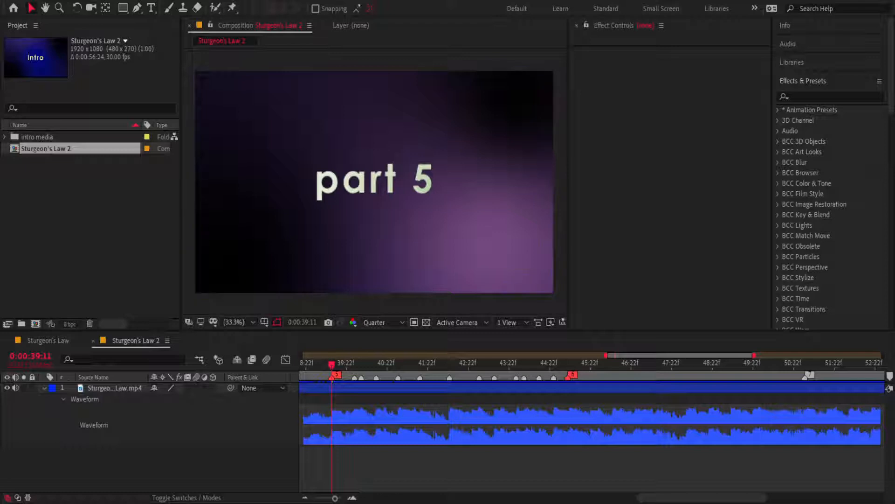
# - Create a project folder named 1 clips
pyautogui.click(332, 364)
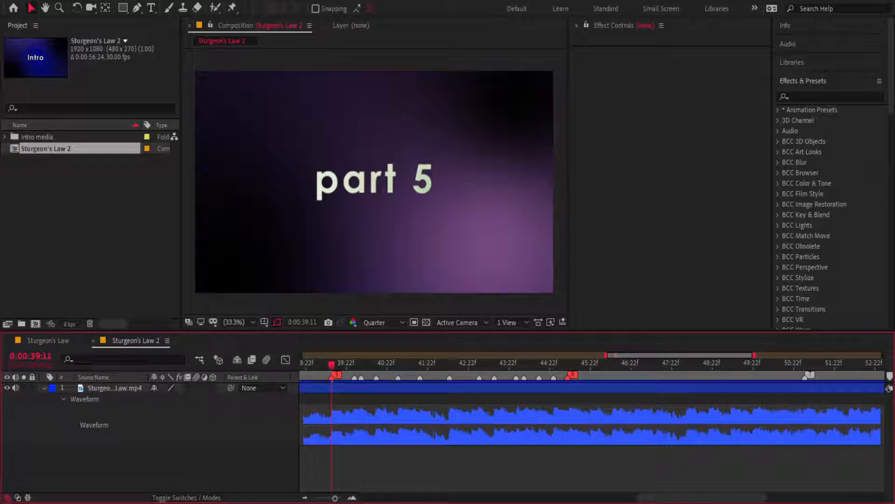
pyautogui.press('space')
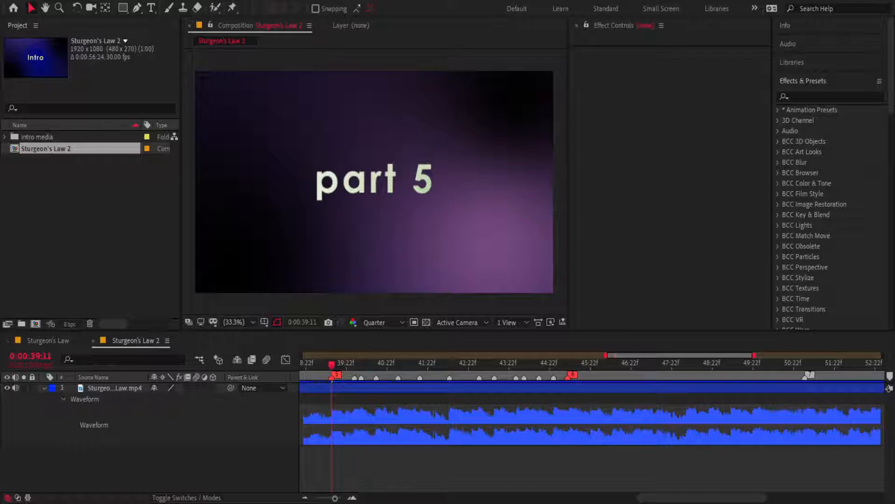
pyautogui.click(21, 323)
pyautogui.write('1 clips')
pyautogui.press('Return')
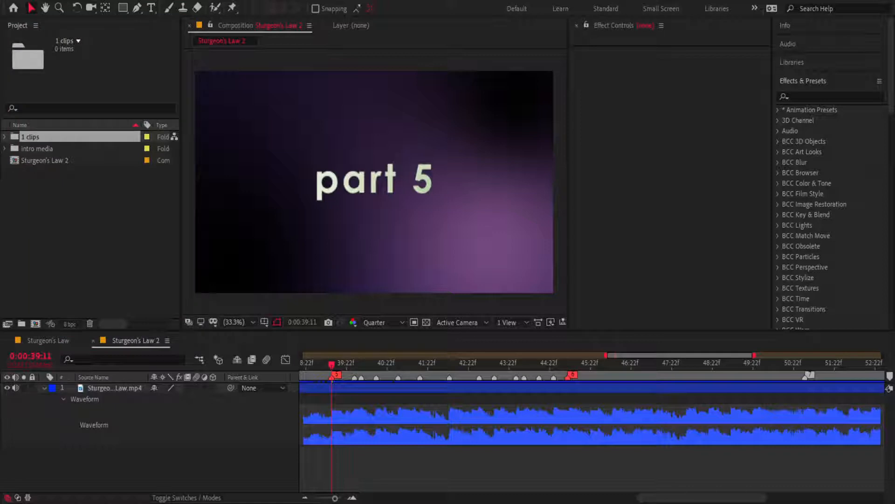
pyautogui.click(30, 136)
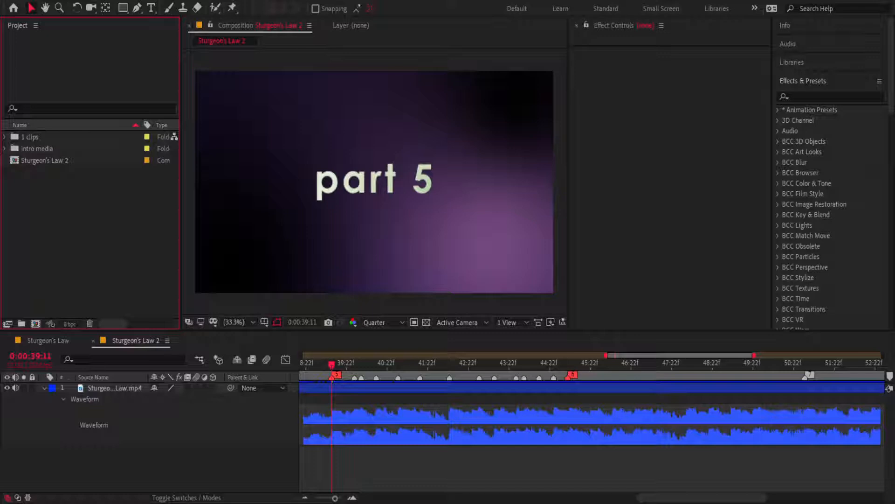
# - Open the 1 clips folder and look through the clips from 18-39-39 to 18-40-23
pyautogui.click(5, 137)
pyautogui.click(72, 158)
pyautogui.click(83, 205)
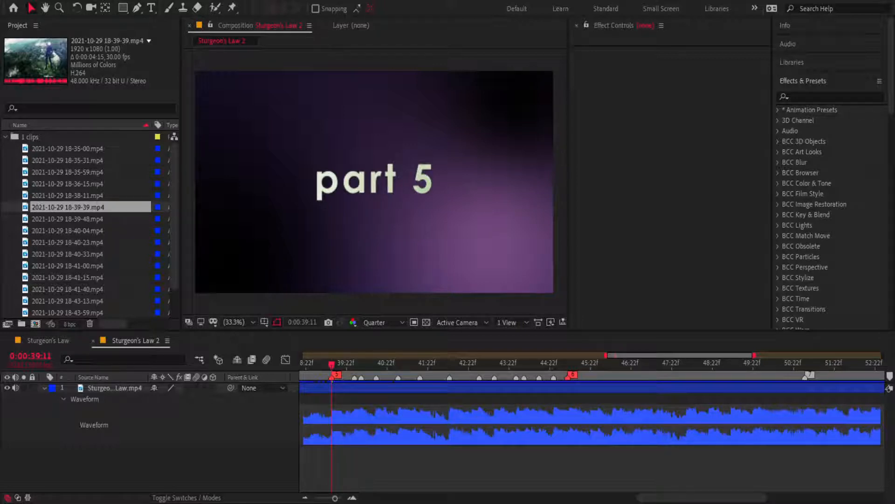
pyautogui.click(88, 220)
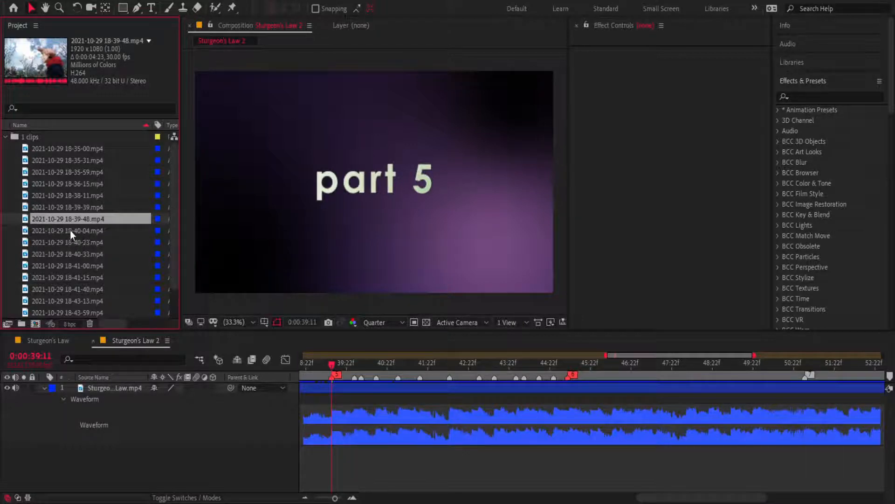
pyautogui.click(70, 230)
pyautogui.click(68, 238)
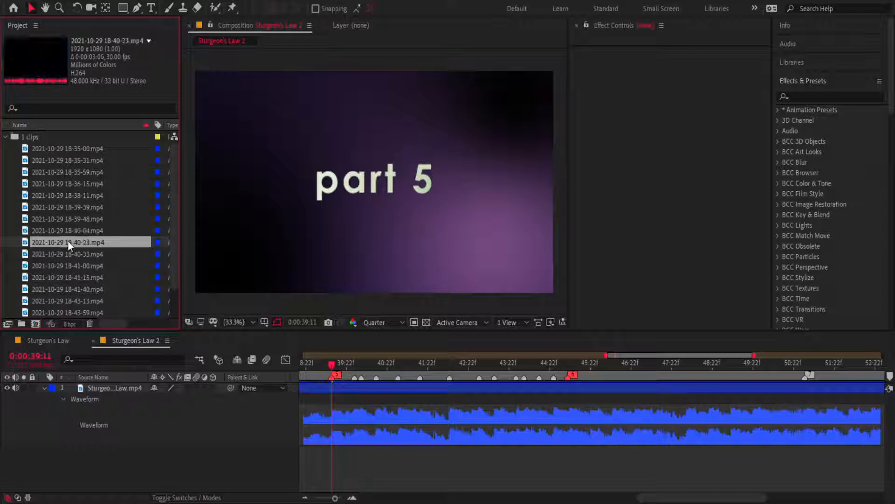
pyautogui.click(65, 232)
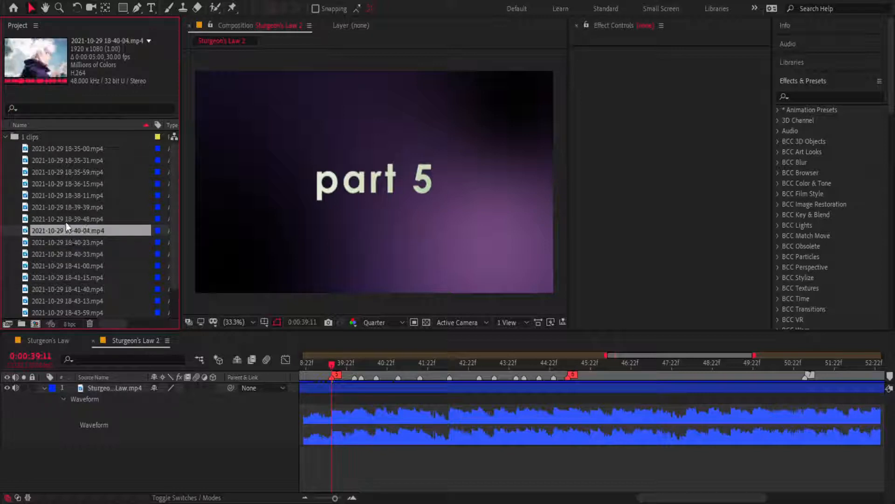
pyautogui.click(65, 222)
pyautogui.moveTo(201, 351); pyautogui.dragTo(409, 387)
pyautogui.moveTo(521, 389); pyautogui.dragTo(430, 392)
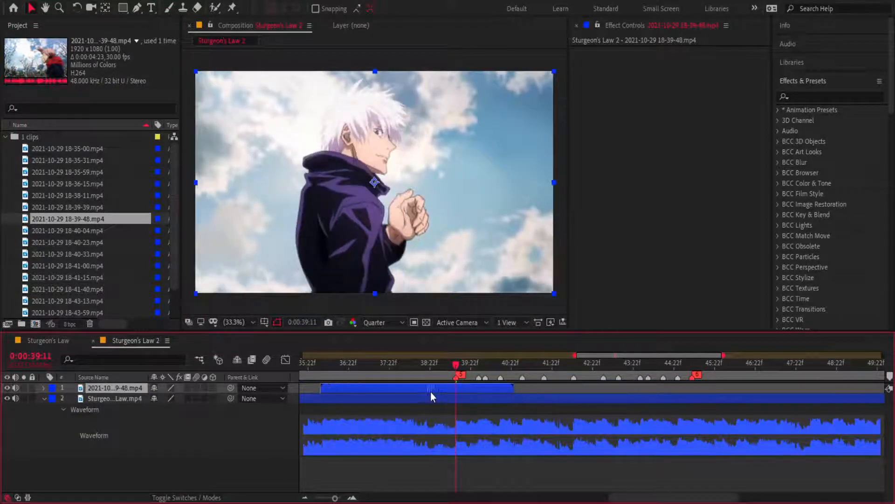
pyautogui.press('Delete')
pyautogui.click(35, 207)
pyautogui.click(49, 195)
pyautogui.click(52, 185)
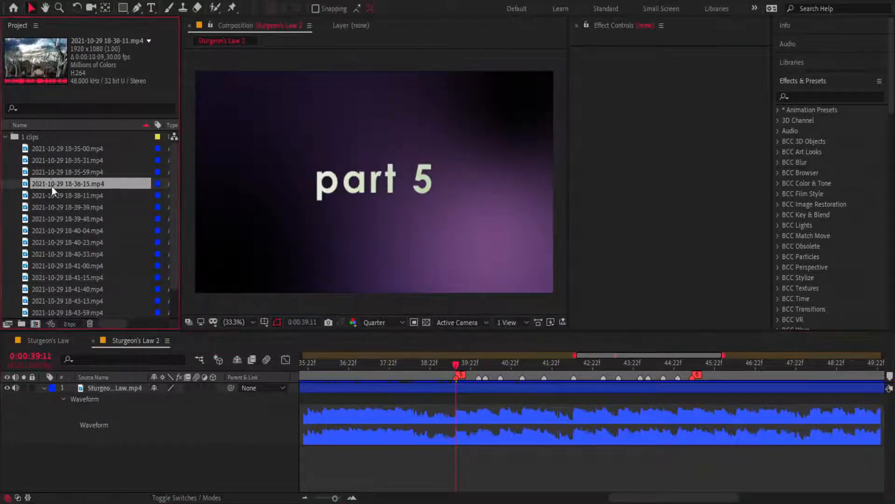
pyautogui.click(55, 193)
pyautogui.moveTo(56, 194)
pyautogui.mouseDown()
pyautogui.moveTo(140, 217)
pyautogui.moveTo(413, 387)
pyautogui.moveTo(371, 385)
pyautogui.mouseUp()
pyautogui.moveTo(526, 386); pyautogui.dragTo(402, 395)
pyautogui.click(354, 499)
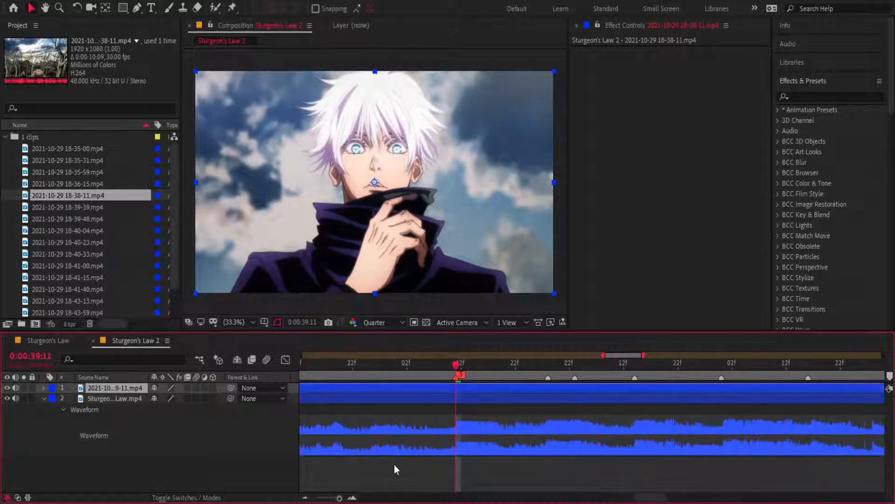
# - Split the 18-38-11 clip and shift the cut to the first beat marker after marker 5
pyautogui.press('pageup')
pyautogui.hotkey('ctrl', 'shift', 'd')
pyautogui.moveTo(461, 393); pyautogui.dragTo(569, 390)
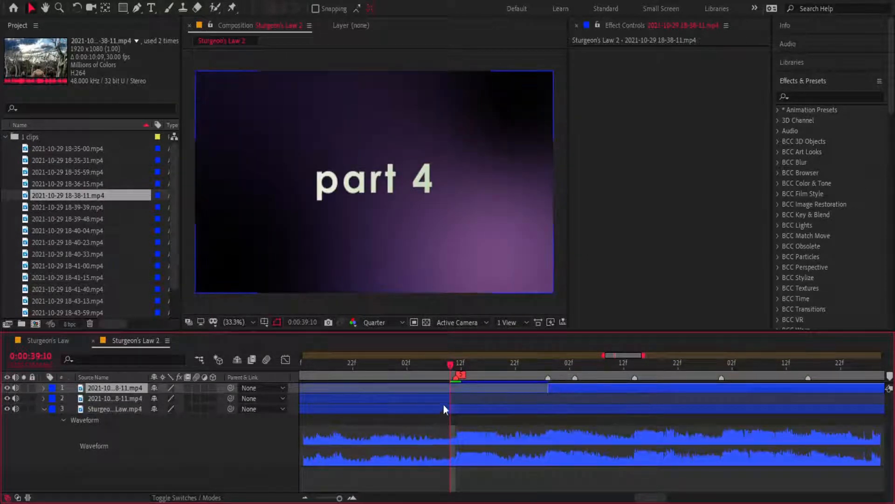
pyautogui.moveTo(448, 399); pyautogui.dragTo(537, 399)
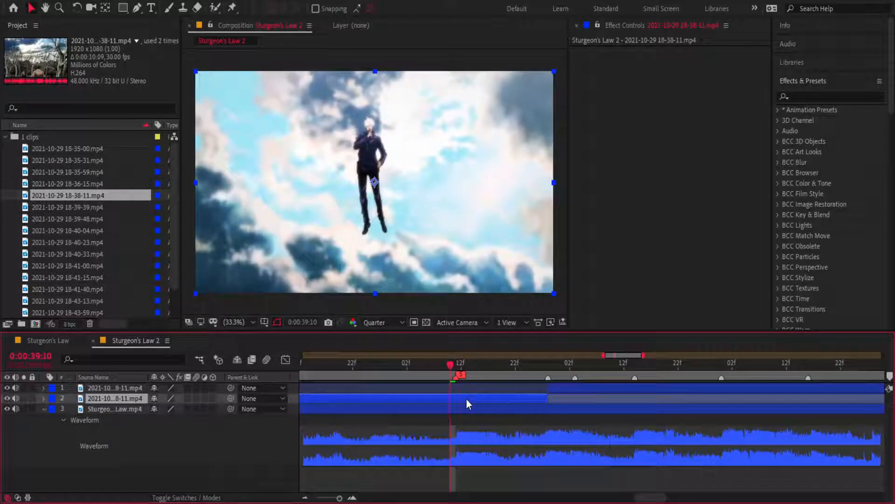
# - Cut away the part of the first clip segment before marker 5 so it starts at 0:00:39:11
pyautogui.hotkey('ctrl', 'shift', 'd')
pyautogui.click(441, 407)
pyautogui.press('Delete')
pyautogui.press('space')
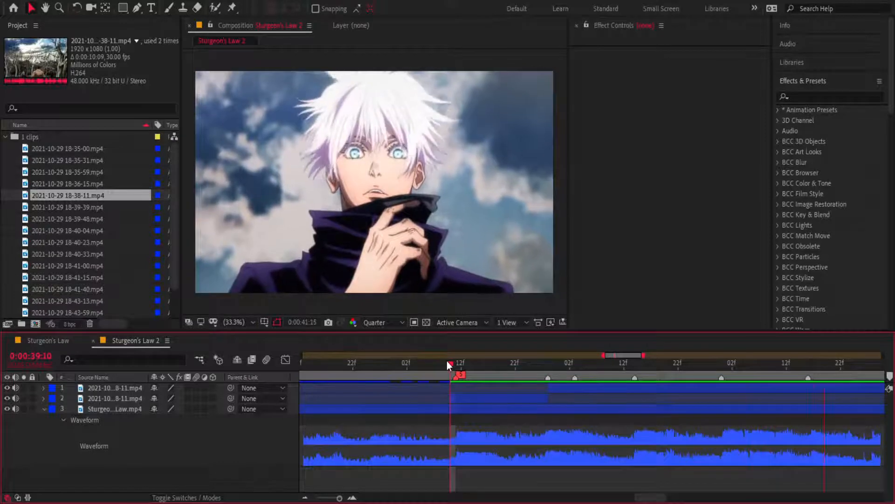
pyautogui.moveTo(447, 361)
pyautogui.mouseDown()
pyautogui.moveTo(569, 351)
pyautogui.moveTo(391, 349)
pyautogui.moveTo(458, 354)
pyautogui.mouseUp()
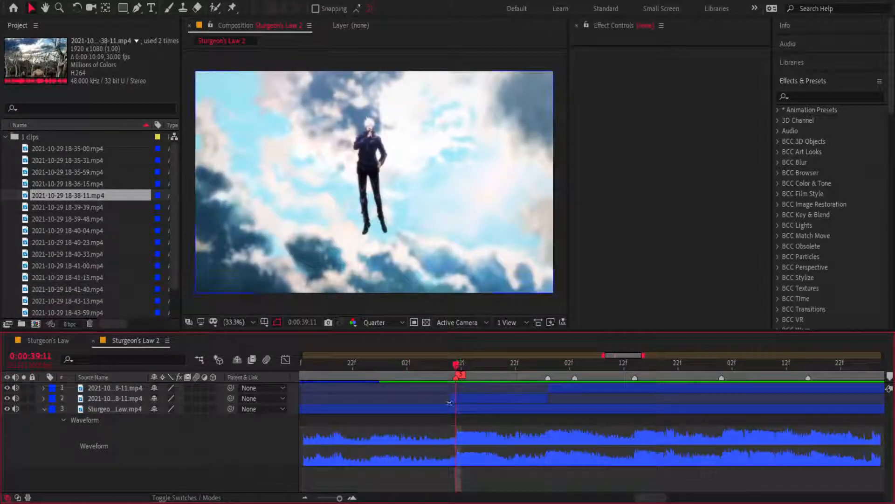
pyautogui.moveTo(451, 401); pyautogui.dragTo(458, 399)
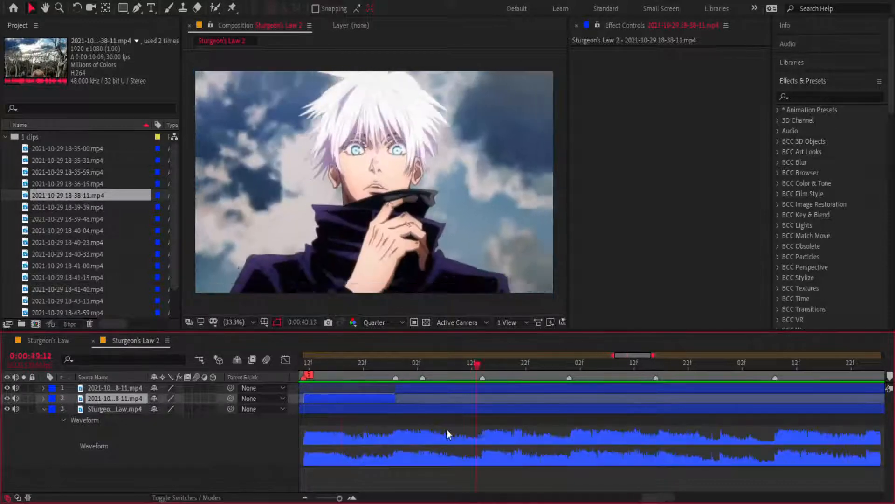
# - Split the second 18-38-11 segment at the beat marker at 0:00:40:14 and delete the remainder
pyautogui.moveTo(448, 432); pyautogui.dragTo(357, 414)
pyautogui.moveTo(358, 377); pyautogui.dragTo(419, 380)
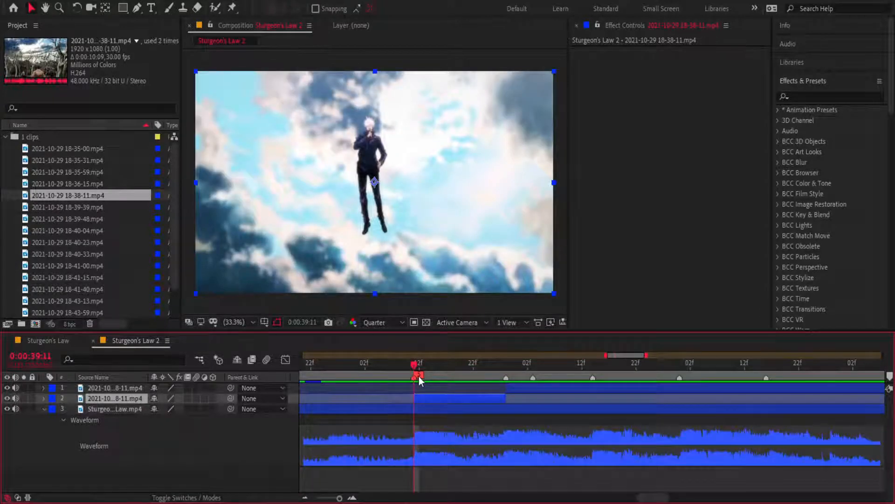
pyautogui.press('space')
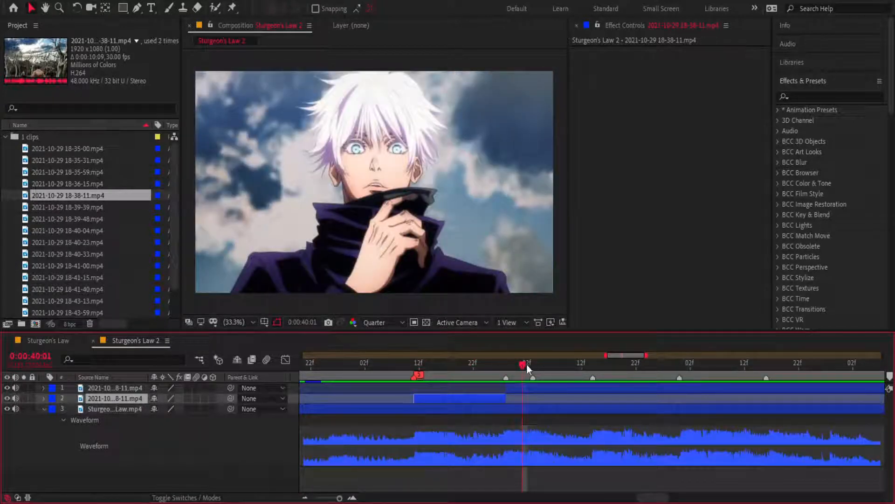
pyautogui.moveTo(527, 365); pyautogui.dragTo(594, 372)
pyautogui.click(607, 388)
pyautogui.hotkey('ctrl', 'shift', 'd')
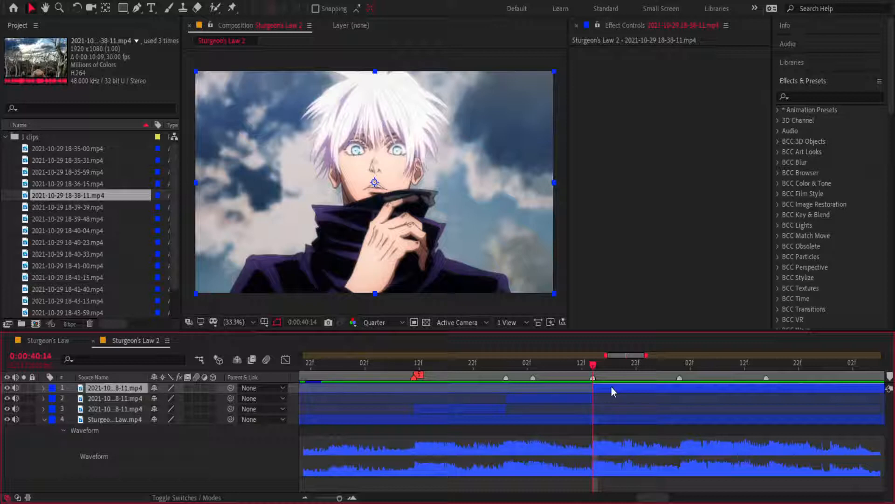
pyautogui.moveTo(589, 368); pyautogui.dragTo(594, 388)
pyautogui.press('space')
pyautogui.press('Delete')
pyautogui.moveTo(594, 368); pyautogui.dragTo(436, 365)
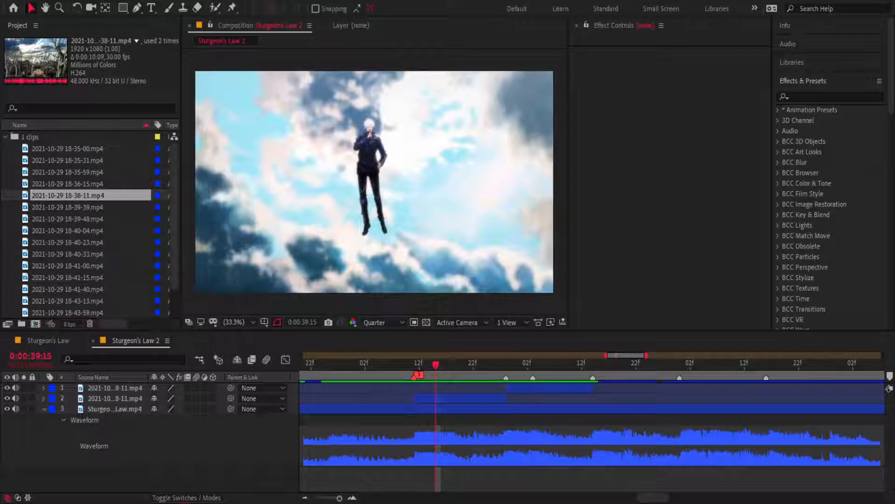
# - Extend the end of the second clip segment to the next beat marker after 0:00:40:14 and preview it
pyautogui.click(410, 368)
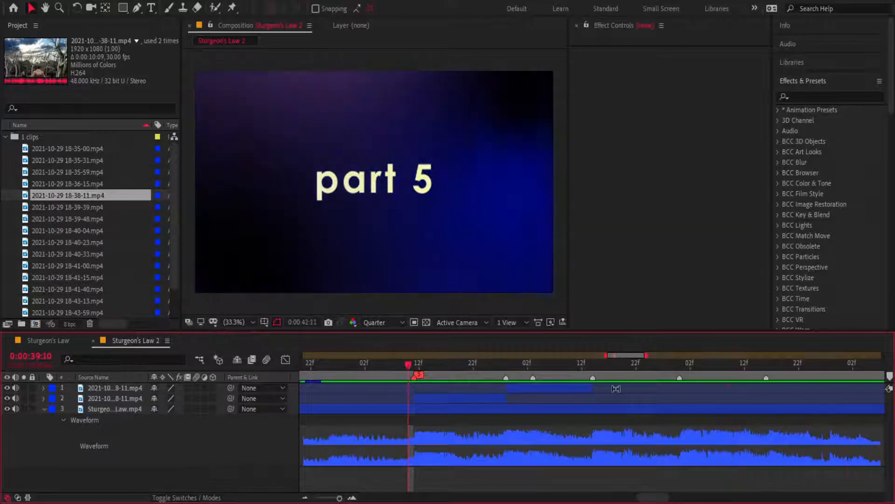
pyautogui.press('space')
pyautogui.moveTo(595, 386); pyautogui.dragTo(679, 388)
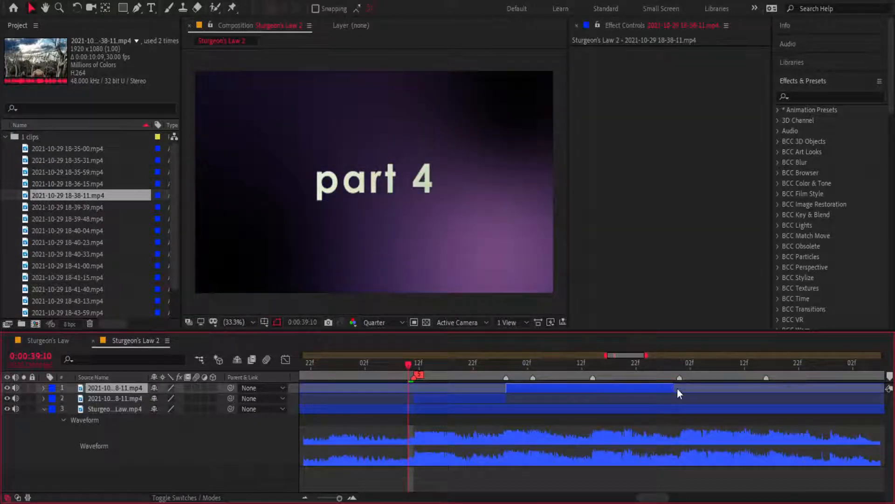
pyautogui.click(486, 365)
pyautogui.press('space')
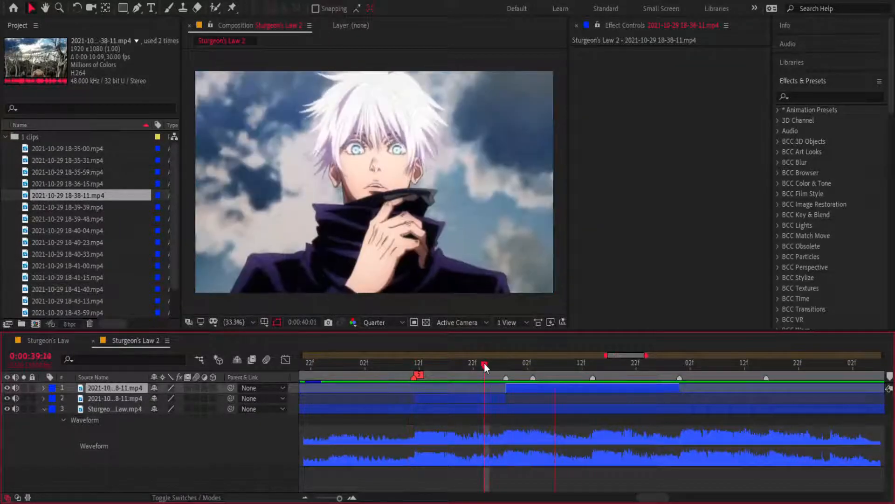
# - Preview the section around 0:00:40:14 and check the 18-39-48 and 18-39-39 clips as candidates for it
pyautogui.click(533, 365)
pyautogui.moveTo(534, 368); pyautogui.dragTo(591, 367)
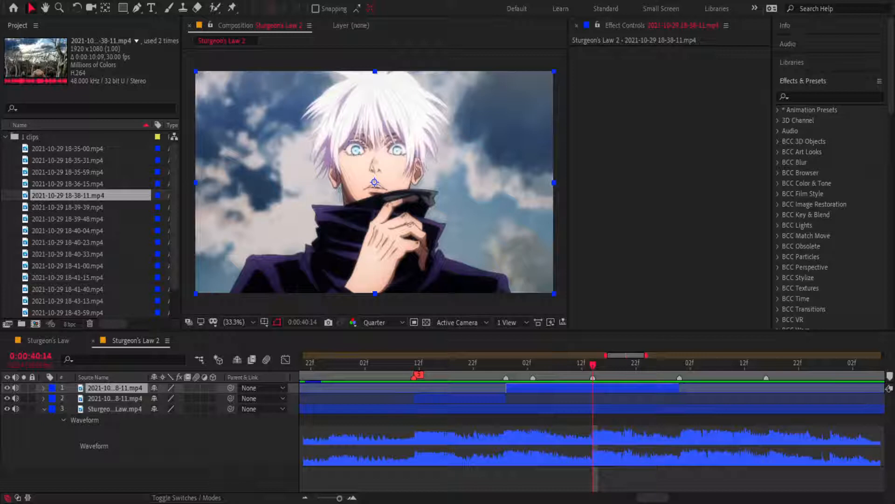
pyautogui.click(462, 363)
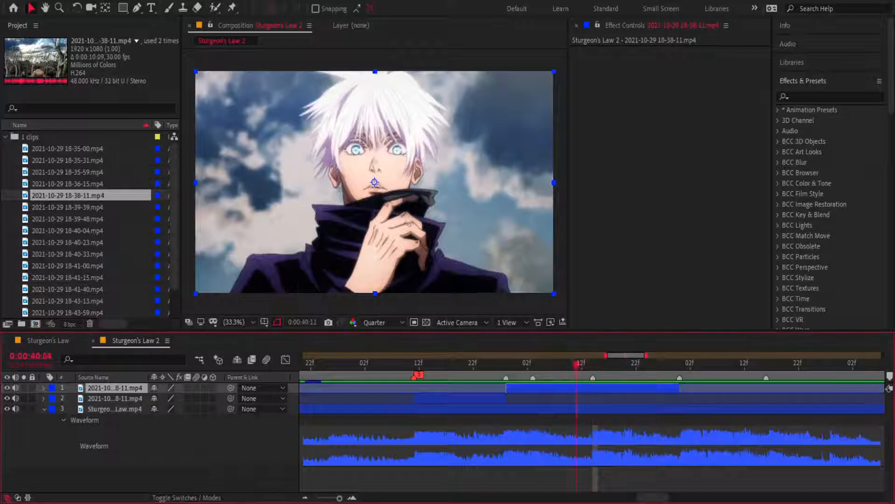
pyautogui.moveTo(465, 360); pyautogui.dragTo(587, 362)
pyautogui.click(60, 218)
pyautogui.click(68, 206)
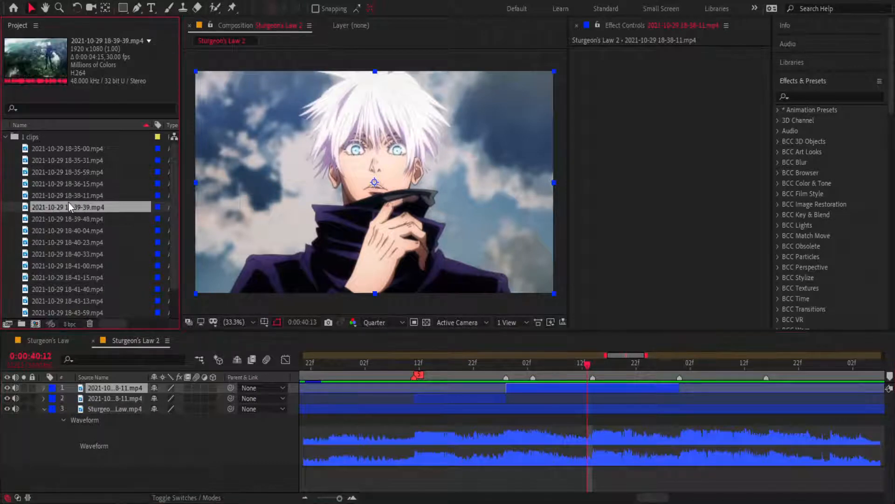
pyautogui.click(593, 369)
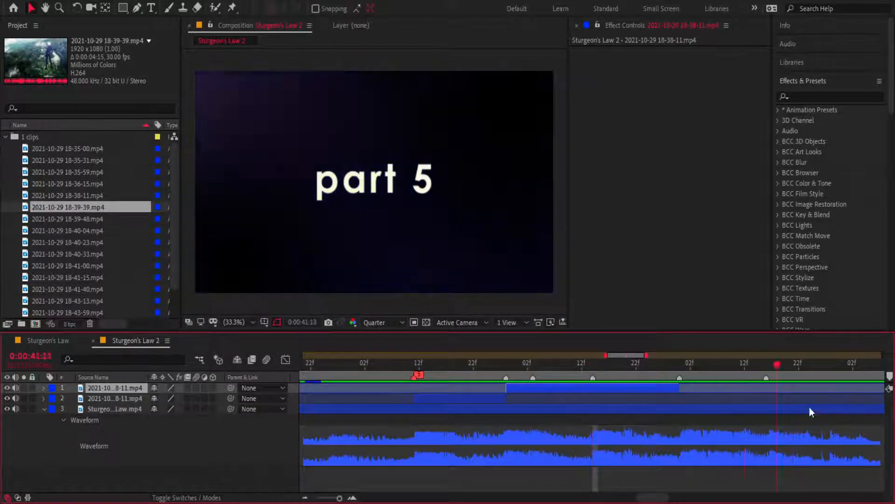
pyautogui.click(456, 363)
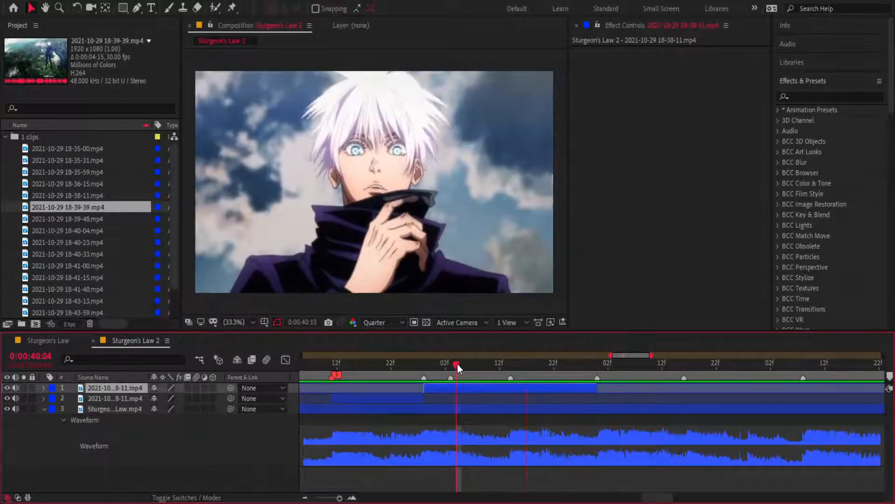
# - Add the comment "maybe animation here" to the composition marker at 0:00:40:14
pyautogui.moveTo(457, 365); pyautogui.dragTo(511, 369)
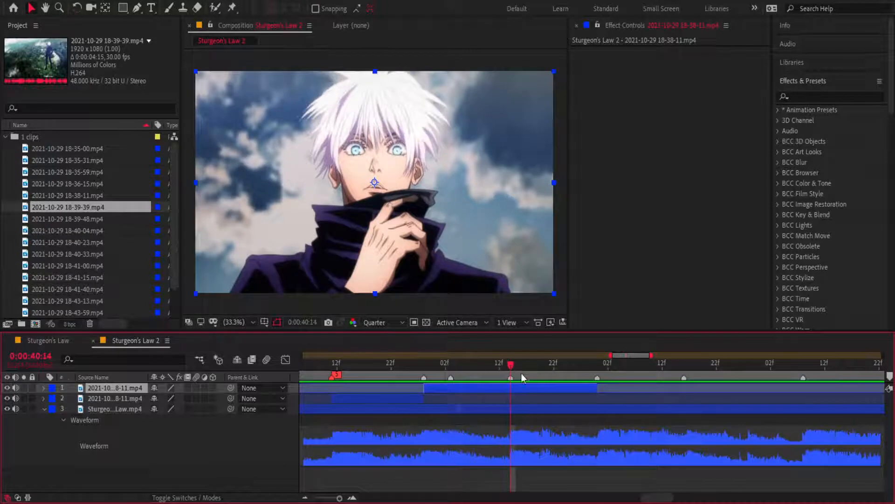
pyautogui.doubleClick(511, 378)
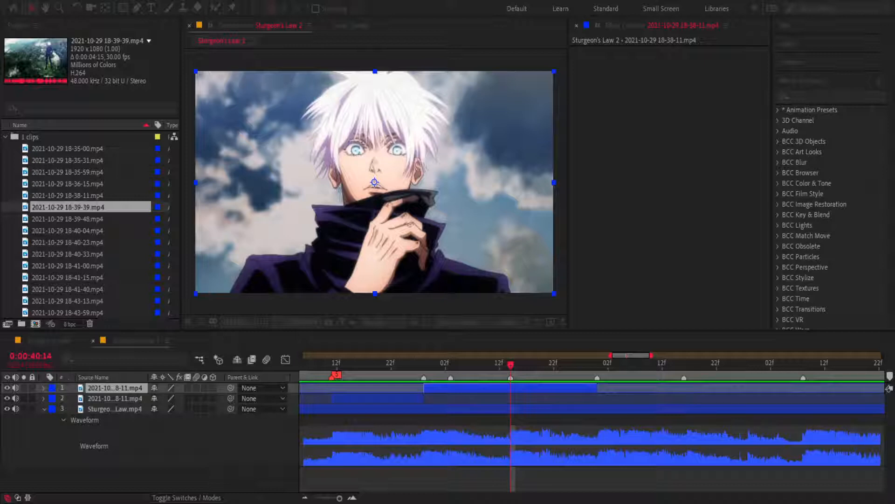
pyautogui.click(485, 337)
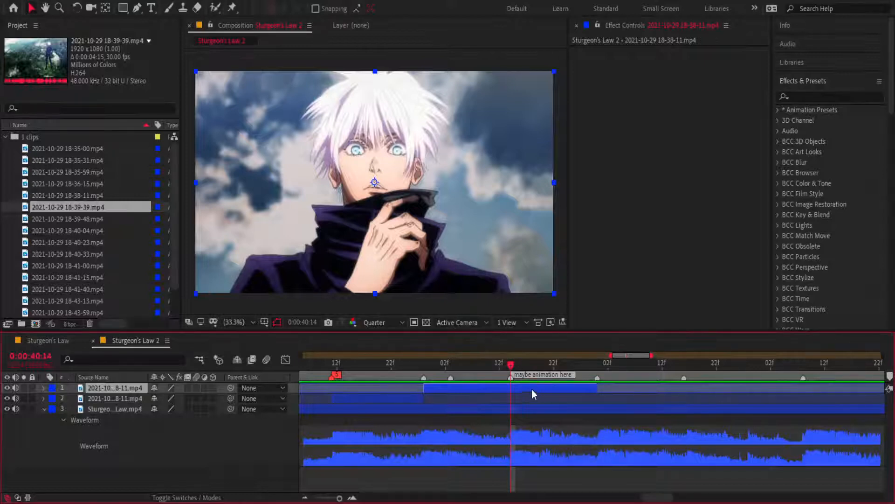
# - Split the second clip segment at 0:00:40:14, delete the remainder, and preview the beats that follow
pyautogui.hotkey('ctrl', 'shift', 'd')
pyautogui.press('Delete')
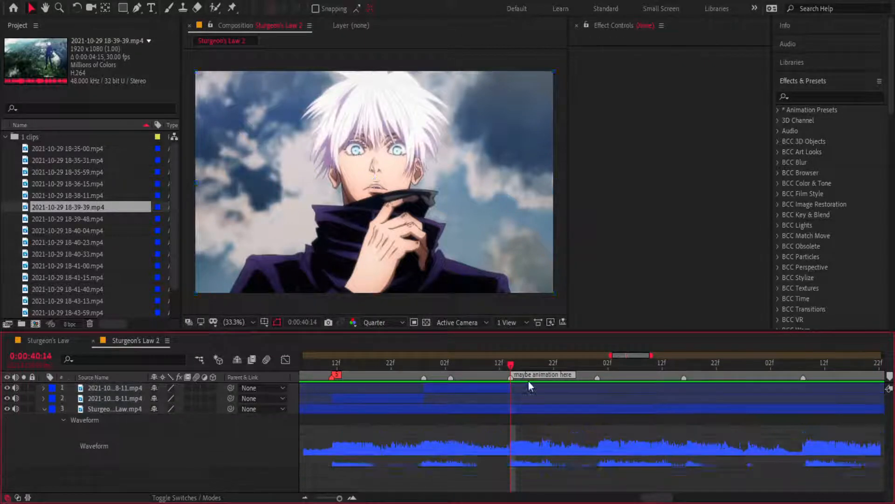
pyautogui.moveTo(511, 362)
pyautogui.mouseDown()
pyautogui.moveTo(426, 363)
pyautogui.moveTo(603, 374)
pyautogui.moveTo(499, 373)
pyautogui.mouseUp()
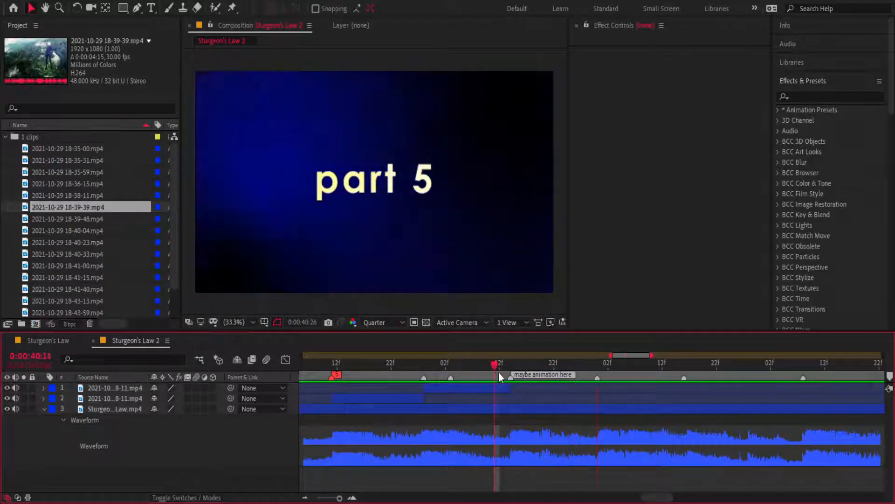
pyautogui.click(670, 366)
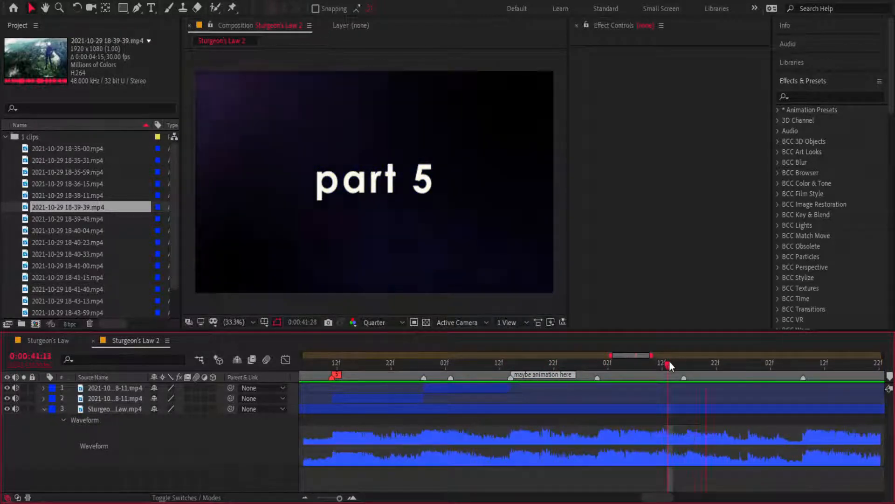
pyautogui.click(591, 366)
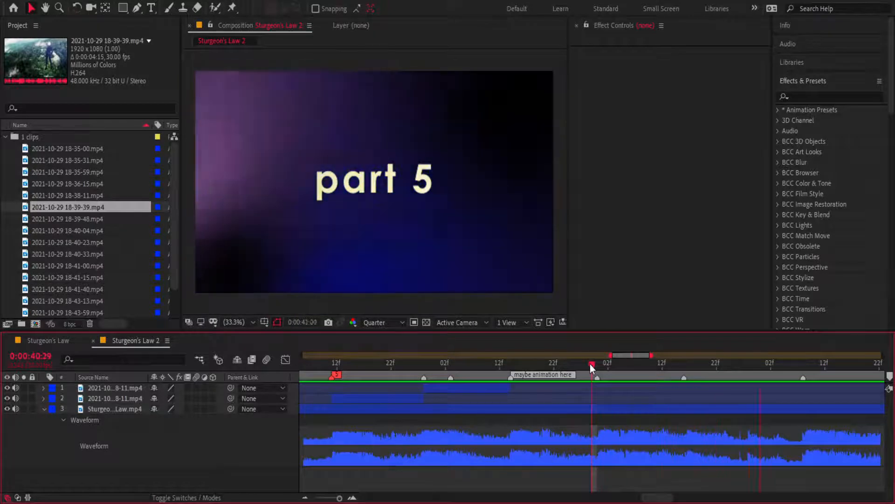
# - Preview the music from 0:00:41:01 and from the beat marker at 0:00:41:16 to find the next cut
pyautogui.click(603, 363)
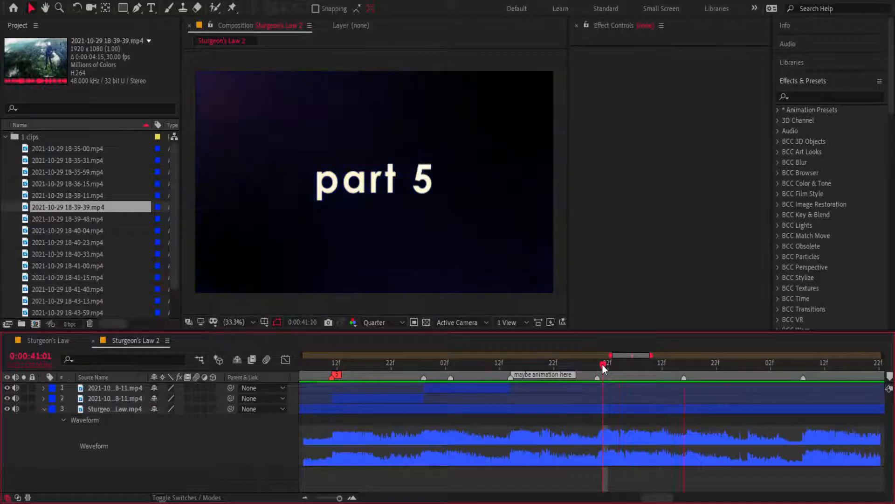
pyautogui.press('space')
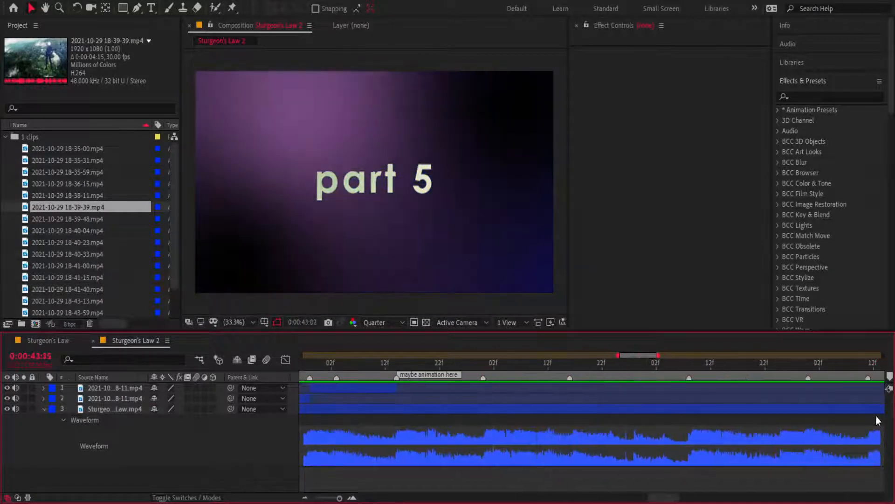
pyautogui.moveTo(876, 416); pyautogui.dragTo(514, 392)
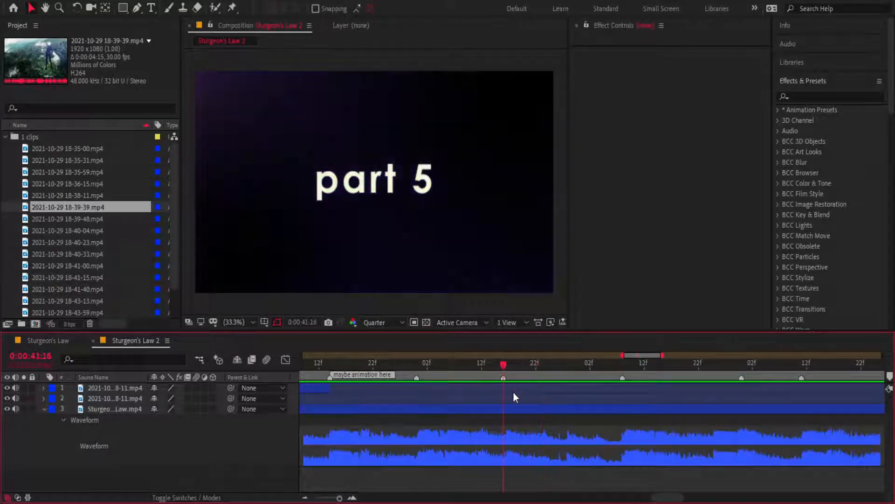
pyautogui.moveTo(341, 498); pyautogui.dragTo(339, 498)
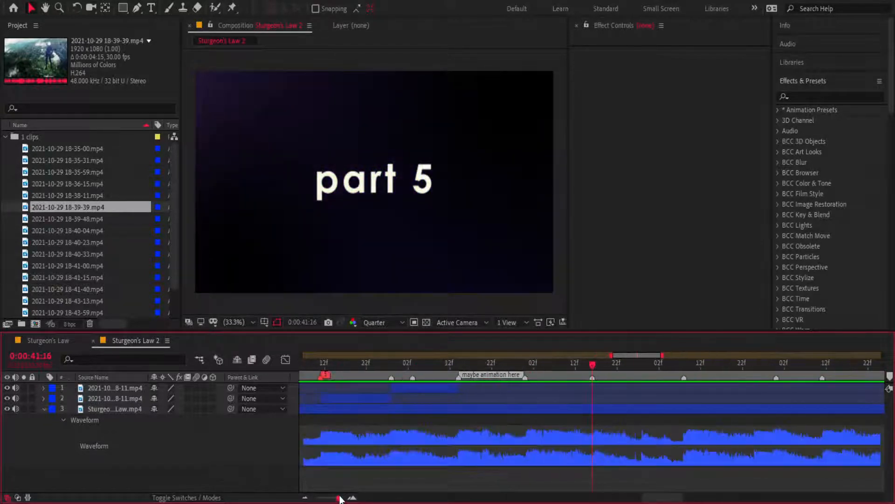
pyautogui.press('space')
pyautogui.press('space')
pyautogui.press('space')
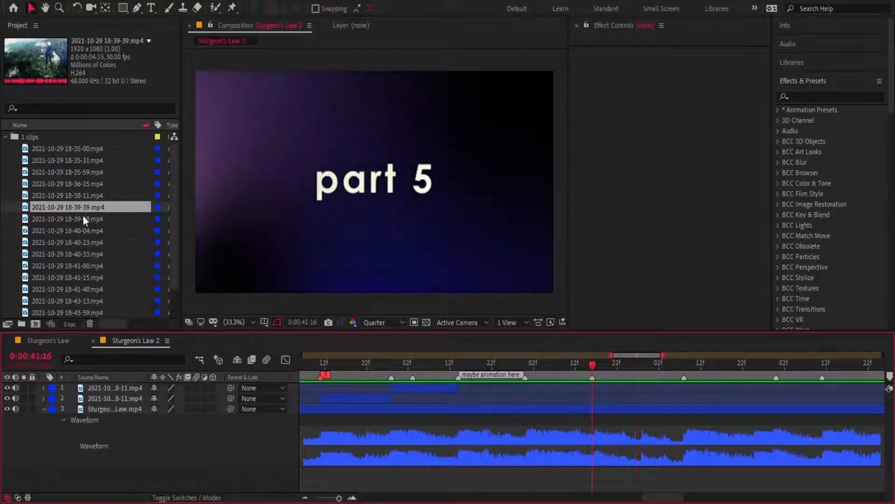
# - Check the thumbnails of the recordings in the 1 clips folder for a shot that suits the beat at 0:00:41:16
pyautogui.click(82, 217)
pyautogui.click(80, 229)
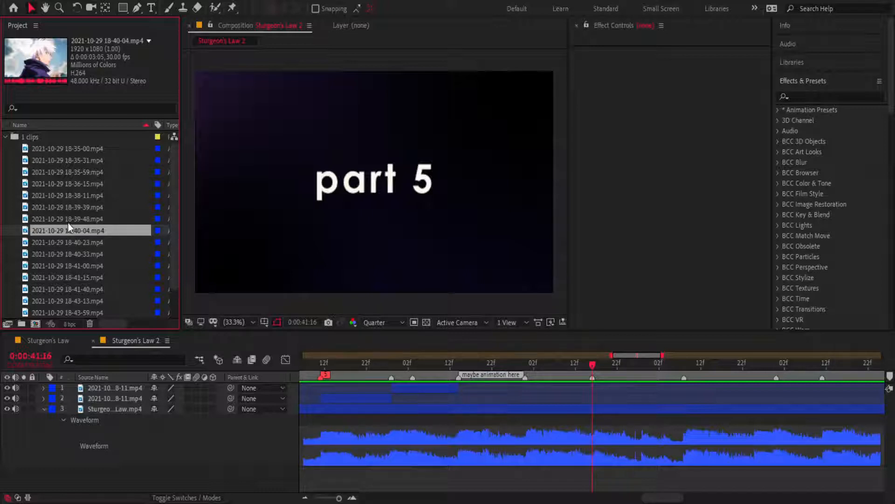
pyautogui.click(72, 218)
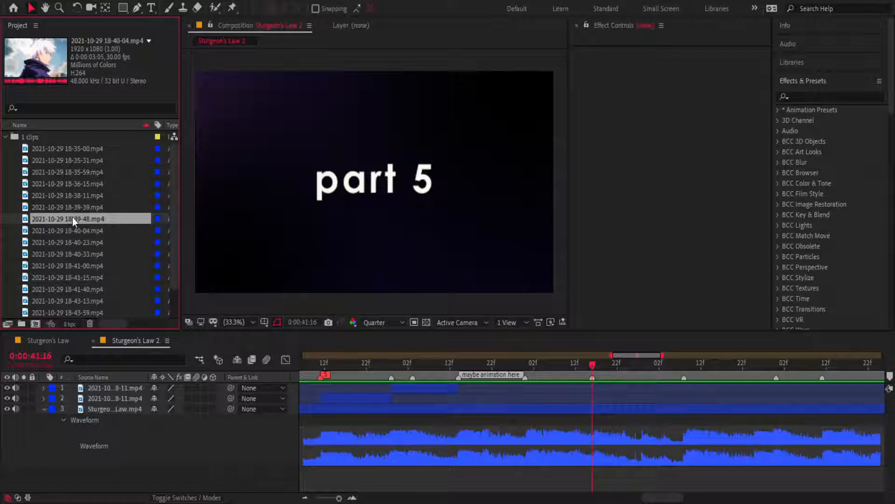
pyautogui.click(69, 228)
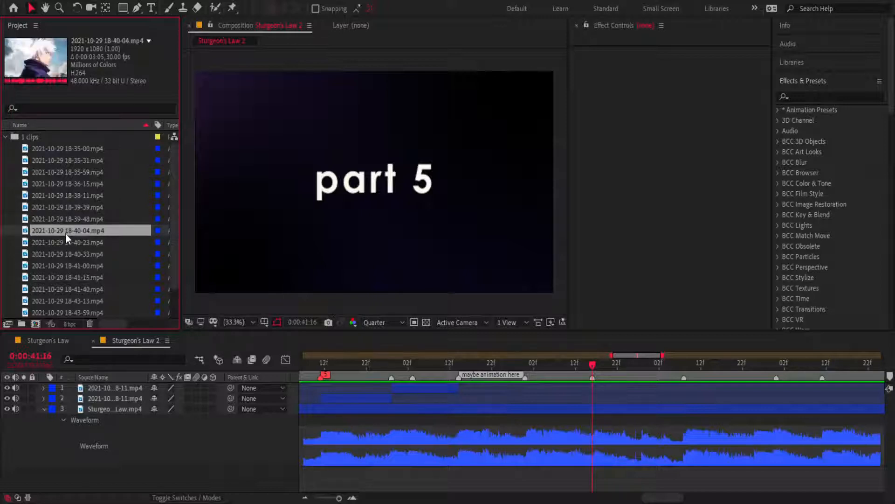
pyautogui.click(64, 242)
pyautogui.click(62, 251)
pyautogui.click(61, 265)
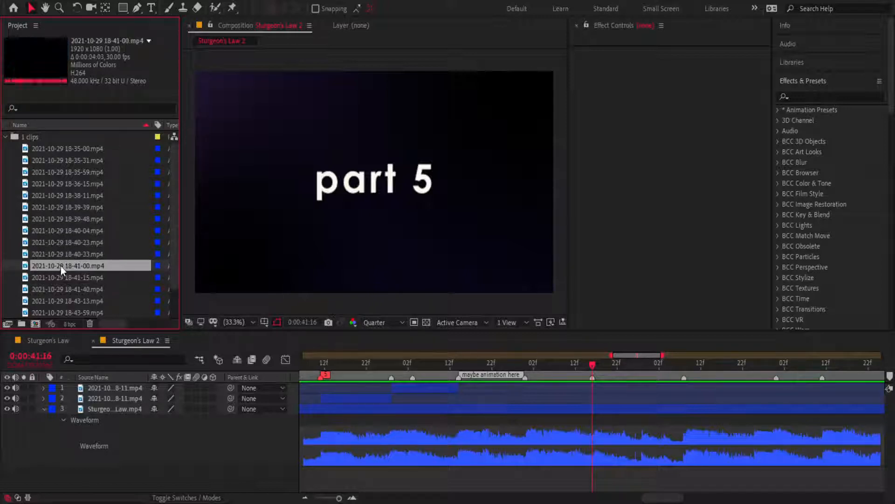
pyautogui.click(58, 243)
pyautogui.click(60, 233)
pyautogui.click(69, 220)
pyautogui.click(69, 206)
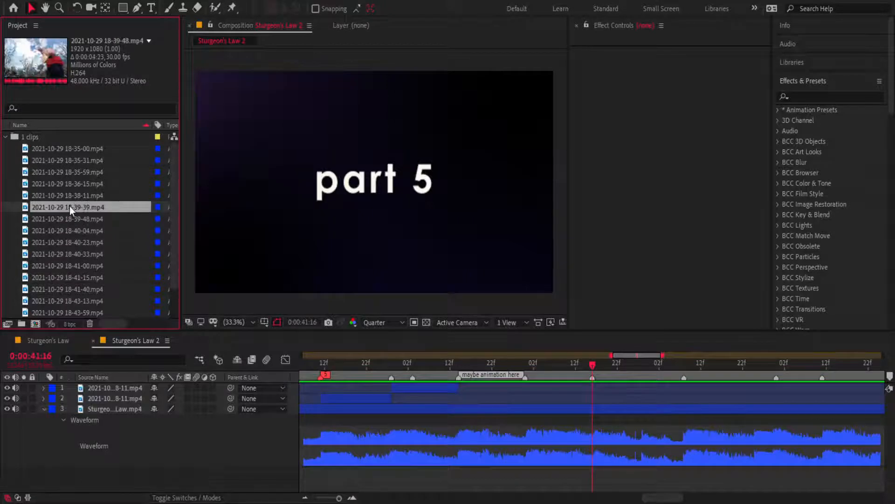
pyautogui.click(71, 196)
pyautogui.click(74, 183)
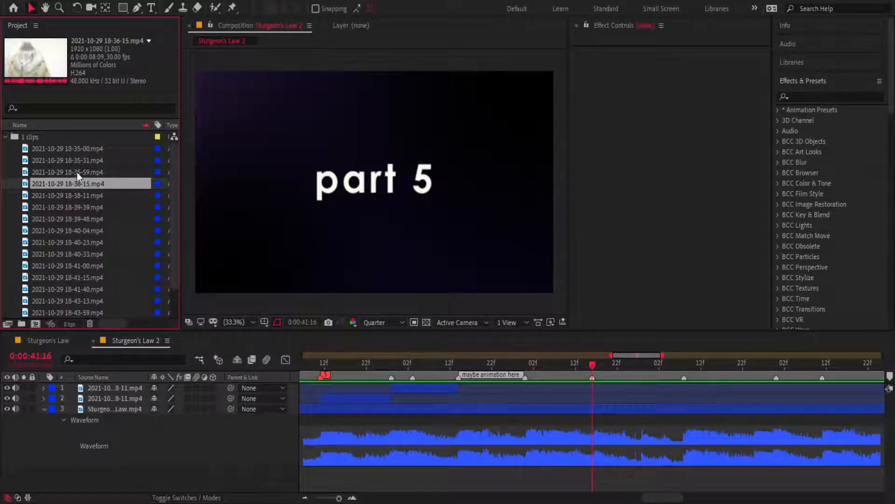
pyautogui.click(77, 172)
pyautogui.click(77, 161)
pyautogui.click(68, 230)
pyautogui.click(66, 254)
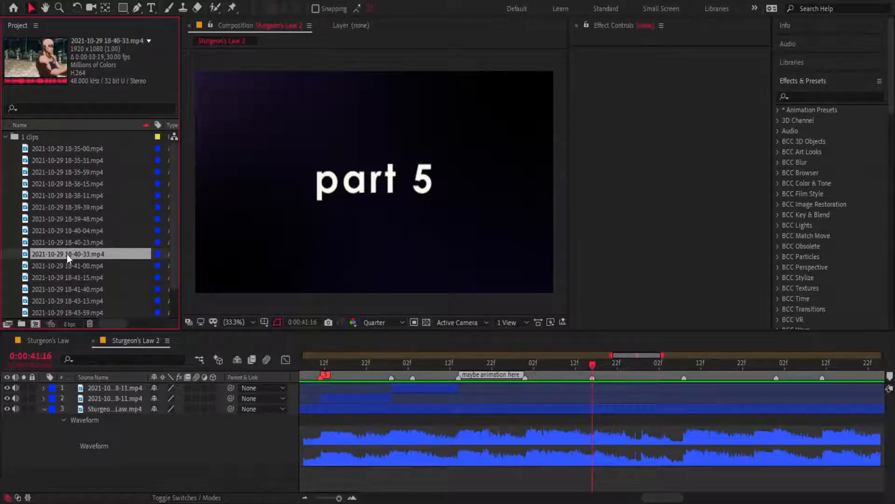
pyautogui.click(67, 266)
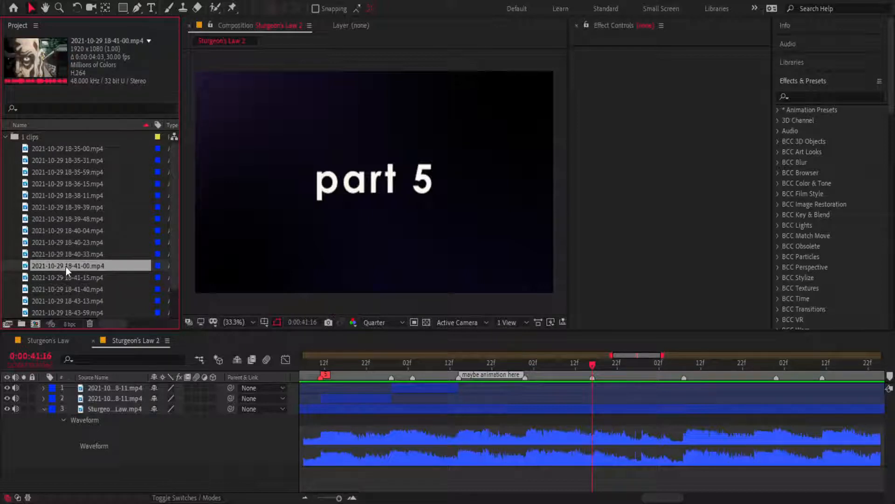
pyautogui.click(63, 275)
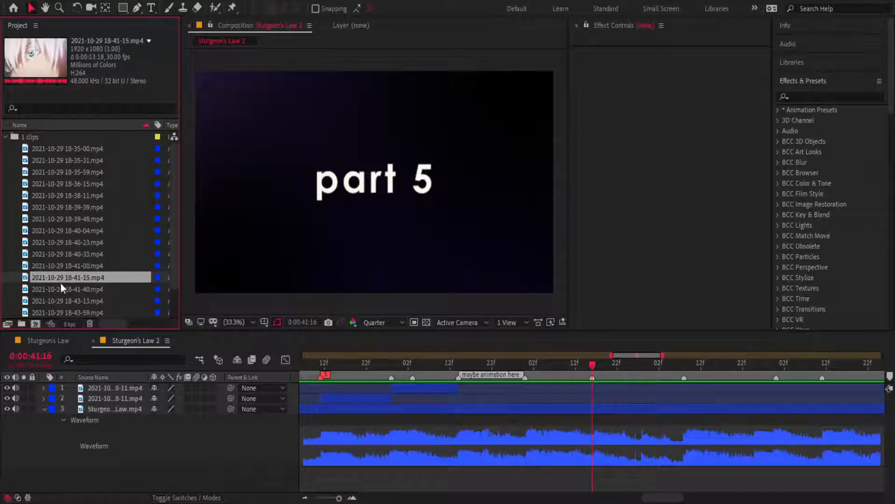
pyautogui.click(59, 287)
pyautogui.scroll(-1, 75, 279)
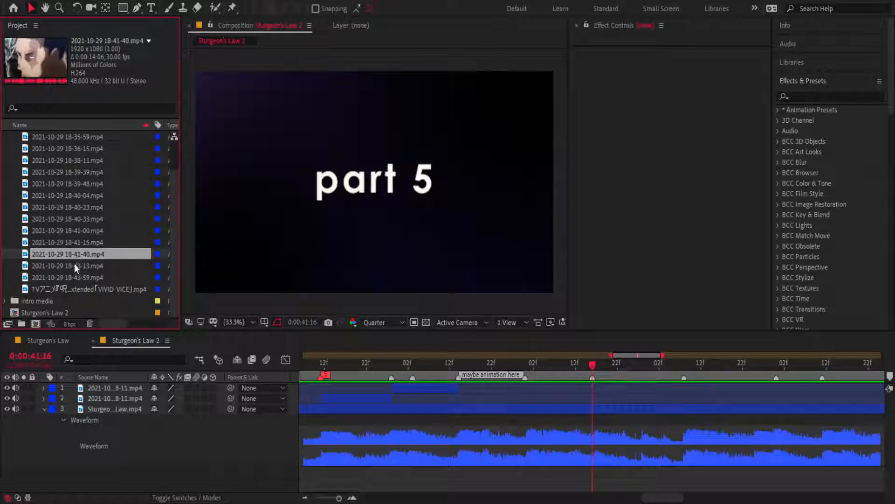
pyautogui.click(74, 264)
# - Add the 18-41-40 clip as the uppermost layer, trim it to start at 0:00:41:16, and preview it
pyautogui.click(72, 257)
pyautogui.moveTo(75, 253); pyautogui.dragTo(459, 365)
pyautogui.press('space')
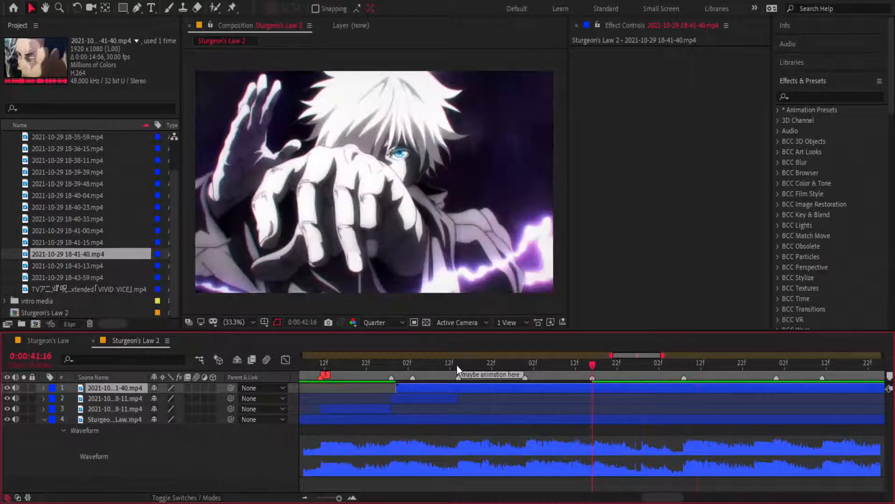
pyautogui.press('space')
# - Mute the audio of the three clip layers above the song and preview from 0:00:41:16
pyautogui.keyDown('shift'); pyautogui.click(88, 408); pyautogui.keyUp('shift')
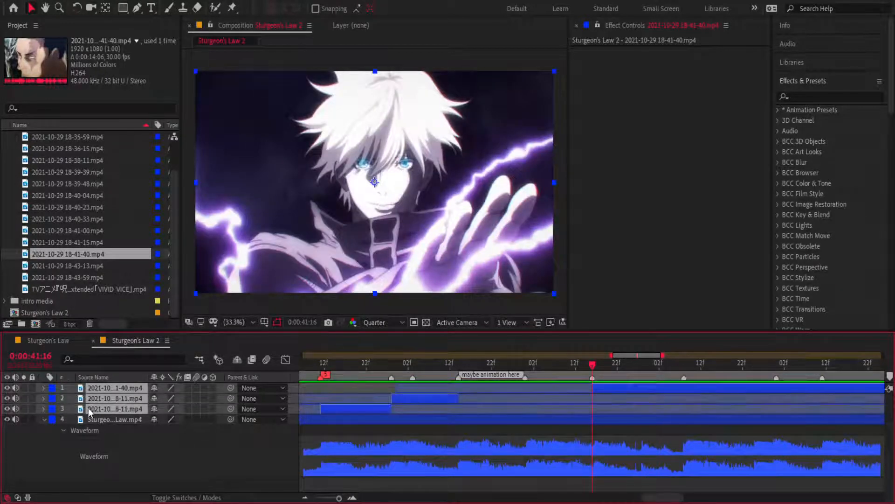
pyautogui.moveTo(15, 388); pyautogui.dragTo(15, 409)
pyautogui.press('space')
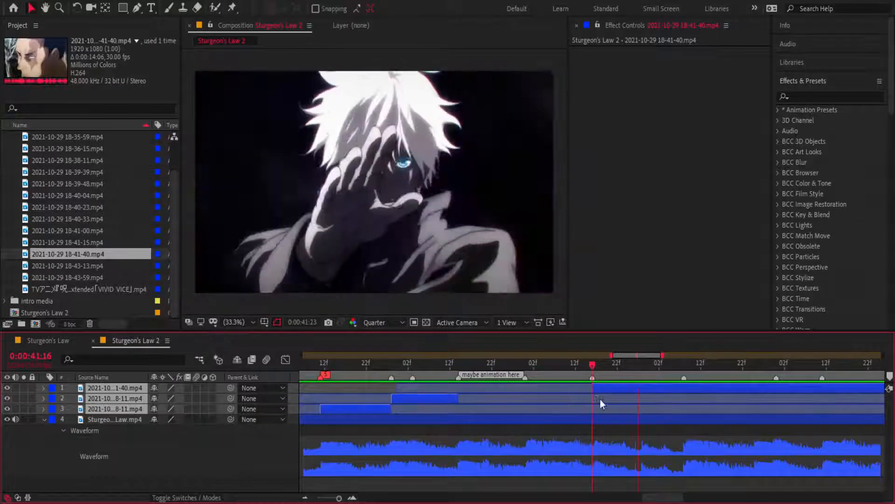
pyautogui.press('space')
pyautogui.click(630, 433)
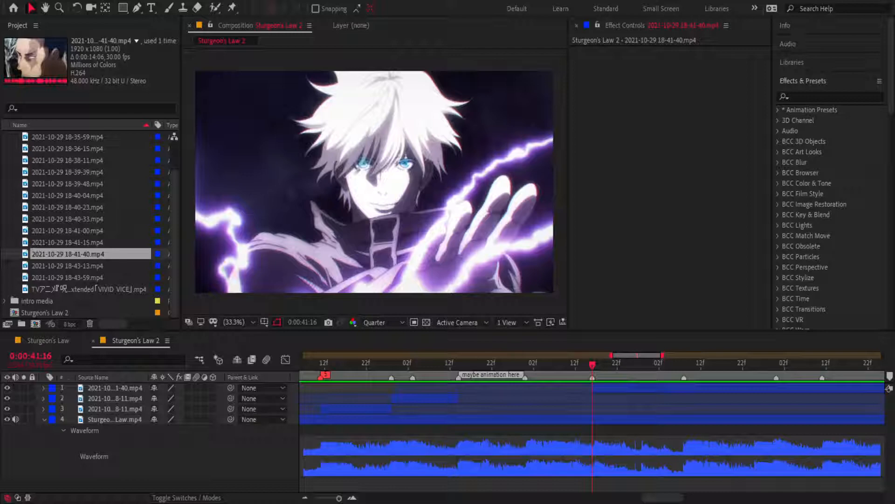
pyautogui.click(593, 365)
pyautogui.press('space')
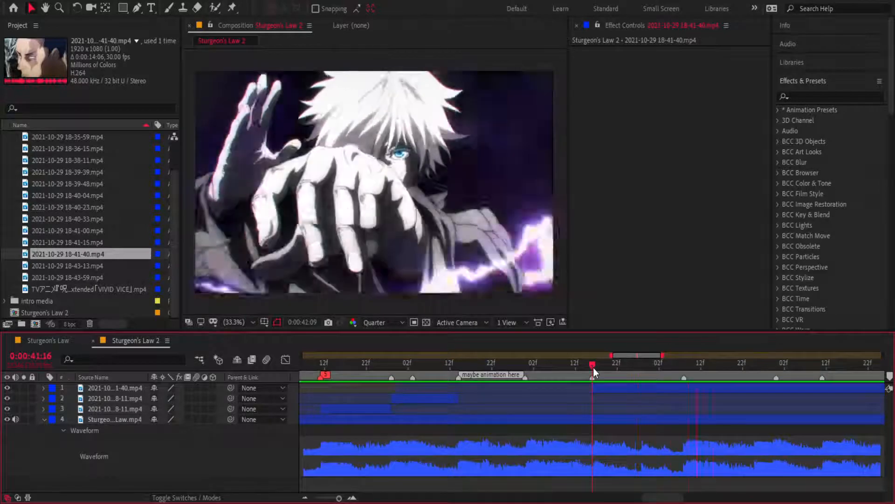
# - Split the 18-41-40 clip at the beat marker near 0:00:42:09 and delete the remainder
pyautogui.moveTo(608, 366); pyautogui.dragTo(688, 369)
pyautogui.click(701, 387)
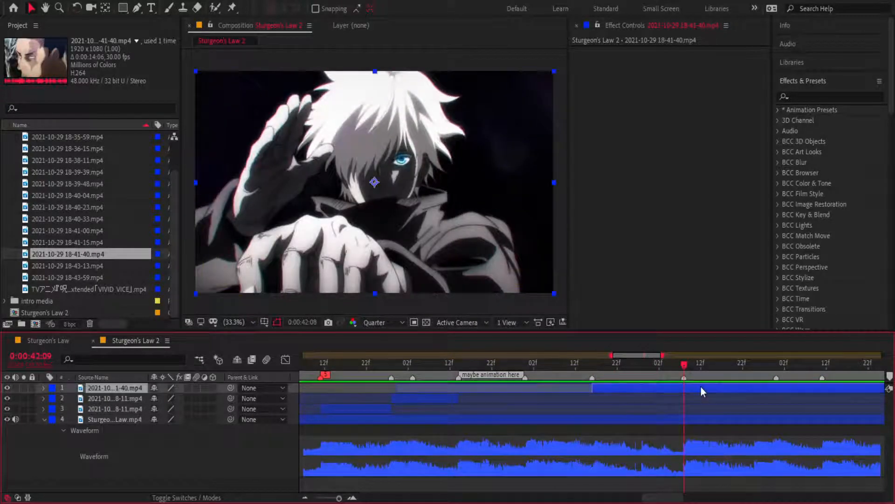
pyautogui.hotkey('ctrl', 'shift', 'd')
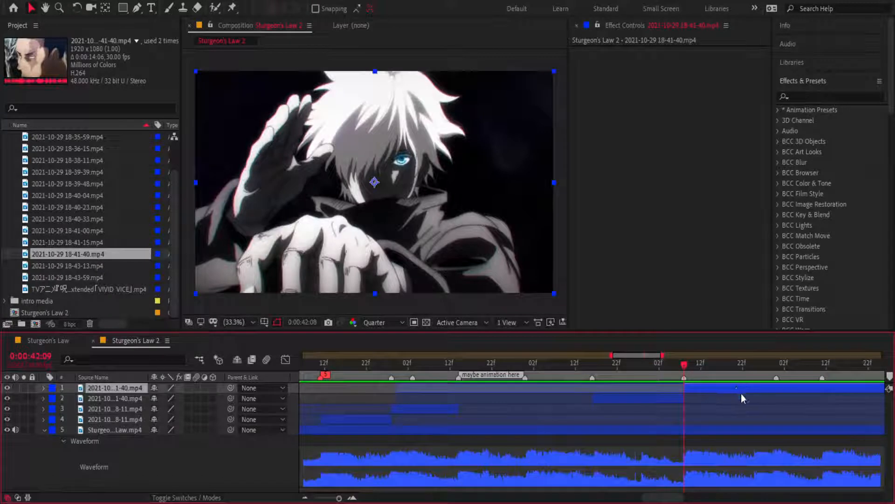
pyautogui.press('Delete')
# - Preview the beats after 0:00:42:08 and check the clips from 18-39-39 to 18-40-23 as candidates
pyautogui.moveTo(730, 400); pyautogui.dragTo(461, 424)
pyautogui.press('v')
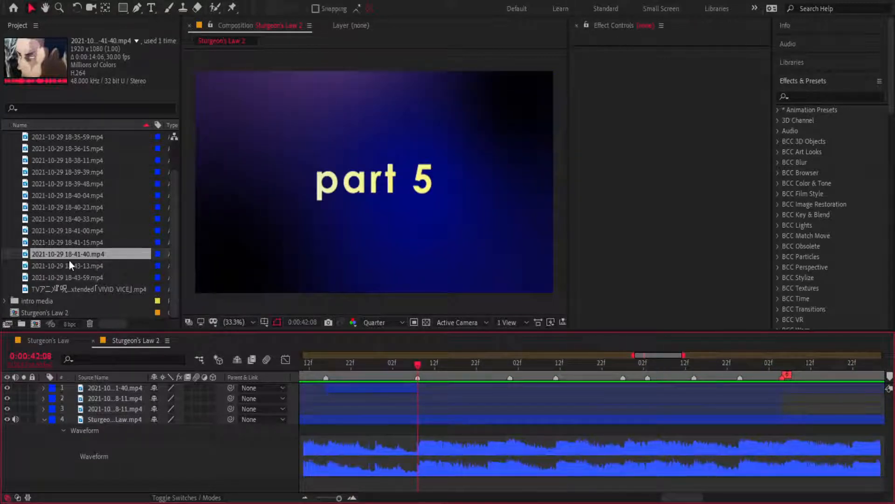
pyautogui.press('space')
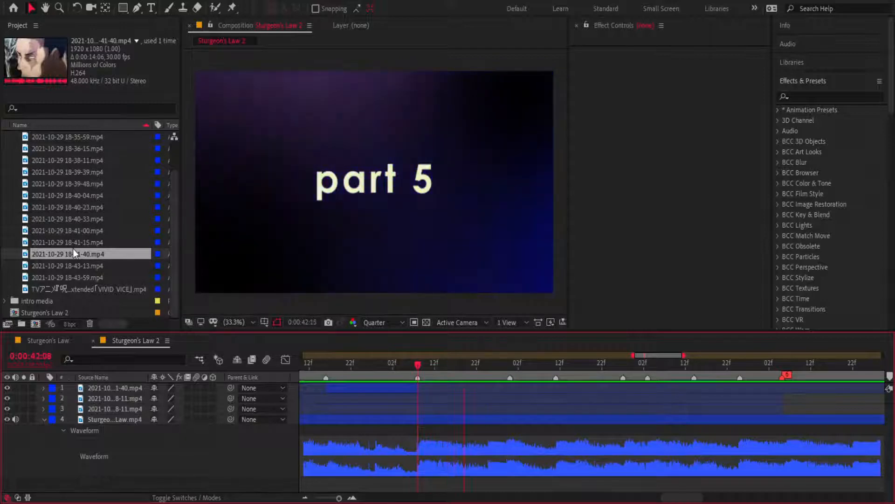
pyautogui.scroll(3, 77, 209)
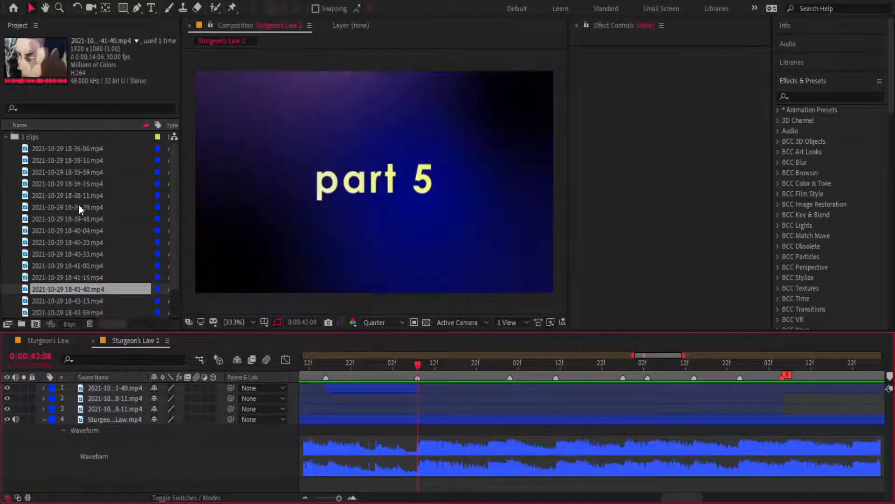
pyautogui.click(79, 205)
pyautogui.click(75, 219)
pyautogui.click(72, 232)
pyautogui.click(70, 244)
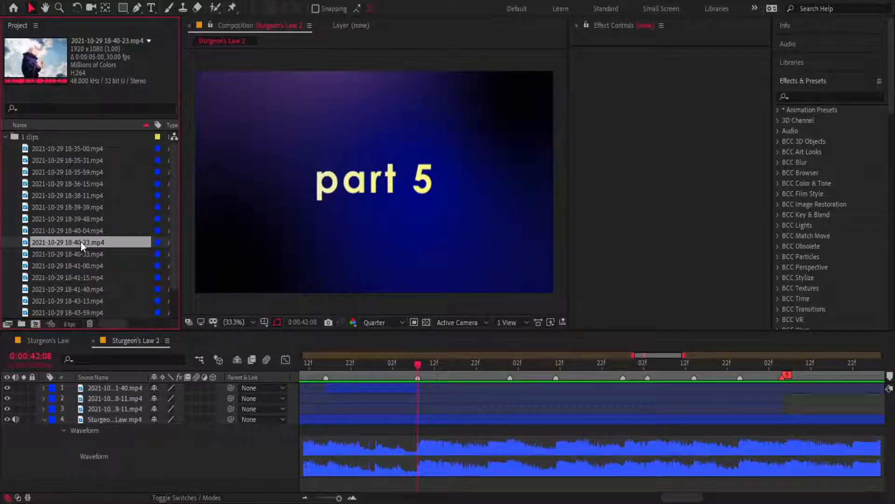
pyautogui.moveTo(82, 239); pyautogui.dragTo(416, 362)
pyautogui.hotkey('shift', 'pagedown')
pyautogui.hotkey('shift', 'pagedown')
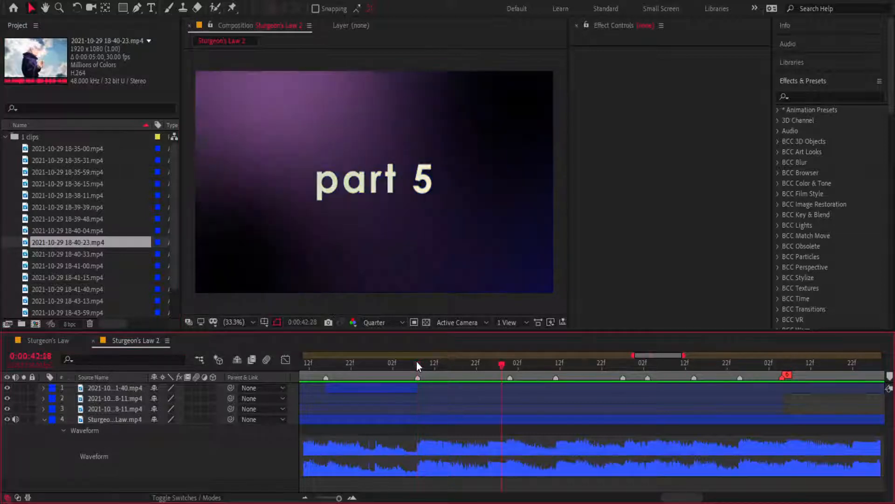
pyautogui.hotkey('shift', 'pageup')
pyautogui.hotkey('shift', 'pageup')
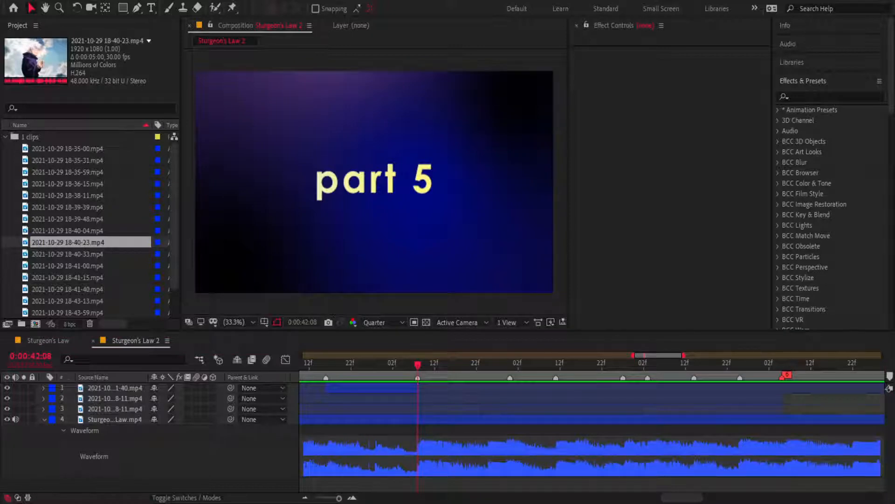
# - Add the 18-39-48 clip as the uppermost layer, split it at 0:00:42:08, and delete the part before the cut
pyautogui.click(57, 232)
pyautogui.click(57, 220)
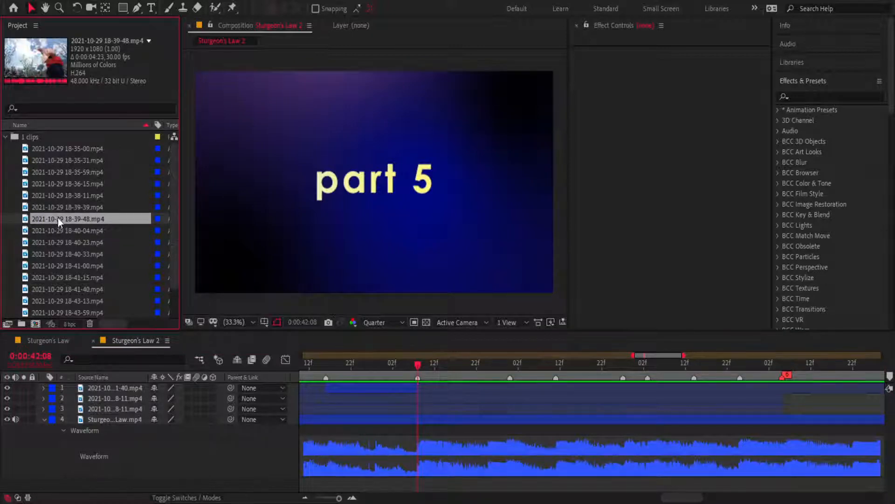
pyautogui.moveTo(58, 217); pyautogui.dragTo(376, 391)
pyautogui.moveTo(454, 393)
pyautogui.mouseDown()
pyautogui.moveTo(307, 387)
pyautogui.moveTo(601, 397)
pyautogui.moveTo(396, 390)
pyautogui.moveTo(464, 388)
pyautogui.moveTo(421, 387)
pyautogui.moveTo(449, 388)
pyautogui.mouseUp()
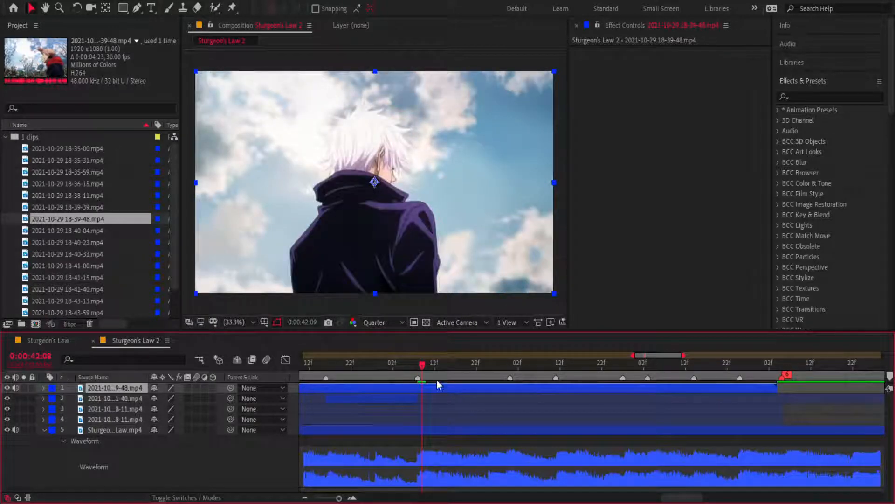
pyautogui.hotkey('ctrl', 'shift', 'd')
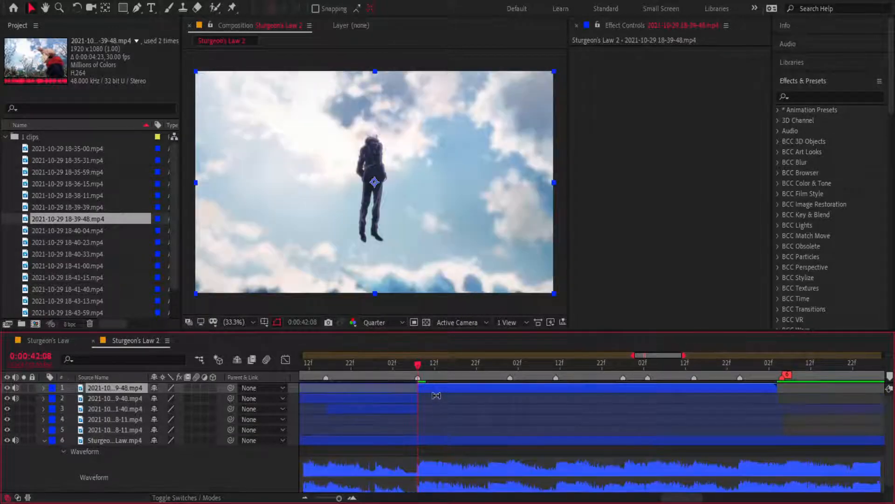
pyautogui.click(438, 391)
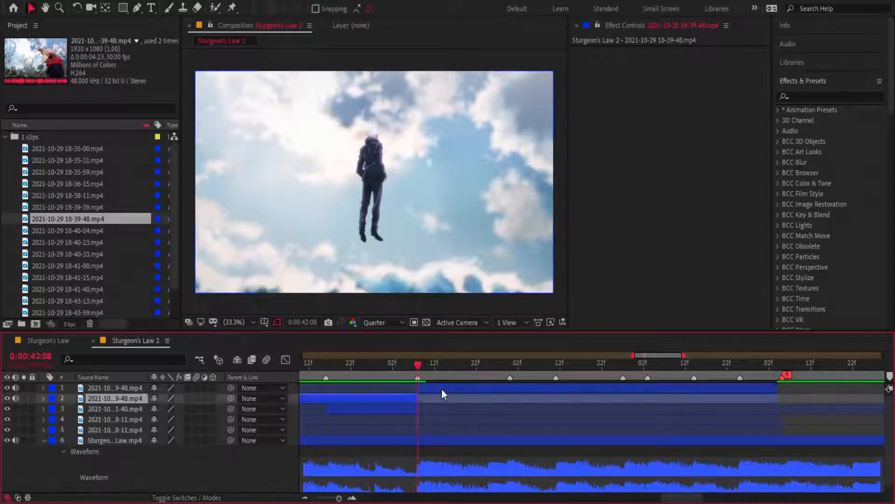
pyautogui.press('Delete')
# - Shift the 18-39-48 footage in time and trim the segment to run from 0:00:42:08 to the second beat marker after it
pyautogui.moveTo(414, 390); pyautogui.dragTo(432, 376)
pyautogui.click(511, 371)
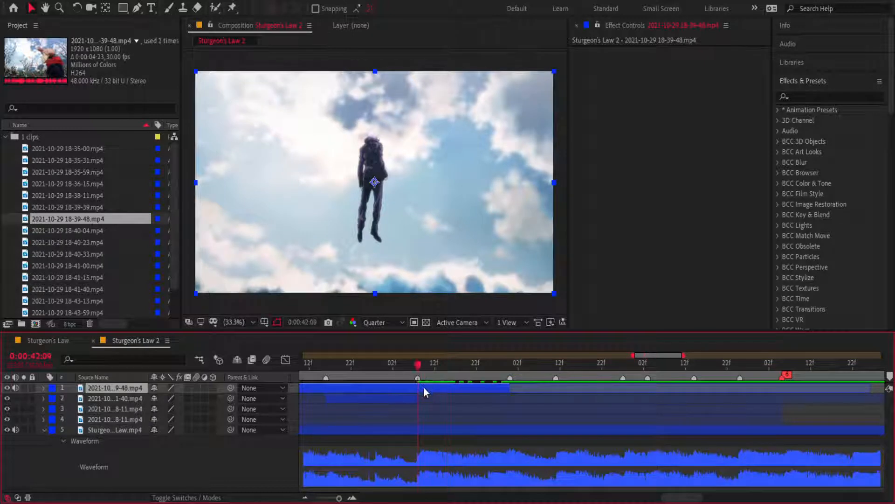
pyautogui.hotkey('ctrl', 'shift', 'd')
pyautogui.click(410, 397)
pyautogui.press('Delete')
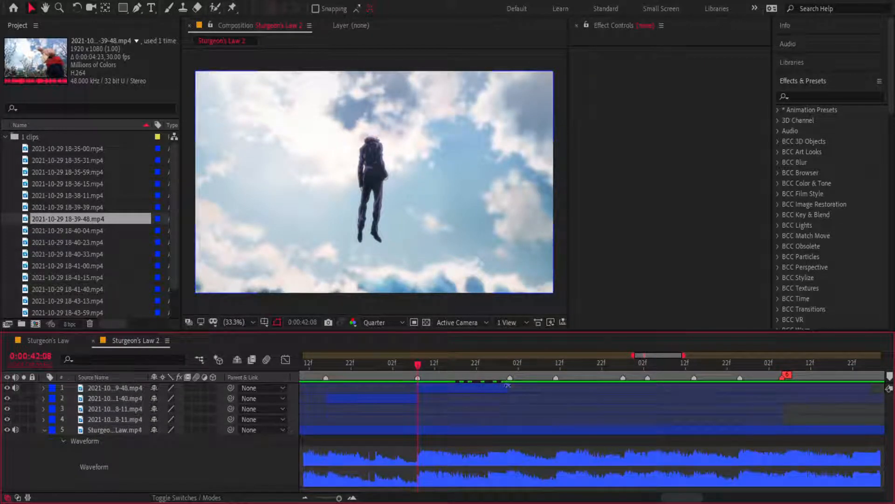
pyautogui.click(507, 385)
pyautogui.click(449, 367)
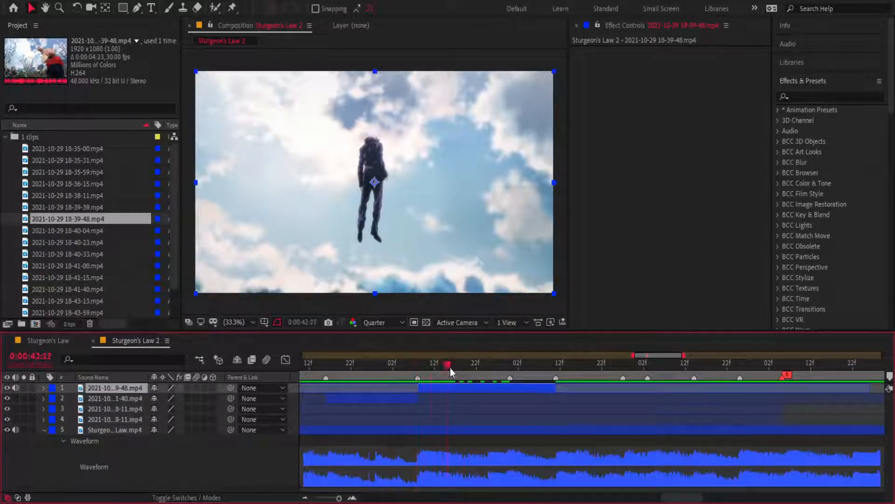
# - Check the playback after 0:00:42:09 and add the 18-40-23 clip to the composition as the uppermost layer
pyautogui.moveTo(449, 368); pyautogui.dragTo(423, 377)
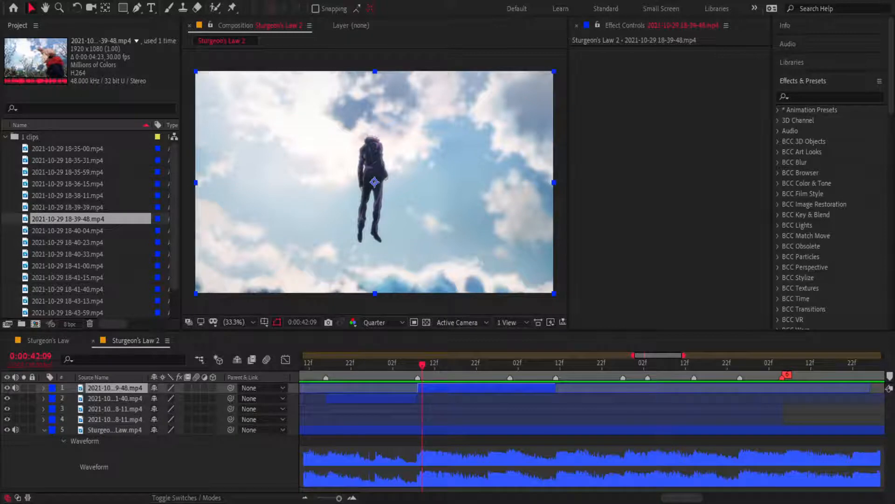
pyautogui.moveTo(422, 364); pyautogui.dragTo(490, 372)
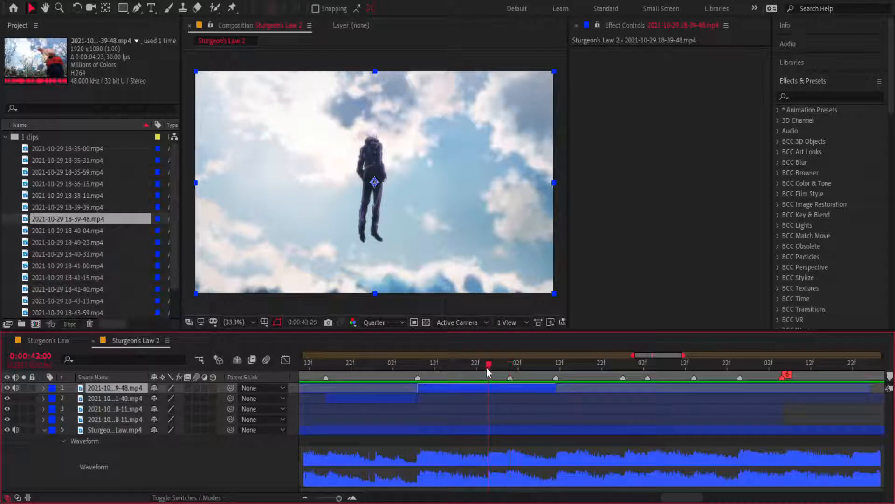
pyautogui.click(85, 232)
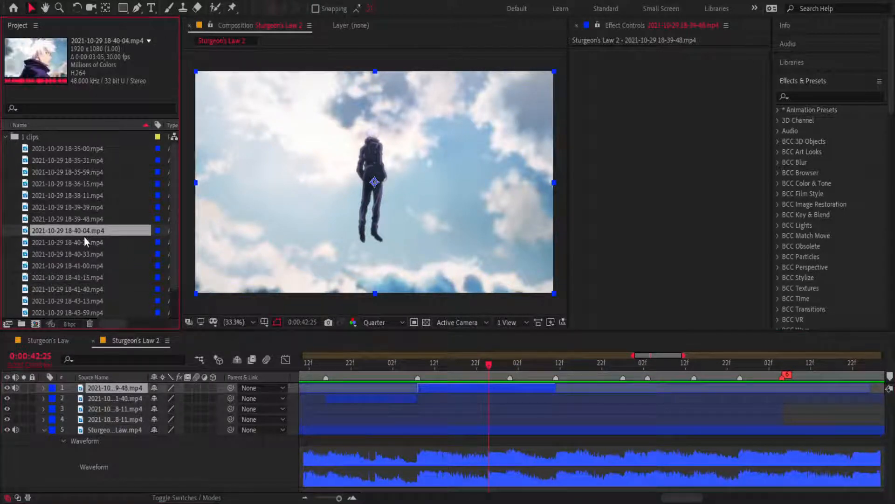
pyautogui.click(78, 243)
pyautogui.moveTo(78, 242)
pyautogui.mouseDown()
pyautogui.moveTo(461, 393)
pyautogui.moveTo(472, 364)
pyautogui.moveTo(464, 366)
pyautogui.moveTo(569, 376)
pyautogui.moveTo(527, 373)
pyautogui.moveTo(535, 378)
pyautogui.mouseUp()
pyautogui.click(480, 363)
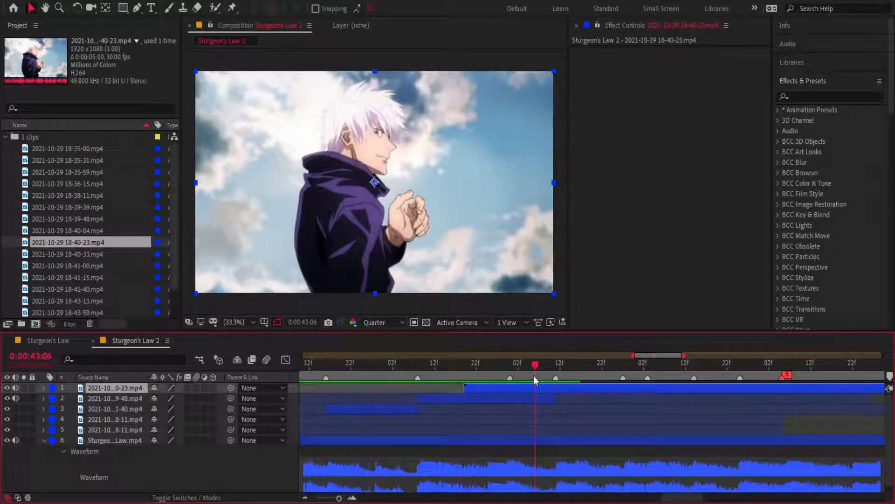
# - Trim the start of the 18-40-23 layer at 0:00:43:06 and move the segment to begin at the beat marker at 0:00:43:00
pyautogui.hotkey('alt', '[')
pyautogui.press('space')
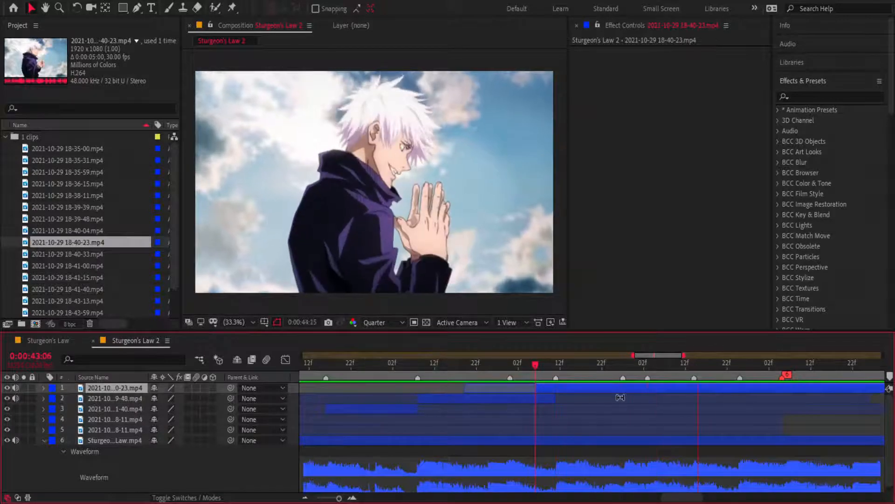
pyautogui.press('space')
pyautogui.moveTo(546, 389); pyautogui.dragTo(520, 389)
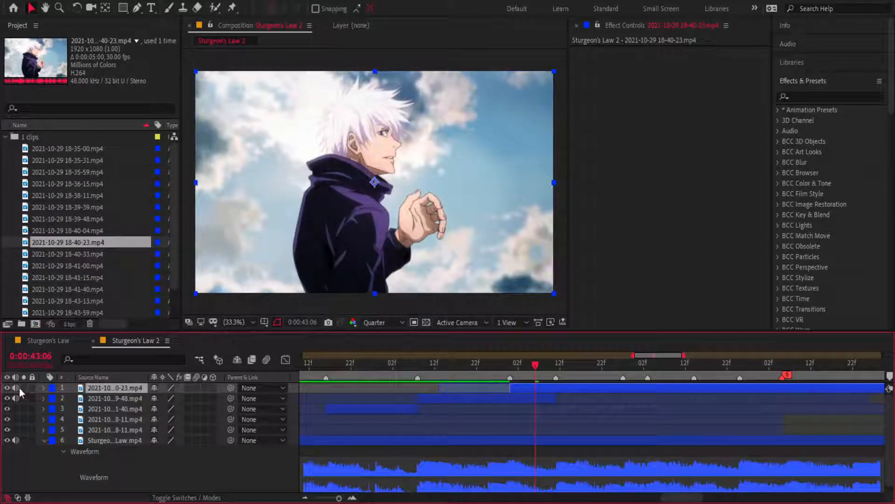
# - Move the 18-40-23 segment earlier to start near 0:00:42:24 and preview the cut against the music
pyautogui.click(452, 367)
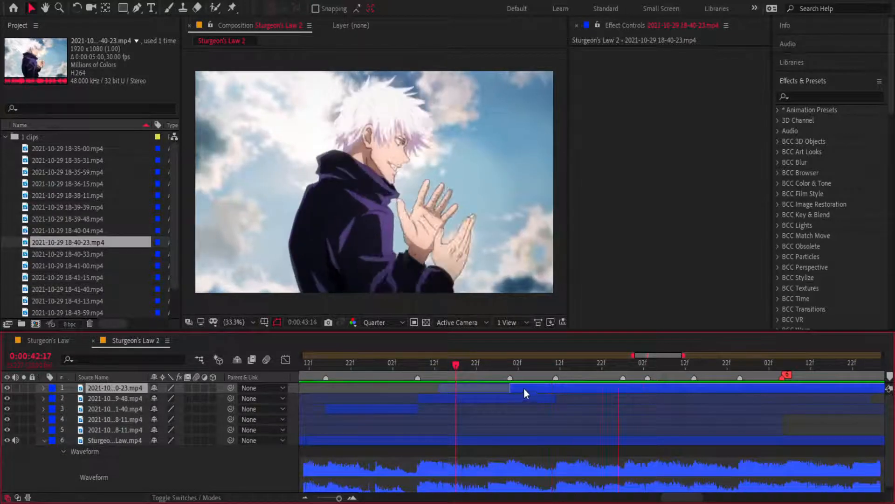
pyautogui.moveTo(525, 388); pyautogui.dragTo(504, 387)
pyautogui.press('space')
pyautogui.press('space')
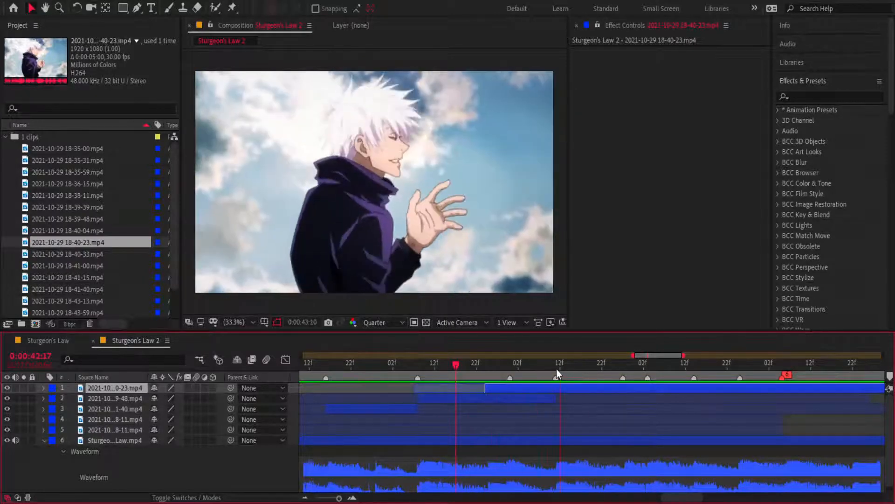
pyautogui.press('space')
pyautogui.moveTo(467, 362); pyautogui.dragTo(438, 383)
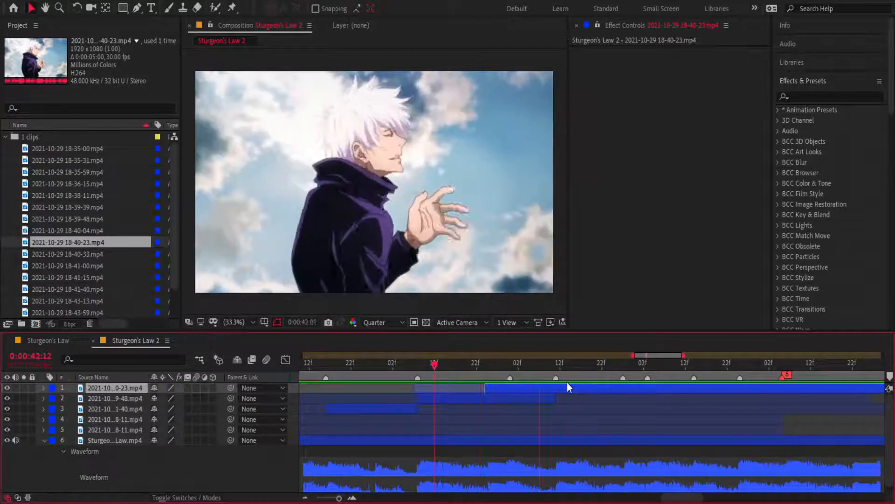
# - Split the 18-40-23 layer at the beat marker at 0:00:43:27 and delete the part after the cut
pyautogui.click(623, 364)
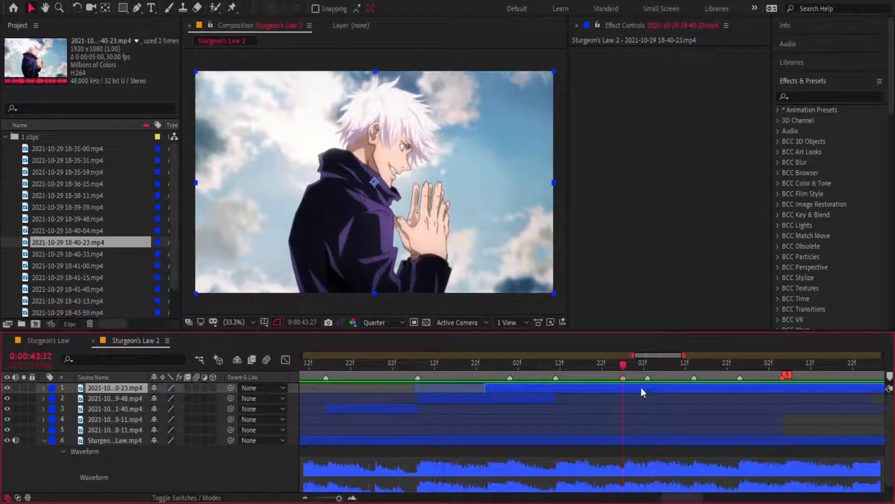
pyautogui.hotkey('ctrl', 'shift', 'd')
pyautogui.moveTo(668, 406); pyautogui.dragTo(515, 420)
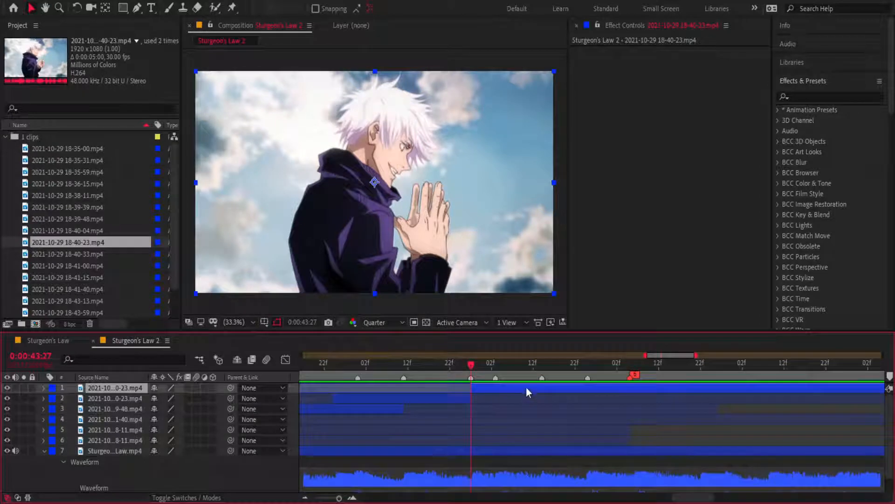
pyautogui.press('Delete')
# - Preview the cuts from 0:00:42:07 through the end of part 5 and return to the beat marker at 0:00:43:27
pyautogui.moveTo(471, 367); pyautogui.dragTo(357, 375)
pyautogui.press('space')
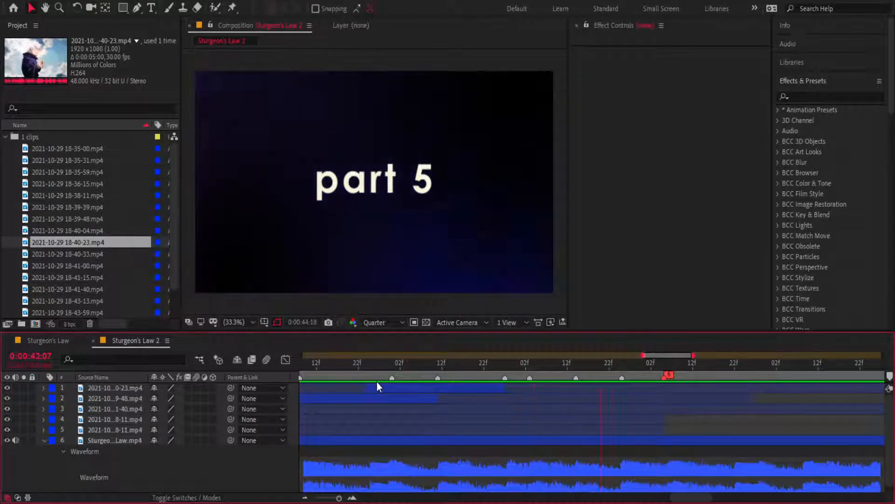
pyautogui.click(489, 362)
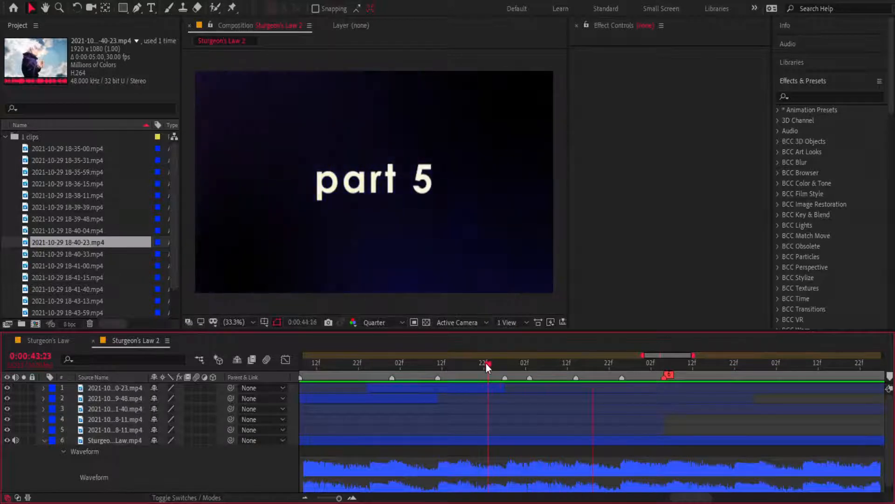
pyautogui.press('space')
pyautogui.moveTo(485, 364); pyautogui.dragTo(505, 369)
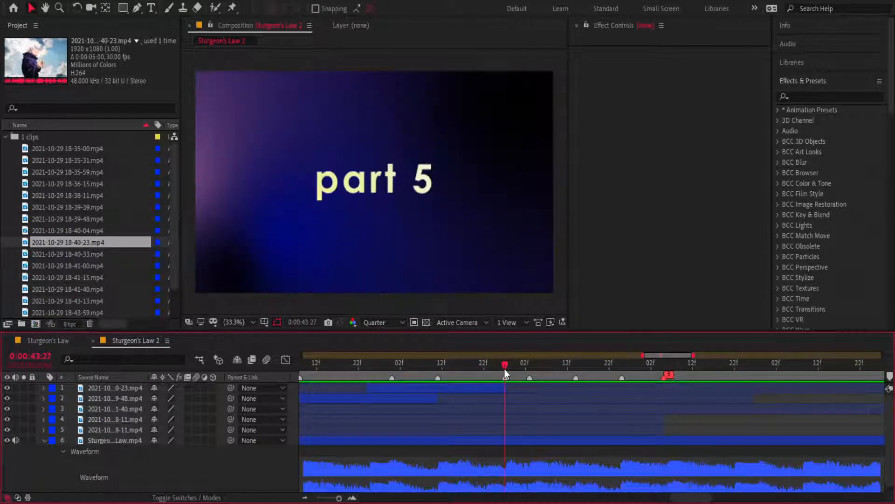
# - Try the 18-41-00 clip as the uppermost layer around 0:00:43:27 and delete it
pyautogui.click(66, 255)
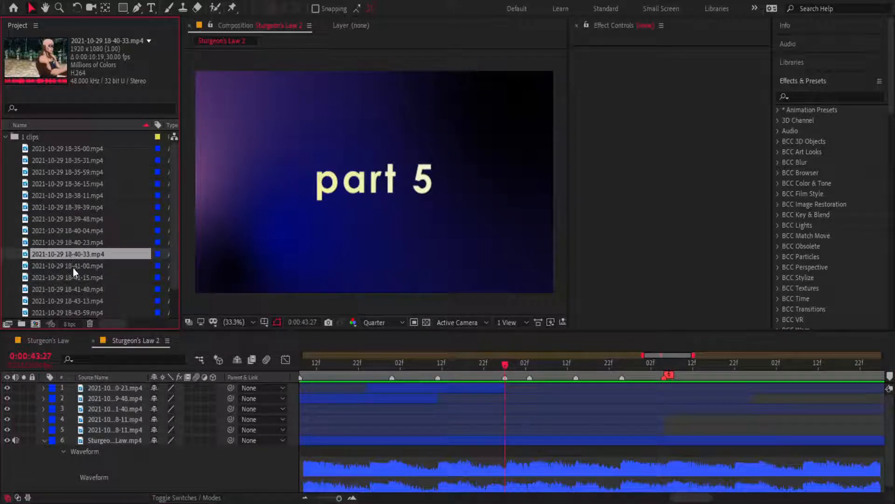
pyautogui.click(73, 266)
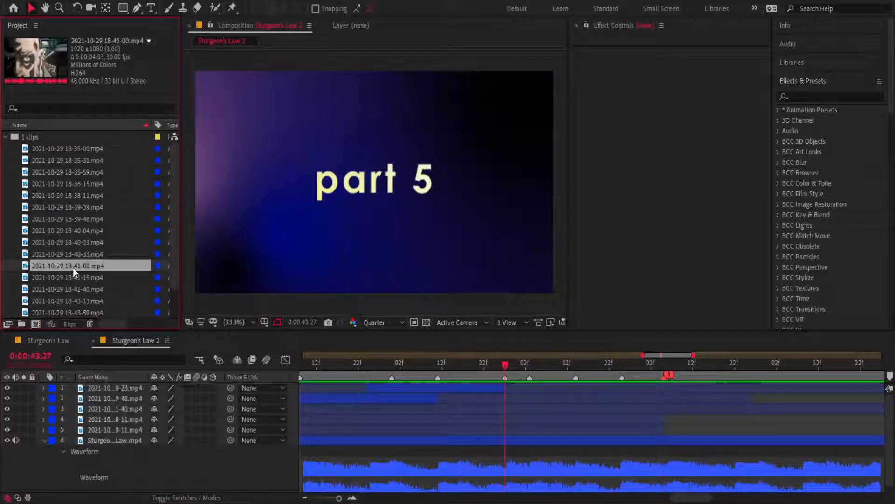
pyautogui.moveTo(89, 274); pyautogui.dragTo(405, 391)
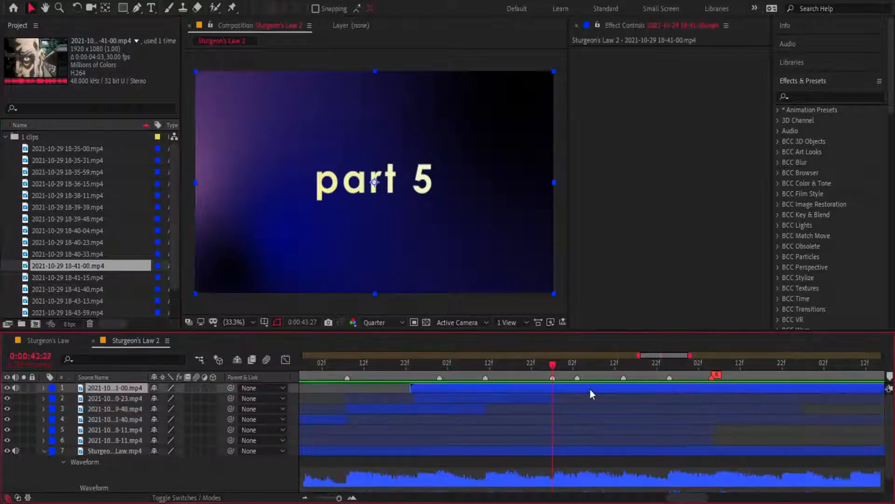
pyautogui.moveTo(583, 388); pyautogui.dragTo(630, 391)
pyautogui.press('Delete')
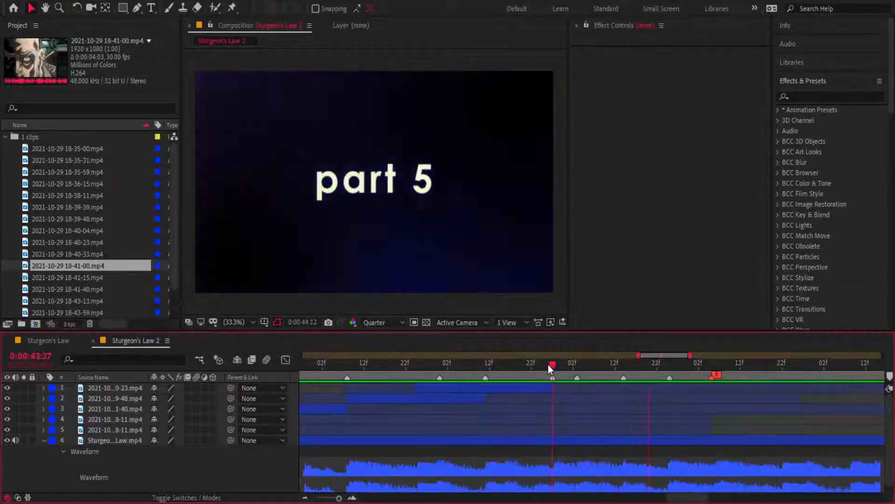
# - Preview the beats after 0:00:43:27 and check the 18-41-40 and 18-43-13 clips as candidates
pyautogui.press('space')
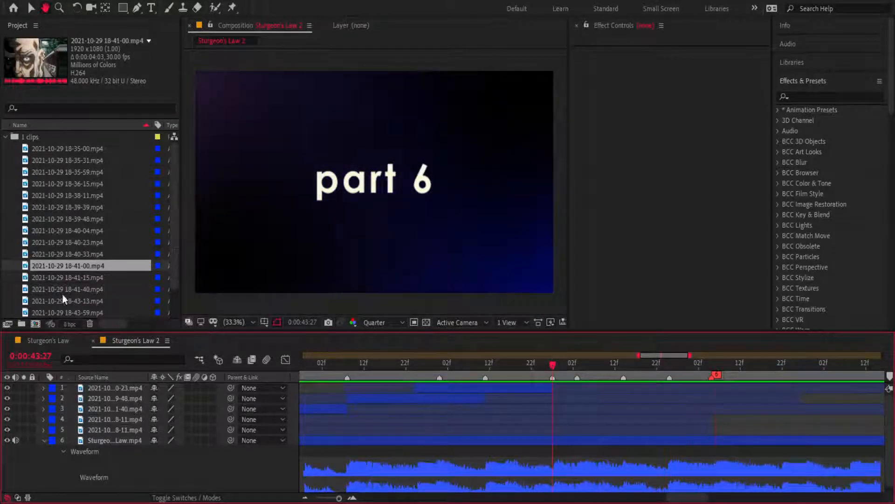
pyautogui.press('space')
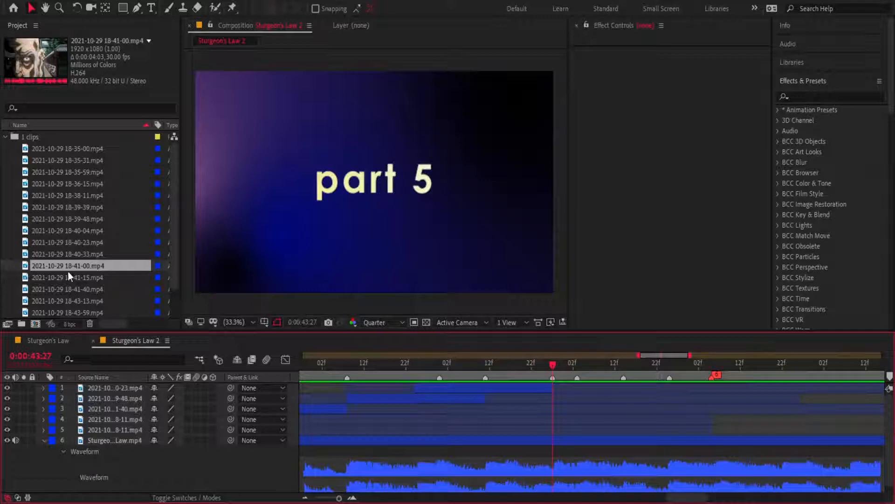
pyautogui.scroll(-1, 61, 280)
pyautogui.click(47, 256)
pyautogui.click(52, 265)
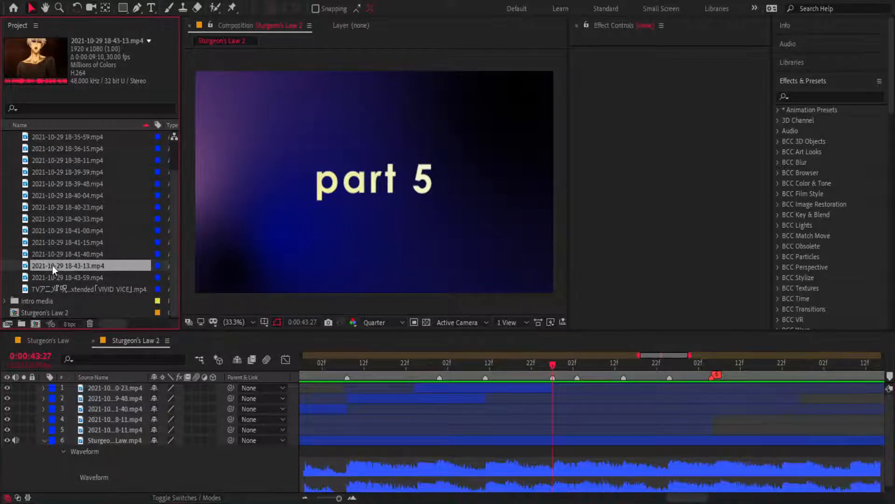
# - Try the 18-43-59 and 18-43-13 clips as the uppermost layer around 0:00:43:27, deleting each one
pyautogui.click(55, 274)
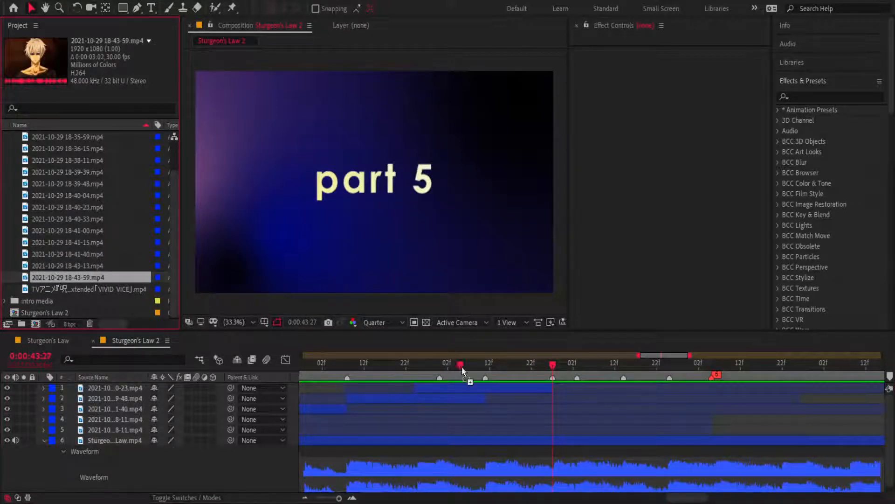
pyautogui.moveTo(461, 370); pyautogui.dragTo(582, 405)
pyautogui.press('Delete')
pyautogui.moveTo(76, 267); pyautogui.dragTo(601, 393)
pyautogui.press('Delete')
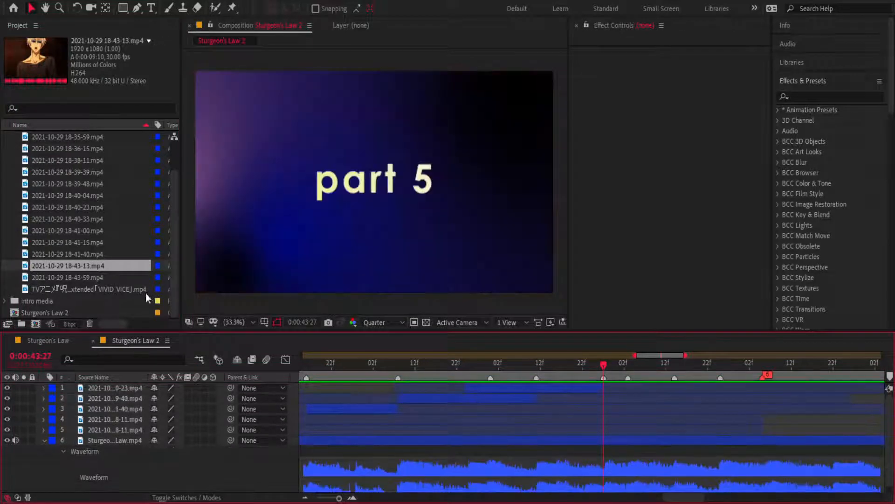
pyautogui.moveTo(93, 265); pyautogui.dragTo(547, 387)
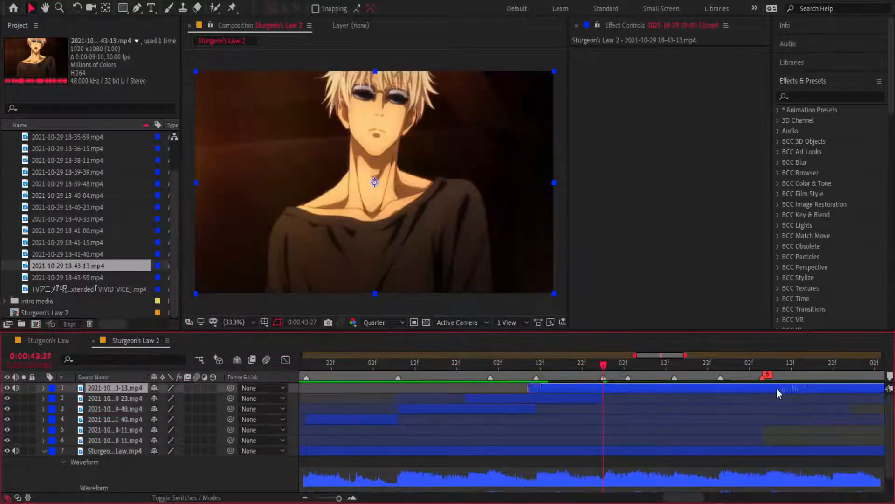
pyautogui.moveTo(778, 389); pyautogui.dragTo(823, 398)
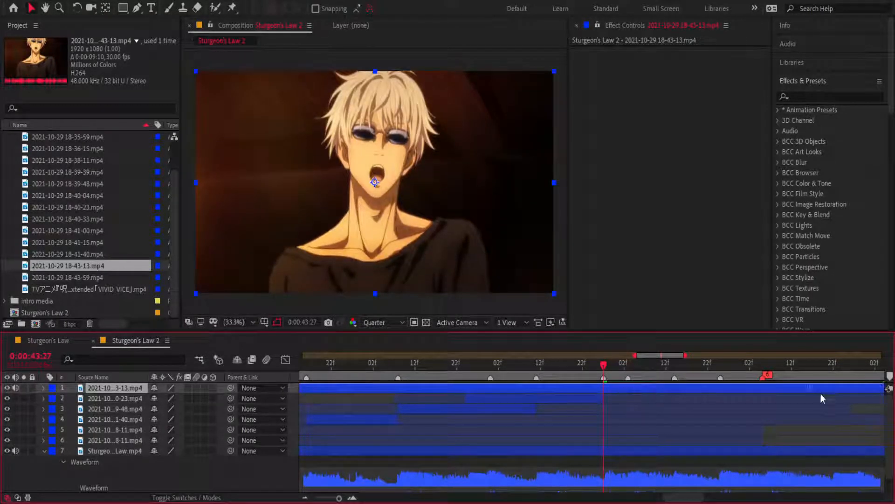
pyautogui.press('Delete')
# - Add the 18-43-59 clip as the uppermost layer, shift it earlier, and trim its start to 0:00:43:27
pyautogui.click(60, 277)
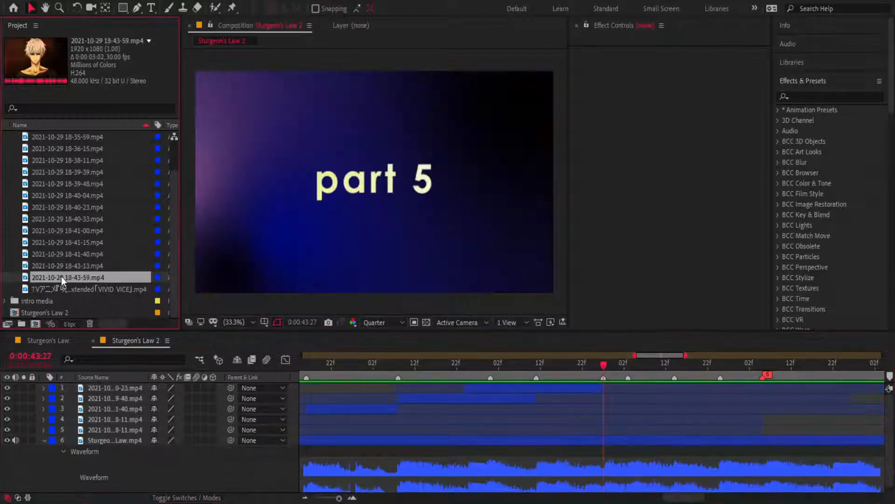
pyautogui.moveTo(61, 277); pyautogui.dragTo(602, 388)
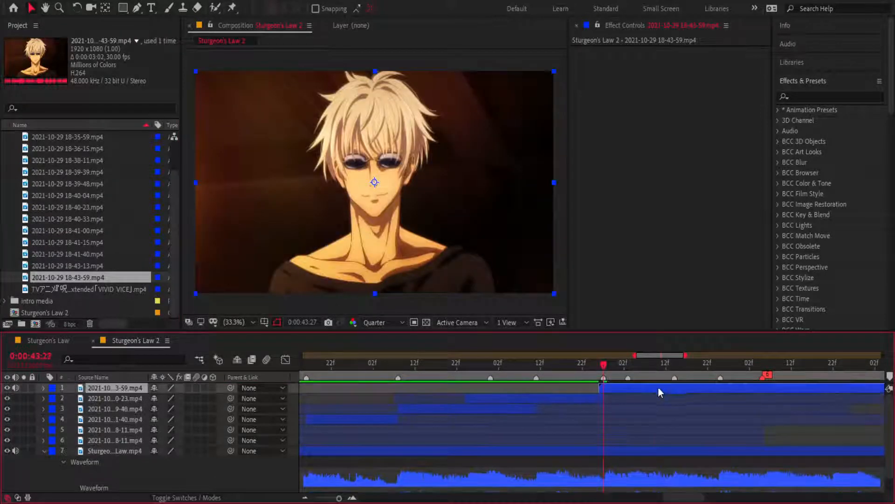
pyautogui.moveTo(661, 392); pyautogui.dragTo(582, 389)
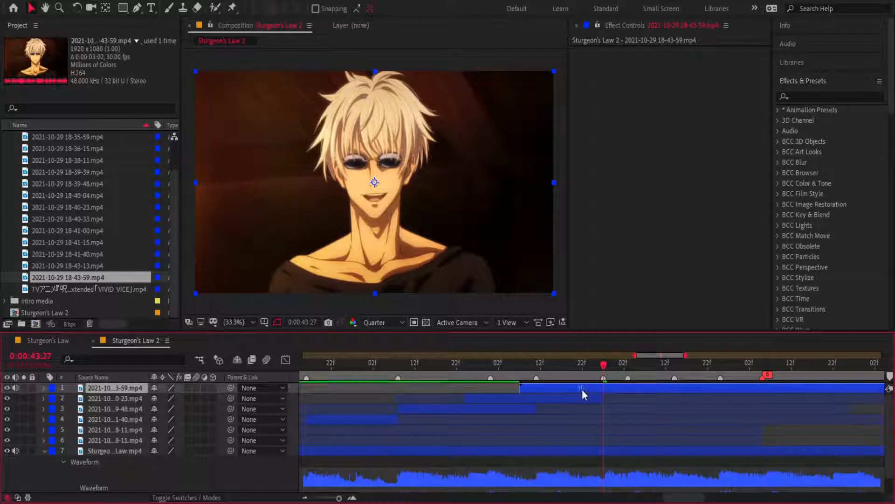
pyautogui.press('space')
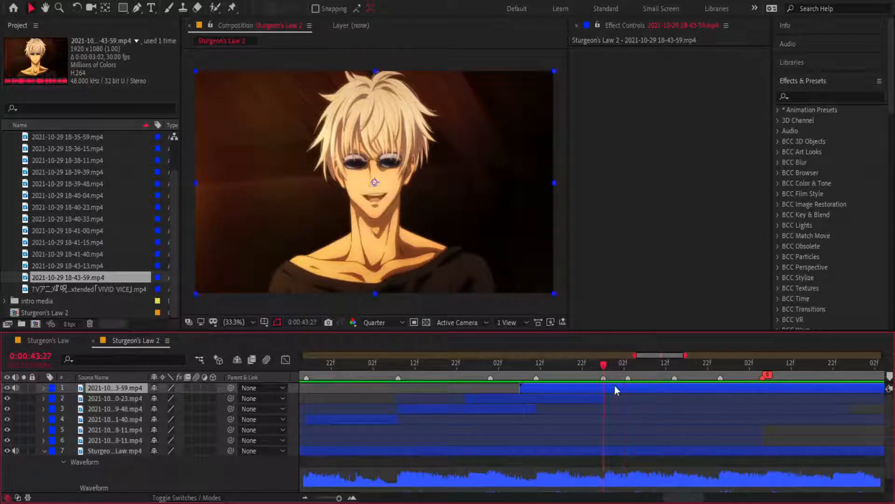
pyautogui.hotkey('alt', '[')
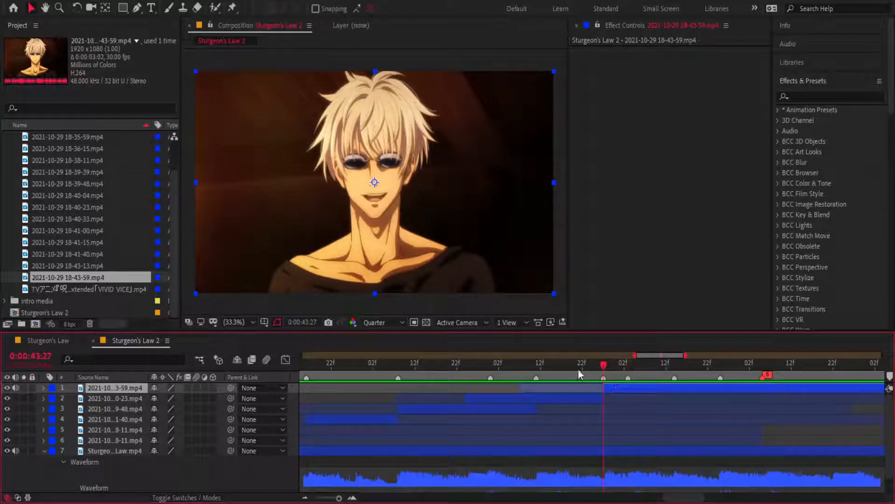
pyautogui.press('space')
# - Split the 18-43-59 layer at the beat marker at 0:00:44:14, delete the remainder, and preview the cut
pyautogui.click(674, 358)
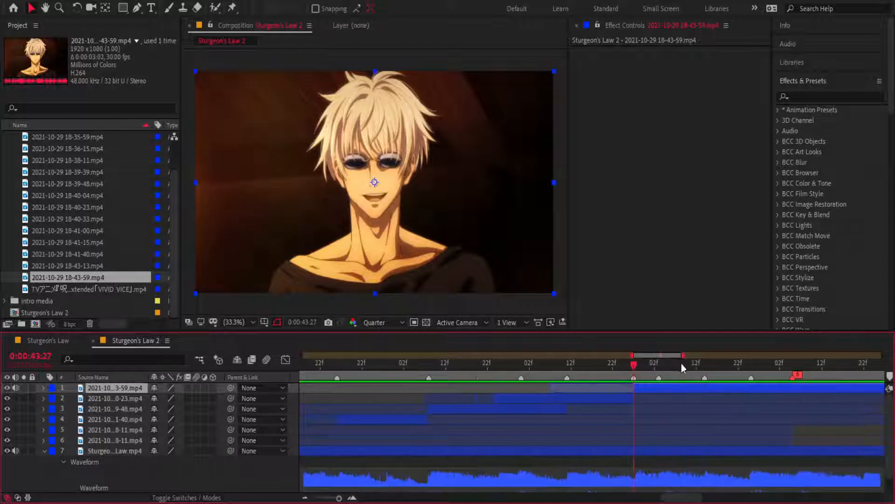
pyautogui.hotkey('ctrl', 'shift', 'd')
pyautogui.press('Delete')
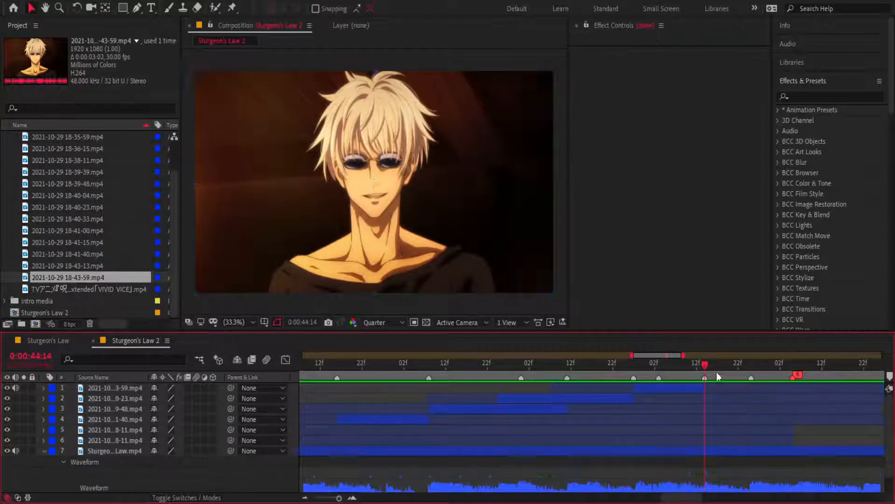
pyautogui.press('space')
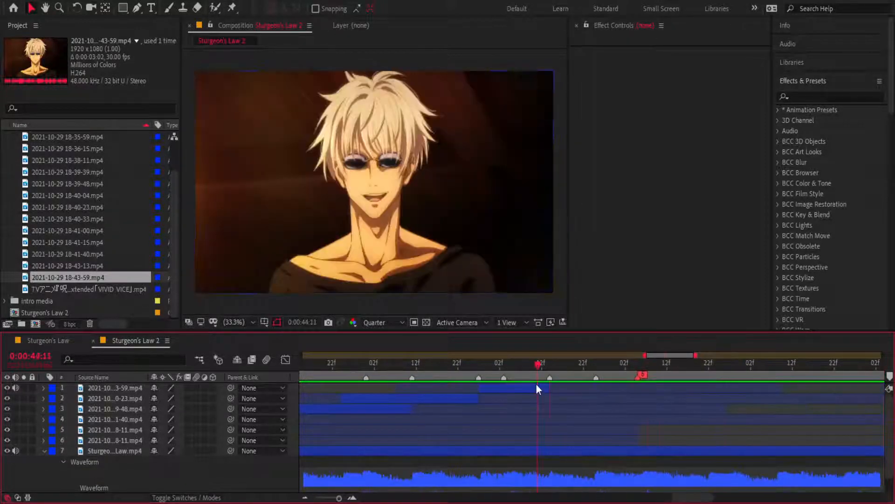
pyautogui.click(538, 364)
pyautogui.click(383, 362)
pyautogui.press('space')
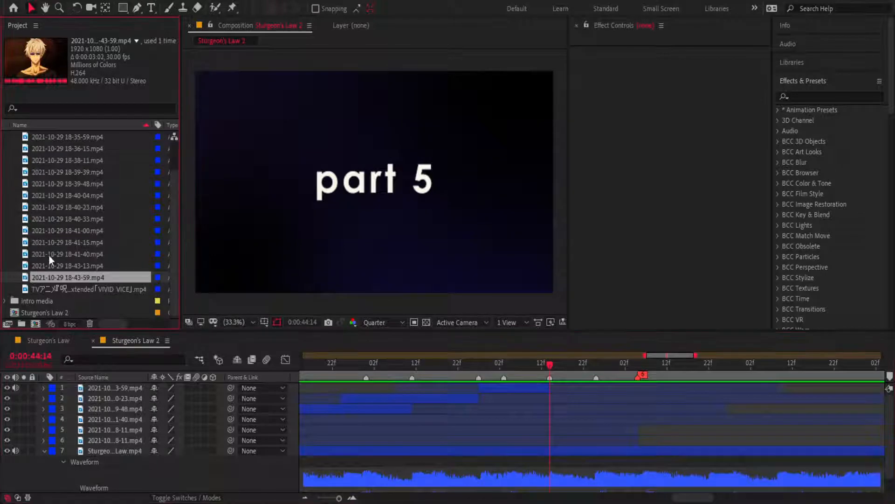
# - Add the comment "find that old clip" to the beat marker at 0:00:44:14
pyautogui.moveTo(50, 255); pyautogui.dragTo(550, 377)
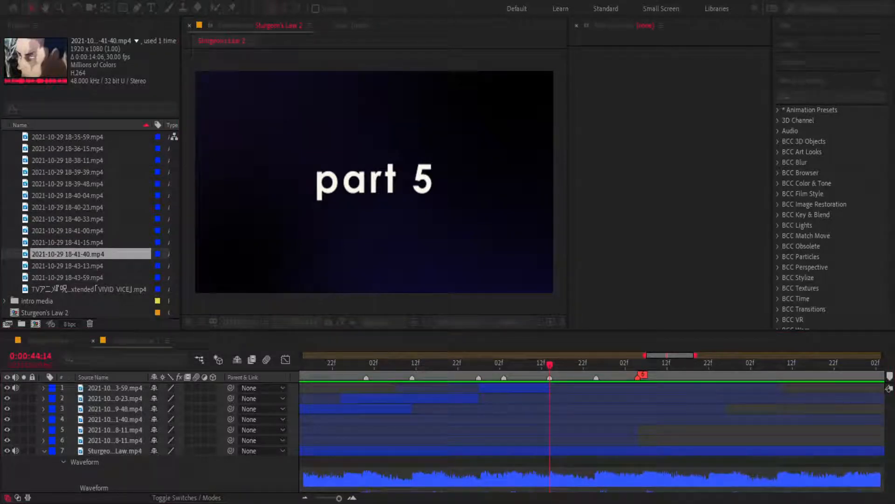
pyautogui.click(503, 352)
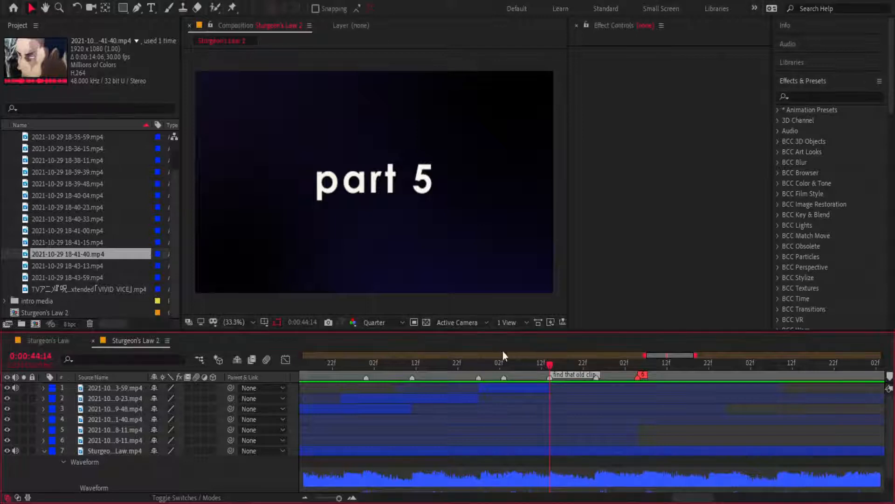
# - Check the 18-40-33, 18-41-00 and 18-41-15 clips as candidates, trying 18-41-00 in the composition and deleting it
pyautogui.click(55, 206)
pyautogui.click(65, 220)
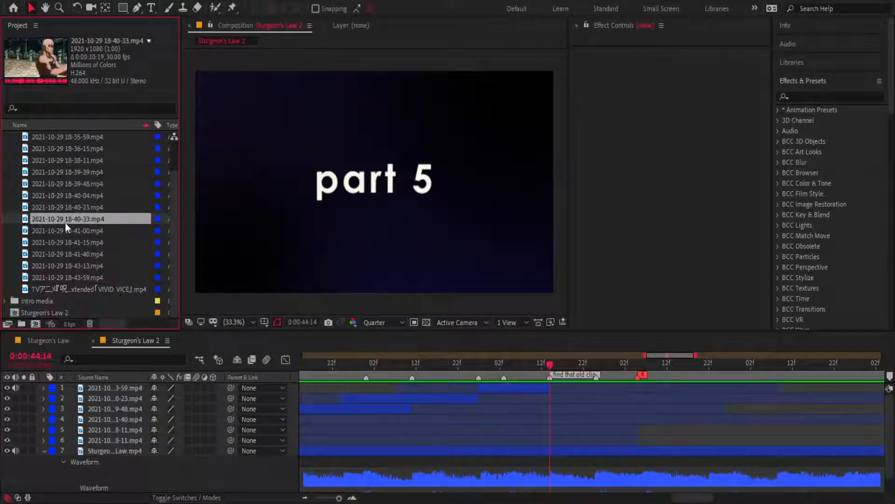
pyautogui.click(63, 235)
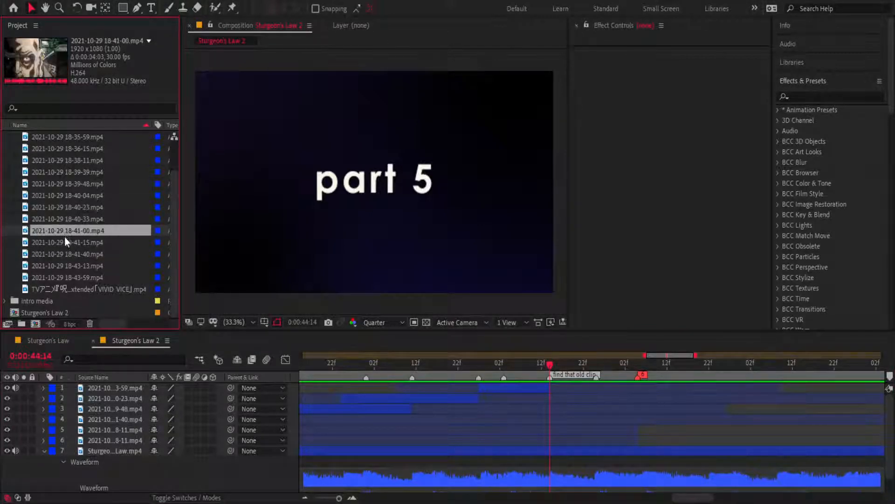
pyautogui.click(63, 241)
pyautogui.click(61, 234)
pyautogui.moveTo(66, 234); pyautogui.dragTo(382, 392)
pyautogui.press('Delete')
# - Add the 18-40-33 clip as the uppermost layer and shift it earlier so it starts near the part 5 marker
pyautogui.moveTo(68, 218); pyautogui.dragTo(530, 385)
pyautogui.moveTo(662, 387); pyautogui.dragTo(369, 398)
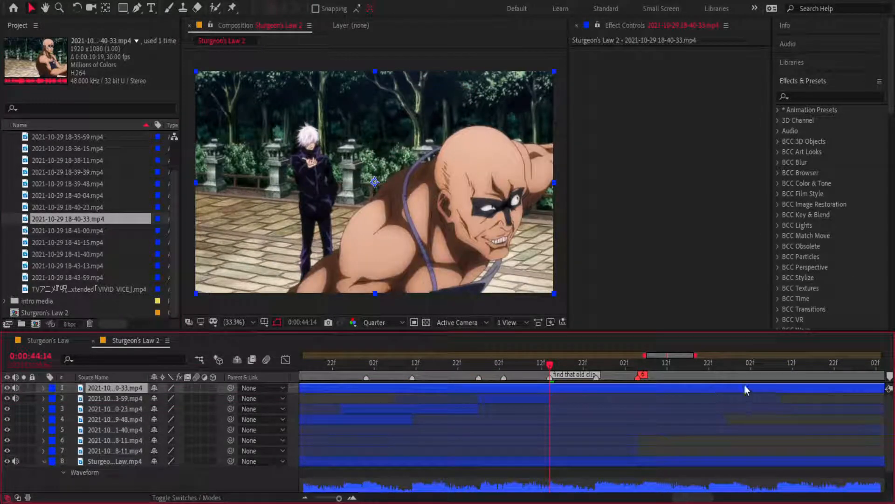
pyautogui.moveTo(339, 498); pyautogui.dragTo(328, 498)
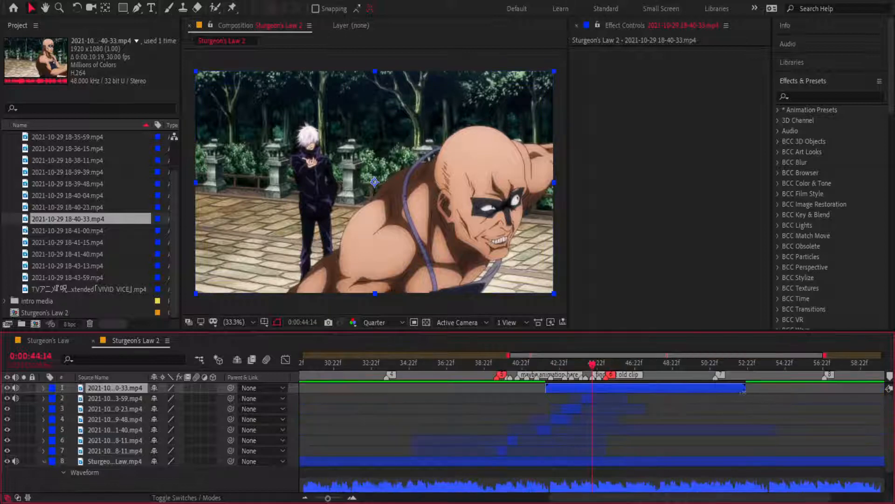
pyautogui.moveTo(738, 395); pyautogui.dragTo(688, 399)
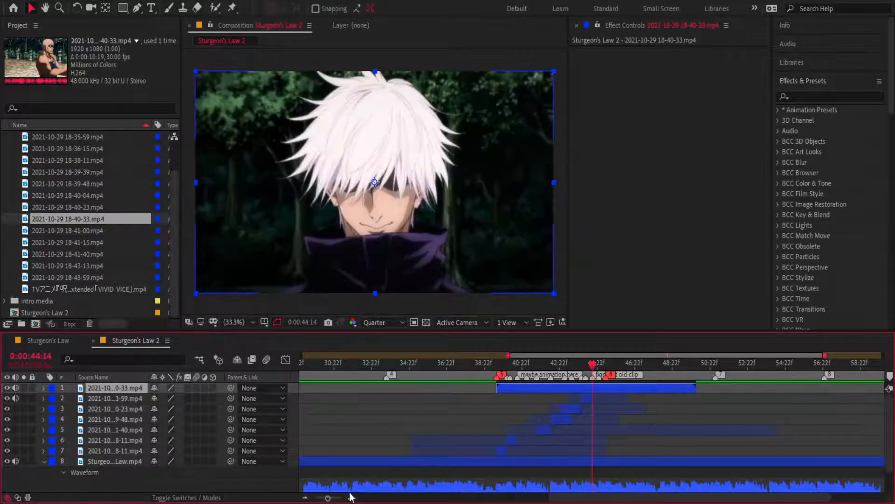
pyautogui.click(354, 498)
pyautogui.click(354, 498)
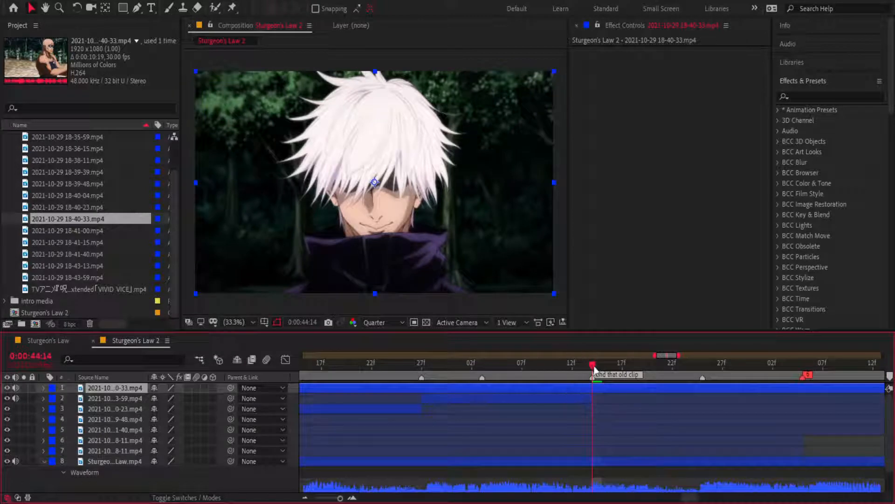
# - Trim the start of the 18-40-33 layer to the beat marker at 0:00:44:25 and preview the cuts from 0:00:43:11
pyautogui.moveTo(595, 368); pyautogui.dragTo(729, 384)
pyautogui.hotkey('alt', '[')
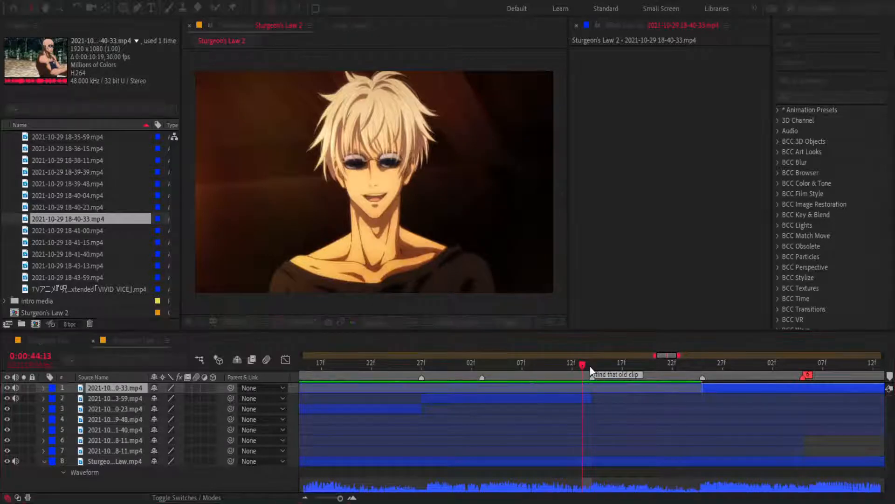
pyautogui.moveTo(584, 365); pyautogui.dragTo(279, 388)
pyautogui.press('space')
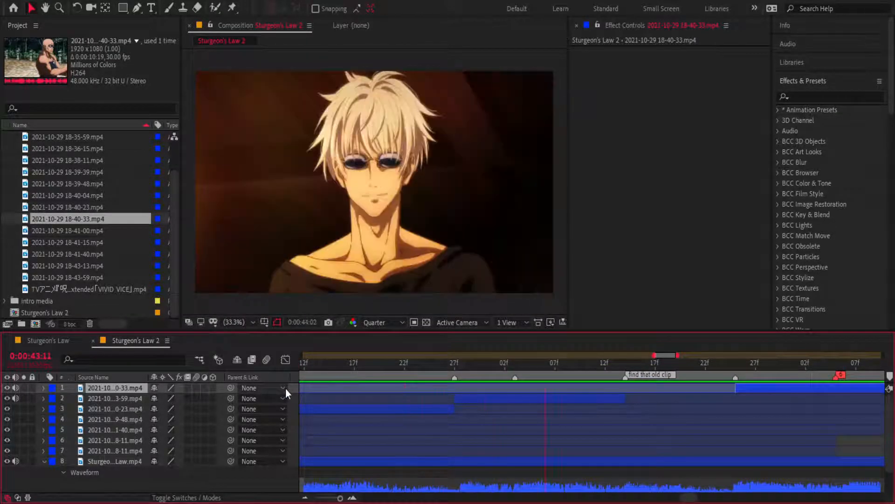
pyautogui.press('space')
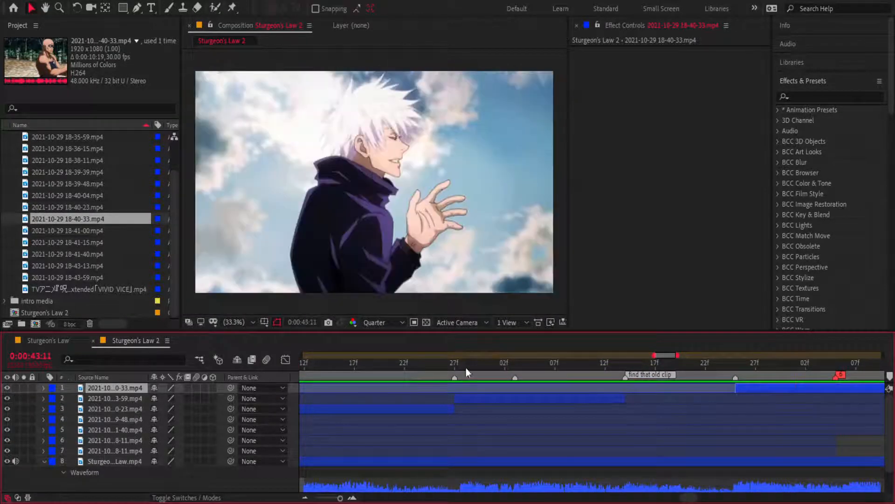
# - Apply the Twixtor Pro7 preset to the 18-38-11 layer that starts at the part 5 marker, 0:00:39:11
pyautogui.moveTo(465, 368); pyautogui.dragTo(405, 396)
pyautogui.moveTo(488, 395); pyautogui.dragTo(493, 396)
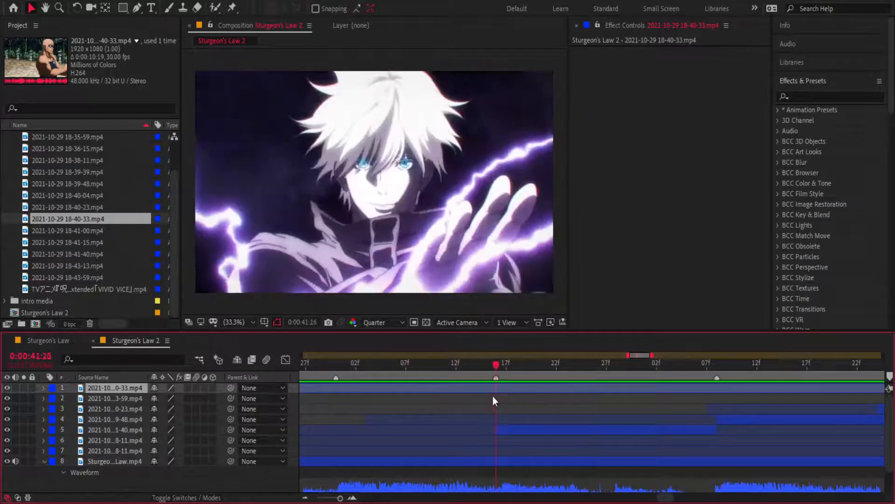
pyautogui.moveTo(340, 498); pyautogui.dragTo(339, 498)
pyautogui.moveTo(593, 370); pyautogui.dragTo(459, 368)
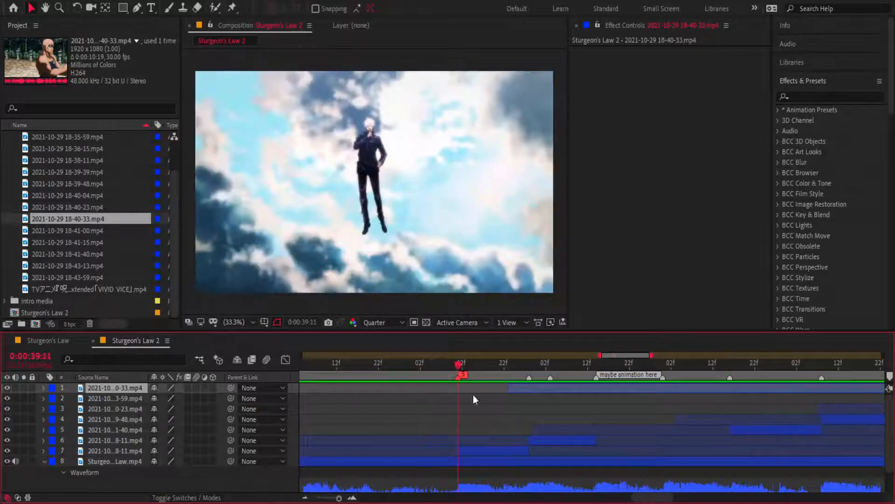
pyautogui.click(485, 451)
pyautogui.click(827, 96)
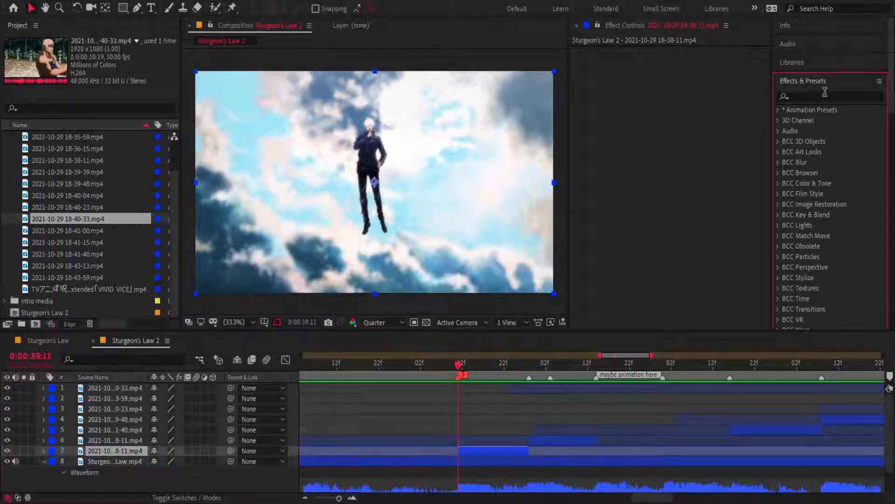
pyautogui.write('twixtor')
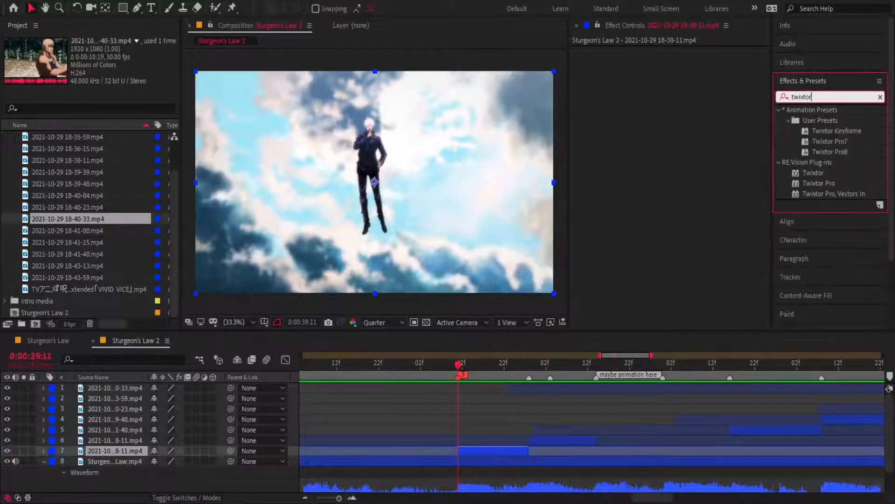
pyautogui.click(831, 141)
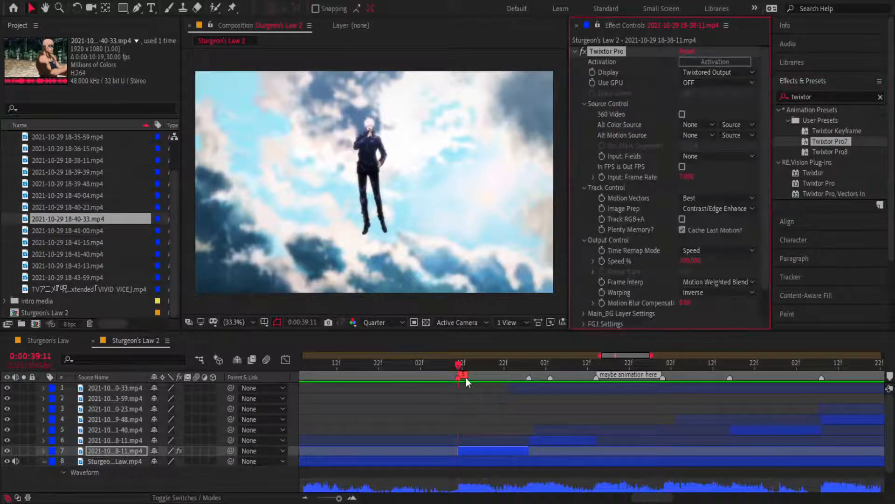
# - Scrub the first 18-38-11 layer from 0:00:39:11 to the beat marker at 0:00:39:28 to check its Twixtor motion
pyautogui.moveTo(458, 362); pyautogui.dragTo(524, 379)
pyautogui.moveTo(531, 451); pyautogui.dragTo(527, 451)
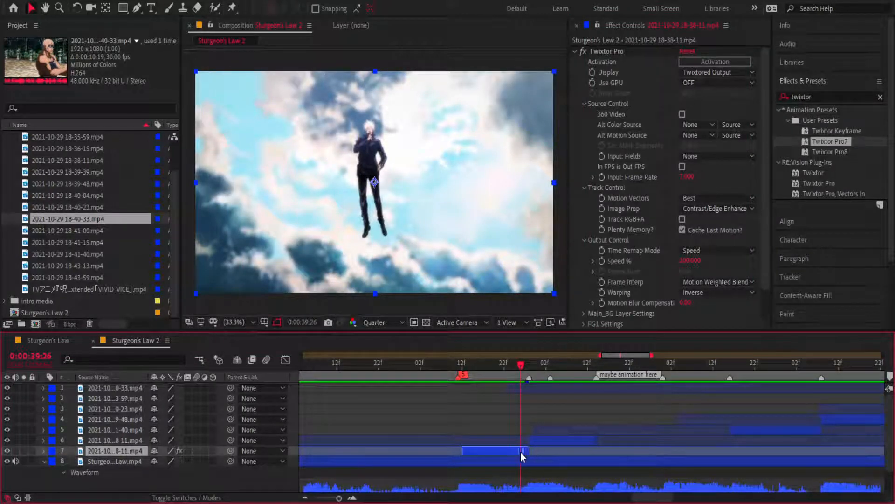
pyautogui.click(460, 365)
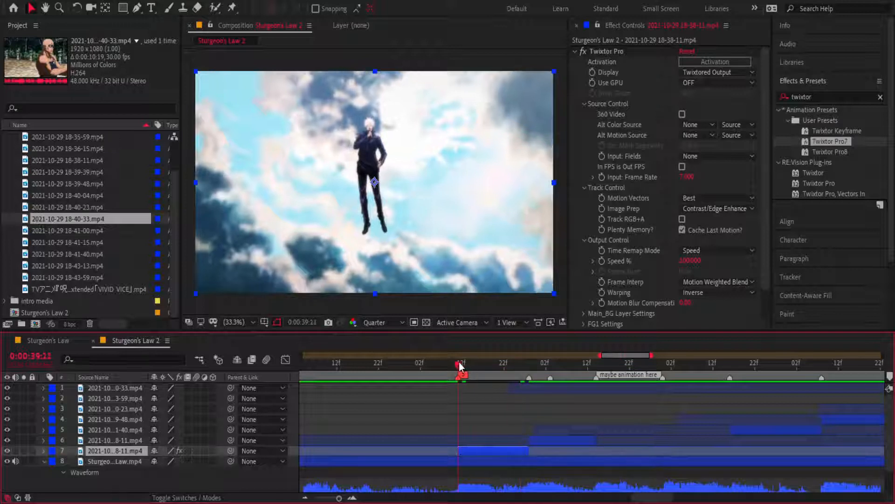
pyautogui.moveTo(460, 368); pyautogui.dragTo(532, 366)
# - Align the start of the second 18-38-11 layer with the beat marker at 0:00:39:28 and apply the Twixtor Pro7 preset
pyautogui.click(547, 440)
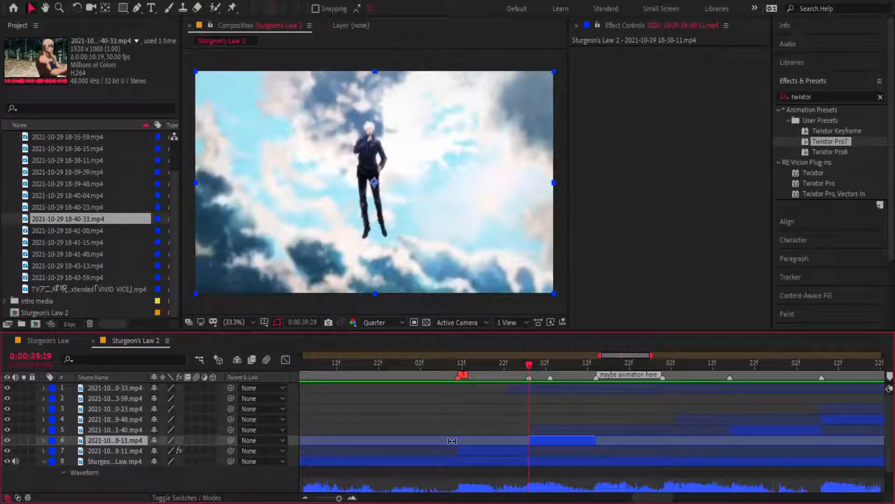
pyautogui.click(352, 498)
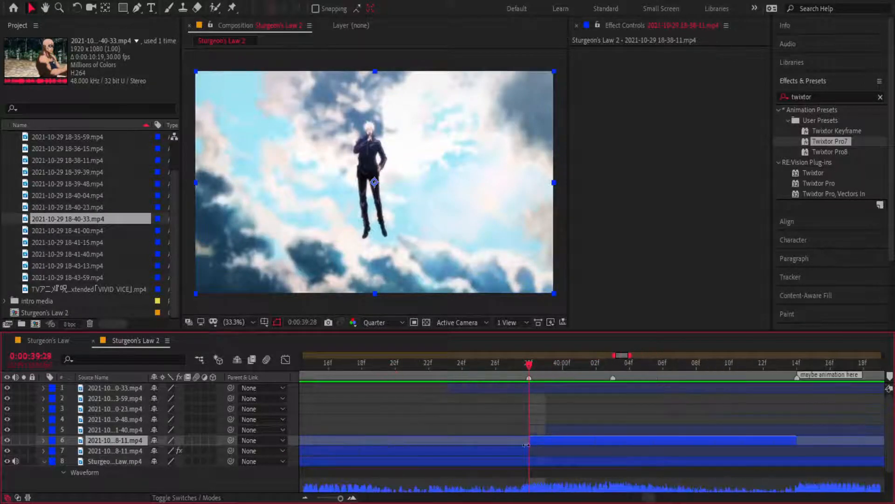
pyautogui.moveTo(526, 444); pyautogui.dragTo(540, 441)
pyautogui.press('[')
pyautogui.hscroll(3, 572, 415)
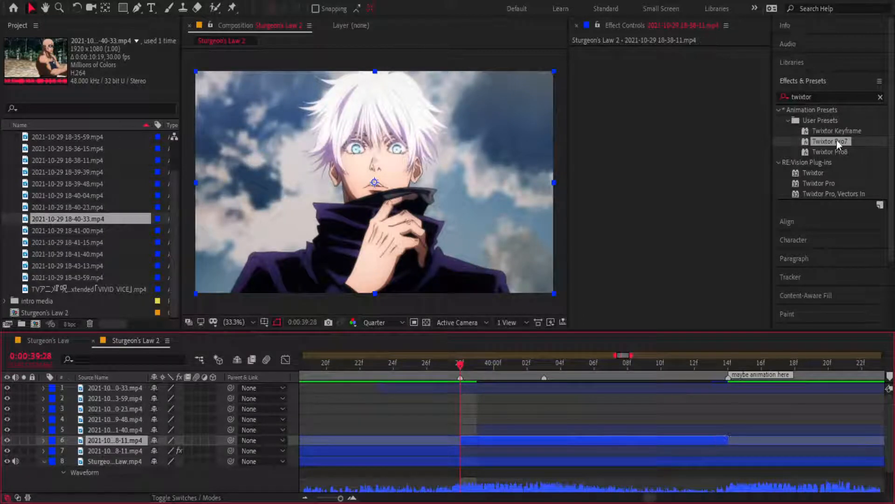
pyautogui.doubleClick(835, 142)
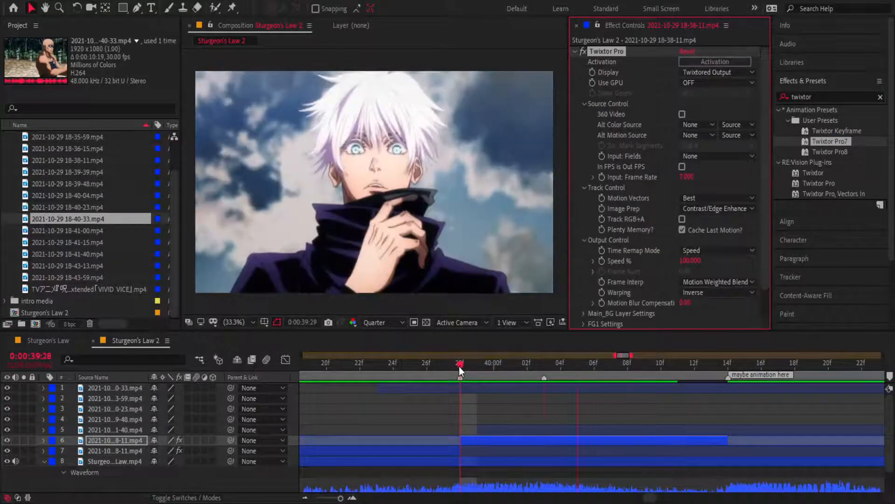
# - Trim the second 18-38-11 layer's start to 0:00:40:00, shift it back to 0:00:39:28, and extend its end to 0:00:40:14
pyautogui.click(472, 362)
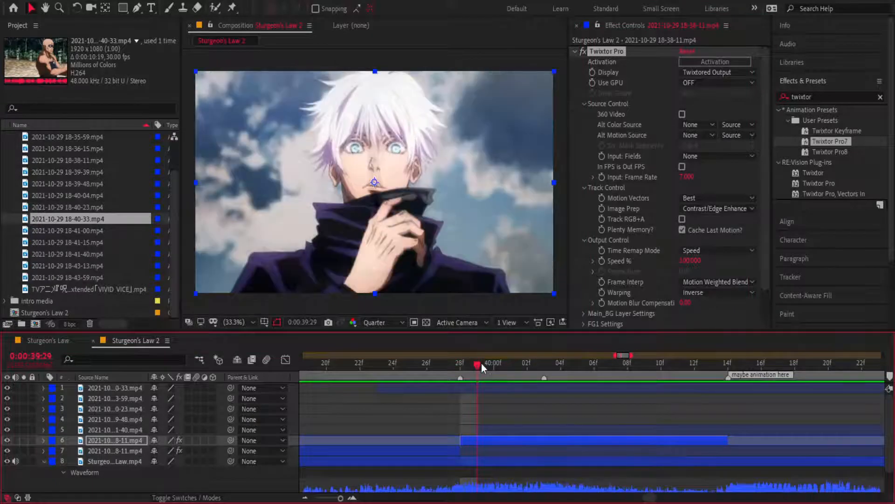
pyautogui.click(488, 365)
pyautogui.hotkey('alt', '[')
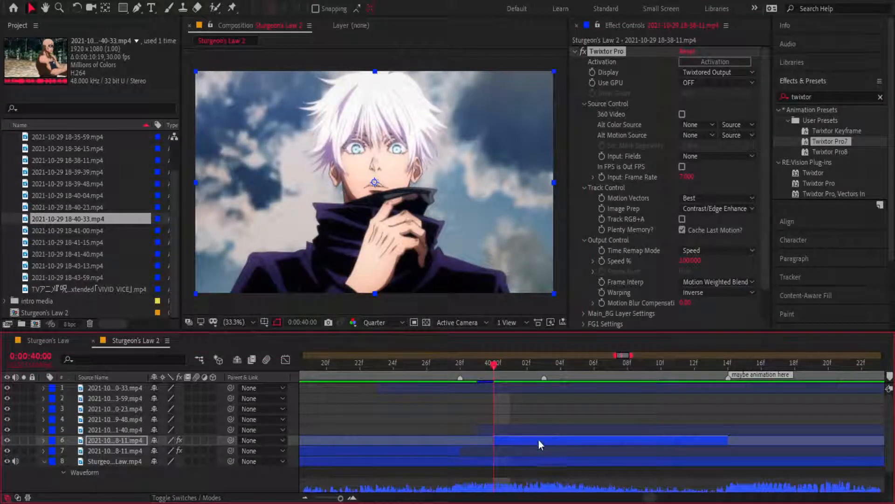
pyautogui.moveTo(539, 443); pyautogui.dragTo(505, 441)
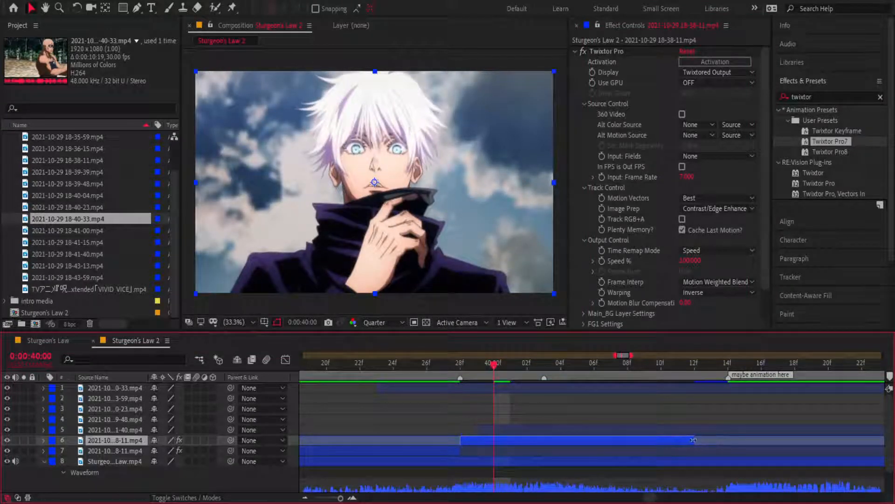
pyautogui.moveTo(693, 440); pyautogui.dragTo(727, 441)
# - Preview the cuts from 0:00:39:26 to check the transition between the two Twixtor layers
pyautogui.click(426, 363)
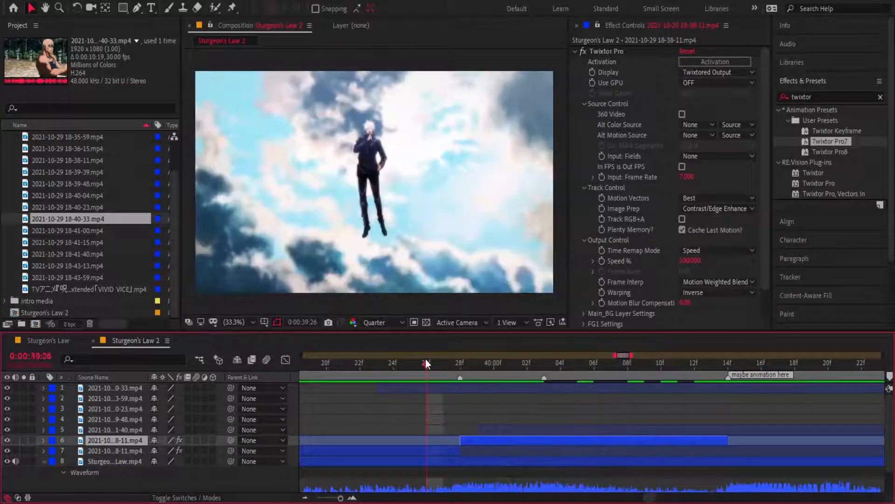
pyautogui.press('space')
pyautogui.press('space')
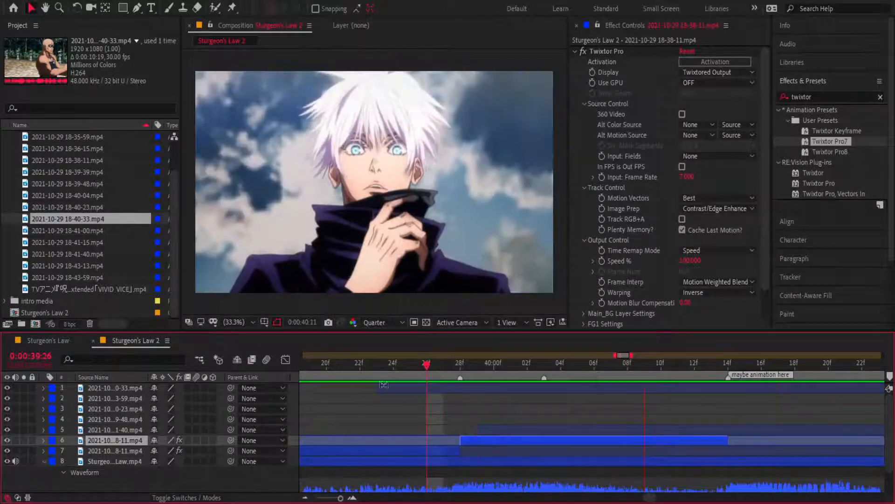
pyautogui.click(335, 498)
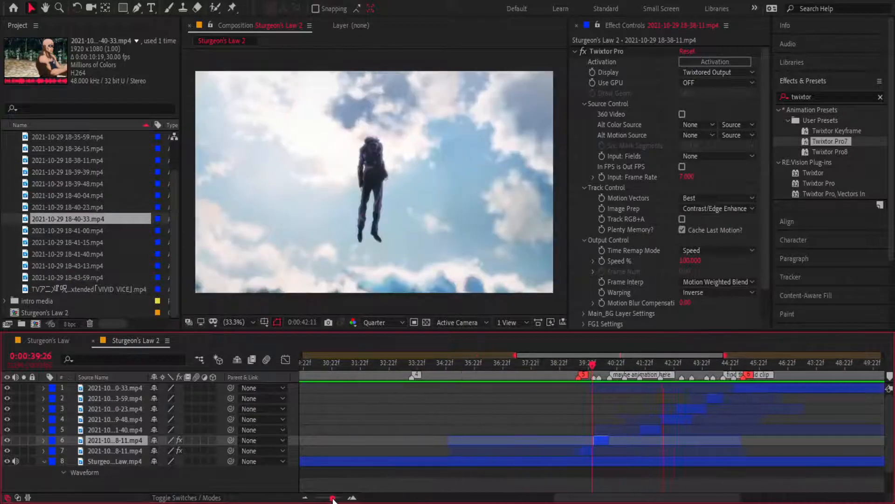
pyautogui.moveTo(552, 373)
pyautogui.mouseDown()
pyautogui.moveTo(629, 385)
pyautogui.moveTo(590, 389)
pyautogui.moveTo(597, 390)
pyautogui.mouseUp()
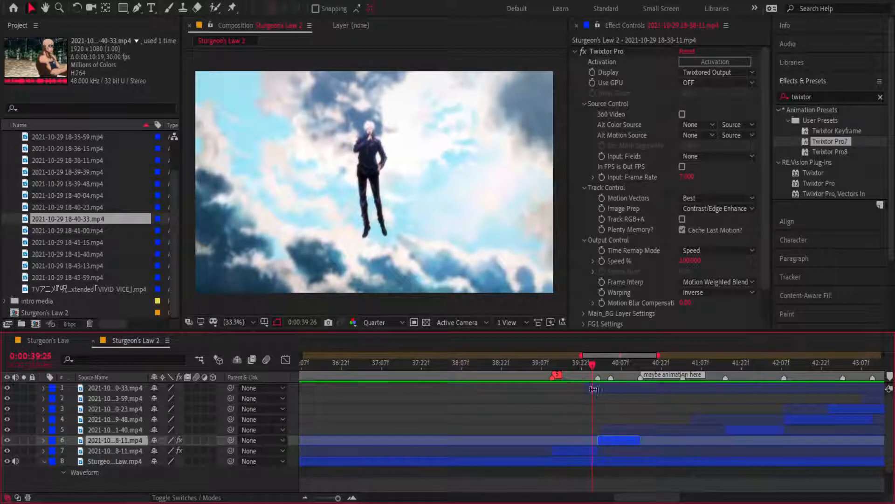
# - Hide the second 18-38-11 layer and check the frames of the layer beneath from 0:00:39:23 to 0:00:39:28
pyautogui.click(7, 439)
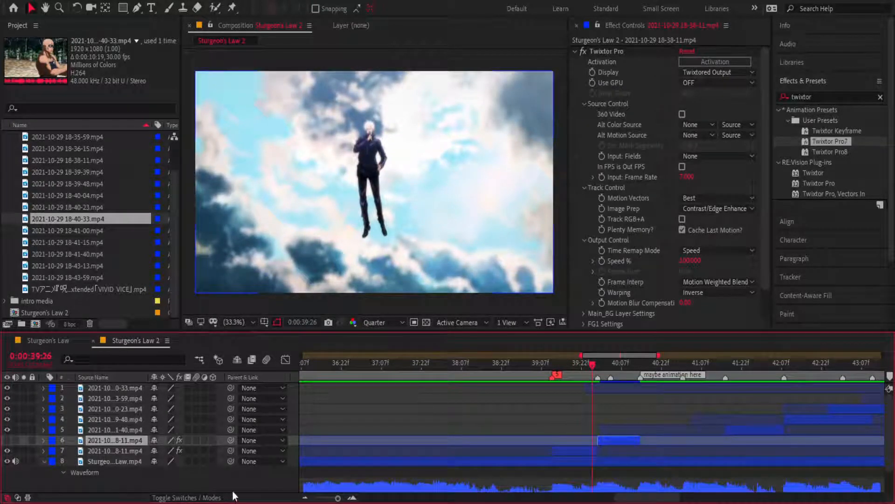
pyautogui.click(352, 498)
pyautogui.click(605, 369)
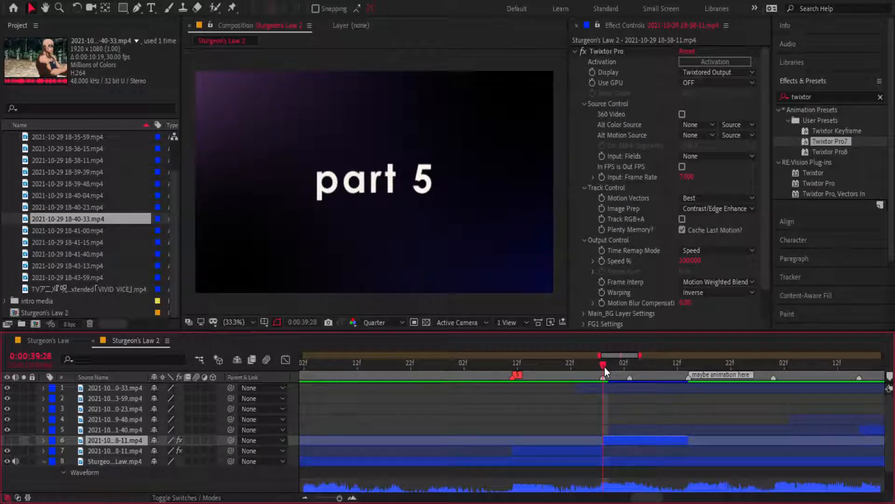
pyautogui.click(581, 367)
pyautogui.click(577, 368)
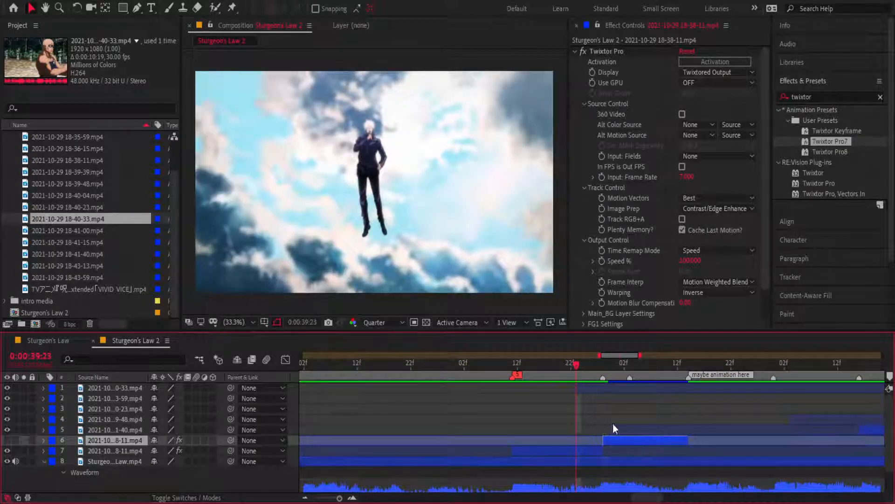
# - Extend the hidden 18-38-11 layer's start back to 0:00:39:23, keep its end at the 0:00:40:14 marker, and scrub to 0:00:40:06
pyautogui.moveTo(605, 441); pyautogui.dragTo(580, 443)
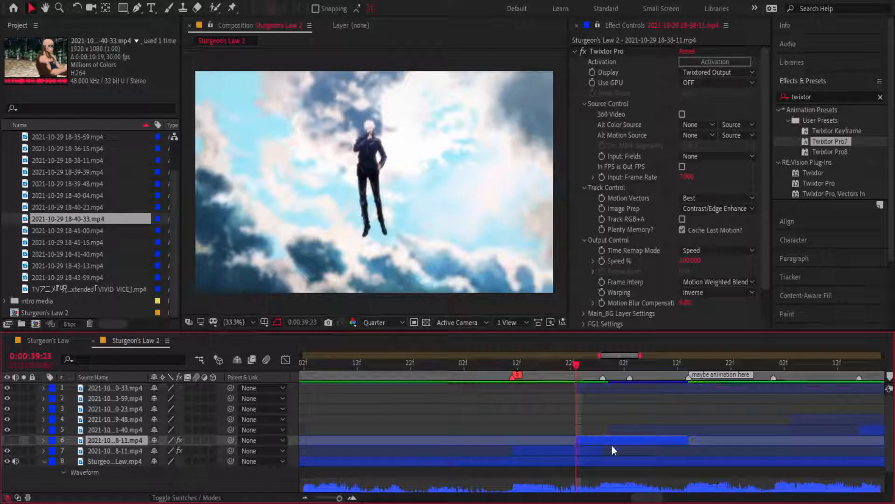
pyautogui.hotkey('ctrl', 'z')
pyautogui.moveTo(641, 442); pyautogui.dragTo(690, 444)
pyautogui.click(688, 365)
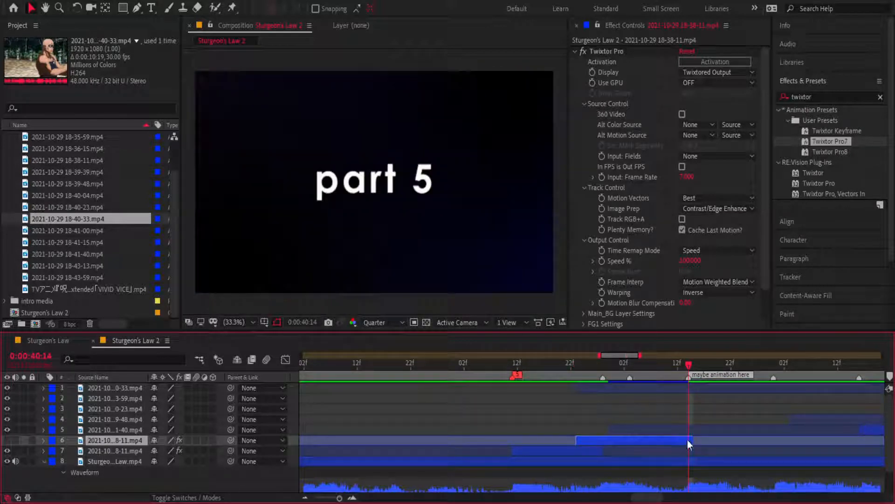
pyautogui.moveTo(694, 367); pyautogui.dragTo(646, 369)
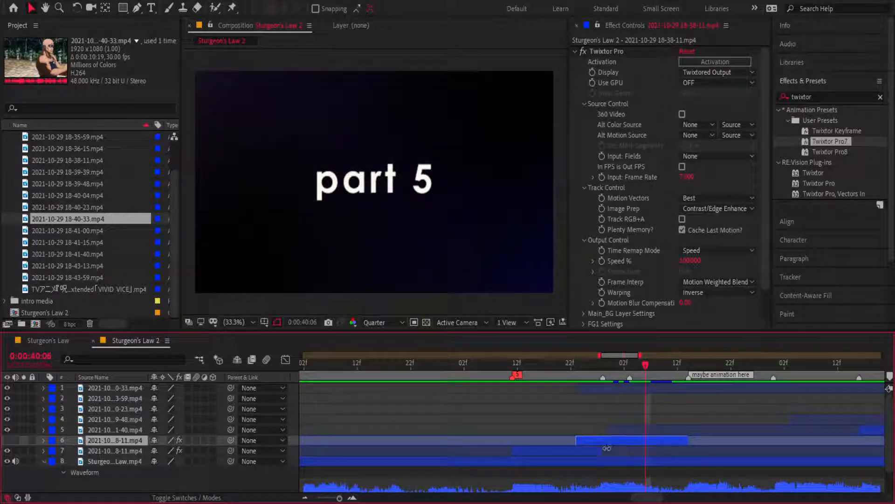
# - Shift the lower 18-38-11 layer later so it ends at 0:00:40:06, and extend its start back to the 0:00:39:11 marker
pyautogui.moveTo(587, 455); pyautogui.dragTo(630, 452)
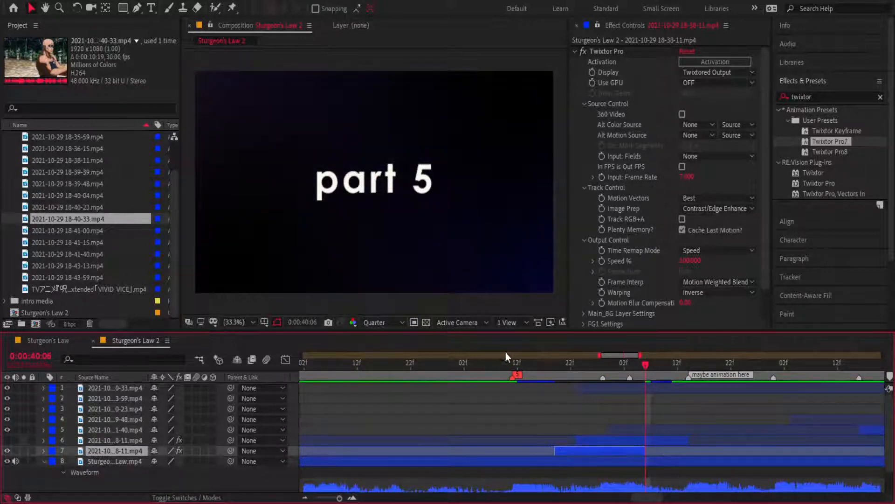
pyautogui.click(513, 363)
pyautogui.hotkey('alt', '[')
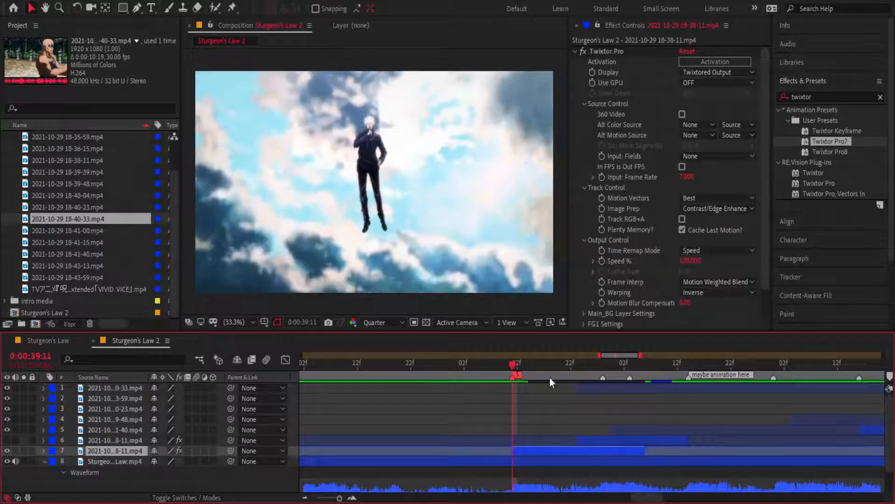
# - Unhide the upper 18-38-11 layer and preview the cuts from 0:00:39:11 and from the 0:00:41:16 marker
pyautogui.press('space')
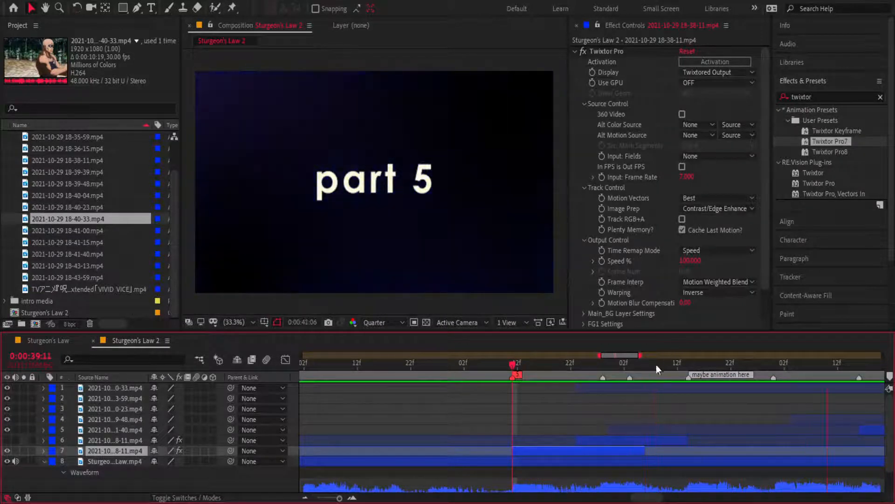
pyautogui.press('space')
pyautogui.click(7, 440)
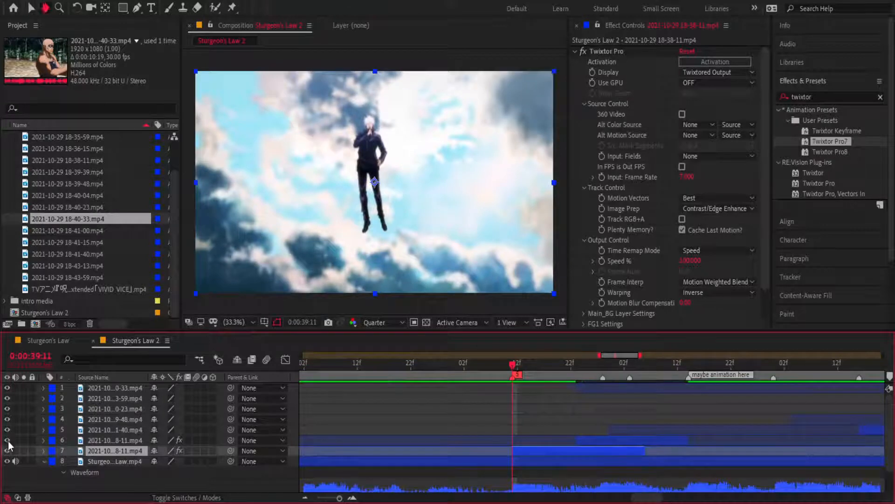
pyautogui.press('space')
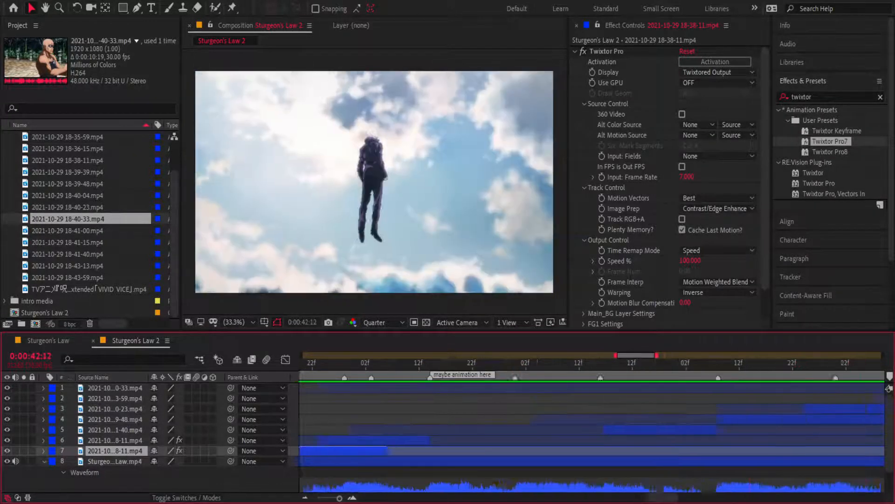
pyautogui.moveTo(740, 364); pyautogui.dragTo(426, 406)
pyautogui.press('space')
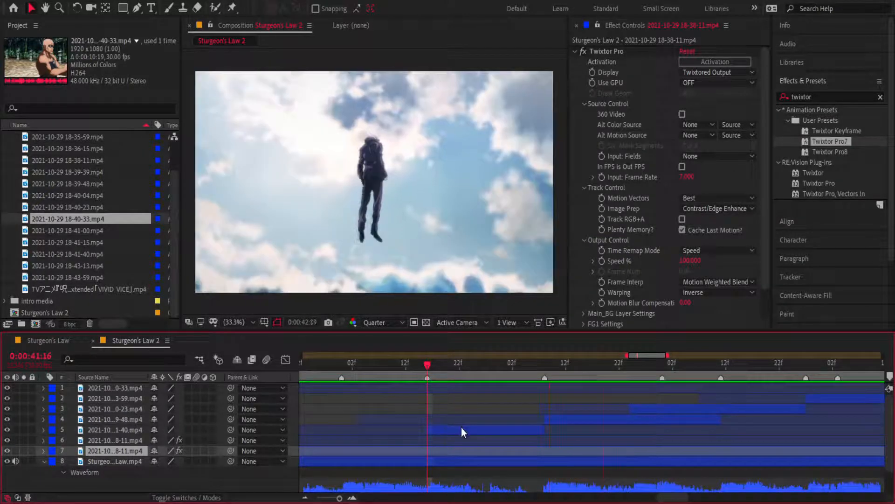
# - Enable time remapping on the 18-41-40 layer and solo it
pyautogui.click(460, 430)
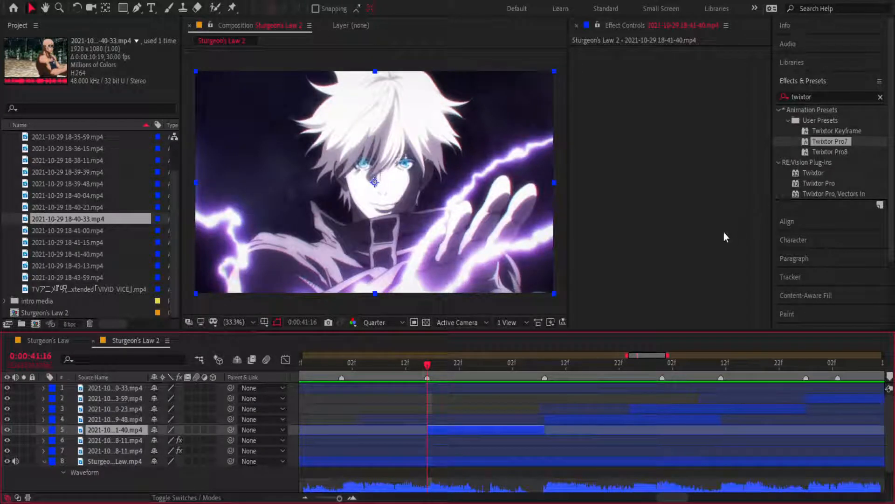
pyautogui.hotkey('ctrl', 'alt', 't')
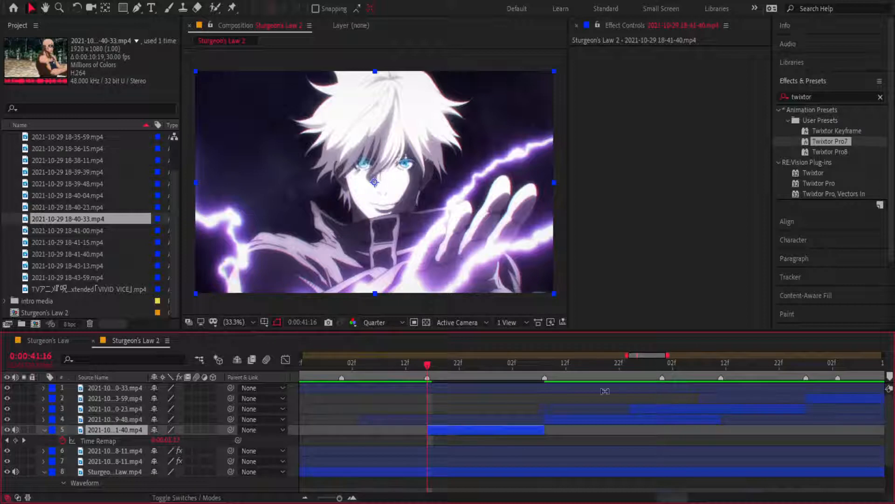
pyautogui.click(24, 429)
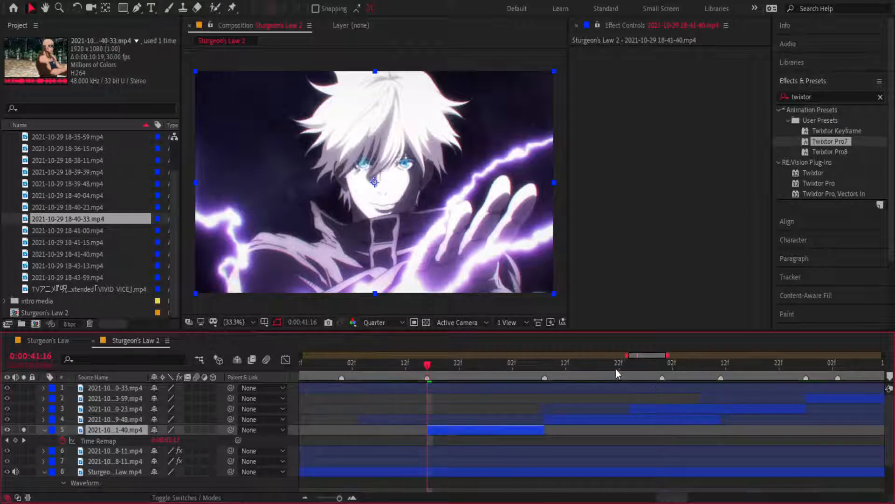
# - Extend the 18-41-40 layer's end to the 0:00:43:00 marker and return to its start at 0:00:41:16
pyautogui.moveTo(632, 368); pyautogui.dragTo(657, 372)
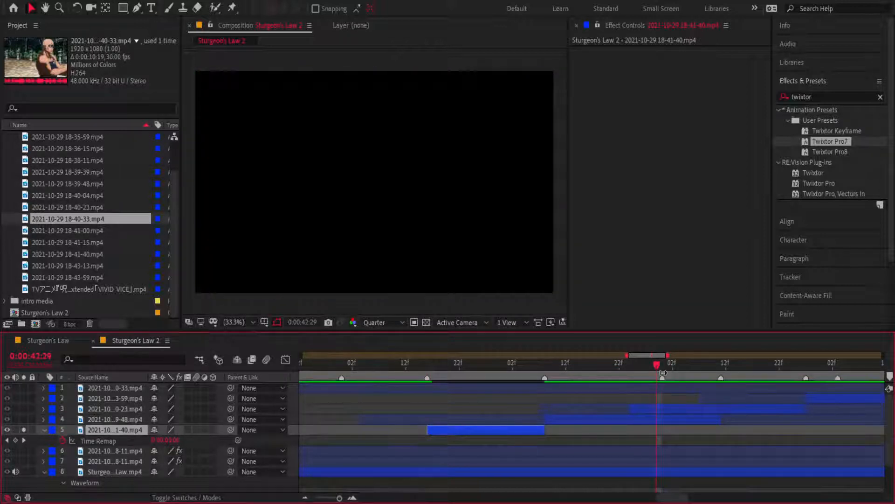
pyautogui.hotkey('alt', ']')
pyautogui.moveTo(655, 372); pyautogui.dragTo(433, 388)
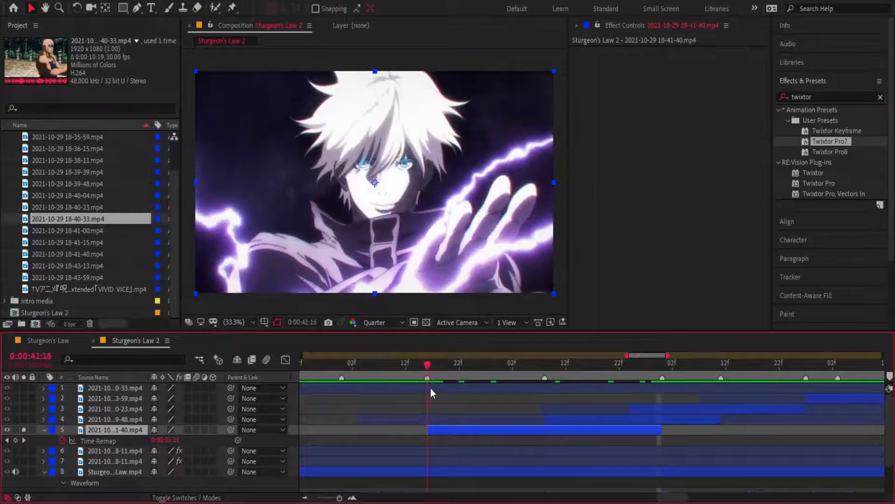
# - Add Time Remap keyframes to the 18-41-40 layer at every frame where the drawing changes, from 0:00:41:16 to 0:00:42:28
pyautogui.click(15, 441)
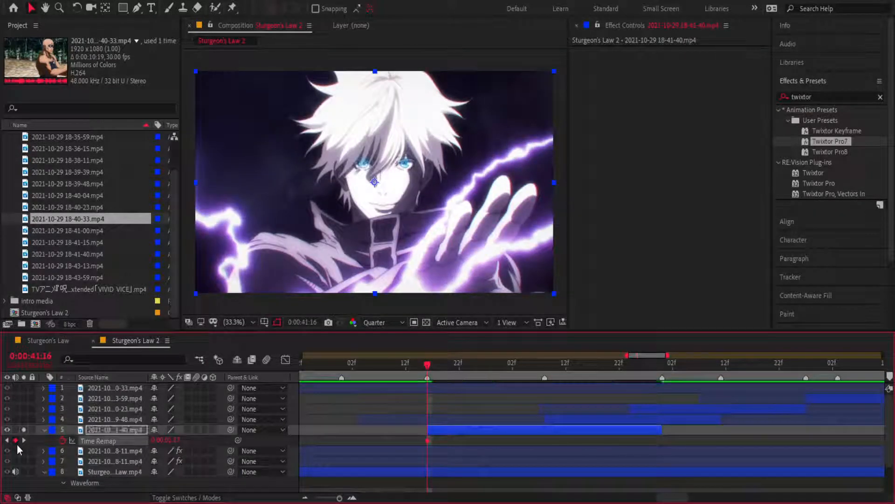
pyautogui.press('pagedown')
pyautogui.press('pagedown')
pyautogui.press('pagedown')
pyautogui.press('pagedown')
pyautogui.press('pagedown')
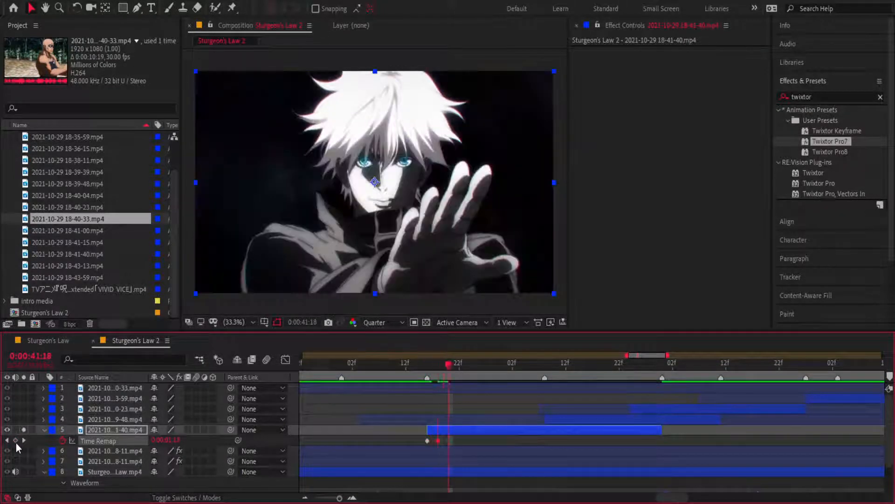
pyautogui.click(16, 442)
pyautogui.press('pagedown')
pyautogui.press('pagedown')
pyautogui.click(16, 440)
pyautogui.press('pagedown')
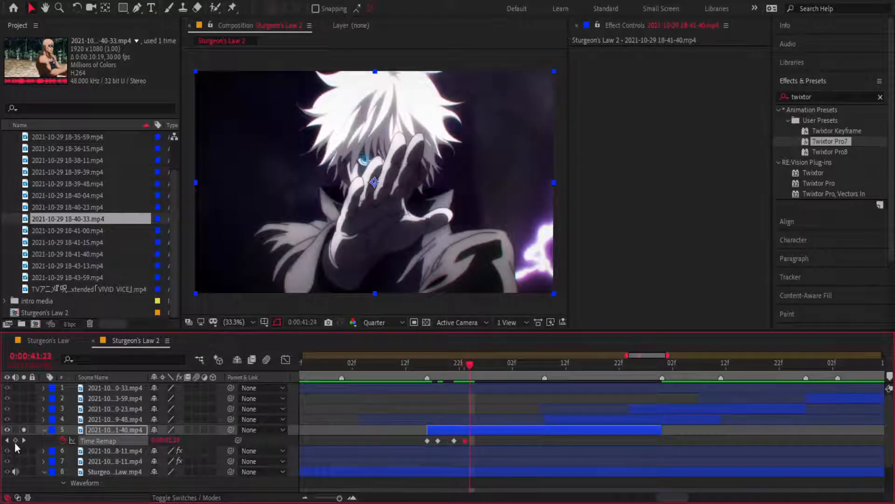
pyautogui.press('pagedown')
pyautogui.click(15, 440)
pyautogui.press('pagedown')
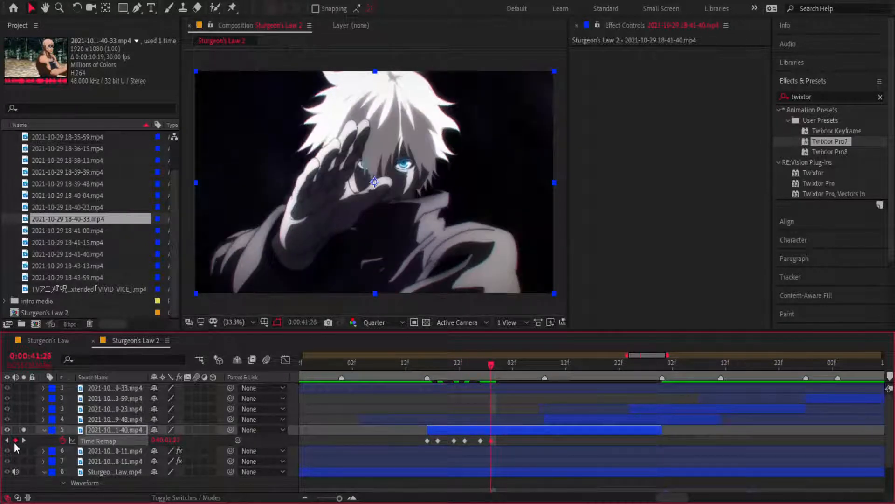
pyautogui.press('pagedown')
pyautogui.press('pagedown')
pyautogui.press('pagedown')
pyautogui.click(15, 440)
pyautogui.press('pagedown')
pyautogui.press('pagedown')
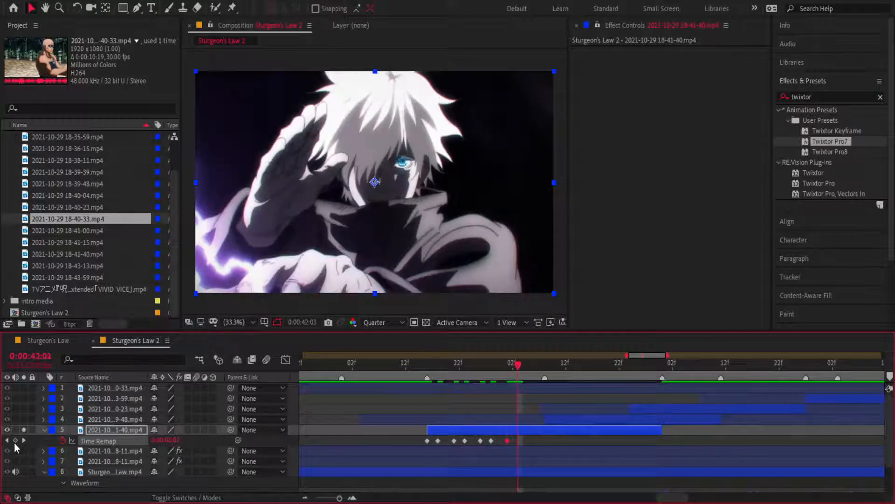
pyautogui.click(15, 440)
pyautogui.press('pagedown')
pyautogui.press('pagedown')
pyautogui.press('pagedown')
pyautogui.click(15, 440)
pyautogui.press('pagedown')
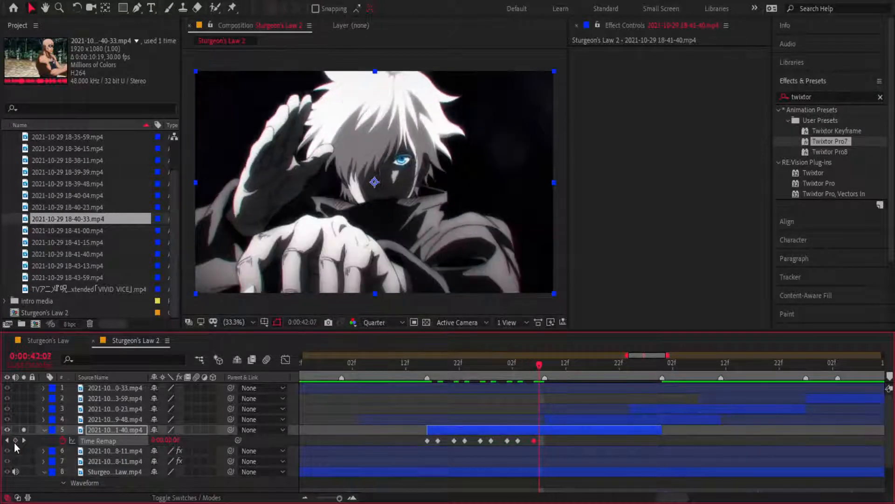
pyautogui.press('pagedown')
pyautogui.press('pagedown')
pyautogui.press('pagedown')
pyautogui.click(15, 442)
pyautogui.press('pagedown')
pyautogui.press('pagedown')
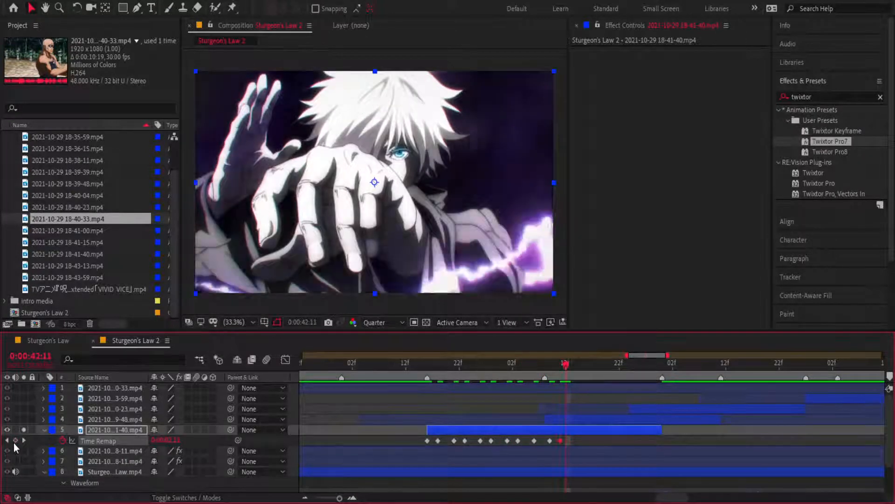
pyautogui.click(15, 442)
pyautogui.press('pagedown')
pyautogui.press('pagedown')
pyautogui.press('pagedown')
pyautogui.click(14, 442)
pyautogui.press('pagedown')
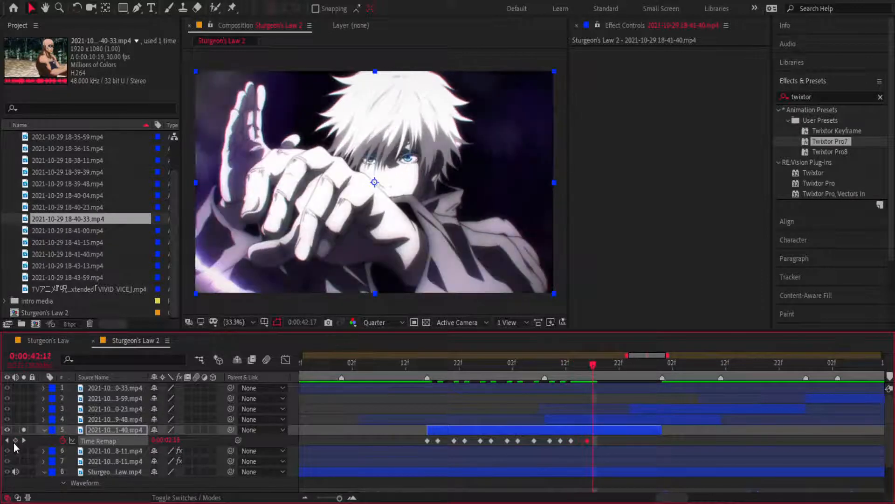
pyautogui.press('pagedown')
pyautogui.press('pagedown')
pyautogui.click(14, 441)
pyautogui.press('pagedown')
pyautogui.press('pagedown')
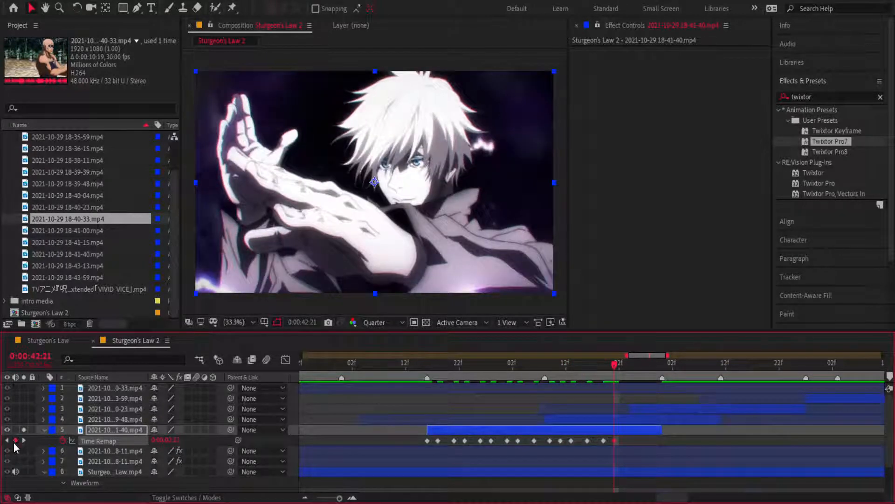
pyautogui.press('pagedown')
pyautogui.press('pagedown')
pyautogui.click(14, 440)
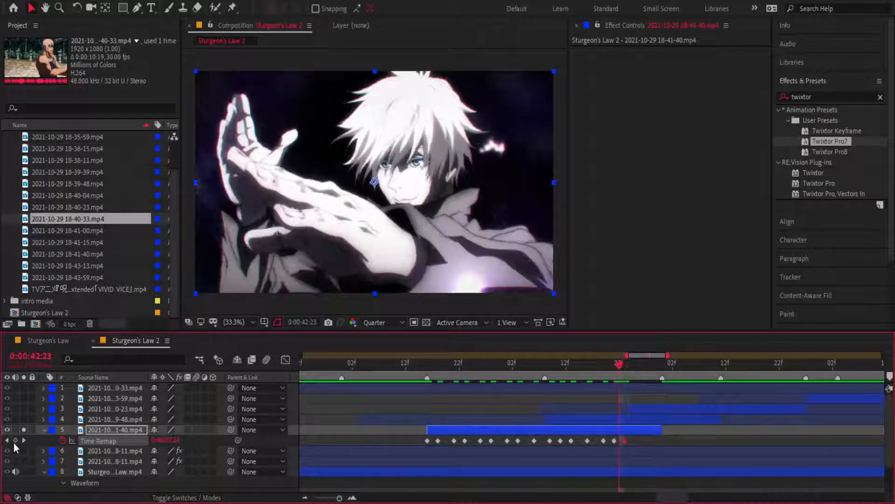
pyautogui.press('pagedown')
pyautogui.press('pagedown')
pyautogui.press('pagedown')
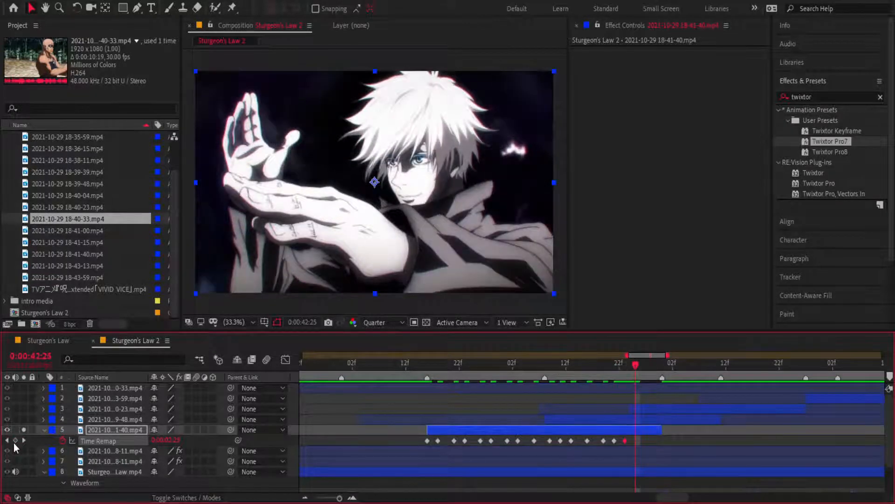
pyautogui.click(14, 443)
pyautogui.press('pagedown')
pyautogui.press('pagedown')
pyautogui.press('pagedown')
pyautogui.press('pagedown')
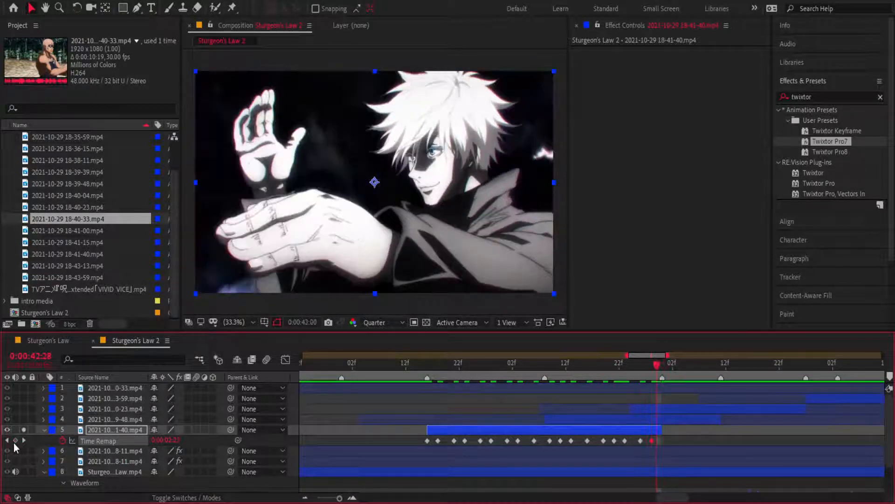
# - Move the 18-41-40 layer's Time Remap keyframes together onto consecutive frames from 0:00:41:16 to 0:00:42:03
pyautogui.click(351, 498)
pyautogui.press('space')
pyautogui.moveTo(432, 427); pyautogui.dragTo(545, 416)
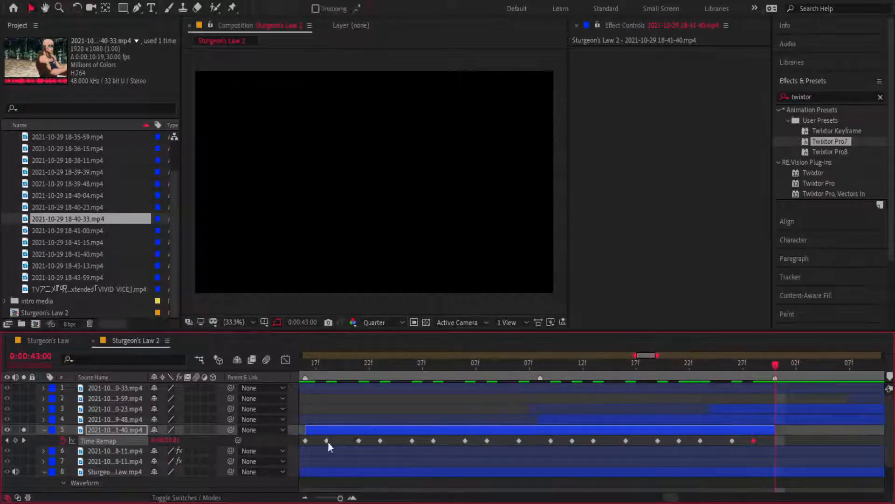
pyautogui.moveTo(328, 441)
pyautogui.mouseDown()
pyautogui.moveTo(315, 442)
pyautogui.moveTo(358, 444)
pyautogui.moveTo(339, 444)
pyautogui.mouseUp()
pyautogui.moveTo(412, 442); pyautogui.dragTo(349, 447)
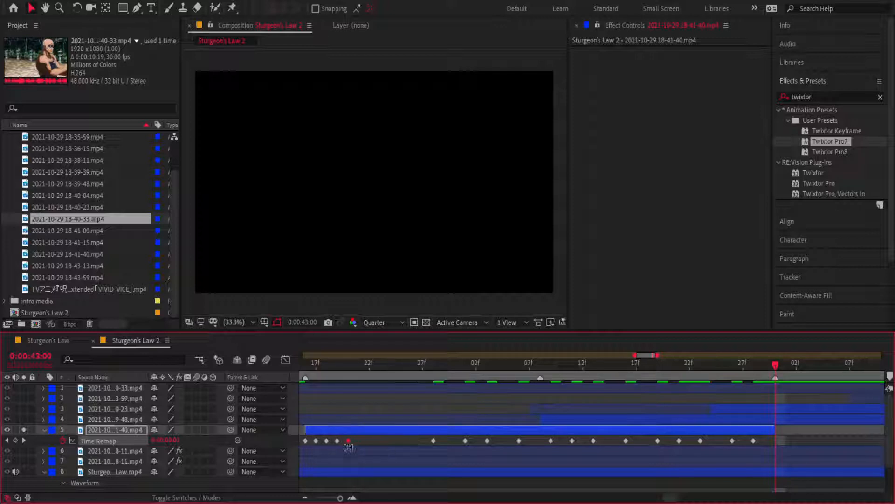
pyautogui.moveTo(433, 440); pyautogui.dragTo(364, 446)
pyautogui.moveTo(465, 440); pyautogui.dragTo(412, 447)
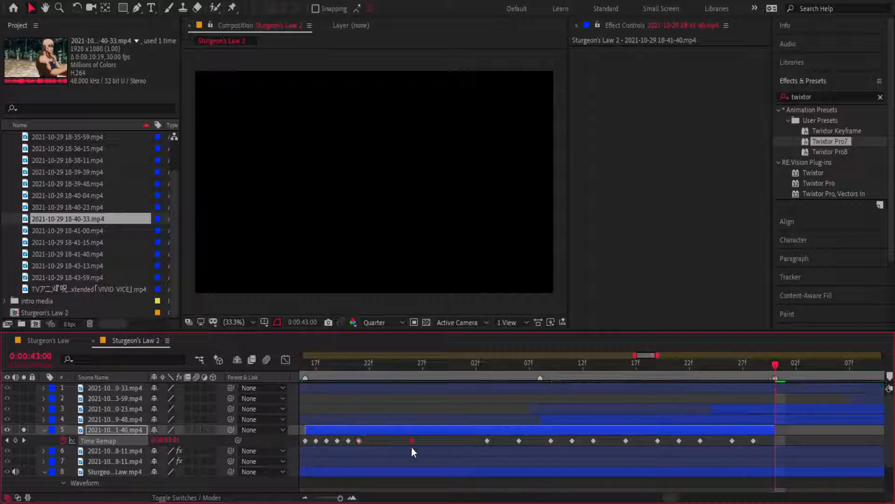
pyautogui.moveTo(486, 442); pyautogui.dragTo(382, 448)
pyautogui.moveTo(519, 441); pyautogui.dragTo(391, 452)
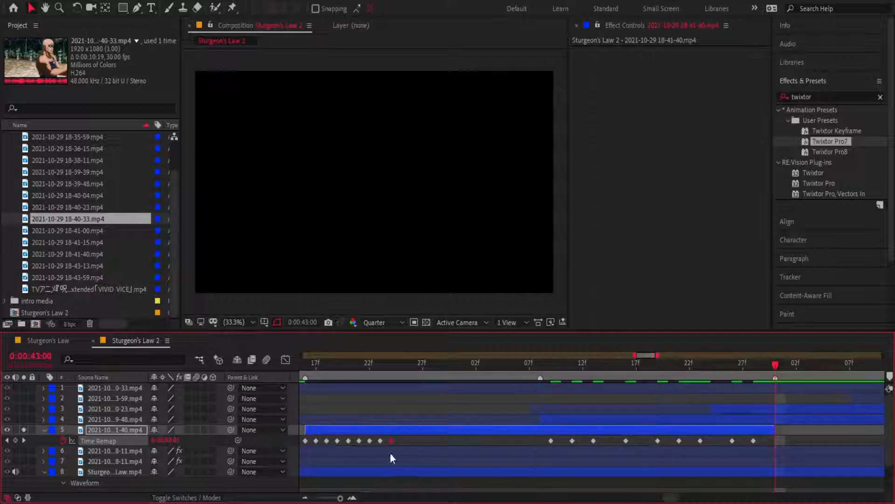
pyautogui.moveTo(551, 441); pyautogui.dragTo(462, 449)
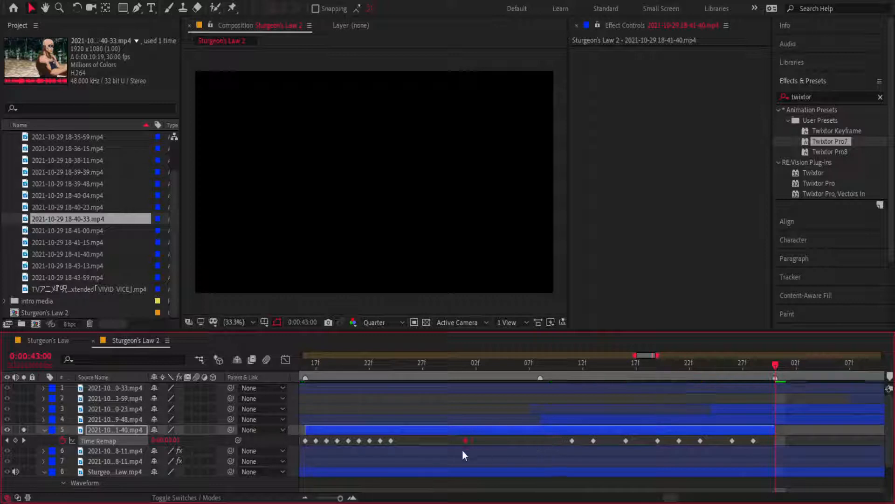
pyautogui.moveTo(572, 440); pyautogui.dragTo(430, 452)
pyautogui.moveTo(594, 441); pyautogui.dragTo(430, 455)
pyautogui.moveTo(626, 441); pyautogui.dragTo(573, 445)
pyautogui.moveTo(679, 440); pyautogui.dragTo(609, 452)
pyautogui.moveTo(699, 441); pyautogui.dragTo(465, 448)
pyautogui.moveTo(731, 441); pyautogui.dragTo(478, 450)
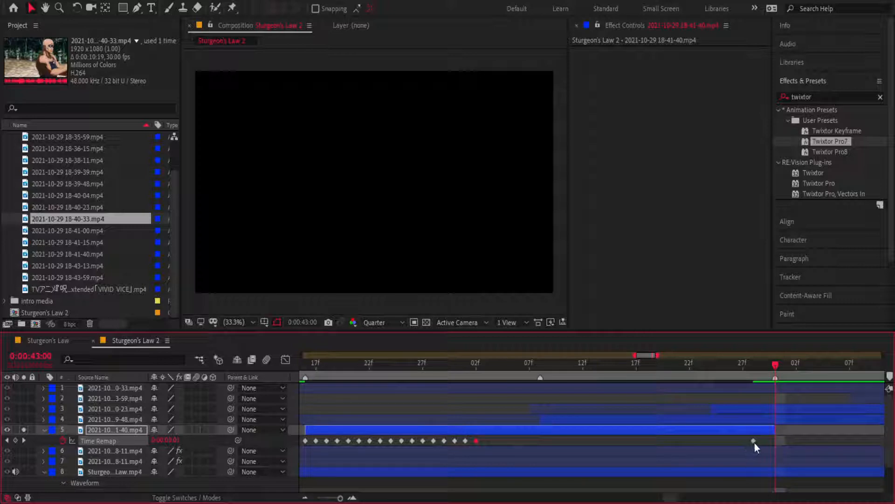
pyautogui.moveTo(754, 442); pyautogui.dragTo(488, 450)
# - Preview the time-remapped 18-41-40 clip from 0:00:41:16 to check its condensed motion
pyautogui.press('space')
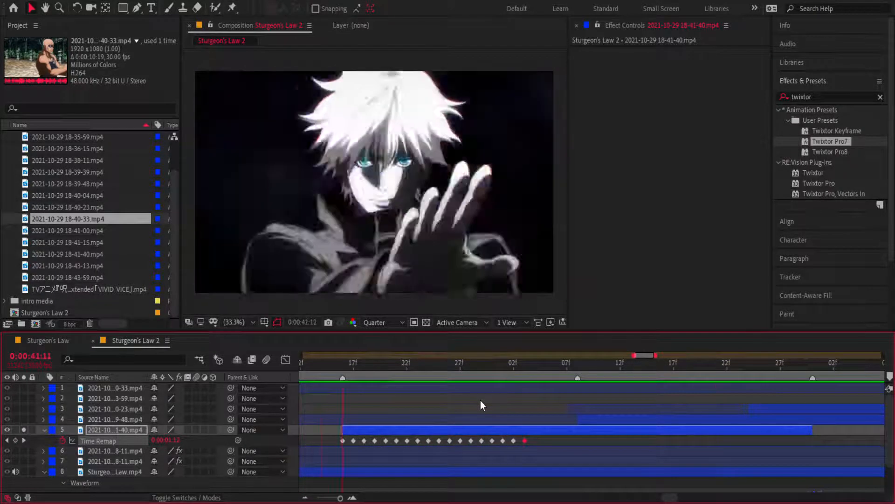
pyautogui.click(342, 363)
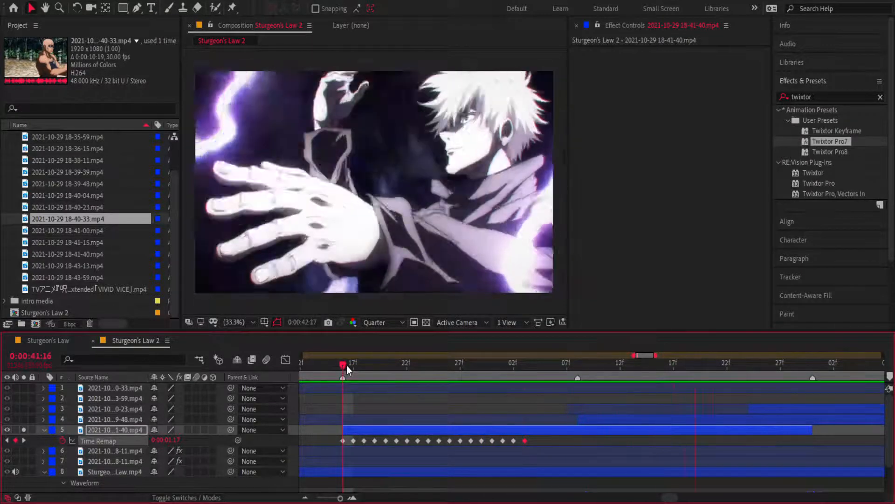
pyautogui.press('space')
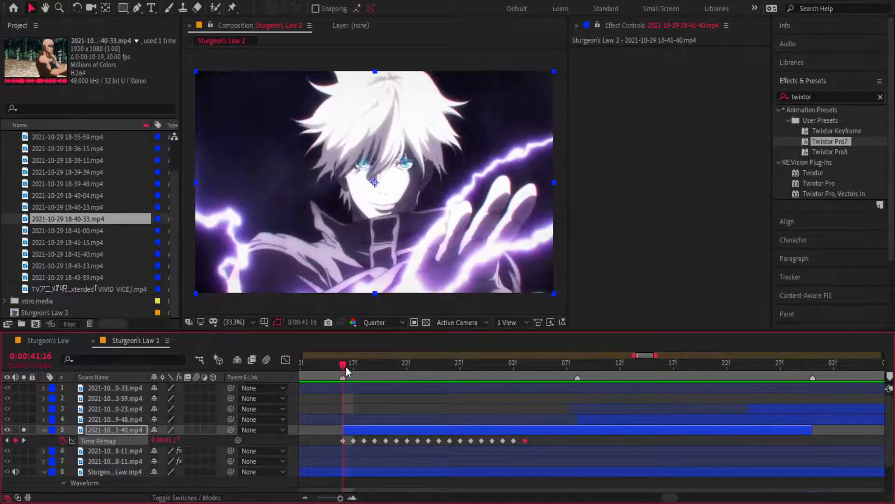
pyautogui.press('space')
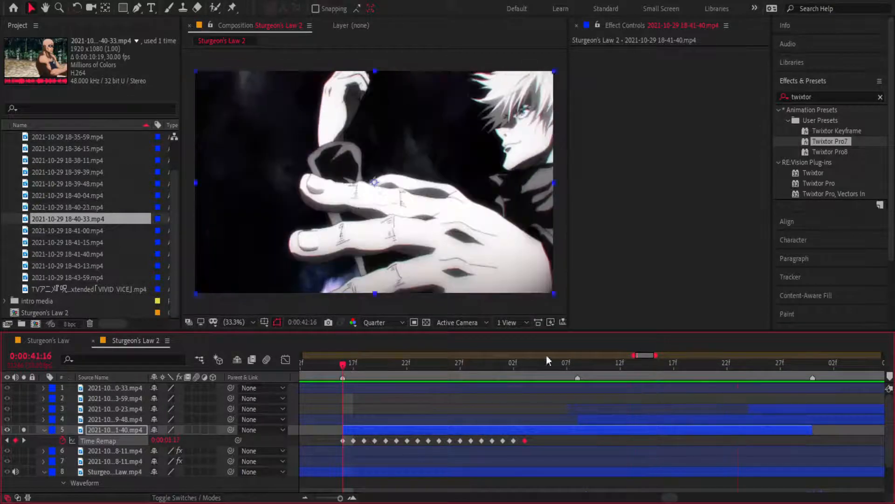
pyautogui.press('space')
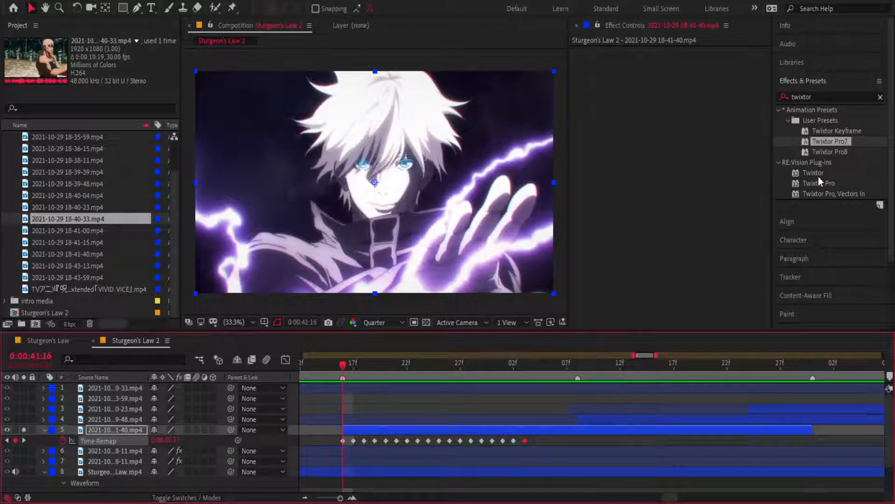
# - Apply the Twixtor Keyframe preset to the 18-41-40 layer at 0:00:41:16
pyautogui.doubleClick(832, 129)
pyautogui.click(391, 429)
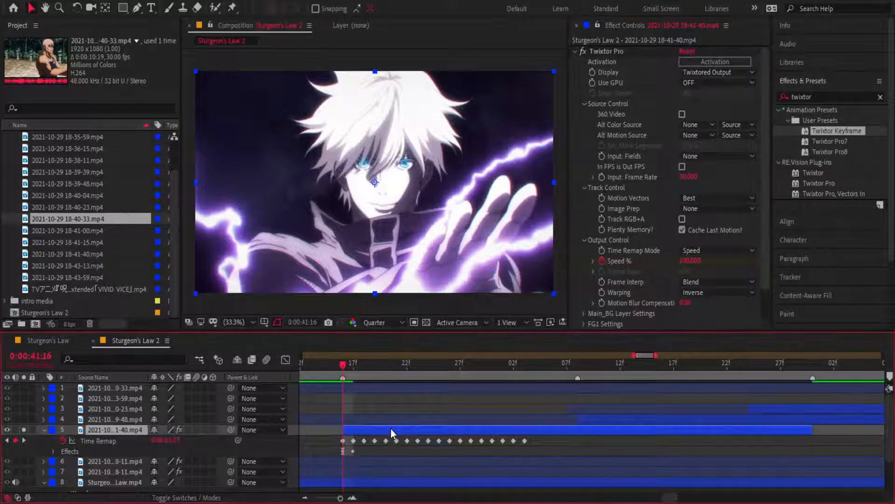
# - Reveal the keyframes of the 18-41-40 layer and set Twixtor Pro's Speed % to 50 at 0:00:41:17
pyautogui.press('u')
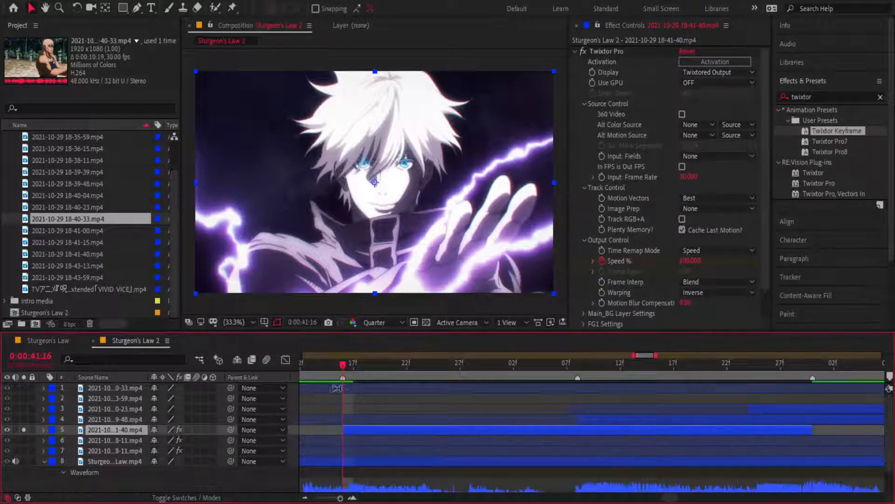
pyautogui.press('u')
pyautogui.press('u')
pyautogui.click(394, 450)
pyautogui.click(391, 429)
pyautogui.press('u')
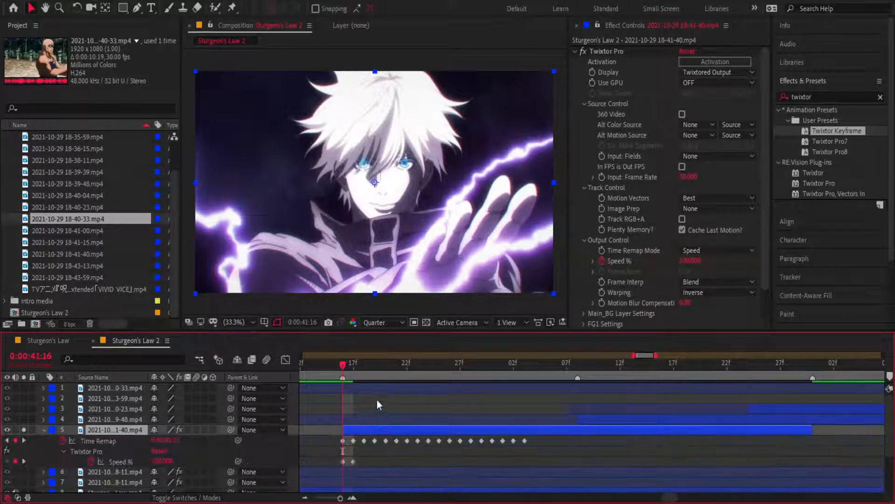
pyautogui.press('pagedown')
pyautogui.click(219, 459)
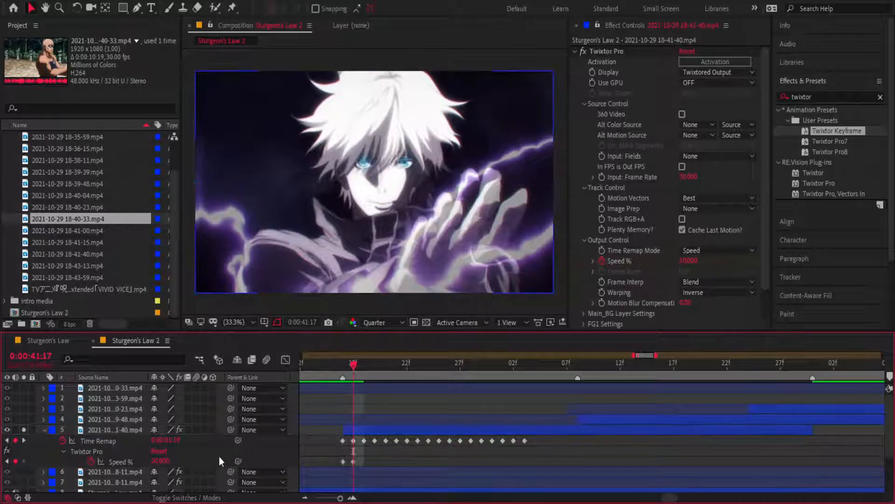
pyautogui.write('50')
pyautogui.press('Return')
# - Preview the slowed 18-41-40 clip from 0:00:41:16 to check the Twixtor motion
pyautogui.moveTo(348, 366); pyautogui.dragTo(345, 365)
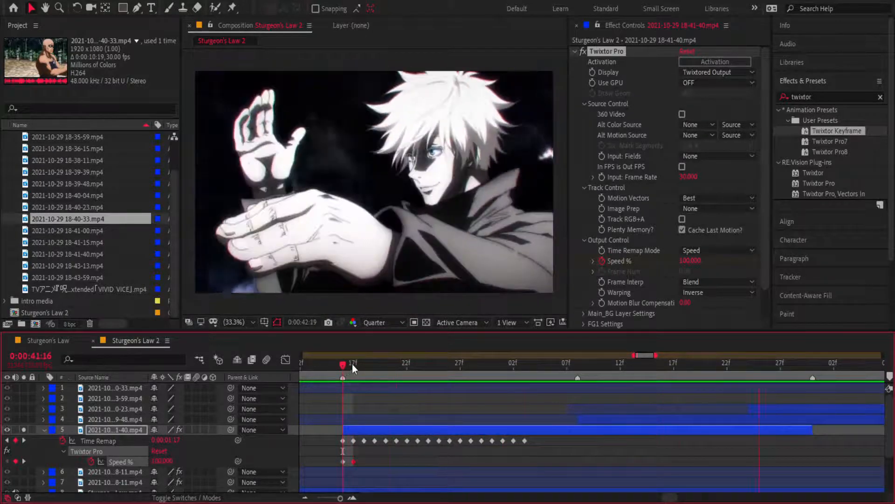
pyautogui.moveTo(346, 363); pyautogui.dragTo(580, 382)
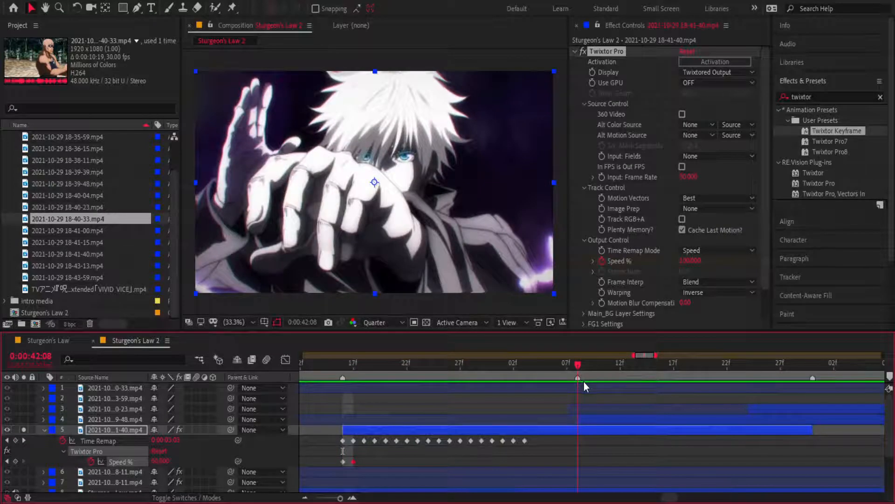
pyautogui.press('space')
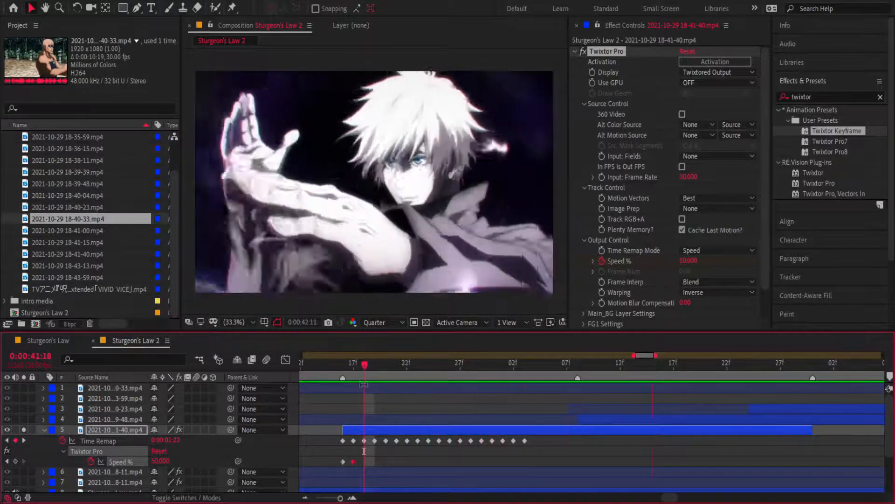
pyautogui.press('space')
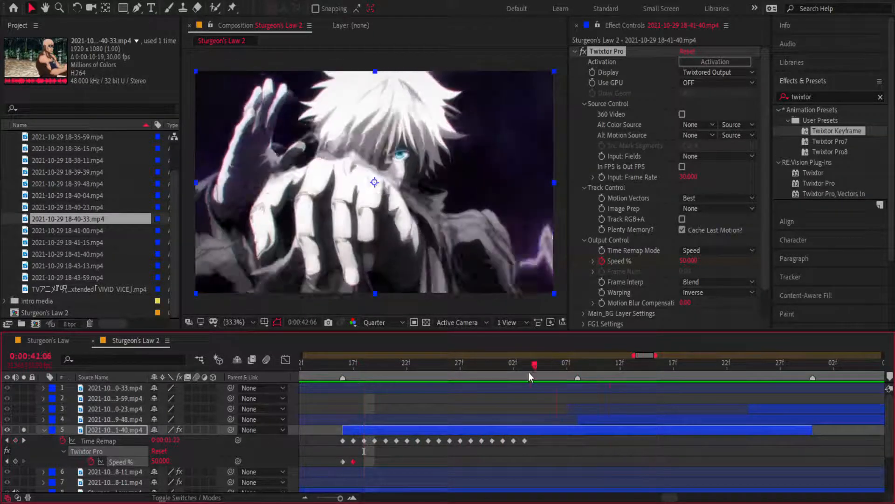
pyautogui.moveTo(373, 382); pyautogui.dragTo(351, 396)
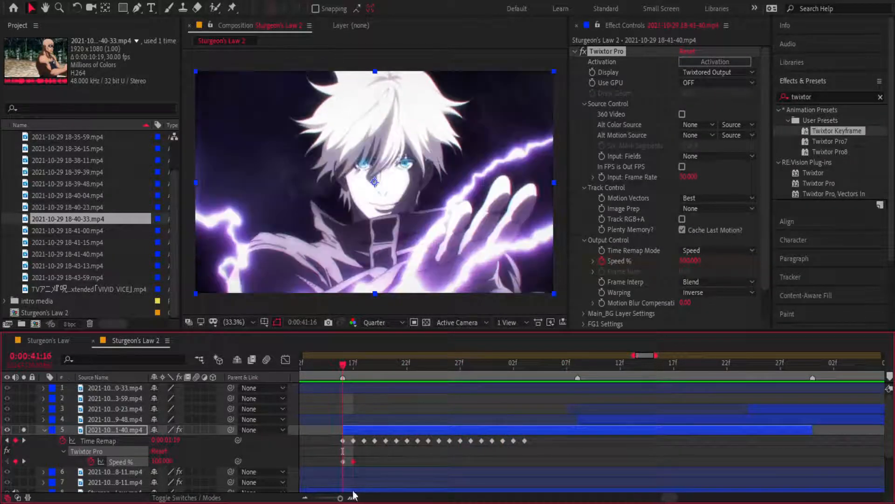
# - Examine the 18-41-40 clip's playback over a wider stretch of the timeline, starting around 0:00:40:26 and 0:00:41:16
pyautogui.click(353, 498)
pyautogui.click(352, 497)
pyautogui.click(306, 498)
pyautogui.click(306, 499)
pyautogui.click(307, 499)
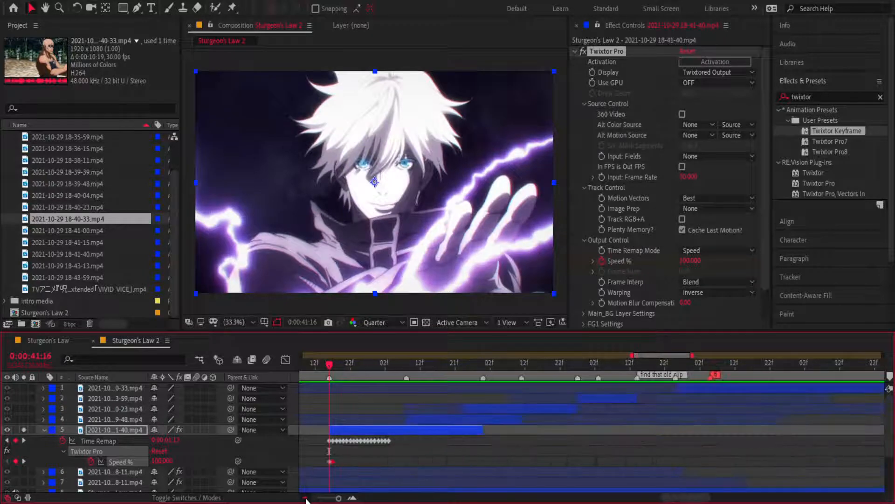
pyautogui.click(307, 499)
pyautogui.click(306, 499)
pyautogui.press('space')
pyautogui.moveTo(376, 460); pyautogui.dragTo(469, 452)
pyautogui.click(353, 498)
pyautogui.click(353, 498)
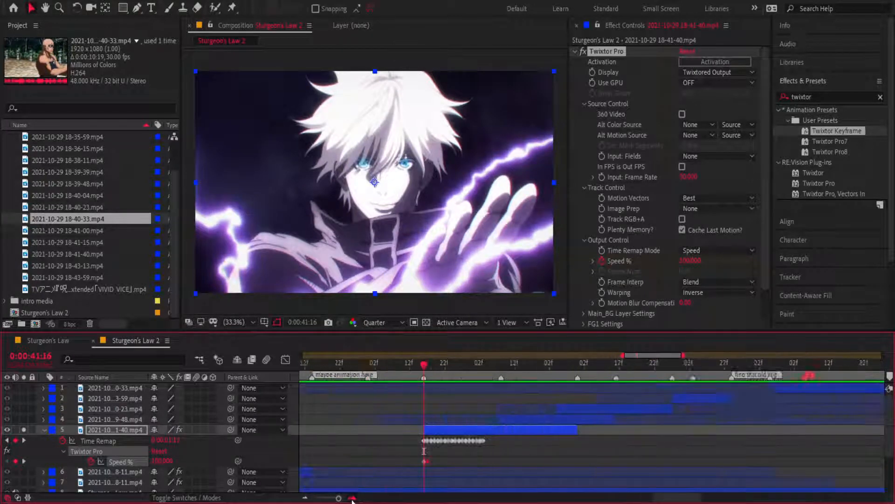
pyautogui.click(353, 498)
pyautogui.click(305, 498)
pyautogui.click(305, 499)
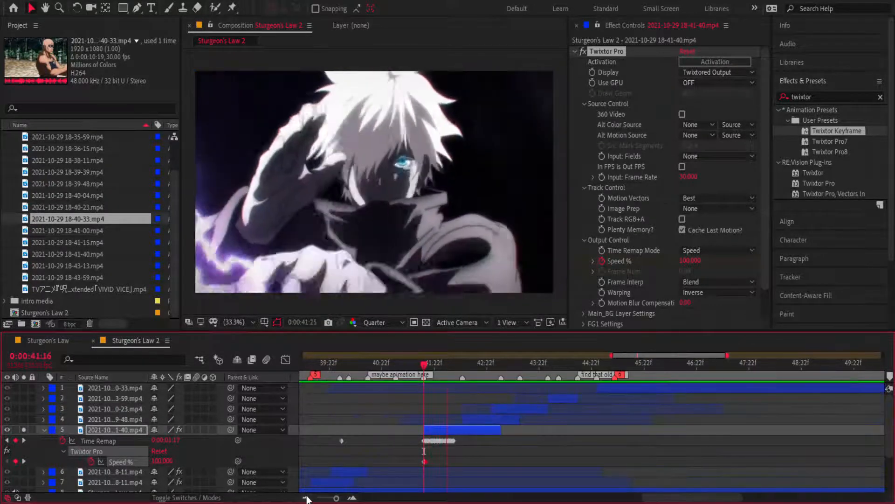
pyautogui.click(393, 365)
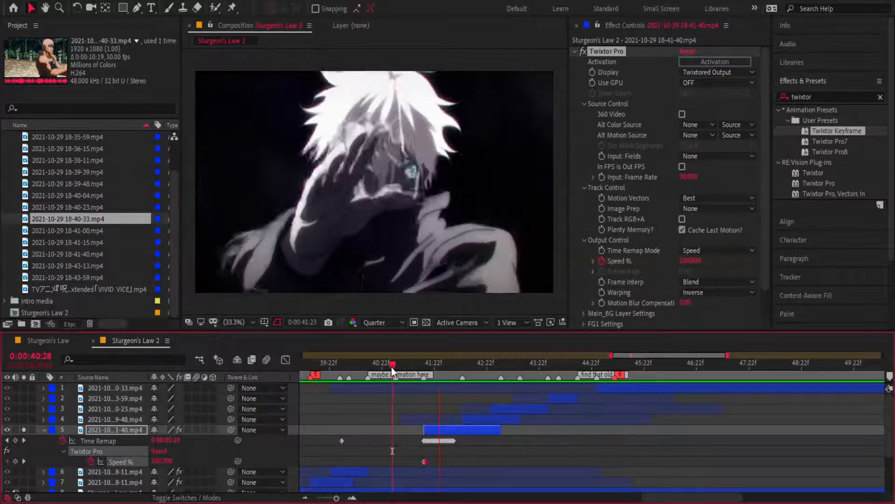
pyautogui.click(424, 369)
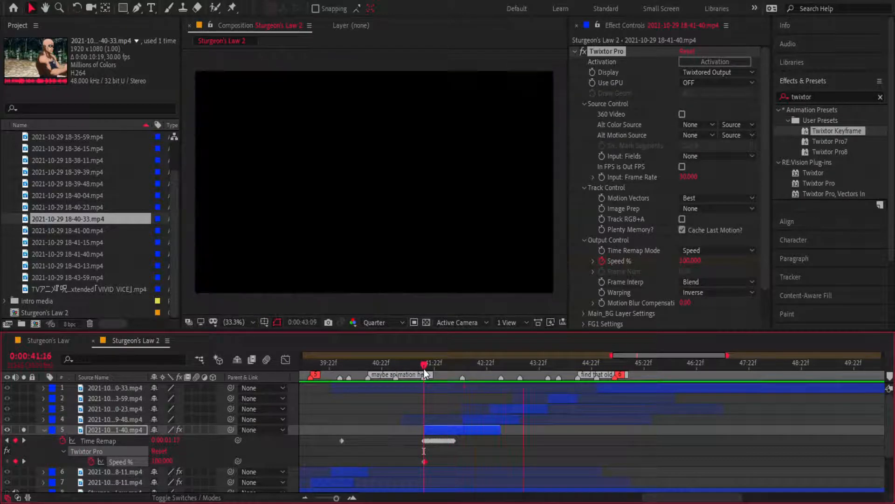
pyautogui.moveTo(424, 368); pyautogui.dragTo(385, 366)
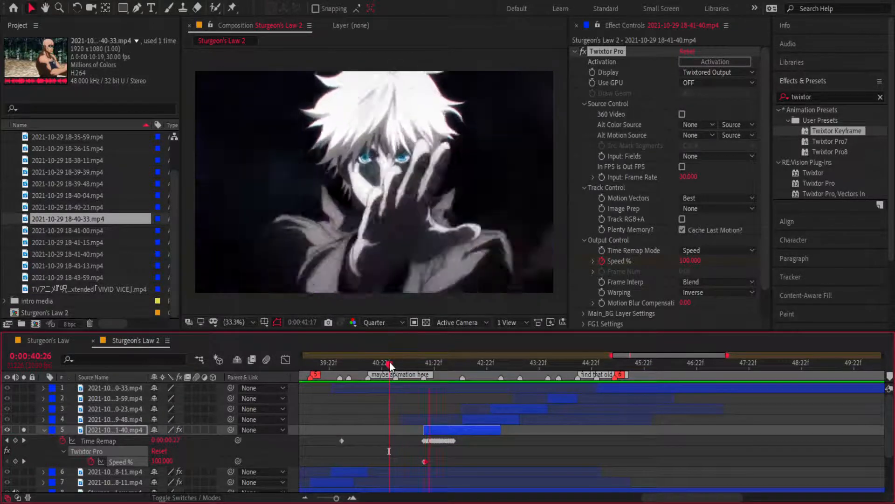
pyautogui.moveTo(391, 362); pyautogui.dragTo(423, 373)
# - Save the project and give the marker at 0:00:41:16 the comment "maybe do 3d zoom out here"
pyautogui.hotkey('ctrl', 's')
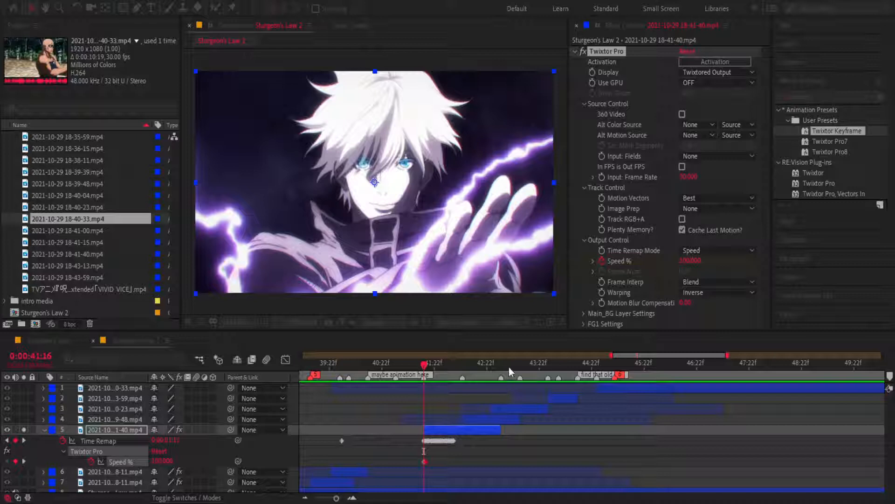
pyautogui.write('maybe do 3d zoom out here')
pyautogui.press('Return')
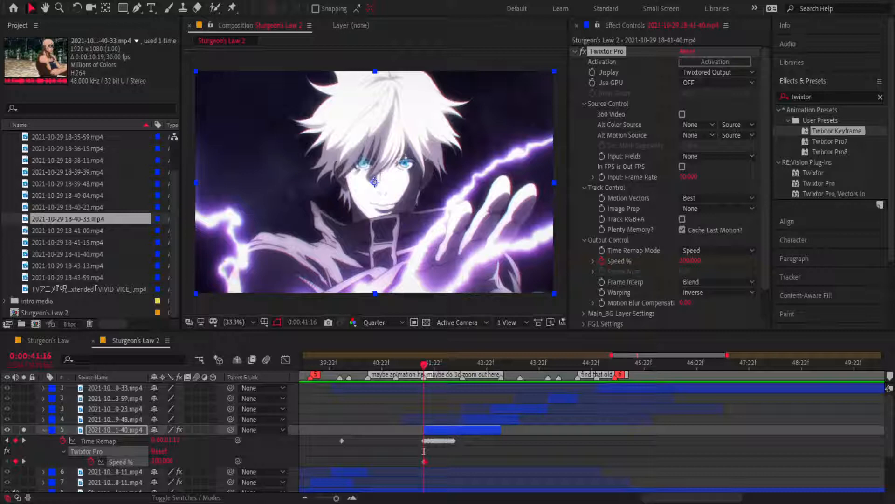
# - Play the 18-41-40 clip again from the commented marker at 0:00:41:16 to review its pacing
pyautogui.click(423, 366)
pyautogui.press('space')
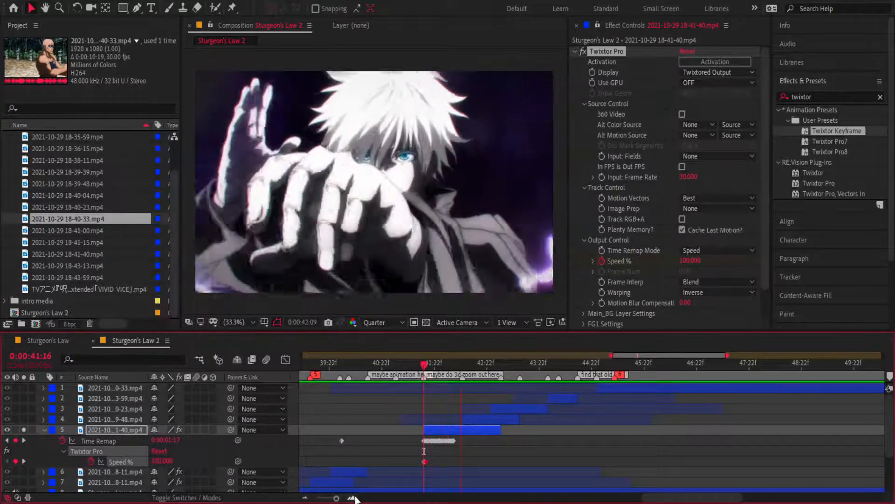
pyautogui.click(352, 498)
pyautogui.press('space')
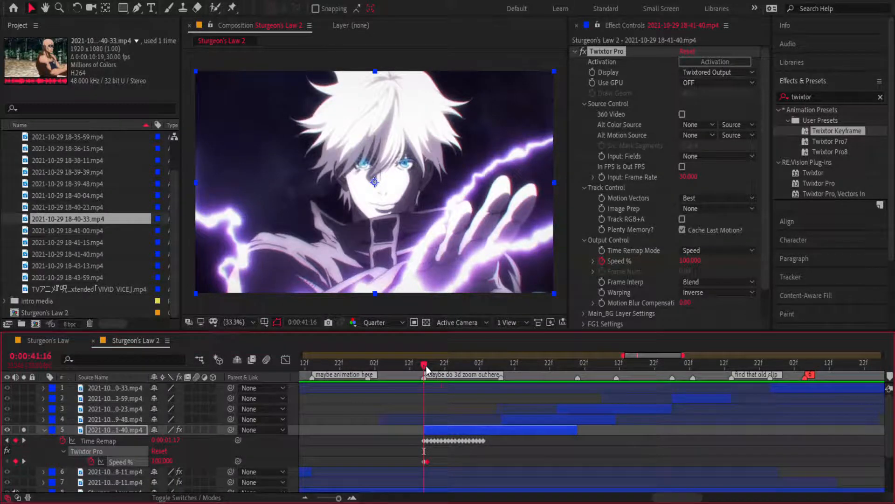
pyautogui.press('space')
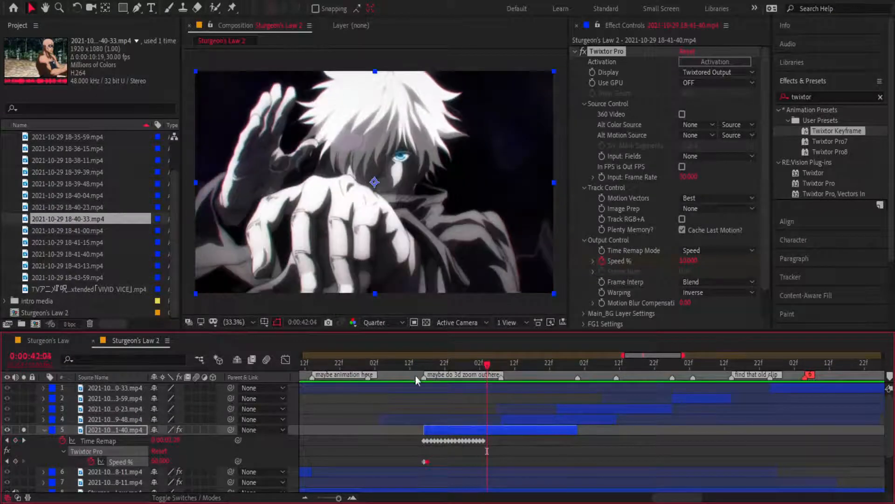
# - Turn off Twixtor Pro on the 18-41-40 layer and inspect the frames after its last Time Remap keyframe at 0:00:42:03
pyautogui.click(353, 498)
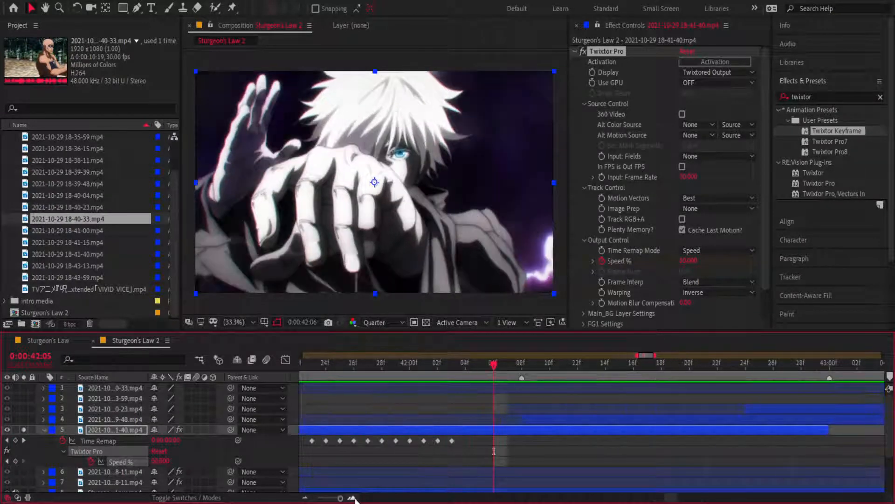
pyautogui.click(582, 51)
pyautogui.moveTo(488, 366); pyautogui.dragTo(451, 374)
pyautogui.press('space')
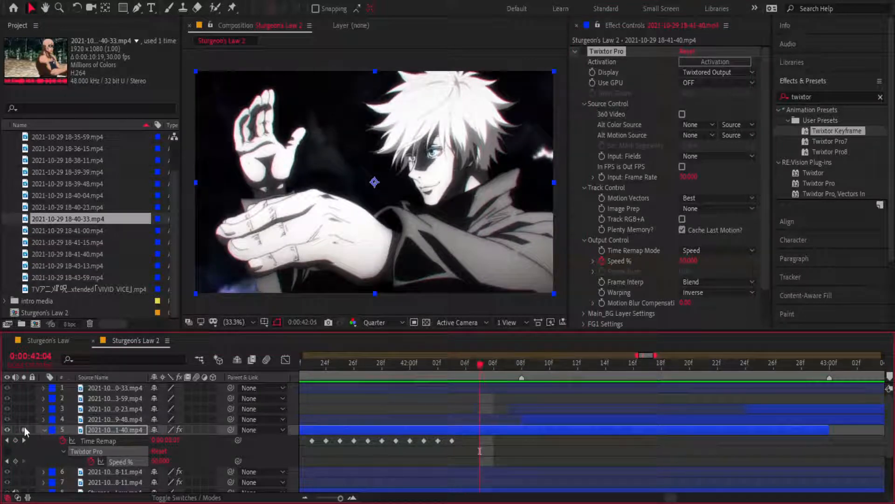
# - Add Time Remap keyframes to the 18-41-40 layer at 42:07, 42:09, 42:12, 42:14, 42:17, 42:21, 42:23, 42:25 and 42:28, where the drawing changes
pyautogui.click(17, 440)
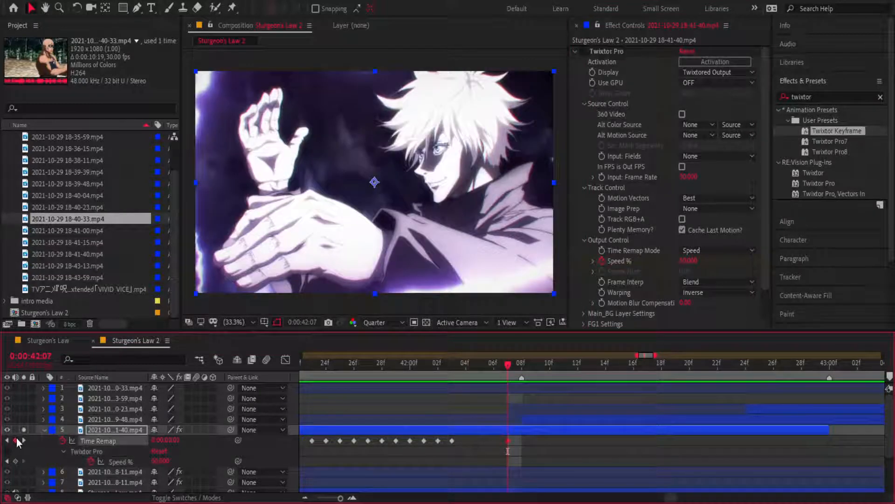
pyautogui.click(16, 440)
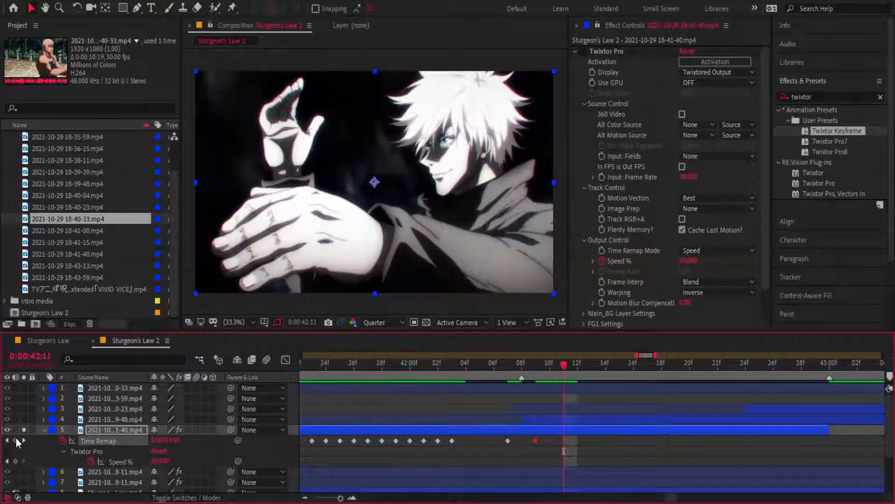
pyautogui.click(16, 440)
pyautogui.click(16, 440)
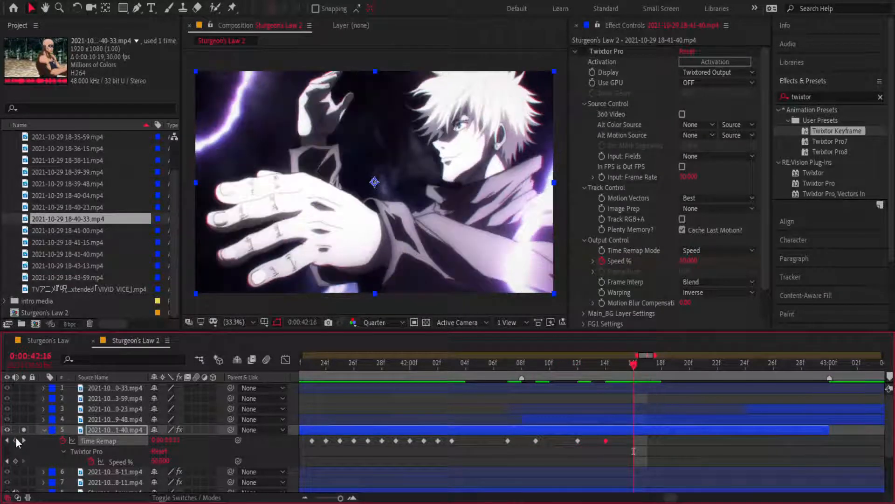
pyautogui.click(16, 440)
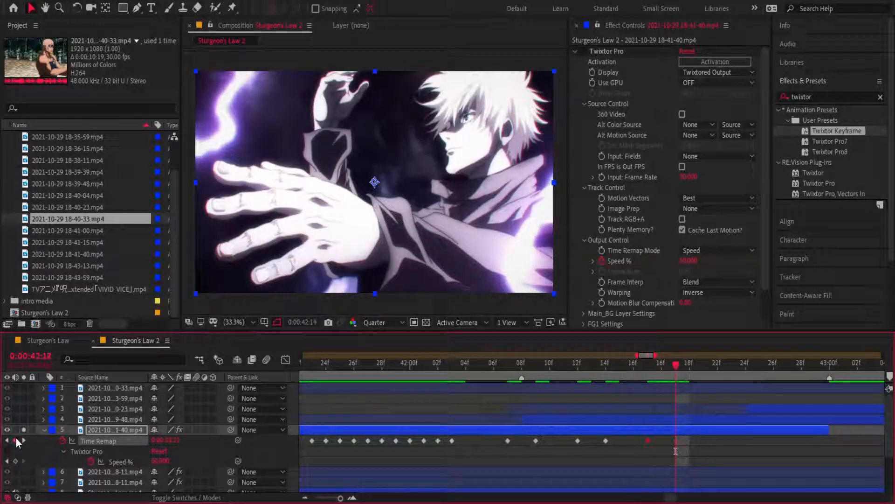
pyautogui.click(17, 440)
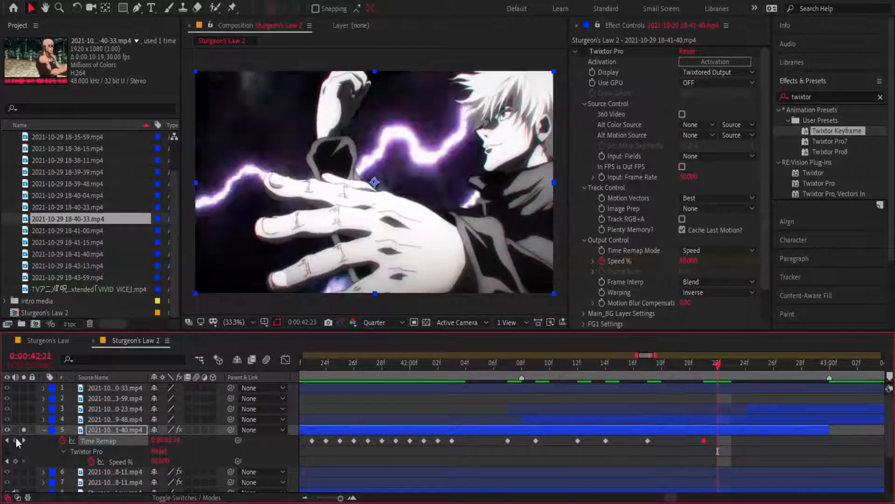
pyautogui.press('pagedown')
pyautogui.press('pagedown')
pyautogui.click(16, 440)
pyautogui.press('pagedown')
pyautogui.press('pagedown')
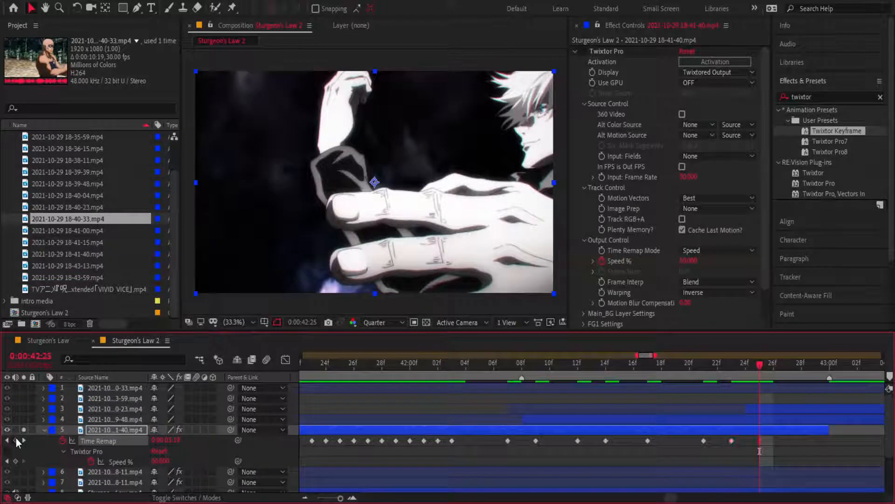
pyautogui.click(17, 440)
pyautogui.press('pagedown')
pyautogui.press('pagedown')
pyautogui.press('pagedown')
pyautogui.click(16, 440)
pyautogui.press('pagedown')
pyautogui.press('pagedown')
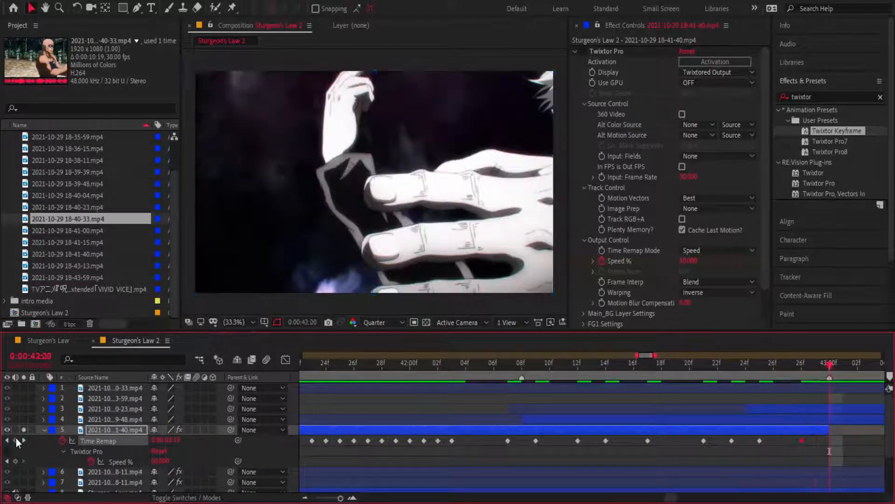
# - Move the newly added Time Remap keyframes together onto consecutive frames from 0:00:42:04 to 0:00:42:12
pyautogui.moveTo(503, 440); pyautogui.dragTo(465, 443)
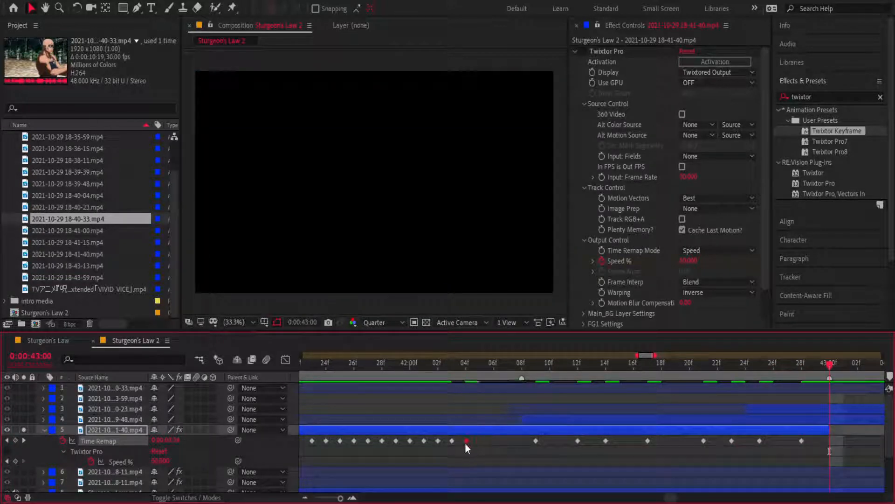
pyautogui.moveTo(536, 440); pyautogui.dragTo(482, 444)
pyautogui.moveTo(578, 441); pyautogui.dragTo(495, 443)
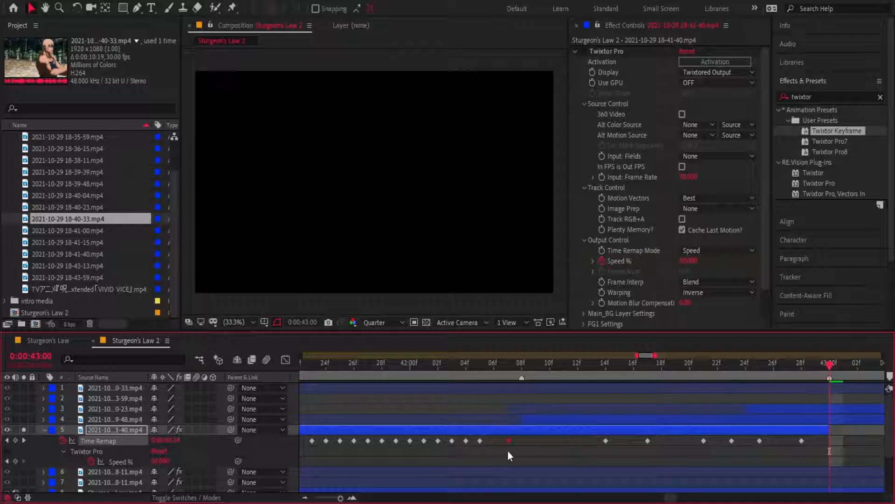
pyautogui.moveTo(605, 440); pyautogui.dragTo(510, 447)
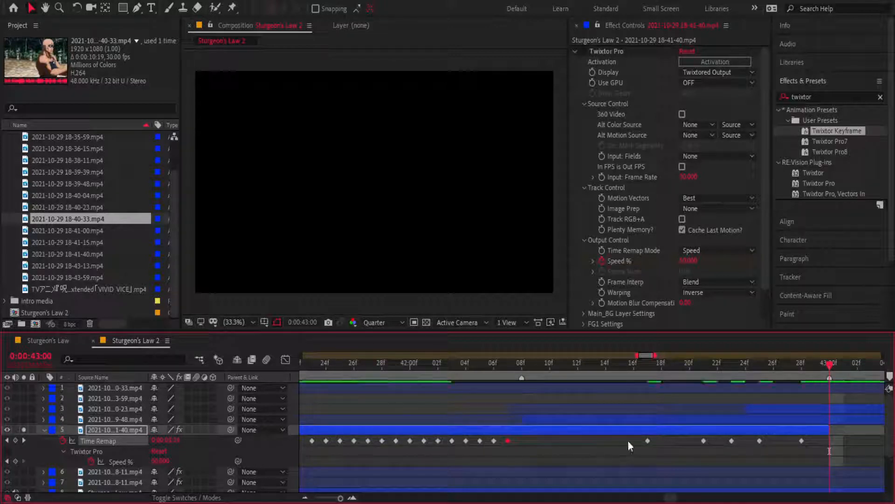
pyautogui.moveTo(648, 441); pyautogui.dragTo(522, 449)
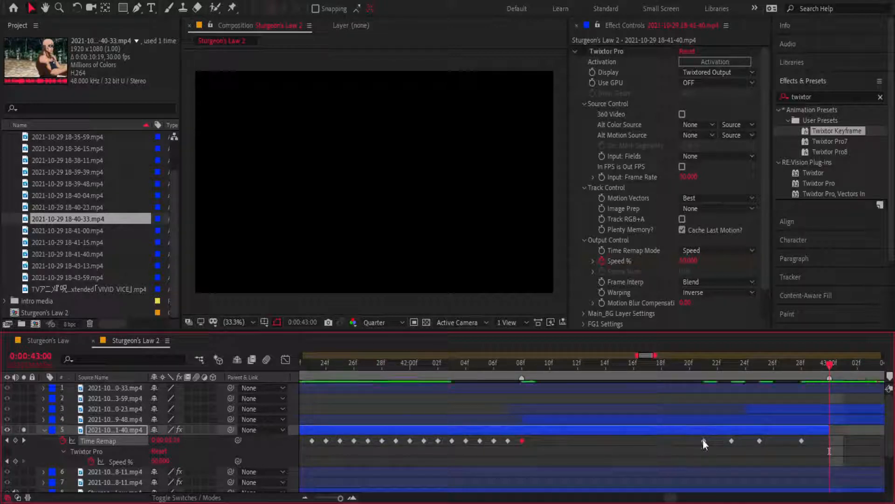
pyautogui.moveTo(703, 441); pyautogui.dragTo(549, 453)
pyautogui.moveTo(732, 440); pyautogui.dragTo(562, 460)
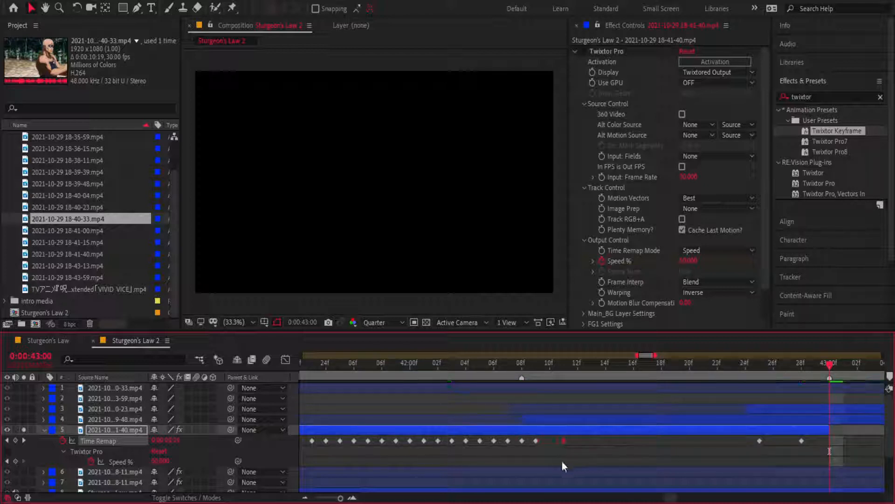
pyautogui.moveTo(755, 443); pyautogui.dragTo(704, 455)
pyautogui.moveTo(573, 463); pyautogui.dragTo(560, 461)
pyautogui.moveTo(778, 444); pyautogui.dragTo(578, 465)
# - Turn Twixtor Pro back on for the 18-41-40 layer and preview the clip from 0:00:41:19
pyautogui.moveTo(529, 366); pyautogui.dragTo(301, 394)
pyautogui.press('space')
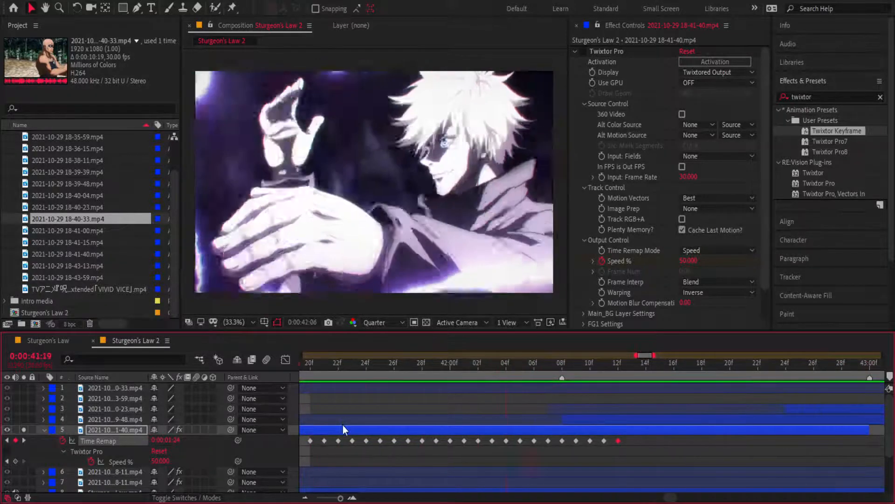
pyautogui.press('space')
pyautogui.click(586, 61)
pyautogui.press('space')
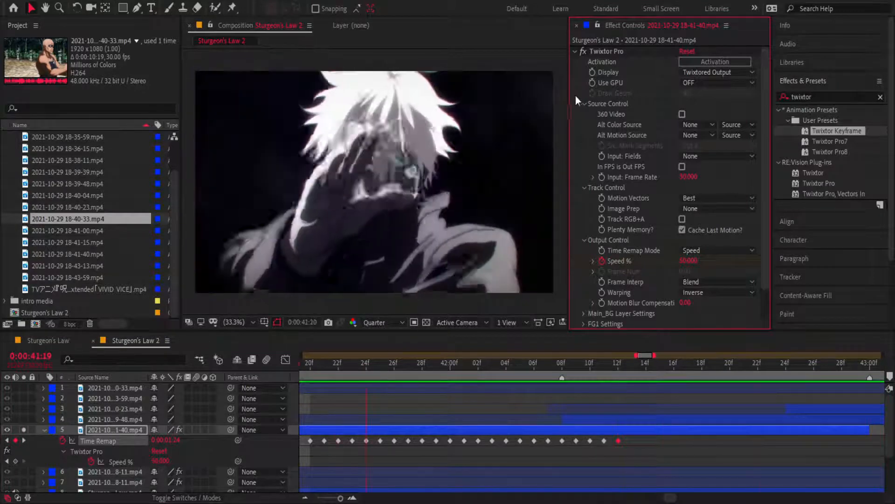
# - Set the Twixtor Pro Speed % keyframe at 0:00:41:17 on the 18-41-40 layer to 60 and preview the clip
pyautogui.press('space')
pyautogui.moveTo(353, 369); pyautogui.dragTo(531, 386)
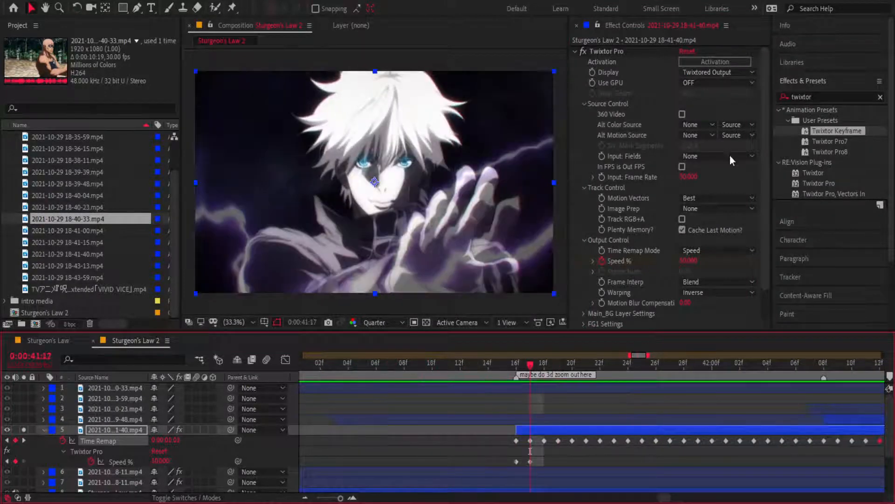
pyautogui.click(689, 260)
pyautogui.write('60')
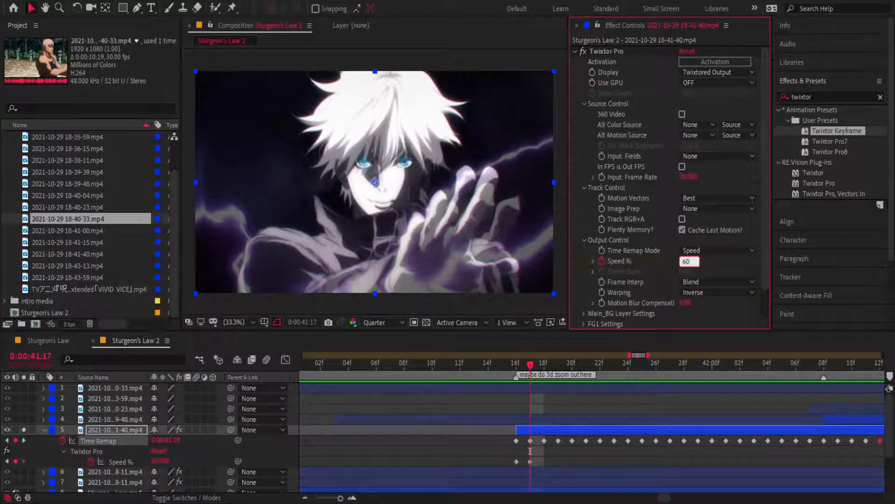
pyautogui.press('Return')
pyautogui.press('space')
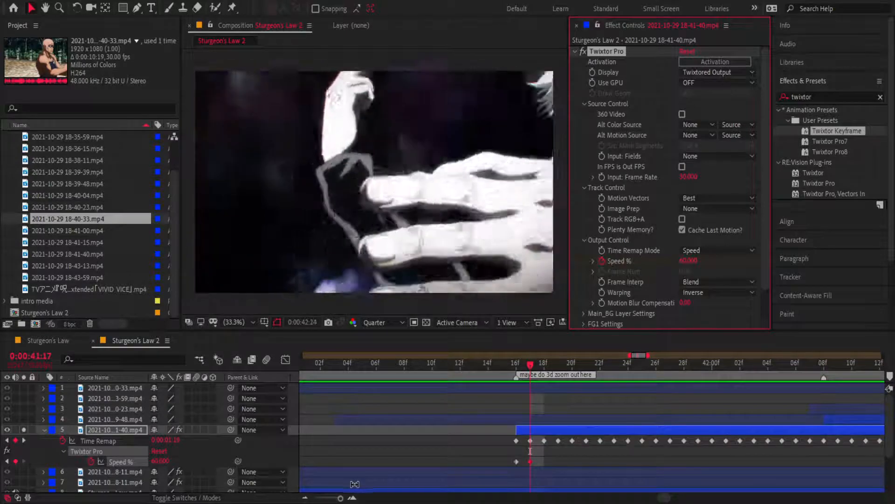
# - Preview the retimed 18-41-40 clip again from its start at 0:00:41:16
pyautogui.moveTo(341, 498); pyautogui.dragTo(333, 499)
pyautogui.press('space')
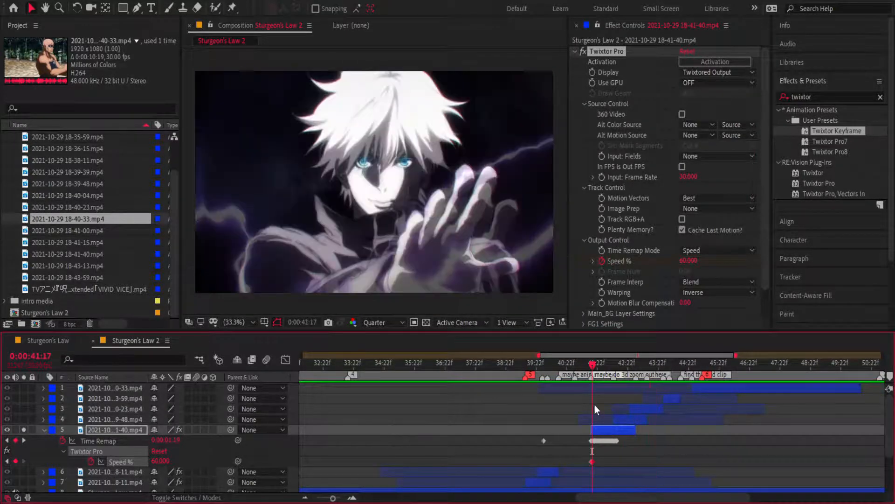
pyautogui.click(351, 498)
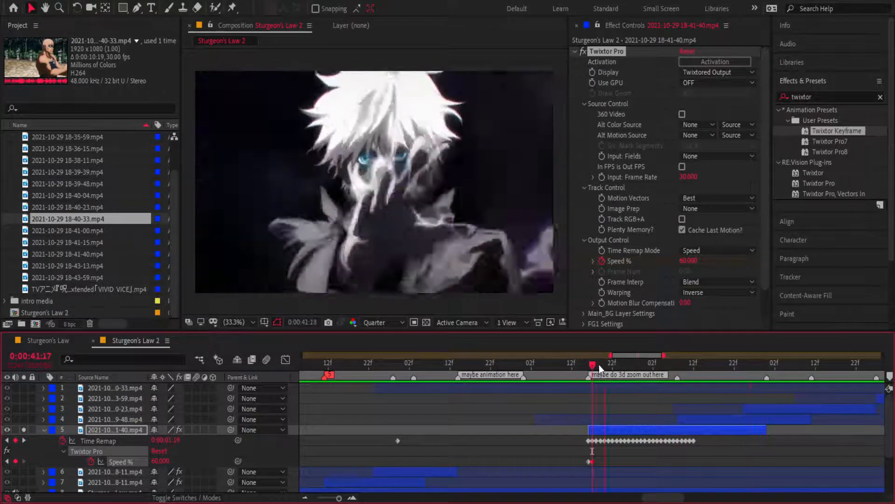
pyautogui.click(592, 365)
pyautogui.moveTo(592, 363); pyautogui.dragTo(587, 363)
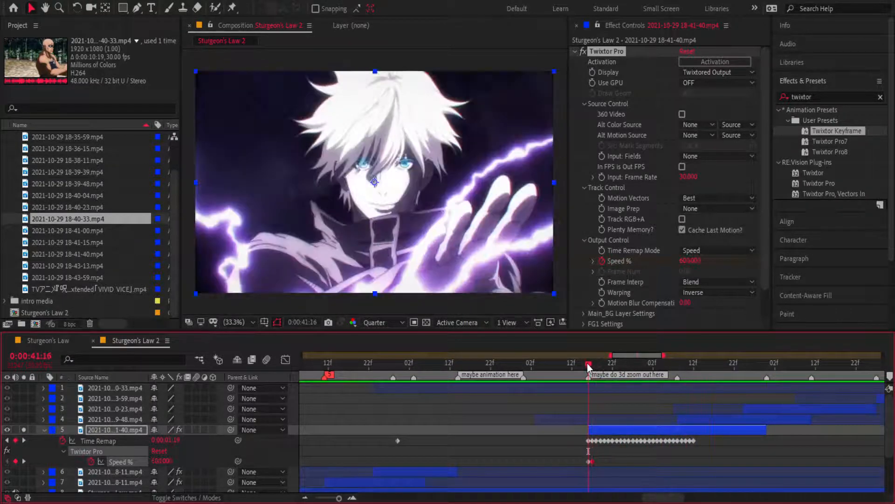
pyautogui.press('space')
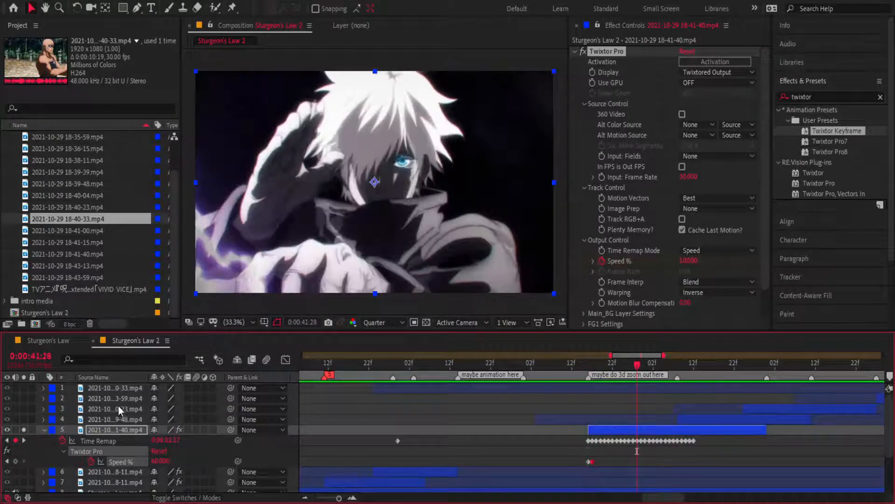
# - Turn off solo on the 18-41-40 layer and clear the comment of the marker at 0:00:41:16
pyautogui.moveTo(652, 363); pyautogui.dragTo(701, 377)
pyautogui.moveTo(706, 390)
pyautogui.mouseDown()
pyautogui.moveTo(584, 391)
pyautogui.moveTo(678, 399)
pyautogui.moveTo(621, 395)
pyautogui.mouseUp()
pyautogui.doubleClick(589, 375)
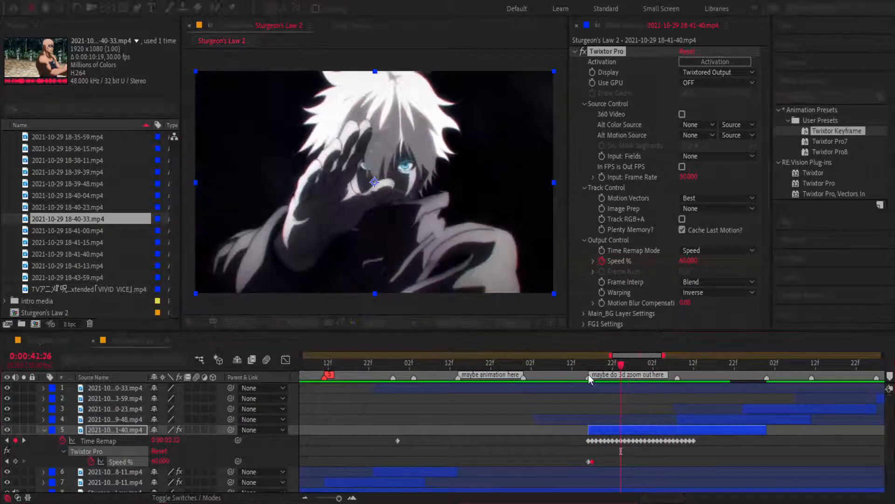
pyautogui.click(488, 340)
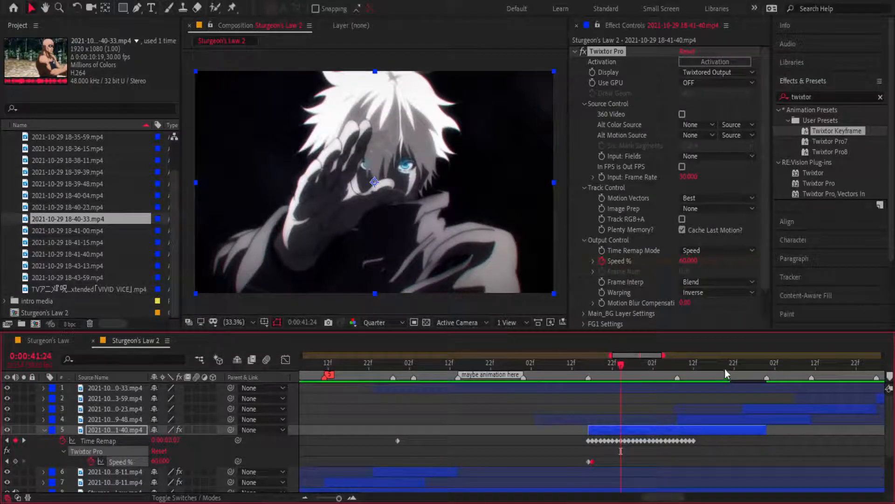
pyautogui.moveTo(627, 362)
pyautogui.mouseDown()
pyautogui.moveTo(687, 373)
pyautogui.moveTo(677, 375)
pyautogui.mouseUp()
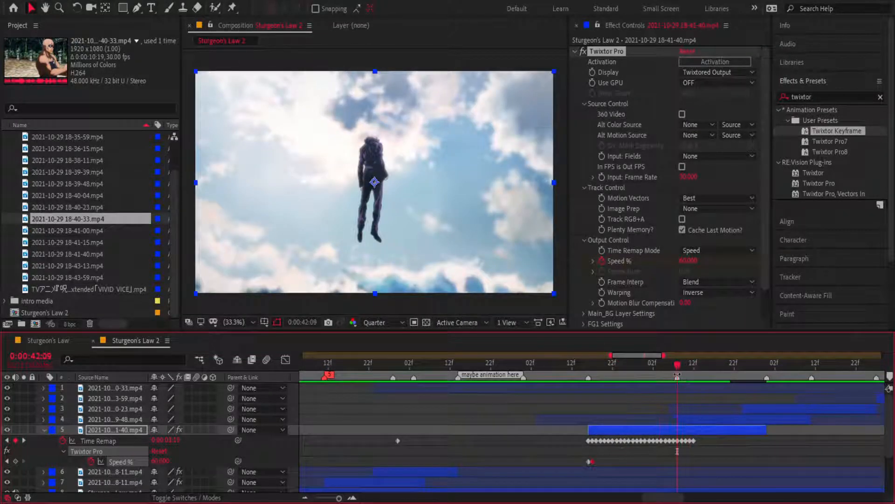
pyautogui.click(707, 429)
pyautogui.hotkey('ctrl', 'shift', 'c')
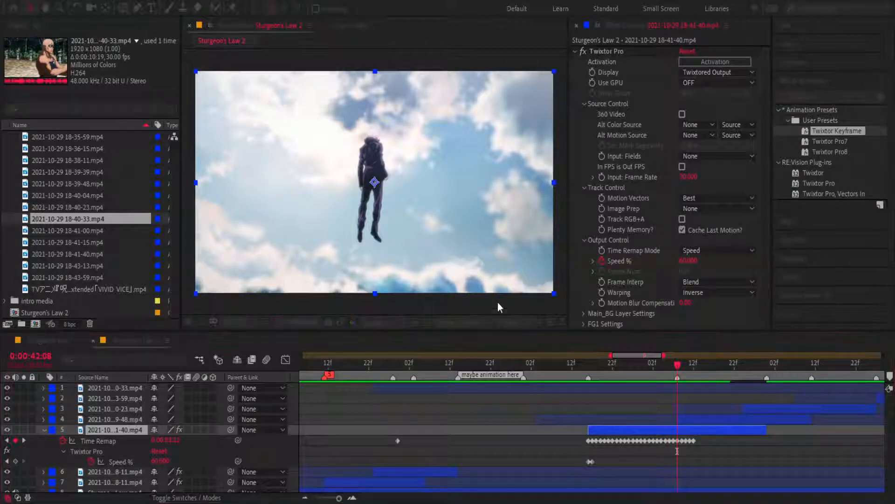
pyautogui.click(549, 332)
# - Preview the 18-39-48 clip from the beat marker at 0:00:42:08
pyautogui.click(697, 420)
pyautogui.press('space')
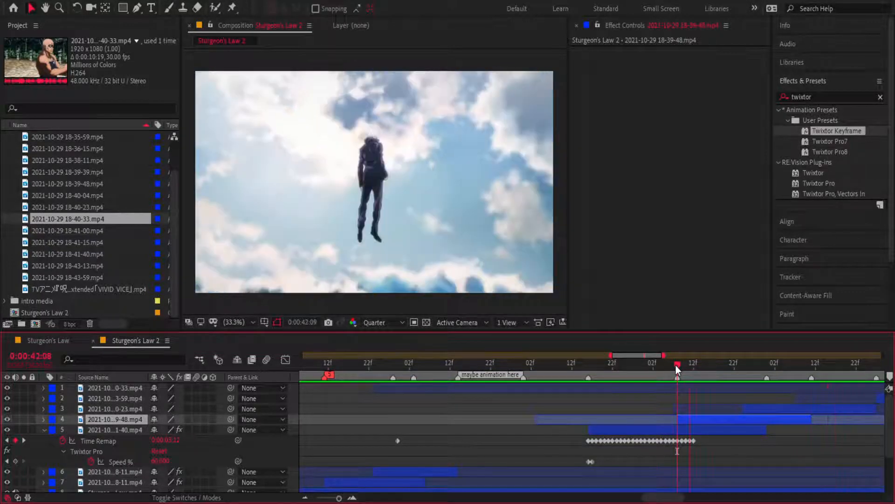
pyautogui.press('space')
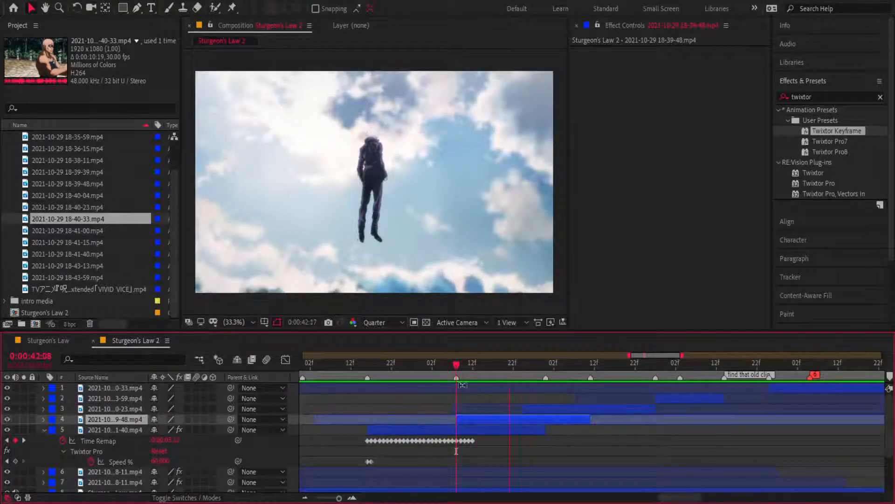
pyautogui.press('space')
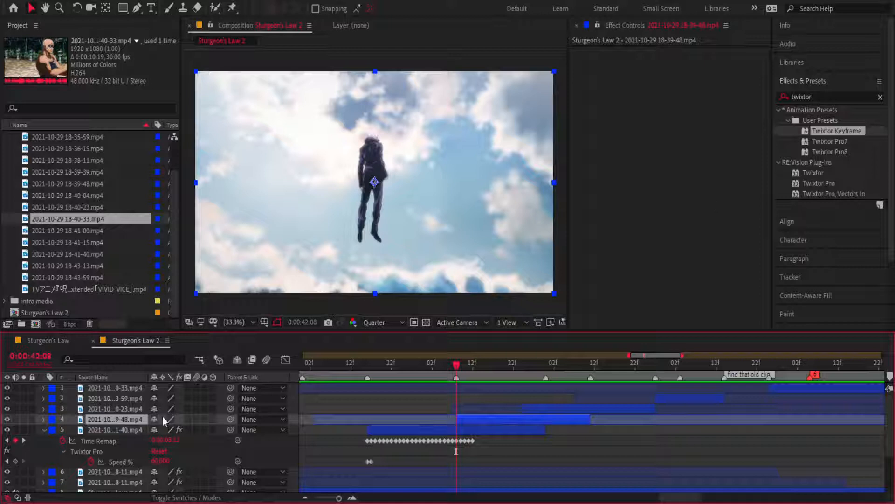
# - Solo the 18-39-48 layer and apply the Twixtor Pro7 preset to it
pyautogui.click(24, 419)
pyautogui.moveTo(452, 356); pyautogui.dragTo(544, 390)
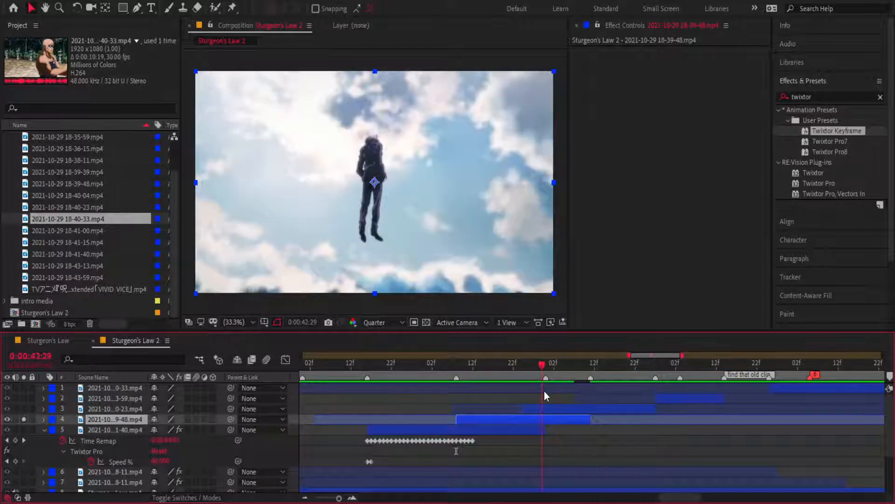
pyautogui.doubleClick(829, 141)
pyautogui.moveTo(544, 366)
pyautogui.mouseDown()
pyautogui.moveTo(457, 366)
pyautogui.moveTo(538, 362)
pyautogui.mouseUp()
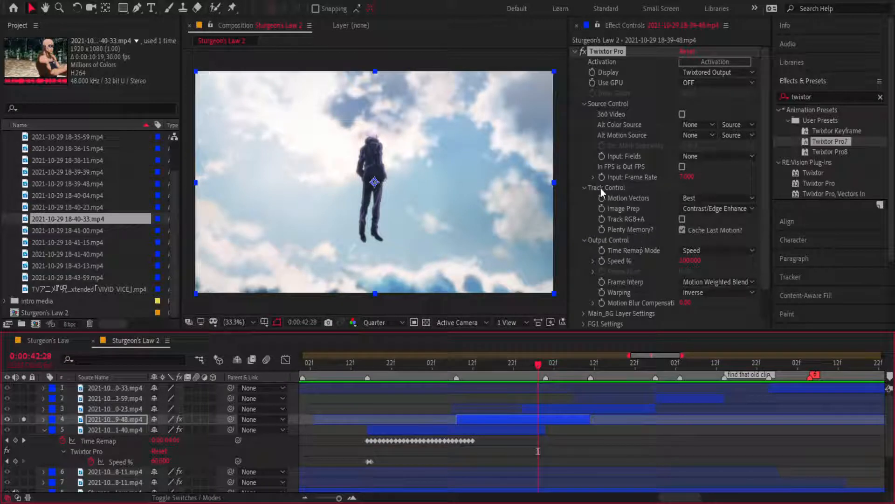
# - Keyframe Twixtor Pro Speed % on the 18-39-48 layer at 100 on 0:00:42:27 and at 50 on 0:00:42:28
pyautogui.click(602, 261)
pyautogui.press('u')
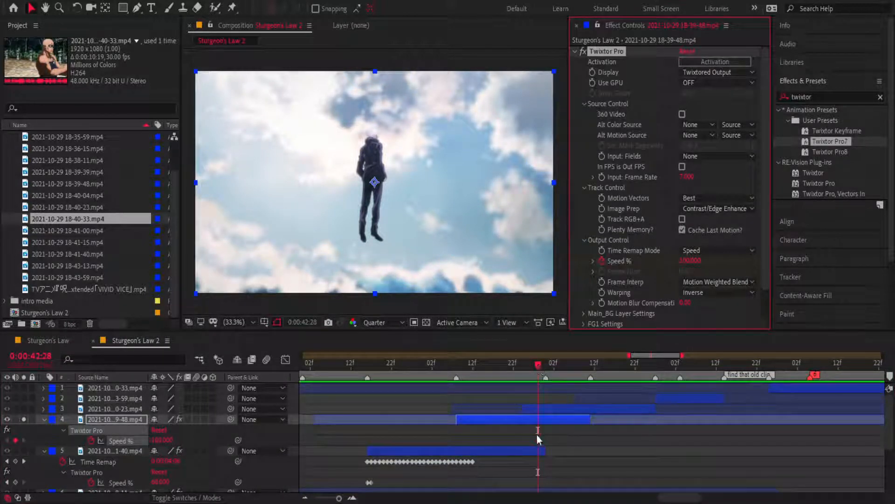
pyautogui.moveTo(538, 441); pyautogui.dragTo(534, 441)
pyautogui.click(168, 441)
pyautogui.write('10')
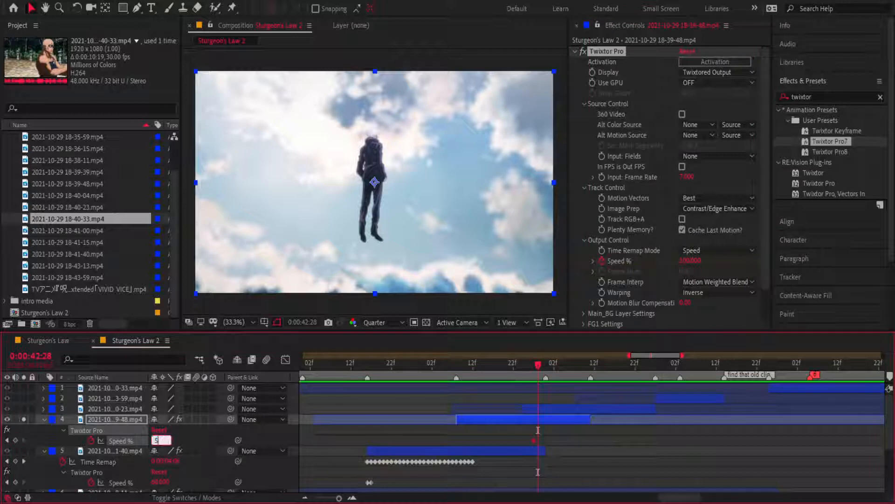
pyautogui.press('Return')
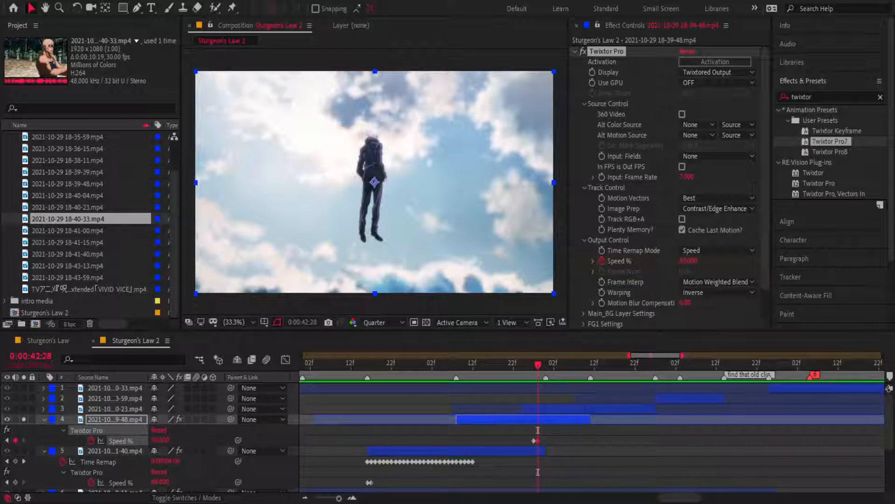
# - Move both Speed % keyframes of the 18-39-48 layer to the clip's start at 0:00:42:08
pyautogui.moveTo(538, 364); pyautogui.dragTo(480, 365)
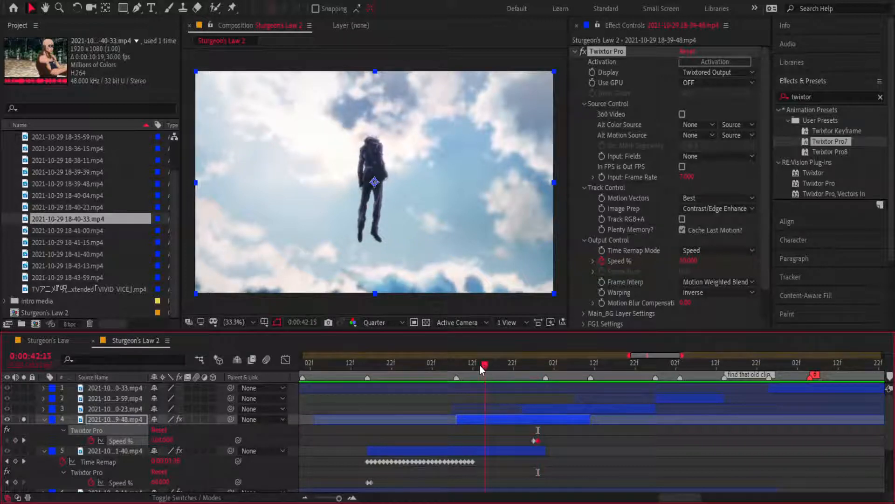
pyautogui.moveTo(538, 440); pyautogui.dragTo(469, 439)
pyautogui.moveTo(483, 379); pyautogui.dragTo(454, 376)
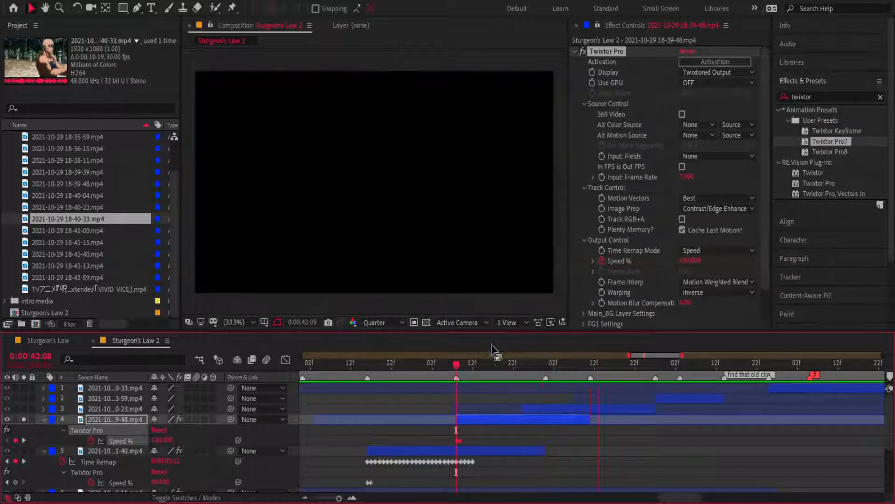
# - Preview the slowed 18-39-48 clip from 0:00:42:08 and turn off solo on its layer
pyautogui.moveTo(455, 366); pyautogui.dragTo(498, 372)
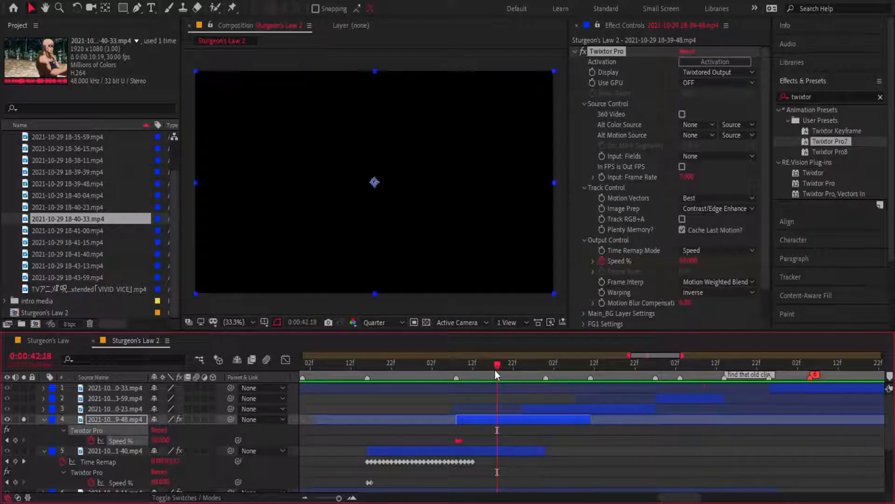
pyautogui.moveTo(497, 362); pyautogui.dragTo(456, 367)
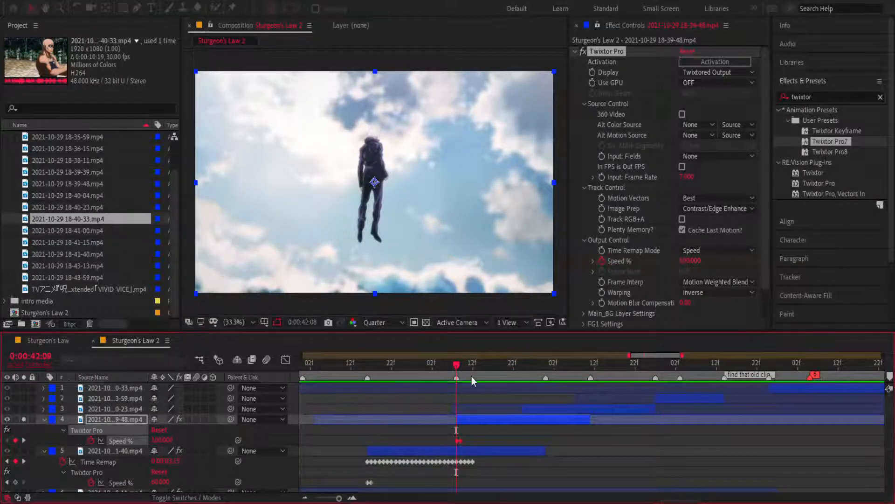
pyautogui.press('space')
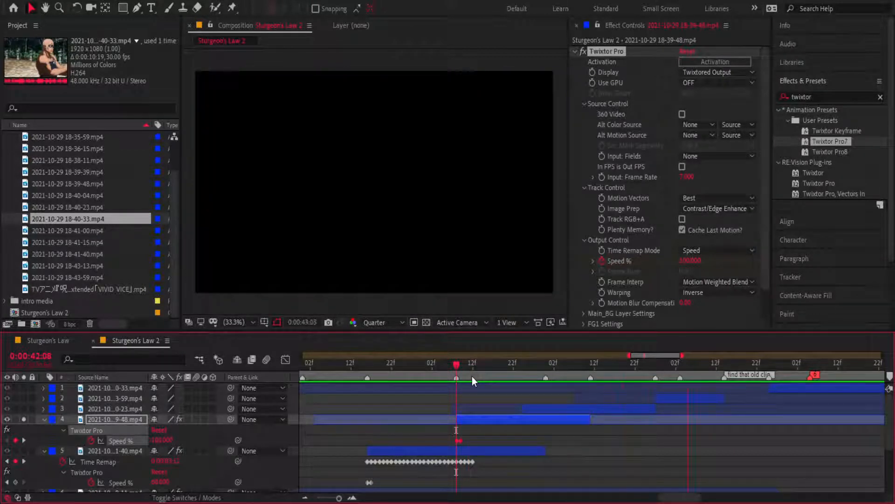
pyautogui.press('space')
pyautogui.click(512, 418)
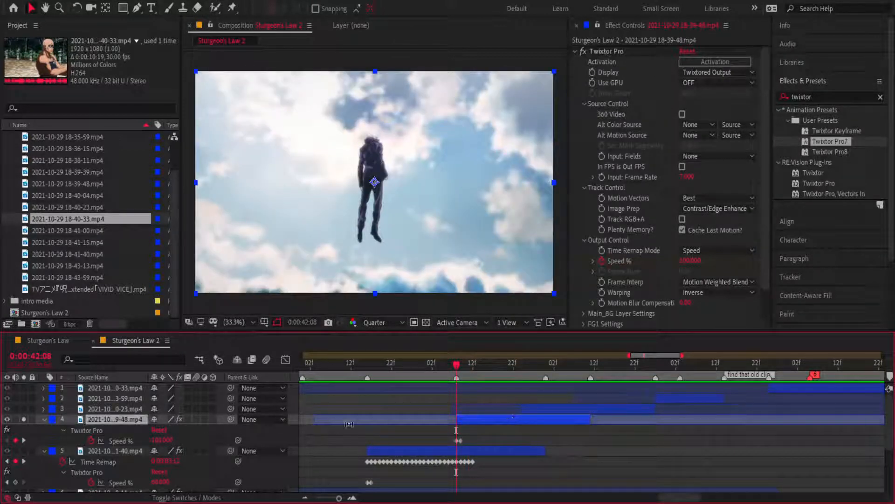
pyautogui.click(23, 419)
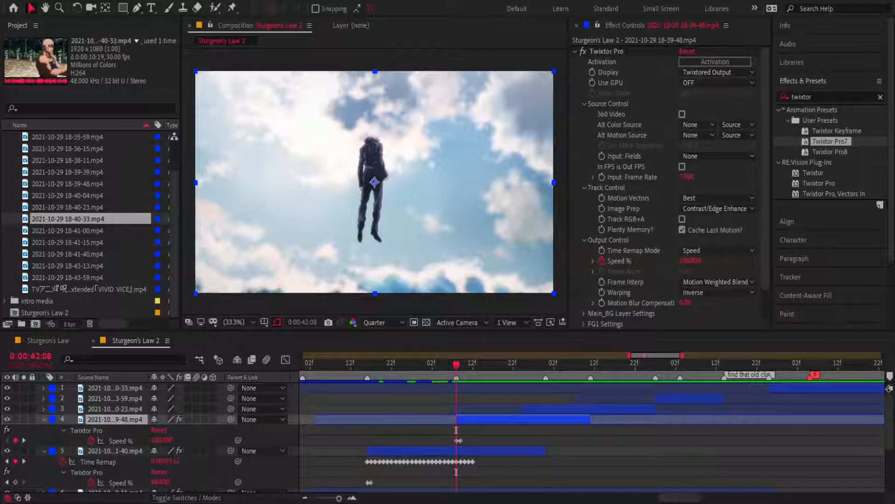
# - Enable time remapping on the 18-40-23 layer with the playhead at the clip's start, 0:00:42:24
pyautogui.click(486, 366)
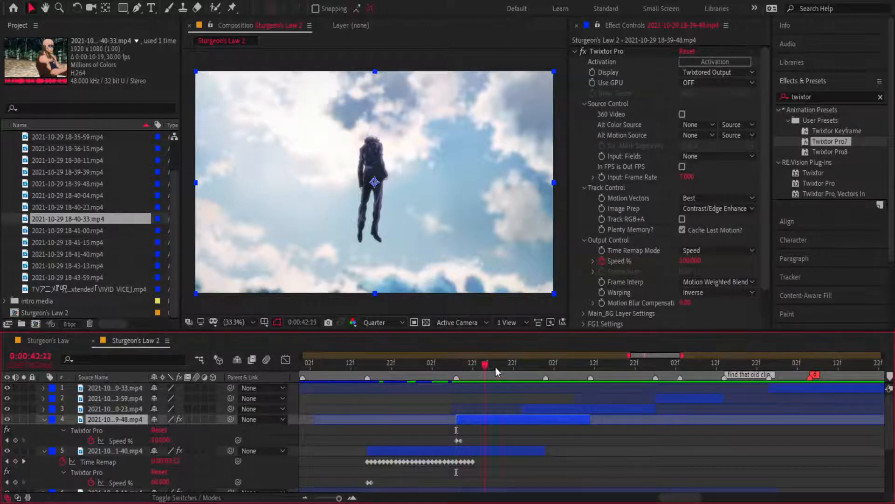
pyautogui.click(521, 369)
pyautogui.click(529, 406)
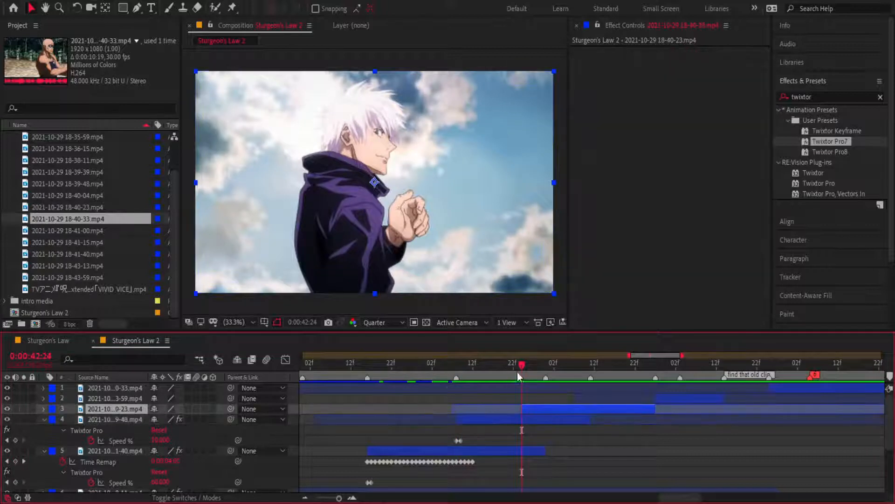
pyautogui.moveTo(518, 375)
pyautogui.mouseDown()
pyautogui.moveTo(588, 374)
pyautogui.moveTo(520, 380)
pyautogui.mouseUp()
pyautogui.hotkey('ctrl', 'alt', 't')
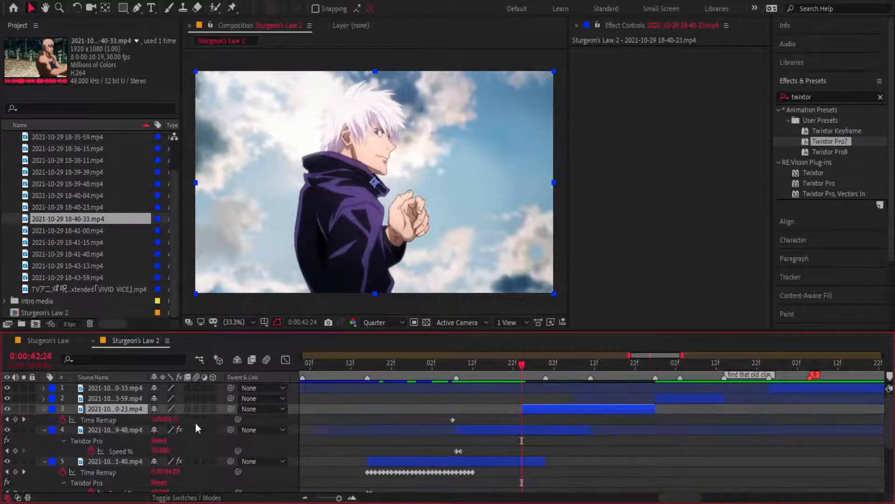
# - Add Time Remap keyframes to the 18-40-23 layer at each drawing change from 0:00:42:24 to 0:00:43:03
pyautogui.click(16, 419)
pyautogui.press('pagedown')
pyautogui.press('pagedown')
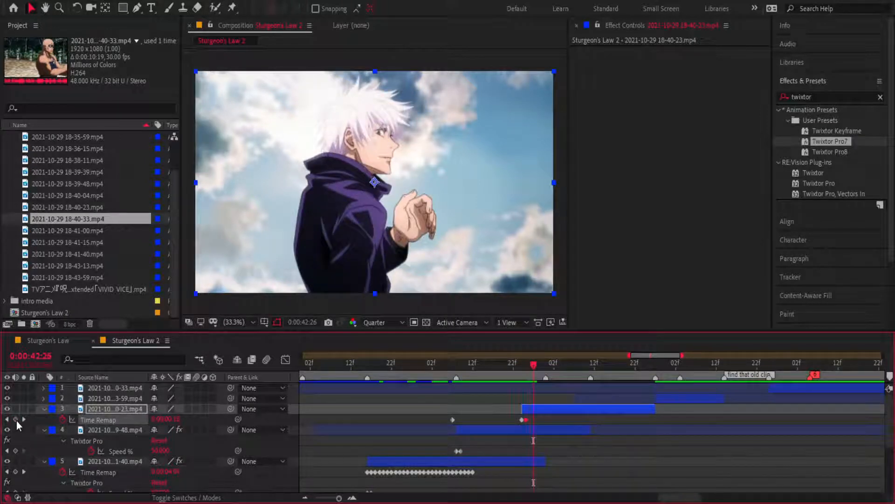
pyautogui.press('pagedown')
pyautogui.press('pagedown')
pyautogui.press('pagedown')
pyautogui.press('pagedown')
pyautogui.click(16, 419)
pyautogui.press('pagedown')
pyautogui.press('pagedown')
pyautogui.press('pagedown')
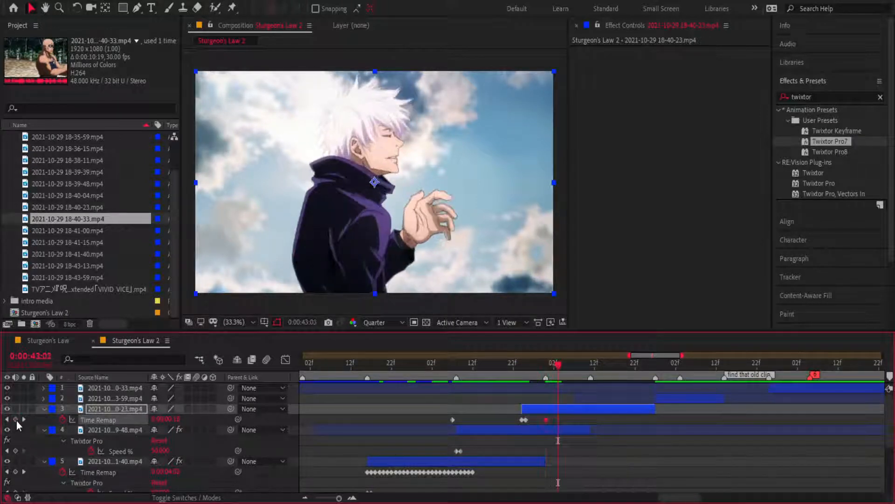
pyautogui.click(16, 420)
# - Add Time Remap keyframes to the 18-40-23 layer at the drawing changes on 0:00:43:07, 0:00:43:10 and 0:00:43:14
pyautogui.press('pagedown')
pyautogui.press('pagedown')
pyautogui.press('pagedown')
pyautogui.press('pagedown')
pyautogui.press('pagedown')
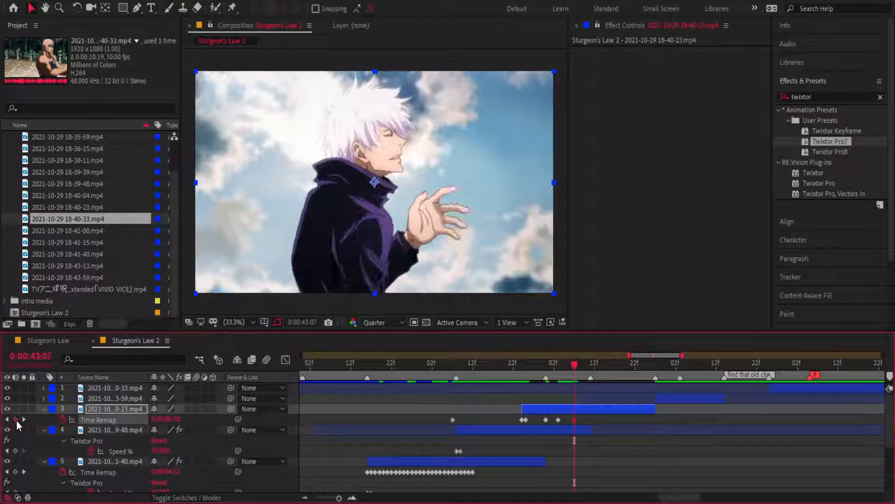
pyautogui.press('pagedown')
pyautogui.press('pagedown')
pyautogui.press('pagedown')
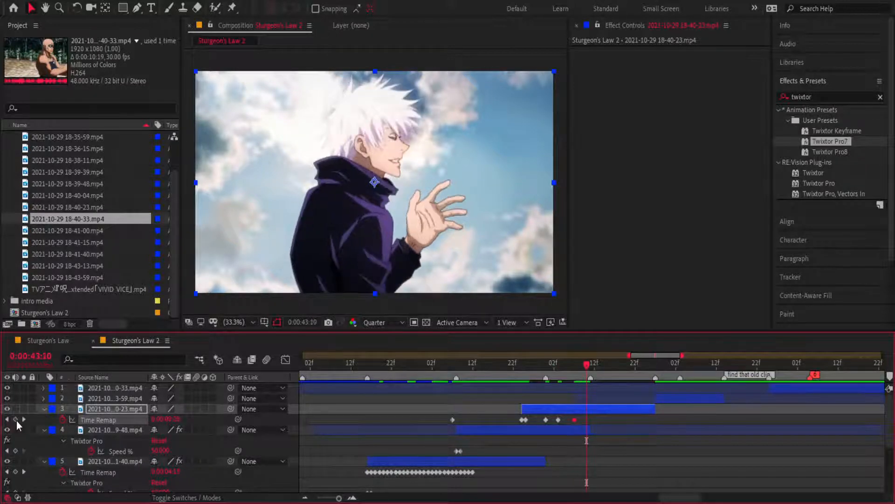
pyautogui.click(16, 420)
pyautogui.press('pagedown')
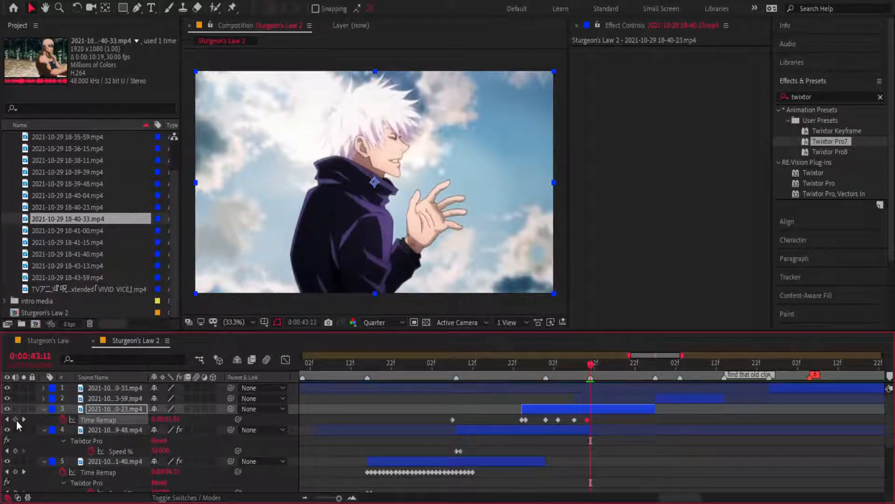
pyautogui.press('pagedown')
pyautogui.press('pagedown')
pyautogui.press('pagedown')
pyautogui.click(15, 420)
# - Add Time Remap keyframes to the 18-40-23 layer at 0:00:43:18, 0:00:43:22 and 0:00:43:25, up to the clip's end
pyautogui.press('pagedown')
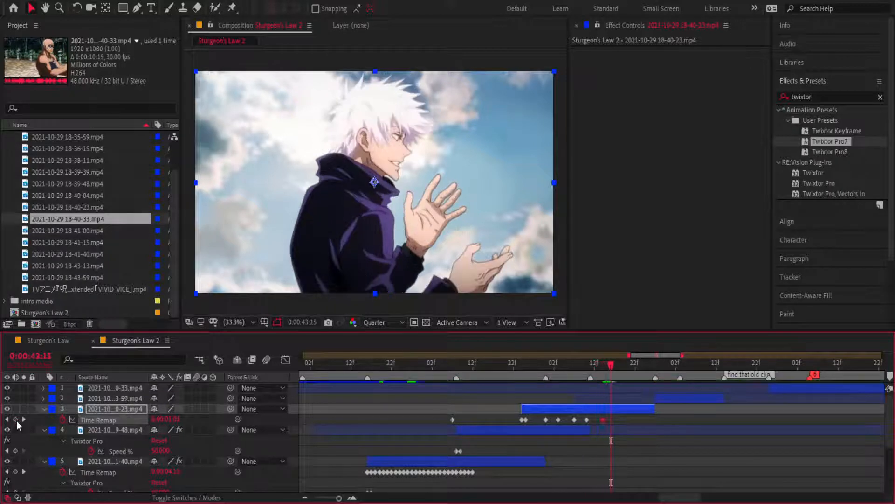
pyautogui.press('pagedown')
pyautogui.press('pagedown')
pyautogui.press('pagedown')
pyautogui.click(16, 420)
pyautogui.press('pagedown')
pyautogui.press('pagedown')
pyautogui.press('pagedown')
pyautogui.press('pagedown')
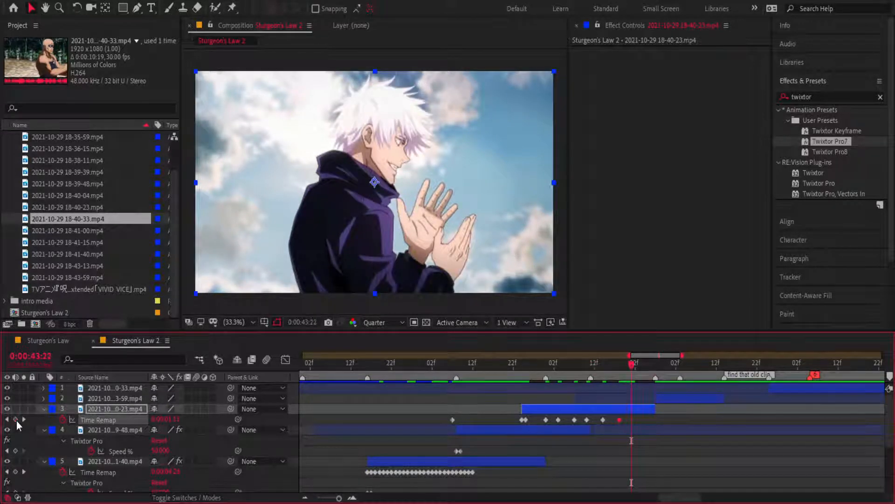
pyautogui.click(15, 420)
pyautogui.press('pagedown')
pyautogui.press('pagedown')
pyautogui.press('pagedown')
pyautogui.click(16, 420)
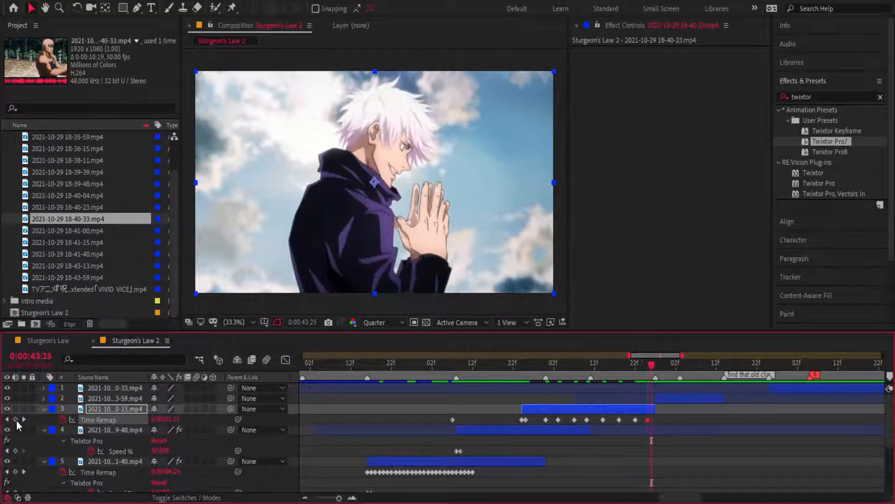
pyautogui.press('pagedown')
pyautogui.press('pagedown')
# - Pack the 18-40-23 layer's Time Remap keyframes onto consecutive frames from 0:00:42:24 to 0:00:43:03
pyautogui.moveTo(546, 420)
pyautogui.mouseDown()
pyautogui.moveTo(531, 425)
pyautogui.moveTo(567, 423)
pyautogui.moveTo(542, 427)
pyautogui.mouseUp()
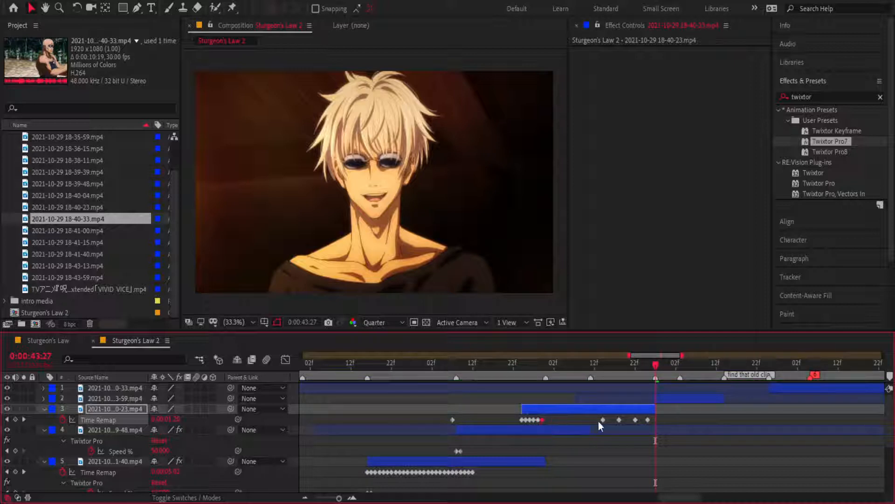
pyautogui.moveTo(601, 420); pyautogui.dragTo(546, 429)
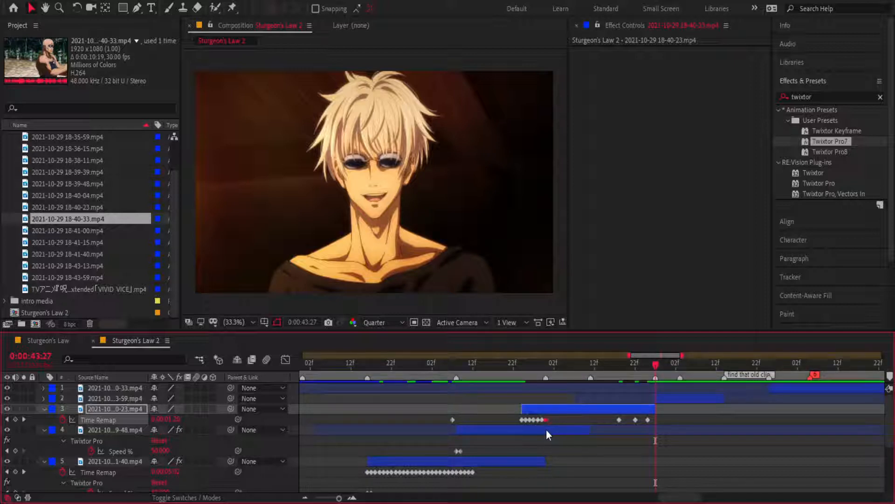
pyautogui.moveTo(618, 421); pyautogui.dragTo(582, 428)
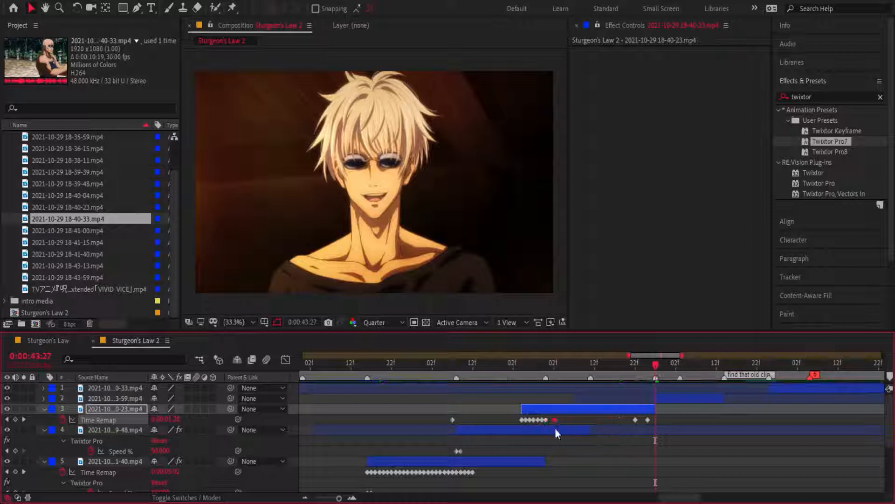
pyautogui.moveTo(636, 420); pyautogui.dragTo(555, 424)
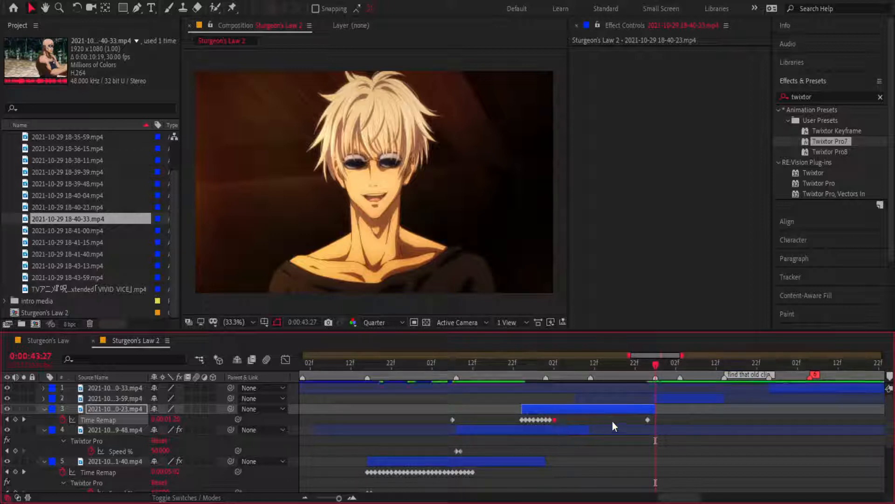
pyautogui.moveTo(647, 420); pyautogui.dragTo(559, 435)
# - Preview the retimed 18-40-23 clip from 0:00:42:24 and return the playhead to the clip's start
pyautogui.click(522, 370)
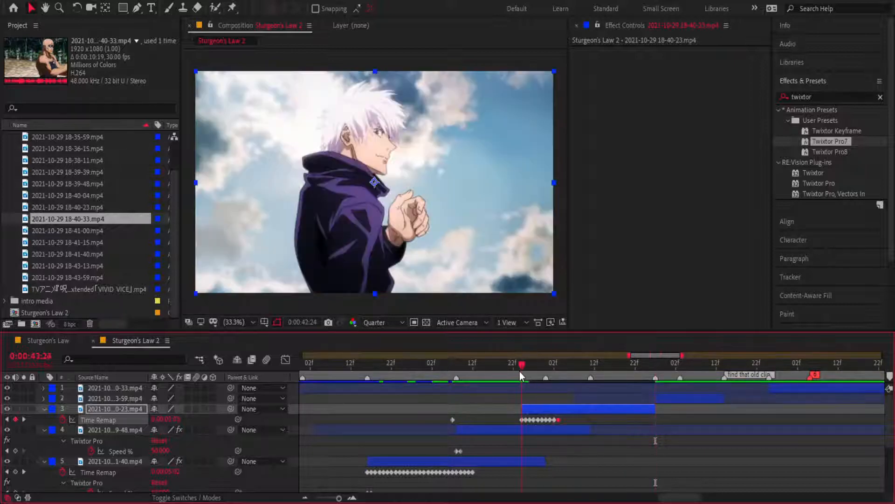
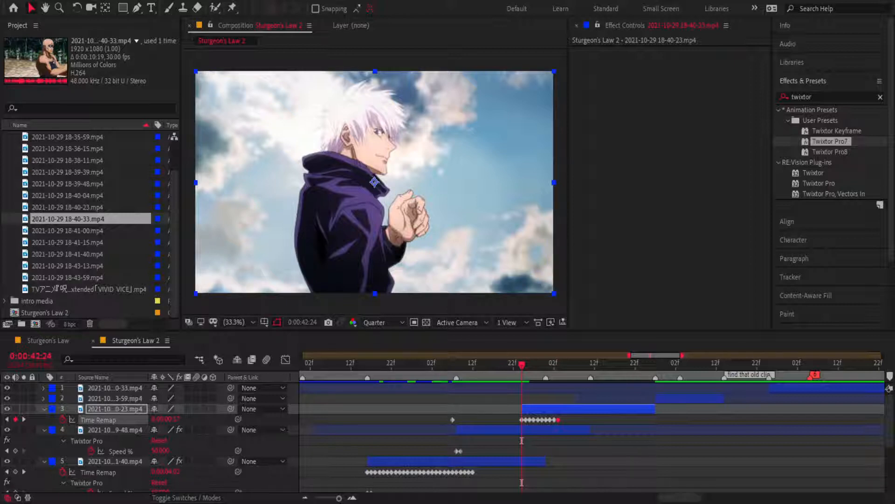
pyautogui.press('space')
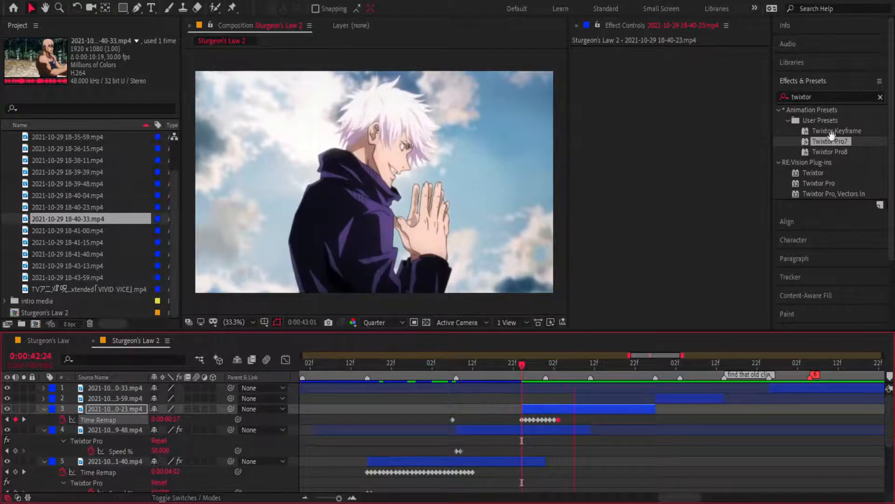
pyautogui.click(497, 363)
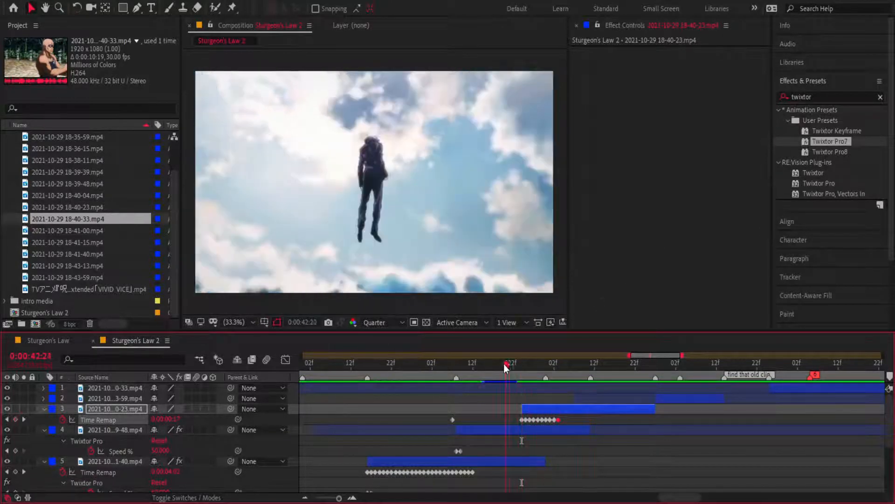
pyautogui.moveTo(515, 364)
pyautogui.mouseDown()
pyautogui.moveTo(531, 363)
pyautogui.moveTo(512, 363)
pyautogui.moveTo(521, 362)
pyautogui.mouseUp()
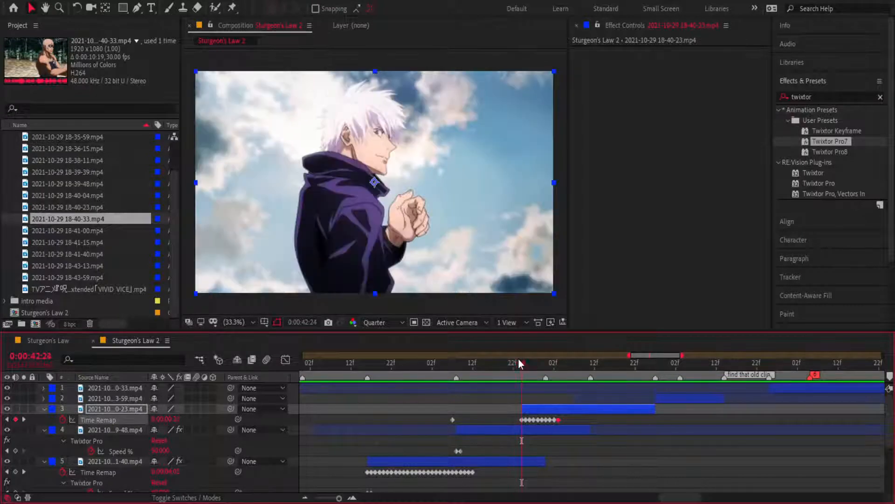
pyautogui.click(522, 407)
pyautogui.moveTo(523, 408); pyautogui.dragTo(400, 408)
pyautogui.moveTo(520, 366); pyautogui.dragTo(408, 376)
pyautogui.moveTo(408, 410); pyautogui.dragTo(401, 409)
pyautogui.click(449, 364)
pyautogui.hotkey('ctrl', 'z')
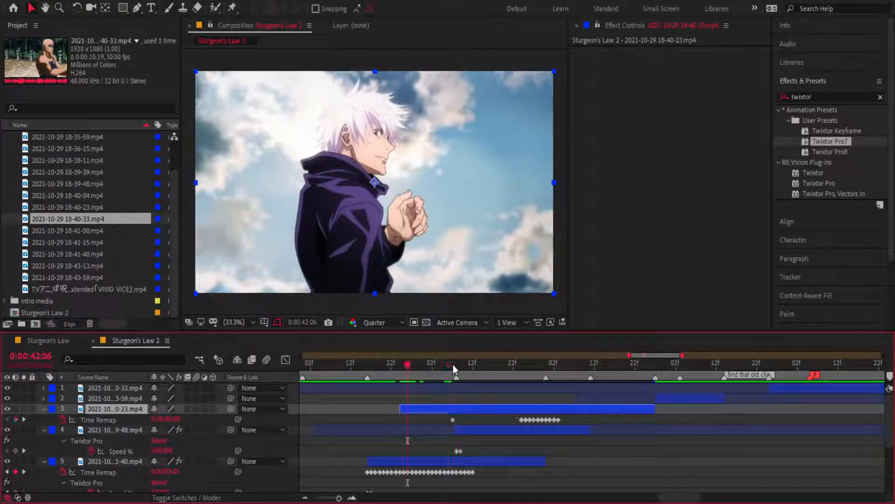
pyautogui.hotkey('ctrl', 'z')
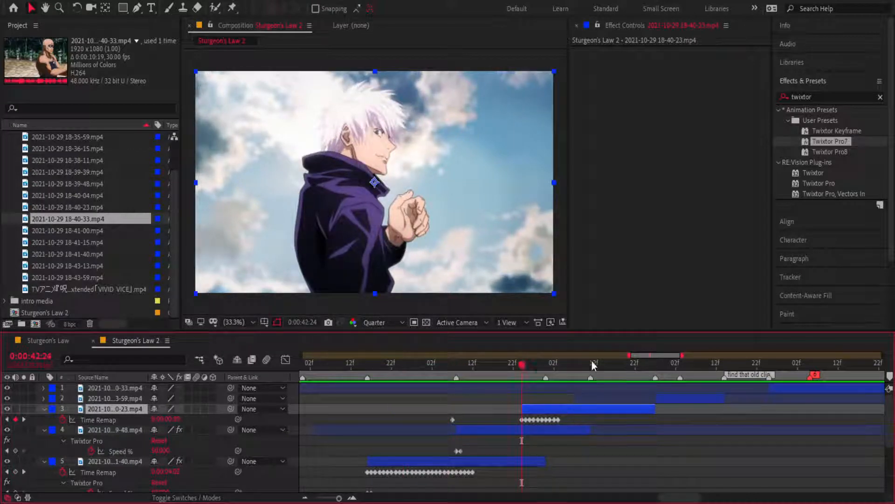
# - Apply the Twixtor Keyframe preset to the 18-40-23 layer at its start and reveal the layer's keyframed properties
pyautogui.click(833, 131)
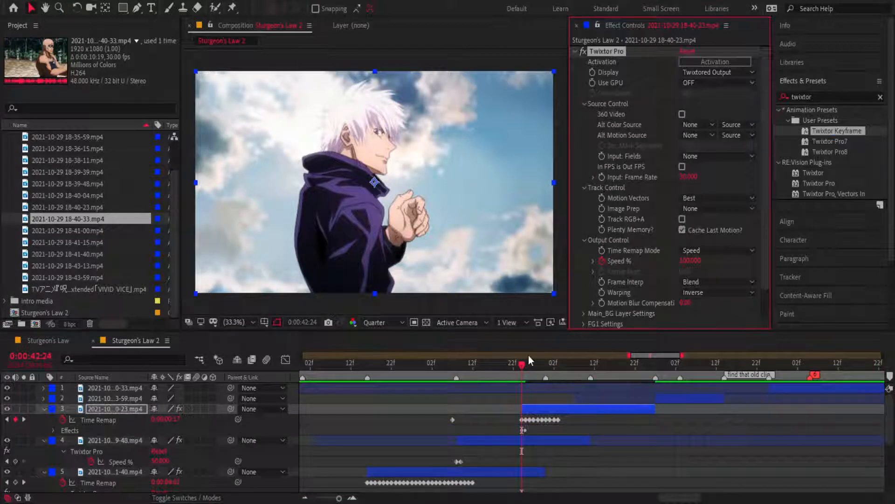
pyautogui.click(596, 438)
pyautogui.press('u')
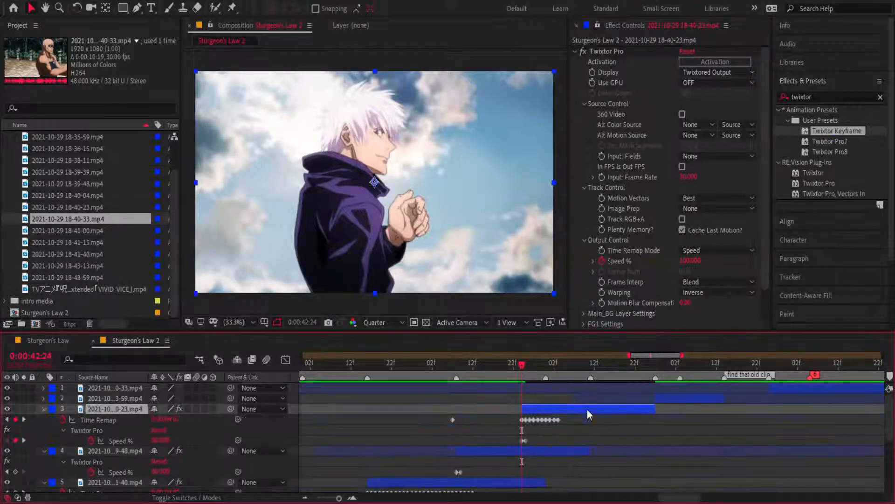
# - Set the 18-40-23 layer's Twixtor Pro Speed % to 60 on the second keyframe, at 0:00:42:25
pyautogui.click(526, 365)
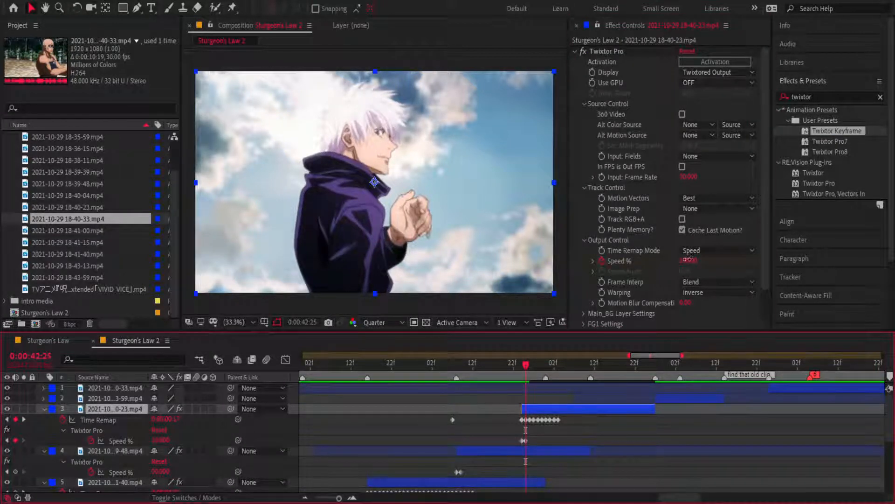
pyautogui.click(689, 261)
pyautogui.write('20')
pyautogui.write('60')
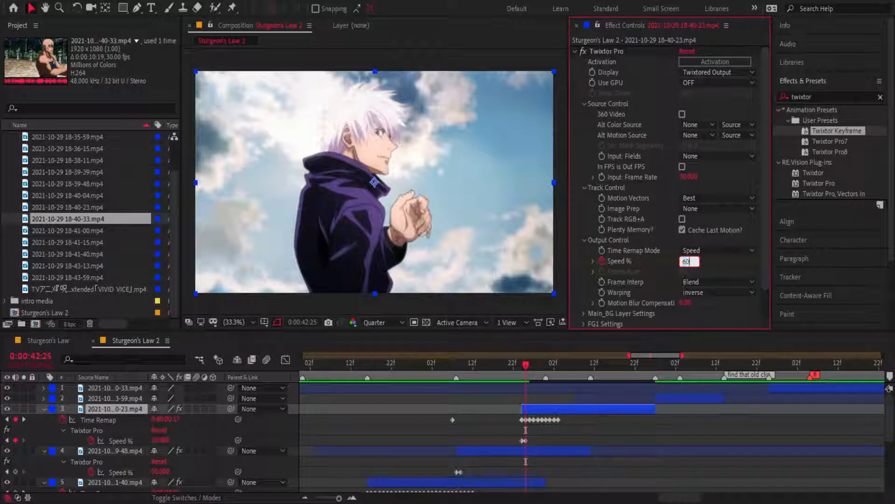
pyautogui.press('Return')
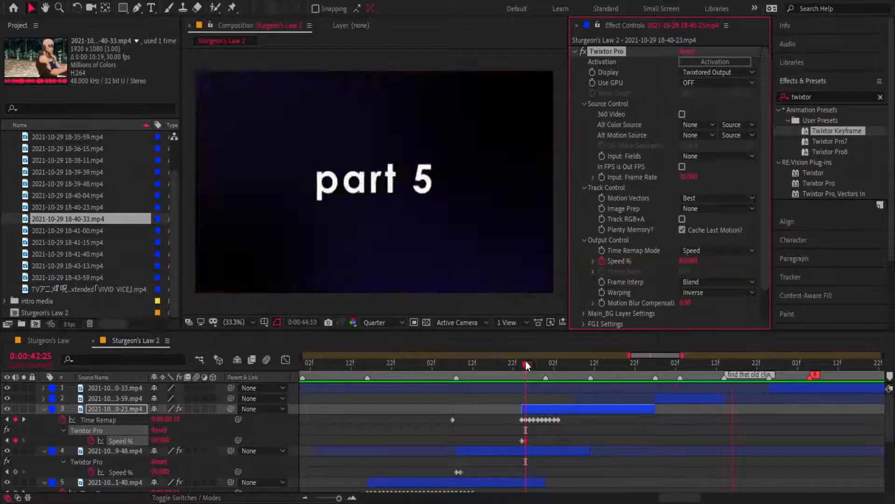
# - Disable Twixtor Pro on the 18-40-23 layer and add a Time Remap keyframe at the next drawing change, 0:00:43:08
pyautogui.moveTo(525, 362); pyautogui.dragTo(559, 363)
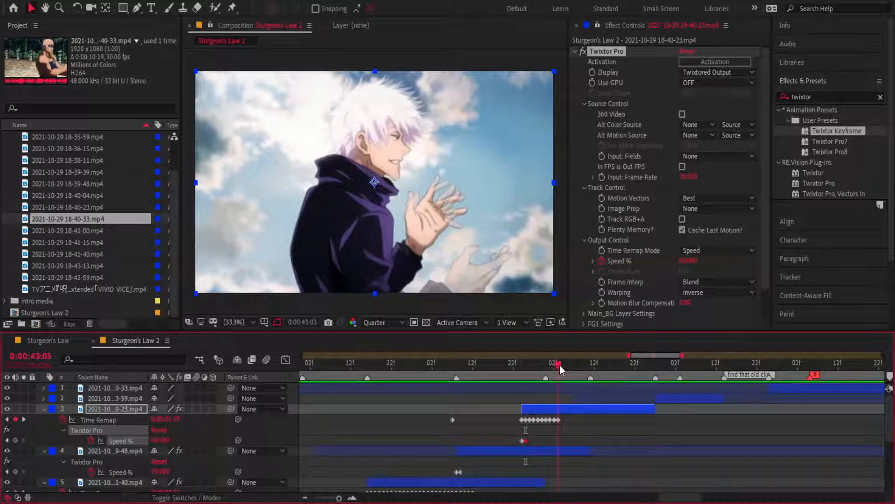
pyautogui.click(583, 53)
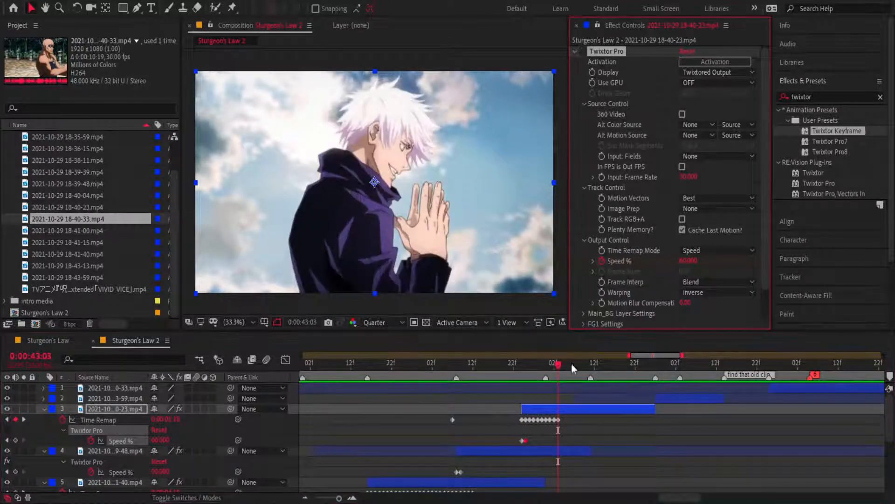
pyautogui.click(559, 369)
pyautogui.press('pagedown')
pyautogui.press('pagedown')
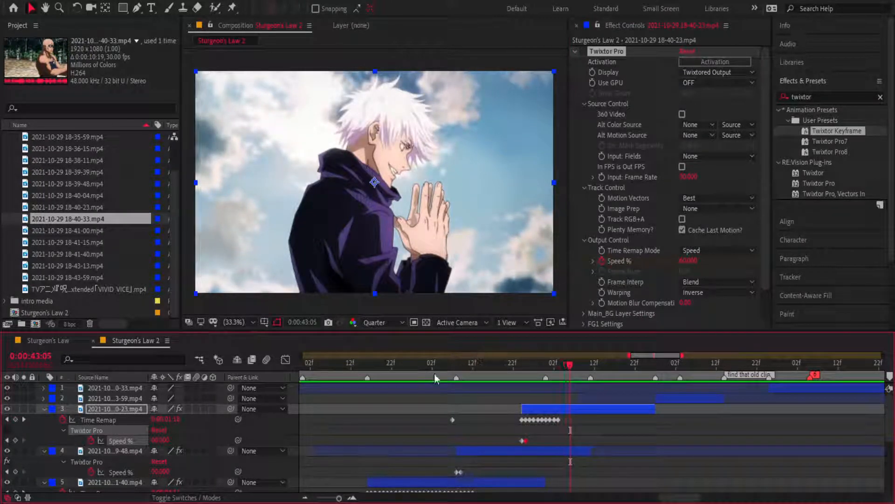
pyautogui.press('pagedown')
pyautogui.press('pagedown')
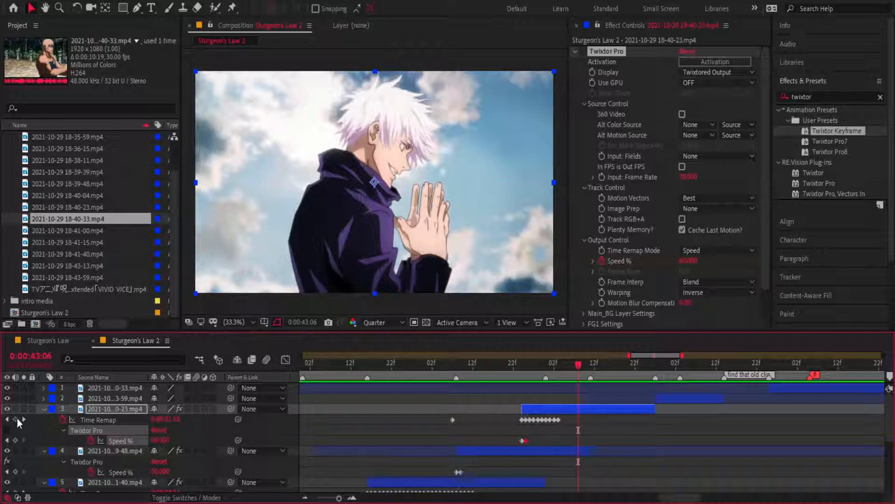
pyautogui.press('pageup')
pyautogui.press('pagedown')
pyautogui.press('pagedown')
pyautogui.press('pagedown')
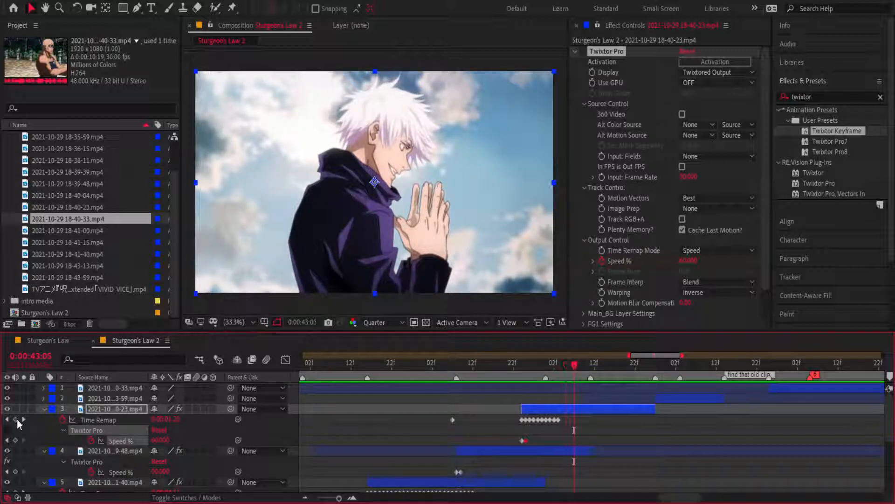
pyautogui.click(17, 418)
# - Add Time Remap keyframes to the 18-40-23 layer at the following drawing changes, 0:00:43:13 and 0:00:43:18
pyautogui.press('pagedown')
pyautogui.press('pagedown')
pyautogui.press('pagedown')
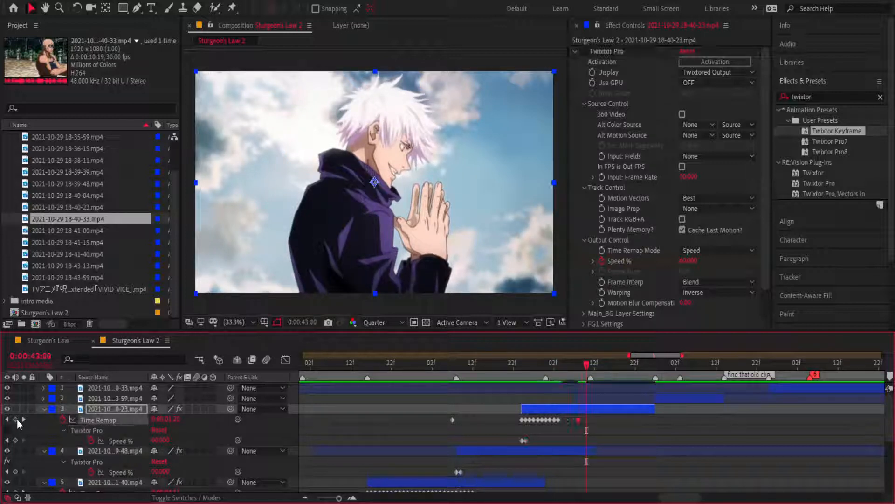
pyautogui.press('pagedown')
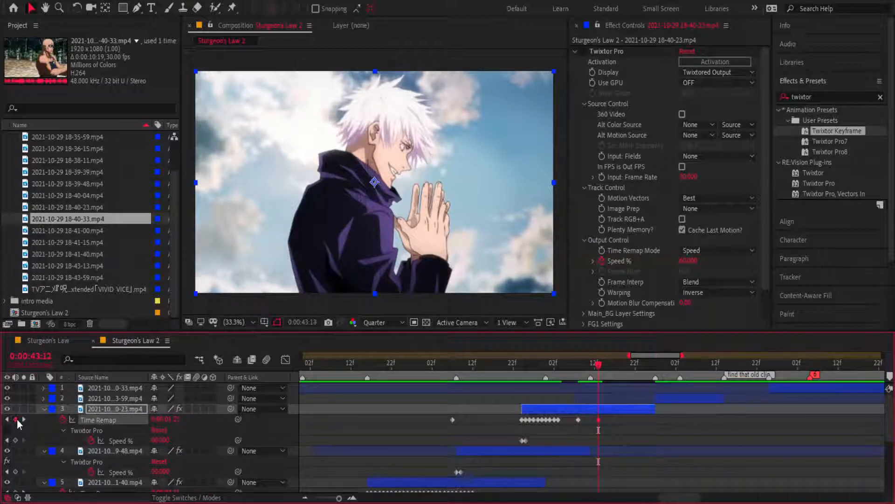
pyautogui.press('pagedown')
pyautogui.press('pagedown')
pyautogui.press('pagedown')
pyautogui.press('pagedown')
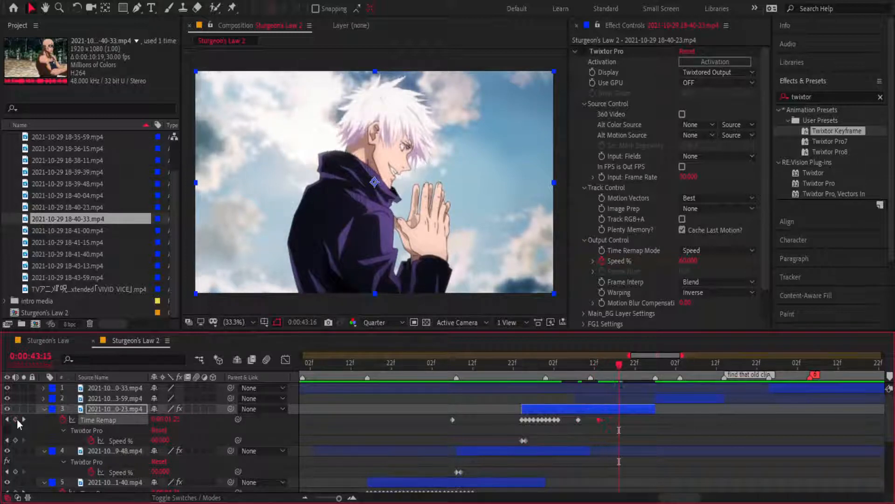
pyautogui.click(17, 419)
# - Add a Time Remap keyframe at 0:00:43:22 and pull the 18-40-23 layer's newest keyframes to one-frame spacing behind the earlier ones
pyautogui.press('pagedown')
pyautogui.press('pagedown')
pyautogui.press('pagedown')
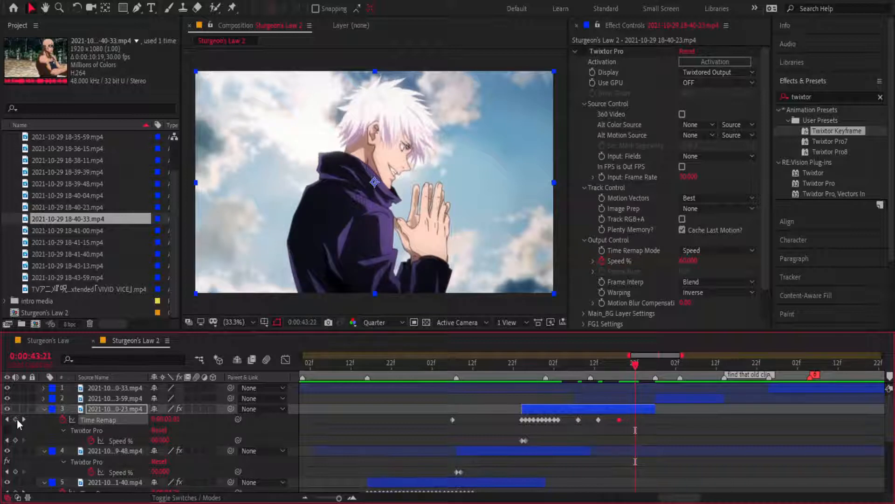
pyautogui.press('pageup')
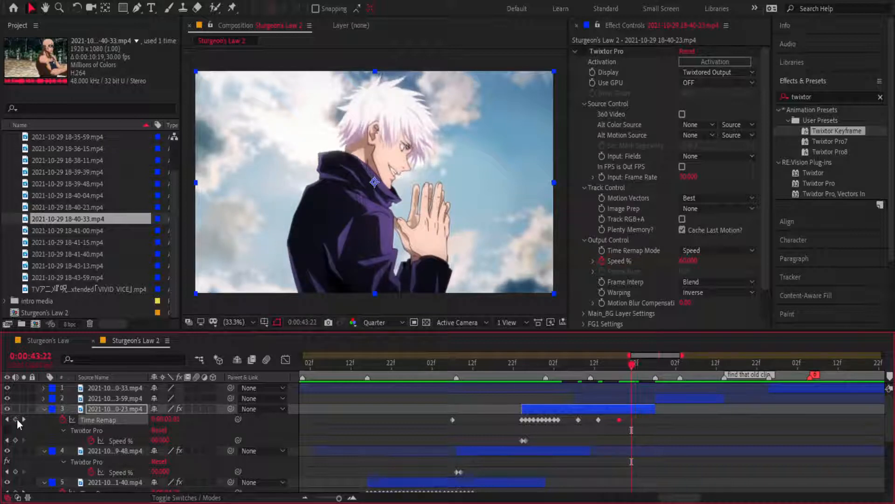
pyautogui.press('pagedown')
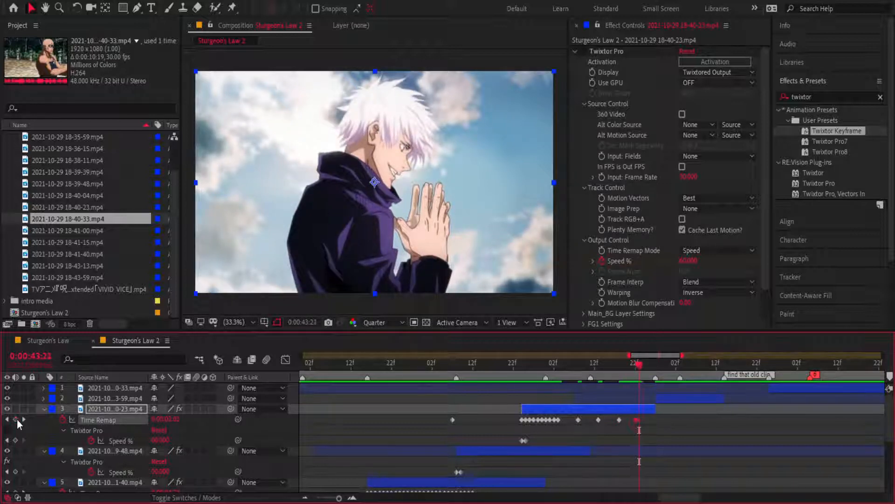
pyautogui.press('pagedown')
pyautogui.press('pagedown')
pyautogui.press('pagedown')
pyautogui.press('pagedown')
pyautogui.press('pagedown')
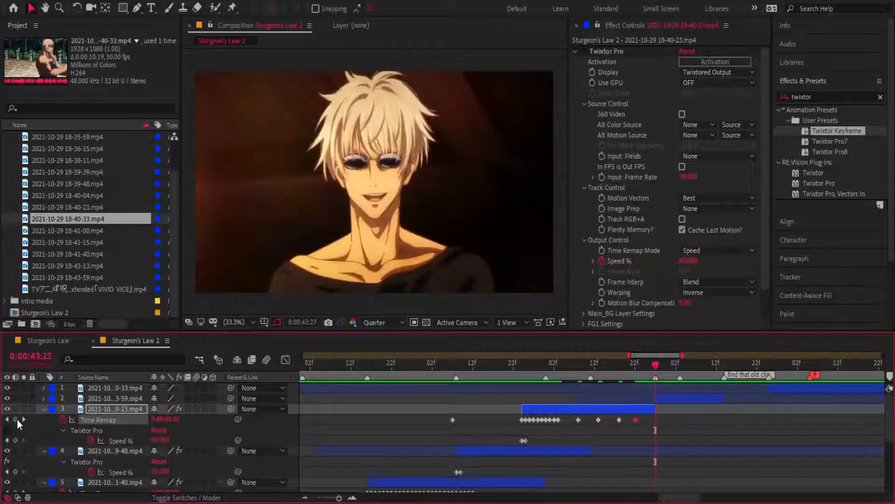
pyautogui.moveTo(579, 419)
pyautogui.mouseDown()
pyautogui.moveTo(564, 424)
pyautogui.moveTo(588, 427)
pyautogui.moveTo(578, 429)
pyautogui.mouseUp()
pyautogui.click(578, 366)
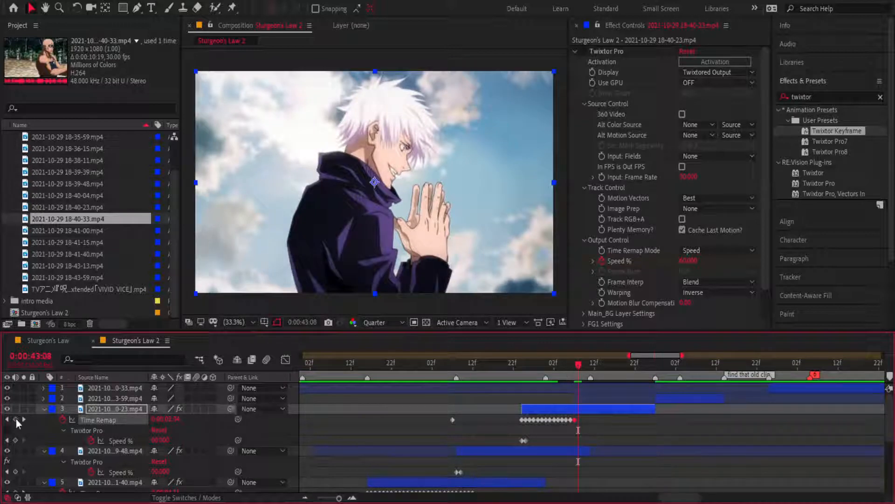
# - Add Time Remap keyframes to the 18-40-23 layer at its remaining drawing changes, about 0:00:43:14, 0:00:43:18 and 0:00:43:23
pyautogui.press('pagedown')
pyautogui.press('pagedown')
pyautogui.press('pagedown')
pyautogui.press('pagedown')
pyautogui.press('pagedown')
pyautogui.press('pagedown')
pyautogui.press('pagedown')
pyautogui.press('pagedown')
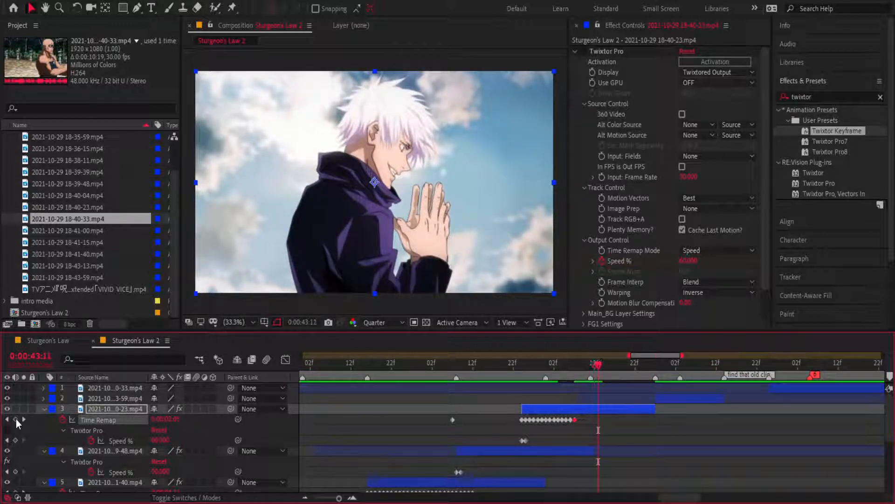
pyautogui.press('pagedown')
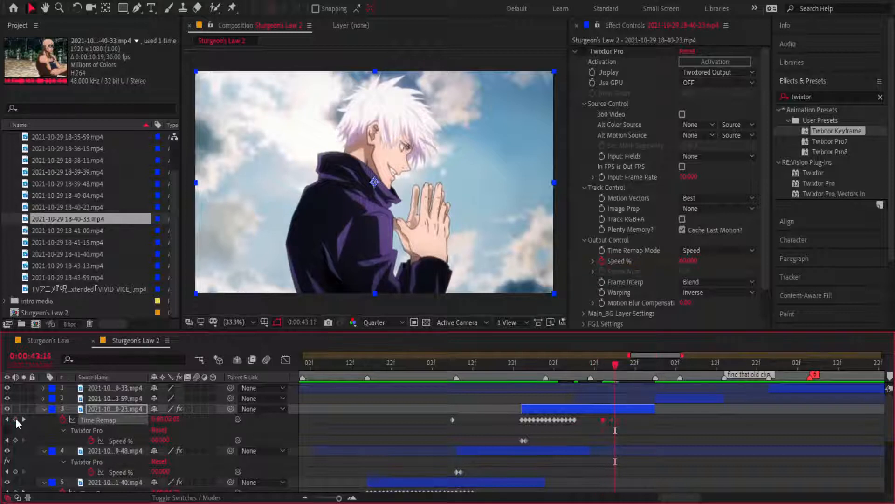
pyautogui.click(16, 419)
pyautogui.press('pagedown')
pyautogui.press('pagedown')
pyautogui.press('pagedown')
pyautogui.press('pagedown')
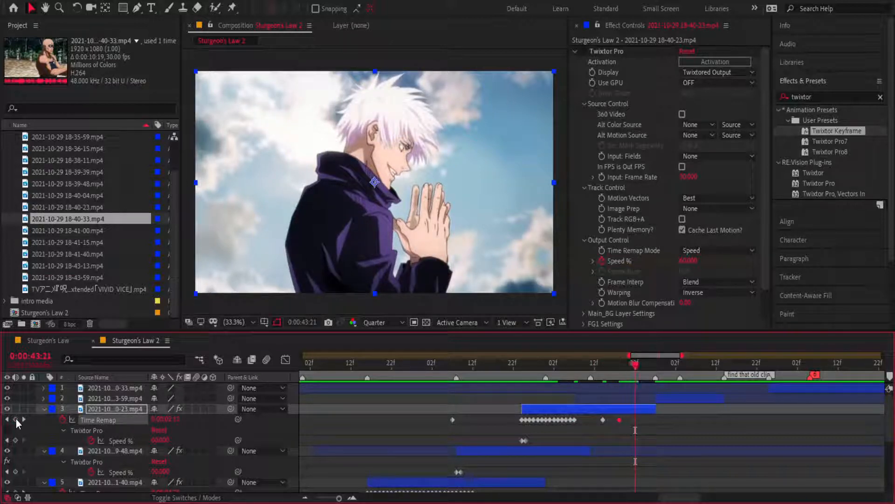
pyautogui.click(15, 419)
pyautogui.press('pagedown')
pyautogui.press('pagedown')
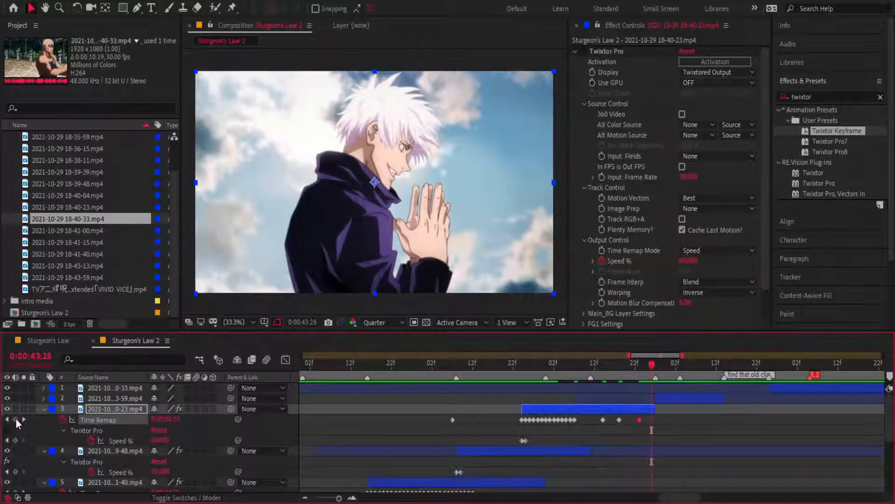
# - Check the 18-40-23 clip's last frames and move its three newest Time Remap keyframes to one-frame spacing behind the others
pyautogui.press('pagedown')
pyautogui.press('pagedown')
pyautogui.press('pagedown')
pyautogui.press('pagedown')
pyautogui.press('pageup')
pyautogui.moveTo(599, 420); pyautogui.dragTo(582, 426)
pyautogui.moveTo(637, 418); pyautogui.dragTo(586, 430)
# - Re-enable Twixtor Pro on the 18-40-23 layer and preview the clip from 0:00:42:24
pyautogui.click(521, 366)
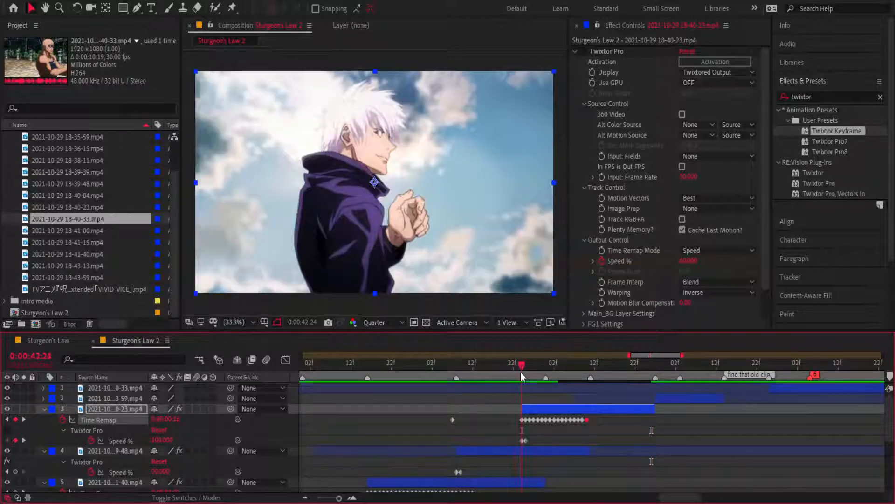
pyautogui.click(584, 54)
pyautogui.press('space')
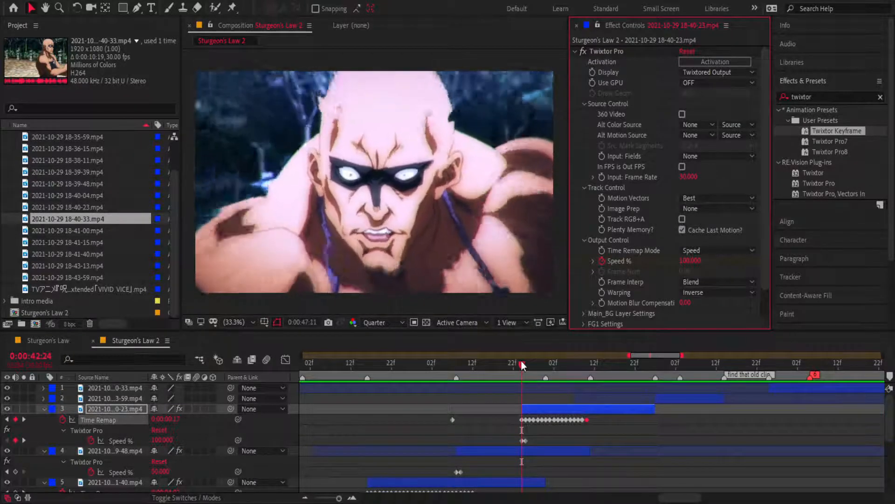
# - Trim the end of the 18-40-33 layer at 0:00:45:23
pyautogui.moveTo(522, 363); pyautogui.dragTo(720, 369)
pyautogui.click(795, 388)
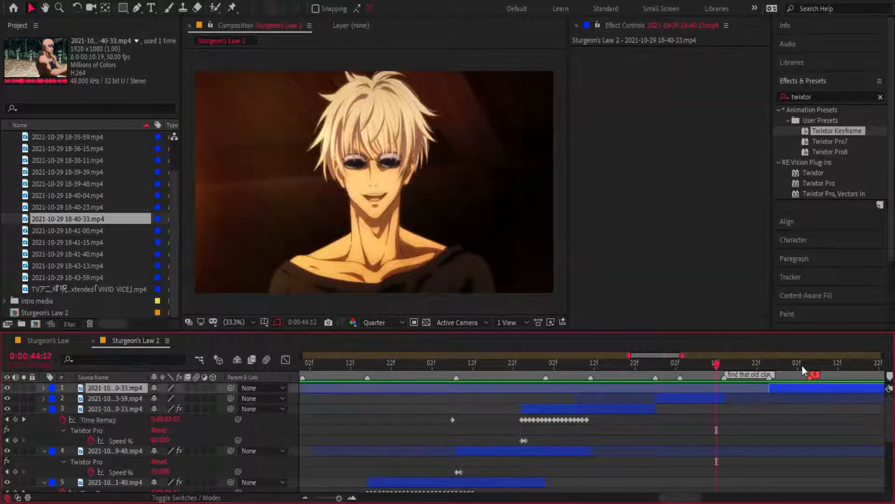
pyautogui.moveTo(803, 367); pyautogui.dragTo(605, 389)
pyautogui.hotkey('alt', ']')
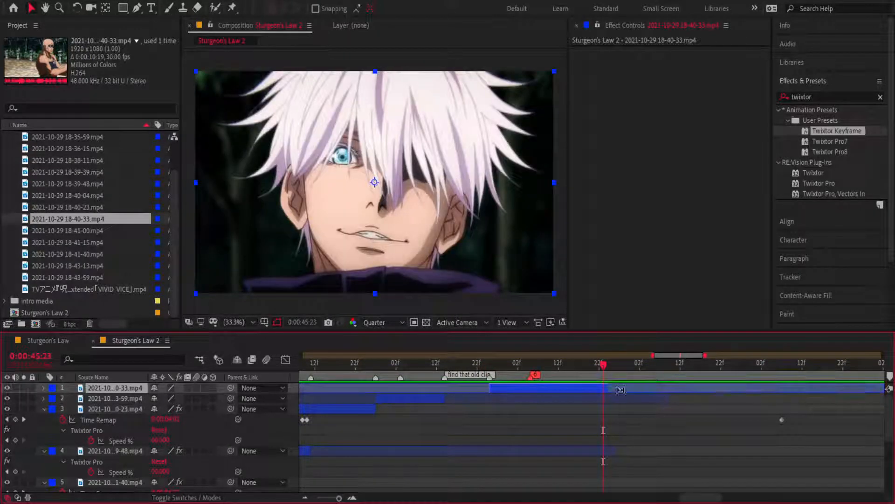
# - Preview the edited clip sequence from 0:00:42:21 through the trimmed 18-40-33 clip
pyautogui.press('space')
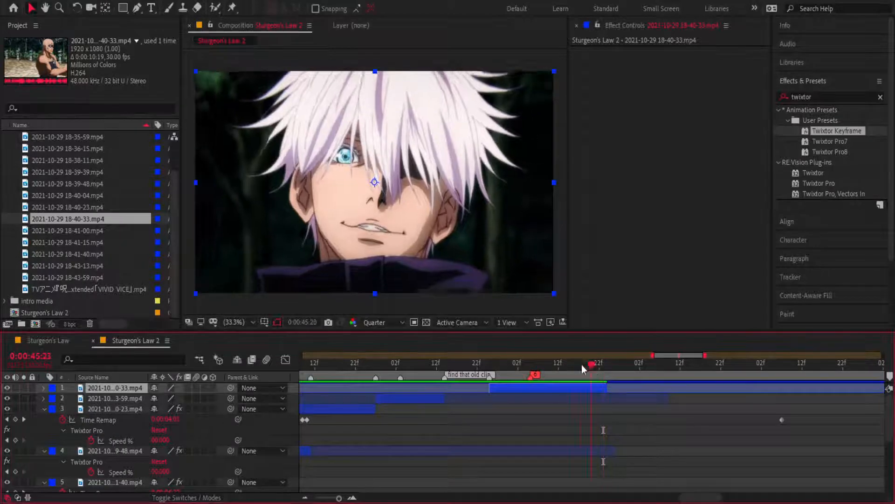
pyautogui.press('space')
pyautogui.moveTo(543, 367); pyautogui.dragTo(367, 365)
pyautogui.press('space')
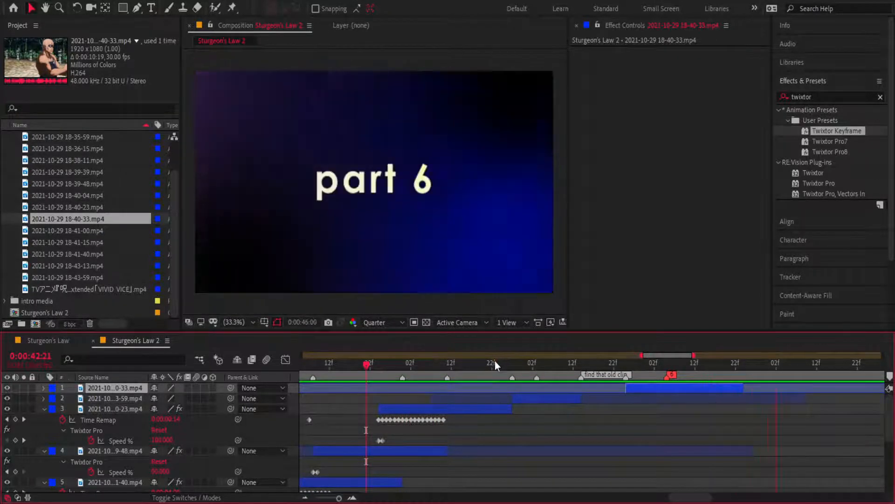
# - Apply the Twixtor Pro7 preset to the 18-43-59 layer at 0:00:43:27 and preview the clip
pyautogui.click(512, 365)
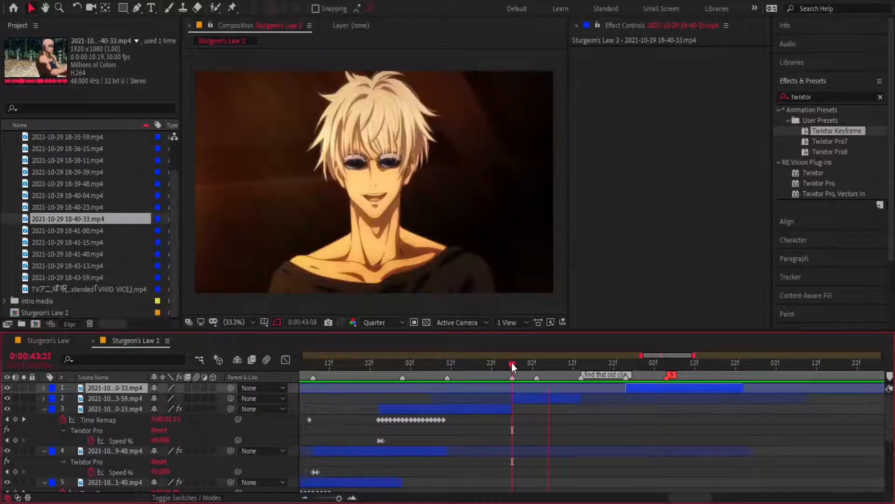
pyautogui.click(526, 397)
pyautogui.click(830, 141)
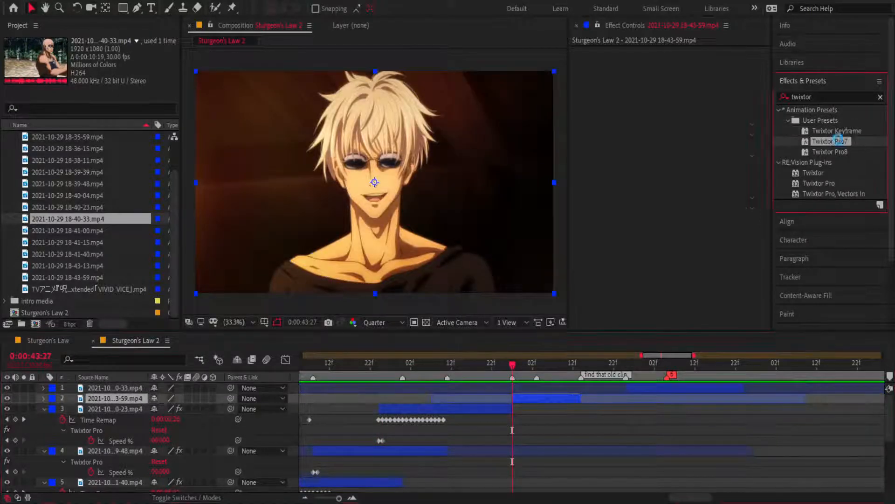
pyautogui.doubleClick(835, 141)
pyautogui.press('space')
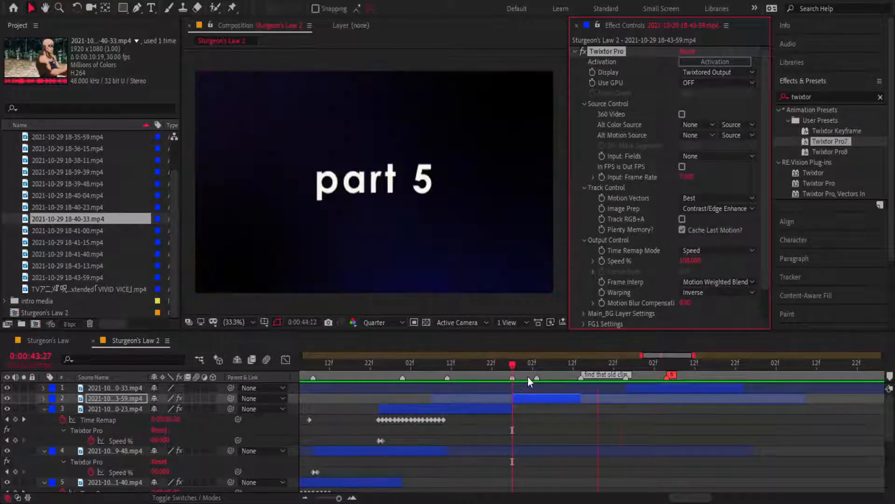
pyautogui.press('space')
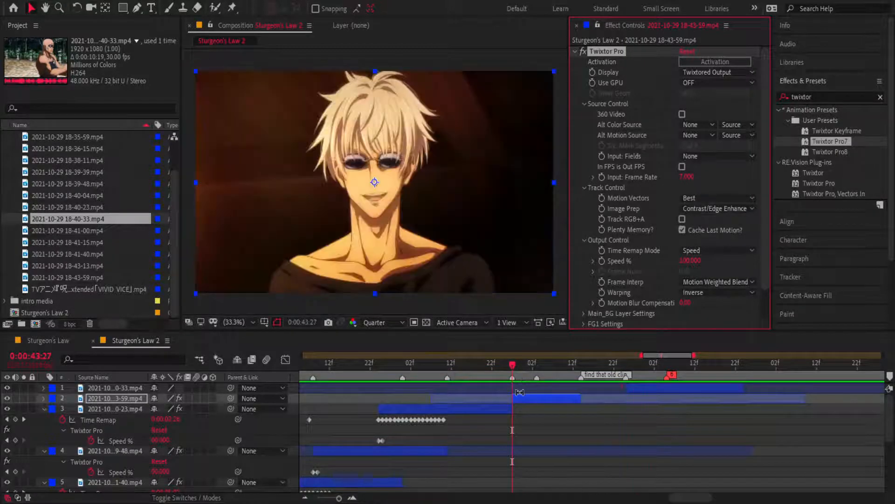
# - Enable time remapping on the 18-40-33 layer and add a Time Remap keyframe at its start, 0:00:44:25
pyautogui.moveTo(519, 365); pyautogui.dragTo(626, 371)
pyautogui.click(635, 387)
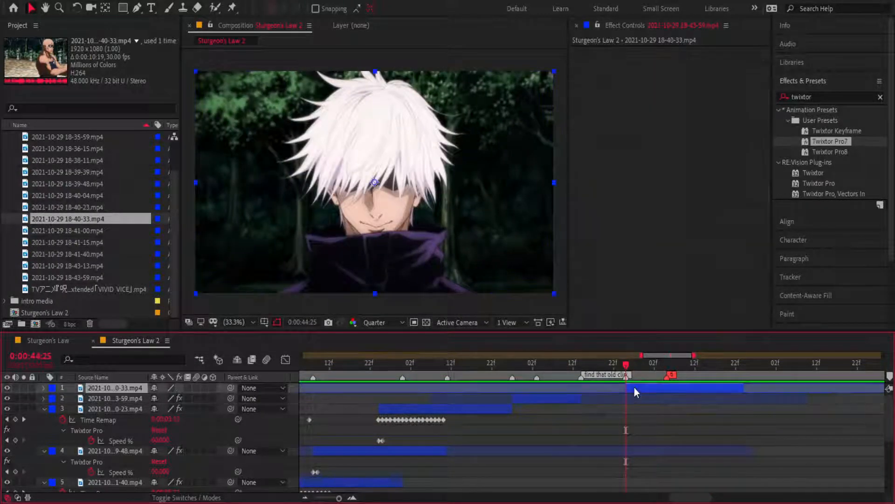
pyautogui.hotkey('ctrl', 'alt', 't')
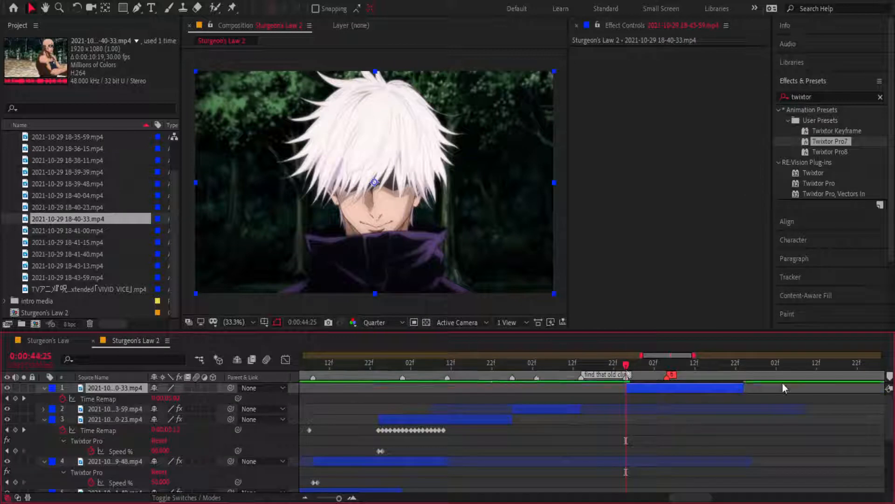
pyautogui.click(15, 400)
# - Add Time Remap keyframes to the 18-40-33 layer at its first drawing changes, 0:00:44:28, 0:00:45:01 and 0:00:45:03
pyautogui.press('pagedown')
pyautogui.press('pagedown')
pyautogui.press('pagedown')
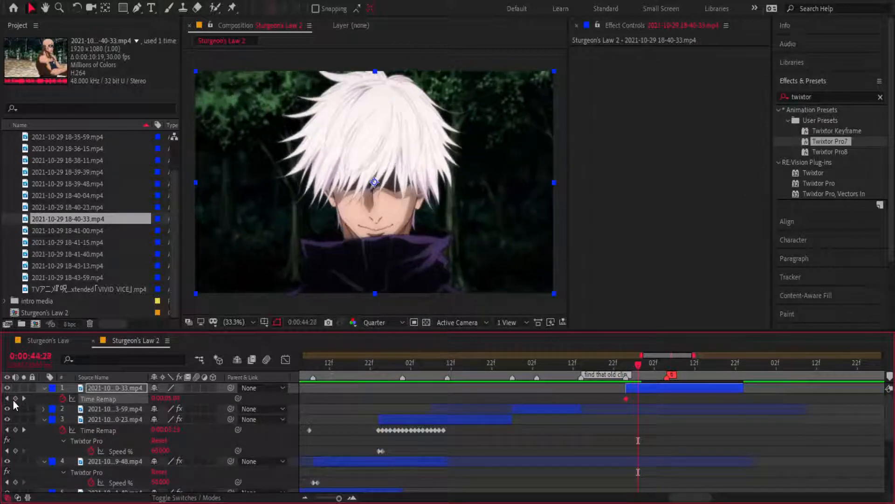
pyautogui.click(14, 399)
pyautogui.press('pagedown')
pyautogui.click(15, 399)
pyautogui.press('pagedown')
pyautogui.press('pagedown')
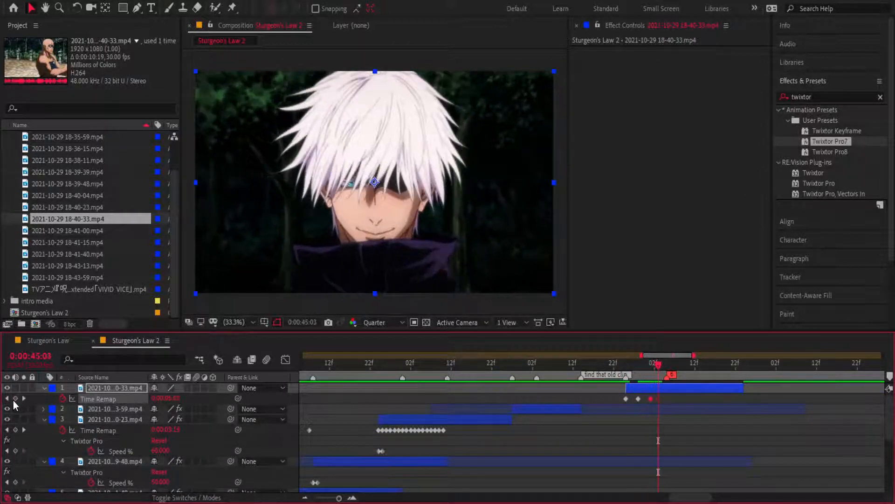
pyautogui.click(15, 399)
# - Continue adding Time Remap keyframes to the 18-40-33 layer at each drawing change from 0:00:45:06 through 0:00:45:14
pyautogui.press('pagedown')
pyautogui.press('pagedown')
pyautogui.press('pagedown')
pyautogui.press('pagedown')
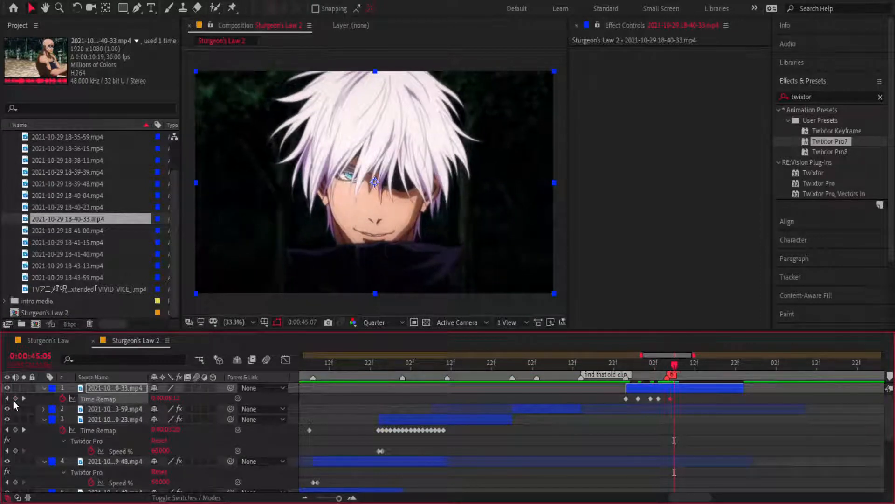
pyautogui.click(14, 399)
pyautogui.press('pagedown')
pyautogui.press('pagedown')
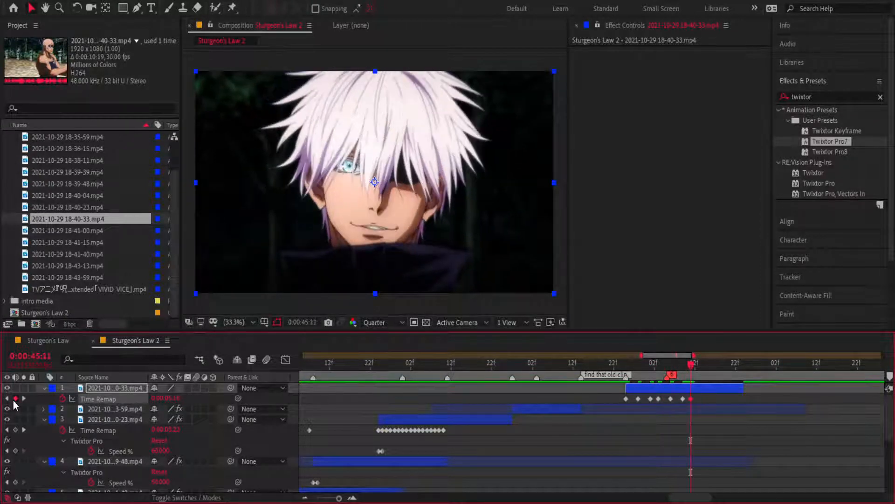
pyautogui.press('pagedown')
pyautogui.press('pagedown')
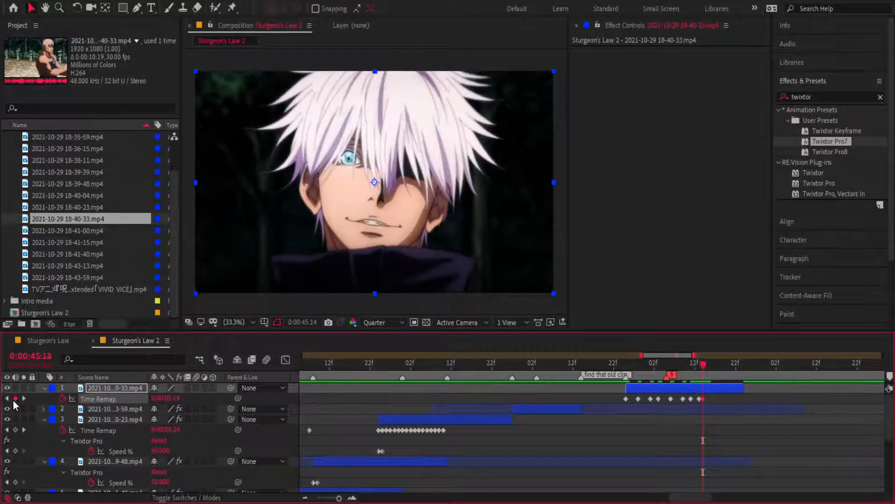
# - Add a Time Remap keyframe to the 18-40-33 layer at 0:00:45:17 and check the remaining frames for drawing changes
pyautogui.press('pagedown')
pyautogui.press('pagedown')
pyautogui.press('pagedown')
pyautogui.press('pagedown')
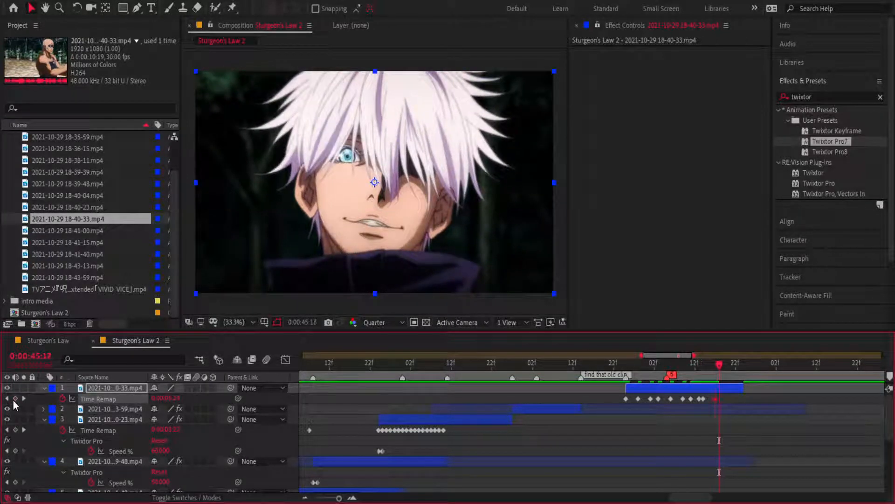
pyautogui.press('pagedown')
pyautogui.press('pagedown')
pyautogui.press('pagedown')
pyautogui.press('pagedown')
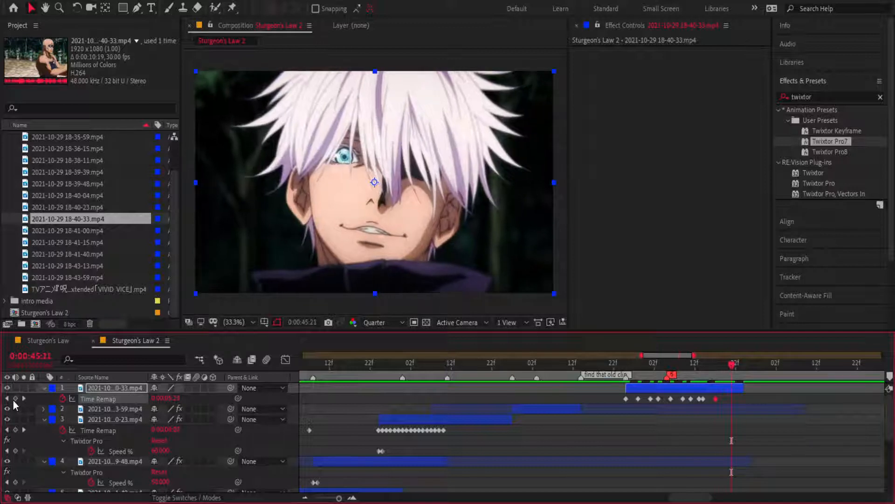
pyautogui.press('pagedown')
pyautogui.press('pageup')
pyautogui.press('pageup')
pyautogui.press('pageup')
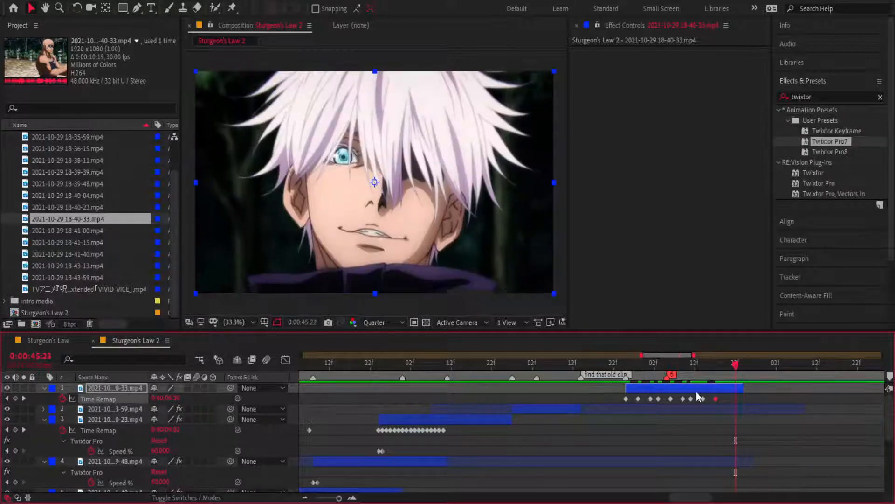
# - Move the first Time Remap keyframes of the 18-40-33 layer to consecutive frames from 0:00:44:25 through 0:00:45:01
pyautogui.click(354, 492)
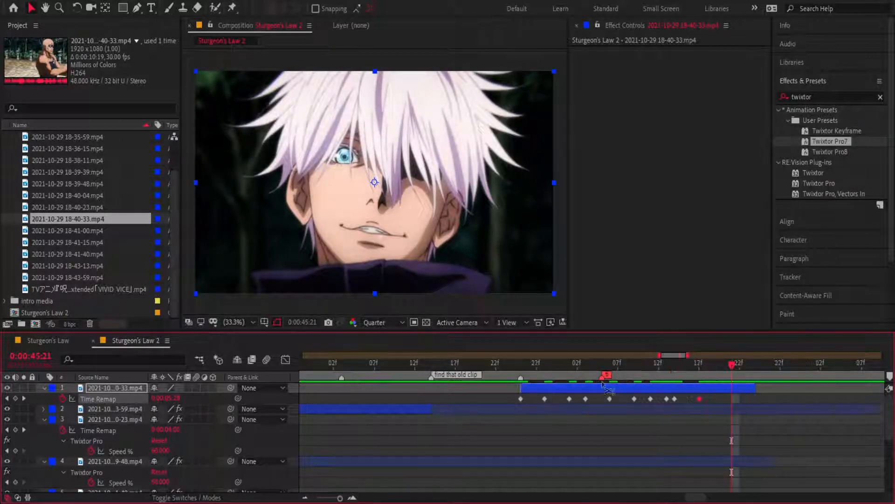
pyautogui.moveTo(544, 400)
pyautogui.mouseDown()
pyautogui.moveTo(527, 400)
pyautogui.moveTo(553, 400)
pyautogui.mouseUp()
pyautogui.moveTo(634, 399); pyautogui.dragTo(568, 400)
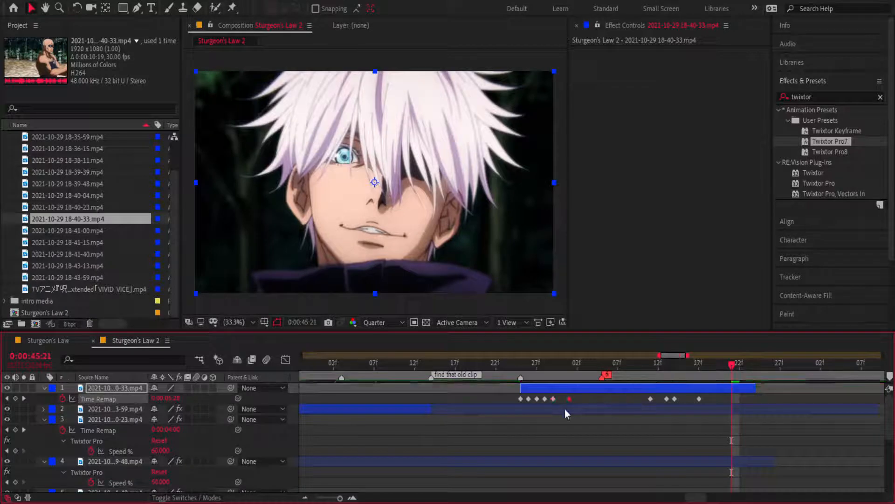
pyautogui.moveTo(648, 400); pyautogui.dragTo(601, 400)
pyautogui.click(569, 411)
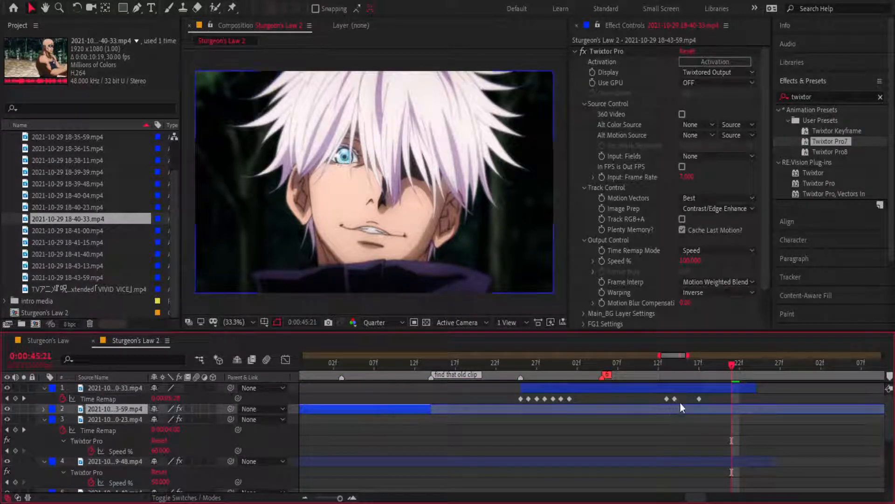
pyautogui.click(649, 398)
pyautogui.hotkey('ctrl', 'z')
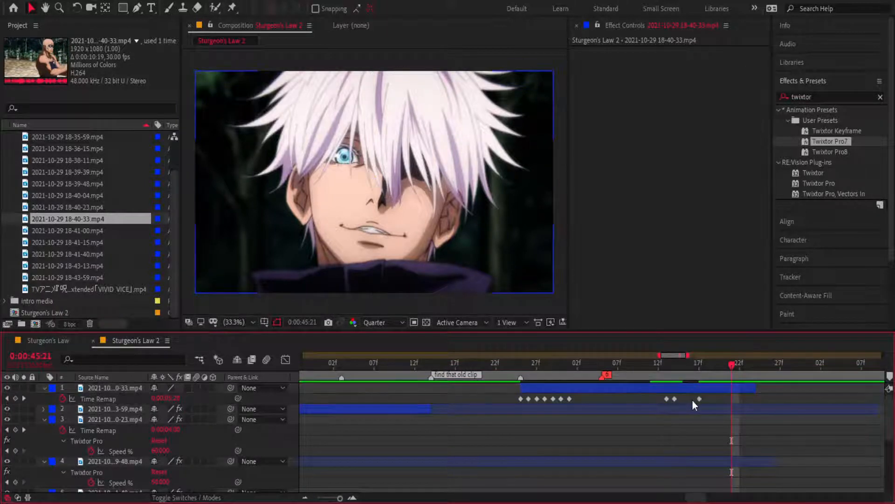
# - Move the last three Time Remap keyframes of the 18-40-33 layer to consecutive frames 0:00:45:02 through 0:00:45:04
pyautogui.click(667, 398)
pyautogui.keyDown('shift'); pyautogui.click(675, 399); pyautogui.keyUp('shift')
pyautogui.moveTo(675, 399); pyautogui.dragTo(617, 405)
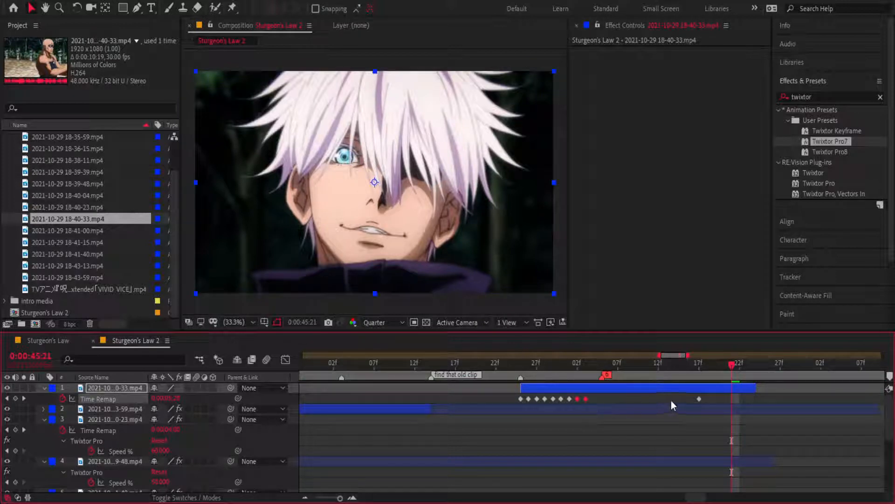
pyautogui.moveTo(699, 399); pyautogui.dragTo(597, 416)
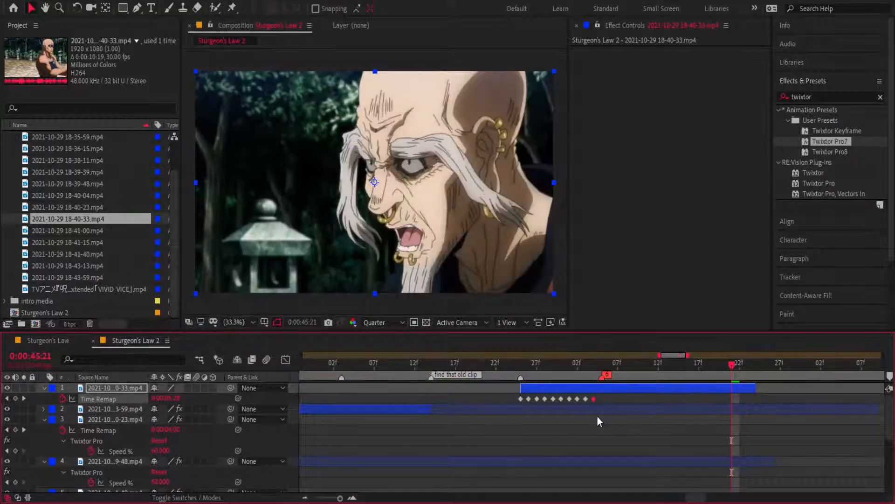
# - Preview the section from 0:00:44:11 and move the 18-40-33 layer earlier to start at 0:00:44:19
pyautogui.moveTo(521, 367); pyautogui.dragTo(409, 371)
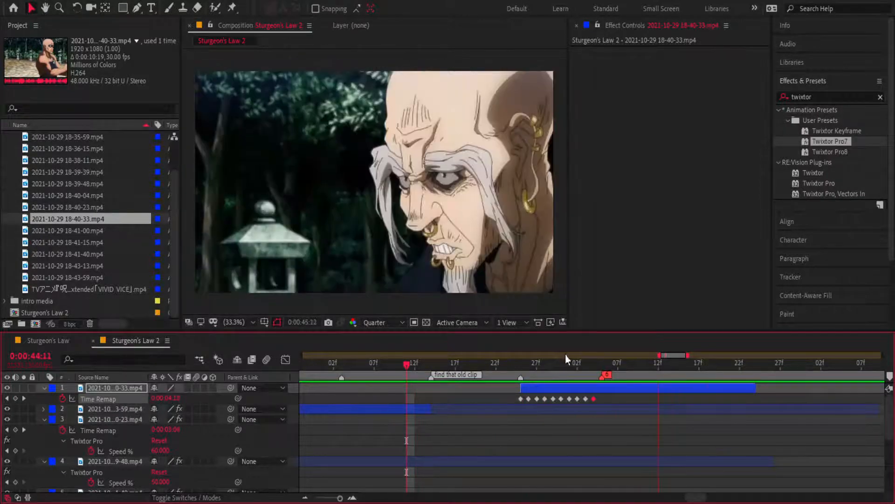
pyautogui.press('space')
pyautogui.press('space')
pyautogui.press('space')
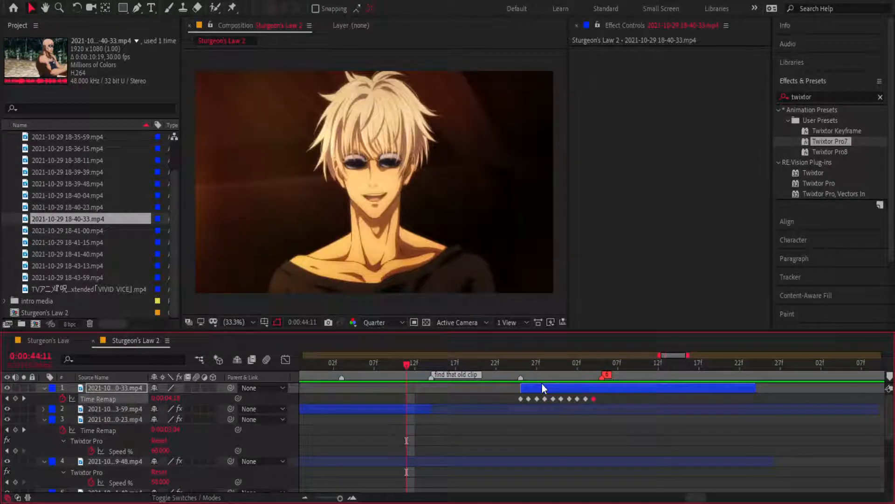
pyautogui.click(552, 387)
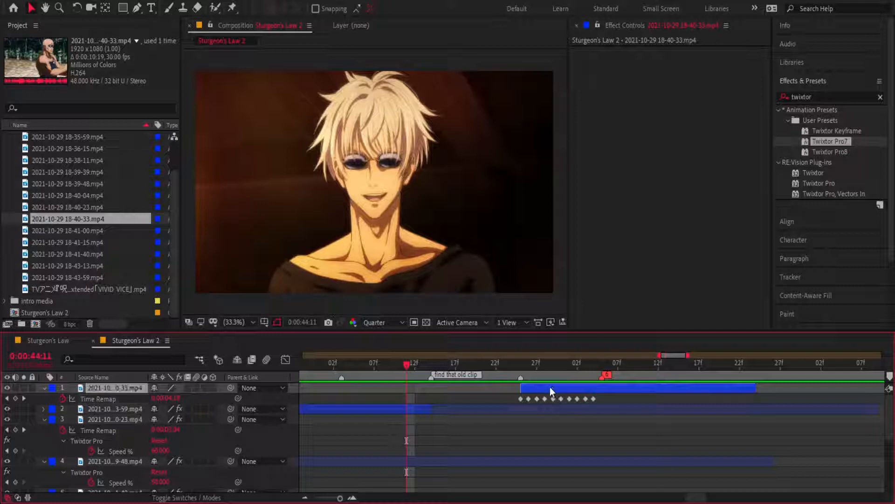
pyautogui.click(431, 363)
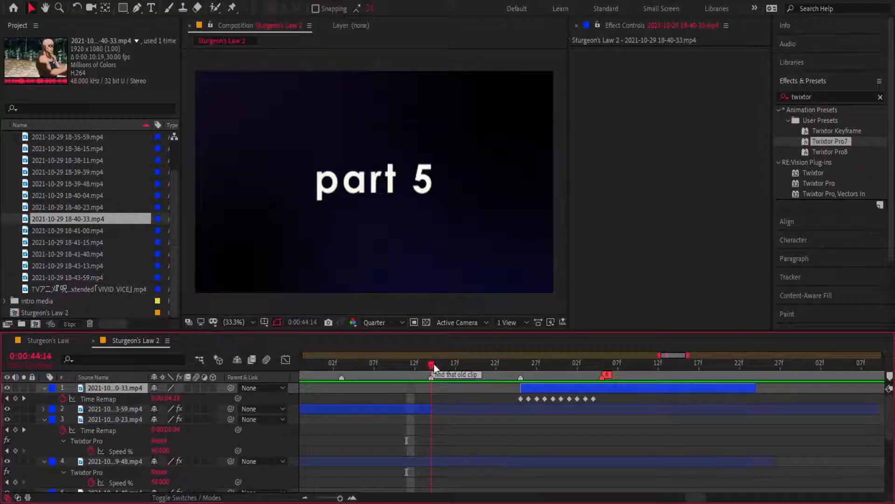
pyautogui.moveTo(425, 366); pyautogui.dragTo(492, 371)
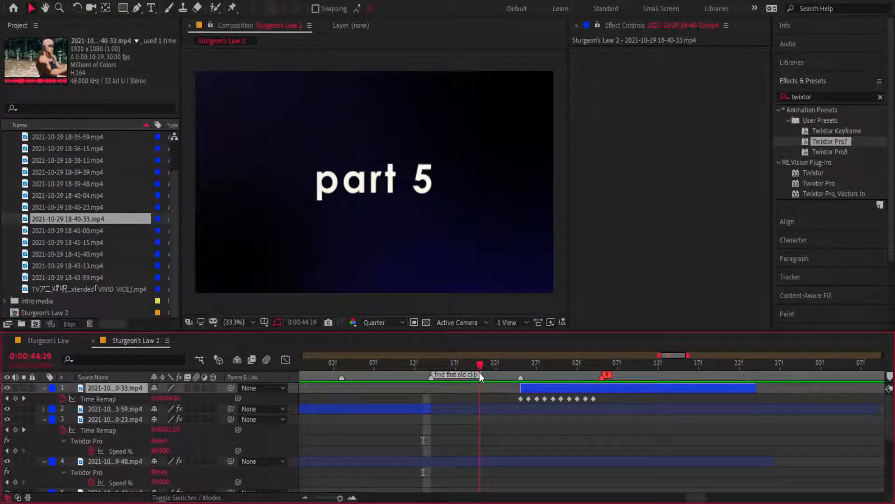
pyautogui.moveTo(533, 387); pyautogui.dragTo(485, 390)
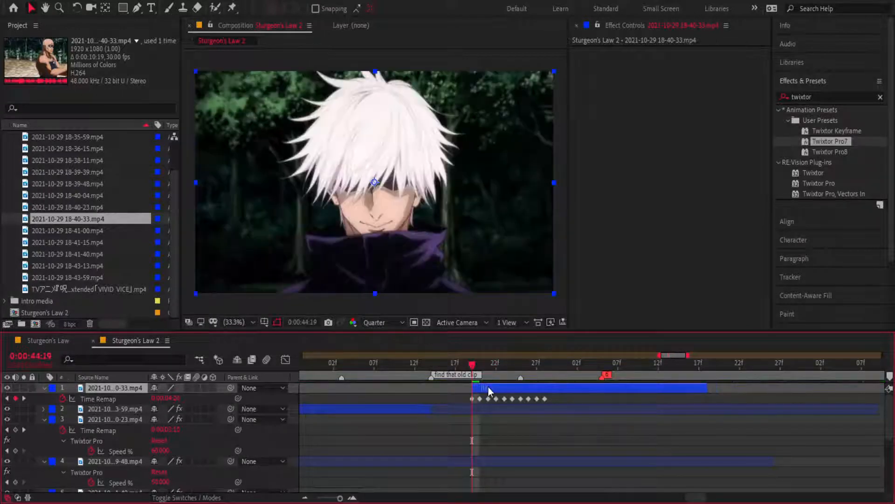
# - Apply the Twixtor Keyframe preset to the 18-40-33 layer and reveal its animated properties
pyautogui.moveTo(837, 130); pyautogui.dragTo(635, 389)
pyautogui.click(621, 418)
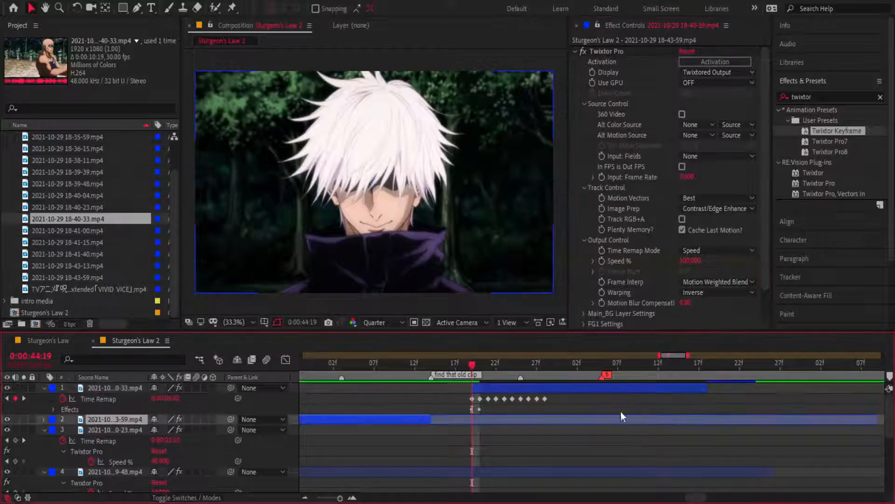
pyautogui.click(598, 391)
pyautogui.press('u')
pyautogui.press('u')
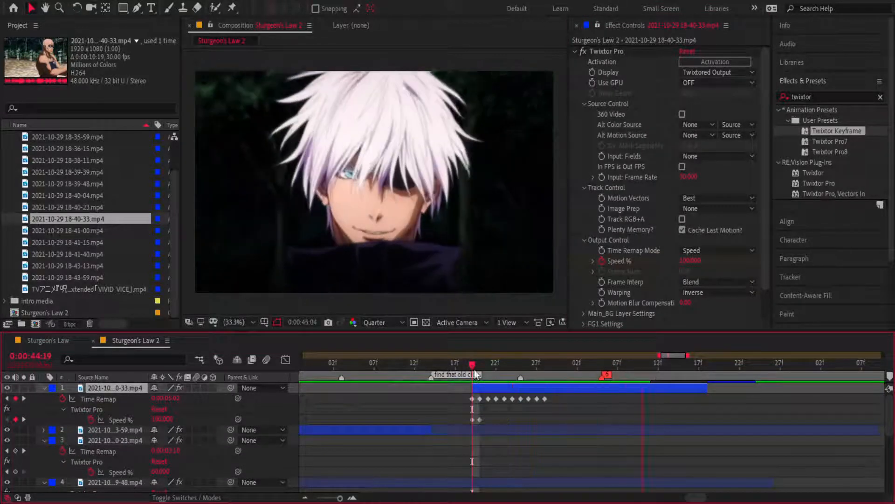
# - Set the Twixtor Pro Speed % of the 18-40-33 layer to 60 at 0:00:44:20
pyautogui.press('pagedown')
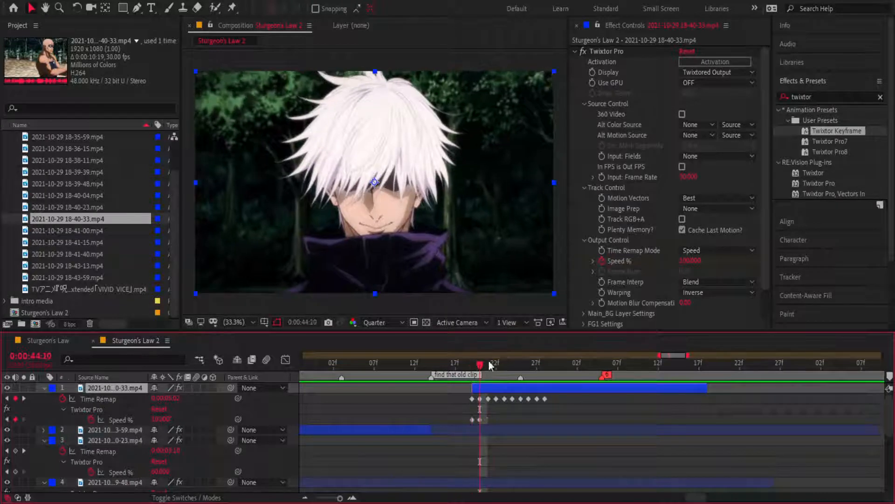
pyautogui.click(693, 260)
pyautogui.press('Return')
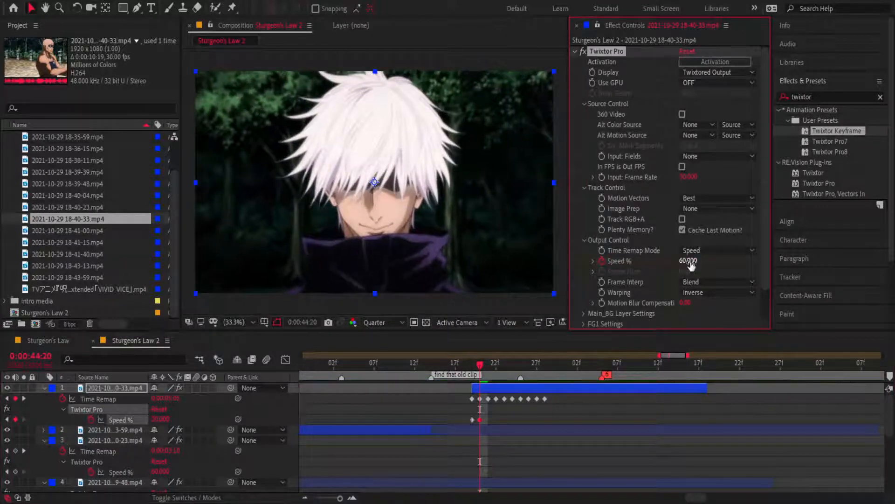
# - Add Speed % keyframes of 60 and 100 to the 18-40-33 layer and place them at 0:00:44:23 and 0:00:44:24
pyautogui.click(479, 375)
pyautogui.moveTo(478, 367); pyautogui.dragTo(514, 366)
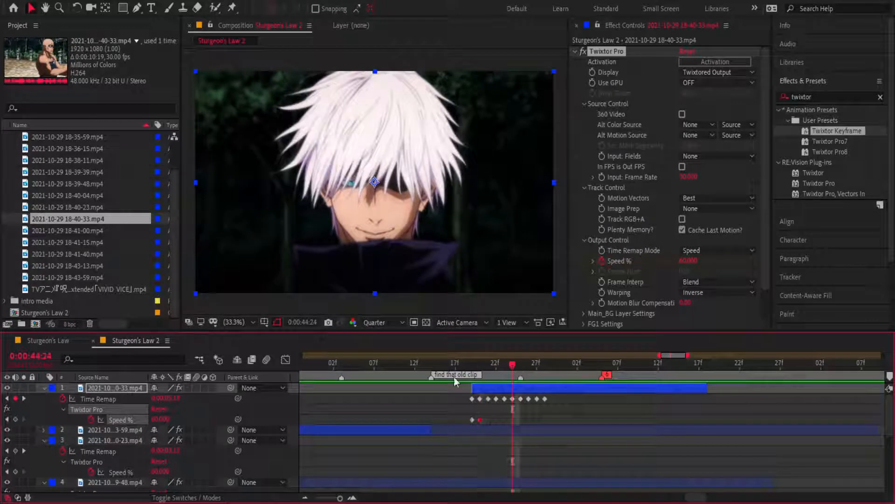
pyautogui.click(521, 364)
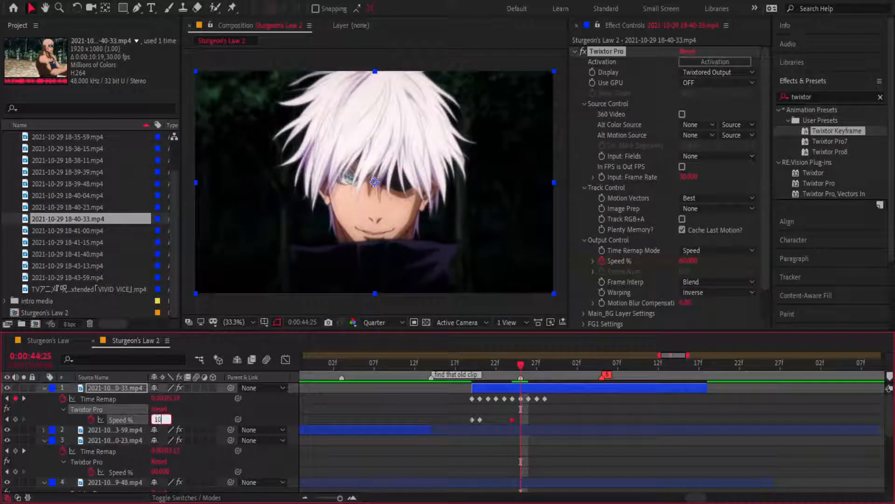
pyautogui.write('0')
pyautogui.press('Return')
pyautogui.moveTo(499, 418)
pyautogui.mouseDown()
pyautogui.moveTo(527, 421)
pyautogui.moveTo(504, 419)
pyautogui.mouseUp()
pyautogui.moveTo(503, 419)
pyautogui.mouseDown()
pyautogui.moveTo(525, 421)
pyautogui.moveTo(506, 421)
pyautogui.mouseUp()
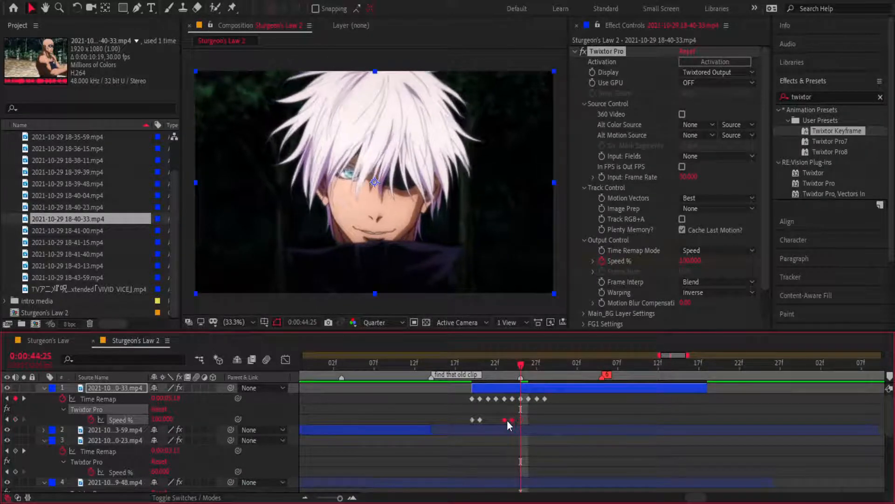
pyautogui.click(511, 410)
# - Add Speed % keyframes of 100 to the 18-40-33 layer at 0:00:44:28 and 0:00:44:29
pyautogui.moveTo(521, 363); pyautogui.dragTo(552, 368)
pyautogui.press('space')
pyautogui.click(15, 420)
pyautogui.click(160, 419)
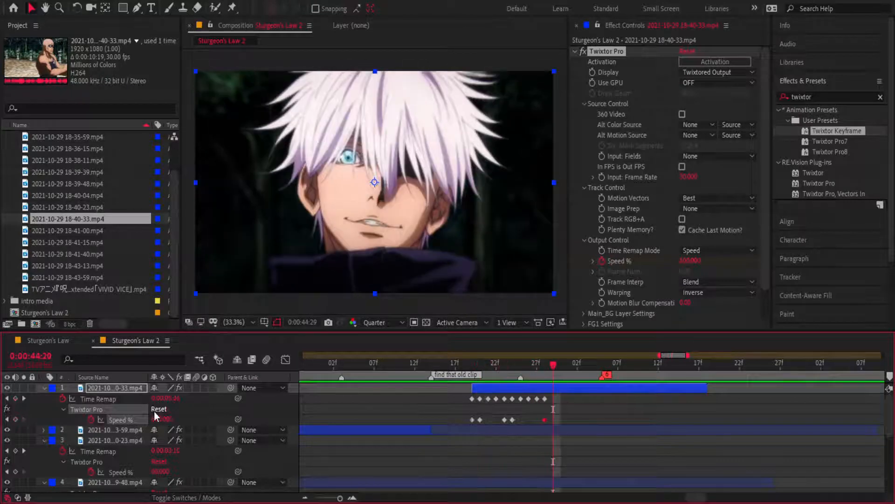
pyautogui.write('100')
pyautogui.press('Return')
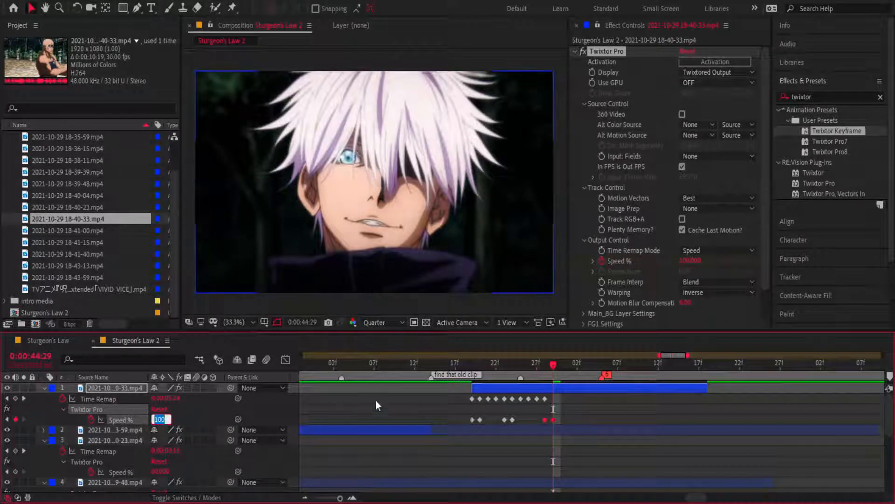
# - Try a Speed % of 50 on the 18-40-33 layer at 0:00:44:29 and preview the motion
pyautogui.click(376, 400)
pyautogui.write('5')
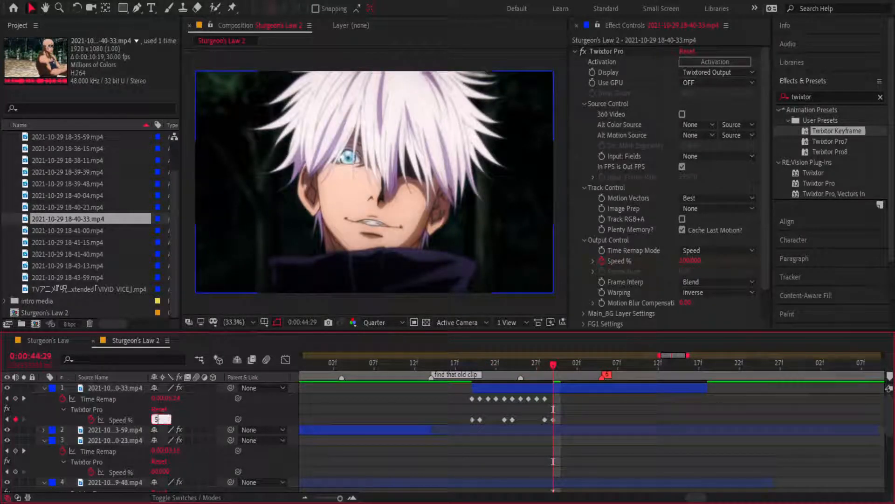
pyautogui.write('0')
pyautogui.press('Return')
pyautogui.press('space')
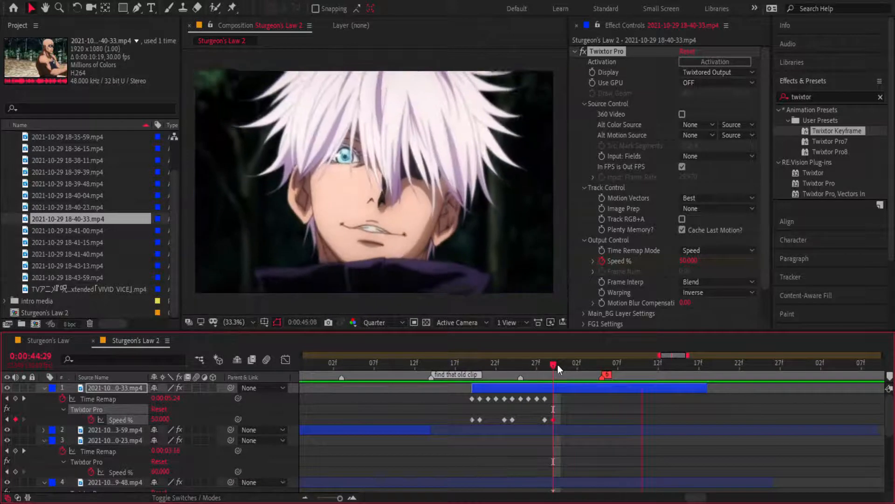
# - Delete the Speed % keyframe at 0:00:44:29 and cut off the 18-40-33 layer at the part 6 marker, 0:00:45:05
pyautogui.moveTo(558, 365); pyautogui.dragTo(517, 365)
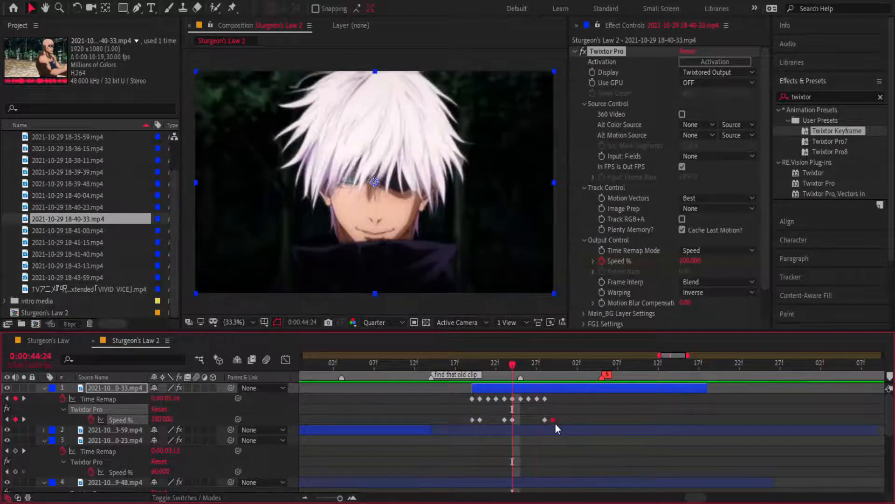
pyautogui.press('Delete')
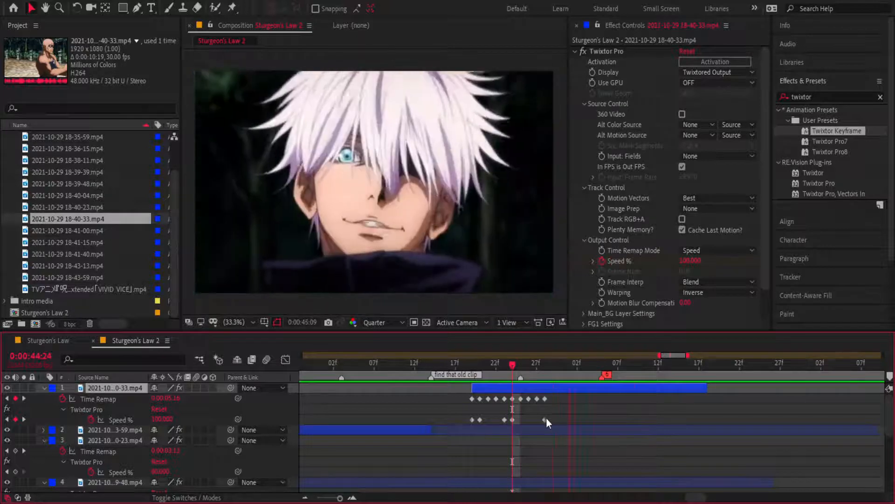
pyautogui.click(602, 364)
pyautogui.hotkey('ctrl', 'shift', 'd')
pyautogui.press('Delete')
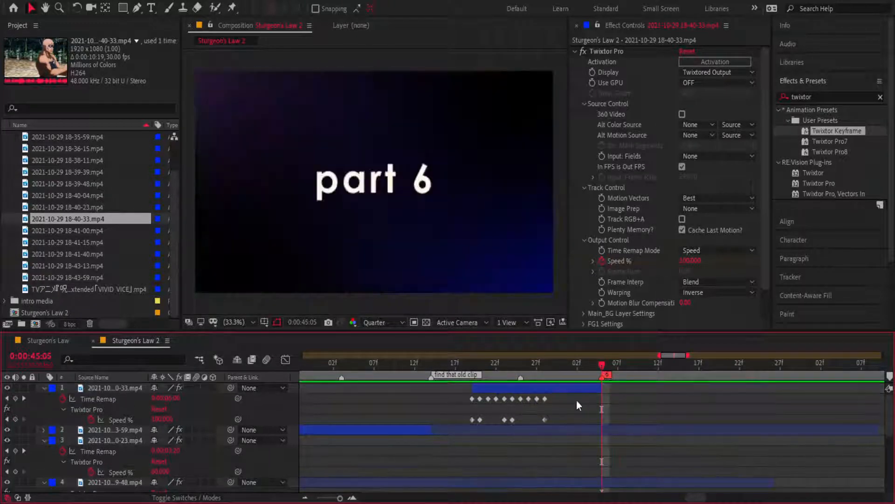
pyautogui.click(453, 366)
pyautogui.press('space')
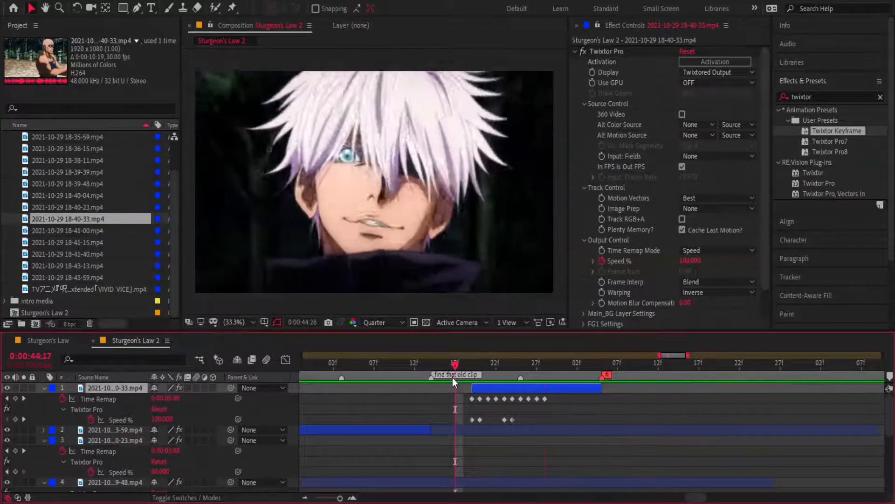
pyautogui.press('space')
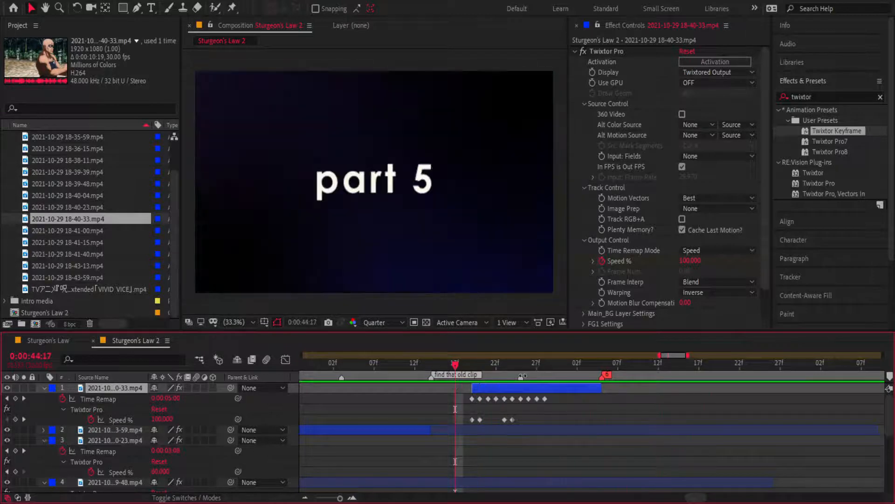
pyautogui.moveTo(455, 363); pyautogui.dragTo(483, 376)
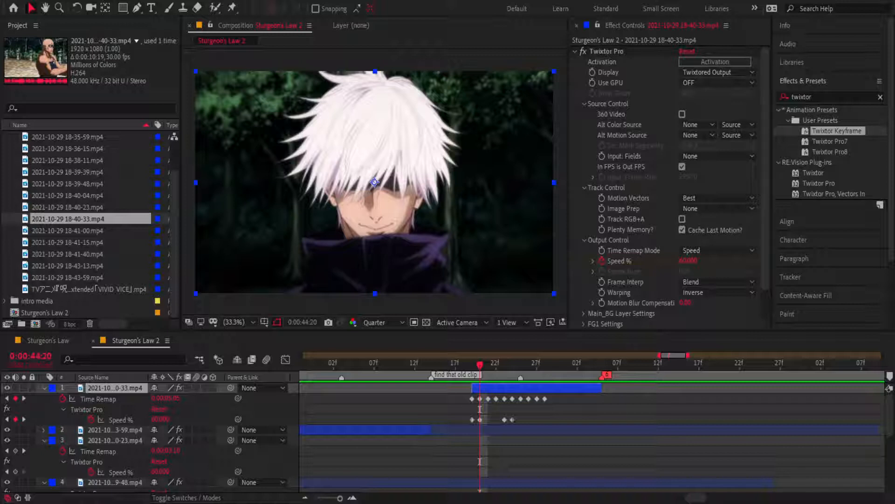
pyautogui.click(396, 368)
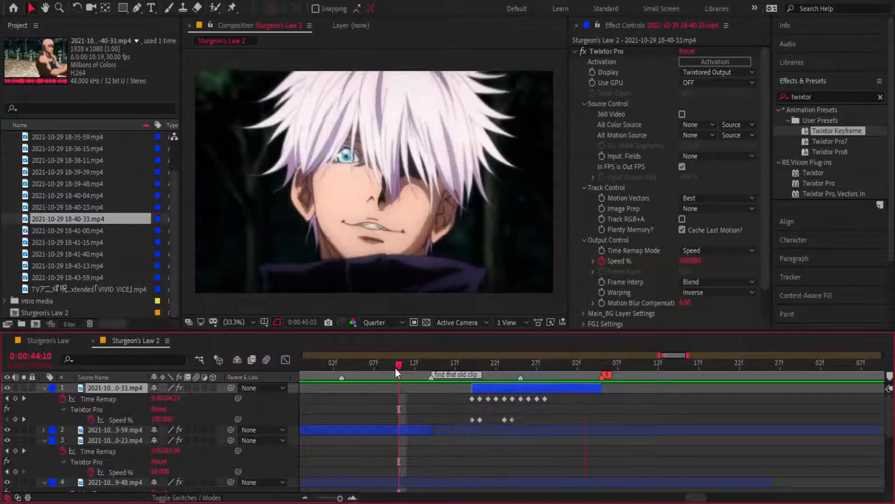
pyautogui.press('space')
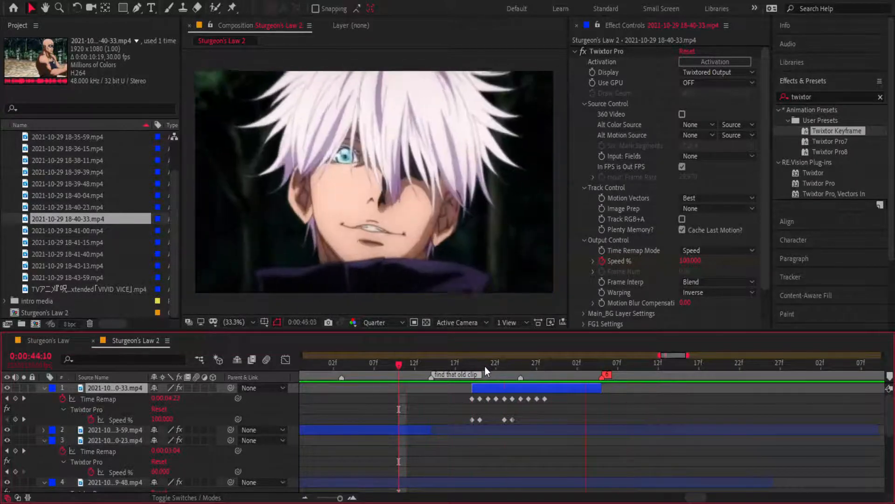
# - Keyframe the top clip's current Twixtor Speed at 0:00:44:28, set it to 60% at 0:00:44:29, and preview the result
pyautogui.moveTo(506, 367); pyautogui.dragTo(543, 382)
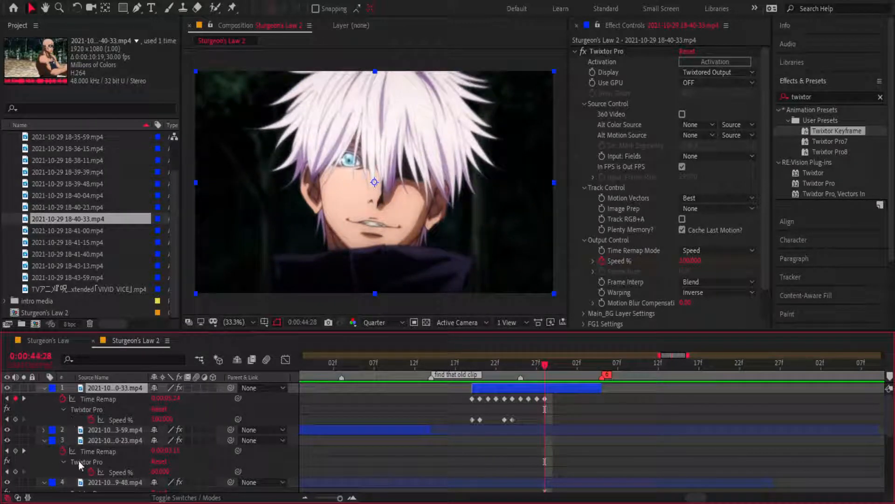
pyautogui.click(15, 418)
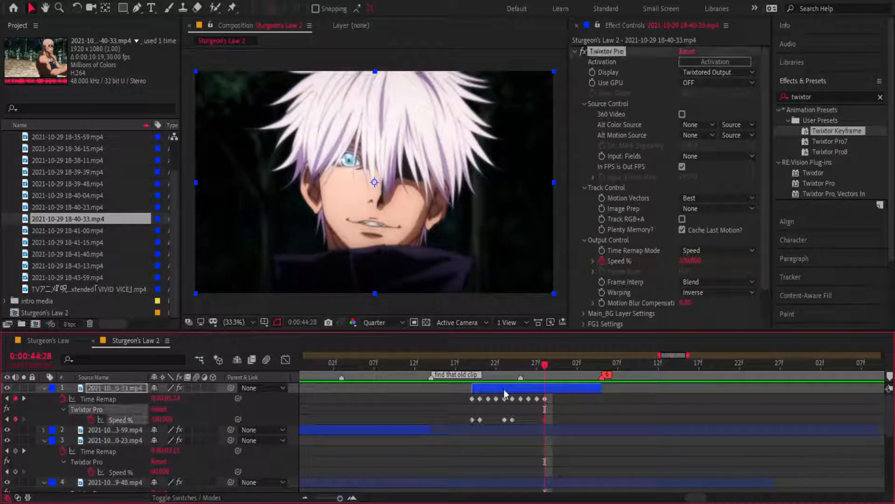
pyautogui.press('pagedown')
pyautogui.click(159, 419)
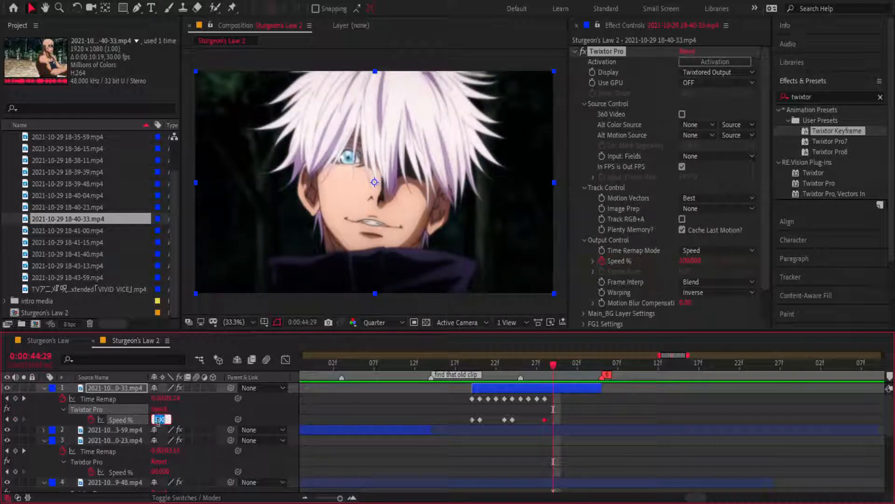
pyautogui.write('60')
pyautogui.press('Return')
pyautogui.moveTo(553, 370); pyautogui.dragTo(486, 368)
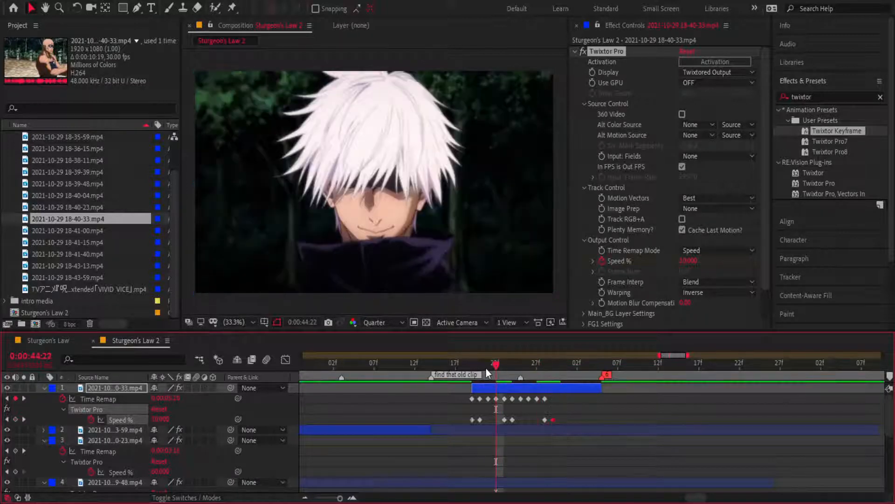
pyautogui.press('space')
pyautogui.press('space')
pyautogui.press('space')
pyautogui.press('space')
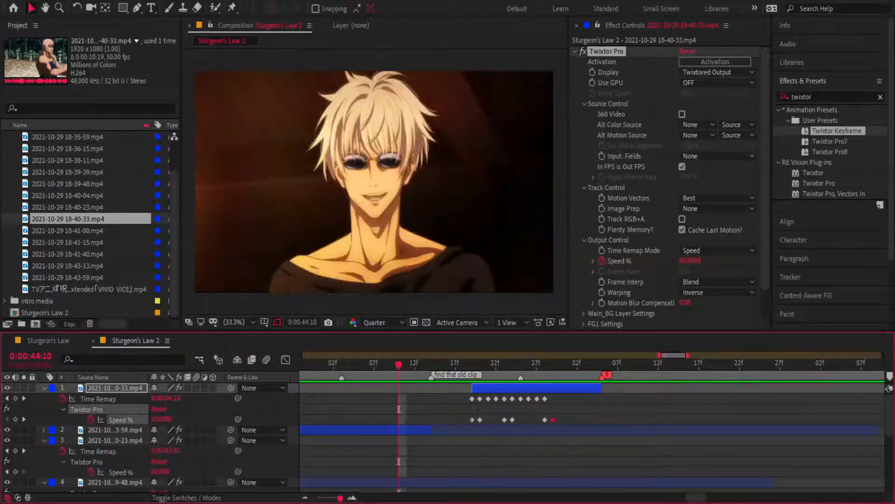
# - Collapse the layers' keyframed properties and precompose the clip on layer 7 as "gojo 1"
pyautogui.moveTo(340, 498); pyautogui.dragTo(329, 498)
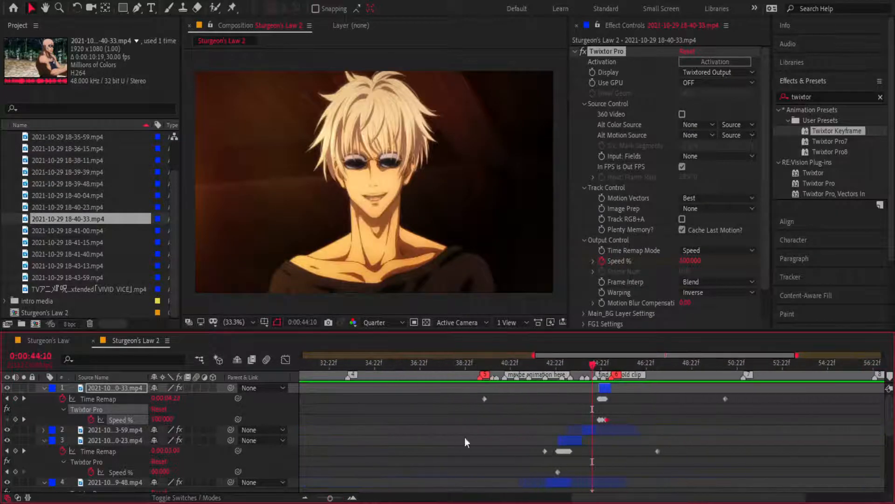
pyautogui.click(582, 400)
pyautogui.press('u')
pyautogui.click(489, 450)
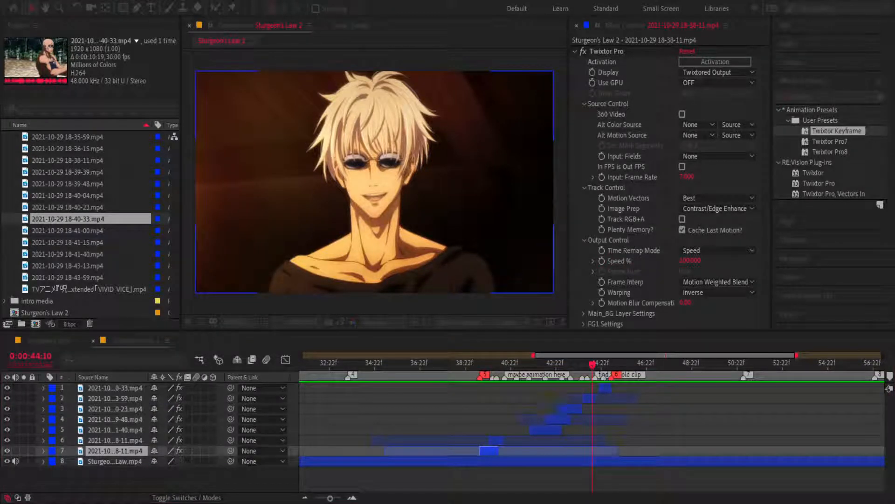
pyautogui.press('Return')
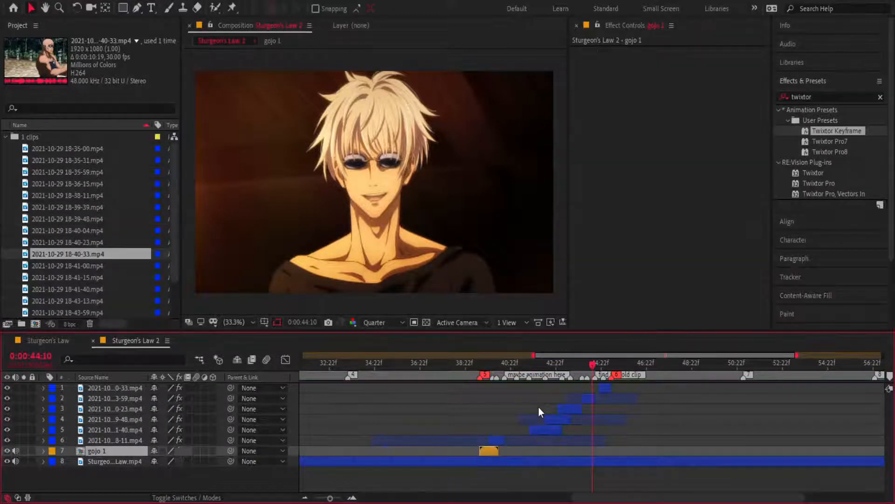
# - Precompose the clips on layers 6 and 5 as "gojo 2" and "gojo 3"
pyautogui.click(501, 440)
pyautogui.hotkey('ctrl', 'shift', 'c')
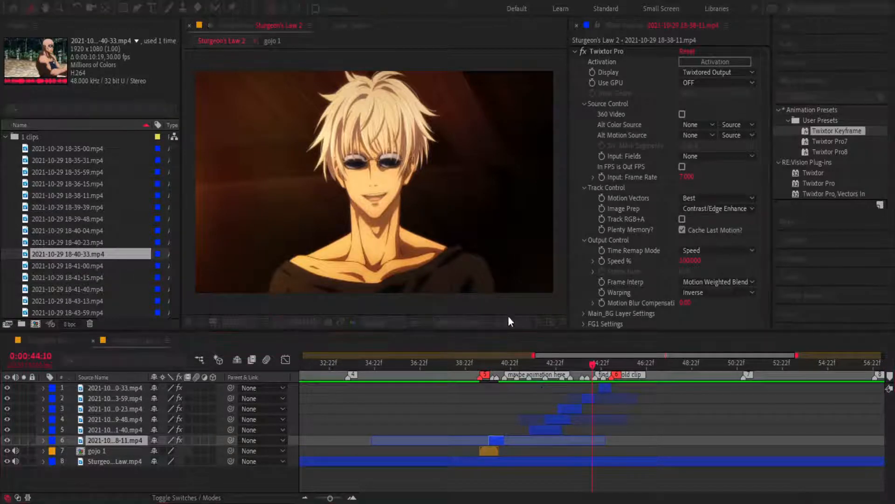
pyautogui.click(473, 323)
pyautogui.click(543, 428)
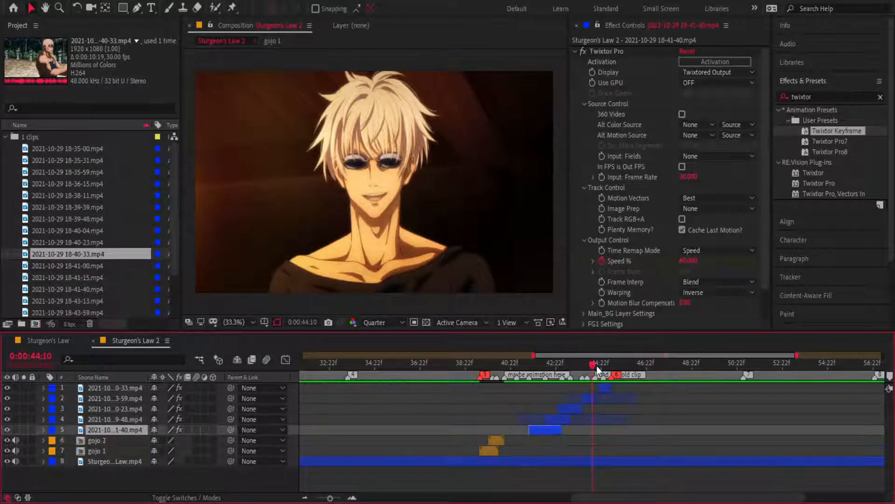
pyautogui.hotkey('ctrl', 'shift', 'c')
pyautogui.click(472, 330)
# - Precompose the clips on layers 4 and 3 as "gojo 4" and "gojo 5"
pyautogui.click(559, 417)
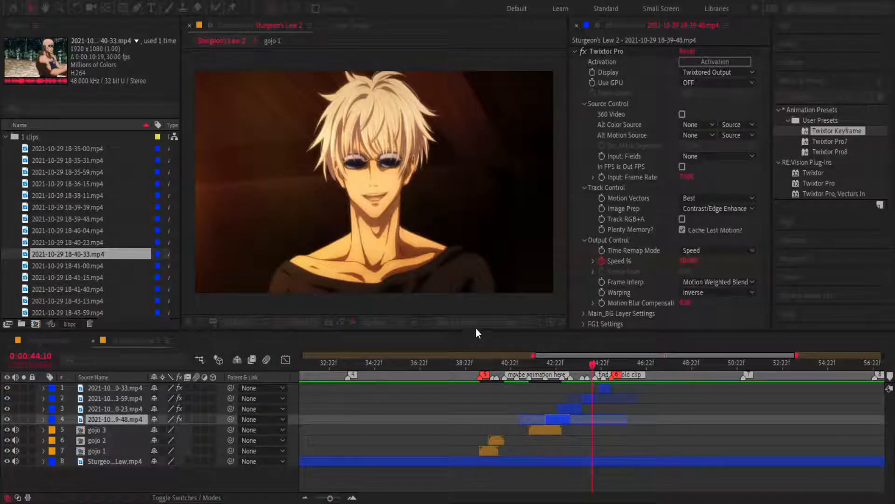
pyautogui.click(476, 328)
pyautogui.click(568, 408)
pyautogui.hotkey('ctrl', 'shift', 'c')
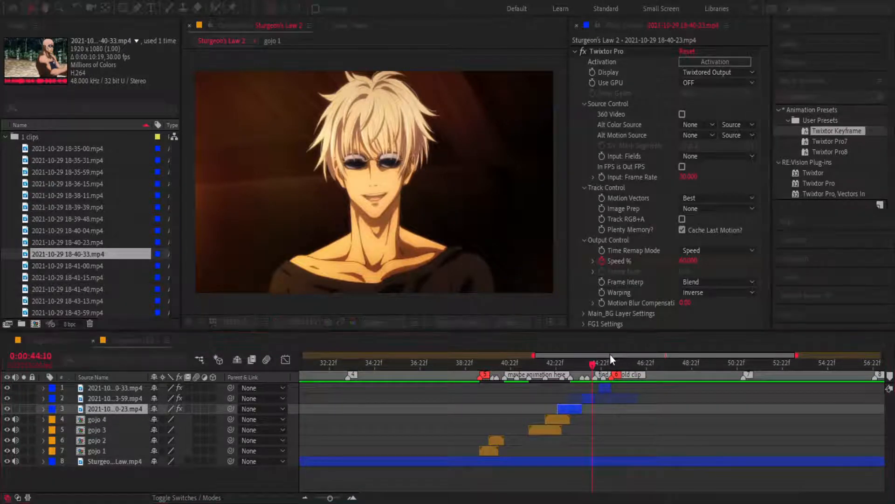
pyautogui.click(466, 330)
# - Precompose the clips on layers 2 and 1 as "gojo 6" and "gojo 7"
pyautogui.click(586, 399)
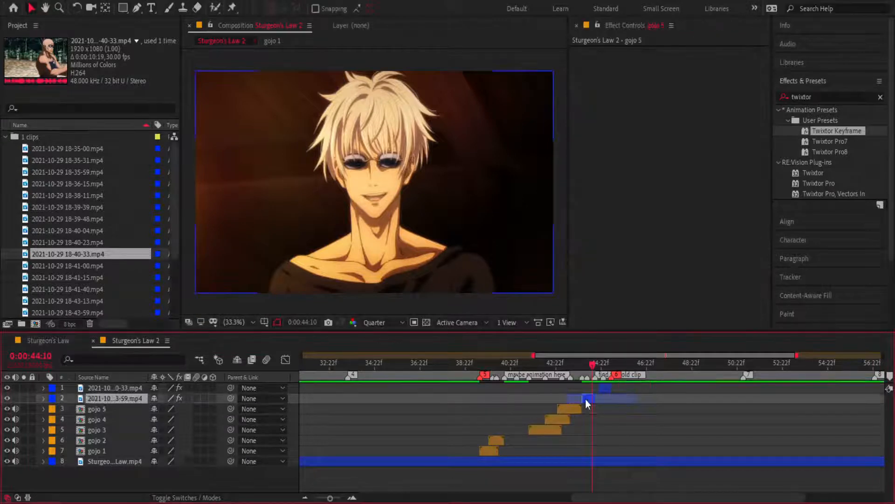
pyautogui.click(496, 343)
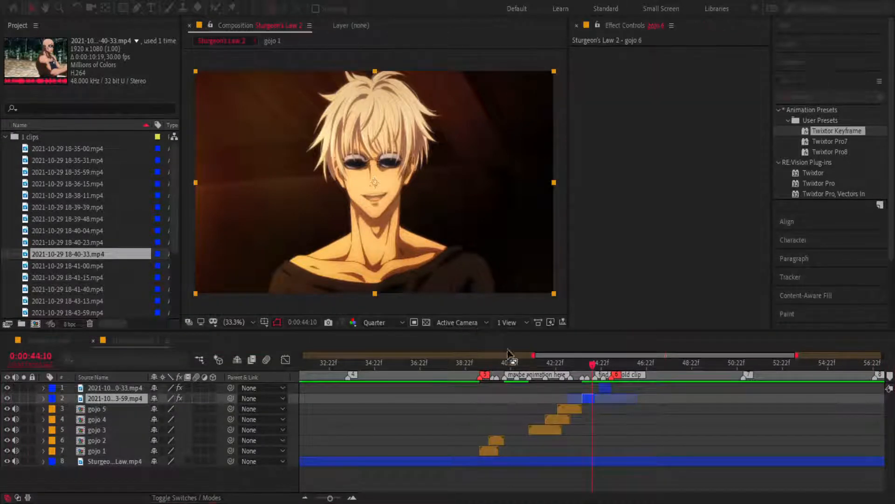
pyautogui.click(604, 389)
pyautogui.hotkey('ctrl', 'shift', 'c')
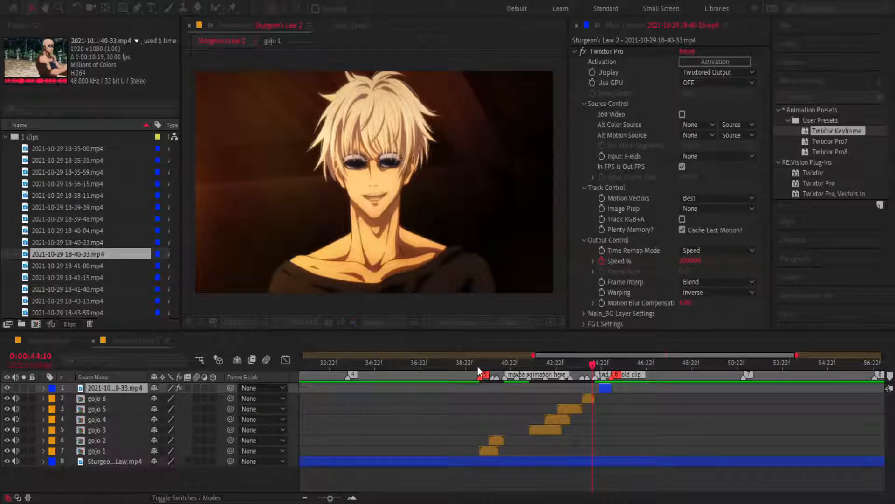
pyautogui.click(469, 324)
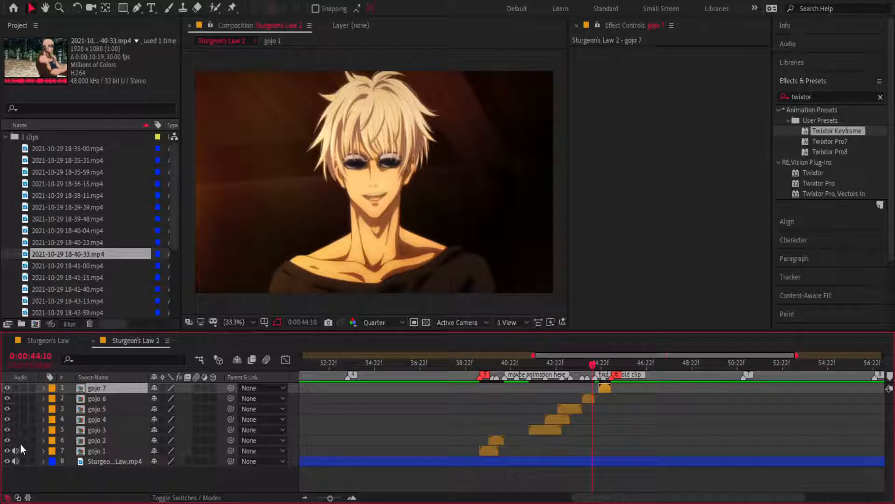
# - Turn on motion blur for all seven gojo precomps, from gojo 1 to gojo 7
pyautogui.click(95, 448)
pyautogui.keyDown('shift'); pyautogui.click(121, 389); pyautogui.keyUp('shift')
pyautogui.click(197, 393)
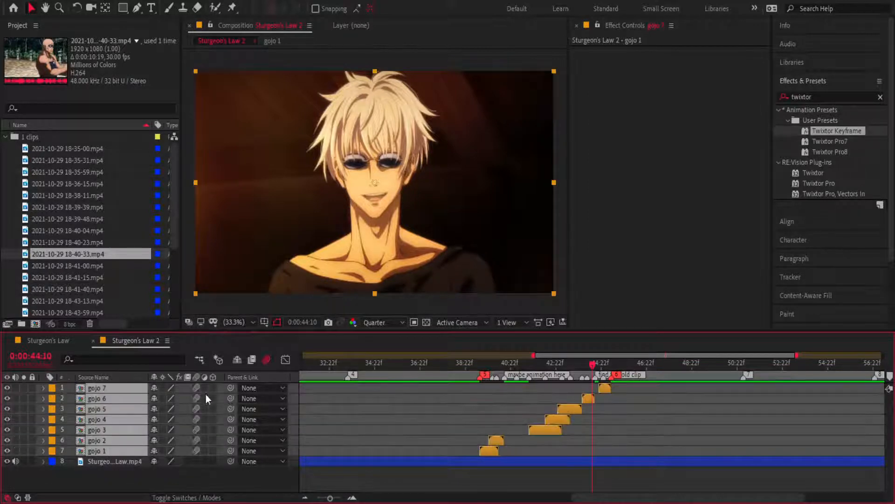
pyautogui.click(524, 408)
# - Play back the sequence from marker 5 at about 0:00:39:11 to review the gojo clips against the music
pyautogui.moveTo(578, 367); pyautogui.dragTo(483, 376)
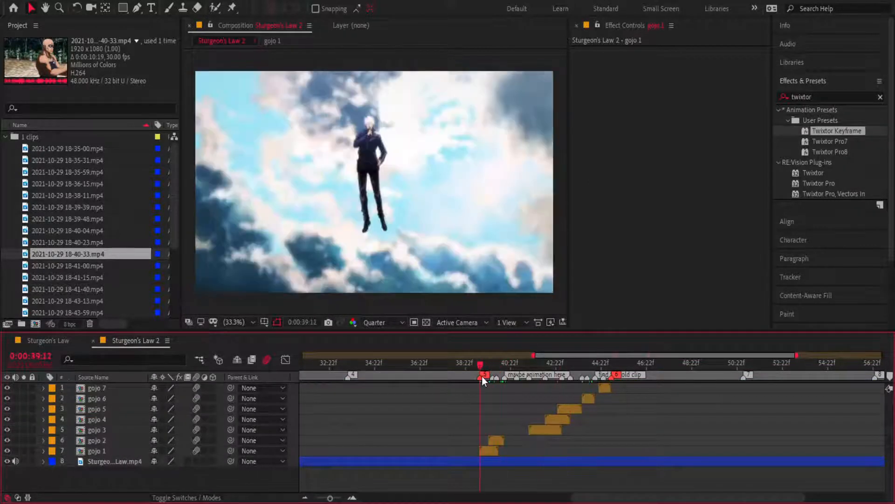
pyautogui.press('space')
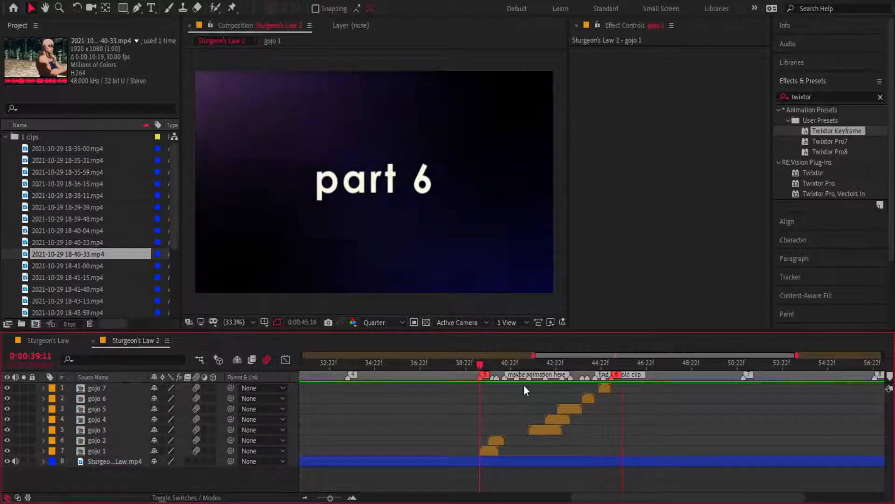
pyautogui.click(352, 497)
pyautogui.click(352, 498)
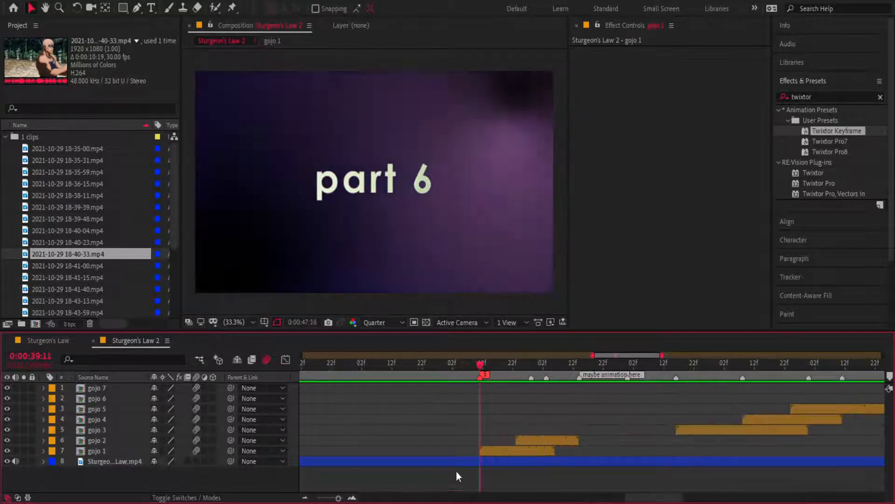
pyautogui.click(480, 365)
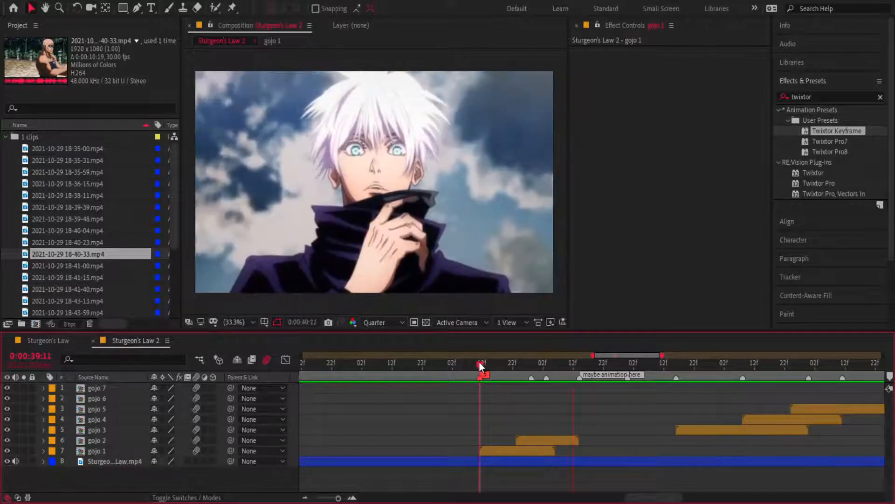
pyautogui.moveTo(481, 365)
pyautogui.mouseDown()
pyautogui.moveTo(378, 386)
pyautogui.moveTo(481, 374)
pyautogui.mouseUp()
# - Add two null objects above gojo 1 trimmed to its length, parenting gojo 1 to the lower null and that null to the upper
pyautogui.click(508, 453)
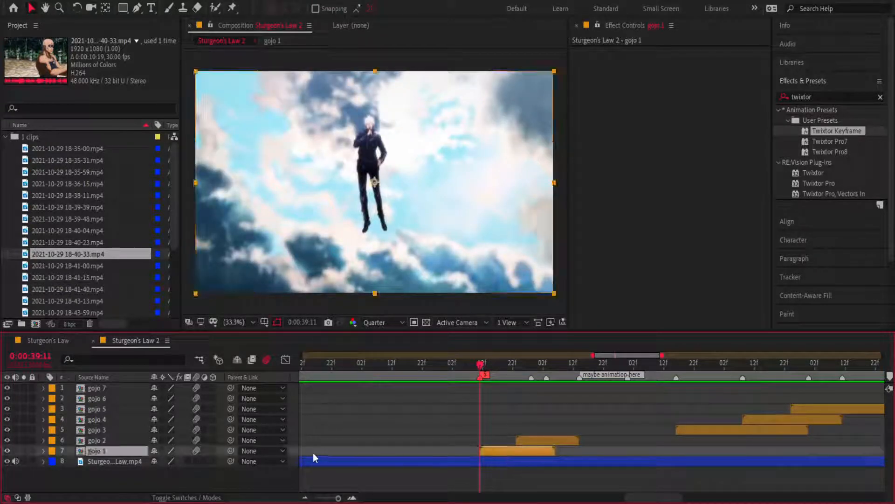
pyautogui.hotkey('ctrl', 'alt', 'shift', 'y')
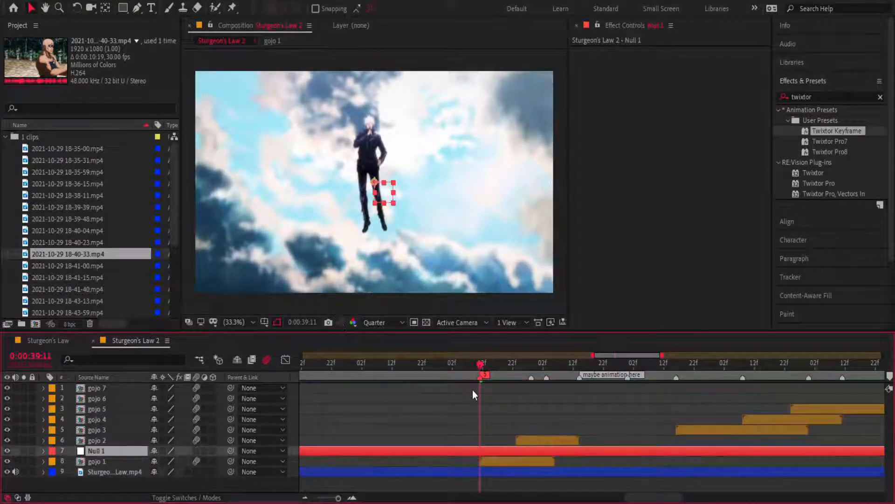
pyautogui.moveTo(484, 450); pyautogui.dragTo(546, 449)
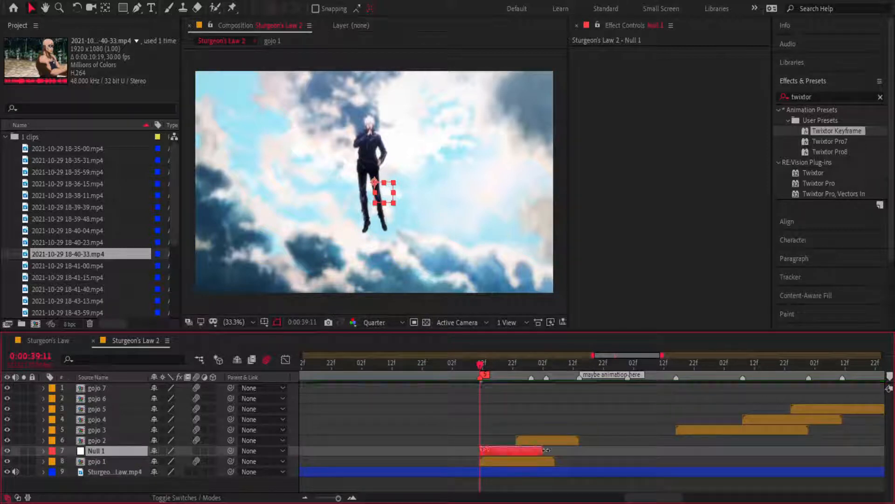
pyautogui.hotkey('ctrl', 'd')
pyautogui.click(515, 471)
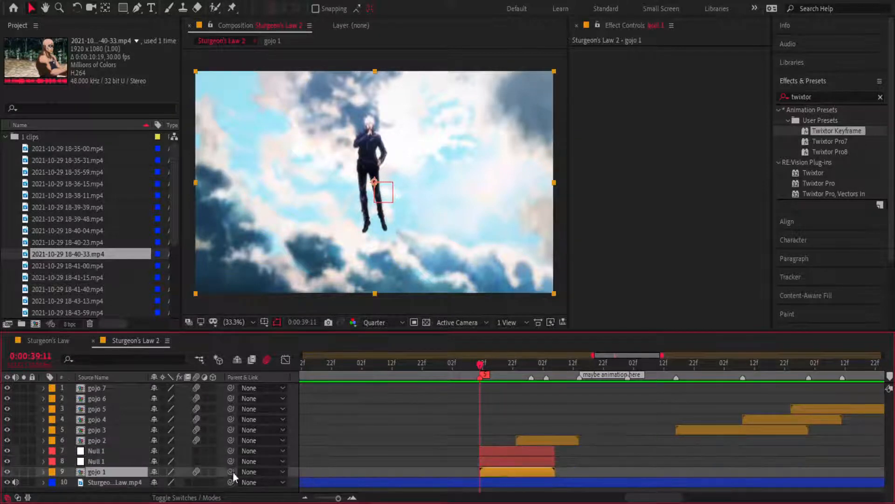
pyautogui.moveTo(231, 471); pyautogui.dragTo(140, 452)
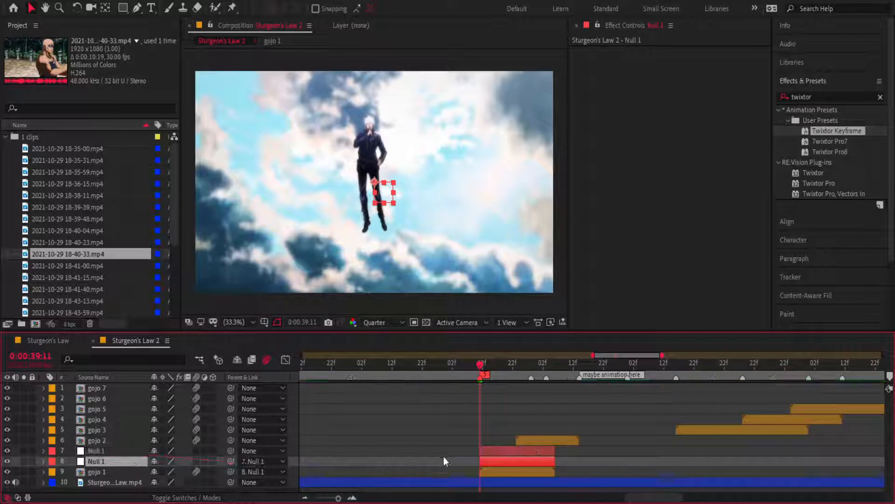
# - Add a Scale keyframe at 100% to the lower null and place it near 0:00:39:25
pyautogui.click(352, 497)
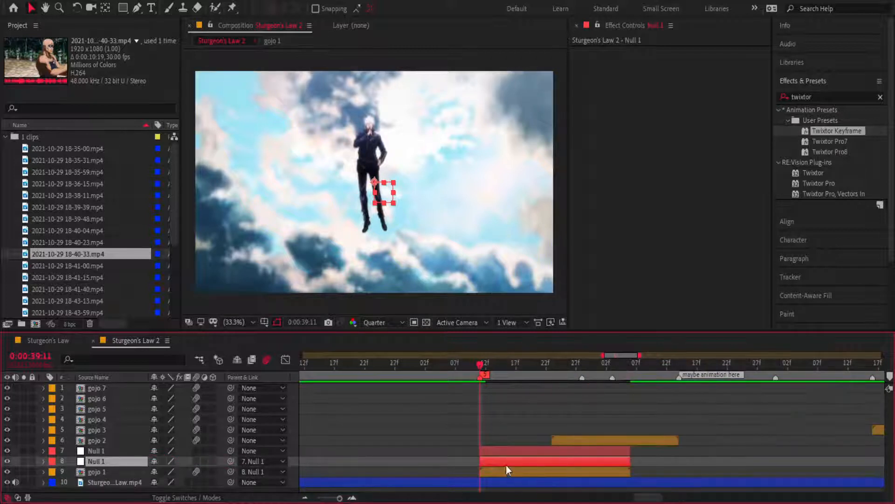
pyautogui.press('s')
pyautogui.click(71, 473)
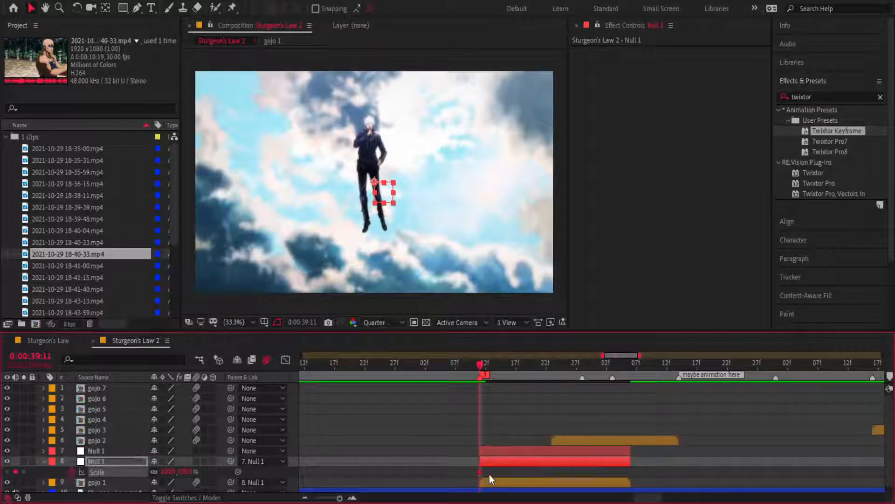
pyautogui.press('space')
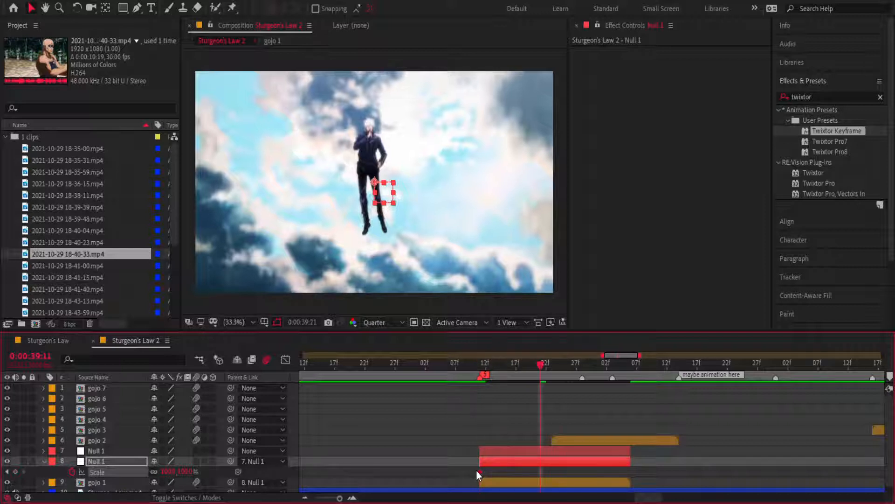
pyautogui.moveTo(483, 472); pyautogui.dragTo(567, 472)
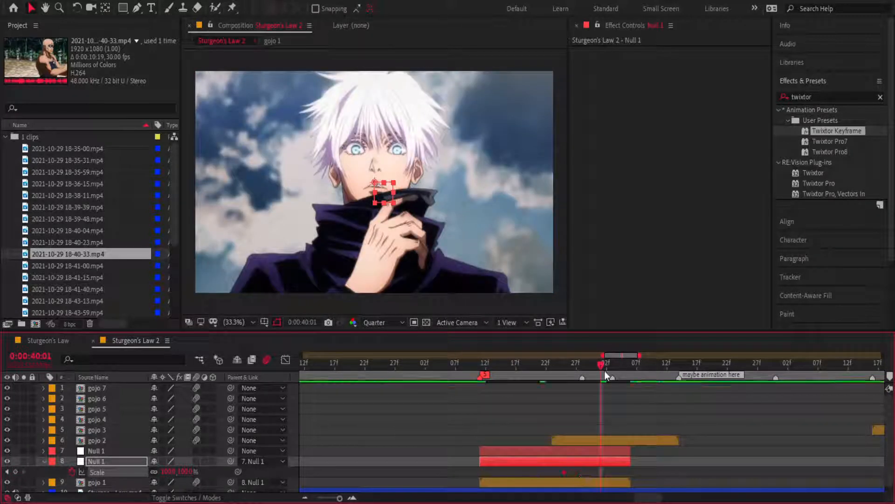
# - Set the lower null's Scale to 650% at its start, 0:00:39:11
pyautogui.click(479, 380)
pyautogui.click(186, 471)
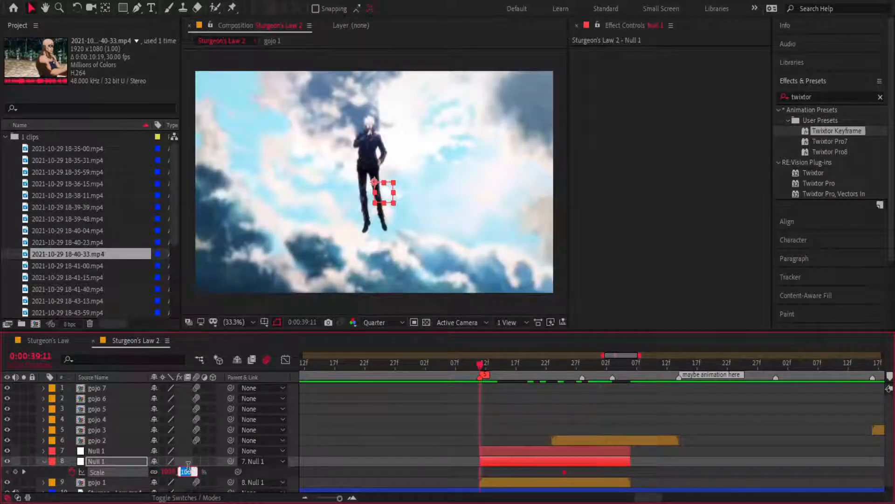
pyautogui.write('650')
pyautogui.press('Return')
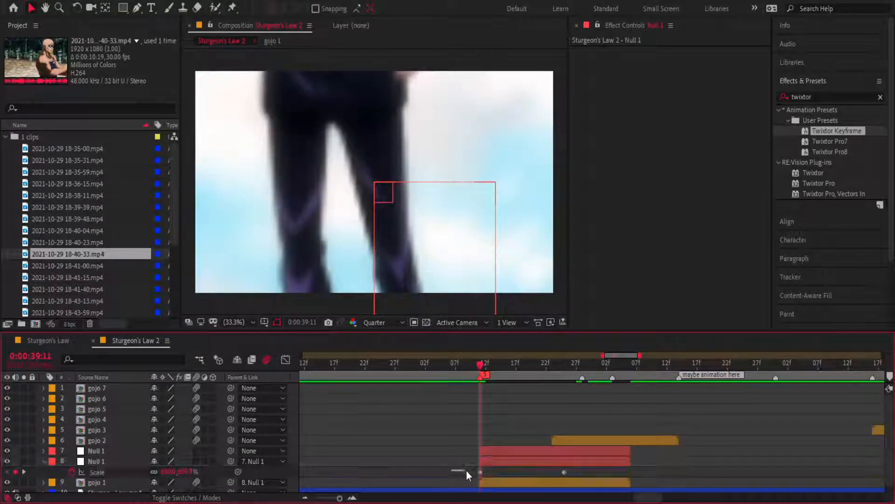
# - Shape the lower null's Scale curve to fall steeply at first and settle slowly, and play it back
pyautogui.click(285, 359)
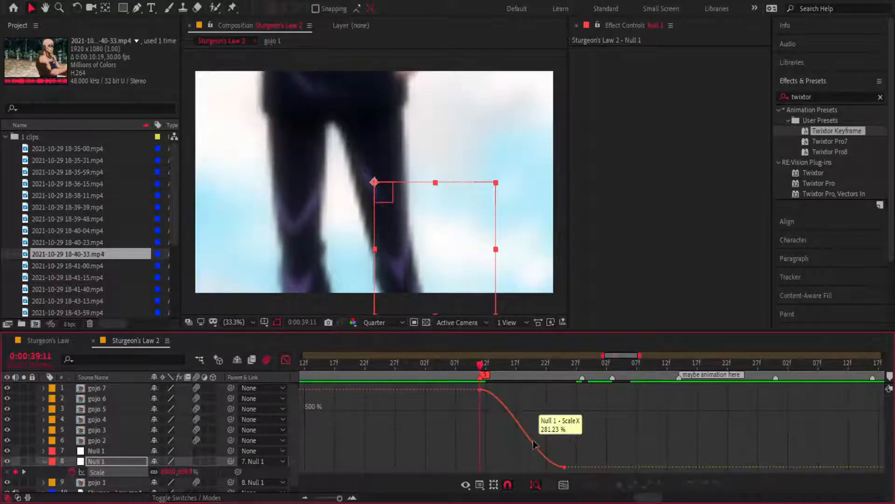
pyautogui.moveTo(507, 390); pyautogui.dragTo(482, 455)
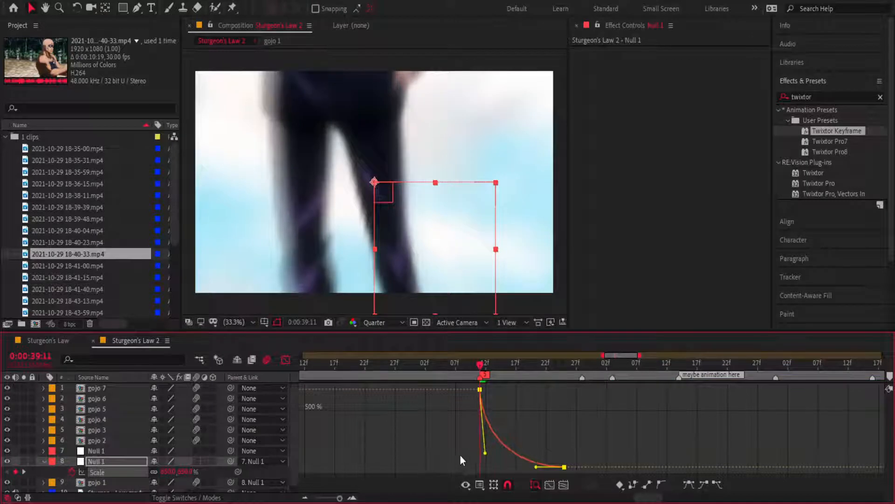
pyautogui.moveTo(536, 466); pyautogui.dragTo(493, 467)
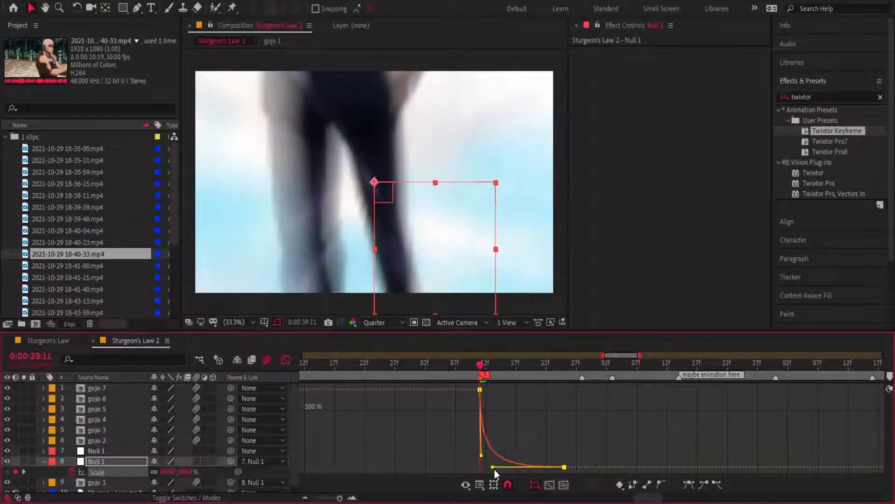
pyautogui.press('space')
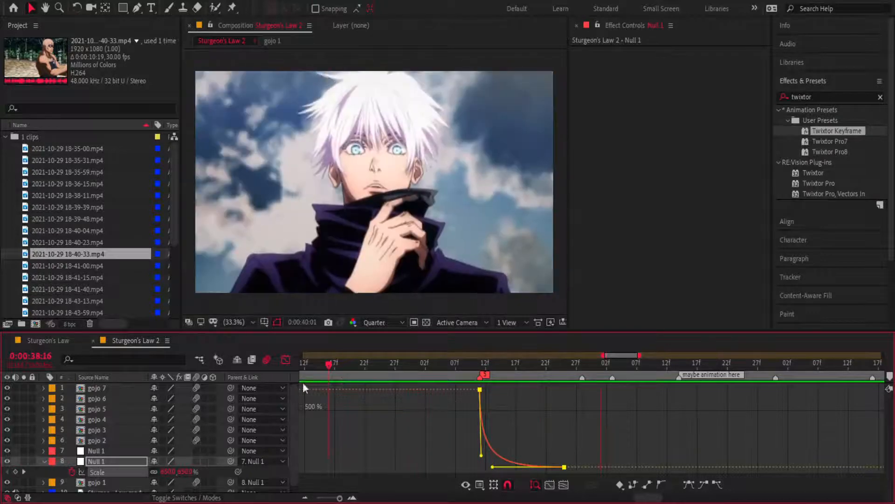
# - Shift gojo 2 to start at the beat marker at 0:00:39:28 and play back the transition
pyautogui.click(286, 361)
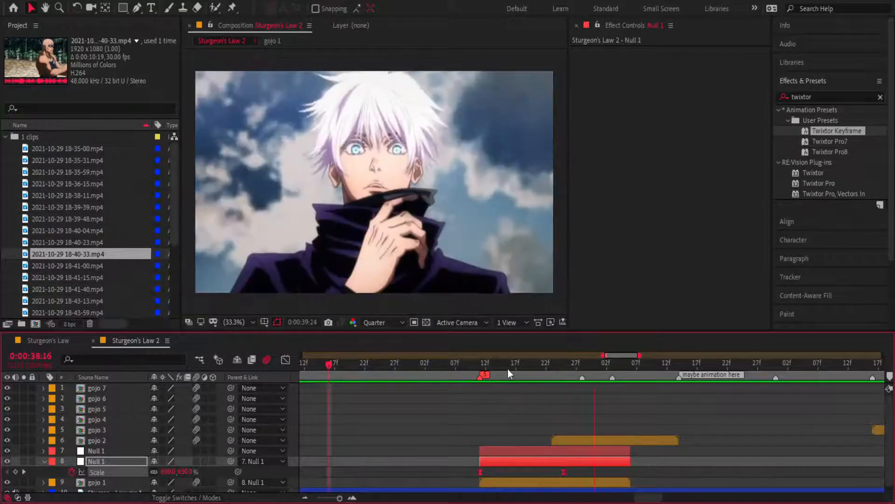
pyautogui.click(548, 364)
pyautogui.moveTo(549, 366); pyautogui.dragTo(580, 380)
pyautogui.moveTo(577, 439); pyautogui.dragTo(606, 438)
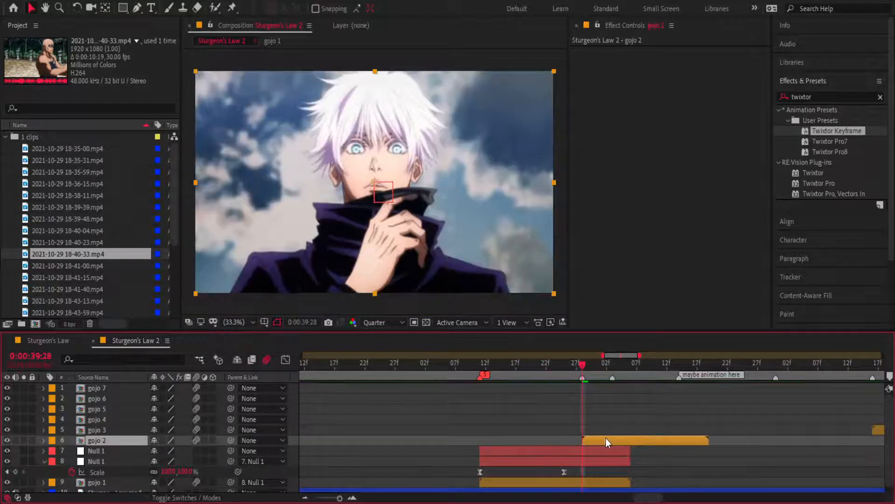
pyautogui.click(485, 366)
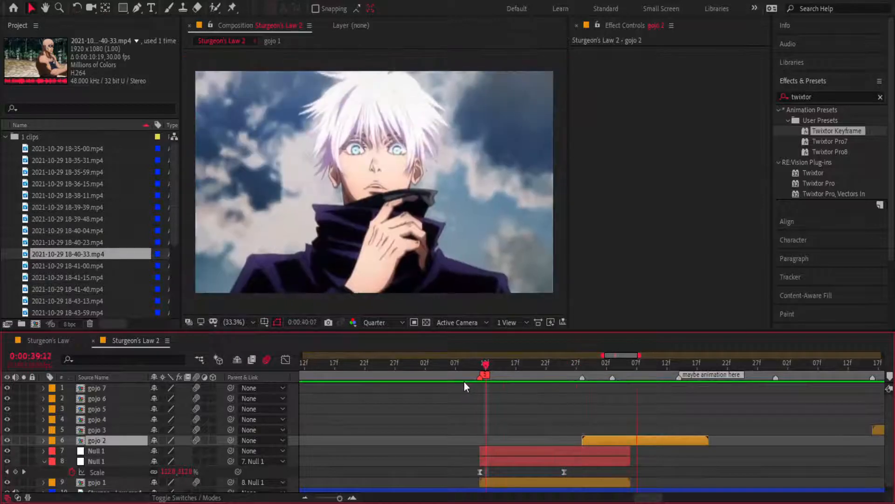
# - Add a Scale keyframe at 100% to the upper null and place it near 0:00:39:17
pyautogui.moveTo(485, 370); pyautogui.dragTo(544, 392)
pyautogui.click(526, 452)
pyautogui.press('s')
pyautogui.click(73, 461)
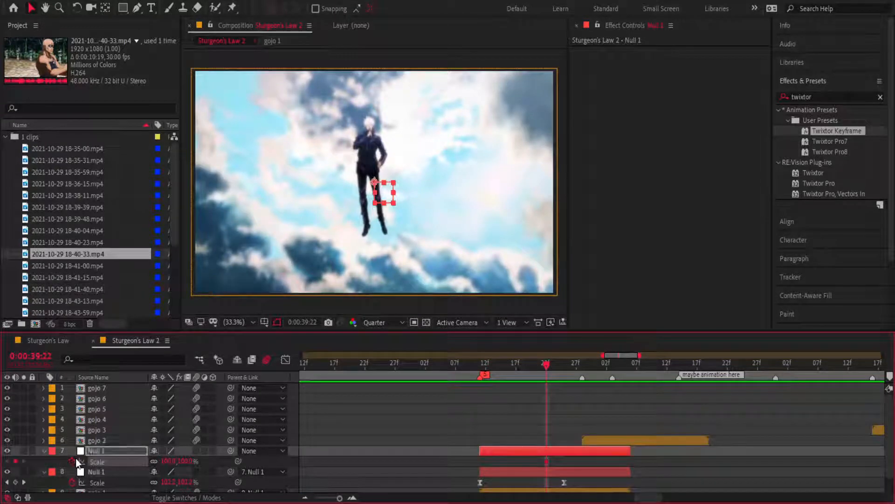
pyautogui.moveTo(548, 460); pyautogui.dragTo(522, 461)
# - At 0:00:39:27, move the upper null's anchor point near the character's head and scale it to about 236%
pyautogui.moveTo(566, 363); pyautogui.dragTo(576, 368)
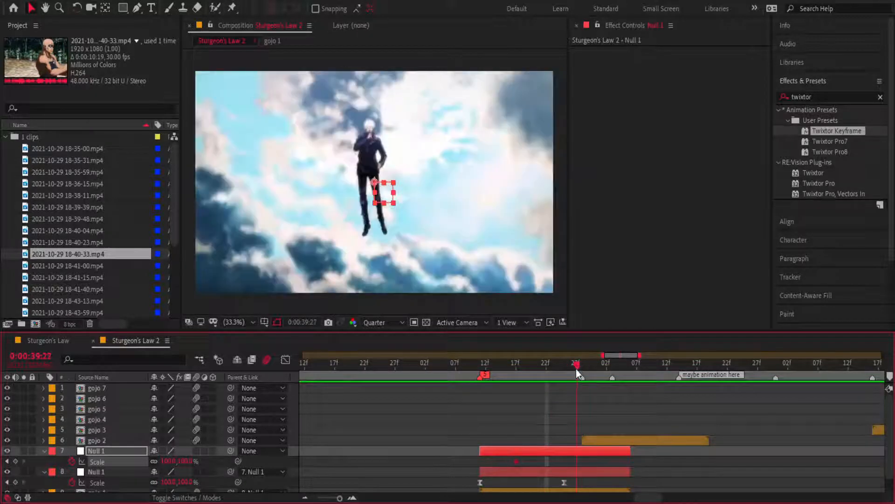
pyautogui.click(106, 8)
pyautogui.moveTo(374, 182); pyautogui.dragTo(372, 114)
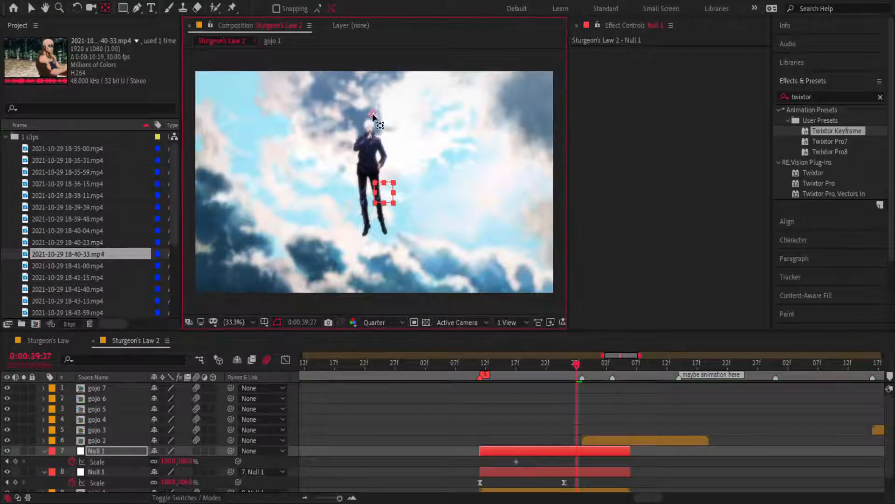
pyautogui.moveTo(184, 462); pyautogui.dragTo(413, 442)
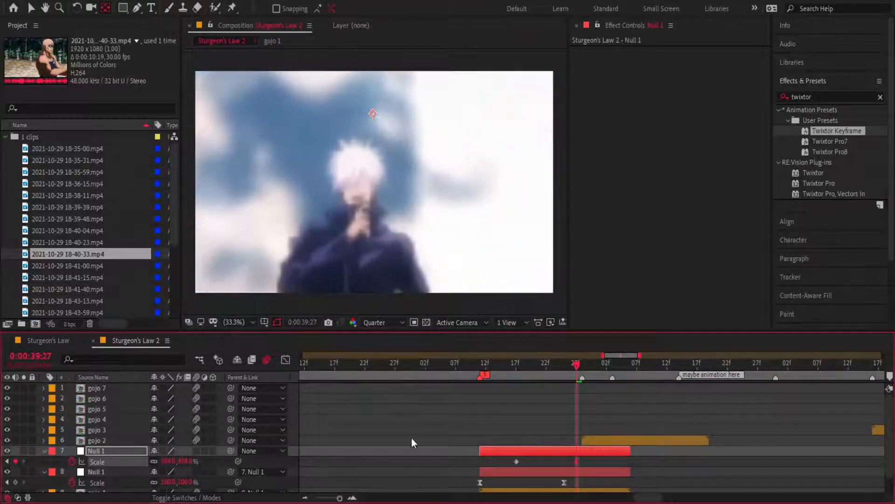
pyautogui.moveTo(372, 114); pyautogui.dragTo(353, 135)
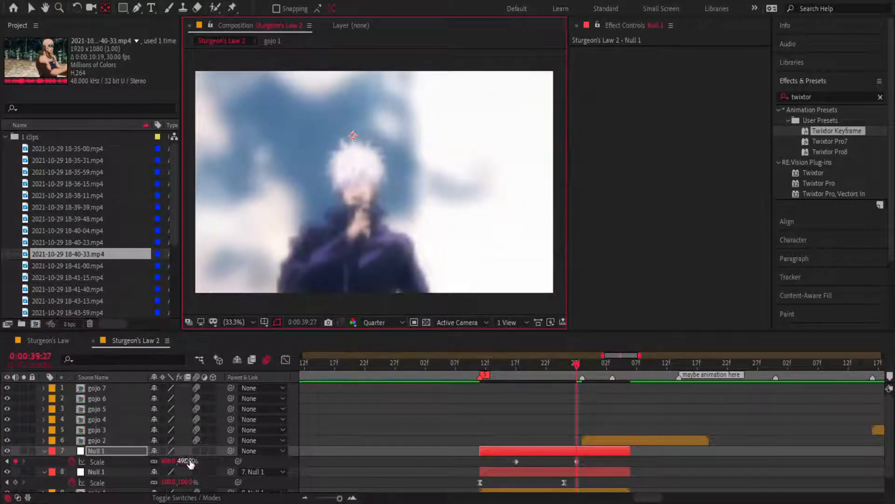
pyautogui.moveTo(189, 461); pyautogui.dragTo(68, 461)
# - Move the upper null's anchor point onto the character's head and raise its Scale to about 427%
pyautogui.click(354, 145)
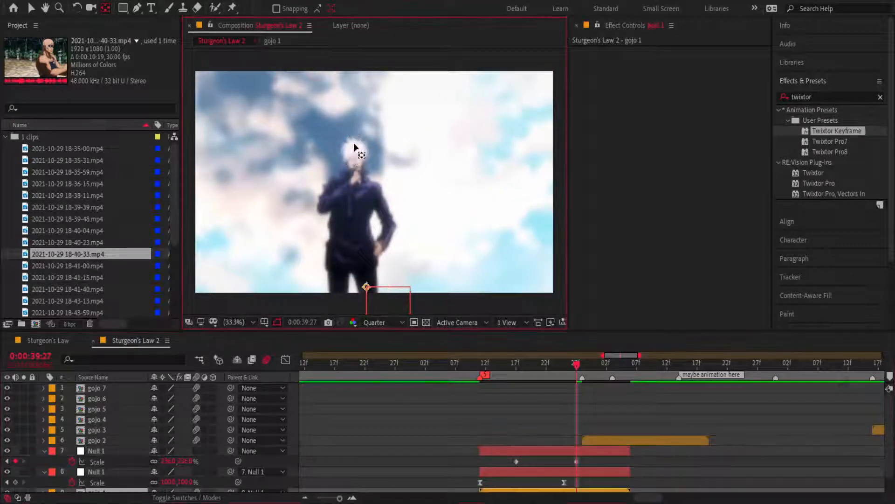
pyautogui.click(555, 450)
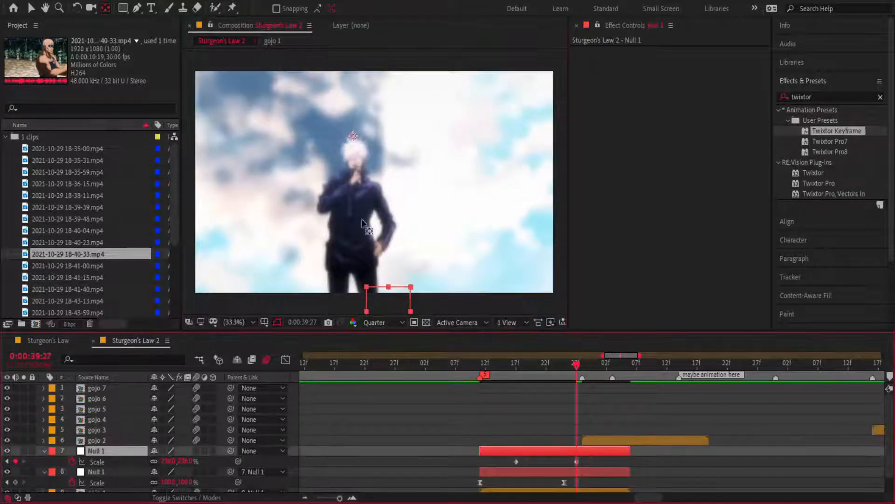
pyautogui.click(355, 140)
pyautogui.click(577, 446)
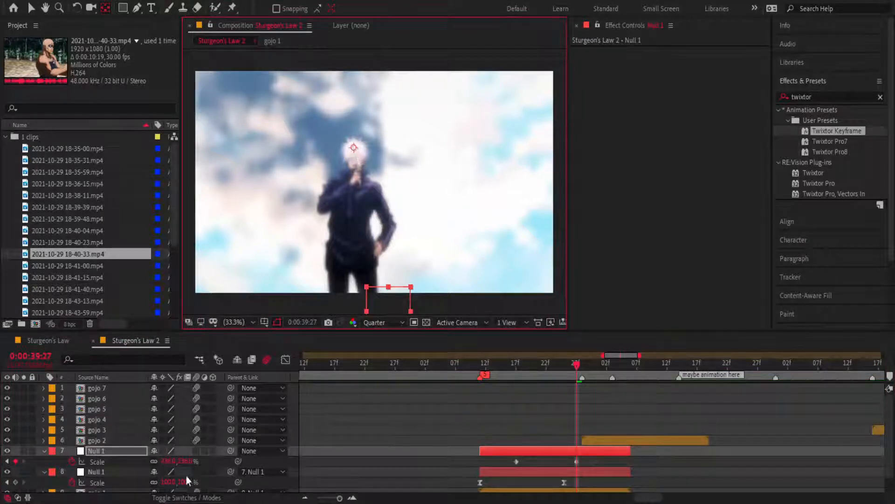
pyautogui.moveTo(177, 462); pyautogui.dragTo(299, 470)
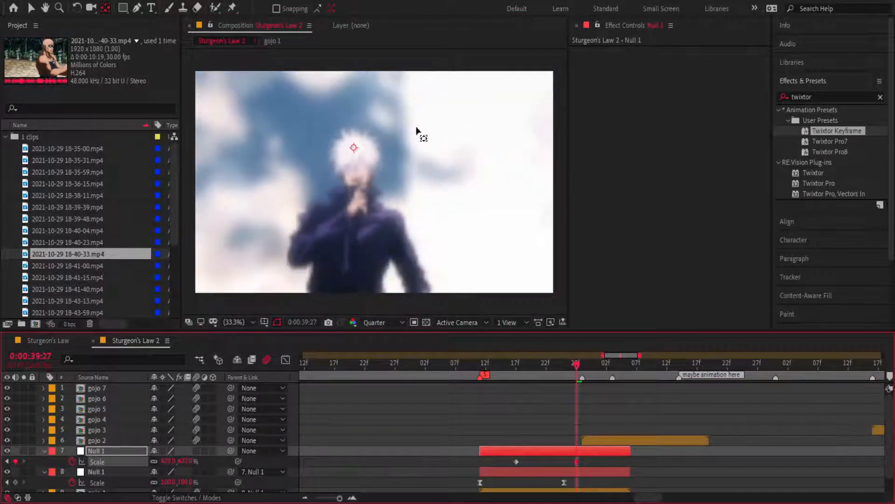
# - Try other anchor points for the upper null at and beside the face, with its Scale at about 652%
pyautogui.click(356, 147)
pyautogui.click(535, 412)
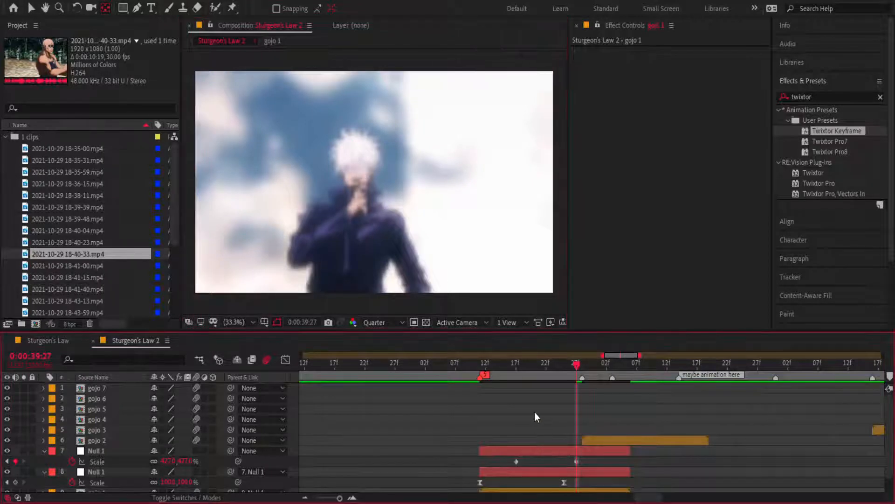
pyautogui.click(547, 449)
pyautogui.moveTo(352, 150); pyautogui.dragTo(355, 179)
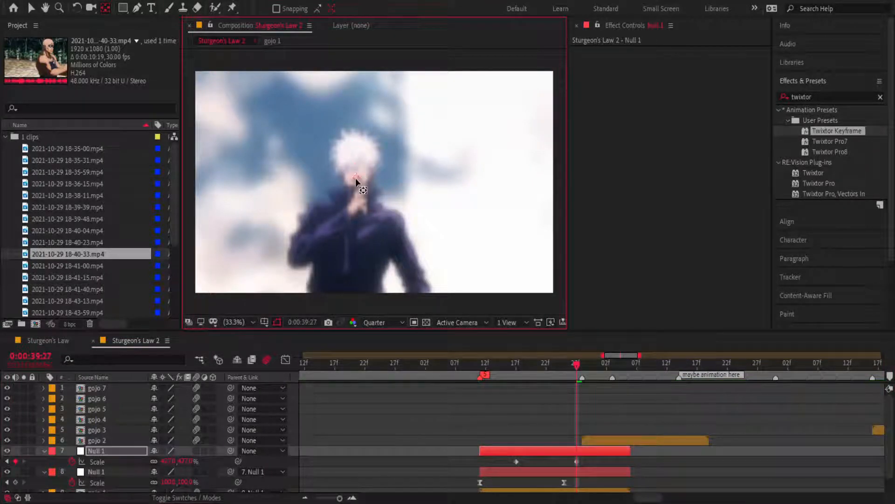
pyautogui.moveTo(186, 462); pyautogui.dragTo(247, 463)
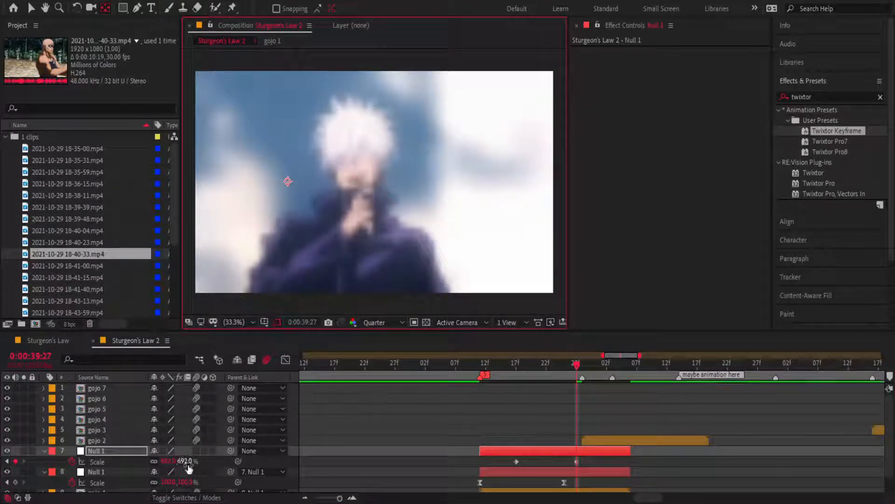
pyautogui.moveTo(182, 461); pyautogui.dragTo(70, 482)
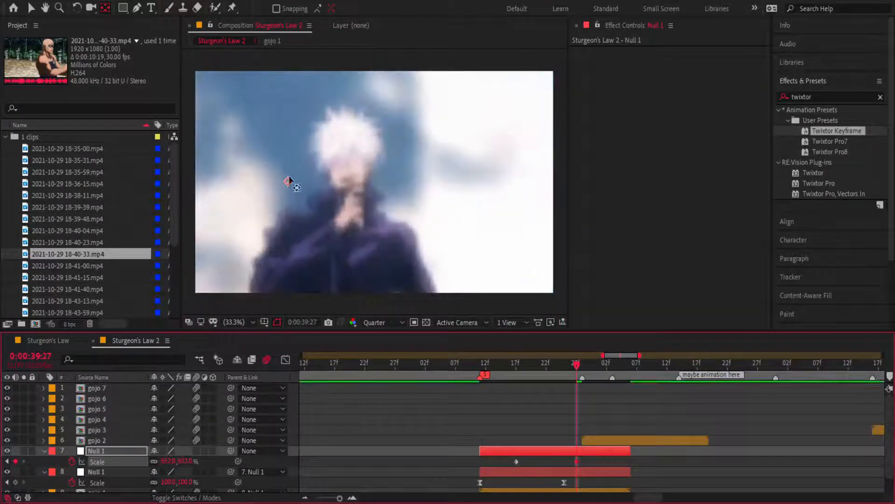
# - Try the upper null's anchor point well to the right of the character with Scale at about 738%
pyautogui.moveTo(288, 182); pyautogui.dragTo(434, 185)
pyautogui.moveTo(180, 461); pyautogui.dragTo(233, 462)
pyautogui.moveTo(434, 198); pyautogui.dragTo(525, 193)
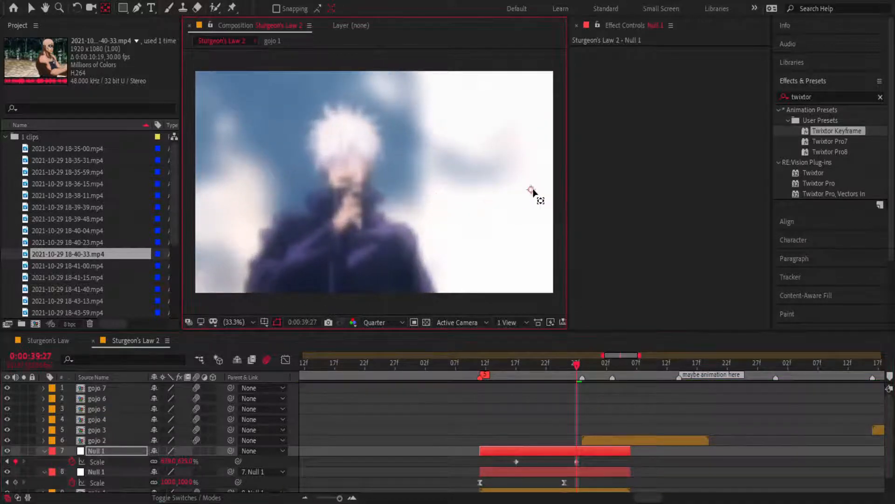
pyautogui.click(185, 462)
pyautogui.moveTo(184, 462); pyautogui.dragTo(234, 462)
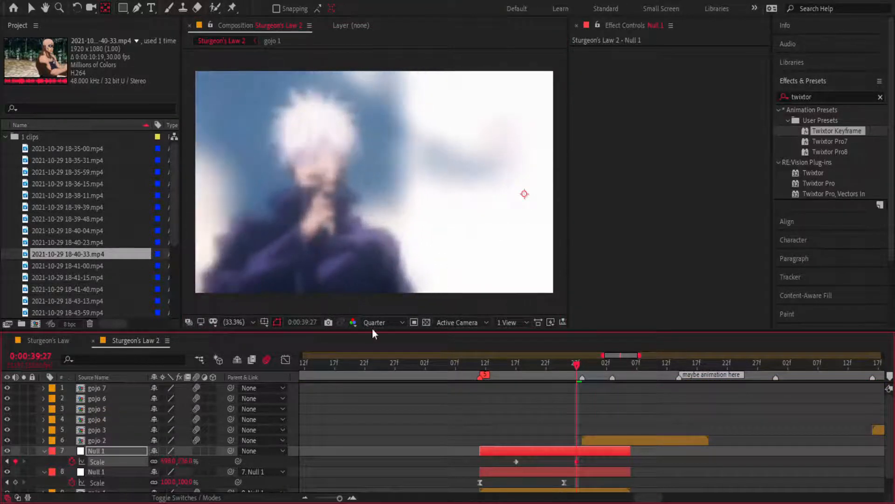
# - Place the upper null's anchor point beside the character's face and test the zoom by varying its Scale
pyautogui.click(526, 194)
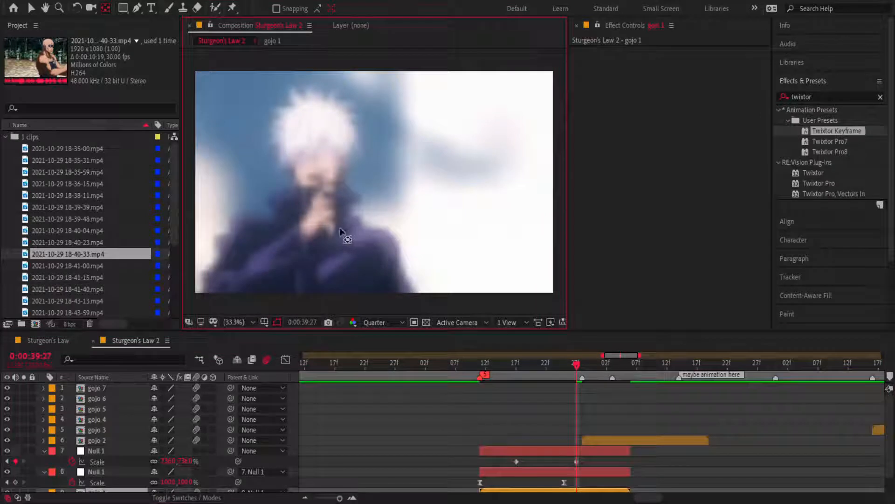
pyautogui.click(556, 453)
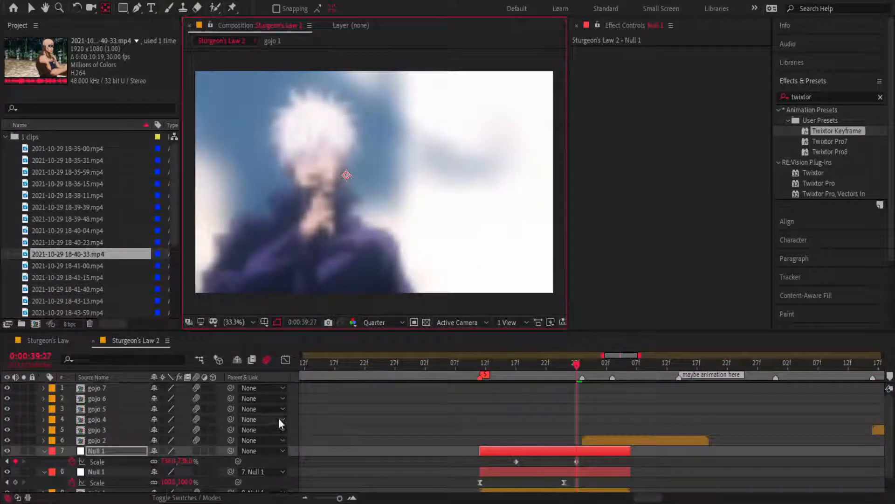
pyautogui.moveTo(185, 462); pyautogui.dragTo(52, 473)
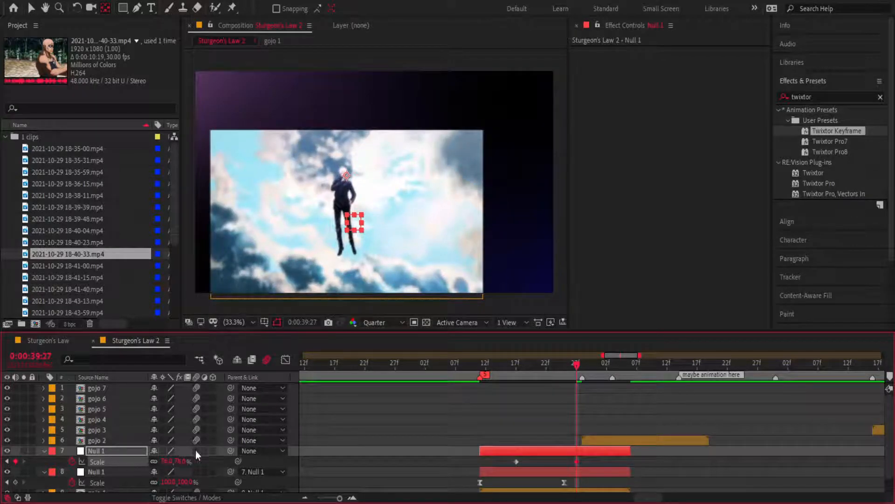
pyautogui.moveTo(178, 461); pyautogui.dragTo(526, 435)
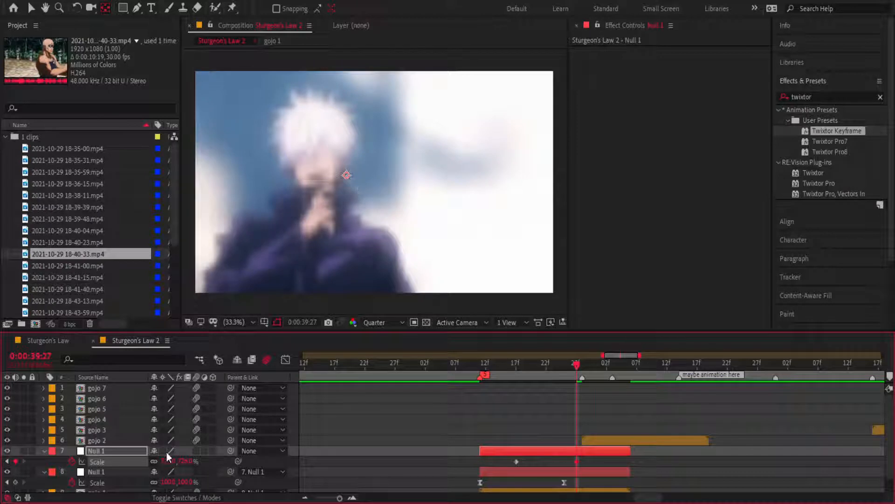
# - Reset the upper null's Scale to 100%, center its anchor point on the face and enlarge it to about 800%
pyautogui.click(189, 459)
pyautogui.write('100')
pyautogui.press('Return')
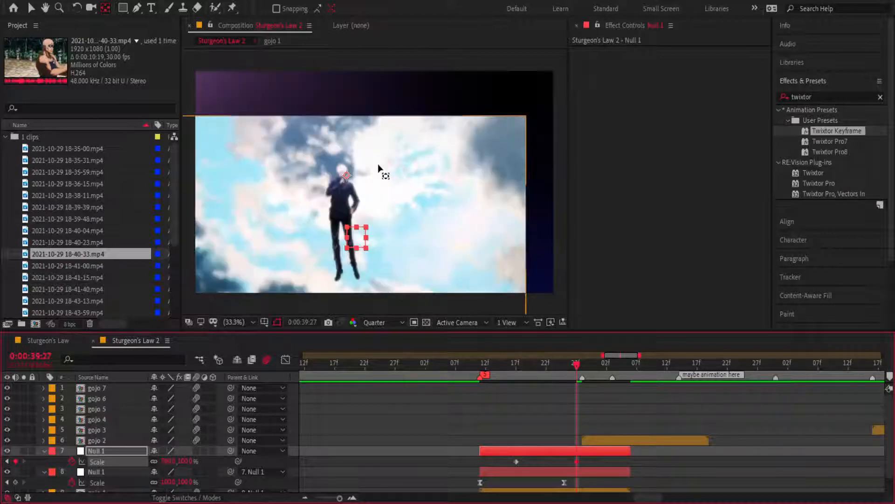
pyautogui.click(342, 177)
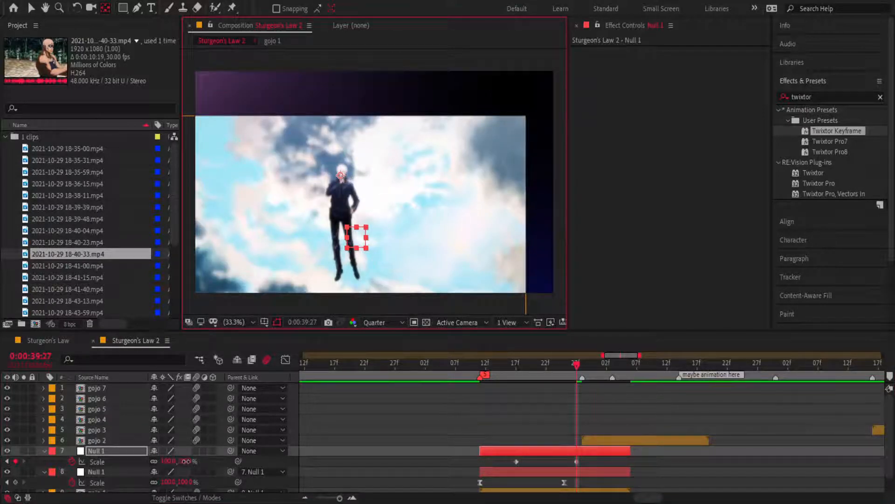
pyautogui.moveTo(185, 461); pyautogui.dragTo(589, 471)
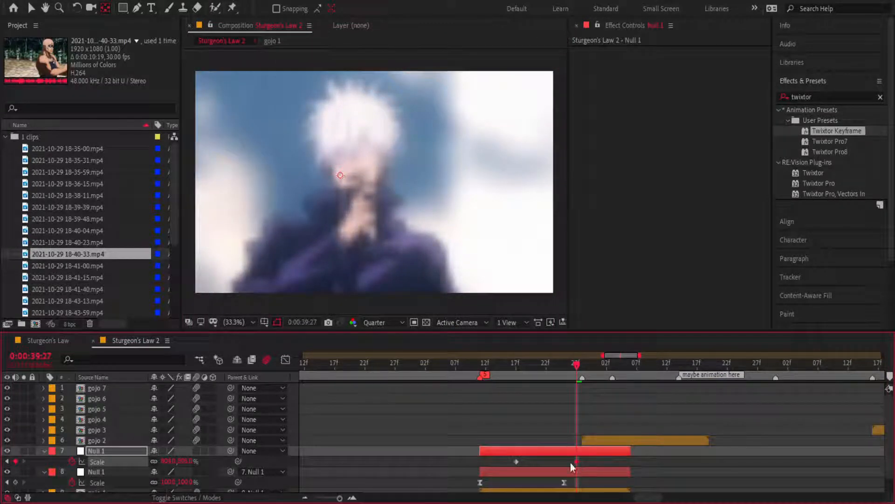
# - Test the zoom with the upper null's anchor point shifted just left of the character's face, undoing each Scale increase
pyautogui.hotkey('ctrl', 'z')
pyautogui.moveTo(341, 176); pyautogui.dragTo(331, 175)
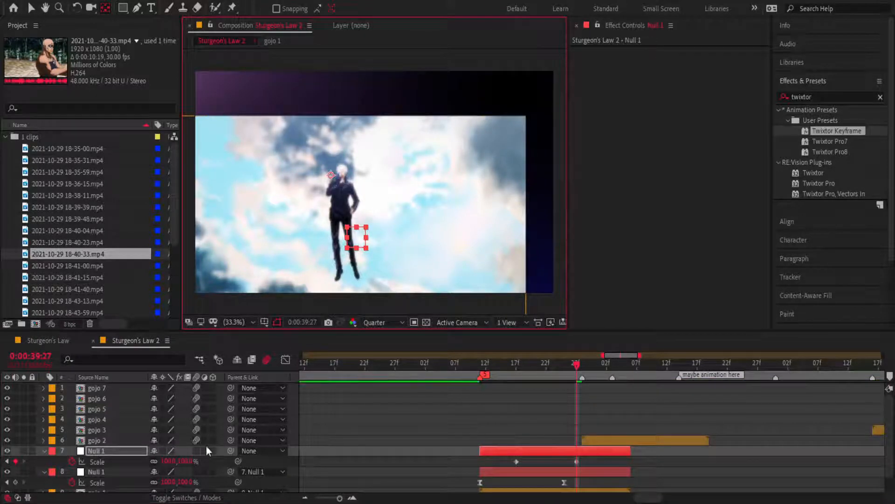
pyautogui.moveTo(180, 461); pyautogui.dragTo(537, 485)
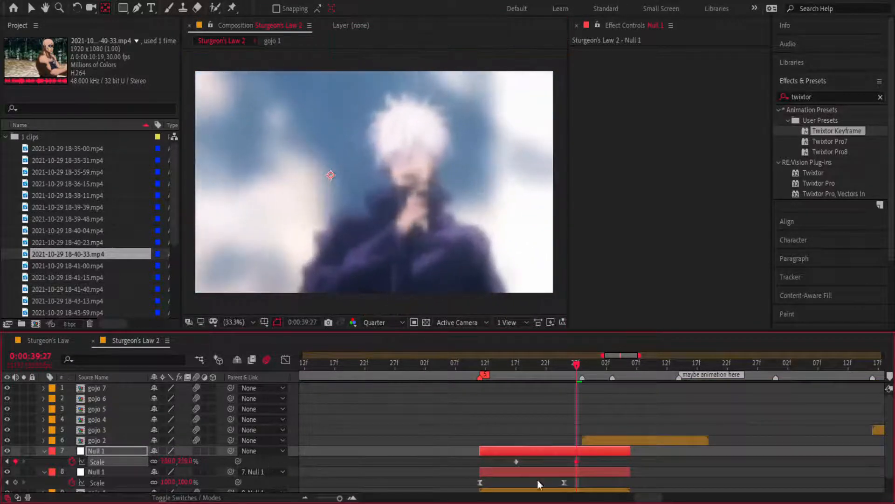
pyautogui.hotkey('ctrl', 'z')
pyautogui.moveTo(330, 174); pyautogui.dragTo(332, 175)
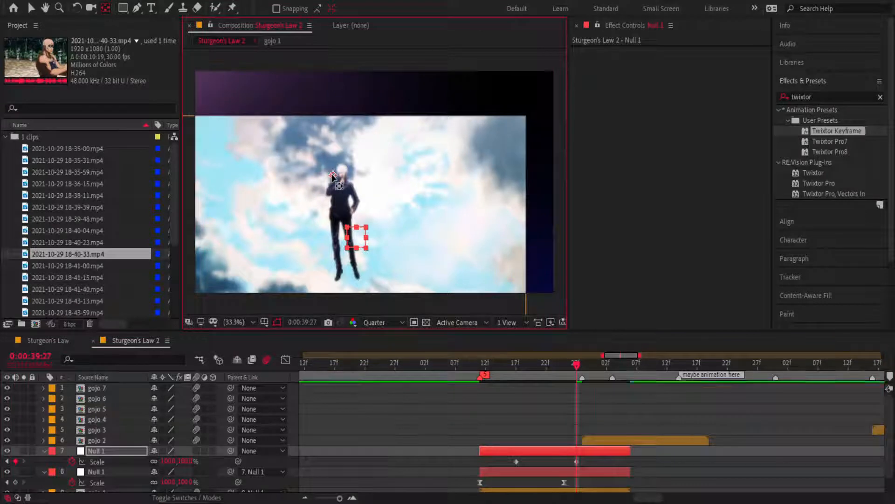
pyautogui.moveTo(188, 459); pyautogui.dragTo(625, 436)
pyautogui.hotkey('ctrl', 'z')
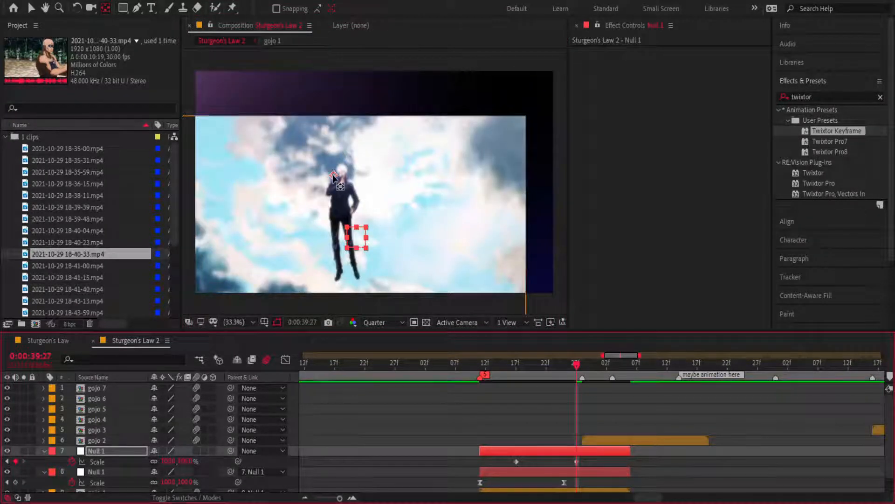
# - Set the upper null's end Scale keyframe to about 800%, apply Easy Ease to both keyframes and move the end one to 0:00:39:28
pyautogui.moveTo(186, 463); pyautogui.dragTo(510, 467)
pyautogui.press('F9')
pyautogui.click(589, 463)
pyautogui.moveTo(576, 461); pyautogui.dragTo(582, 461)
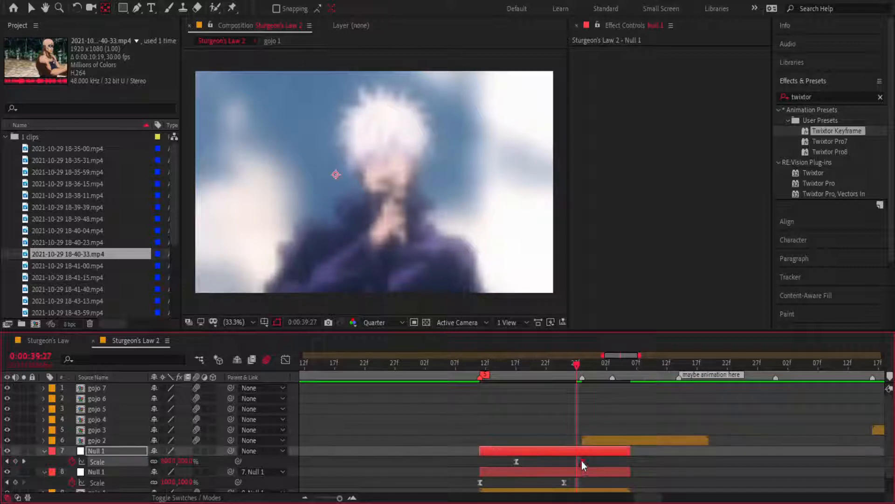
# - Reshape the upper null's Scale curve in the graph editor to start slowly and rise steeply into the end keyframe, and preview it
pyautogui.hotkey('shift', 'F3')
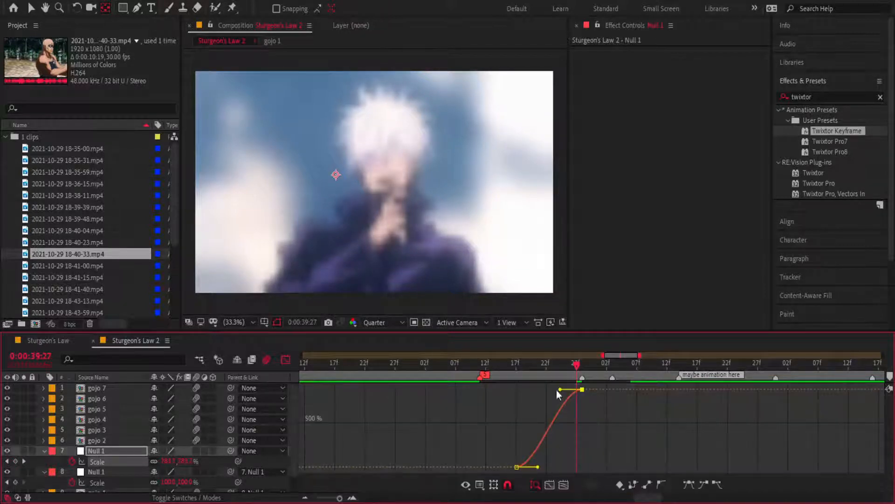
pyautogui.press('pagedown')
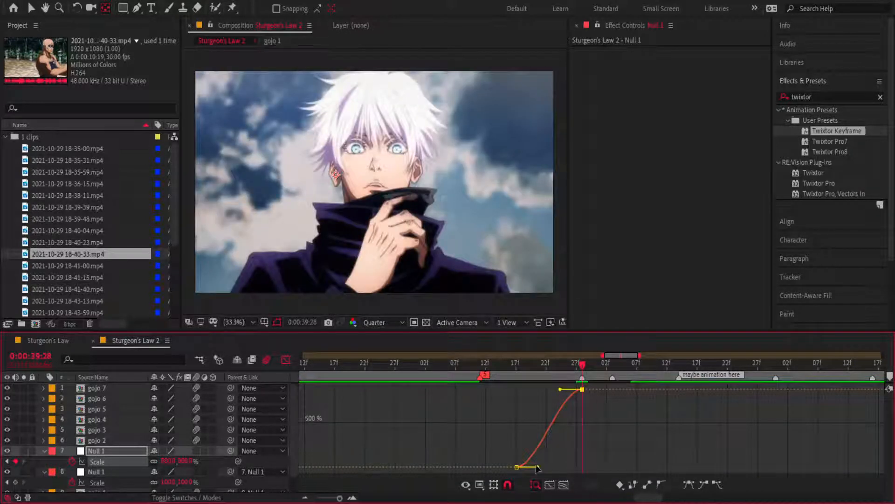
pyautogui.moveTo(538, 467); pyautogui.dragTo(601, 464)
pyautogui.click(577, 367)
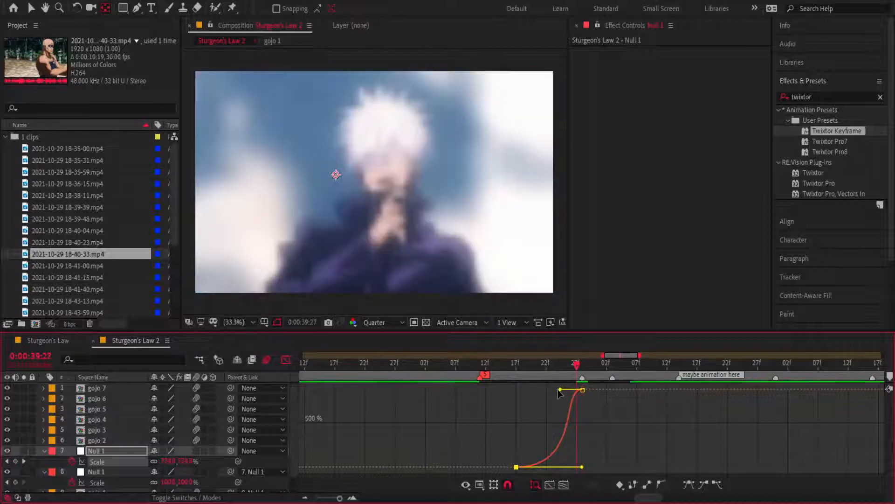
pyautogui.moveTo(559, 394); pyautogui.dragTo(584, 446)
pyautogui.click(584, 468)
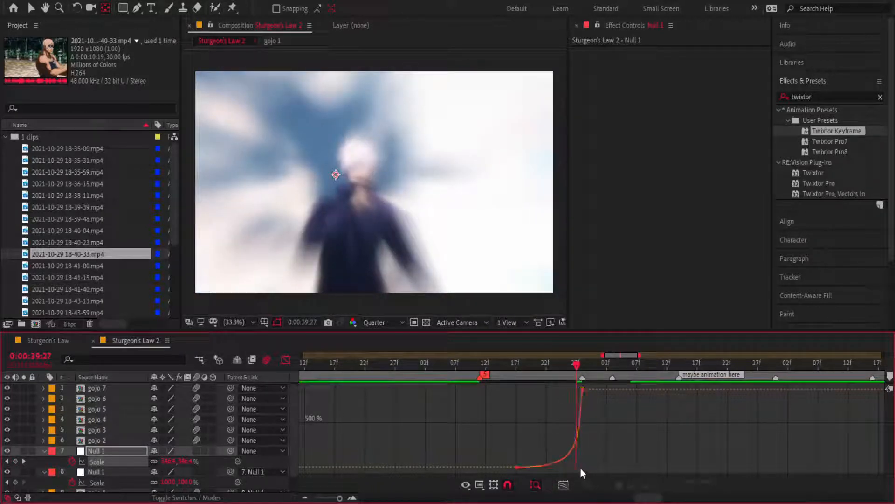
pyautogui.click(574, 465)
pyautogui.moveTo(582, 467); pyautogui.dragTo(576, 468)
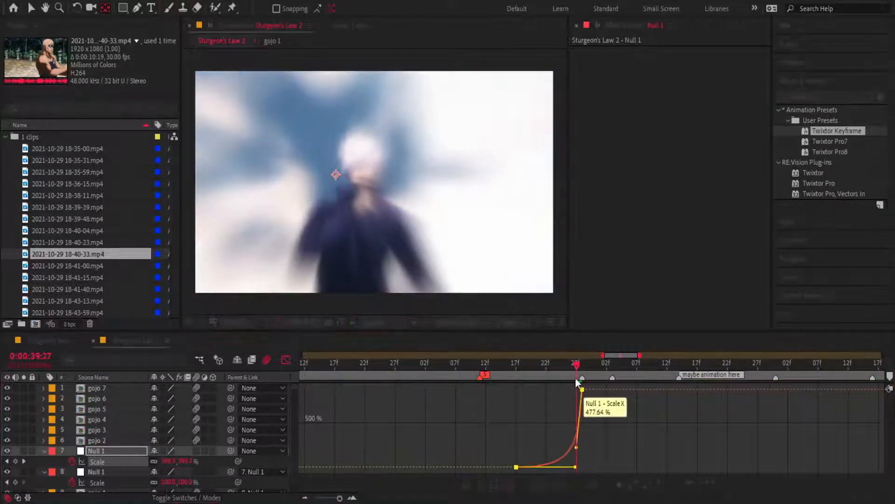
pyautogui.click(364, 363)
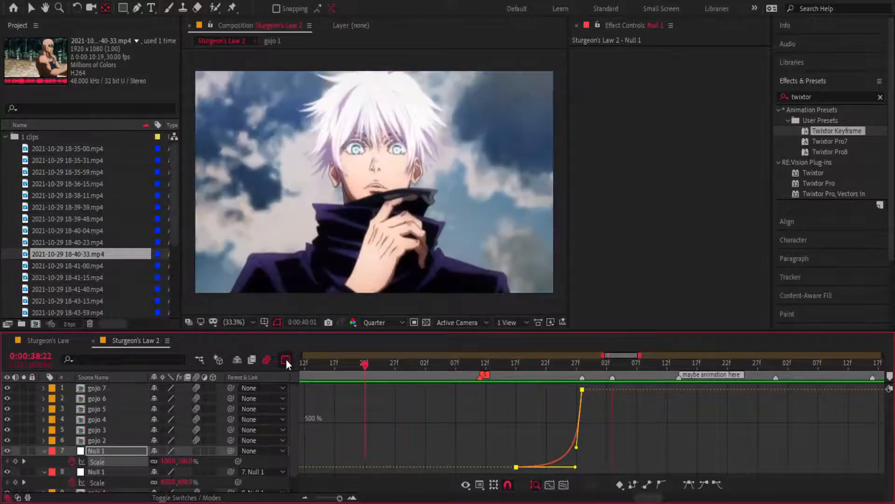
pyautogui.click(286, 359)
# - Try animating the upper null's Position from the frame centre at 0:00:39:17 to its original place at 0:00:39:28
pyautogui.moveTo(499, 361); pyautogui.dragTo(512, 367)
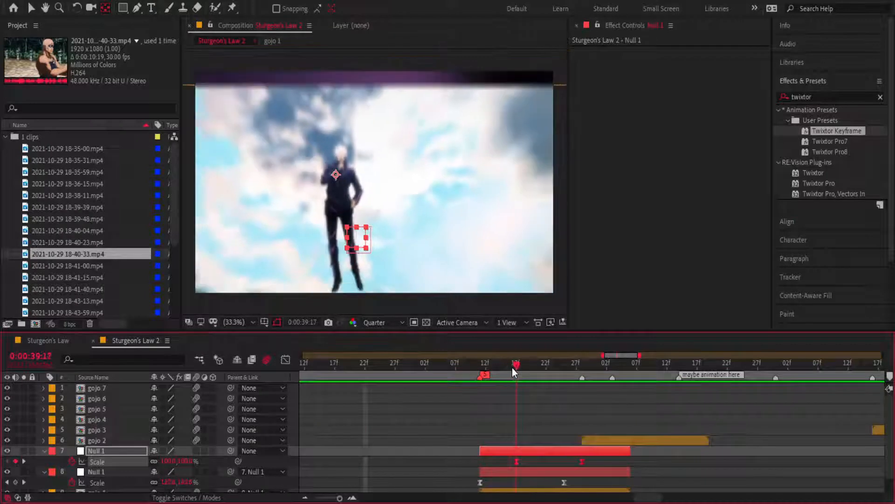
pyautogui.press('p')
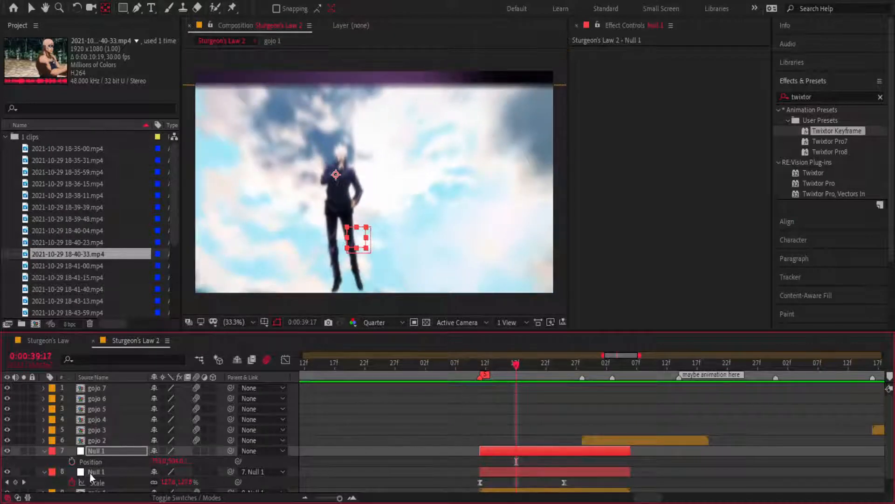
pyautogui.click(71, 462)
pyautogui.press('u')
pyautogui.press('u')
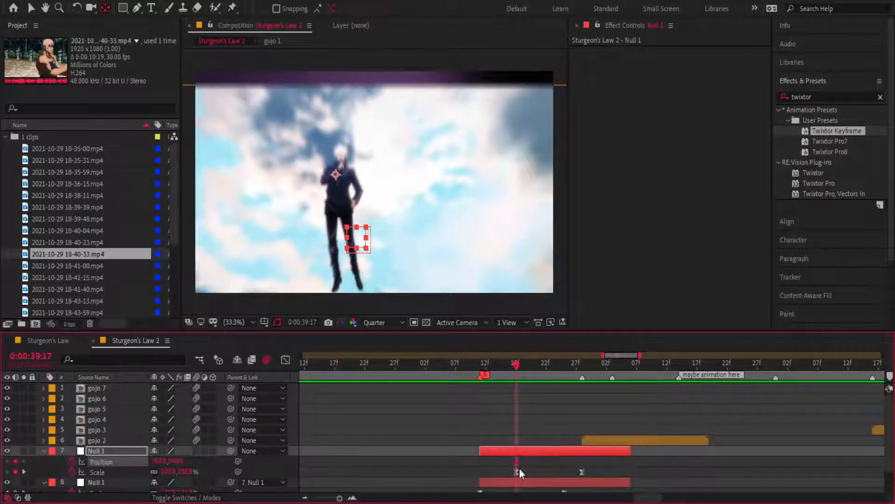
pyautogui.moveTo(517, 462); pyautogui.dragTo(585, 466)
pyautogui.hotkey('ctrl', 'Home')
pyautogui.click(528, 480)
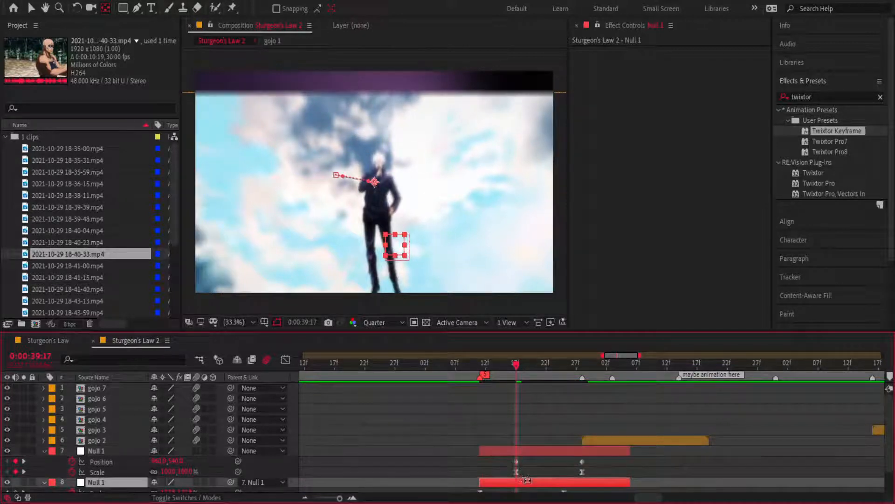
pyautogui.hotkey('ctrl', 'z')
# - Show the Position properties of the lower null and the gojo 1 layer
pyautogui.scroll(-1, 529, 415)
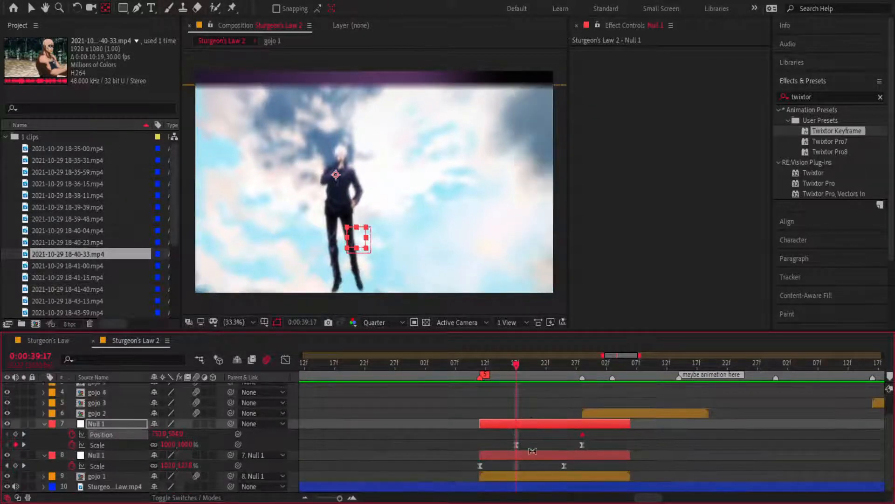
pyautogui.click(532, 453)
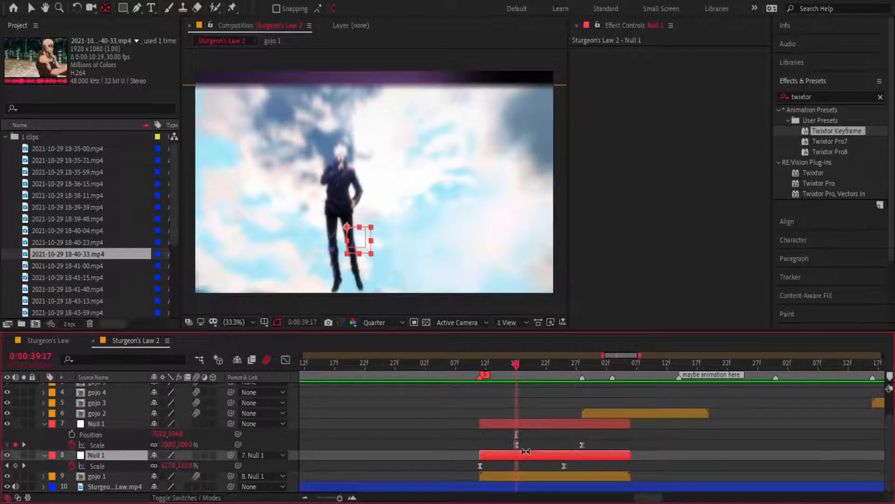
pyautogui.press('p')
pyautogui.click(112, 476)
pyautogui.press('p')
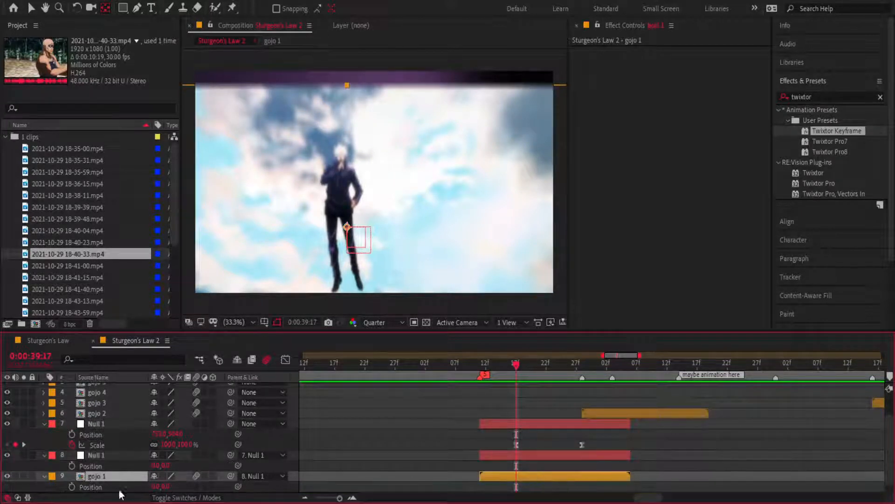
pyautogui.press('v')
pyautogui.scroll(-1, 466, 420)
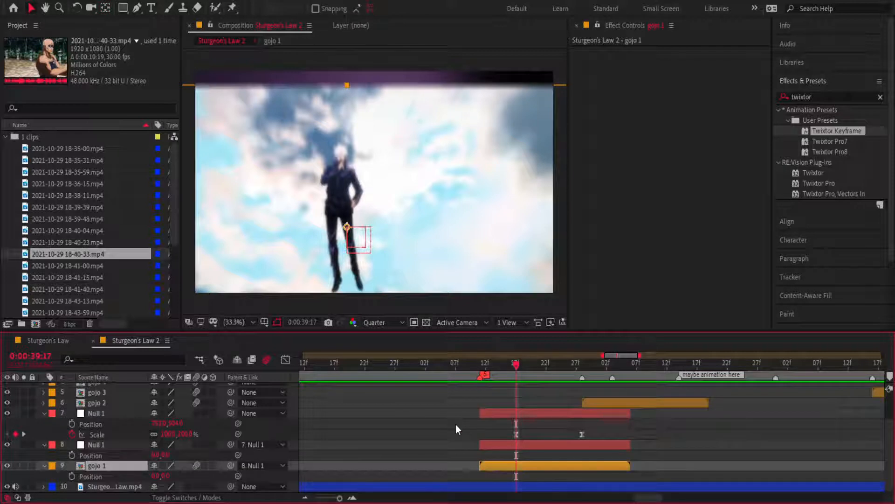
# - Center the upper null in the frame and adjust its Position to about 791, 303, without Position keyframes
pyautogui.moveTo(516, 366); pyautogui.dragTo(515, 391)
pyautogui.rightClick(97, 426)
pyautogui.click(130, 368)
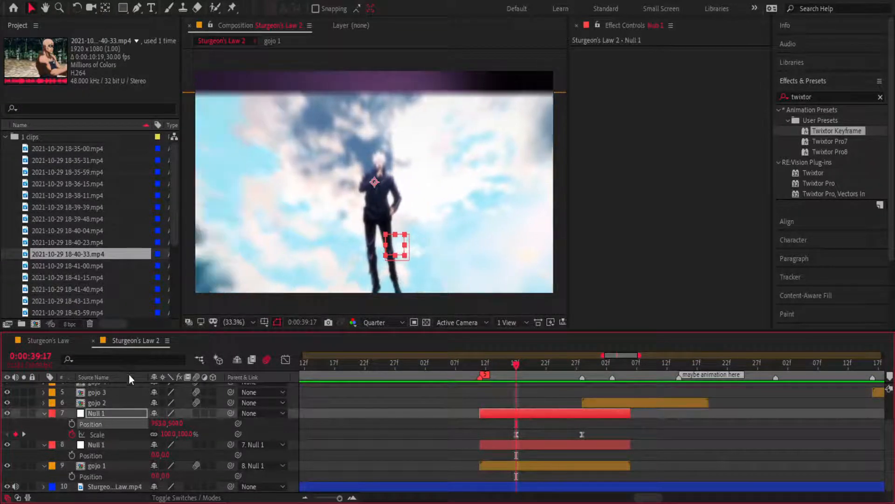
pyautogui.moveTo(175, 423); pyautogui.dragTo(60, 407)
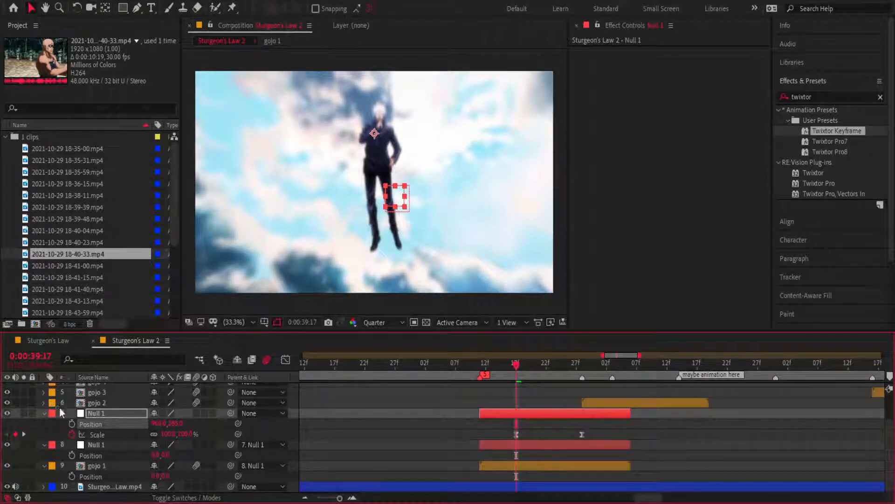
pyautogui.moveTo(478, 364); pyautogui.dragTo(519, 384)
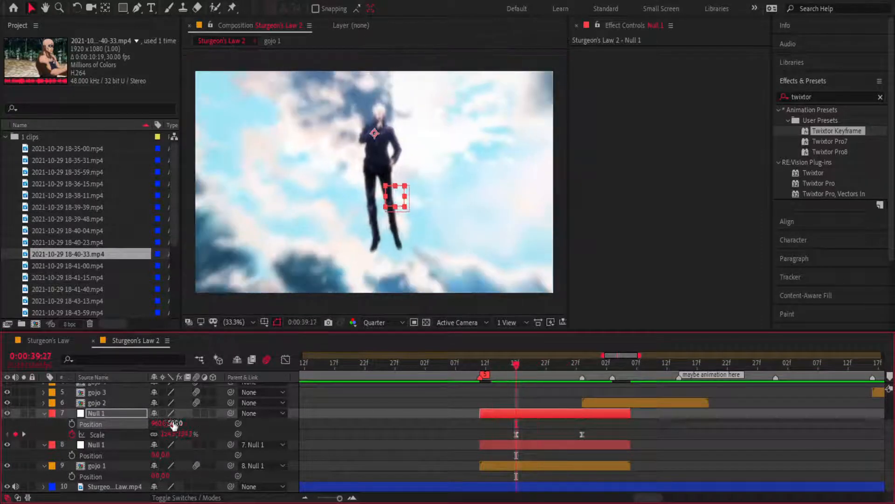
pyautogui.moveTo(157, 424); pyautogui.dragTo(120, 424)
pyautogui.moveTo(517, 363); pyautogui.dragTo(578, 374)
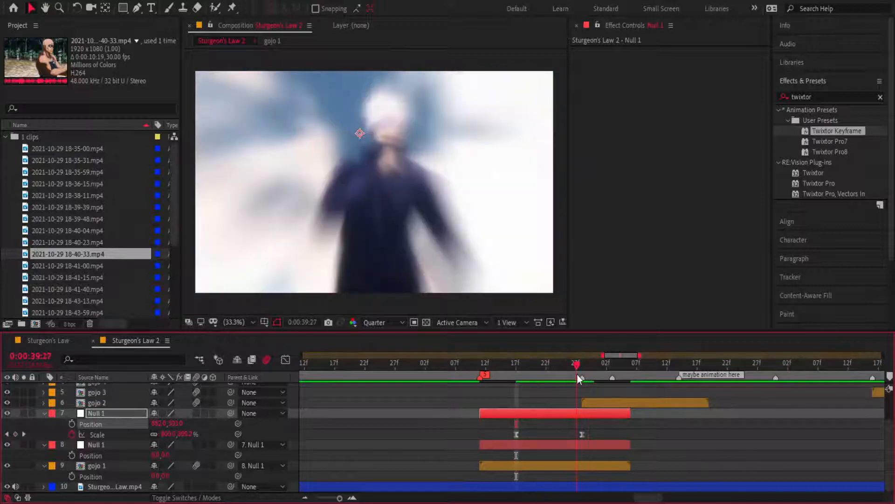
pyautogui.moveTo(165, 423); pyautogui.dragTo(111, 423)
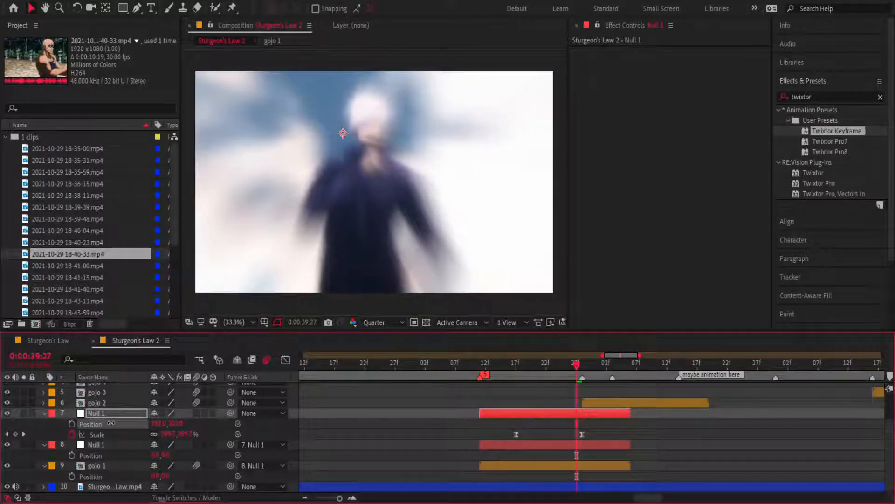
pyautogui.click(73, 424)
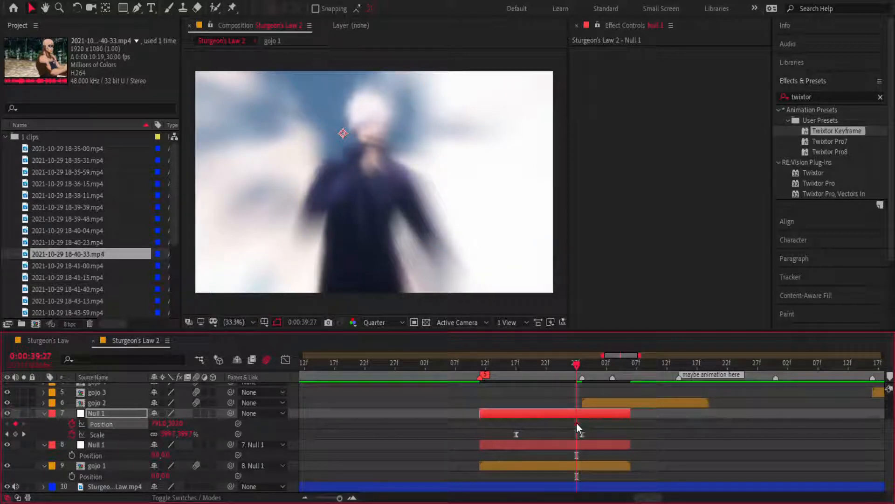
pyautogui.hotkey('ctrl', 'z')
# - Play back the zoom transition from gojo 1 into gojo 2
pyautogui.click(432, 365)
pyautogui.press('space')
pyautogui.press('space')
pyautogui.press('space')
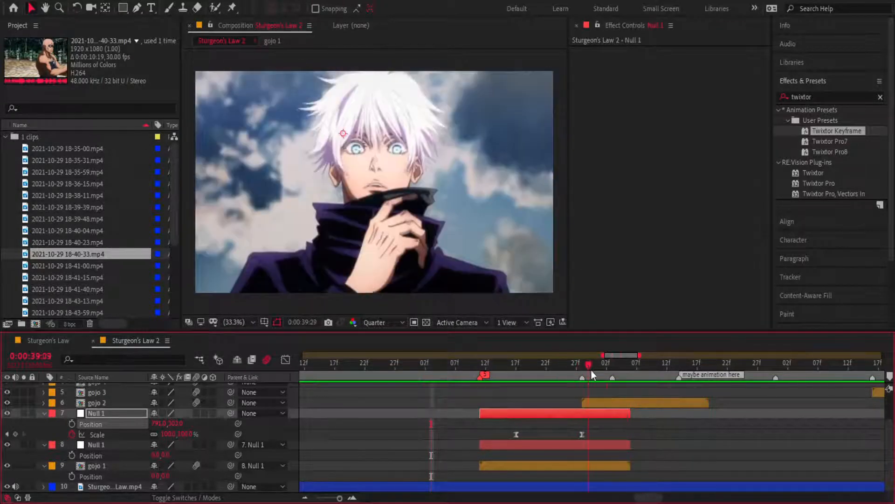
pyautogui.press('space')
# - Try a Scale keyframe directly on the gojo 2 layer at 0:00:39:28
pyautogui.click(587, 402)
pyautogui.press('s')
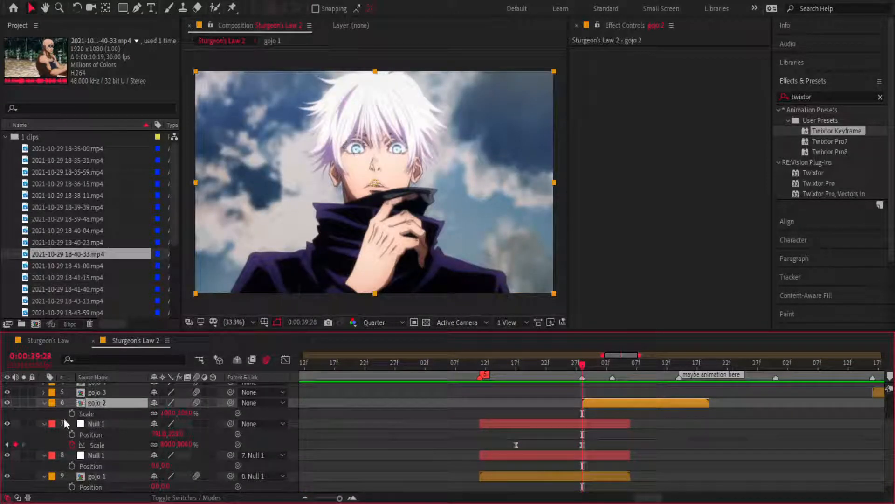
pyautogui.click(71, 413)
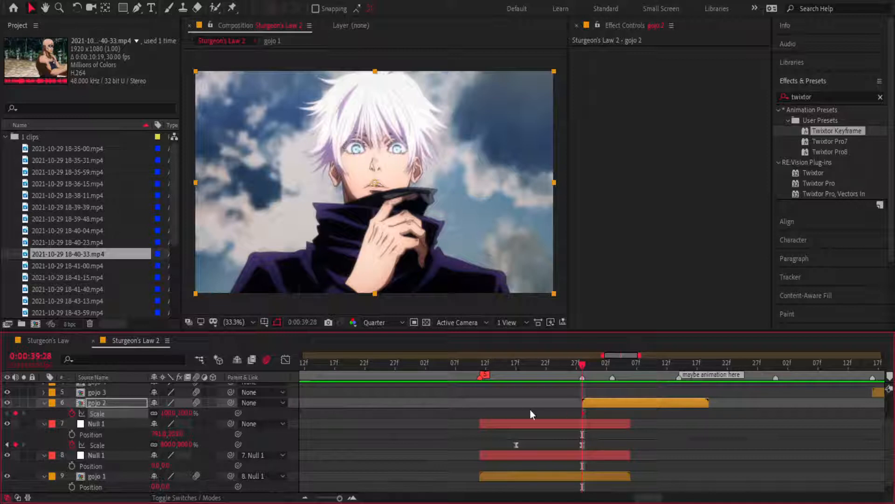
pyautogui.hotkey('ctrl', 'z')
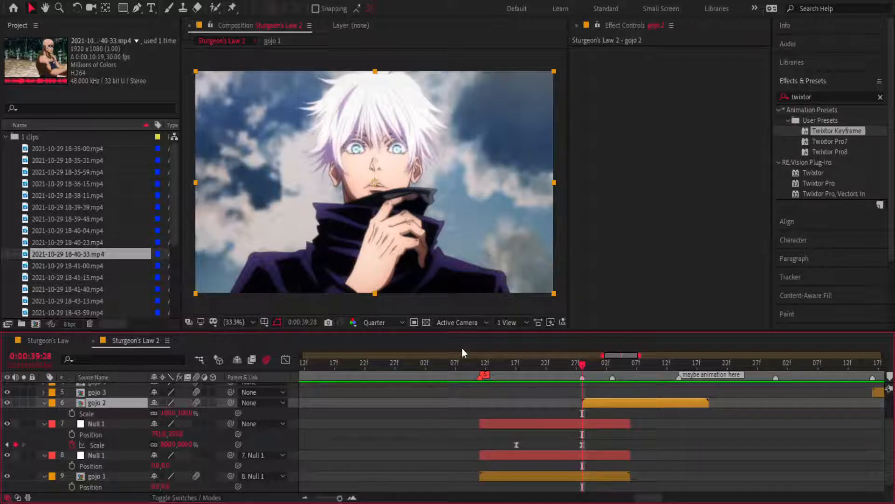
# - Add two null layers spanning gojo 2 and chain the parenting from gojo 2 to the lower null to the upper null
pyautogui.hotkey('ctrl', 'alt', 'shift', 'y')
pyautogui.hotkey('alt', '[')
pyautogui.hotkey('alt', ']')
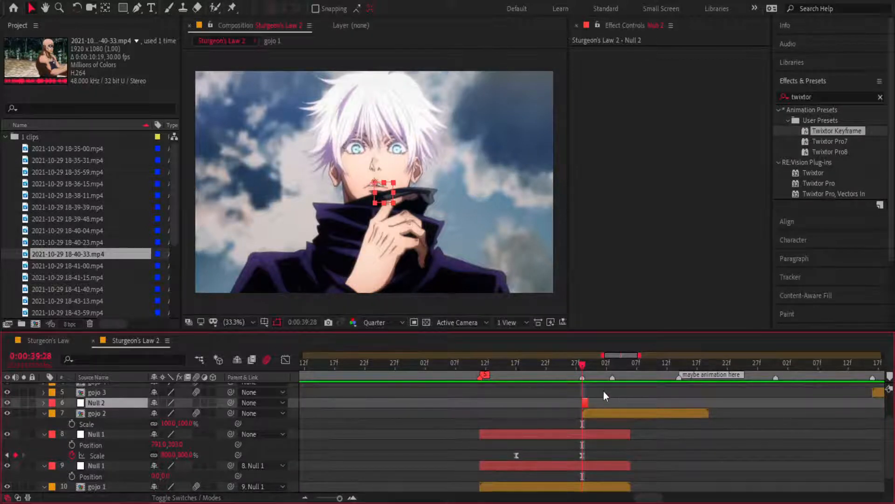
pyautogui.moveTo(585, 402); pyautogui.dragTo(709, 402)
pyautogui.hotkey('ctrl', 'd')
pyautogui.click(649, 425)
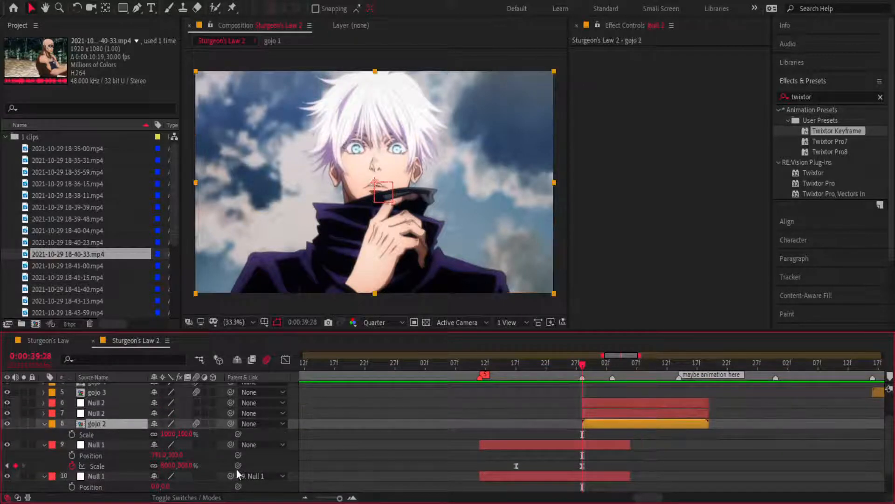
pyautogui.moveTo(230, 424); pyautogui.dragTo(95, 402)
# - Keyframe the lower Null 2's Scale to grow from a strongly reduced size at 0:00:39:28 to 100% about eleven frames further on
pyautogui.hotkey('alt', 'shift', 's')
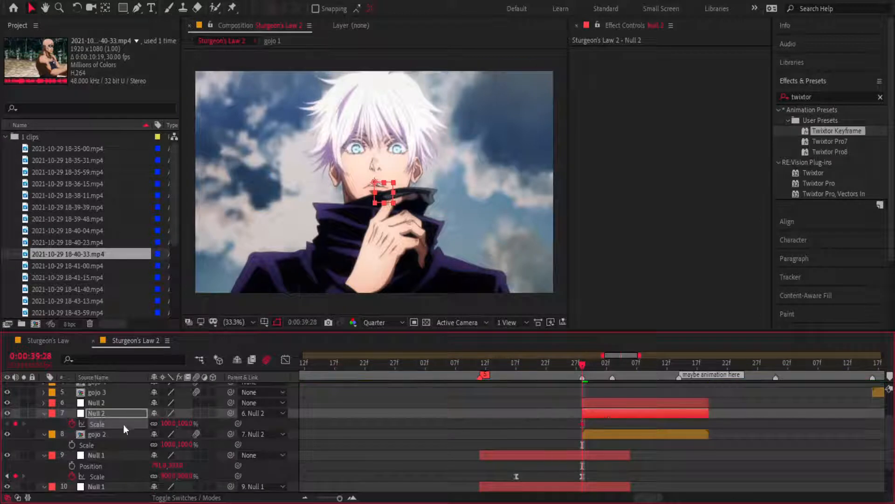
pyautogui.hotkey('shift', 'pagedown')
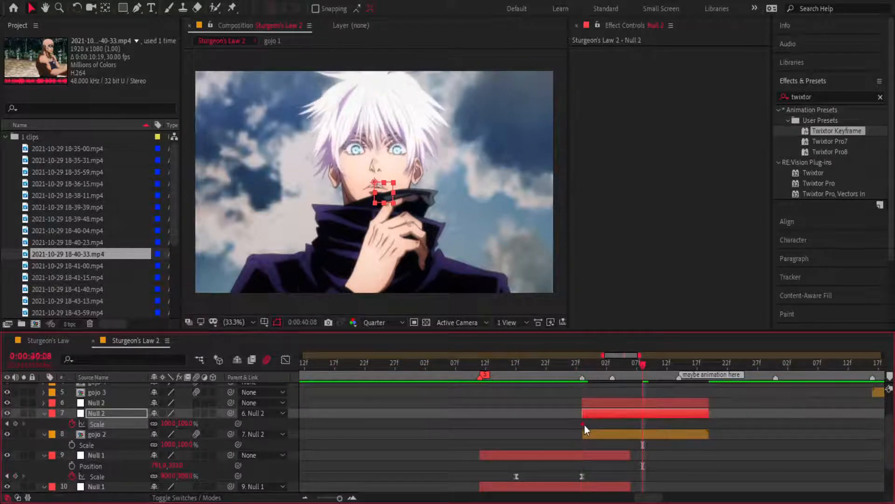
pyautogui.moveTo(586, 425); pyautogui.dragTo(583, 371)
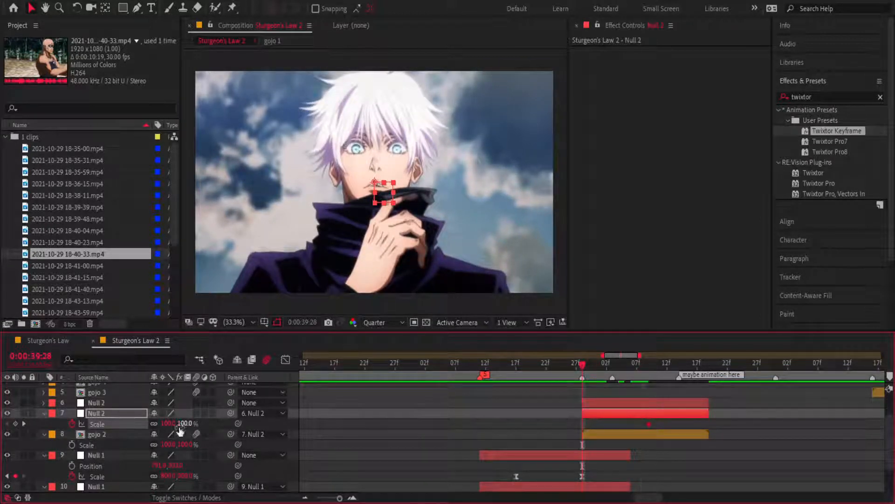
pyautogui.moveTo(183, 428); pyautogui.dragTo(141, 424)
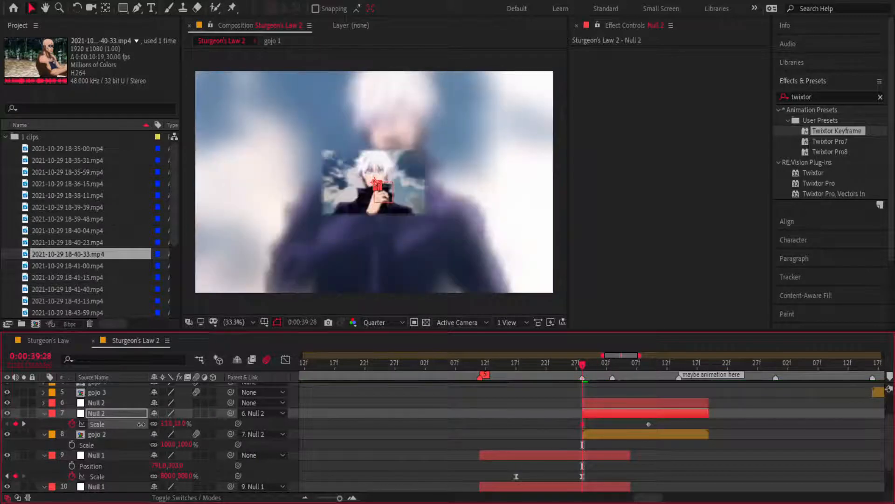
# - Set the lower Null 2's Scale at 0:00:39:28 to 10% and apply Easy Ease to both of its Scale keyframes
pyautogui.click(182, 423)
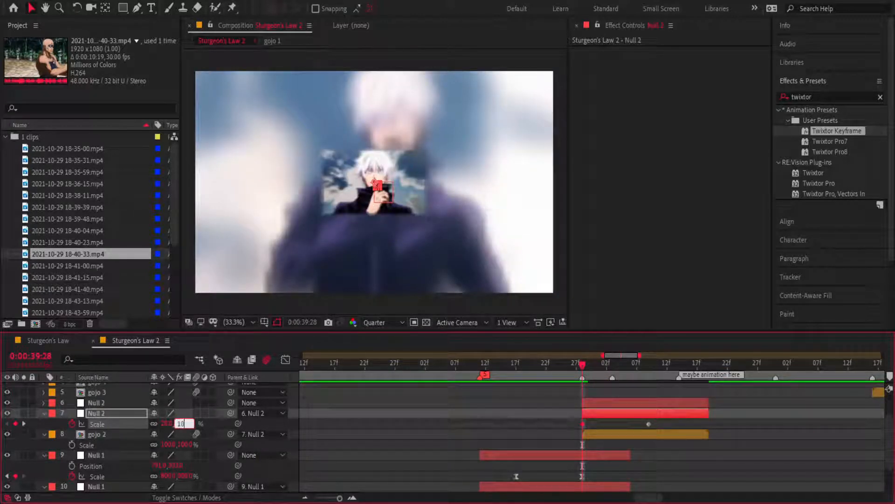
pyautogui.write('10')
pyautogui.press('Return')
pyautogui.moveTo(681, 427); pyautogui.dragTo(543, 424)
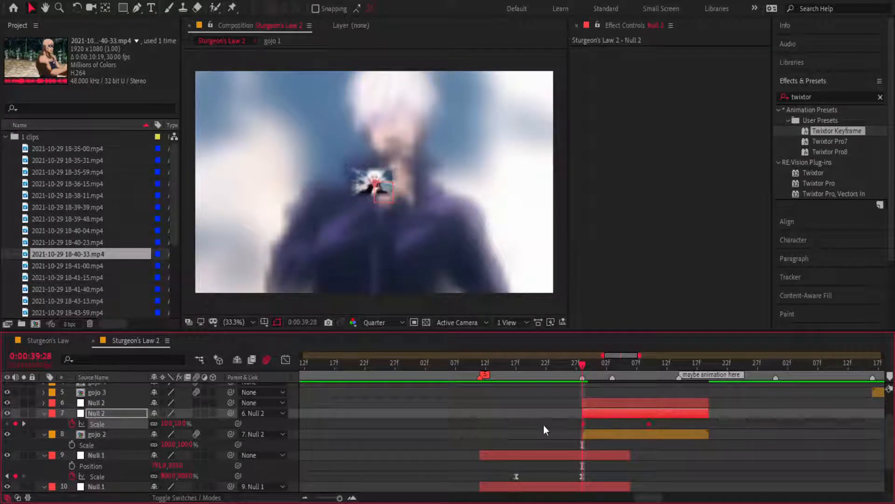
pyautogui.press('F9')
# - Find the CC RepeTile effect and apply it to the gojo 2 layer
pyautogui.scroll(-2, 736, 379)
pyautogui.click(577, 479)
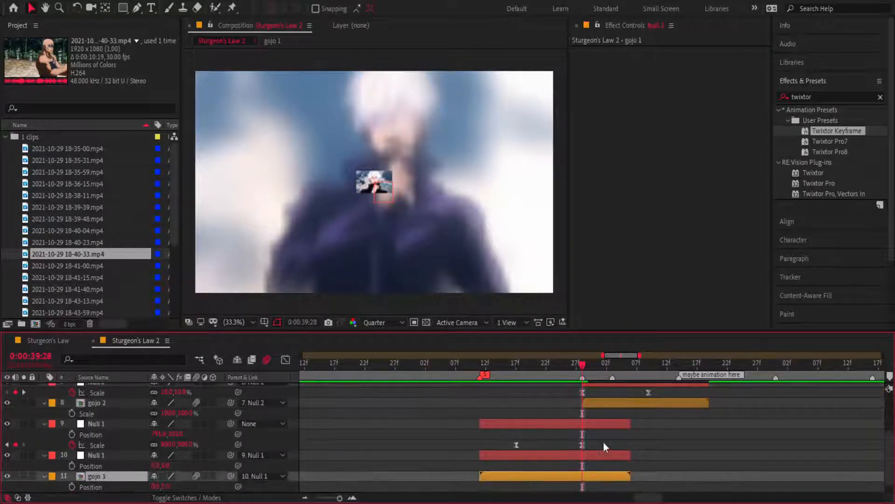
pyautogui.click(611, 404)
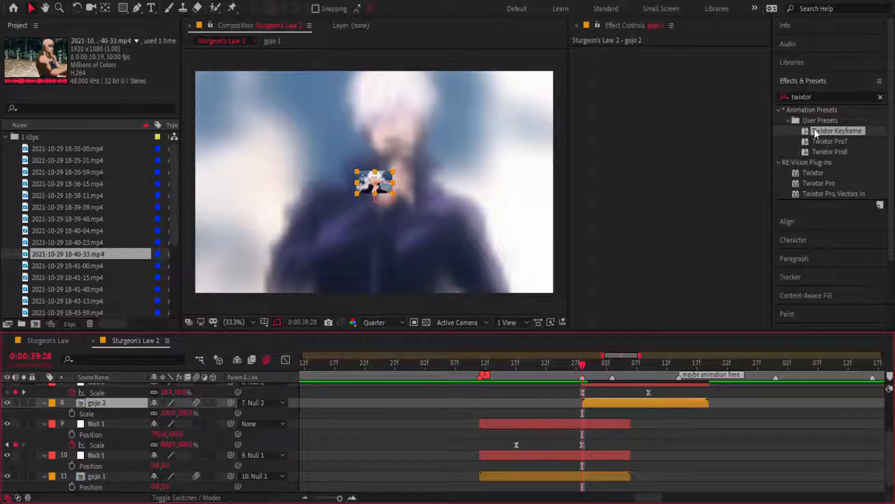
pyautogui.doubleClick(819, 97)
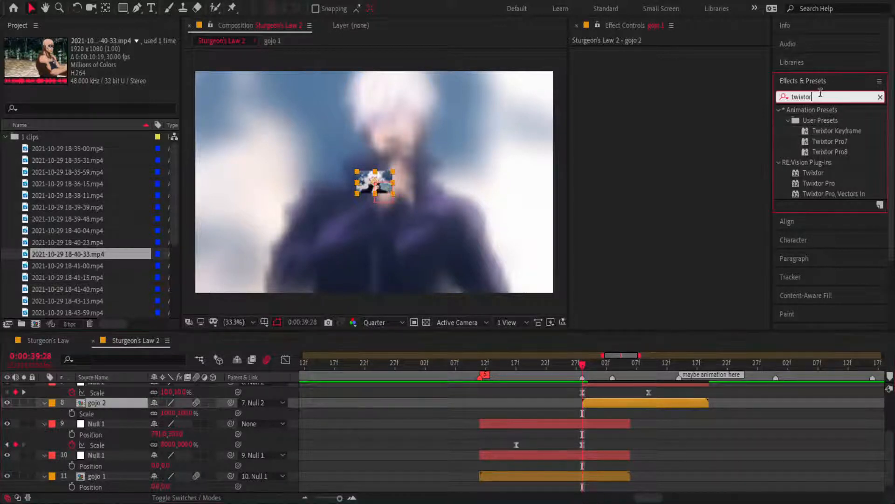
pyautogui.write('repetile')
pyautogui.doubleClick(819, 120)
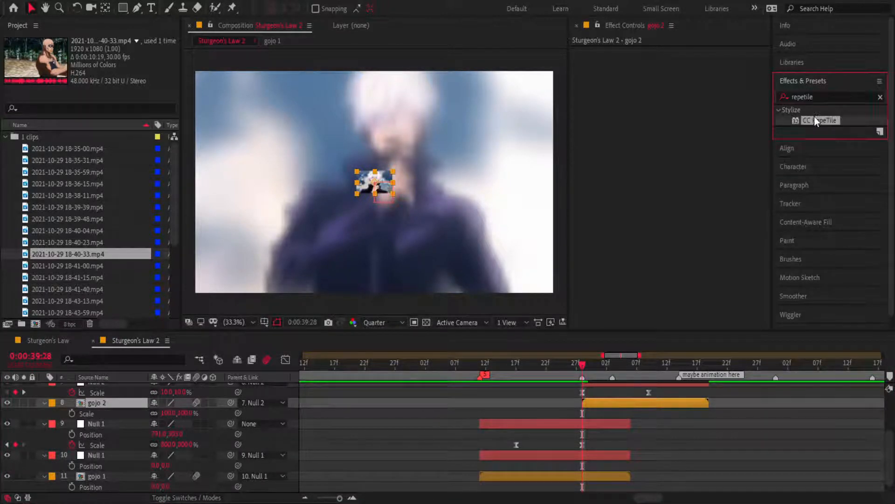
# - Set CC RepeTile's Expand Right, Left, Down and Up to 2000 each and its Tiling to Unfold
pyautogui.click(681, 62)
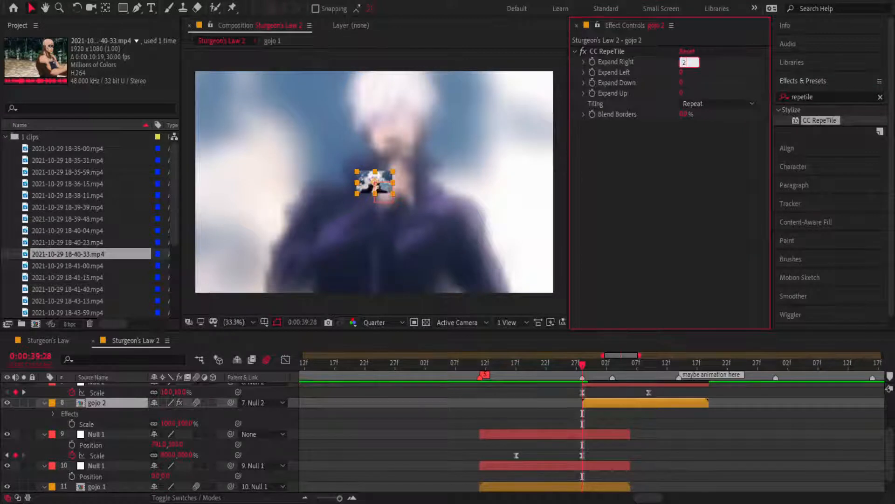
pyautogui.click(682, 72)
pyautogui.write('2000')
pyautogui.click(682, 83)
pyautogui.write('2000')
pyautogui.click(682, 93)
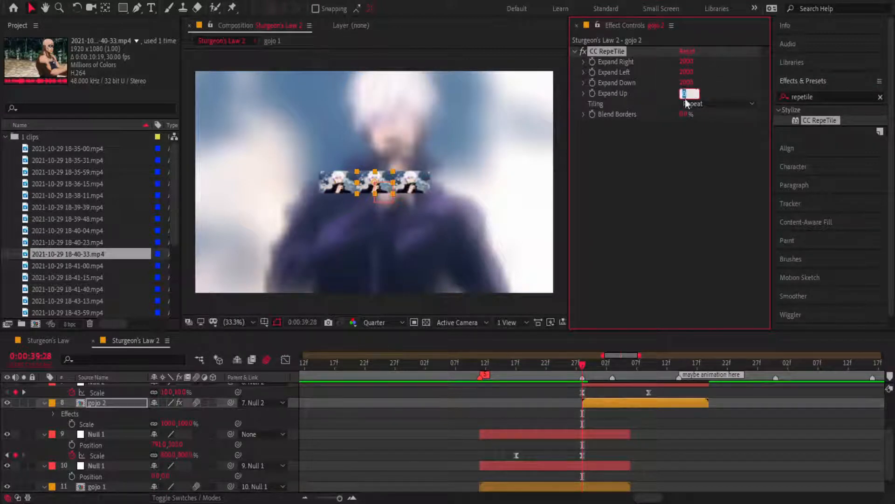
pyautogui.write('2000')
pyautogui.press('Return')
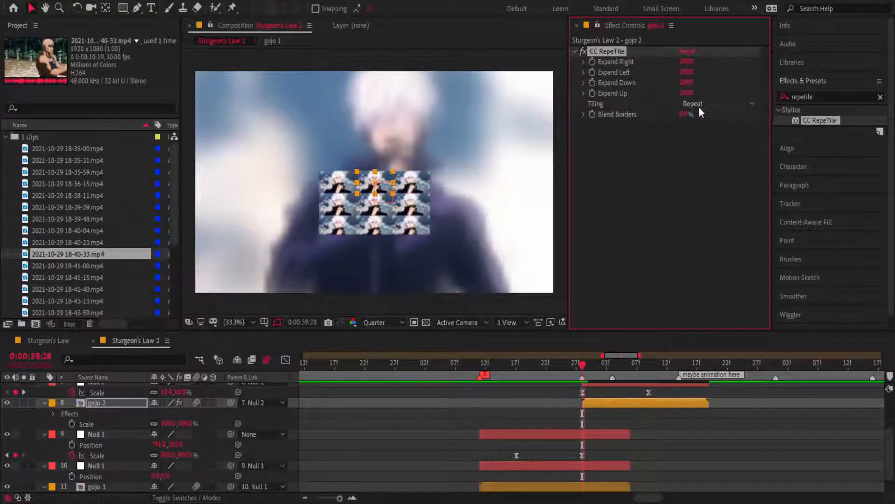
pyautogui.click(718, 154)
pyautogui.press('space')
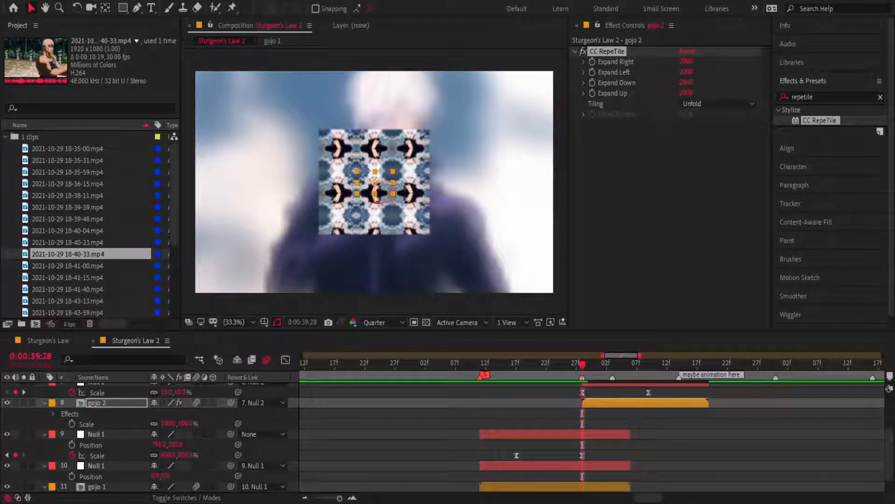
# - Reshape the lower Null 2's Scale curve so it rises steeply at the start and eases out long into 100%
pyautogui.click(577, 394)
pyautogui.click(287, 361)
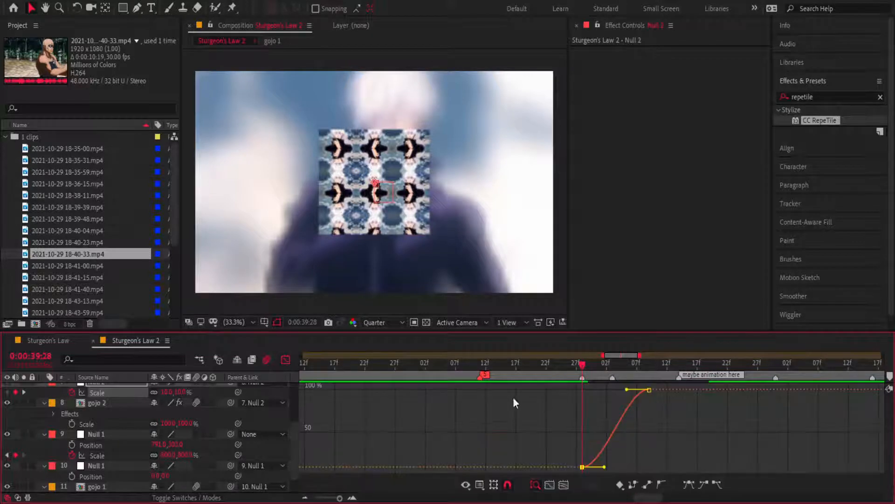
pyautogui.click(355, 498)
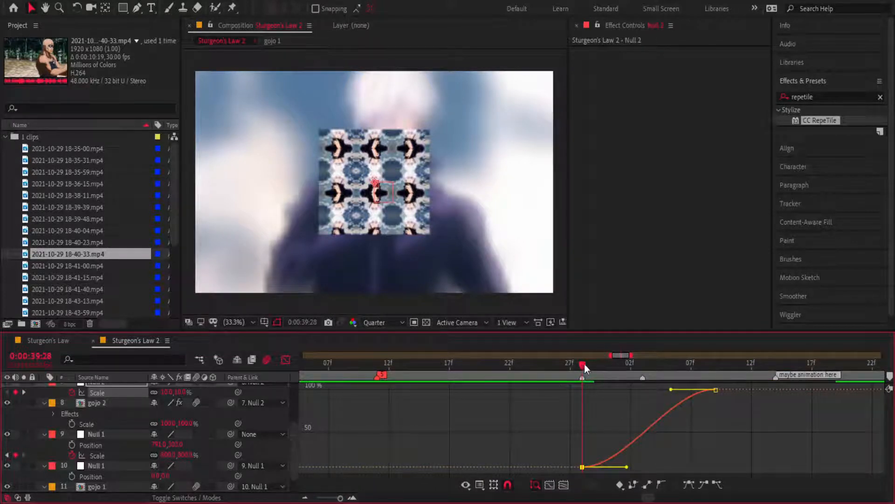
pyautogui.moveTo(583, 364); pyautogui.dragTo(571, 364)
pyautogui.moveTo(672, 391); pyautogui.dragTo(582, 364)
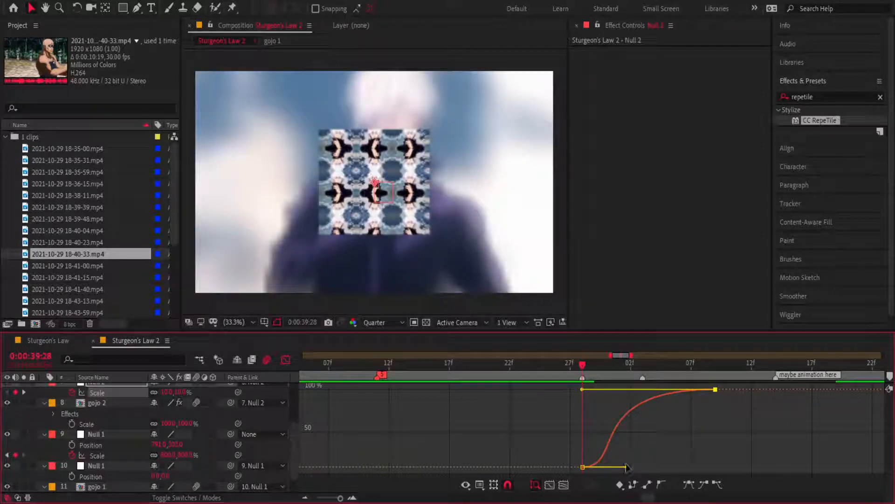
pyautogui.moveTo(627, 467); pyautogui.dragTo(586, 408)
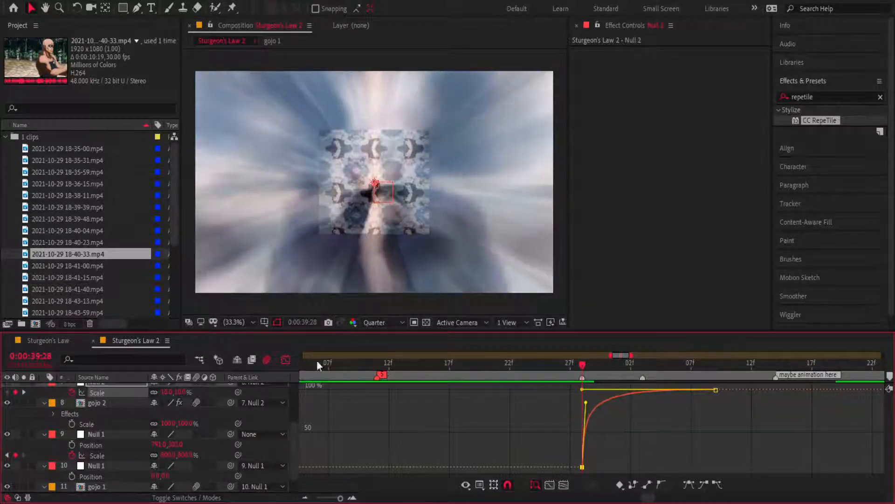
# - Move the lower Null 2's first Scale keyframe one frame earlier to 0:00:39:27 and soften the initial rise of its curve
pyautogui.click(285, 359)
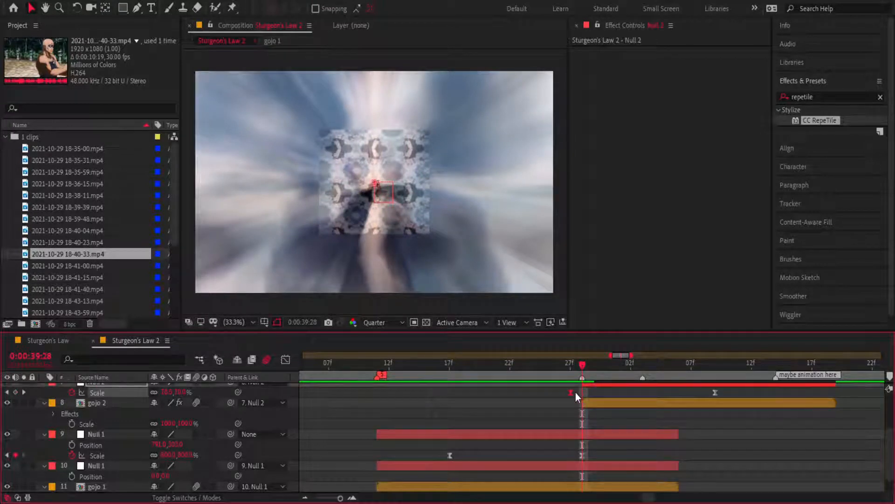
pyautogui.click(286, 359)
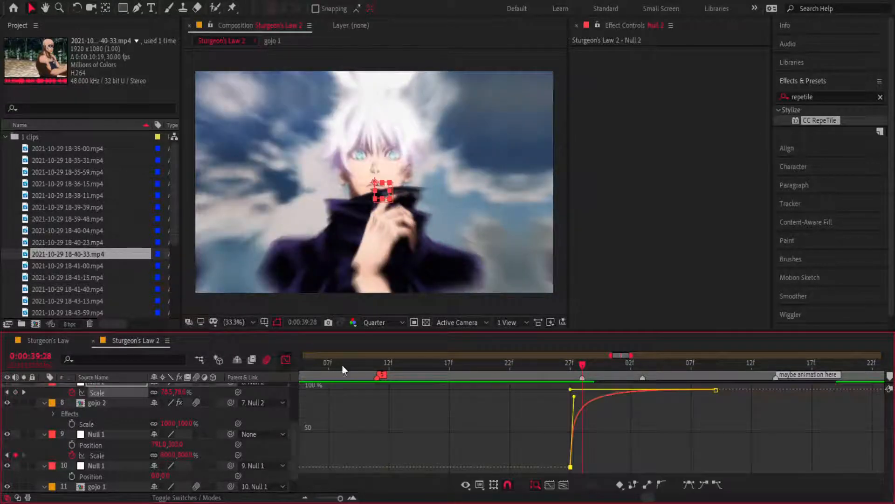
pyautogui.moveTo(572, 396); pyautogui.dragTo(581, 431)
pyautogui.click(574, 407)
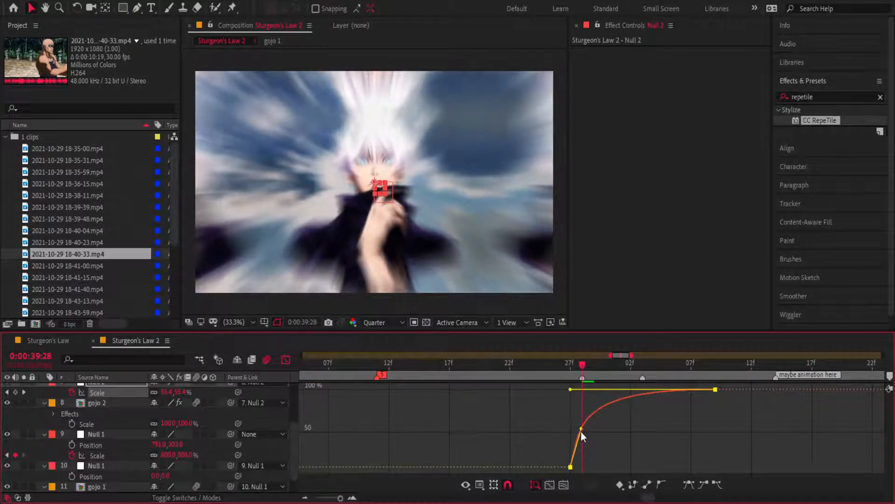
pyautogui.moveTo(570, 389); pyautogui.dragTo(546, 380)
pyautogui.click(285, 359)
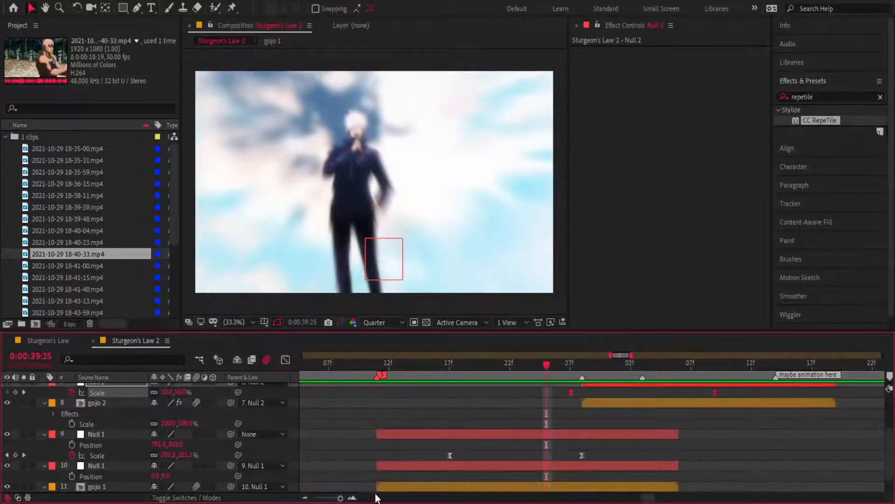
# - Remove all Scale keyframes from the lower Null 2 at 100% and collapse the expanded layer properties
pyautogui.moveTo(340, 499); pyautogui.dragTo(328, 501)
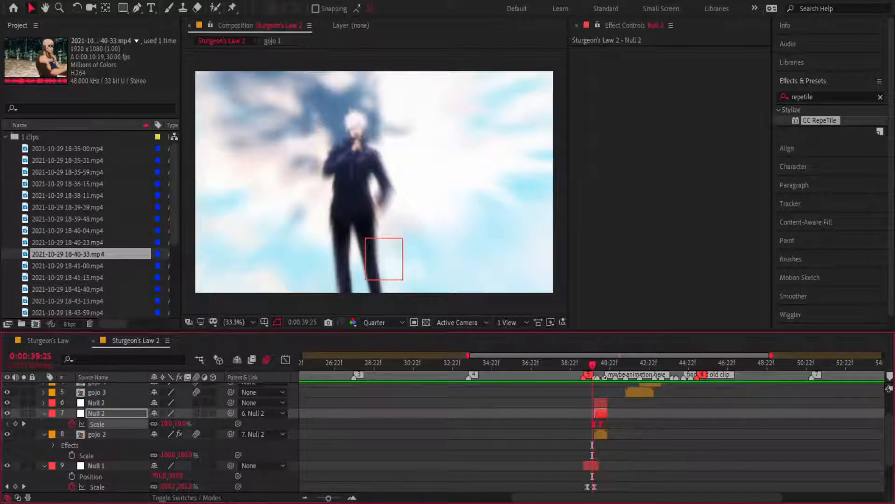
pyautogui.click(606, 366)
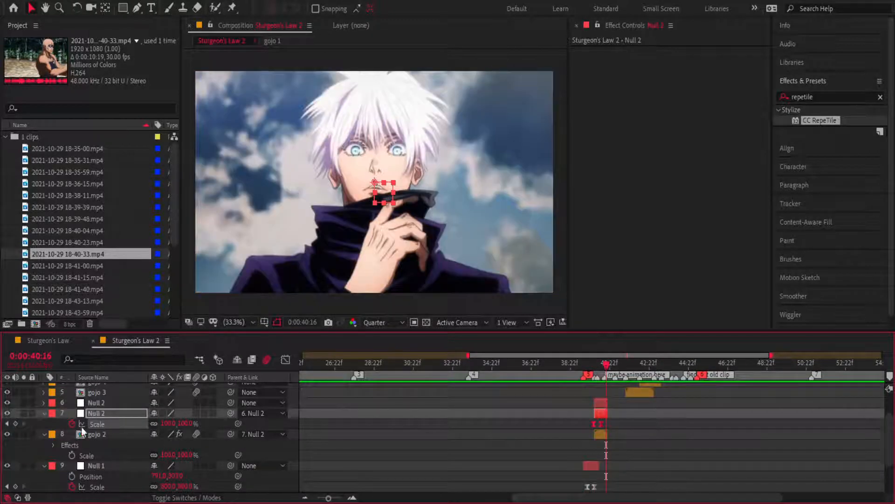
pyautogui.click(71, 423)
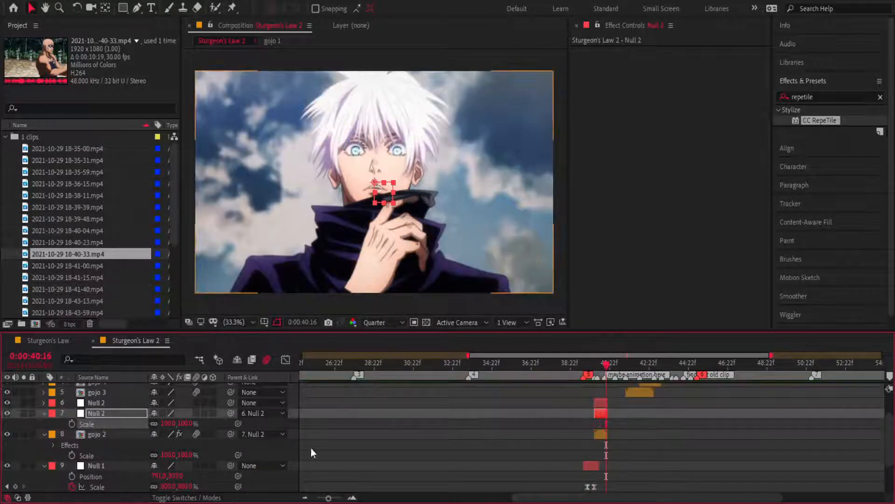
pyautogui.click(352, 497)
pyautogui.click(352, 498)
pyautogui.keyDown('shift'); pyautogui.click(599, 436); pyautogui.keyUp('shift')
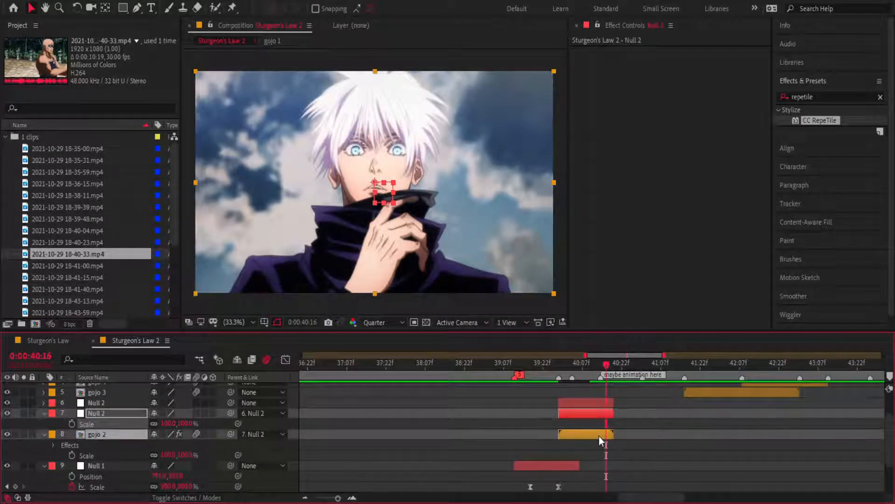
pyautogui.click(613, 427)
pyautogui.click(595, 434)
pyautogui.hotkey('ctrl', 'shift', 'a')
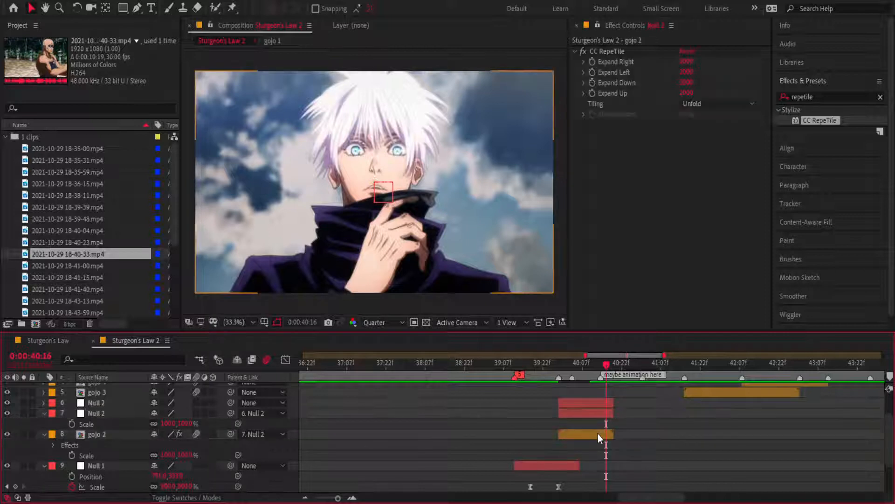
pyautogui.press('u')
pyautogui.scroll(2, 598, 434)
pyautogui.scroll(-2, 598, 434)
# - Shift both Null 2 layers and gojo 2 together five frames earlier, so they start at 0:00:39:23 and overlap gojo 1
pyautogui.moveTo(608, 366); pyautogui.dragTo(559, 376)
pyautogui.click(352, 498)
pyautogui.click(352, 498)
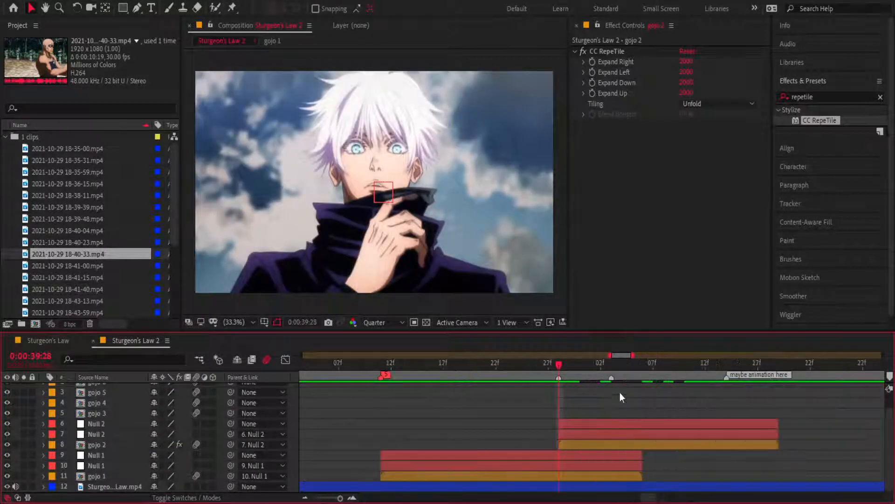
pyautogui.click(587, 424)
pyautogui.keyDown('shift'); pyautogui.click(583, 441); pyautogui.keyUp('shift')
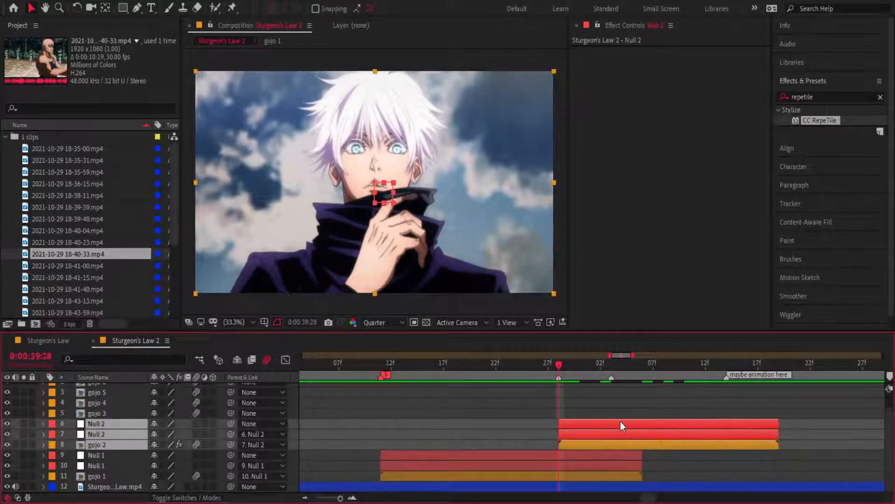
pyautogui.moveTo(621, 422); pyautogui.dragTo(568, 421)
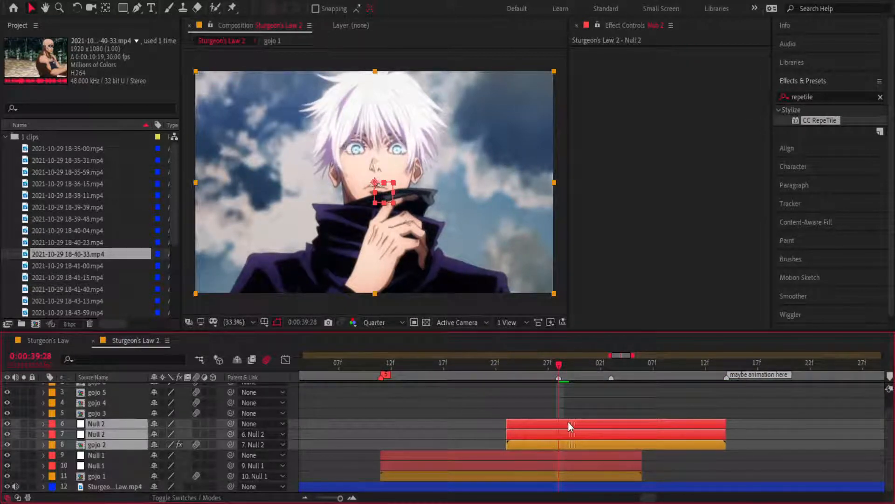
pyautogui.click(753, 413)
# - Remove the Scale keyframes from the upper Null 1 and hide its Scale property
pyautogui.moveTo(581, 368); pyautogui.dragTo(455, 368)
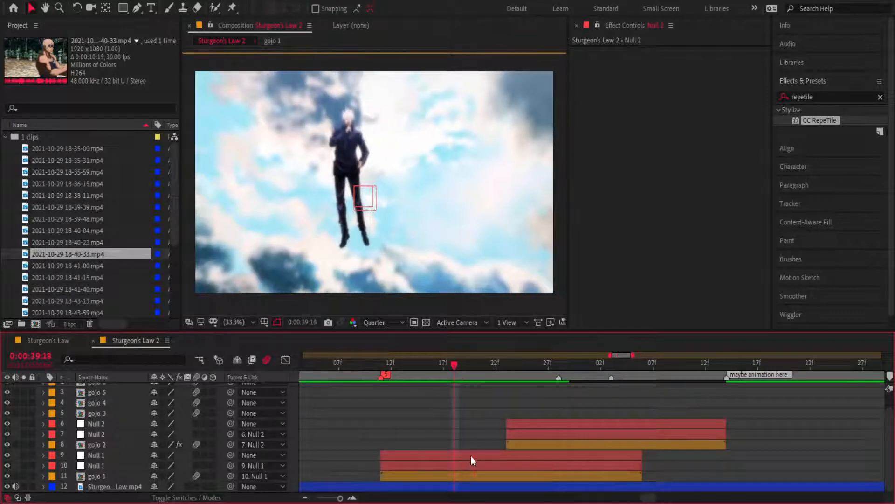
pyautogui.click(471, 456)
pyautogui.press('s')
pyautogui.click(441, 367)
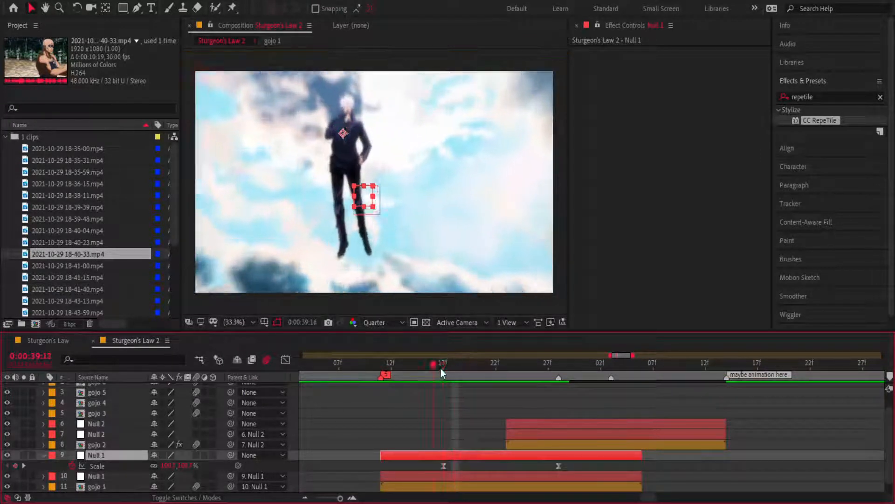
pyautogui.moveTo(441, 369); pyautogui.dragTo(495, 372)
pyautogui.click(71, 466)
pyautogui.press('s')
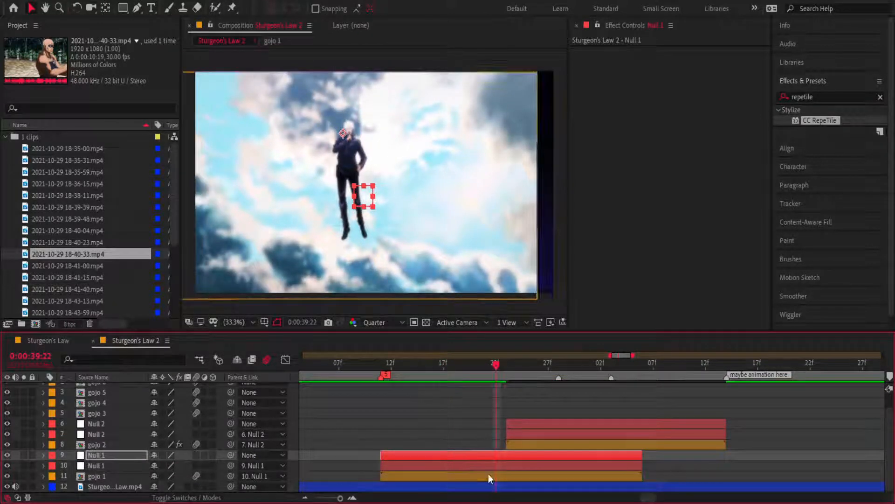
# - Reveal the upper Null 1's Position and reset it to its default
pyautogui.click(488, 474)
pyautogui.click(492, 455)
pyautogui.press('p')
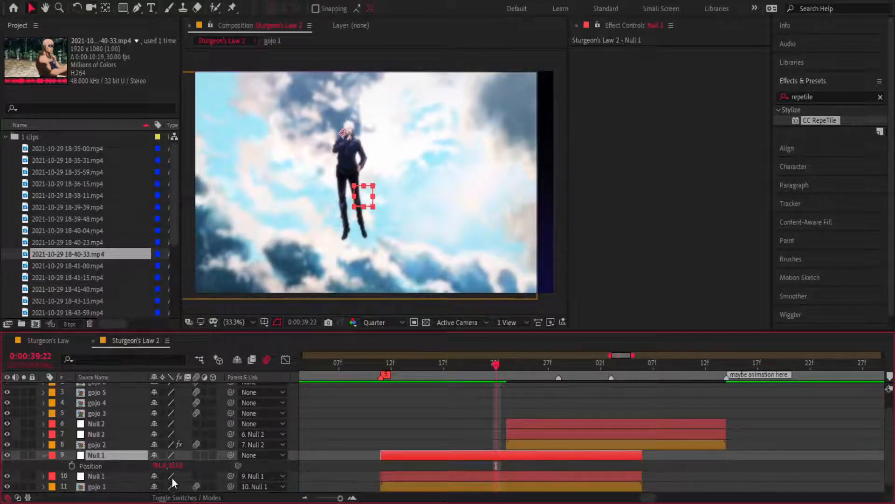
pyautogui.rightClick(103, 465)
pyautogui.click(141, 395)
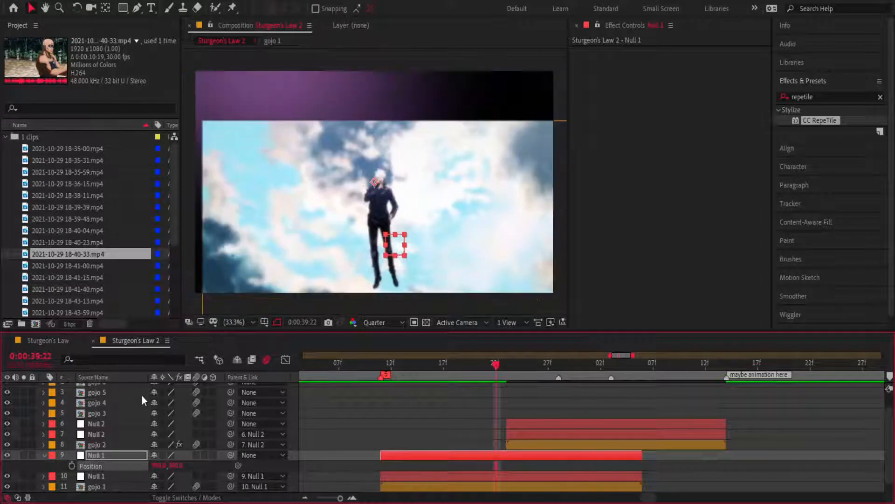
# - Try setting the upper Null 1's Position to 0, 0, and undo both changes
pyautogui.click(175, 466)
pyautogui.write('0')
pyautogui.press('Return')
pyautogui.click(158, 465)
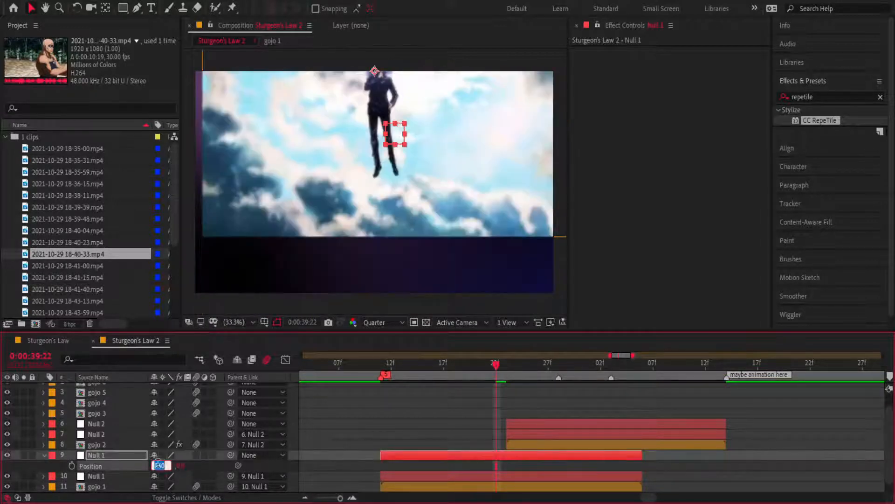
pyautogui.write('0')
pyautogui.press('Return')
pyautogui.hotkey('ctrl', 'z')
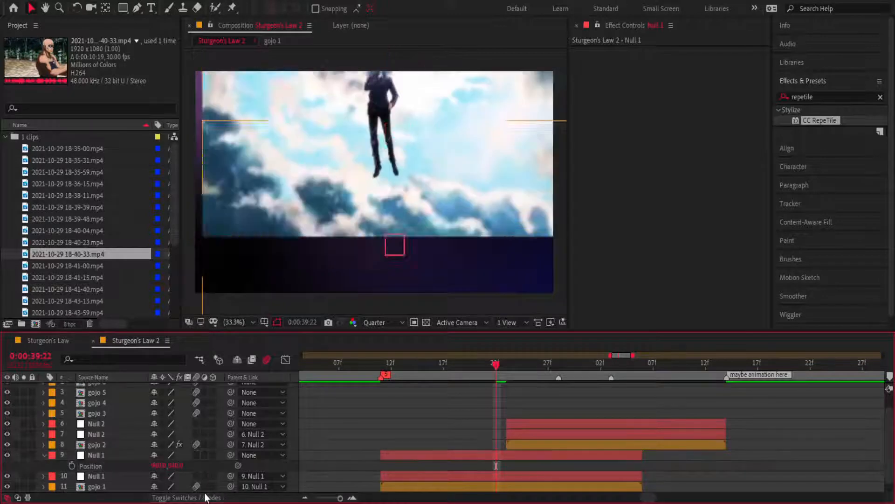
pyautogui.hotkey('ctrl', 'z')
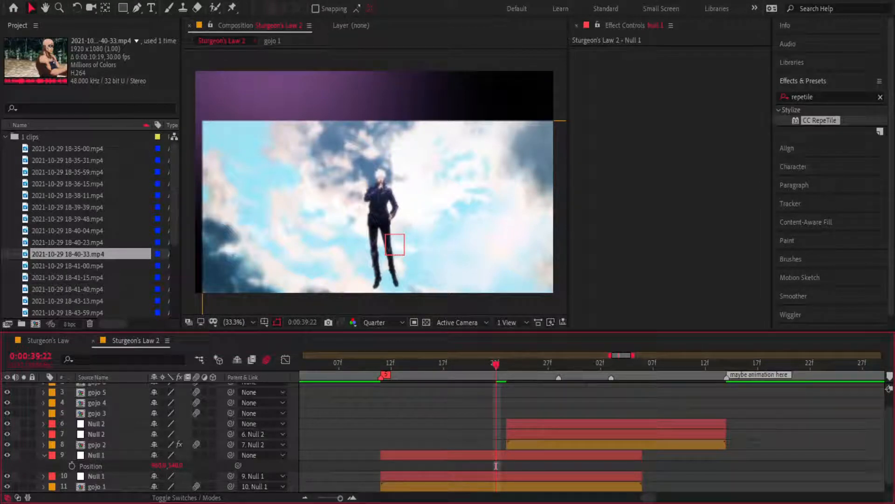
# - Reveal gojo 1's Position and centre the layer in the composition
pyautogui.click(461, 475)
pyautogui.click(462, 486)
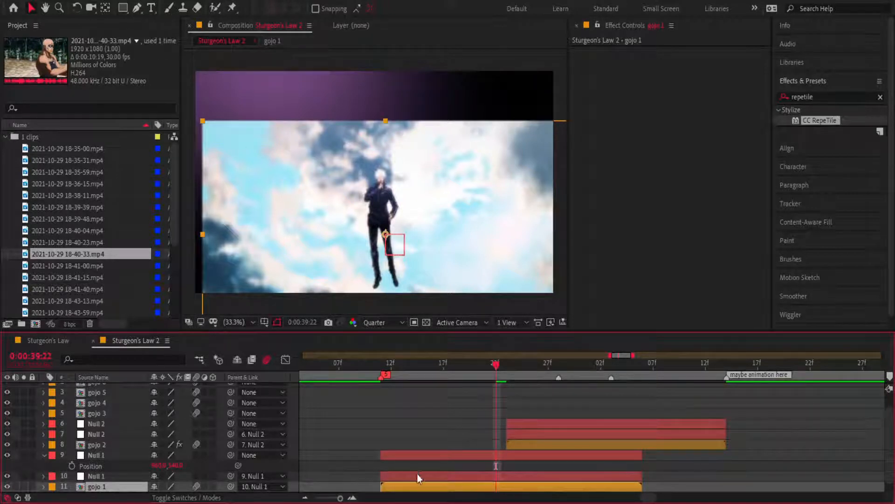
pyautogui.press('p')
pyautogui.scroll(-1, 396, 462)
pyautogui.click(102, 475)
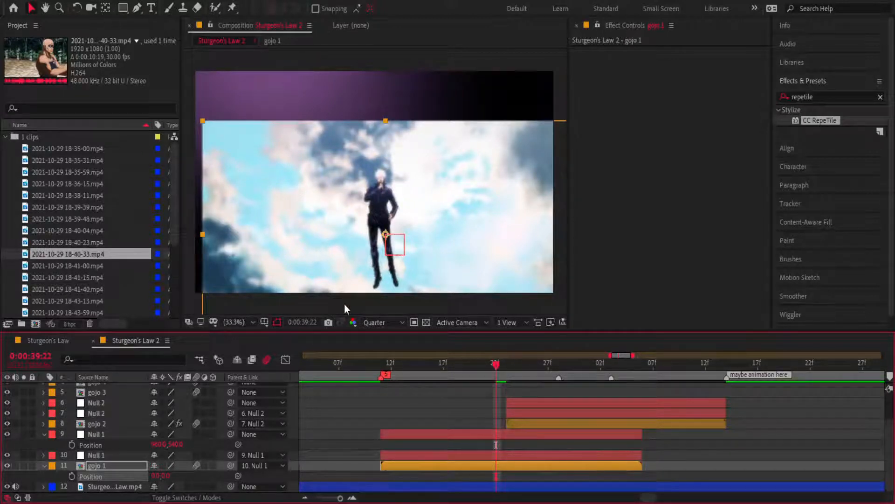
pyautogui.hotkey('ctrl', 'Home')
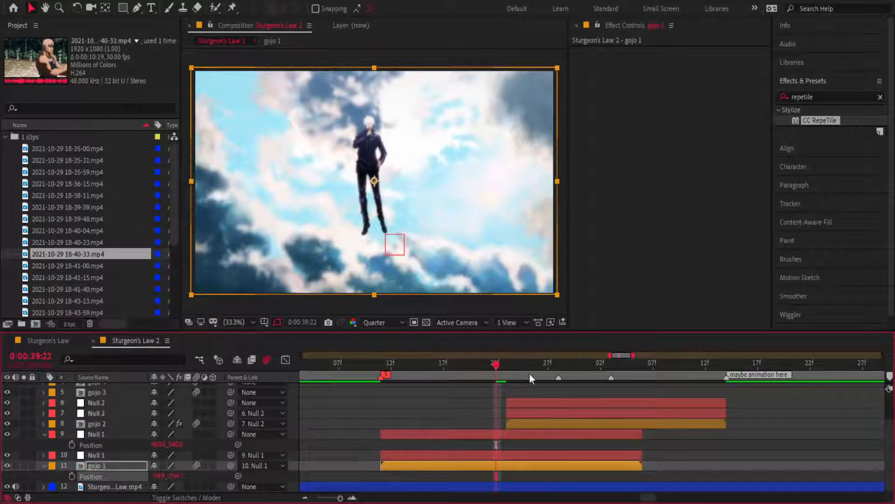
# - Examine the Scale and Position properties of gojo 1 and the lower Null 1 while scrubbing through the overlap with gojo 2
pyautogui.click(723, 459)
pyautogui.click(551, 462)
pyautogui.press('s')
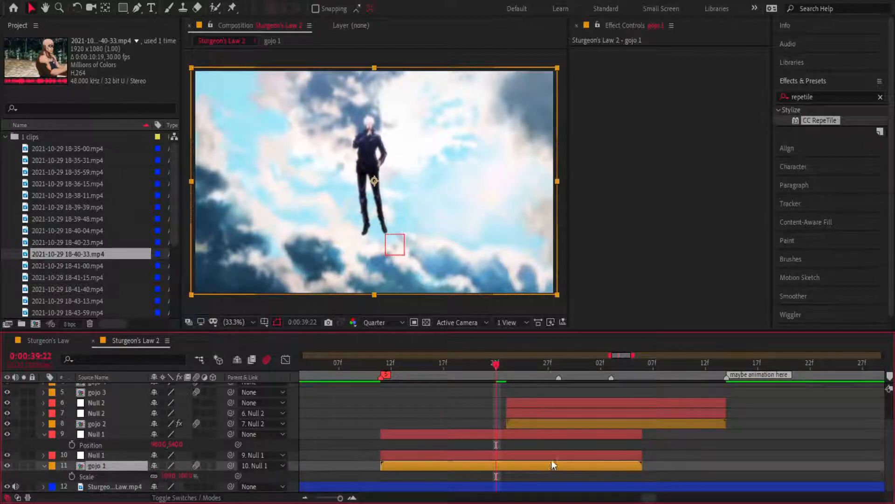
pyautogui.click(518, 455)
pyautogui.press('s')
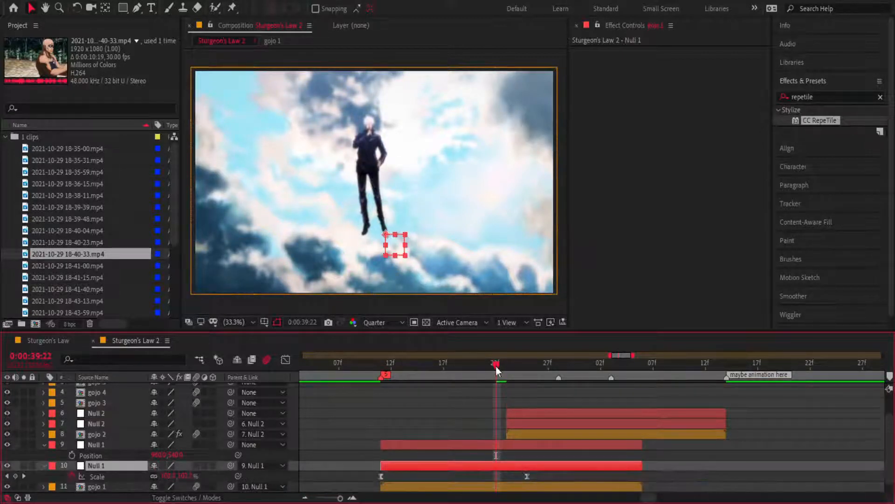
pyautogui.moveTo(497, 369); pyautogui.dragTo(470, 379)
pyautogui.click(551, 488)
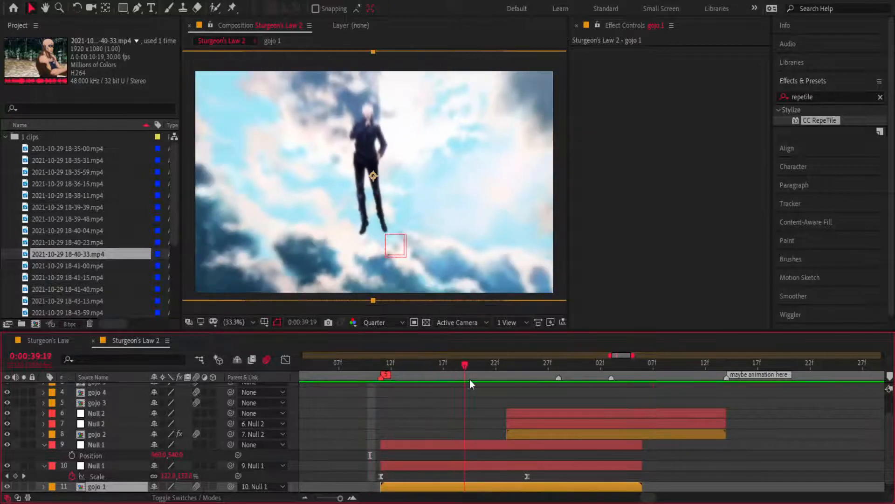
pyautogui.click(483, 465)
pyautogui.scroll(-1, 403, 201)
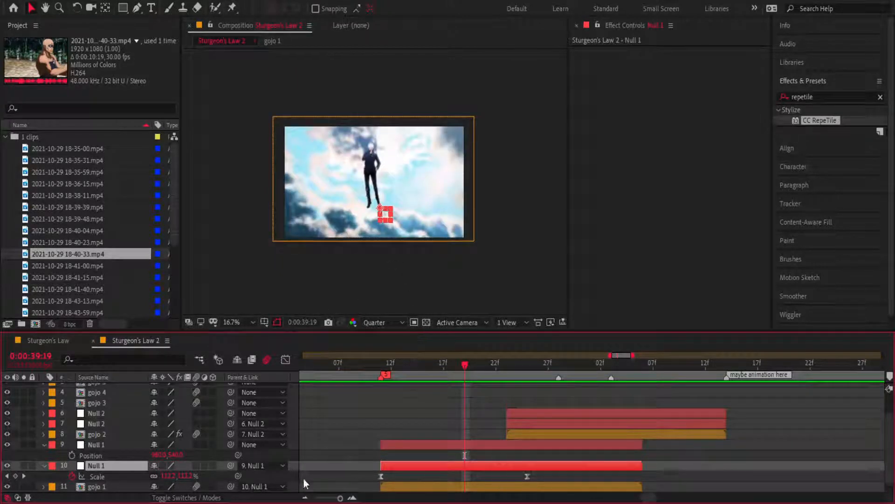
pyautogui.press('p')
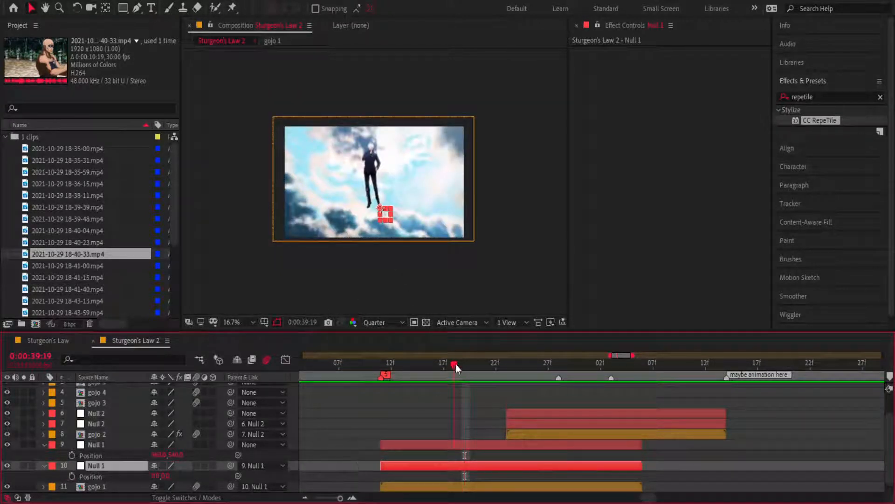
pyautogui.moveTo(456, 364); pyautogui.dragTo(632, 387)
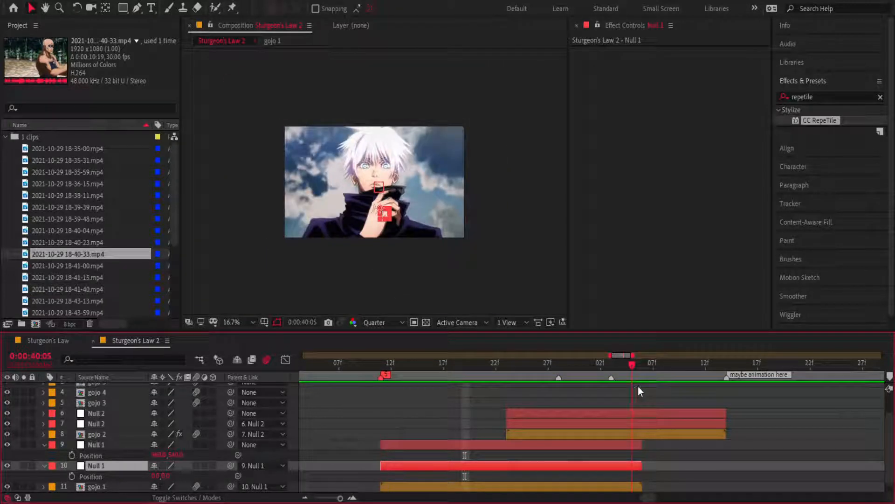
# - Delete both Null 1 layers and fit the composition in the viewer
pyautogui.press('Delete')
pyautogui.click(609, 453)
pyautogui.press('Delete')
pyautogui.moveTo(634, 365); pyautogui.dragTo(455, 377)
pyautogui.click(224, 167)
pyautogui.hotkey('shift', '/')
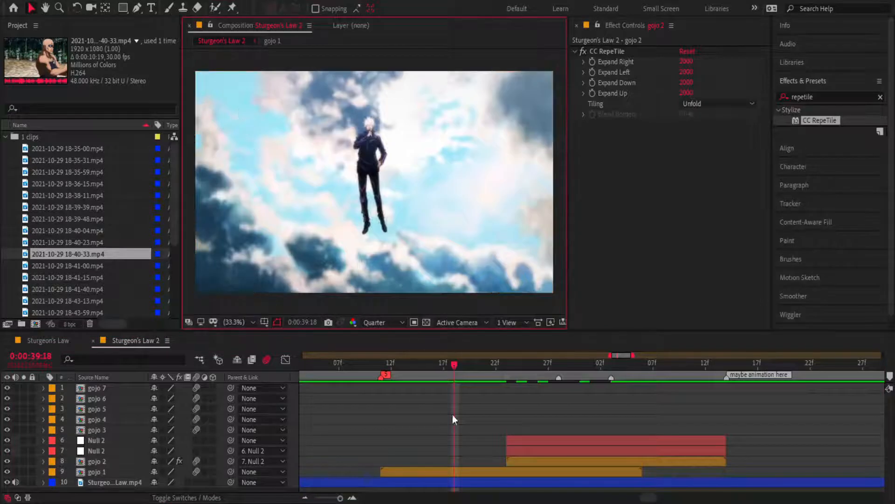
# - Delete both Null 2 layers so only the gojo clips and the audio source layer remain
pyautogui.click(468, 471)
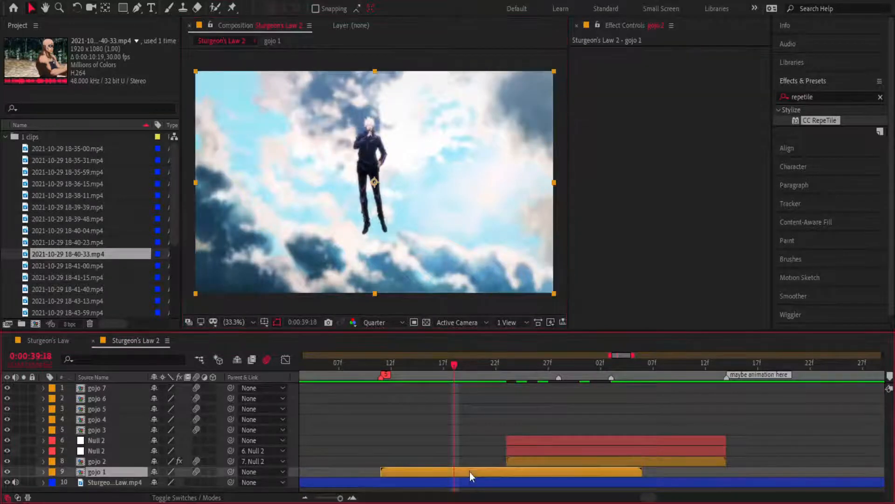
pyautogui.click(465, 368)
pyautogui.moveTo(458, 365); pyautogui.dragTo(404, 365)
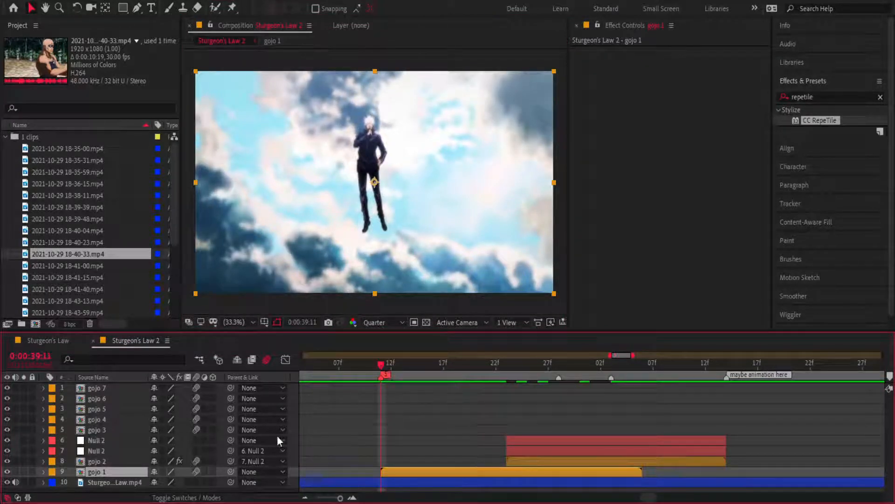
pyautogui.click(517, 463)
pyautogui.click(507, 478)
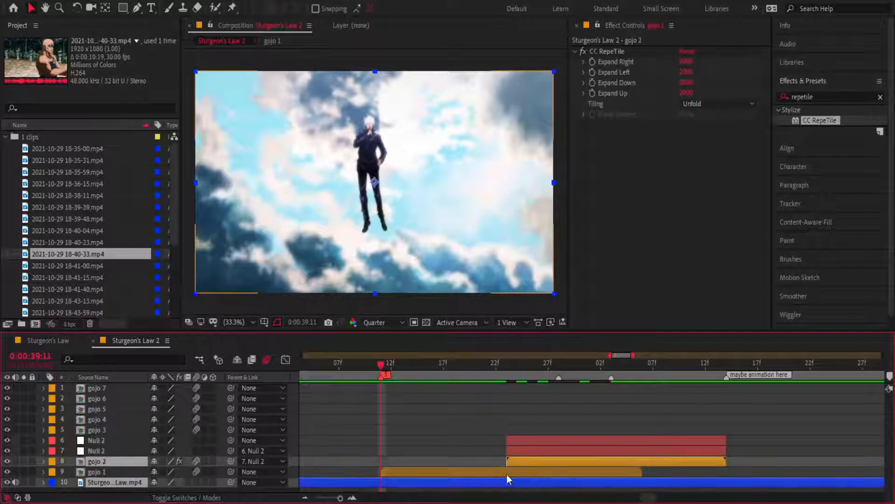
pyautogui.click(533, 451)
pyautogui.click(536, 439)
pyautogui.press('Delete')
pyautogui.click(531, 444)
pyautogui.press('Delete')
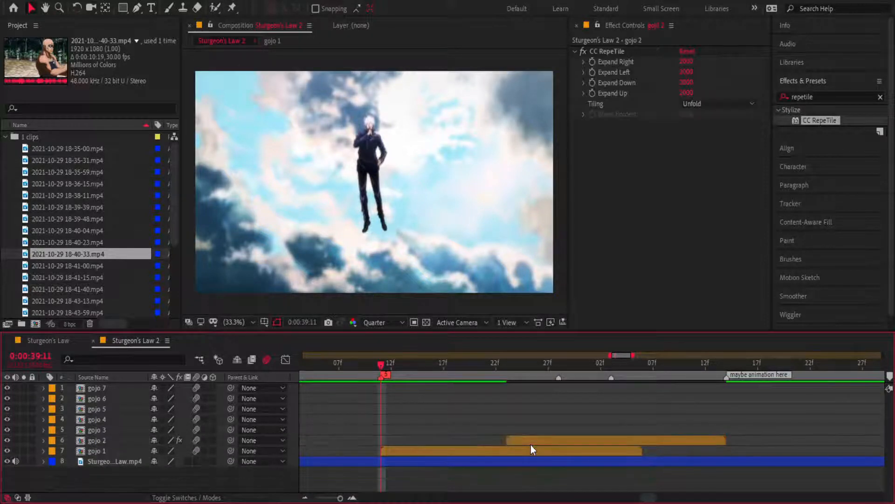
# - Turn gojo 1 and gojo 2 into 3D layers
pyautogui.click(531, 444)
pyautogui.keyDown('shift'); pyautogui.click(455, 450); pyautogui.keyUp('shift')
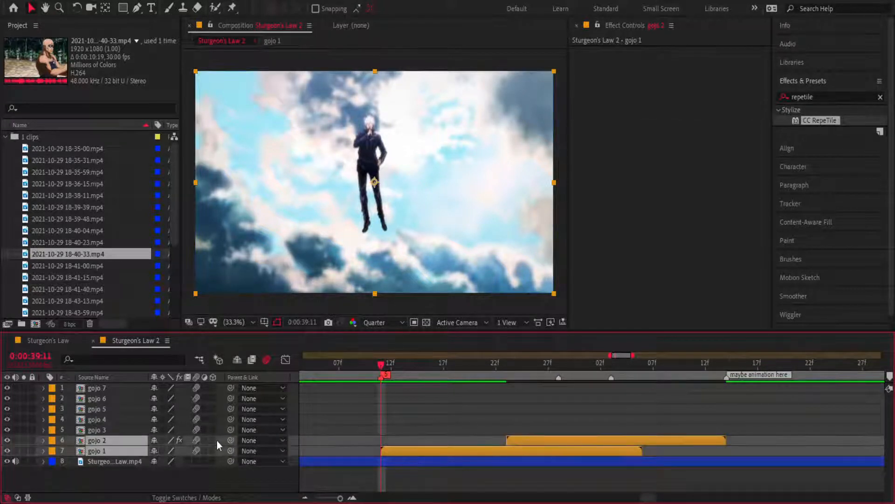
pyautogui.click(213, 440)
pyautogui.click(368, 434)
# - Add a null above gojo 1 trimmed to the clip's exact span, and parent gojo 1 to it
pyautogui.click(392, 450)
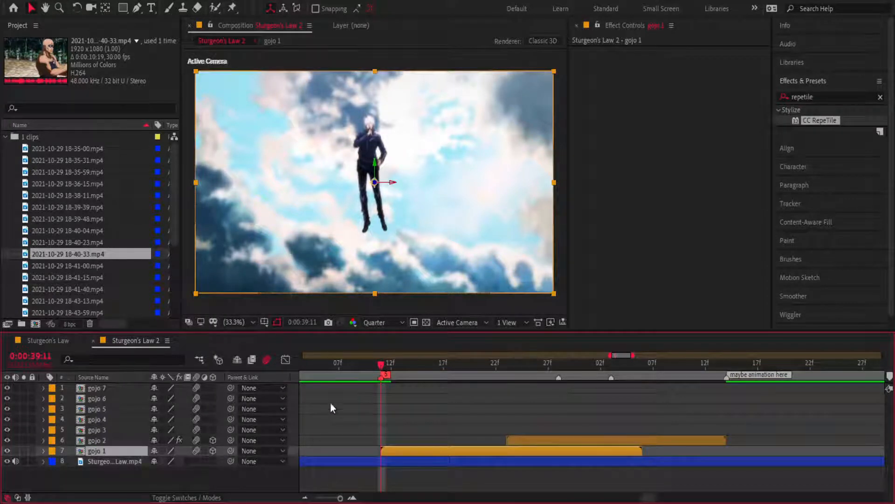
pyautogui.hotkey('ctrl', 'alt', 'shift', 'y')
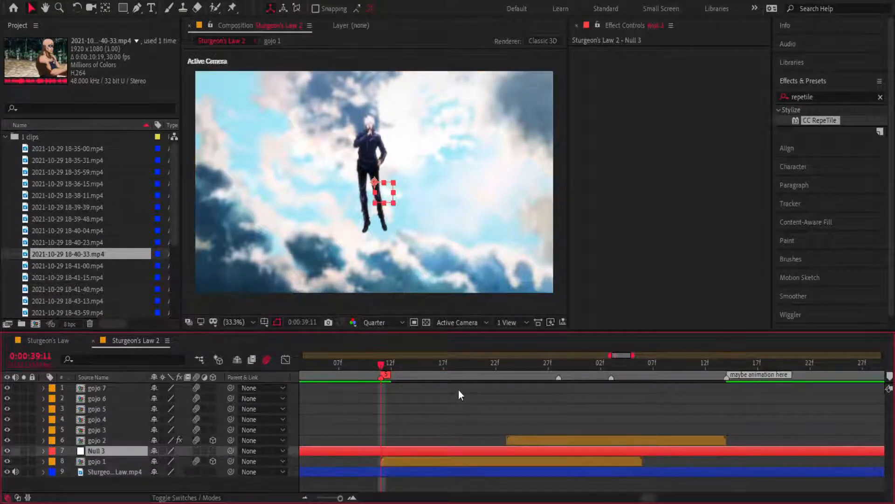
pyautogui.hotkey('alt', '[')
pyautogui.hotkey('alt', ']')
pyautogui.moveTo(390, 451); pyautogui.dragTo(640, 463)
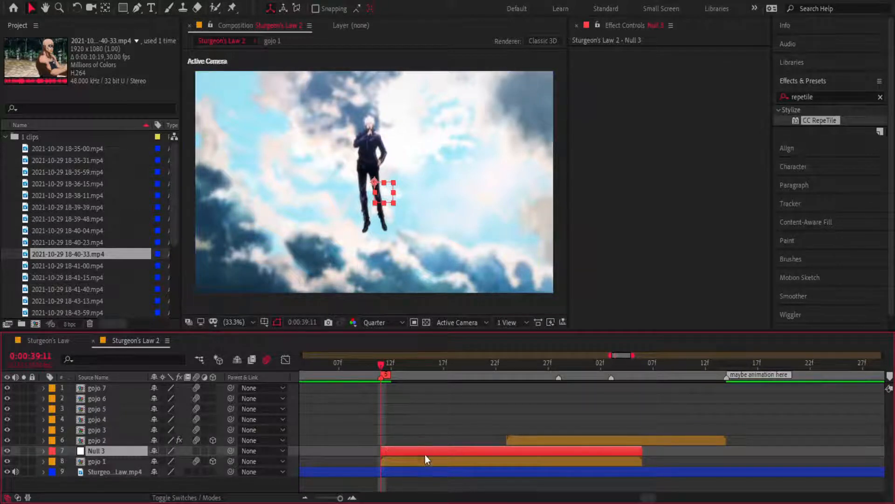
pyautogui.click(394, 462)
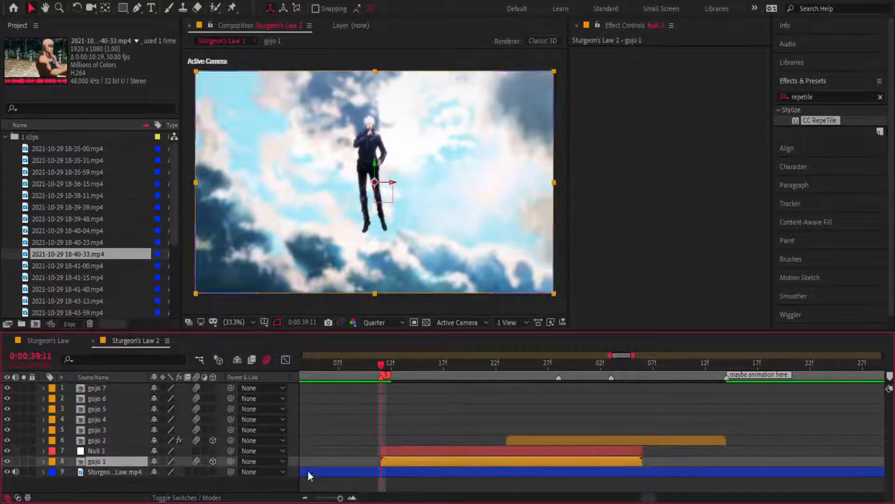
pyautogui.moveTo(231, 461); pyautogui.dragTo(213, 450)
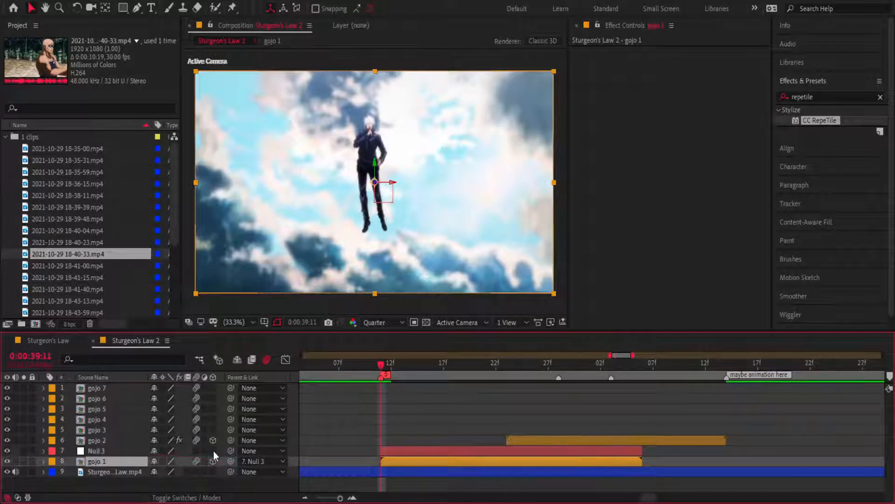
# - Keyframe Null 3's Scale from 650% at 0:00:39:11 down to 100% at 0:00:39:25
pyautogui.click(405, 453)
pyautogui.press('s')
pyautogui.hotkey('shift', 'pagedown')
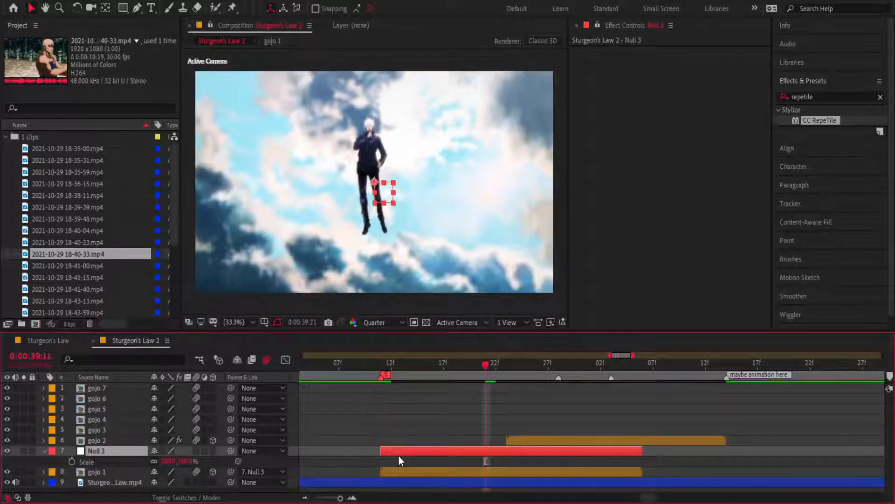
pyautogui.click(72, 462)
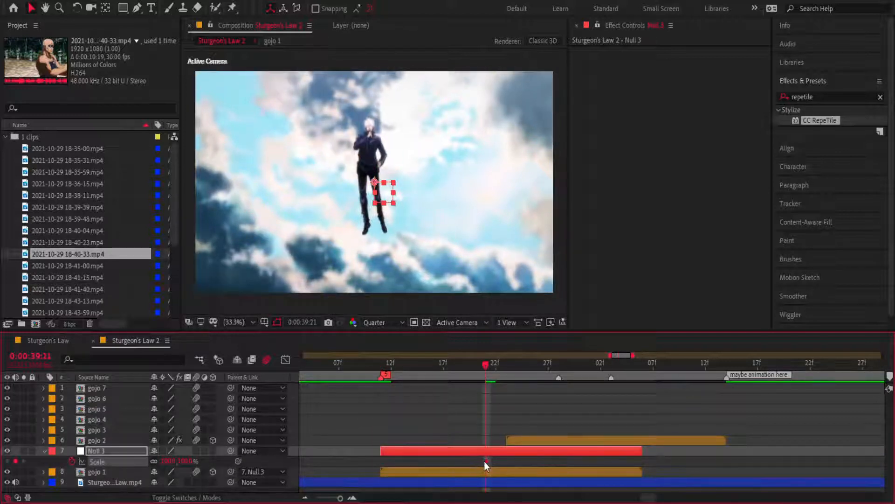
pyautogui.moveTo(485, 462); pyautogui.dragTo(523, 461)
pyautogui.moveTo(486, 363); pyautogui.dragTo(379, 388)
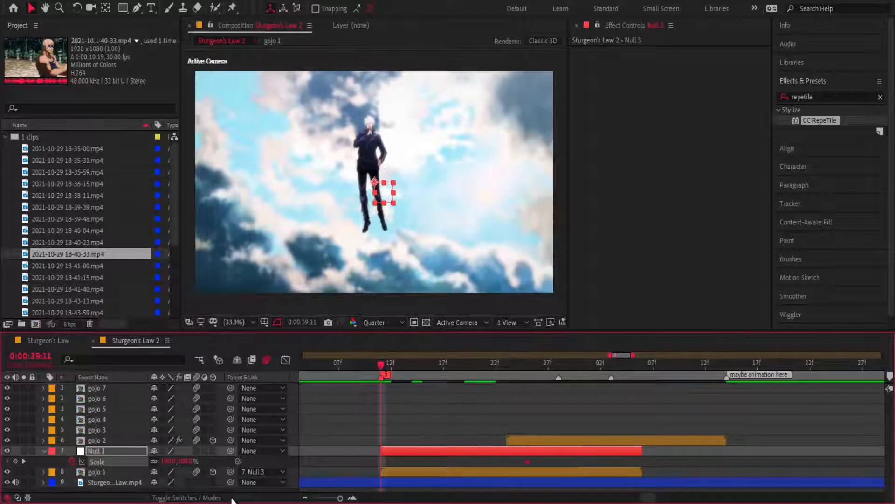
pyautogui.click(187, 461)
pyautogui.write('650')
pyautogui.press('Return')
# - Apply Easy Ease to Null 3's Scale keyframes, shape the curve into a steep initial drop with a long ease-out, and preview it
pyautogui.moveTo(561, 466); pyautogui.dragTo(358, 462)
pyautogui.press('F9')
pyautogui.click(285, 359)
pyautogui.click(499, 459)
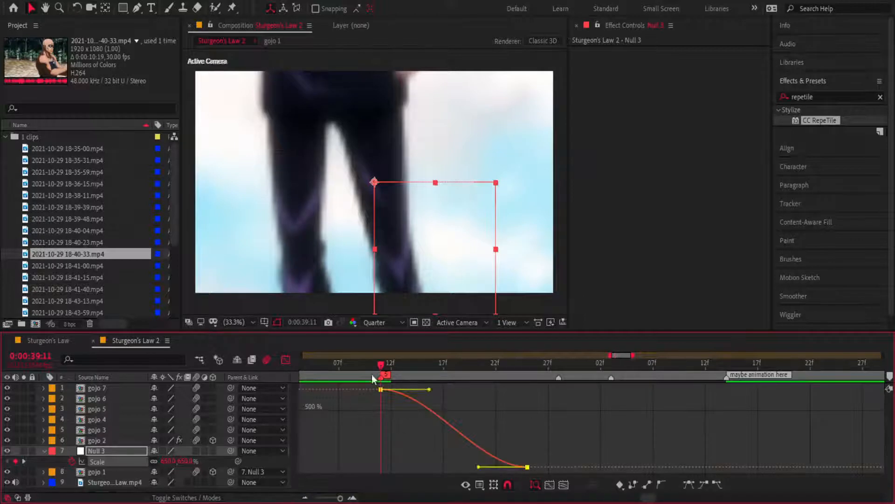
pyautogui.click(390, 364)
pyautogui.moveTo(479, 467); pyautogui.dragTo(393, 466)
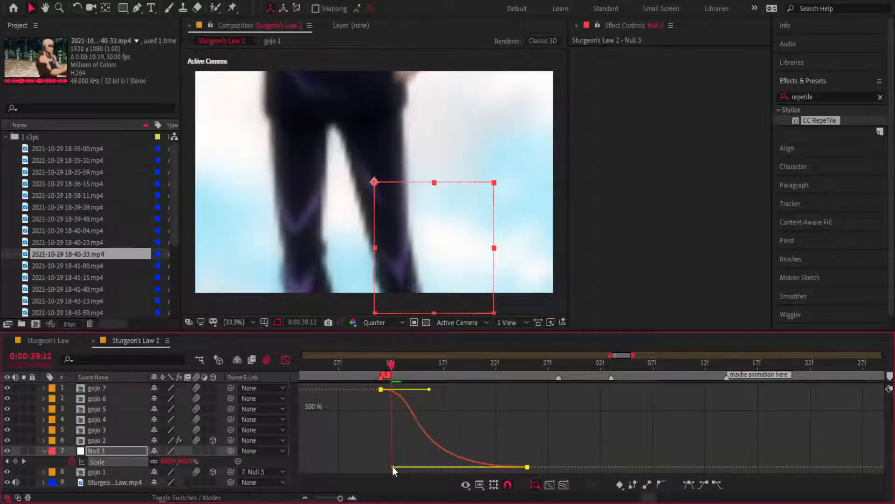
pyautogui.moveTo(429, 389); pyautogui.dragTo(329, 455)
pyautogui.press('space')
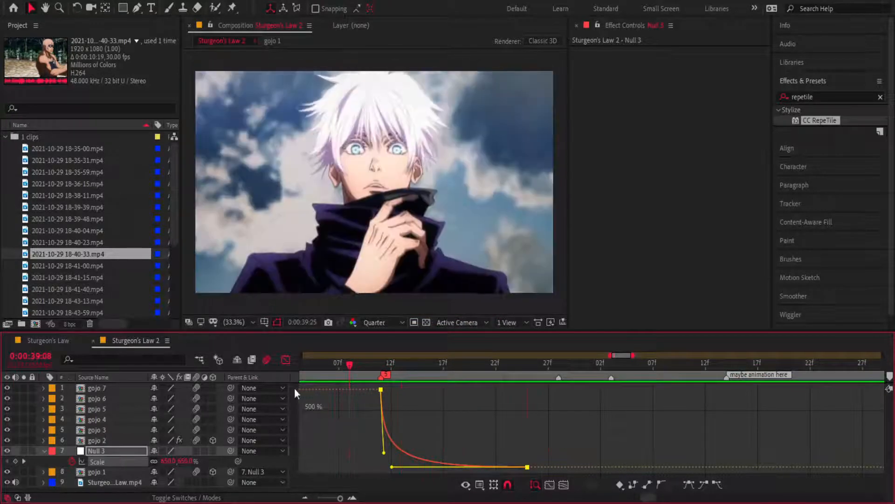
pyautogui.click(285, 359)
# - Add a null above gojo 2 spanning from 0:00:39:11 to the end of gojo 2
pyautogui.moveTo(399, 359); pyautogui.dragTo(423, 361)
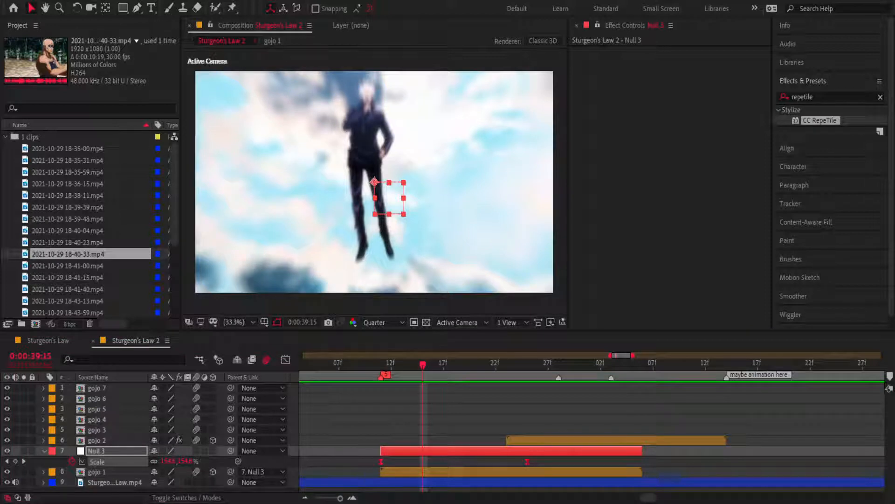
pyautogui.moveTo(423, 363); pyautogui.dragTo(510, 371)
pyautogui.click(511, 439)
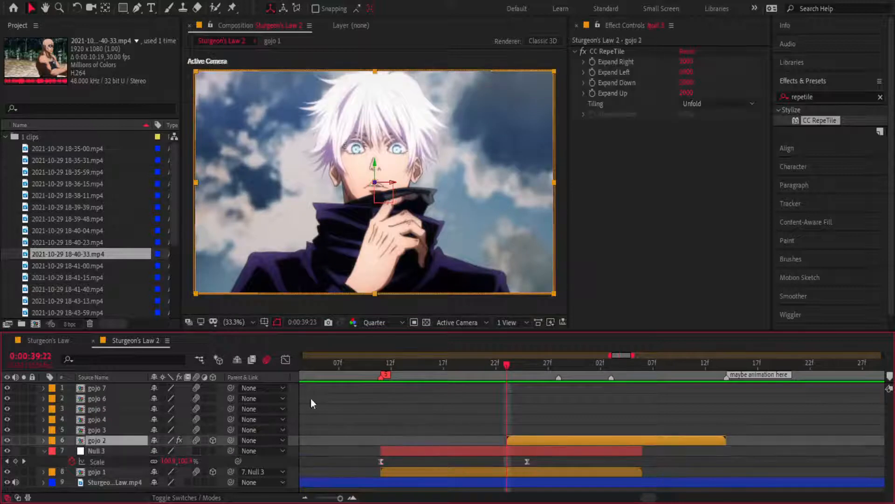
pyautogui.hotkey('ctrl', 'alt', 'shift', 'y')
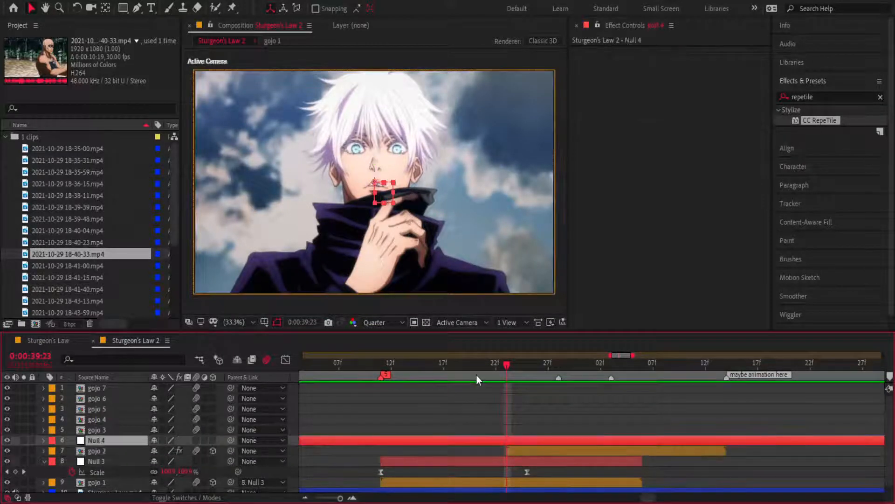
pyautogui.hotkey('alt', '[')
pyautogui.hotkey('alt', ']')
pyautogui.moveTo(506, 440); pyautogui.dragTo(381, 440)
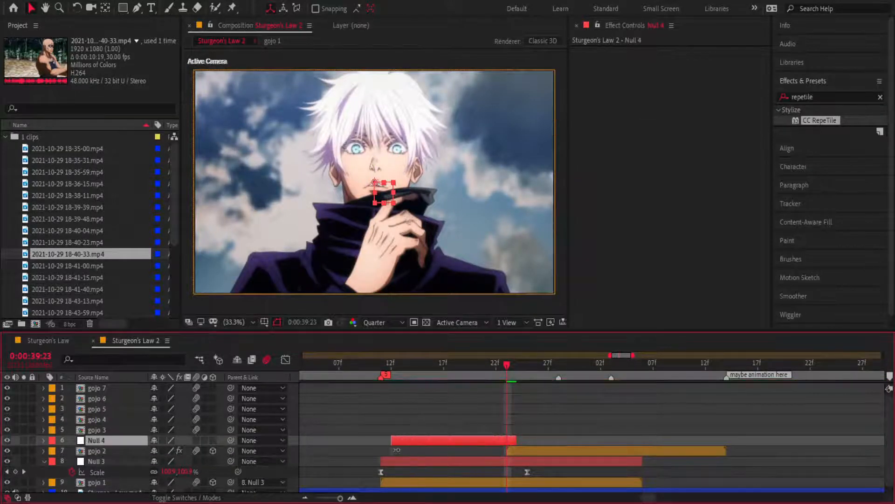
pyautogui.moveTo(515, 438); pyautogui.dragTo(726, 438)
# - Duplicate Null 4 and make both copies 3D layers
pyautogui.hotkey('ctrl', 'd')
pyautogui.moveTo(211, 445); pyautogui.dragTo(212, 450)
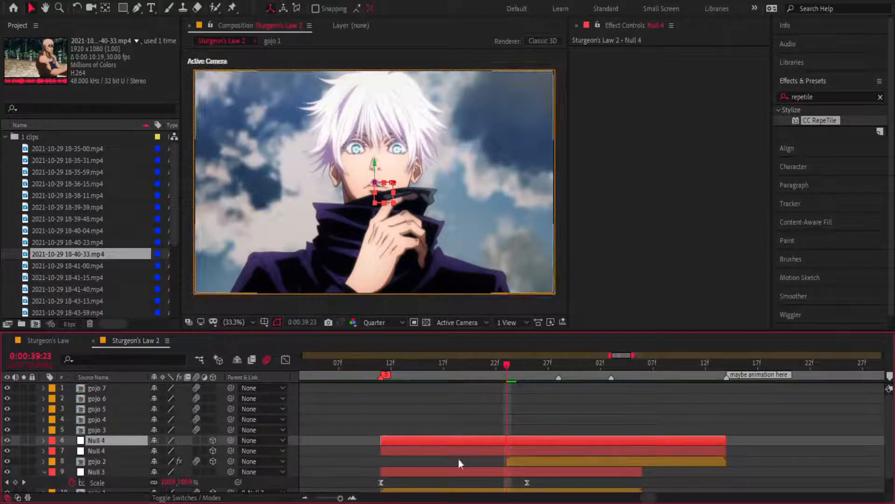
# - Make Null 3 a 3D layer, collapse its properties and parent it to the lower Null 4
pyautogui.click(516, 473)
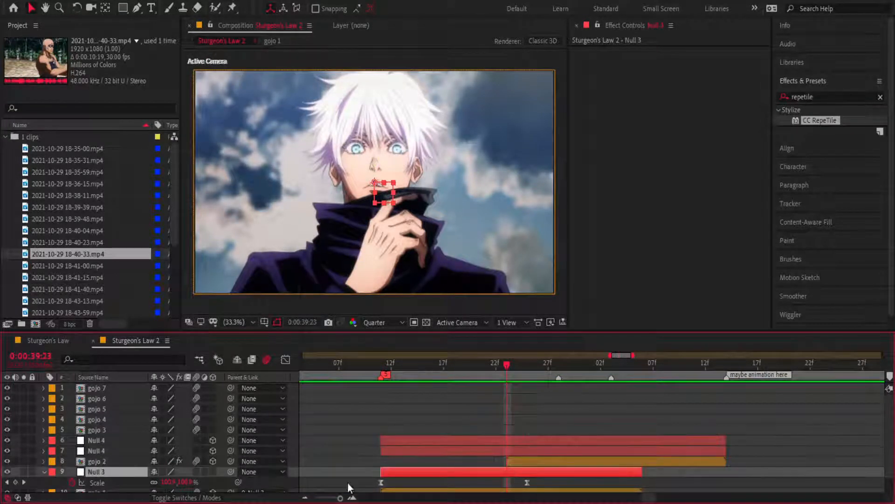
pyautogui.click(213, 472)
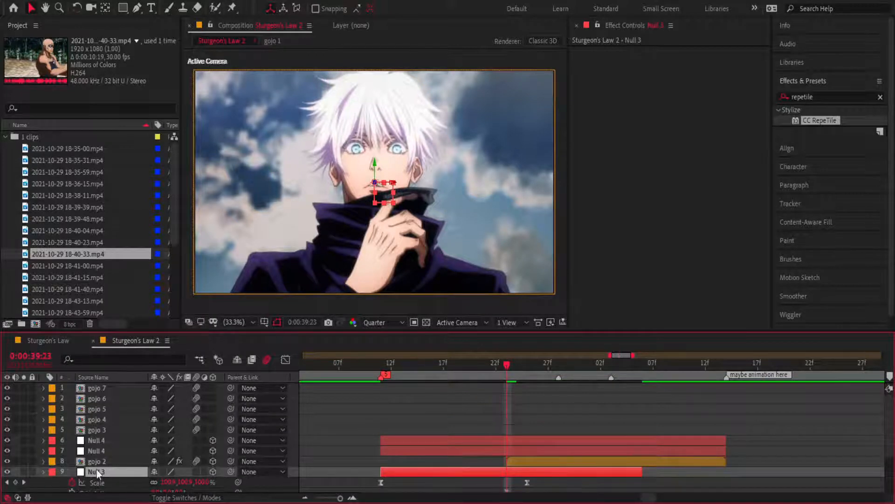
pyautogui.press('u')
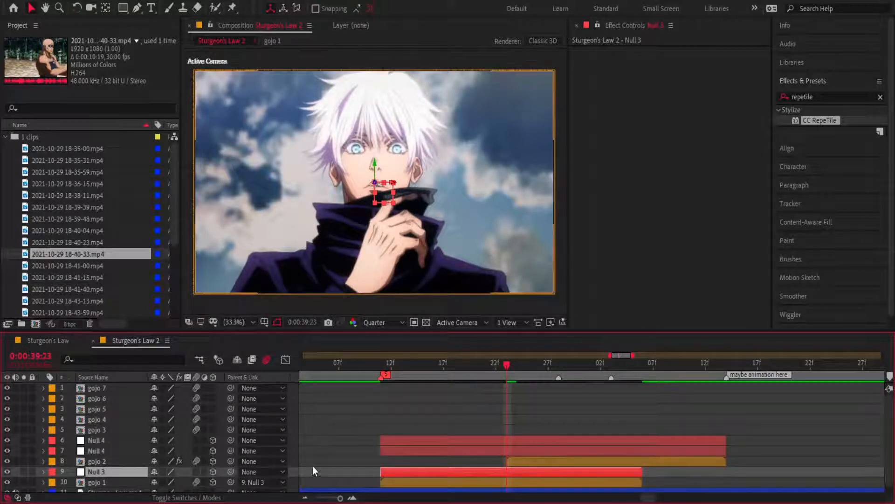
pyautogui.moveTo(231, 472); pyautogui.dragTo(108, 453)
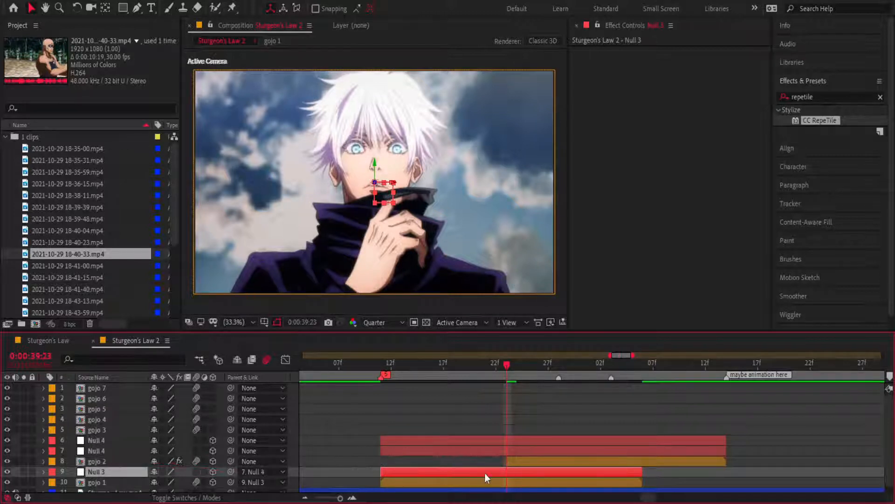
# - Parent gojo 2 to the lower Null 4 and preview the gojo 1 to gojo 2 transition
pyautogui.click(524, 461)
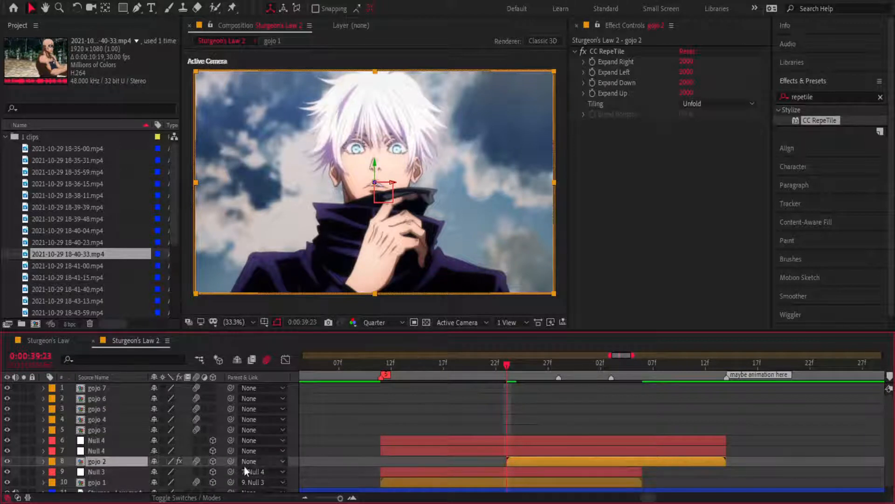
pyautogui.moveTo(232, 461); pyautogui.dragTo(136, 452)
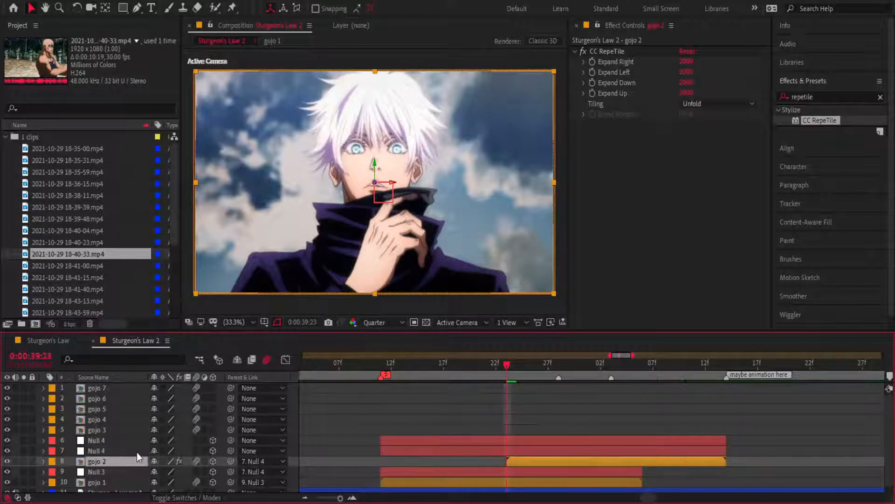
pyautogui.click(129, 473)
pyautogui.scroll(-1, 542, 438)
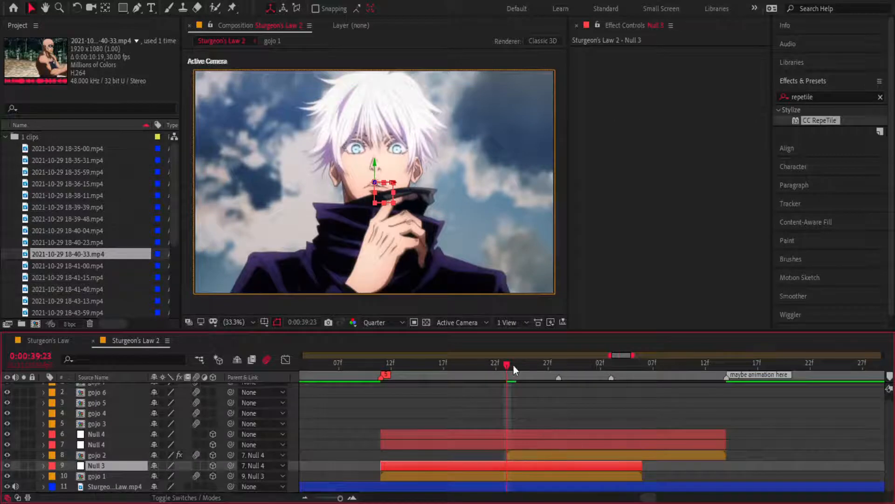
pyautogui.moveTo(514, 365); pyautogui.dragTo(361, 364)
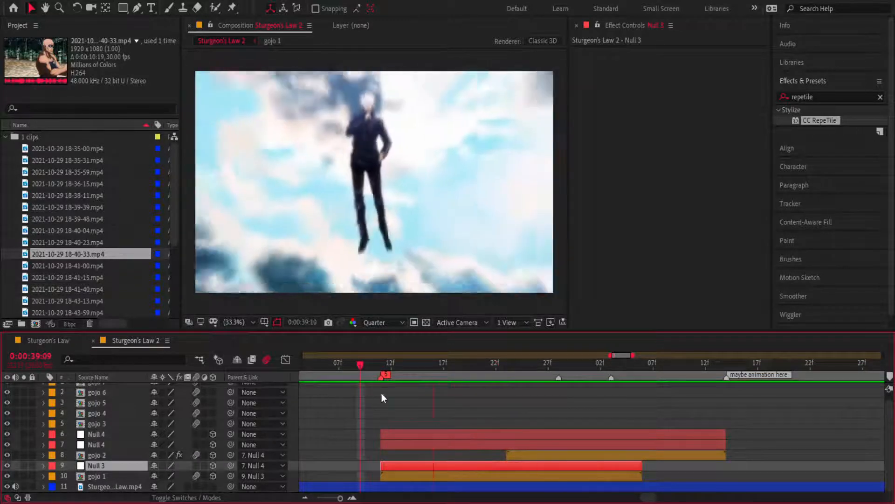
pyautogui.moveTo(509, 369); pyautogui.dragTo(541, 381)
# - At 0:00:39:28, reveal gojo 2's Scale and Opacity with the composition preview set to full resolution
pyautogui.click(567, 454)
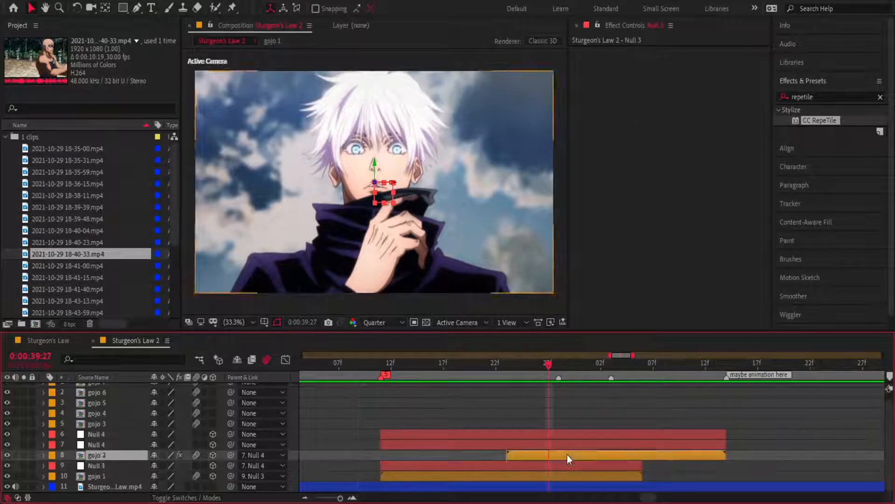
pyautogui.click(559, 366)
pyautogui.press('s')
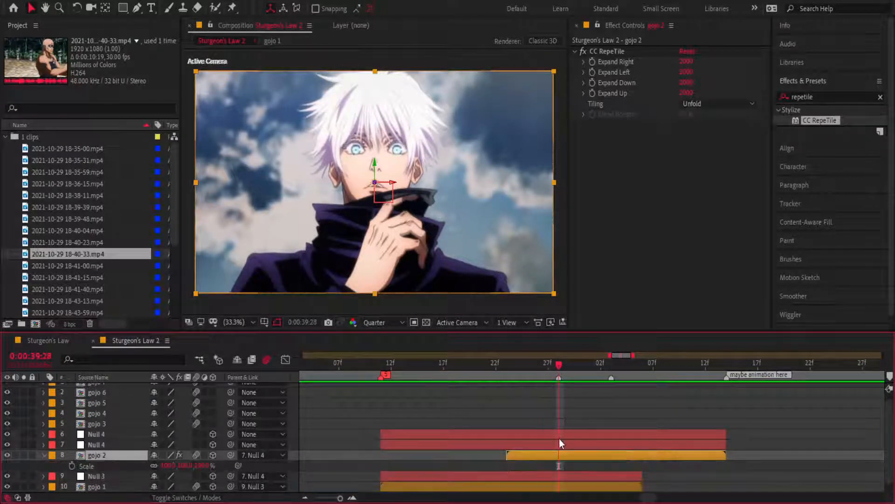
pyautogui.hotkey('shift', 't')
pyautogui.scroll(-1, 559, 441)
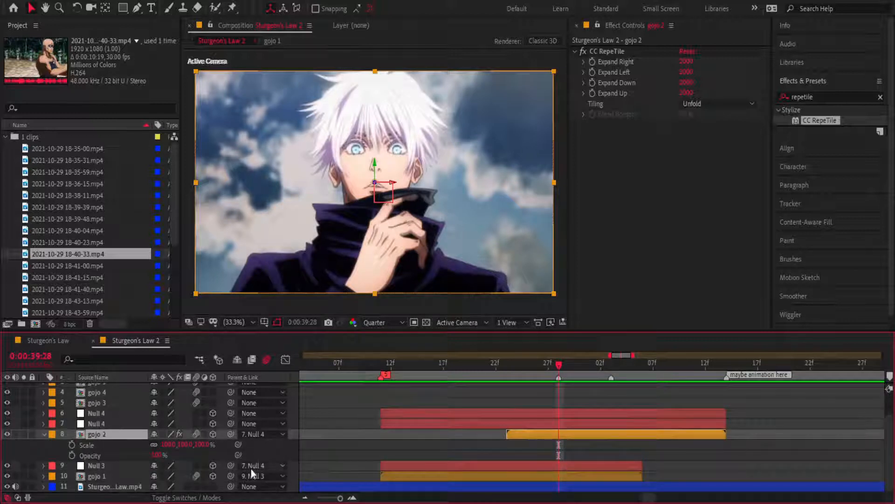
pyautogui.hotkey('ctrl', 'j')
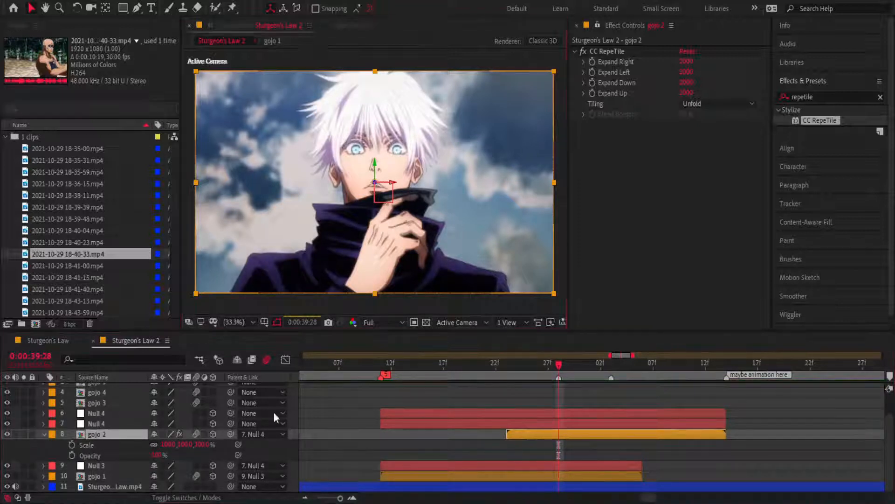
# - Scale gojo 2 down to about 38% and switch off its CC RepeTile effect while keeping it on the layer
pyautogui.moveTo(206, 446)
pyautogui.mouseDown()
pyautogui.moveTo(176, 445)
pyautogui.moveTo(190, 442)
pyautogui.mouseUp()
pyautogui.click(601, 52)
pyautogui.press('Delete')
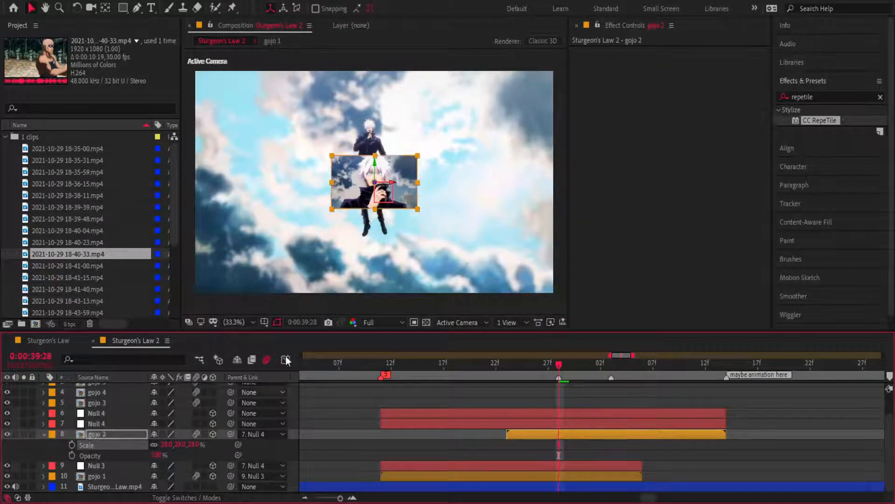
pyautogui.hotkey('ctrl', 'z')
pyautogui.hotkey('ctrl', 'z')
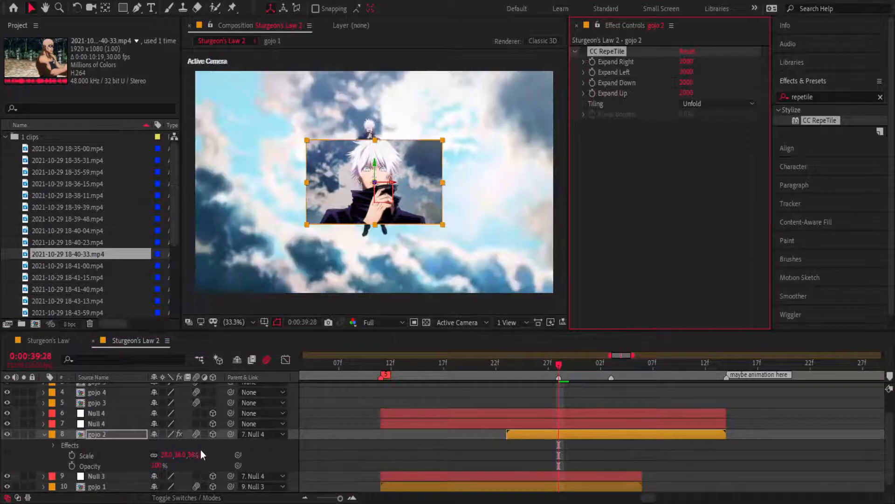
# - Scale gojo 2 down to 14% and move it over the head of the gojo 1 figure
pyautogui.moveTo(200, 450)
pyautogui.mouseDown()
pyautogui.moveTo(177, 451)
pyautogui.moveTo(187, 453)
pyautogui.mouseUp()
pyautogui.scroll(3, 369, 184)
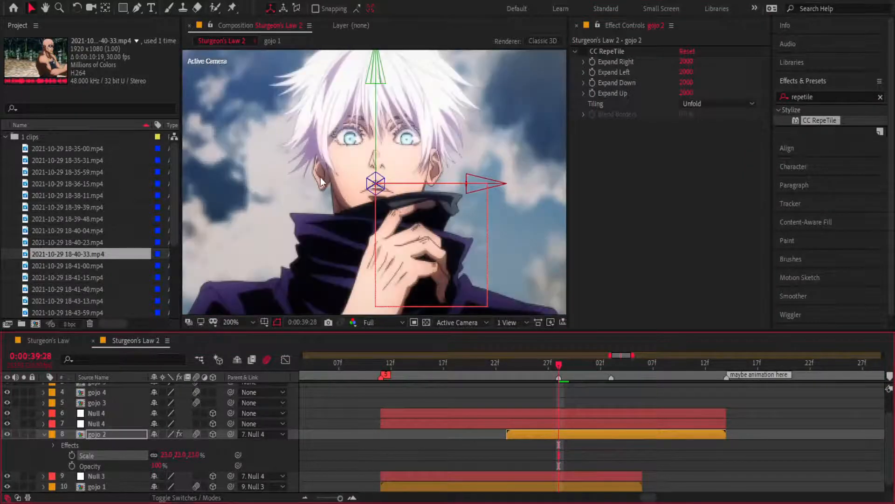
pyautogui.moveTo(347, 105); pyautogui.dragTo(356, 337)
pyautogui.moveTo(191, 459); pyautogui.dragTo(182, 457)
pyautogui.scroll(-1, 369, 296)
pyautogui.moveTo(368, 295); pyautogui.dragTo(355, 150)
pyautogui.scroll(1, 355, 149)
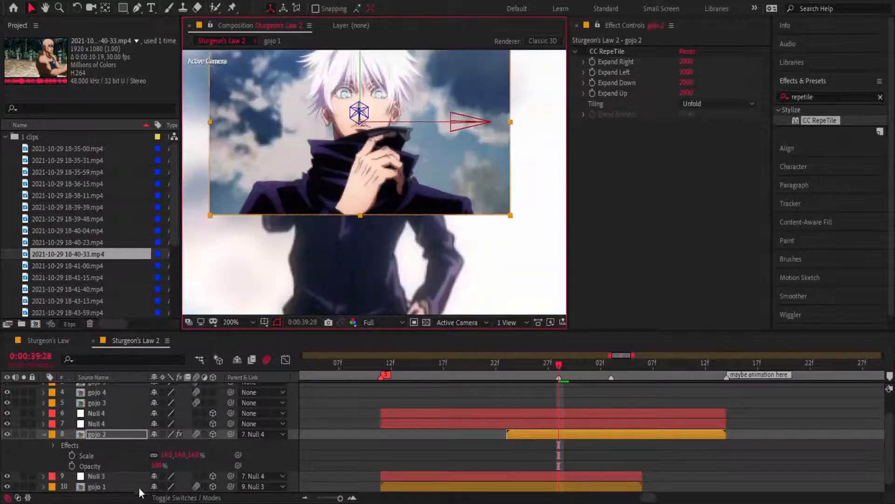
# - Set gojo 2's opacity to 50% and scale to 13%, and shift it slightly up on the figure's head
pyautogui.click(156, 466)
pyautogui.write('50')
pyautogui.press('Return')
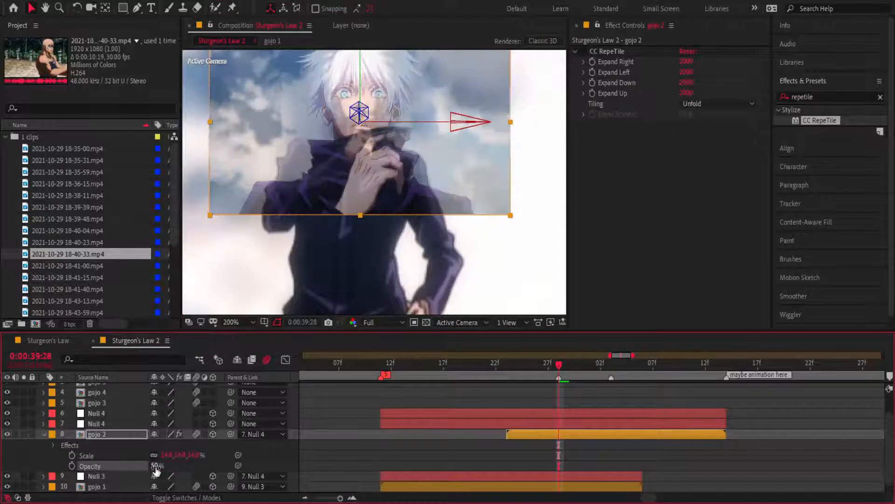
pyautogui.click(189, 456)
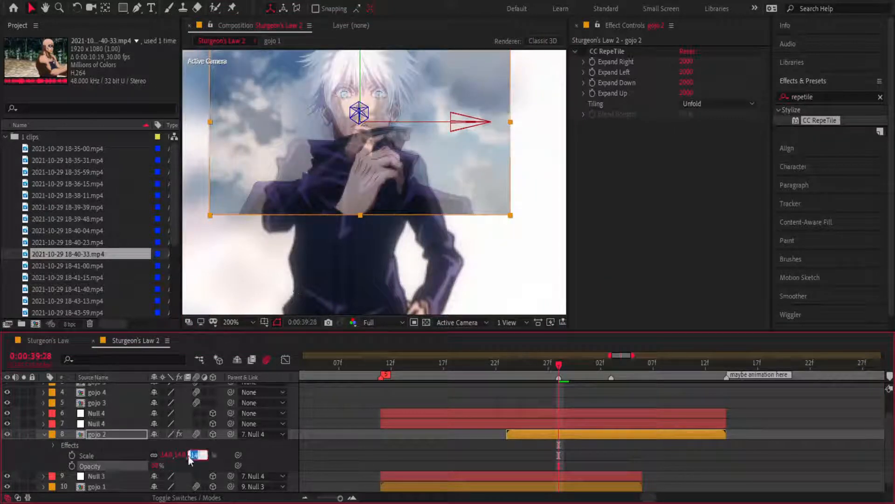
pyautogui.write('13')
pyautogui.press('Return')
pyautogui.moveTo(366, 153)
pyautogui.mouseDown()
pyautogui.moveTo(368, 163)
pyautogui.moveTo(365, 148)
pyautogui.mouseUp()
# - Set gojo 2's scale to 10% and position its face over the gojo 1 figure's face
pyautogui.click(192, 454)
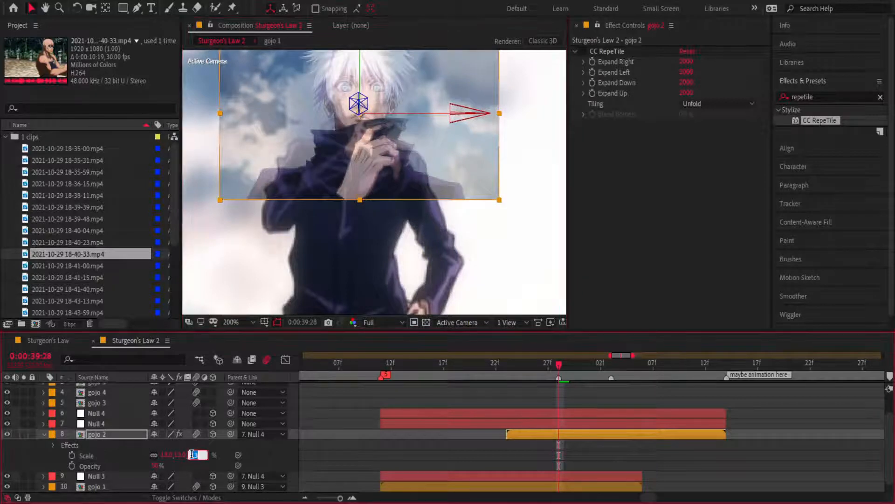
pyautogui.write('10')
pyautogui.press('Return')
pyautogui.moveTo(367, 154)
pyautogui.mouseDown()
pyautogui.moveTo(371, 160)
pyautogui.moveTo(369, 151)
pyautogui.mouseUp()
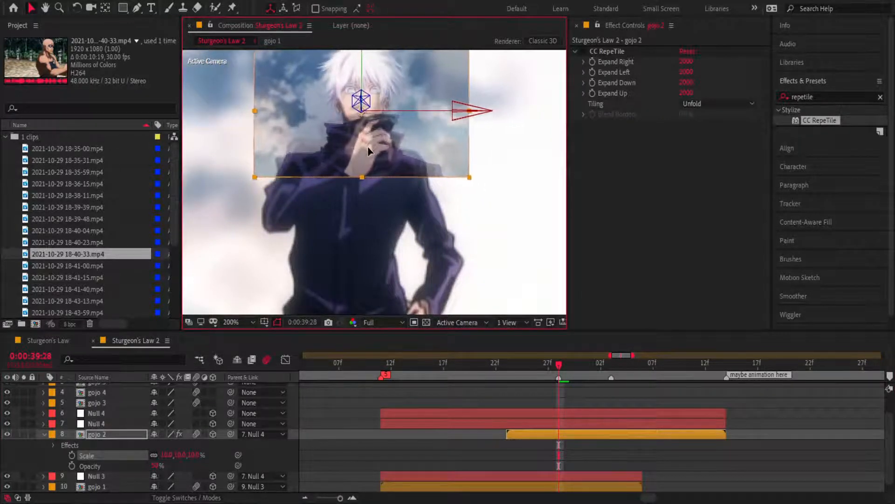
pyautogui.scroll(1, 368, 151)
pyautogui.press('space')
pyautogui.moveTo(367, 88); pyautogui.dragTo(364, 218)
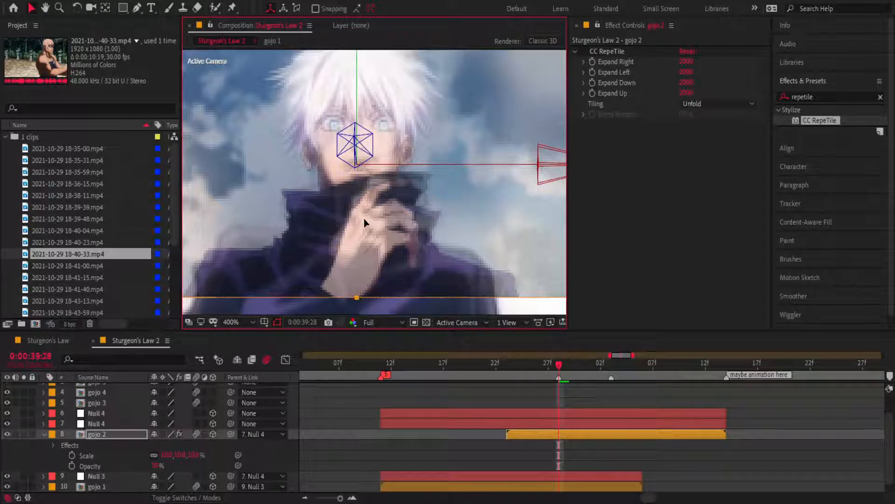
# - Lower gojo 2's opacity to about 40% and compare its alignment with the gojo 1 figure underneath
pyautogui.click(154, 464)
pyautogui.moveTo(155, 465)
pyautogui.mouseDown()
pyautogui.moveTo(140, 464)
pyautogui.moveTo(156, 463)
pyautogui.mouseUp()
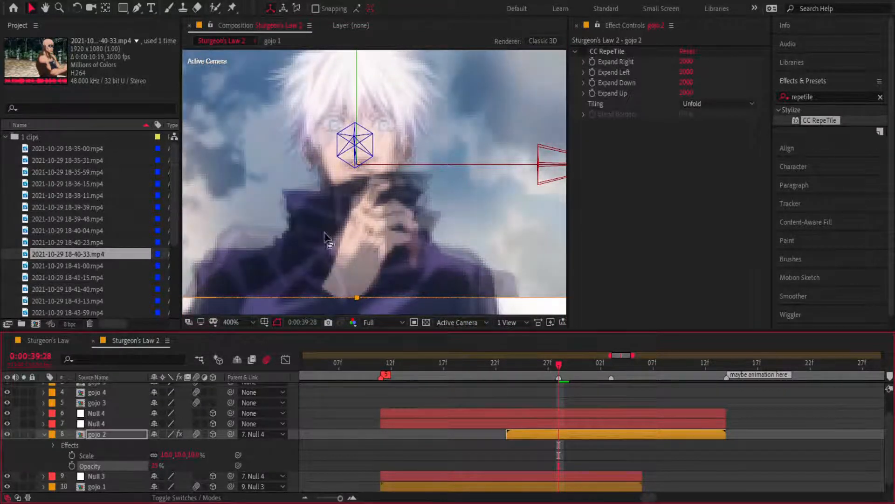
pyautogui.scroll(-4, 447, 138)
pyautogui.click(752, 443)
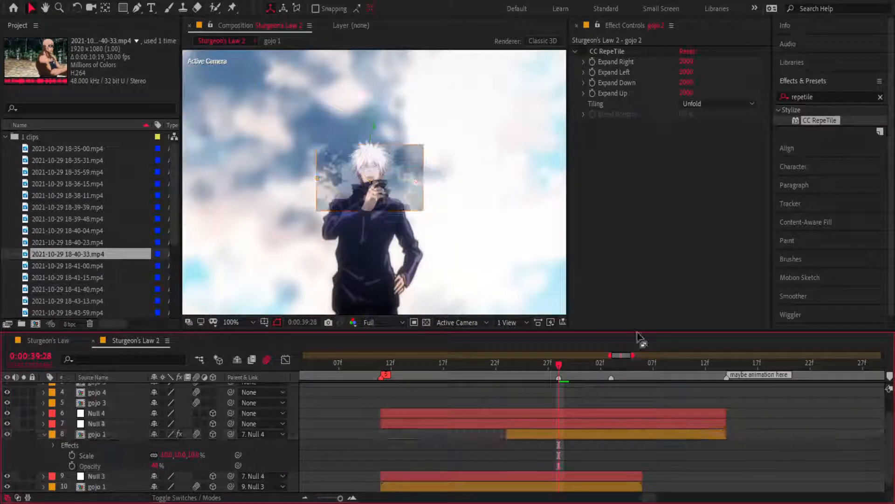
pyautogui.scroll(4, 456, 206)
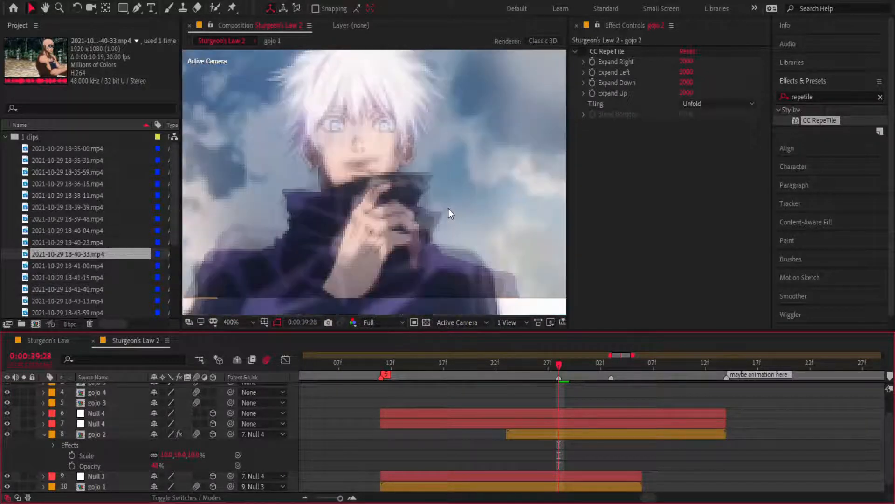
# - Realign gojo 2 at 10% scale so its collar and hand match the gojo 1 figure underneath
pyautogui.moveTo(361, 247); pyautogui.dragTo(348, 229)
pyautogui.moveTo(193, 455); pyautogui.dragTo(191, 455)
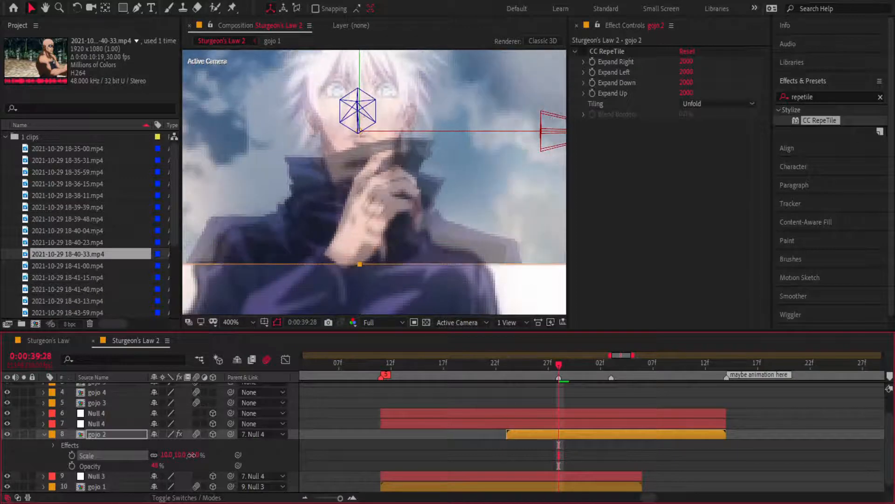
pyautogui.moveTo(356, 222); pyautogui.dragTo(358, 239)
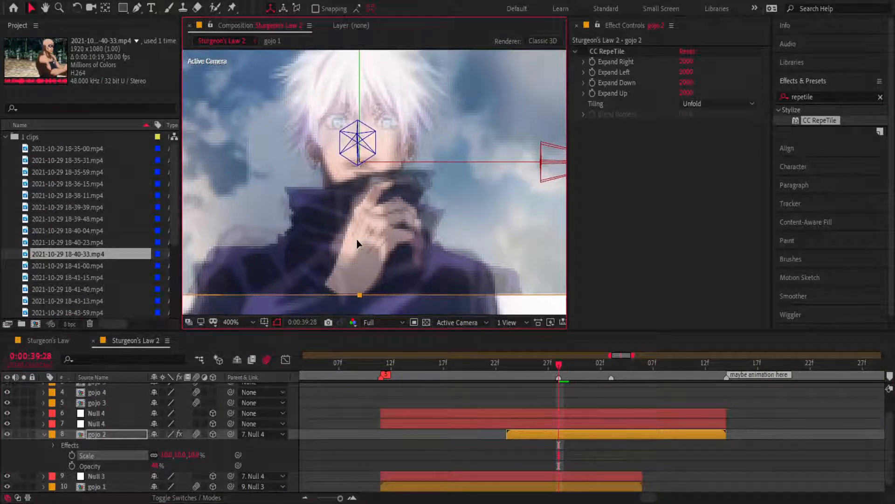
pyautogui.moveTo(357, 239); pyautogui.dragTo(357, 237)
pyautogui.scroll(-2, 332, 273)
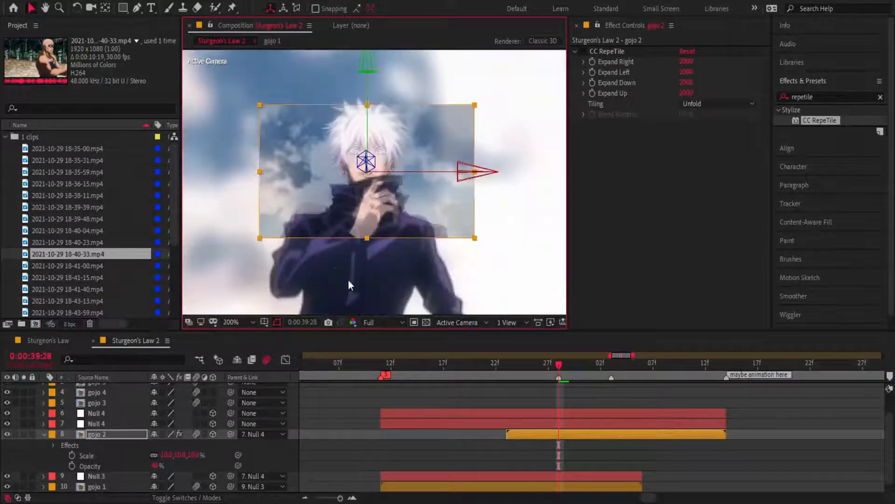
# - Set gojo 2's scale to 11% and nudge it back into alignment with the gojo 1 figure's head
pyautogui.click(733, 480)
pyautogui.moveTo(198, 455)
pyautogui.mouseDown()
pyautogui.moveTo(225, 455)
pyautogui.moveTo(193, 457)
pyautogui.mouseUp()
pyautogui.click(186, 455)
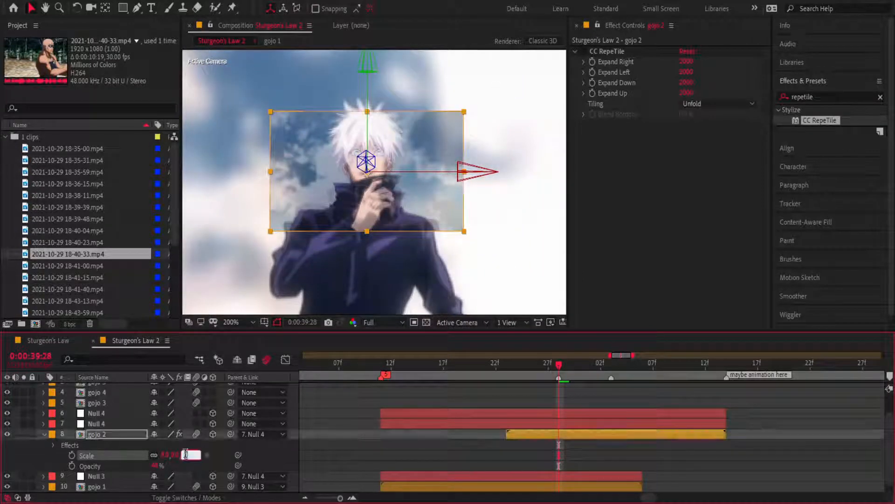
pyautogui.write('11')
pyautogui.press('Return')
pyautogui.scroll(1, 313, 215)
pyautogui.moveTo(362, 230)
pyautogui.mouseDown()
pyautogui.moveTo(372, 249)
pyautogui.moveTo(369, 231)
pyautogui.mouseUp()
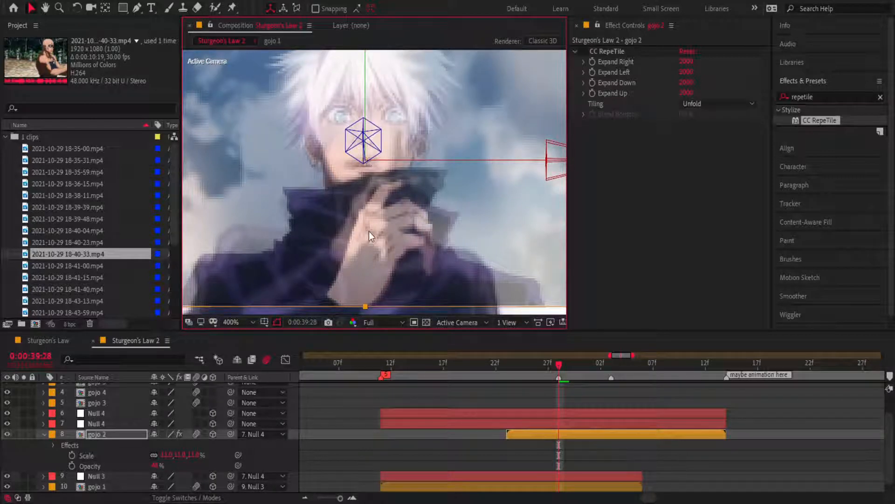
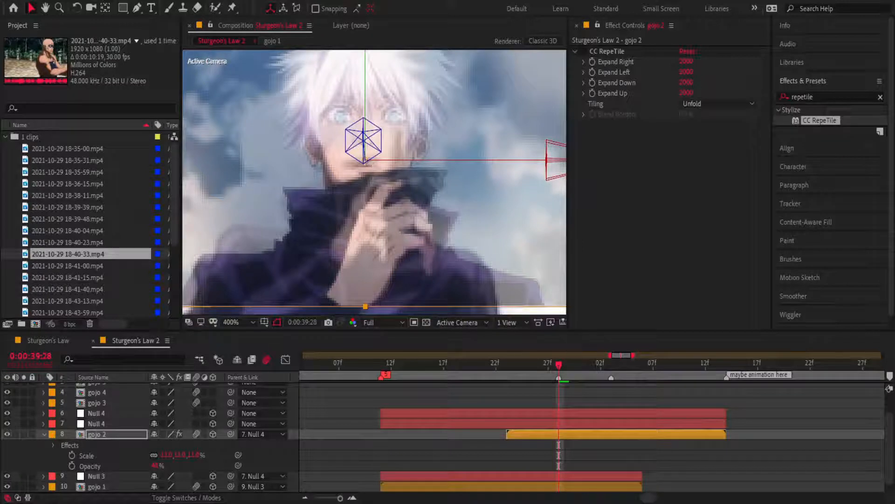
# - Restore gojo 2's opacity to 100% and check how it sits on the gojo 1 figure
pyautogui.moveTo(156, 466); pyautogui.dragTo(290, 467)
pyautogui.scroll(-2, 391, 201)
pyautogui.click(696, 459)
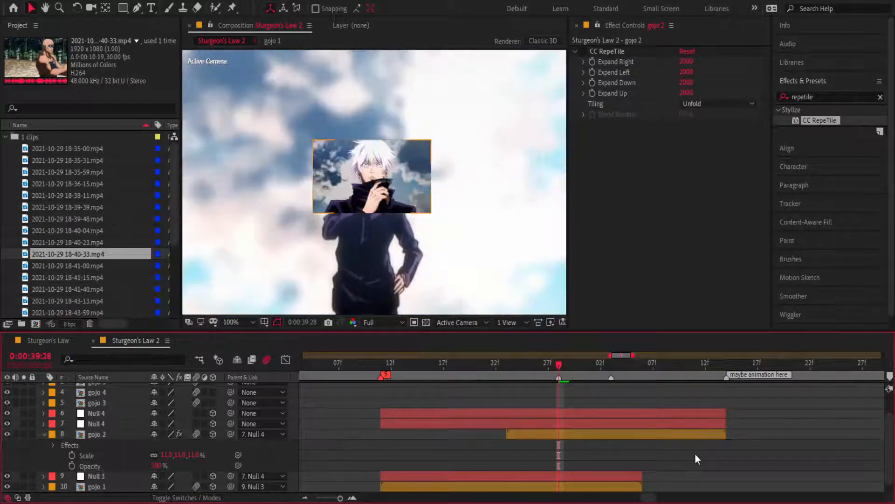
pyautogui.scroll(-1, 469, 241)
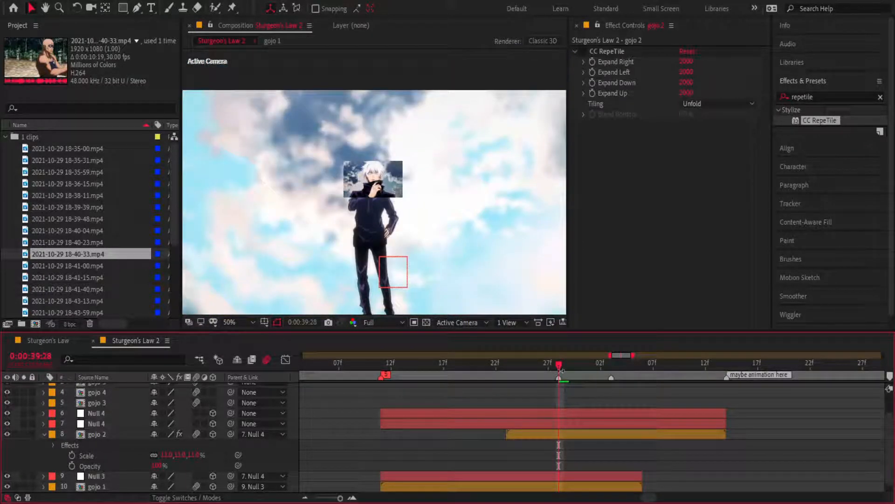
pyautogui.scroll(6, 374, 172)
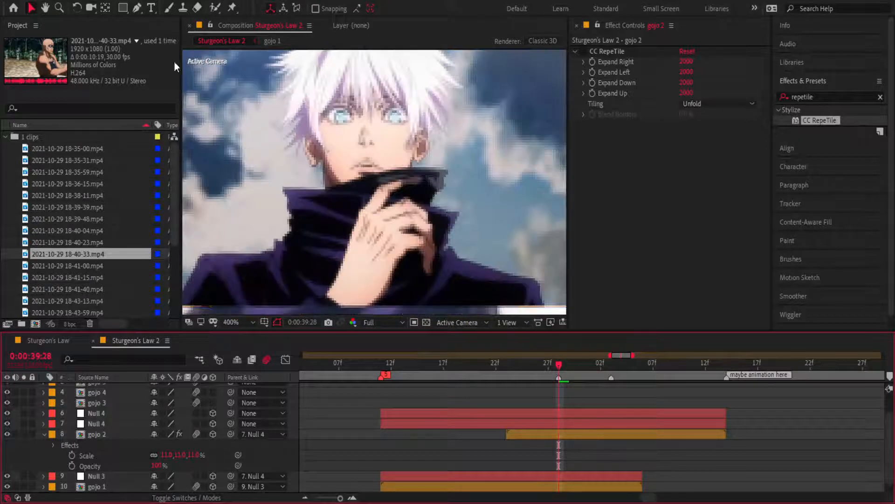
# - Try drawing an elliptical mask on gojo 2's face and undo it
pyautogui.click(123, 9)
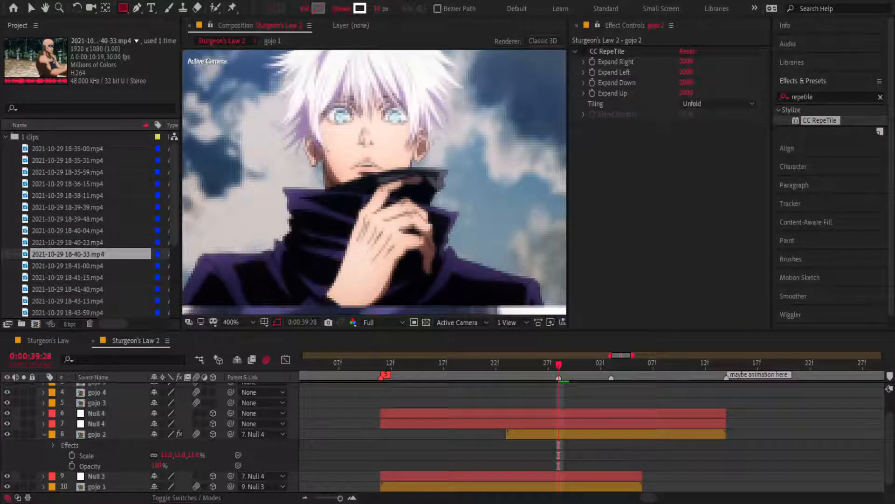
pyautogui.click(580, 438)
pyautogui.press(',')
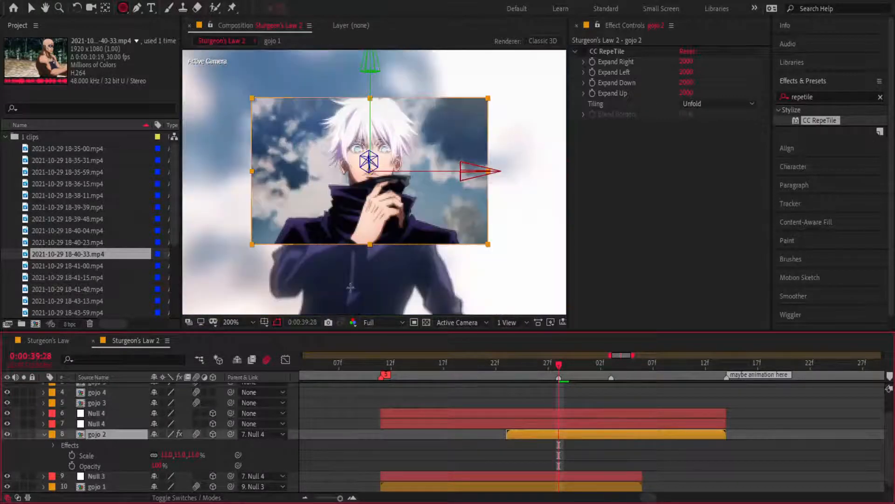
pyautogui.press('.')
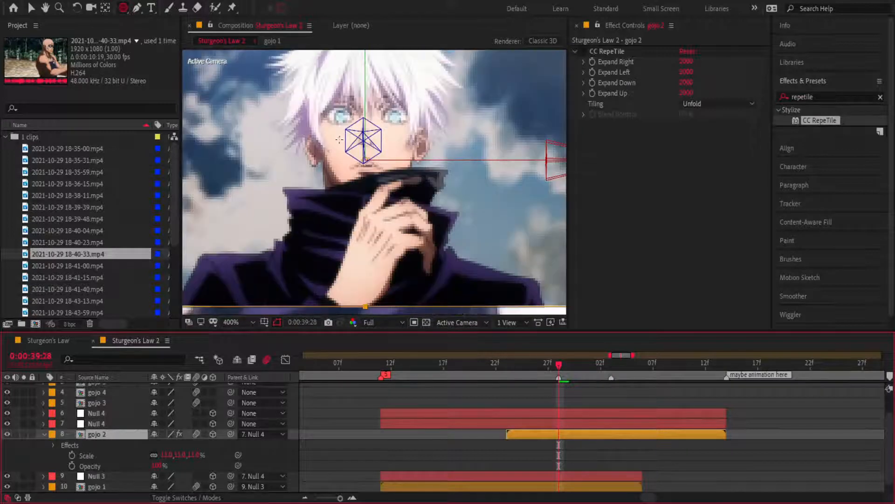
pyautogui.click(277, 323)
pyautogui.moveTo(339, 129); pyautogui.dragTo(366, 170)
pyautogui.hotkey('ctrl', 'z')
# - Draw a circular mask over gojo 2's lower face with the Ellipse tool and set its mask mode to None
pyautogui.click(119, 10)
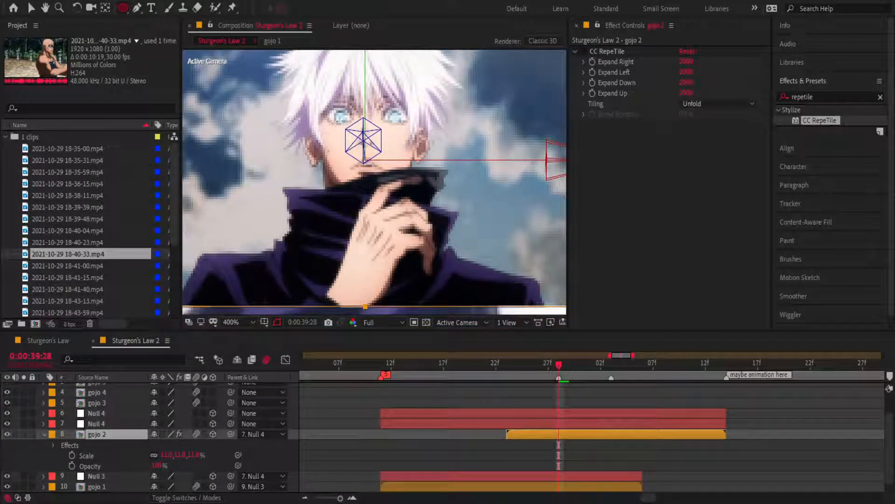
pyautogui.scroll(-1, 340, 122)
pyautogui.scroll(1, 359, 147)
pyautogui.moveTo(342, 115)
pyautogui.mouseDown()
pyautogui.moveTo(401, 182)
pyautogui.moveTo(403, 174)
pyautogui.mouseUp()
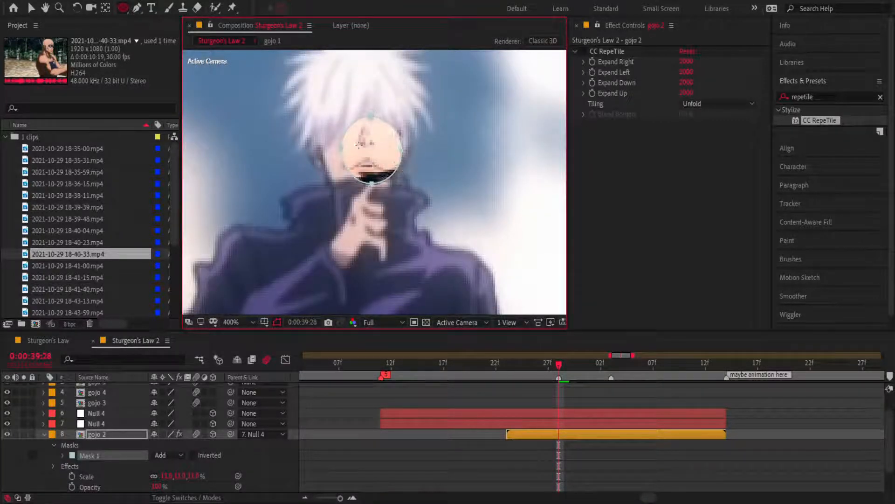
pyautogui.scroll(-1, 359, 145)
pyautogui.click(176, 454)
pyautogui.click(190, 366)
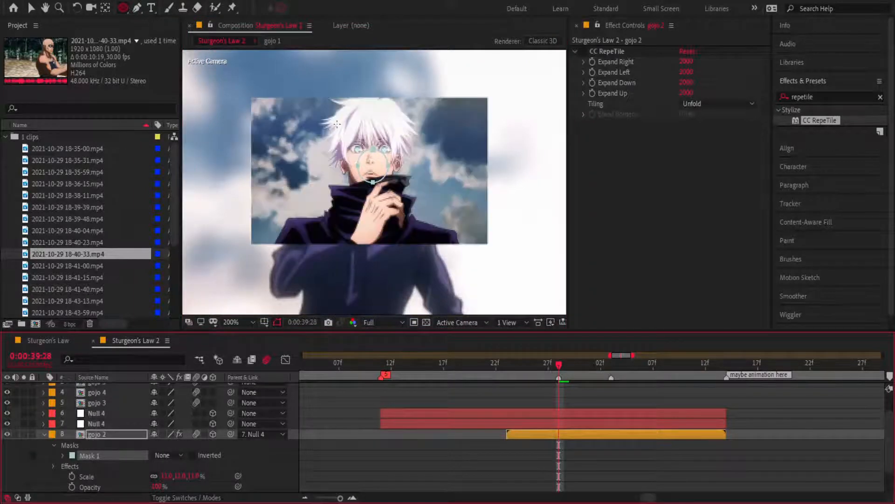
# - Move gojo 2's circular mask up and sideways so that it is centred over the nose and mouth
pyautogui.scroll(1, 337, 124)
pyautogui.press('v')
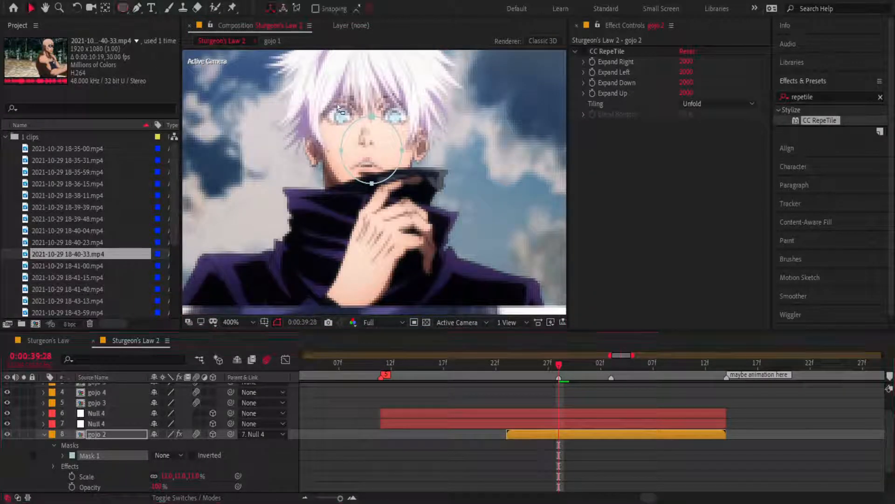
pyautogui.moveTo(400, 138); pyautogui.dragTo(392, 134)
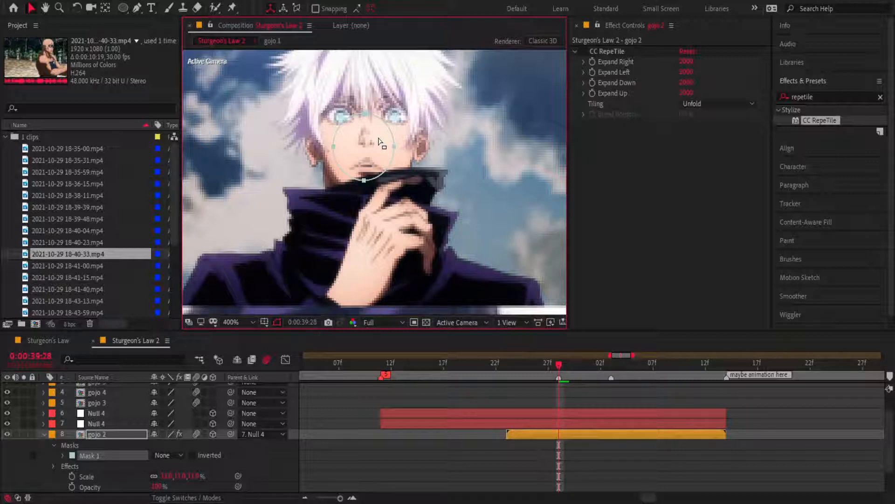
pyautogui.scroll(-4, 381, 142)
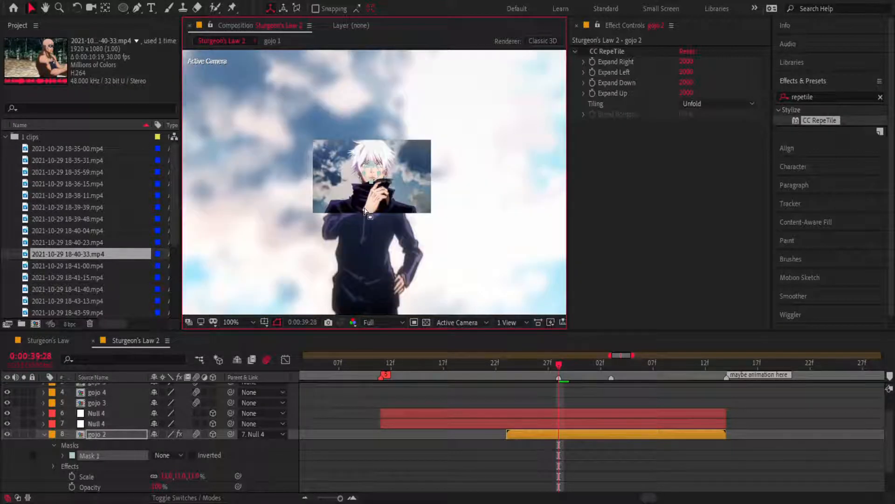
# - Try reducing Mask 1's expansion on gojo 2, and undo that change together with the None mask mode
pyautogui.click(64, 456)
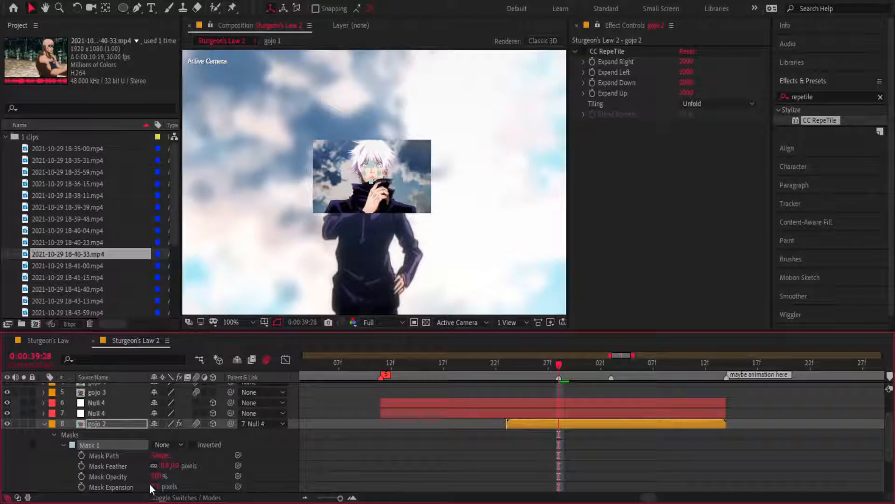
pyautogui.moveTo(155, 486); pyautogui.dragTo(86, 486)
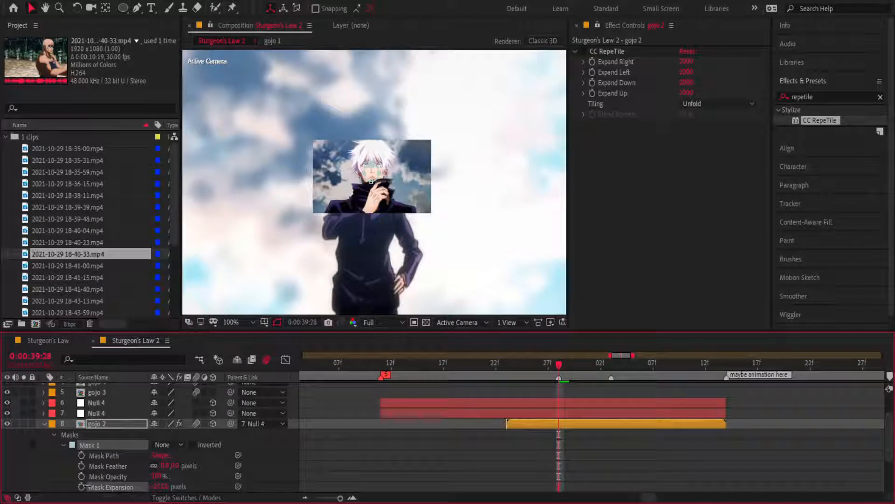
pyautogui.hotkey('ctrl', 'z')
pyautogui.hotkey('ctrl', 'z')
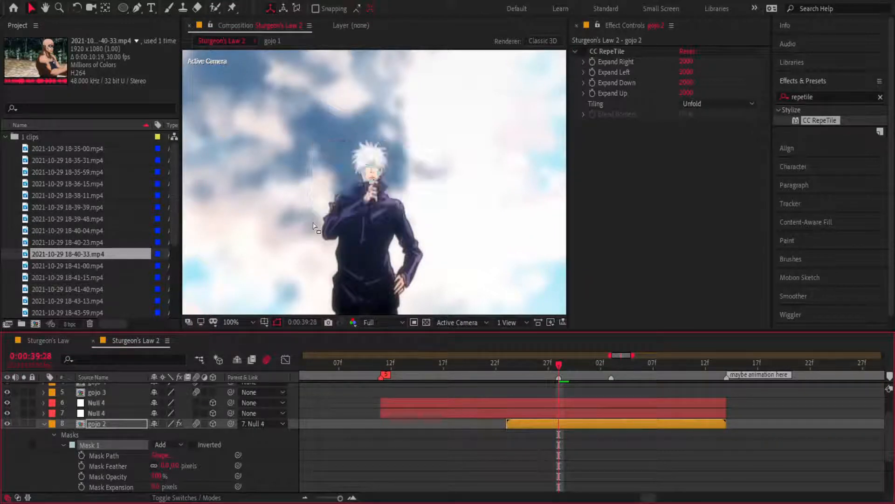
# - Keyframe Mask 1's expansion from about -139 pixels at gojo 2's start to 0 at 0:00:39:28
pyautogui.scroll(2, 318, 227)
pyautogui.moveTo(155, 486); pyautogui.dragTo(92, 486)
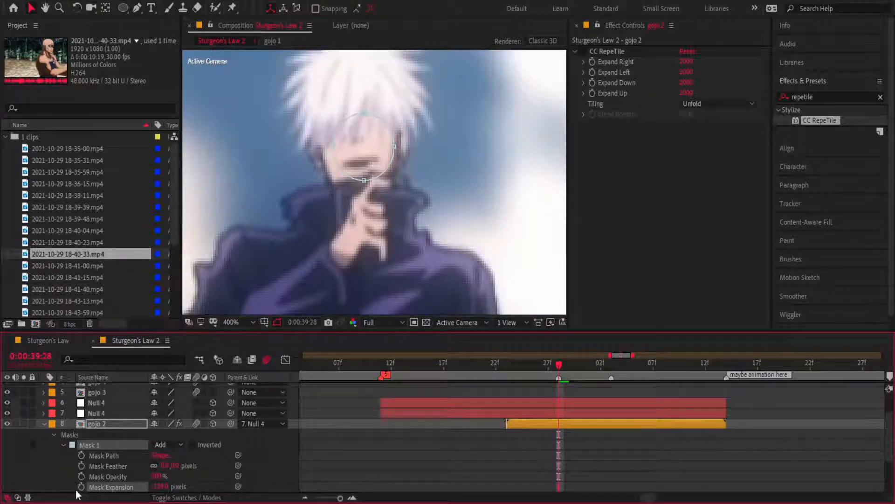
pyautogui.click(82, 486)
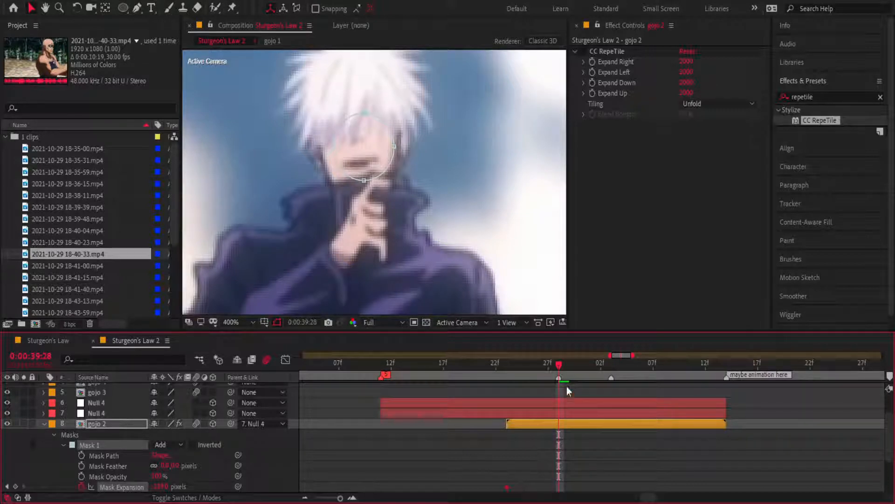
pyautogui.click(162, 486)
pyautogui.write('0')
pyautogui.press('Return')
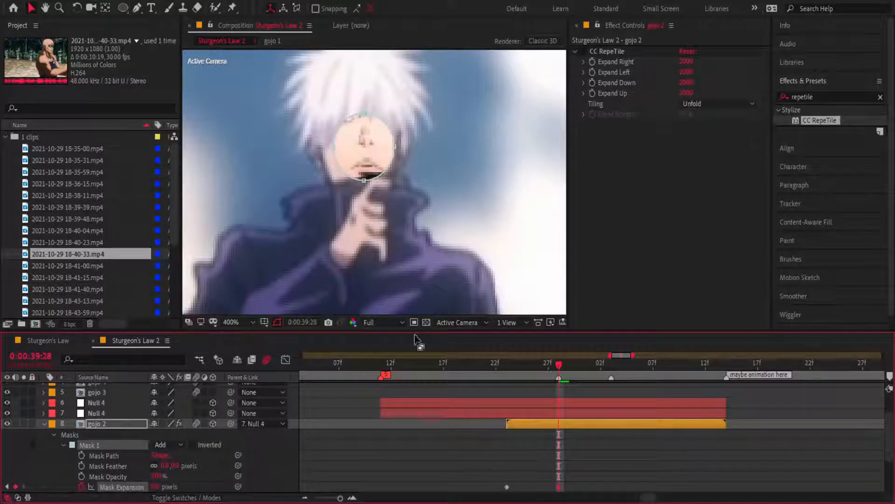
# - Add a mask expansion keyframe at 0:00:40:05 large enough to reveal gojo 2's entire frame
pyautogui.moveTo(626, 372); pyautogui.dragTo(632, 373)
pyautogui.moveTo(155, 486); pyautogui.dragTo(765, 469)
pyautogui.scroll(-2, 461, 200)
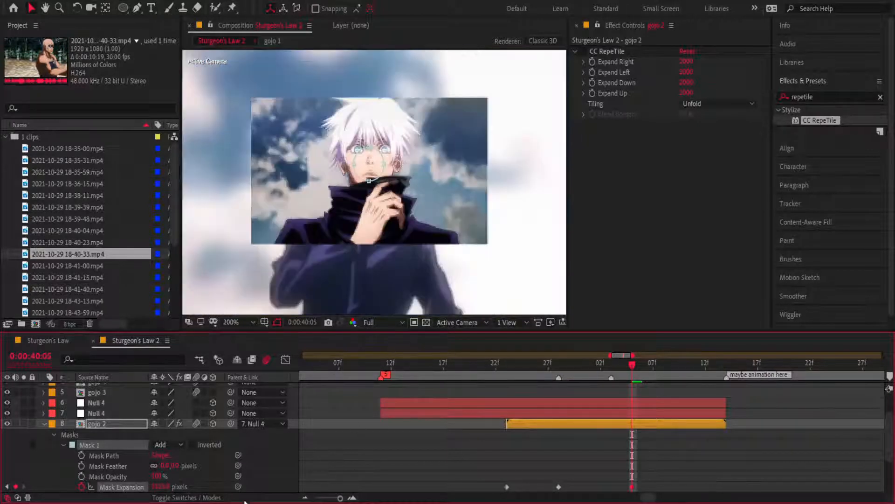
pyautogui.moveTo(158, 486); pyautogui.dragTo(126, 487)
# - Set Mask 1's feather to 250 pixels and place its first keyframe at about 0:00:39:26
pyautogui.click(178, 465)
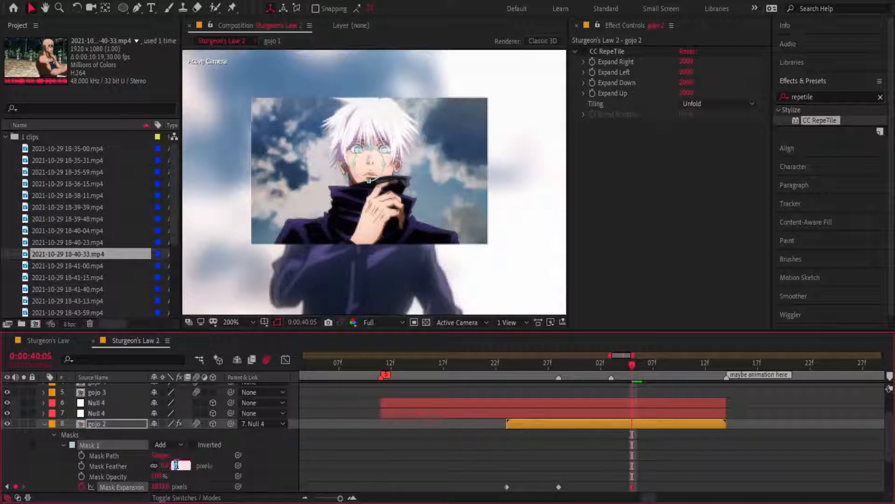
pyautogui.write('100')
pyautogui.press('Return')
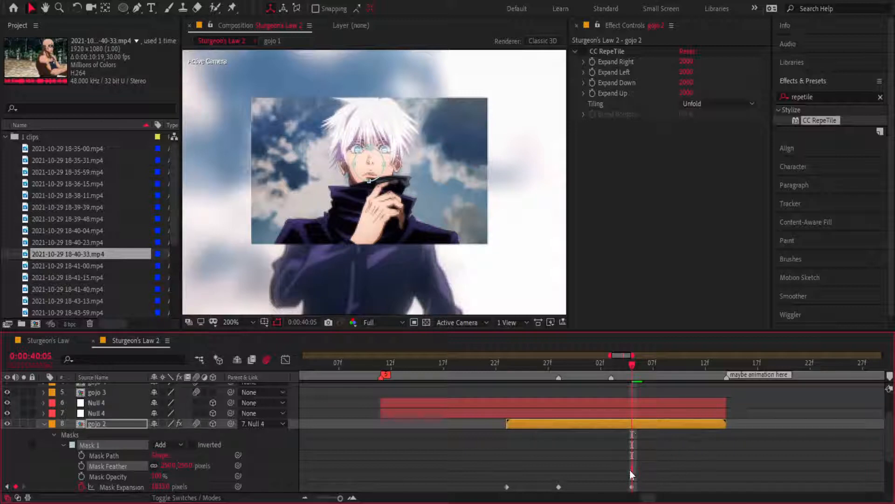
pyautogui.click(82, 466)
pyautogui.moveTo(632, 465); pyautogui.dragTo(600, 466)
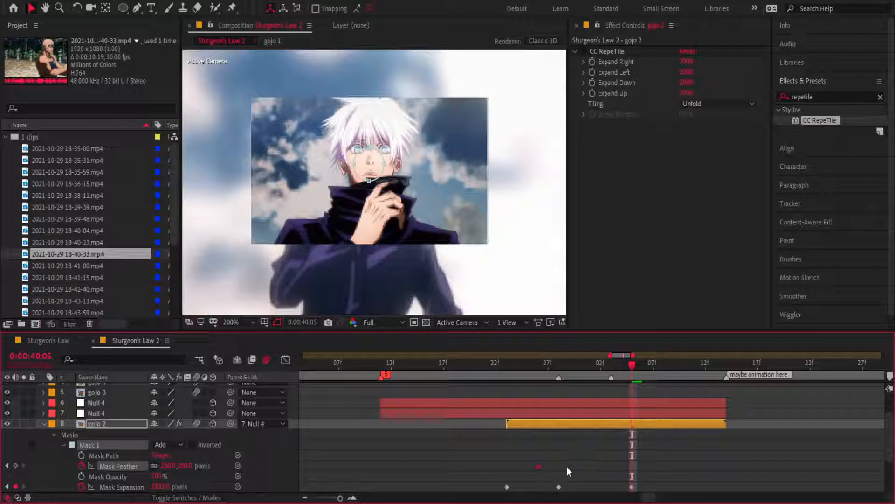
# - Keyframe the mask feather at 450 pixels at 0:00:40:02
pyautogui.click(608, 367)
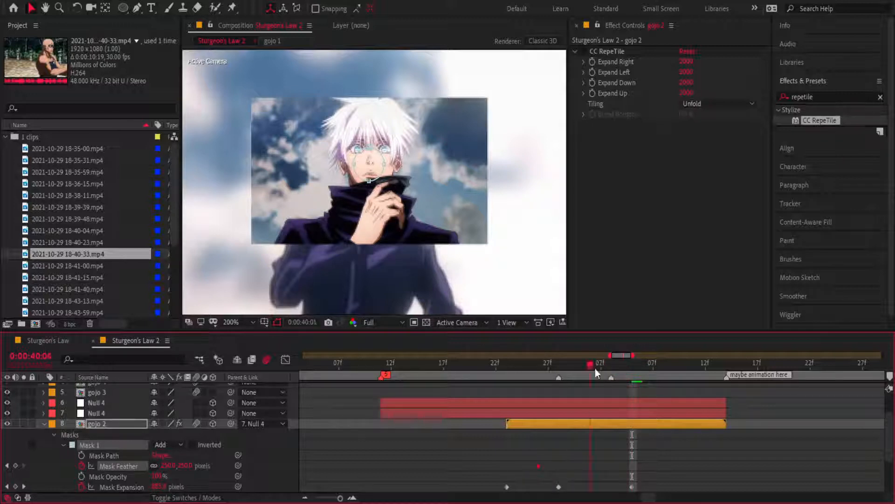
pyautogui.moveTo(595, 369); pyautogui.dragTo(601, 367)
pyautogui.click(185, 465)
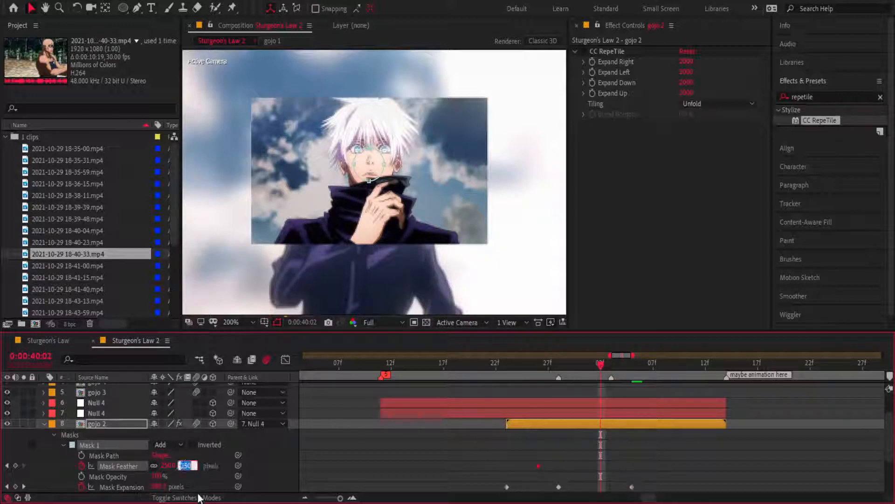
pyautogui.write('450')
pyautogui.press('Return')
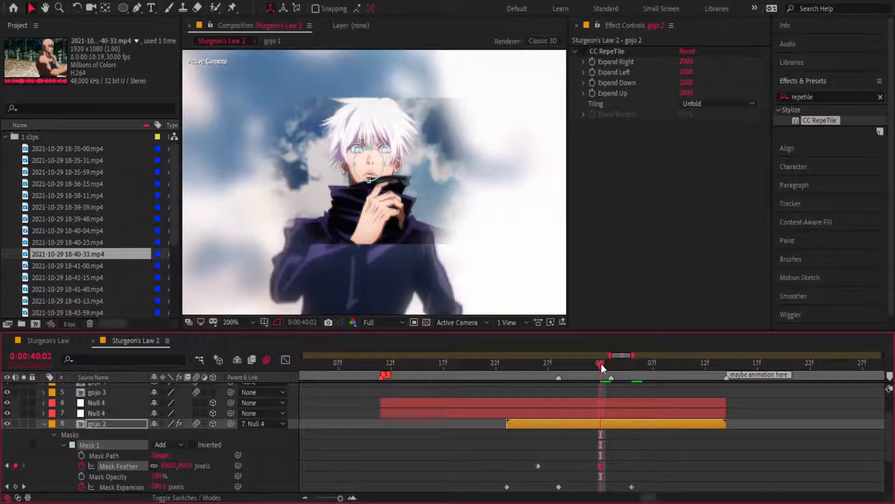
# - Apply Easy Ease to all of gojo 2's mask feather and mask expansion keyframes
pyautogui.moveTo(494, 456); pyautogui.dragTo(656, 488)
pyautogui.press('F9')
pyautogui.click(694, 451)
# - Preview the mask transition from 0:00:39:07 at quarter resolution and fit the whole composition in the viewer
pyautogui.moveTo(607, 366); pyautogui.dragTo(490, 377)
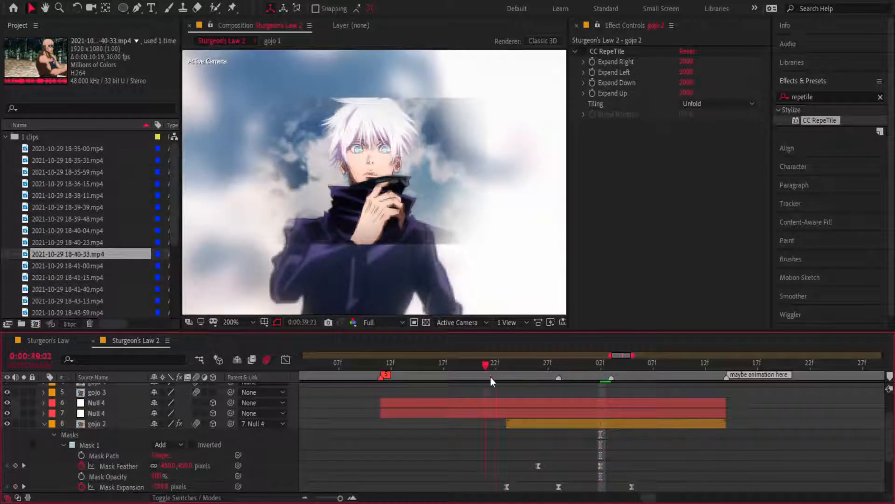
pyautogui.press('pageup')
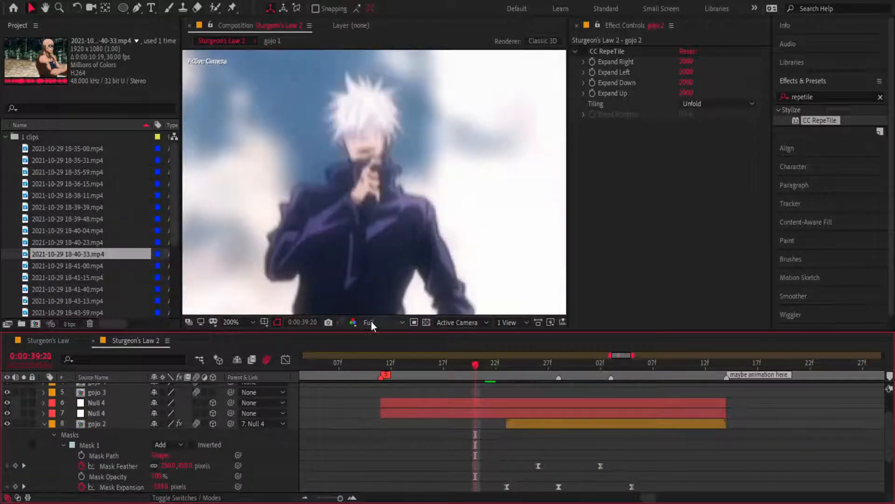
pyautogui.moveTo(479, 363); pyautogui.dragTo(336, 369)
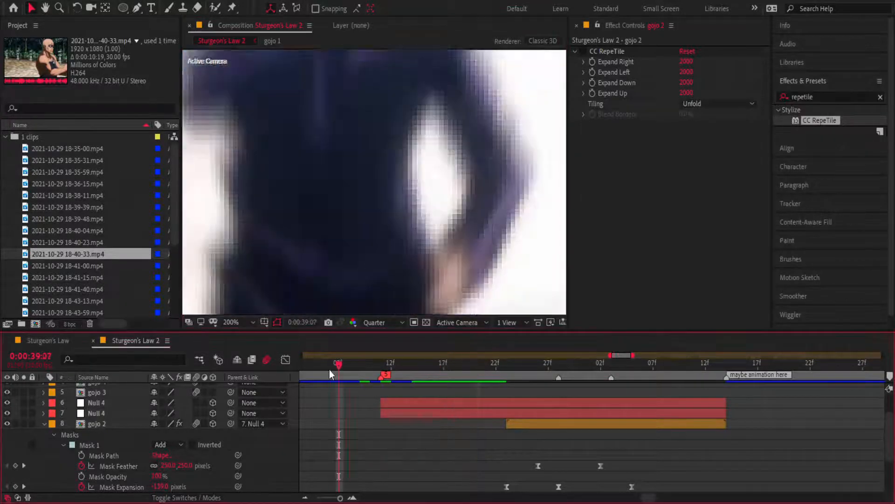
pyautogui.press('space')
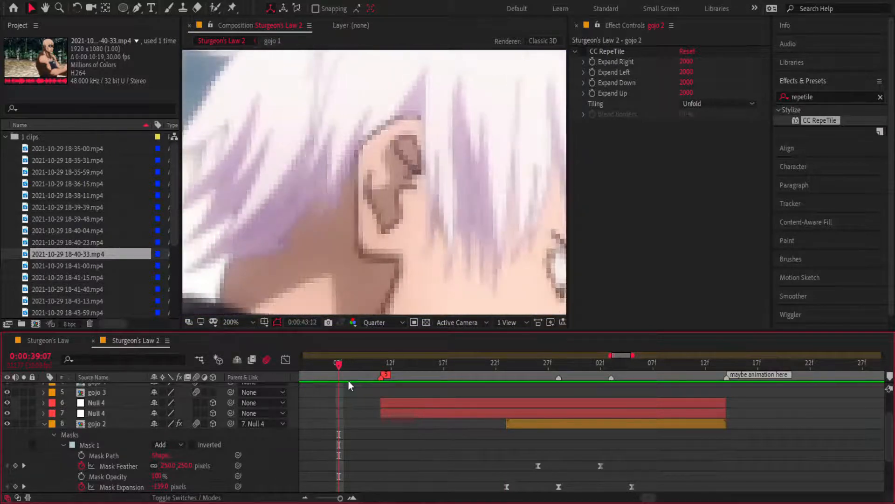
pyautogui.press('space')
pyautogui.click(251, 323)
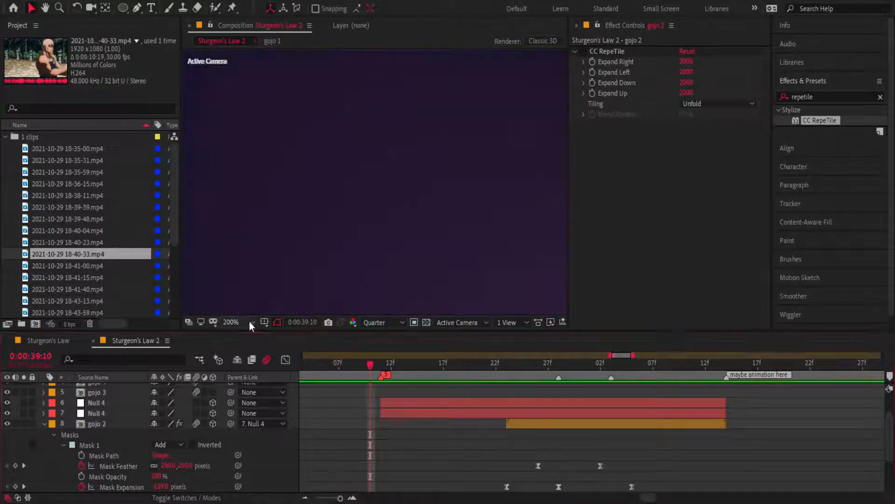
pyautogui.click(248, 105)
pyautogui.click(377, 364)
pyautogui.moveTo(376, 363); pyautogui.dragTo(506, 376)
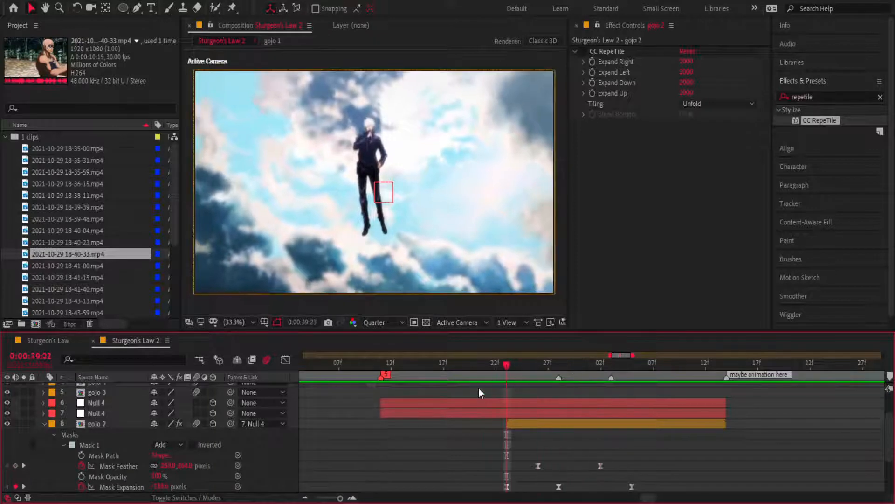
# - Add a Position keyframe at 0:00:39:23 to the Null 4 layer that gojo 2 is parented to
pyautogui.click(44, 424)
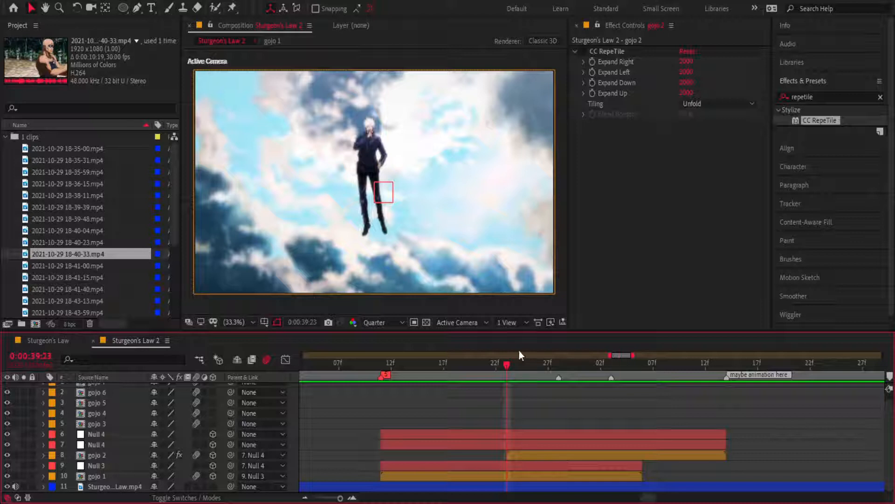
pyautogui.moveTo(522, 365)
pyautogui.mouseDown()
pyautogui.moveTo(572, 368)
pyautogui.moveTo(507, 370)
pyautogui.mouseUp()
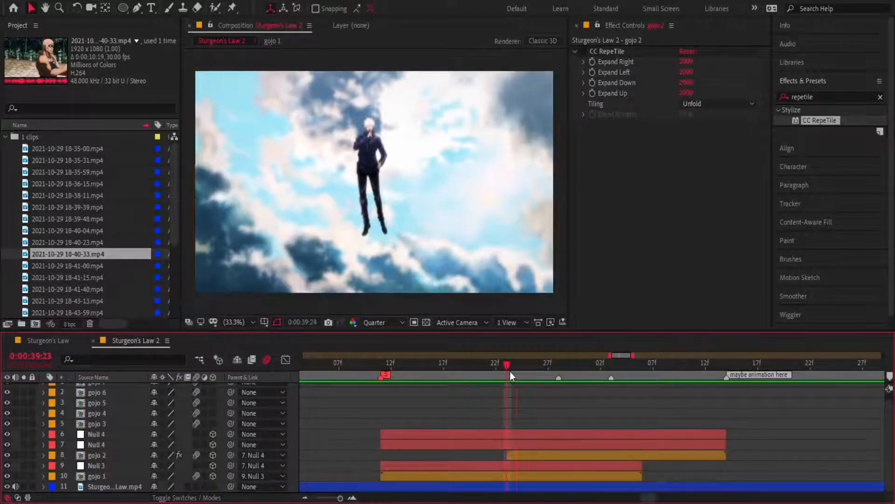
pyautogui.click(527, 444)
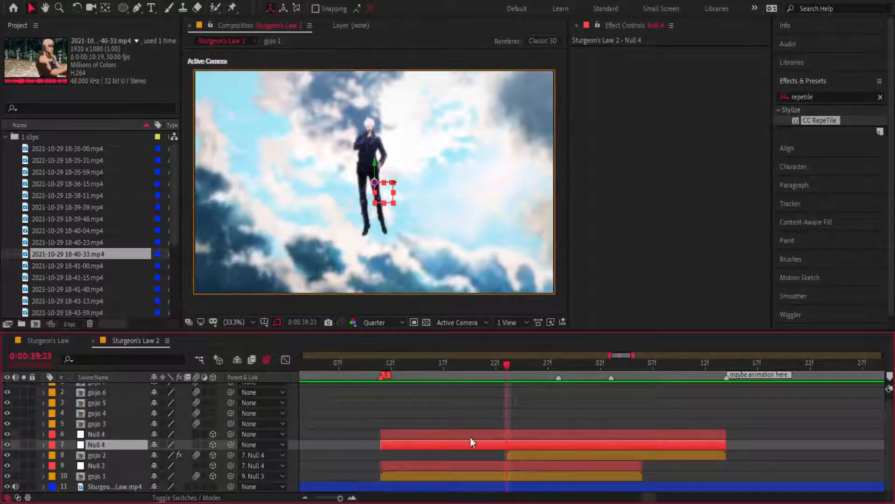
pyautogui.press('p')
pyautogui.click(72, 455)
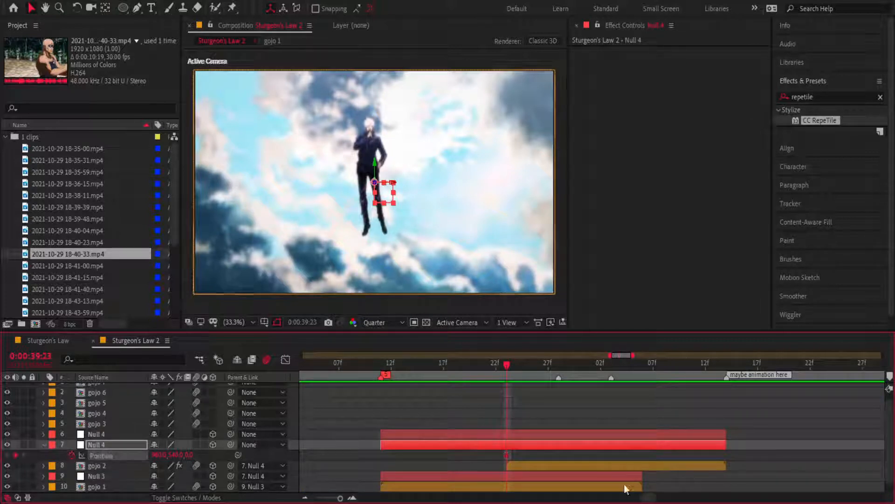
pyautogui.press('u')
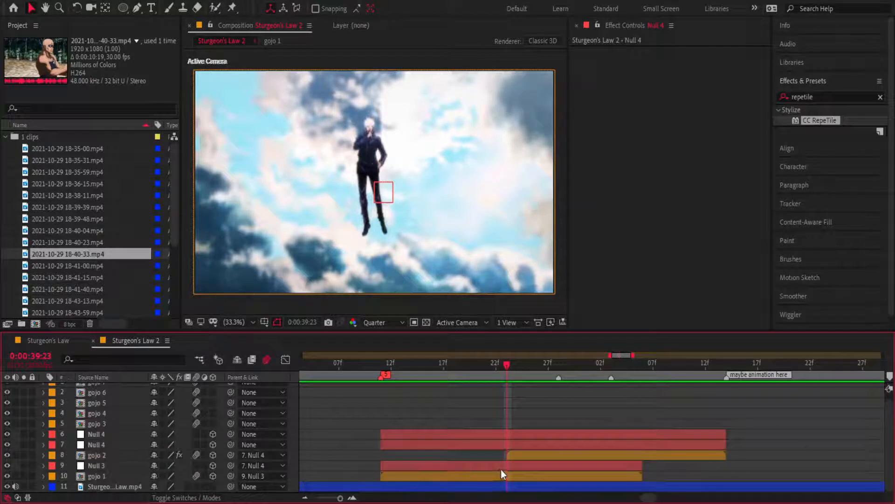
# - Reveal the keyframes of Null 3 and the lower Null 4, and move Null 4's Position keyframe back to 0:00:39:20
pyautogui.click(504, 468)
pyautogui.press('u')
pyautogui.click(530, 447)
pyautogui.press('u')
pyautogui.moveTo(508, 455); pyautogui.dragTo(475, 455)
# - Keyframe the lower Null 4's Z position at about -1000 and place that keyframe at 0:00:40:03
pyautogui.moveTo(507, 368); pyautogui.dragTo(565, 370)
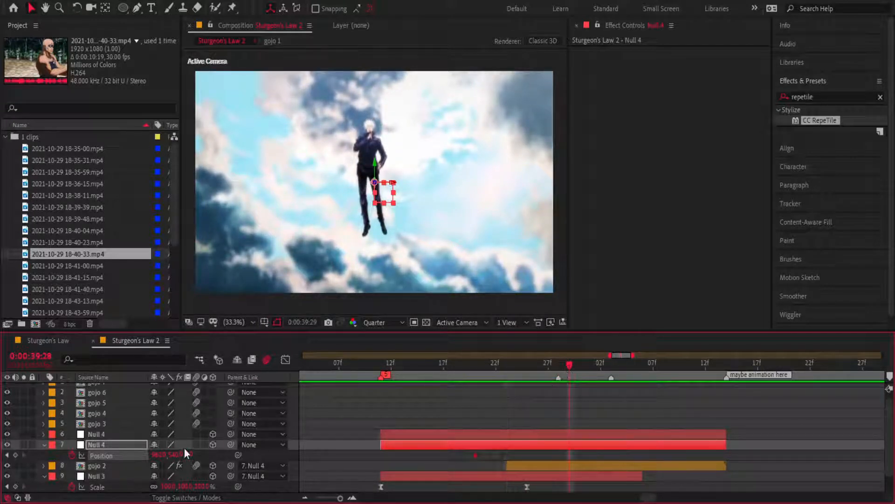
pyautogui.moveTo(189, 455); pyautogui.dragTo(53, 477)
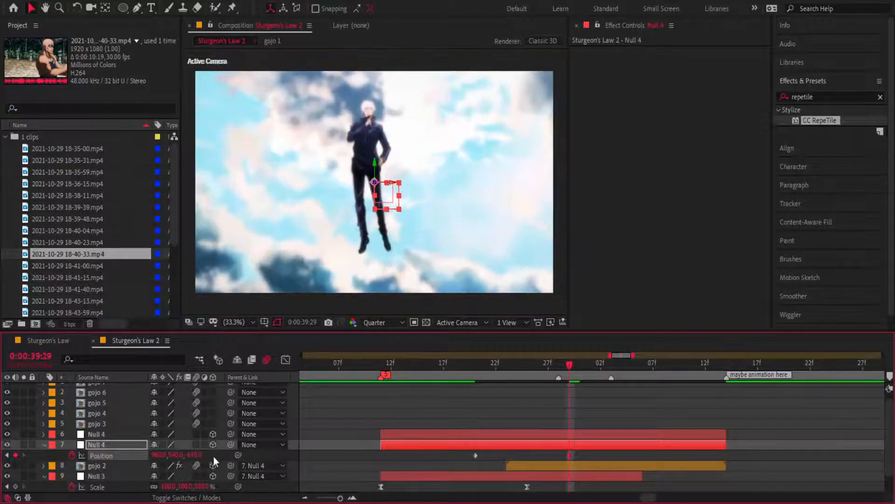
pyautogui.moveTo(196, 455); pyautogui.dragTo(45, 456)
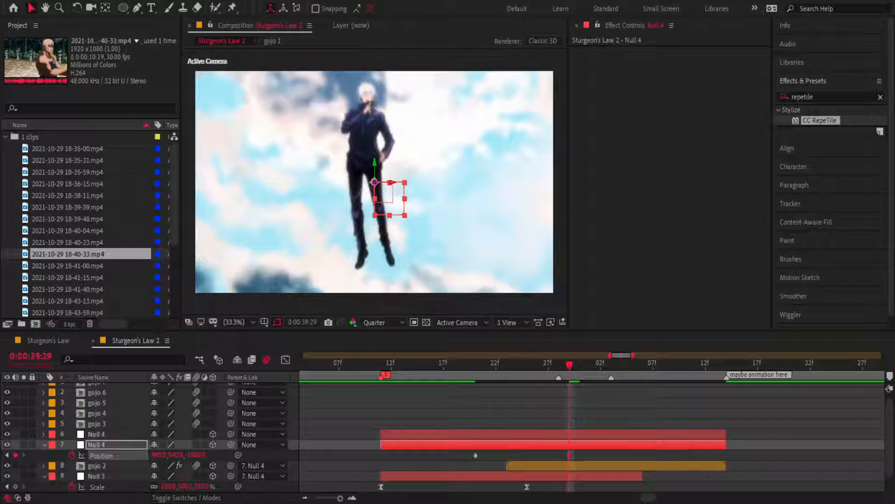
pyautogui.moveTo(570, 368)
pyautogui.mouseDown()
pyautogui.moveTo(472, 381)
pyautogui.moveTo(573, 384)
pyautogui.mouseUp()
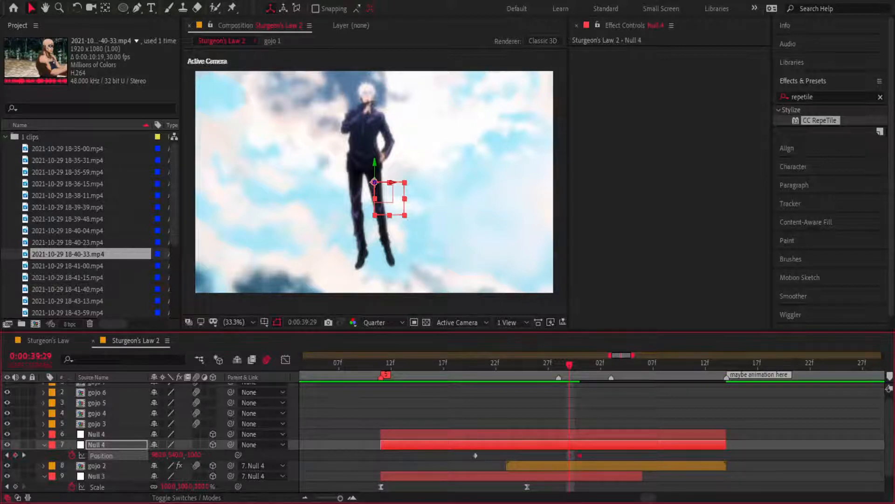
pyautogui.click(611, 371)
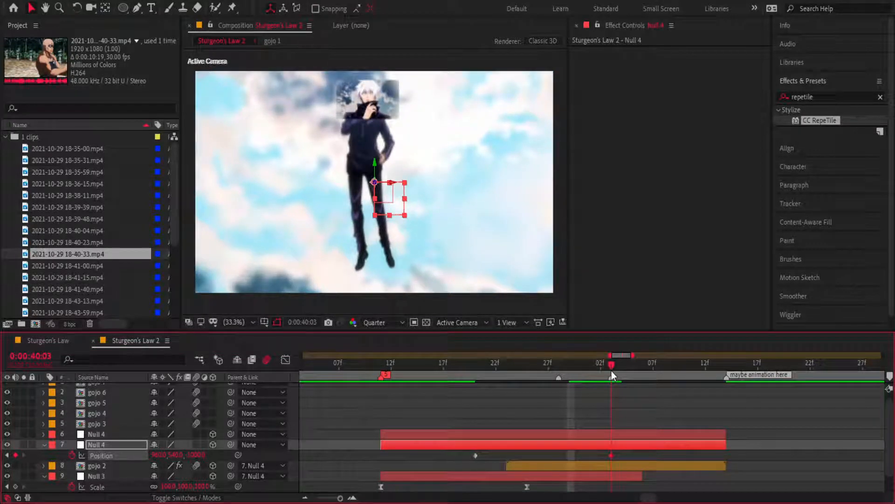
# - Set the lower Null 4's Position at 0:00:40:03 to about 1094, 783, -2227 so gojo 2's face fills more of the frame
pyautogui.moveTo(193, 456); pyautogui.dragTo(75, 459)
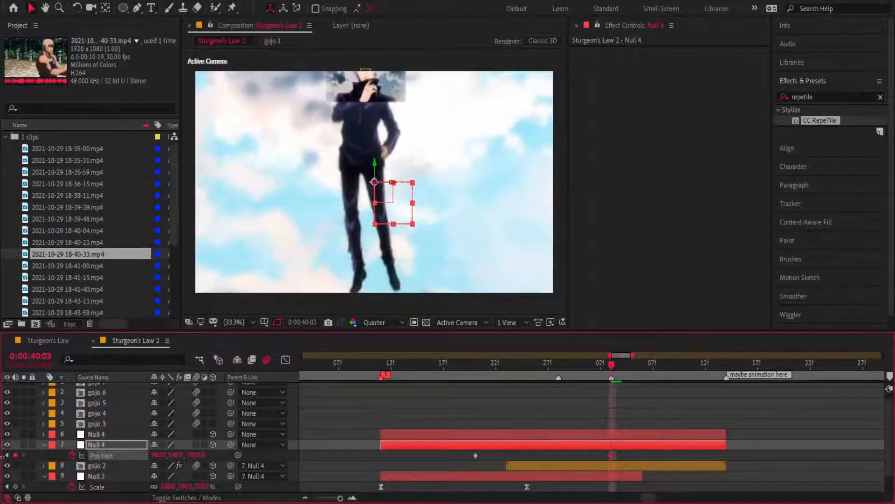
pyautogui.moveTo(194, 456); pyautogui.dragTo(46, 463)
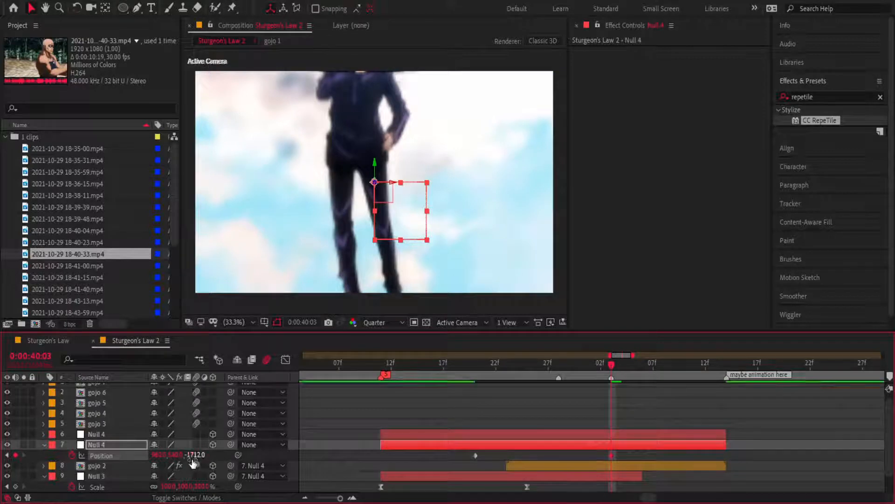
pyautogui.moveTo(193, 458); pyautogui.dragTo(14, 462)
pyautogui.moveTo(194, 456); pyautogui.dragTo(106, 459)
pyautogui.hotkey('ctrl', 'z')
pyautogui.moveTo(177, 456); pyautogui.dragTo(413, 482)
pyautogui.moveTo(158, 456); pyautogui.dragTo(182, 456)
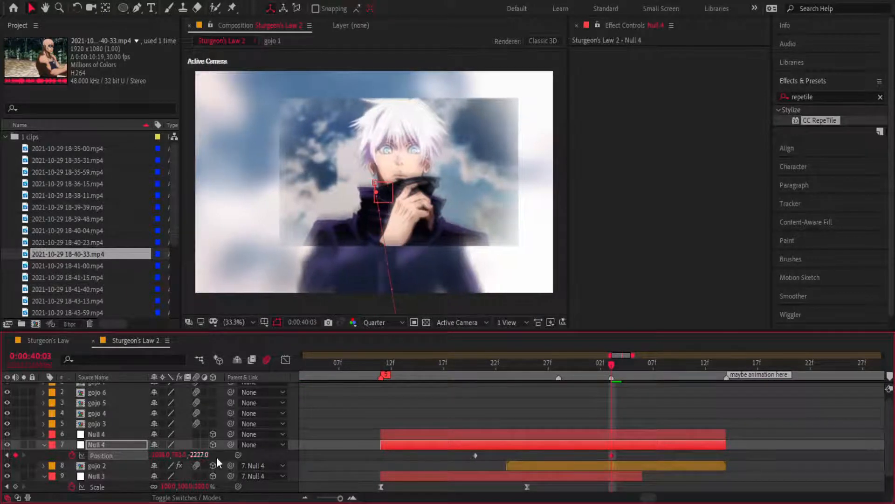
# - Reveal gojo 2's mask keyframes and refine the lower Null 4's Position at 0:00:40:03 to about 982, 796, -2480
pyautogui.scroll(-1, 602, 458)
pyautogui.click(607, 444)
pyautogui.press('u')
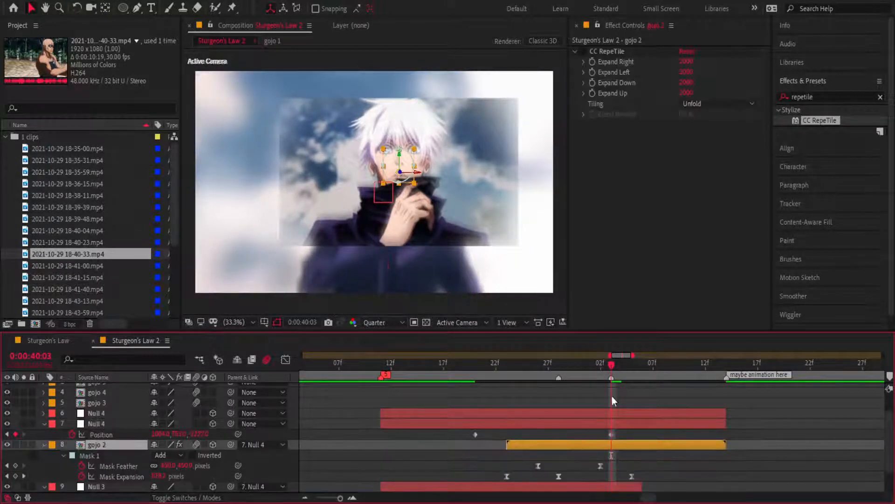
pyautogui.moveTo(610, 368)
pyautogui.mouseDown()
pyautogui.moveTo(629, 370)
pyautogui.moveTo(602, 374)
pyautogui.moveTo(612, 377)
pyautogui.mouseUp()
pyautogui.scroll(-1, 654, 435)
pyautogui.scroll(1, 649, 436)
pyautogui.click(102, 434)
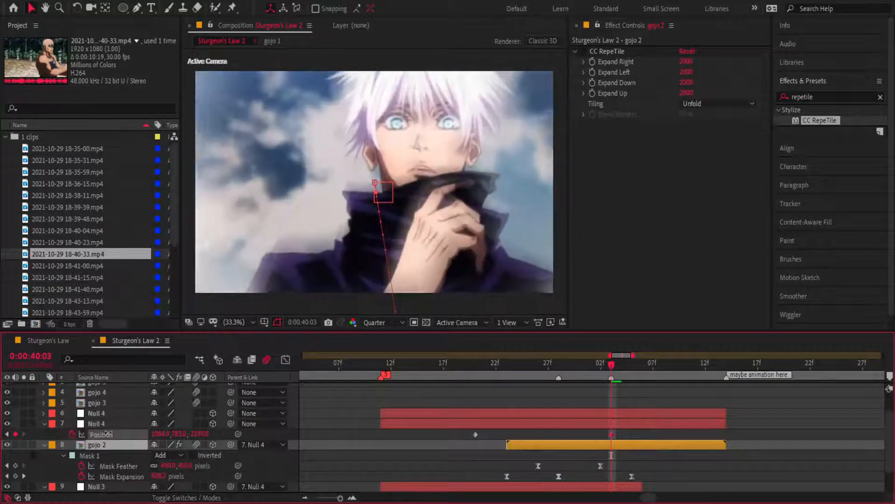
pyautogui.moveTo(196, 435); pyautogui.dragTo(154, 435)
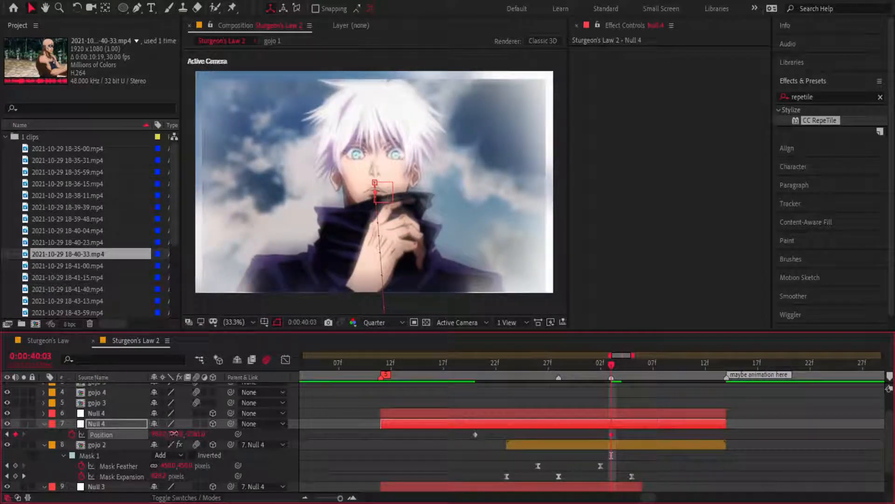
pyautogui.moveTo(175, 434)
pyautogui.mouseDown()
pyautogui.moveTo(184, 435)
pyautogui.moveTo(149, 445)
pyautogui.moveTo(185, 442)
pyautogui.mouseUp()
# - Apply Easy Ease to the lower Null 4's two Position keyframes and preview with the end keyframe at 0:00:40:02
pyautogui.moveTo(629, 432); pyautogui.dragTo(463, 442)
pyautogui.press('F9')
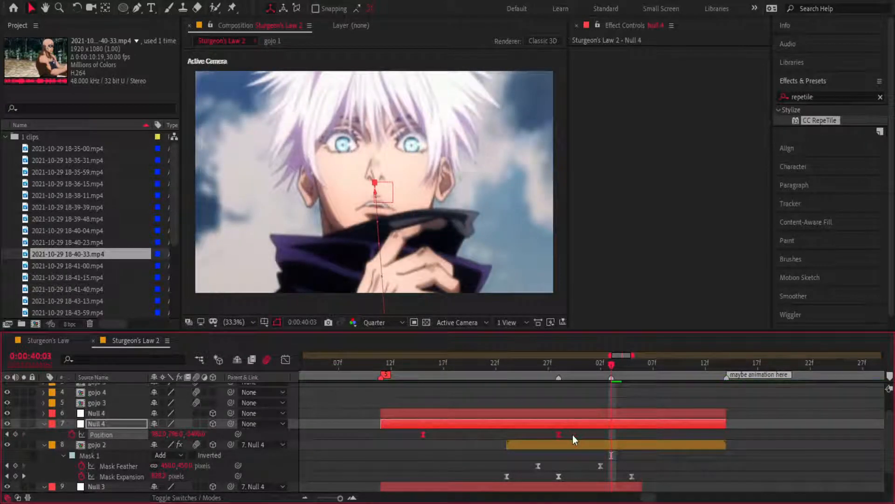
pyautogui.click(633, 433)
pyautogui.moveTo(611, 435)
pyautogui.mouseDown()
pyautogui.moveTo(595, 436)
pyautogui.moveTo(602, 436)
pyautogui.mouseUp()
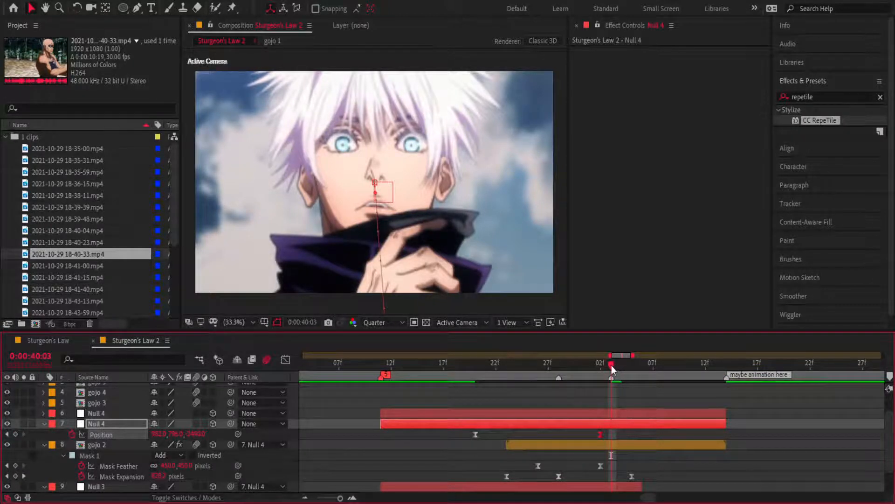
pyautogui.moveTo(612, 366); pyautogui.dragTo(436, 377)
pyautogui.press('space')
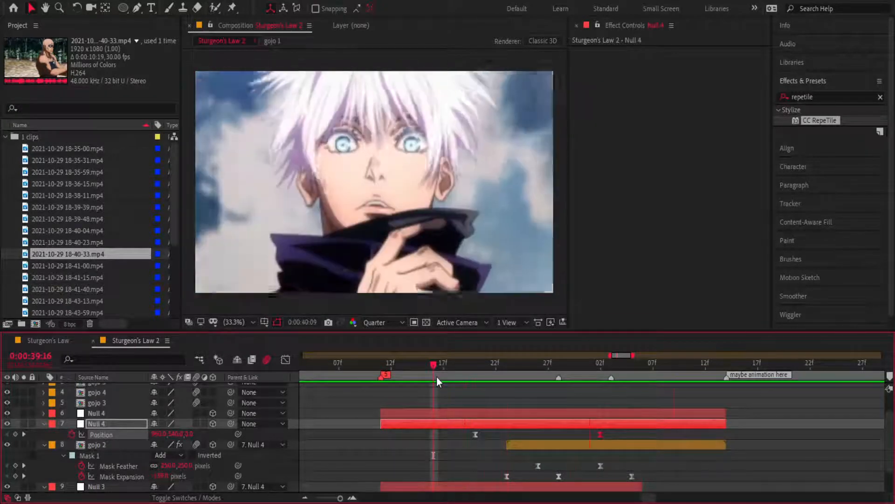
pyautogui.press('space')
pyautogui.press('space')
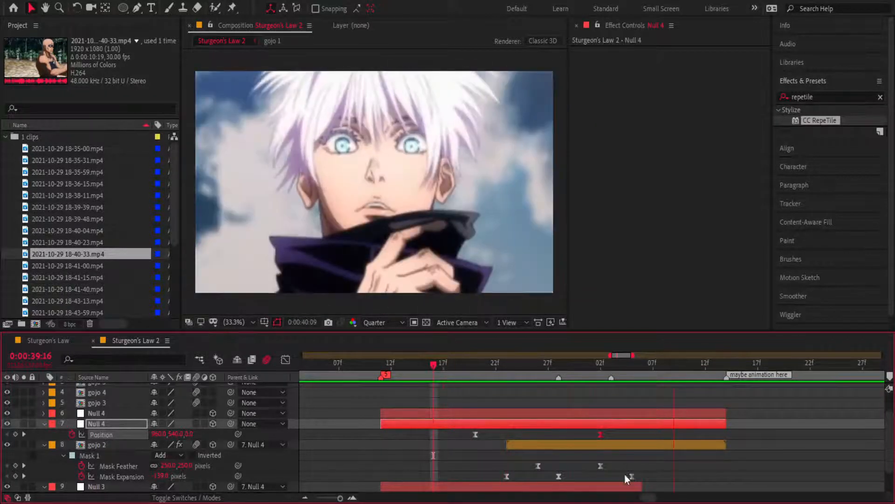
# - Move the lower Null 4's end Position keyframe and gojo 2's last Mask Expansion keyframe to 0:00:40:06, previewing in between
pyautogui.moveTo(600, 434); pyautogui.dragTo(609, 434)
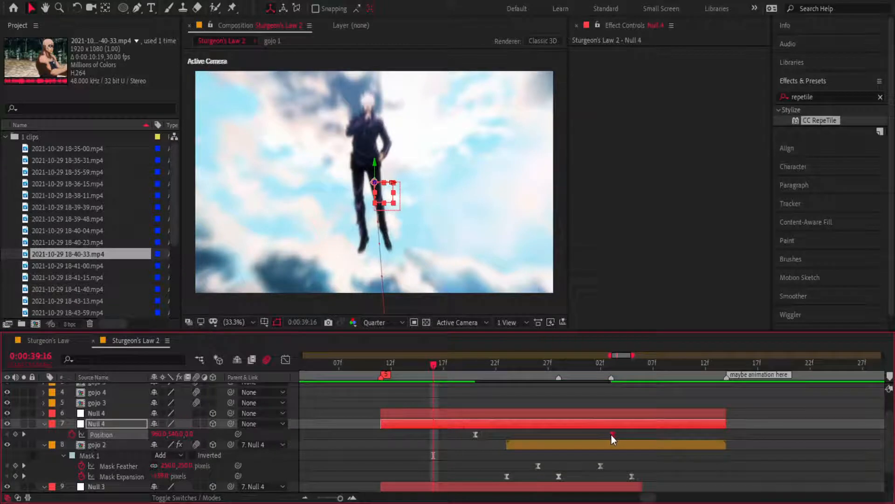
pyautogui.press('space')
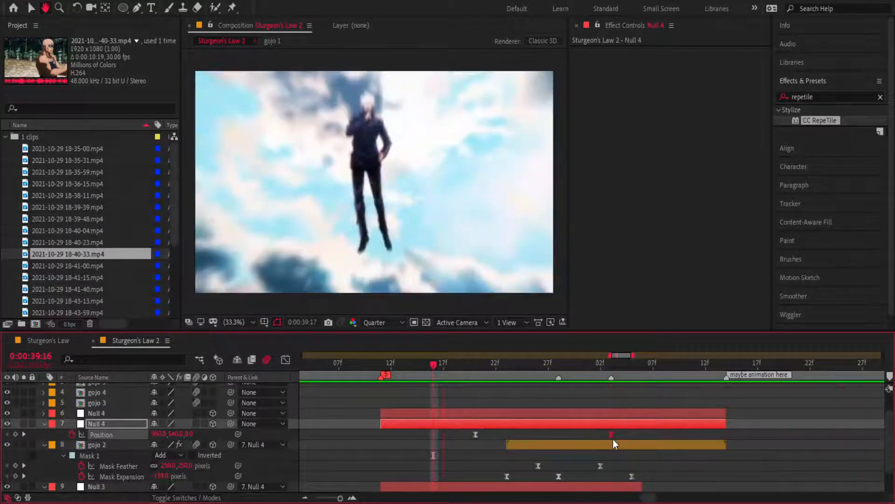
pyautogui.moveTo(612, 435); pyautogui.dragTo(642, 435)
pyautogui.moveTo(633, 476); pyautogui.dragTo(642, 477)
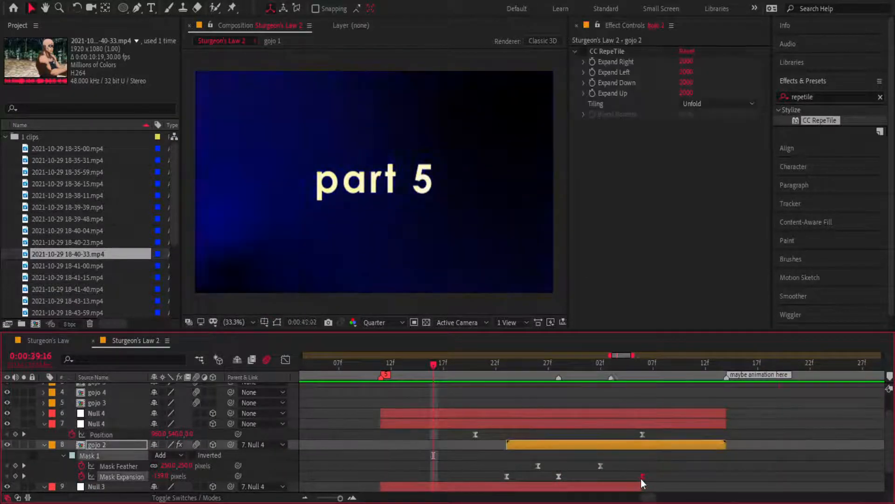
# - Steepen the lower Null 4's Position speed graph by lengthening both keyframes' ease handles into a peak around 0:00:39:28
pyautogui.click(556, 363)
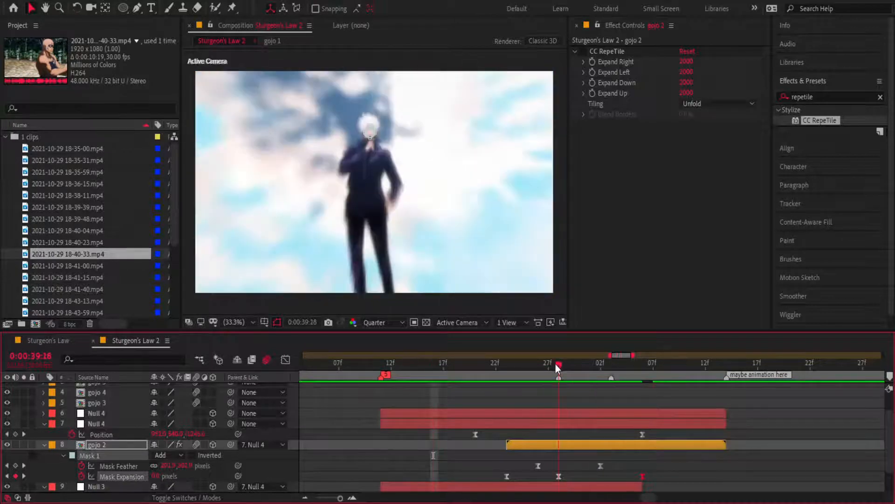
pyautogui.click(476, 434)
pyautogui.click(285, 360)
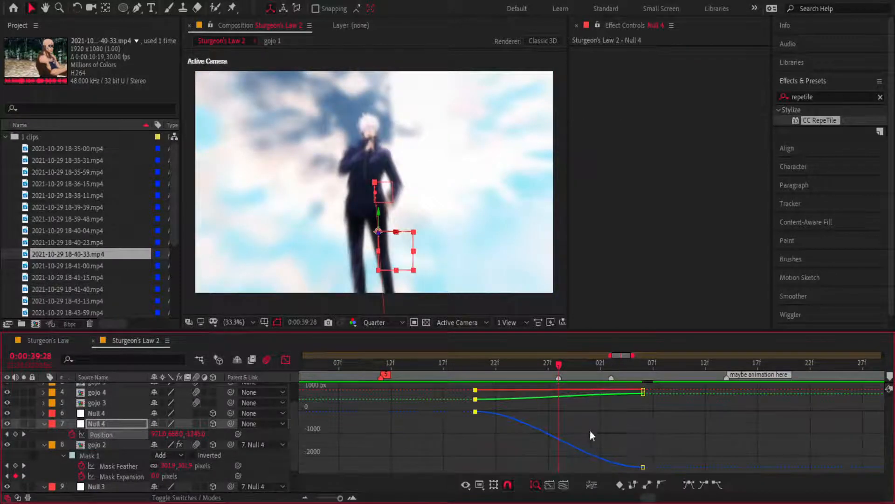
pyautogui.click(561, 340)
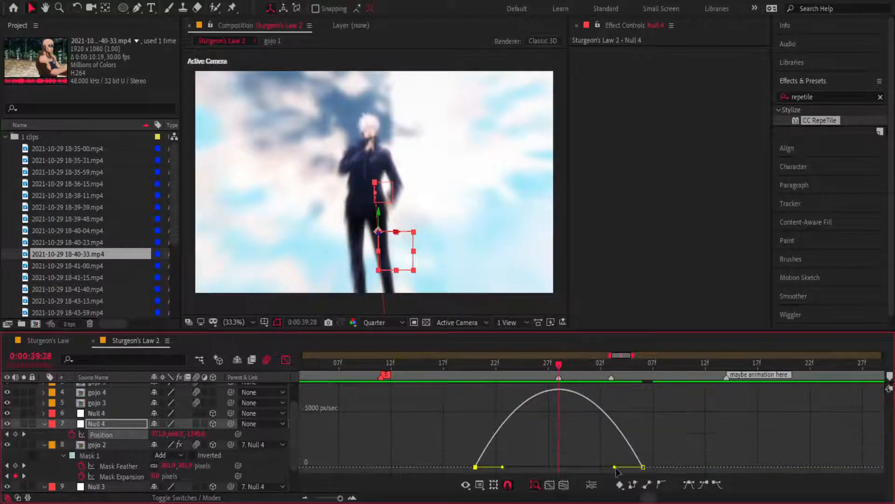
pyautogui.moveTo(614, 466); pyautogui.dragTo(603, 466)
pyautogui.moveTo(503, 466); pyautogui.dragTo(519, 466)
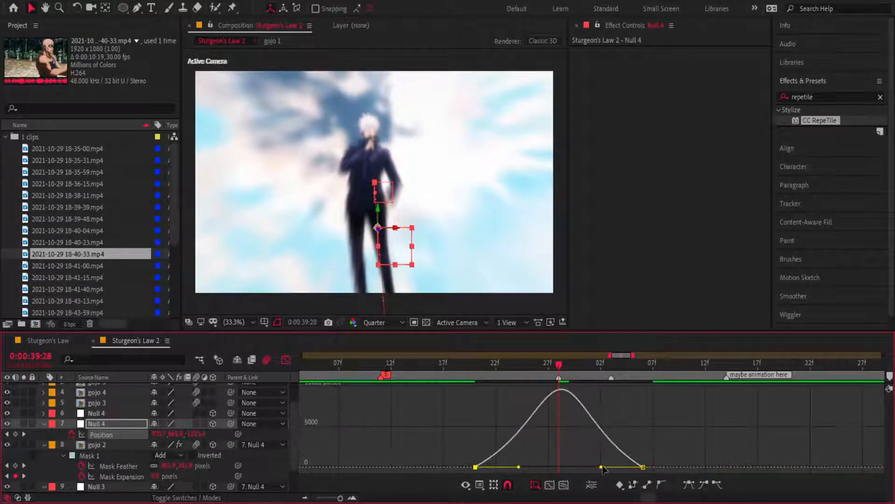
pyautogui.moveTo(603, 468); pyautogui.dragTo(597, 466)
# - Preview the eased 3D zoom several times, starting from 0:00:39:14, 0:00:39:17 and 0:00:39:10
pyautogui.moveTo(564, 365); pyautogui.dragTo(412, 365)
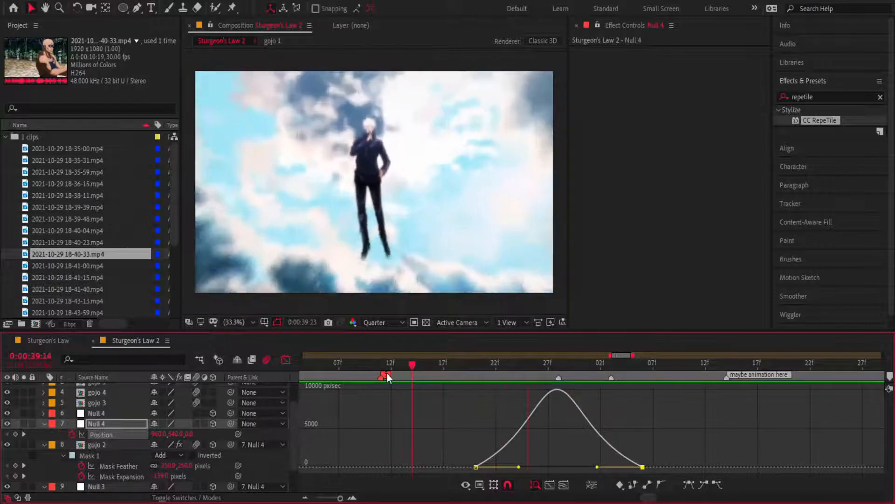
pyautogui.press('space')
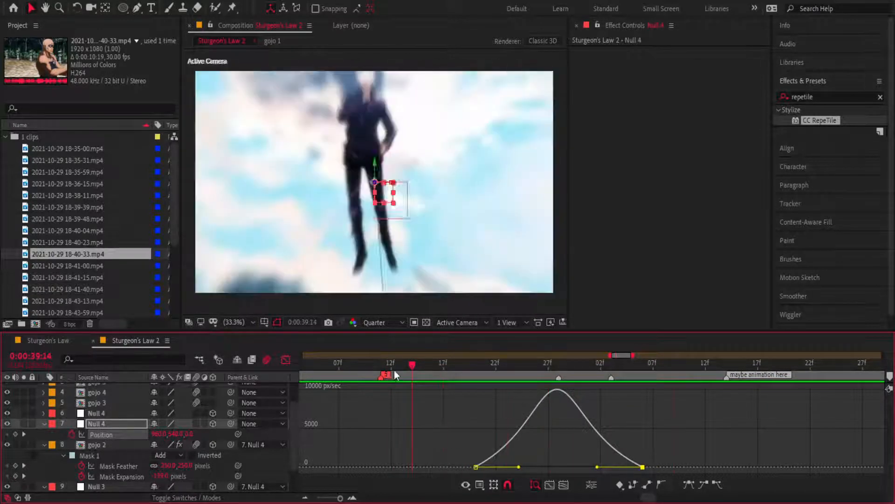
pyautogui.moveTo(413, 365); pyautogui.dragTo(421, 421)
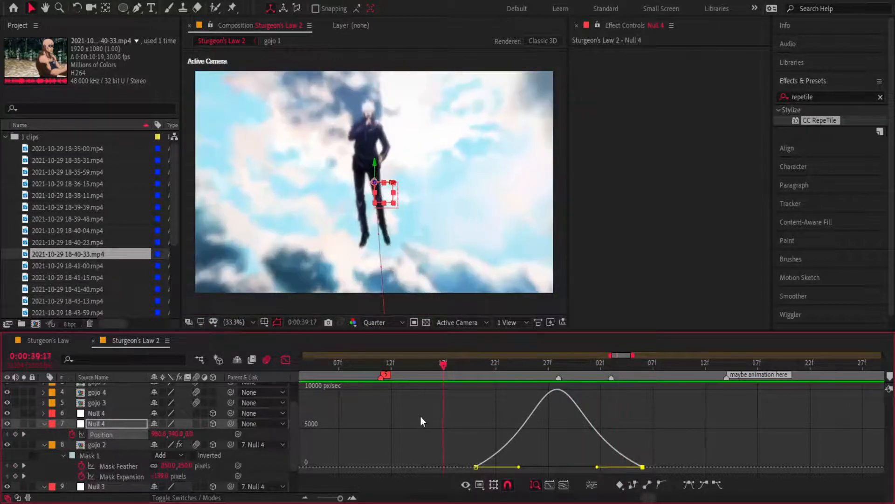
pyautogui.press('space')
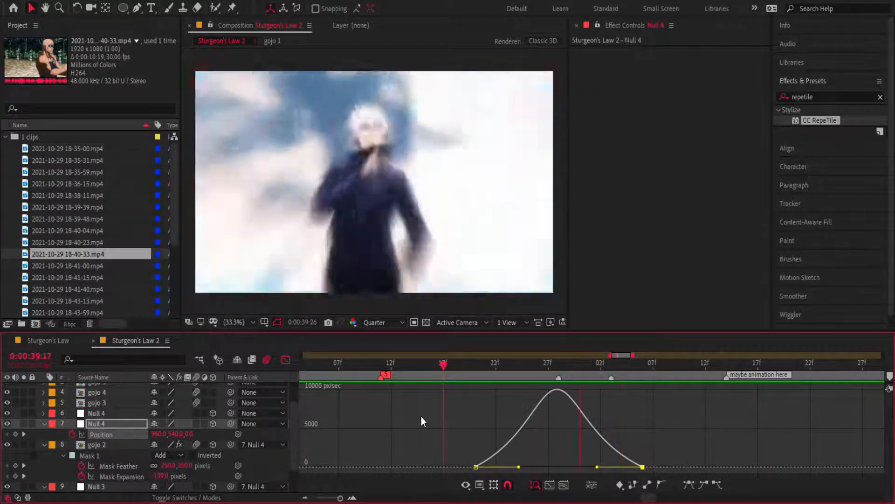
pyautogui.moveTo(559, 367); pyautogui.dragTo(370, 368)
pyautogui.press('space')
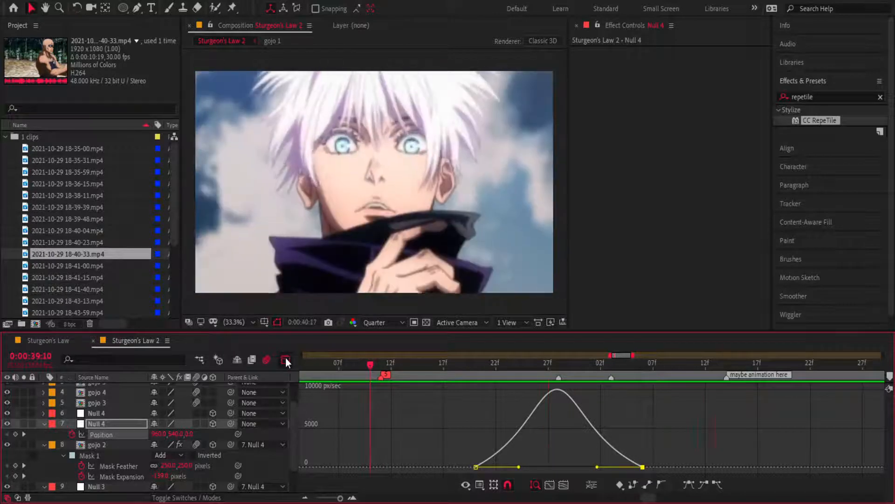
# - Leave the graph editor, show a longer span of the timeline, and replay the transition from around 0:00:39:11 and 0:00:39:19
pyautogui.click(286, 359)
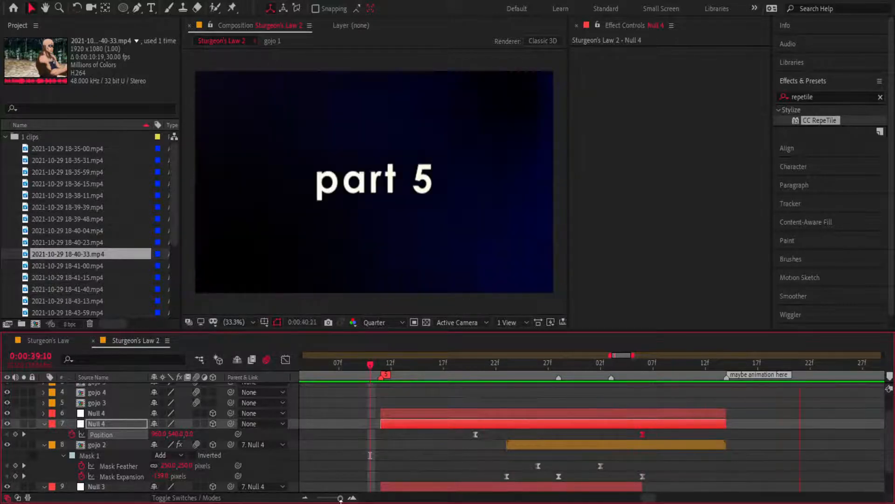
pyautogui.moveTo(341, 499)
pyautogui.mouseDown()
pyautogui.moveTo(327, 499)
pyautogui.moveTo(338, 499)
pyautogui.mouseUp()
pyautogui.scroll(-2, 535, 435)
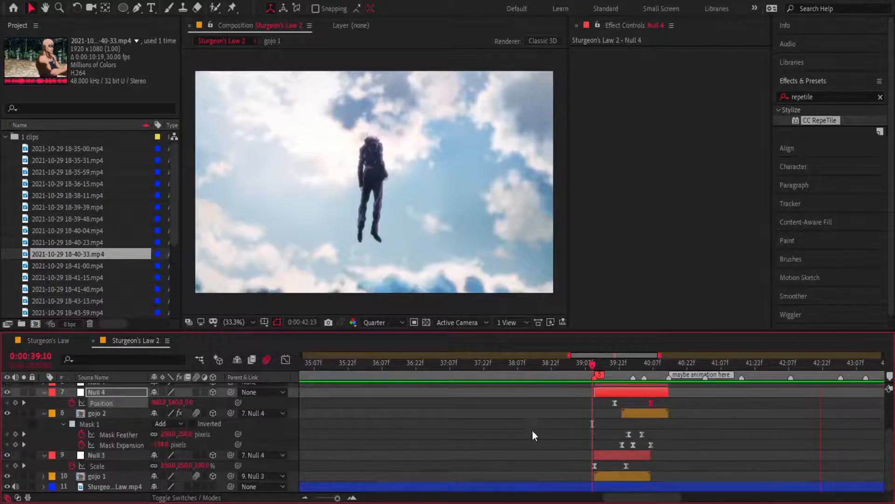
pyautogui.click(595, 367)
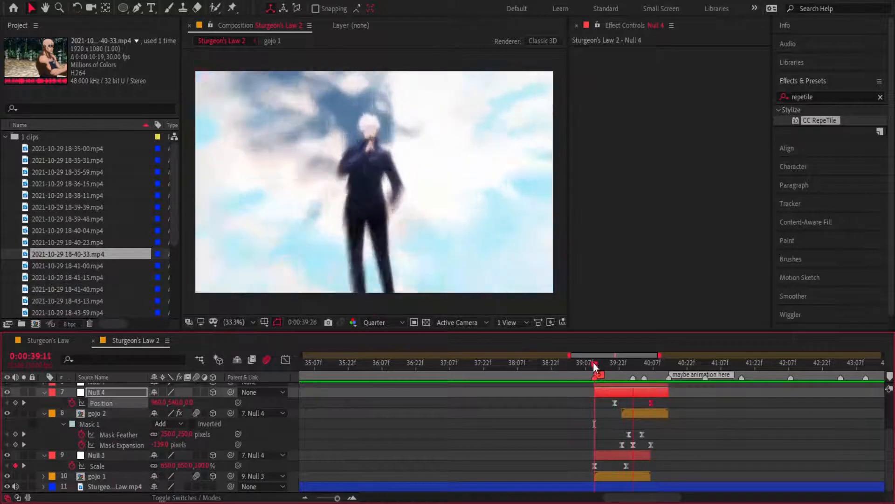
pyautogui.moveTo(592, 362); pyautogui.dragTo(608, 371)
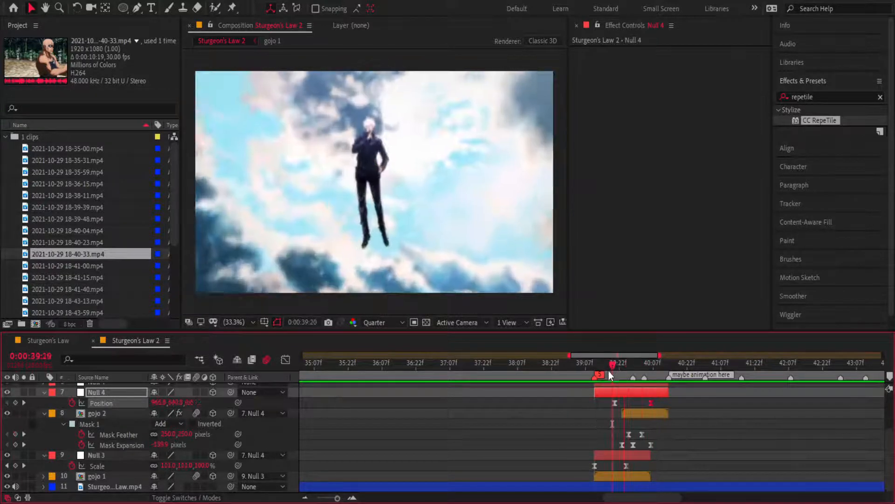
pyautogui.press('space')
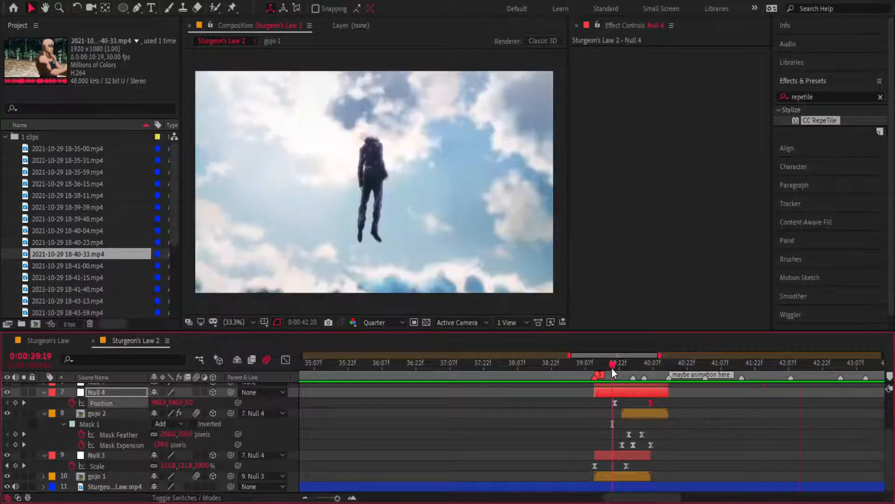
pyautogui.scroll(3, 612, 368)
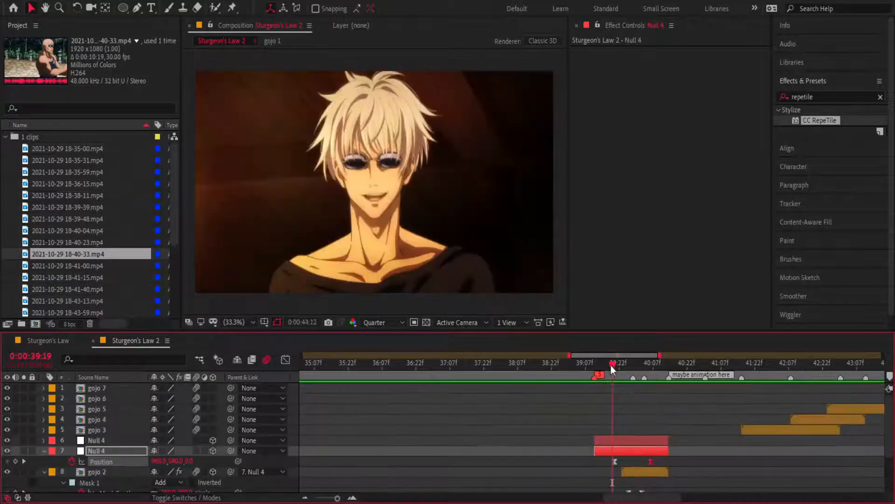
# - Collapse the expanded keyframe properties of gojo 2, the lower Null 4 and Null 3
pyautogui.moveTo(611, 365); pyautogui.dragTo(665, 363)
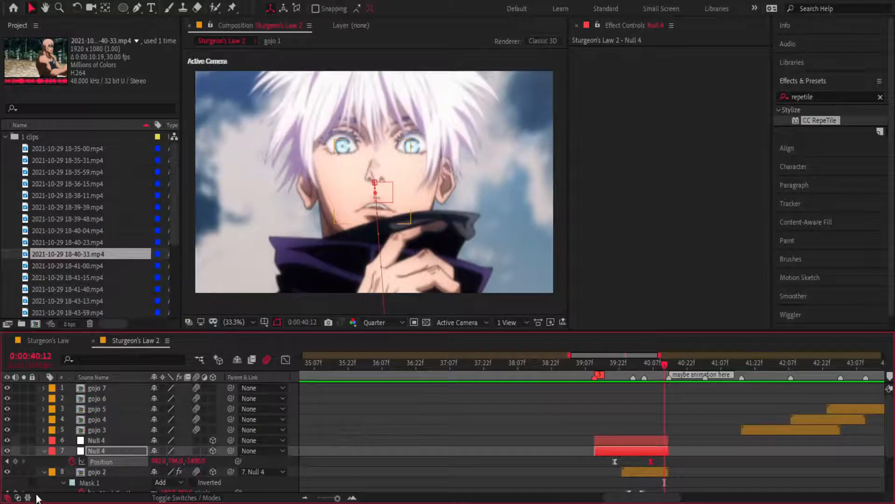
pyautogui.click(44, 472)
pyautogui.click(45, 451)
pyautogui.scroll(-2, 297, 445)
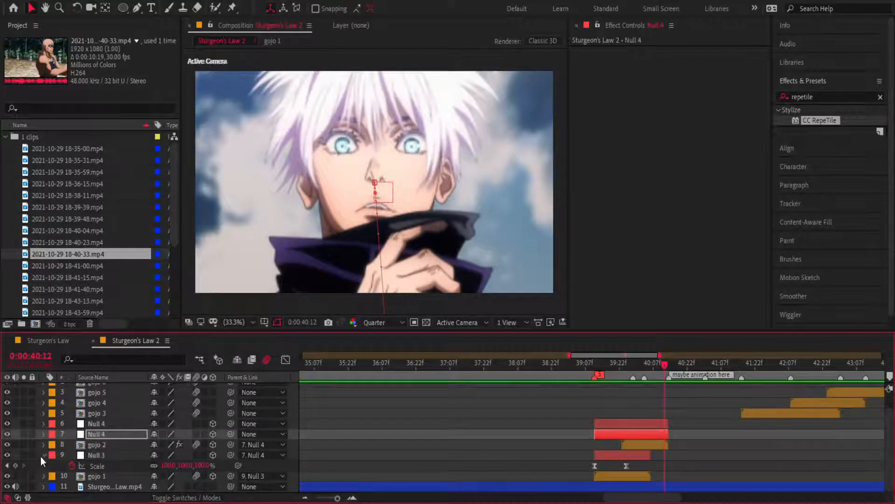
pyautogui.click(44, 454)
pyautogui.scroll(2, 620, 420)
# - Add an adjustment layer above gojo 7 with the playhead at 0:00:39:11, and rename it TEMP CC
pyautogui.moveTo(665, 373); pyautogui.dragTo(590, 375)
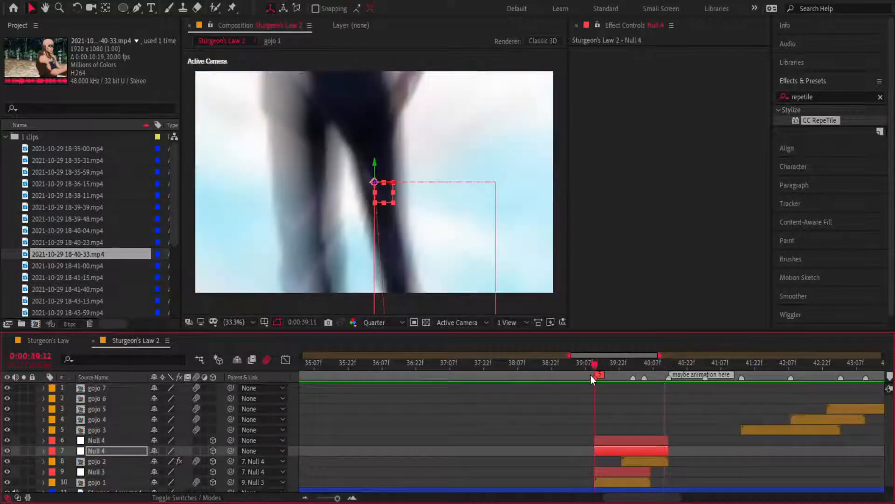
pyautogui.click(108, 388)
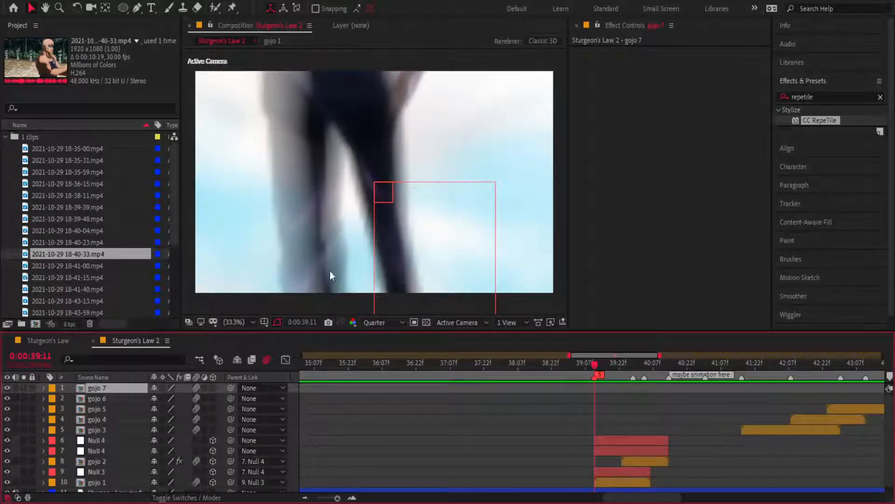
pyautogui.hotkey('ctrl', 'alt', 'y')
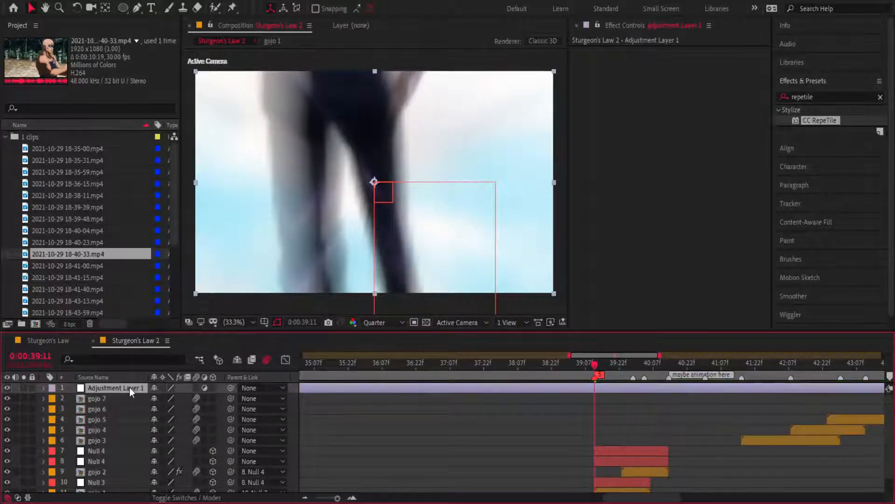
pyautogui.press('Return')
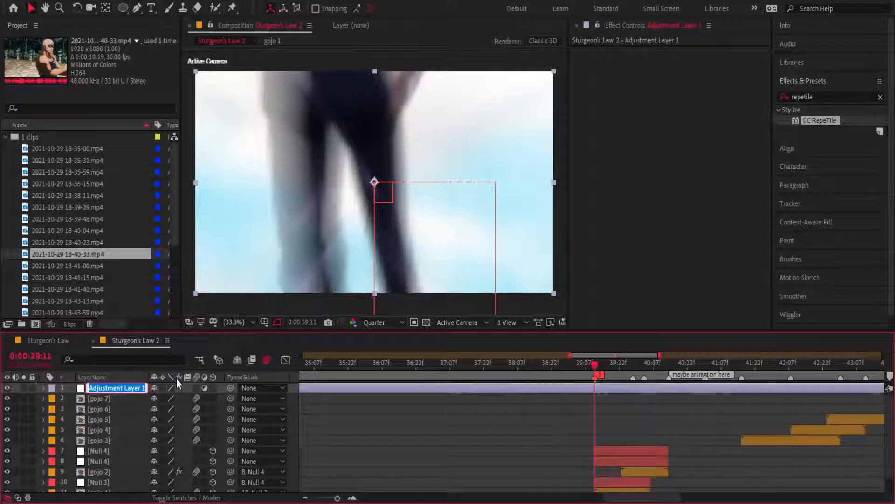
pyautogui.write('TEM')
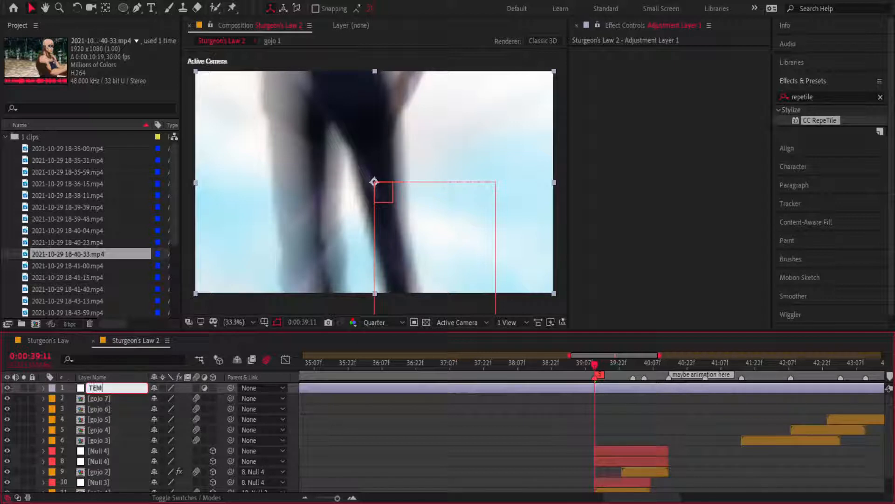
pyautogui.write('P CC')
pyautogui.press('Return')
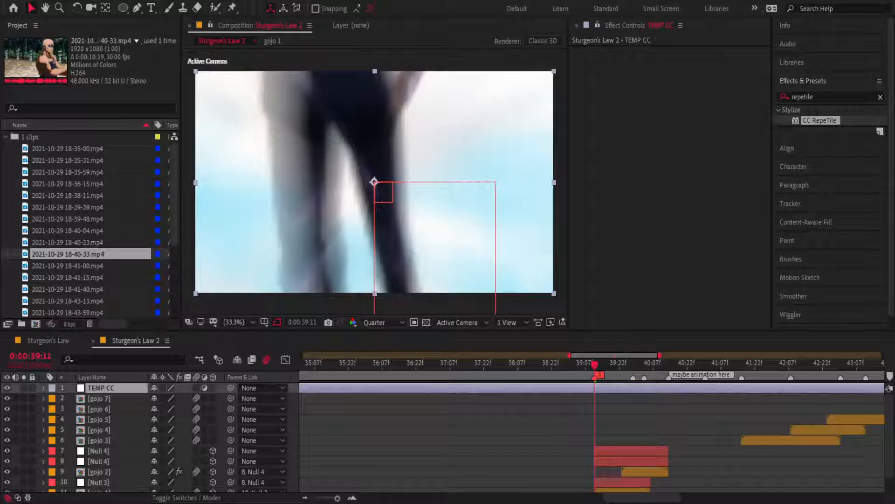
# - Preview the part 5 sequence from 0:00:39:11, 0:00:41:02 and 0:00:41:15
pyautogui.click(594, 366)
pyautogui.press('space')
pyautogui.press('space')
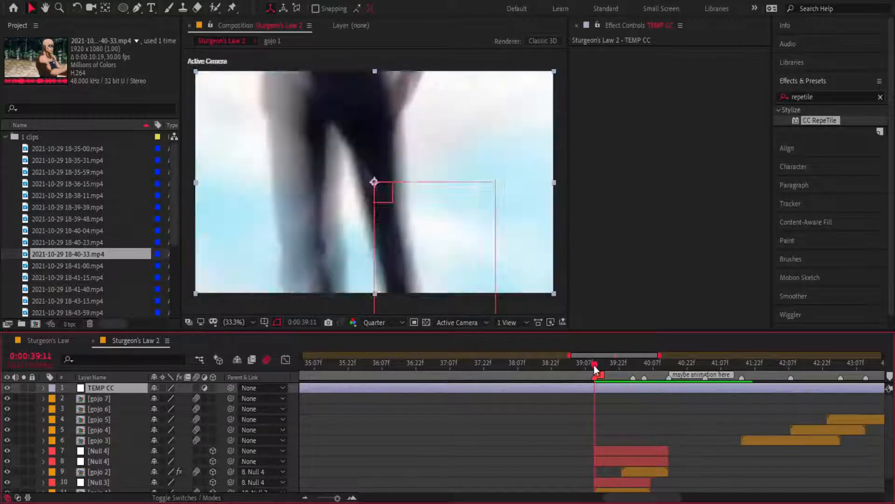
pyautogui.moveTo(594, 365); pyautogui.dragTo(532, 408)
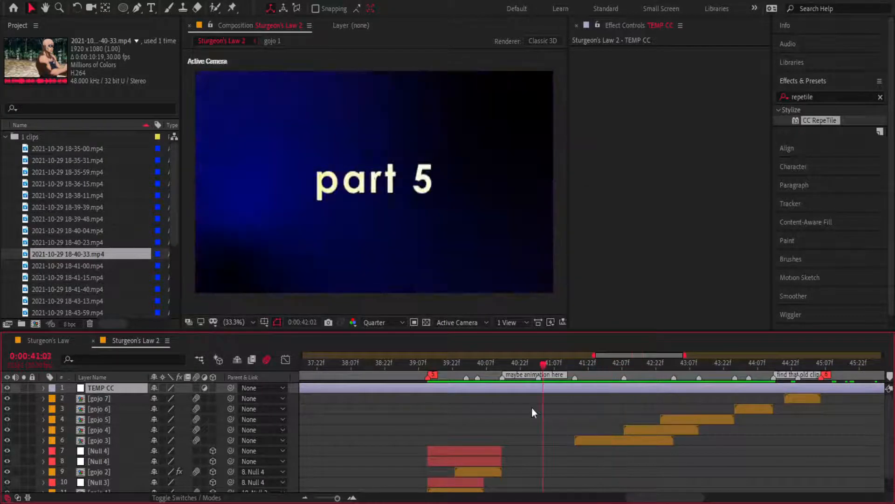
pyautogui.press('space')
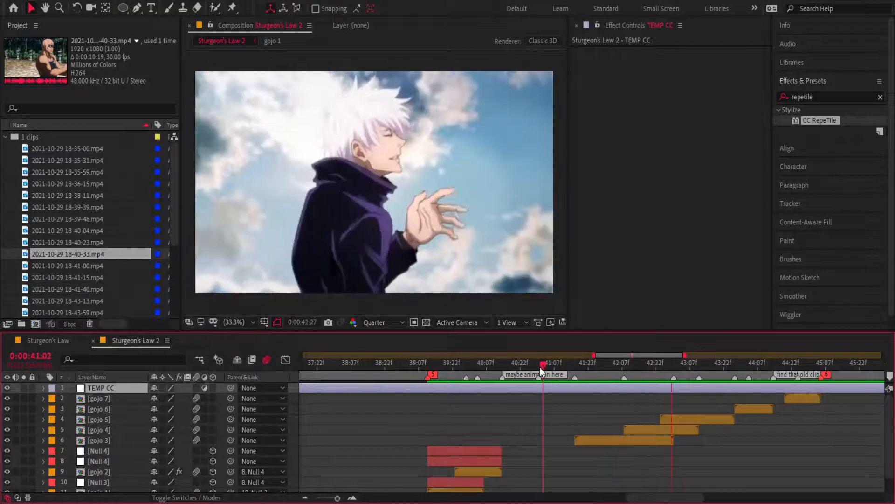
pyautogui.press('space')
pyautogui.moveTo(541, 367); pyautogui.dragTo(572, 369)
pyautogui.press('space')
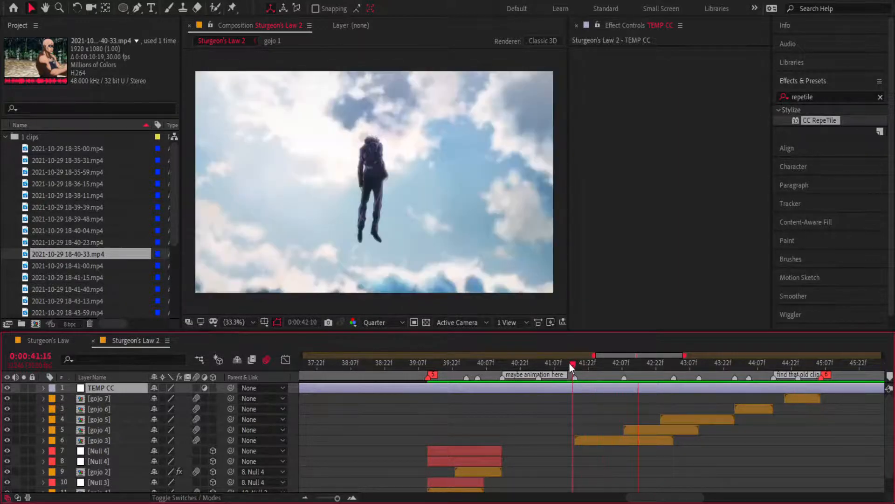
pyautogui.press('space')
# - Replay the gojo 3 clip and the shots following it from its start at 0:00:41:16
pyautogui.moveTo(572, 365); pyautogui.dragTo(574, 371)
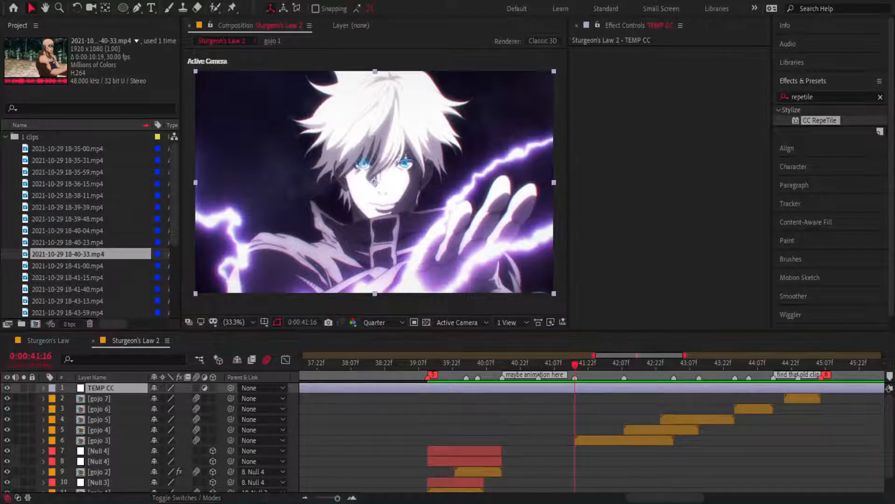
pyautogui.click(575, 360)
pyautogui.press('space')
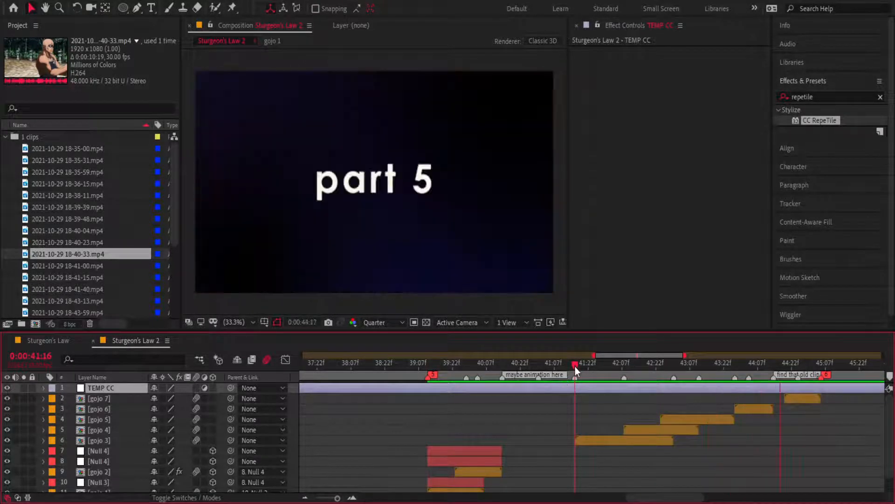
pyautogui.click(573, 368)
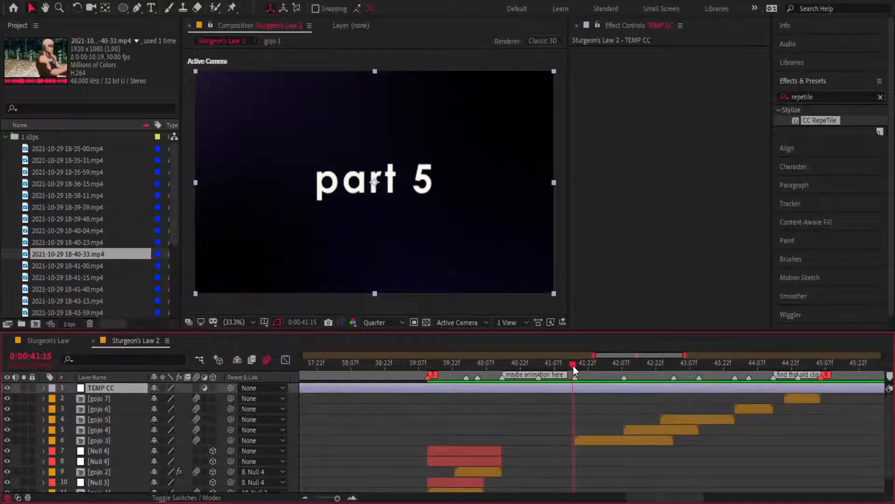
pyautogui.click(575, 365)
pyautogui.press('space')
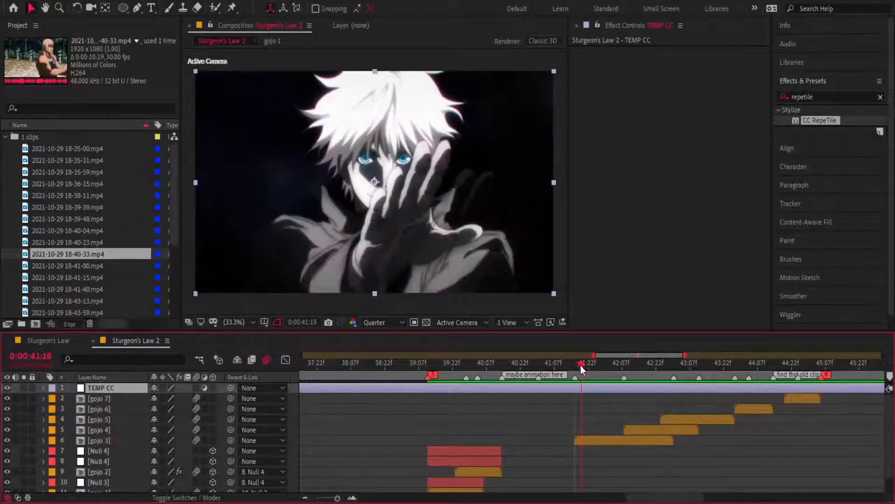
# - Trim the end of gojo 3 at 0:00:42:08, where gojo 4 begins
pyautogui.moveTo(580, 369); pyautogui.dragTo(624, 364)
pyautogui.press('space')
pyautogui.click(642, 440)
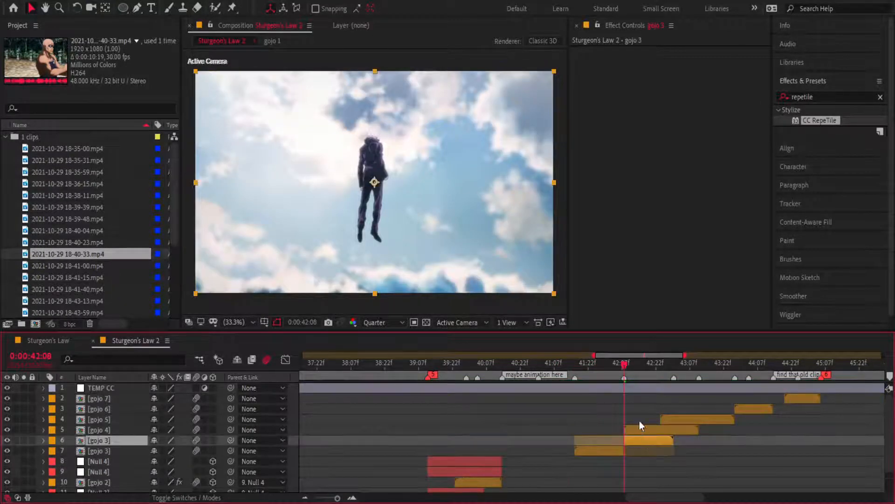
# - Preview the cut from gojo 3 to gojo 4 from several earlier points, including 0:00:41:04 and 0:00:40:17, with the timeline magnified
pyautogui.press('space')
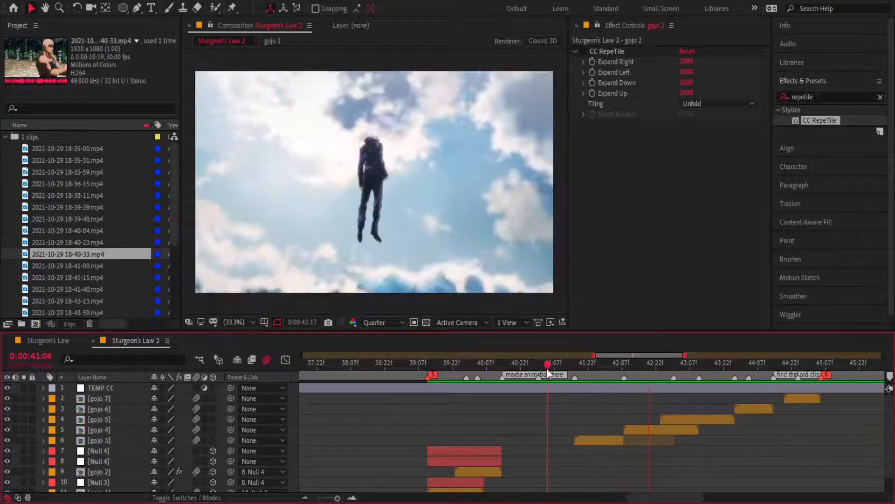
pyautogui.click(561, 365)
pyautogui.press('space')
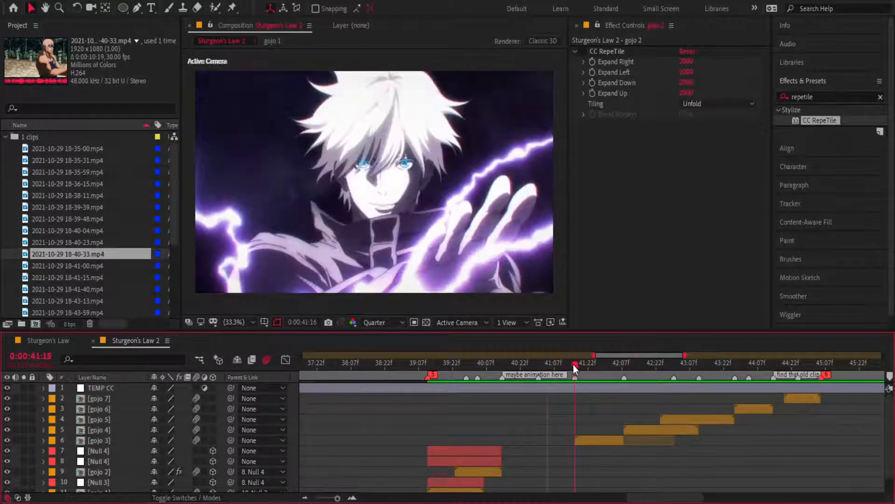
pyautogui.press('space')
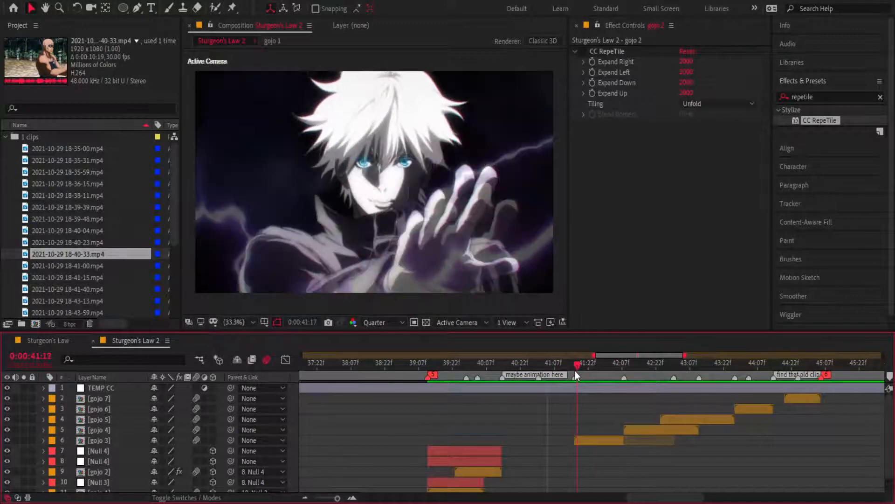
pyautogui.click(573, 371)
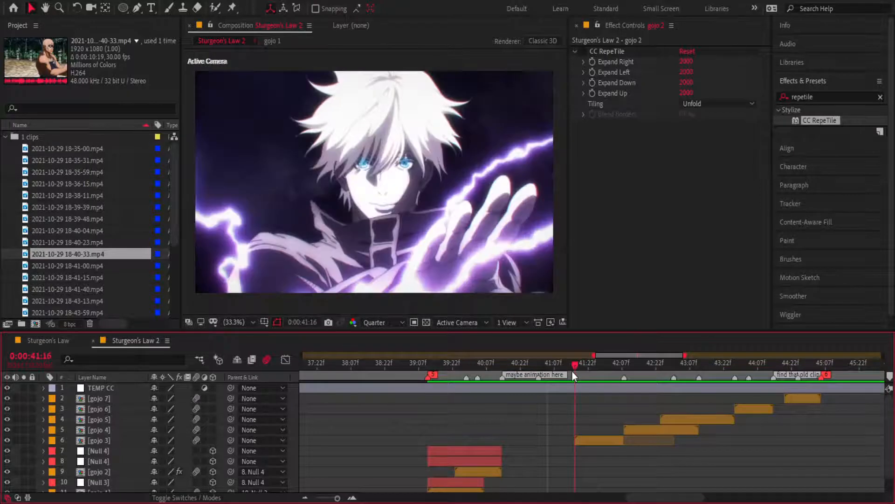
pyautogui.click(352, 497)
pyautogui.press('space')
pyautogui.press('space')
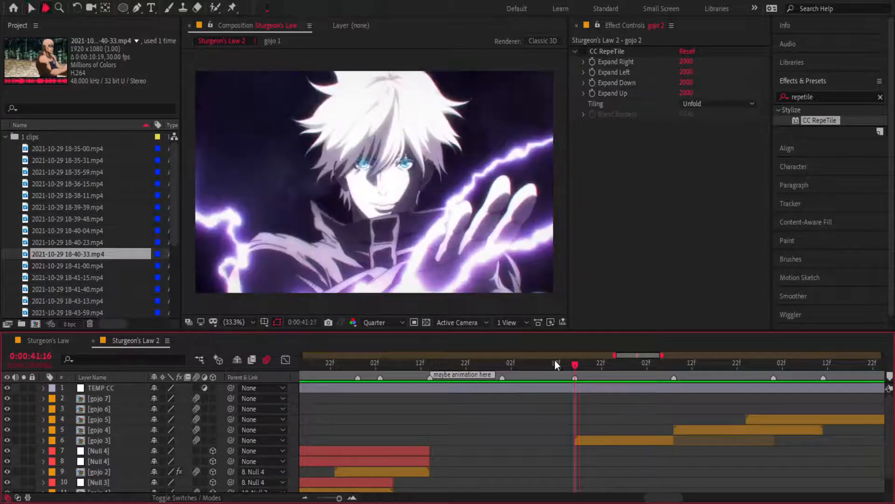
pyautogui.moveTo(555, 363); pyautogui.dragTo(362, 366)
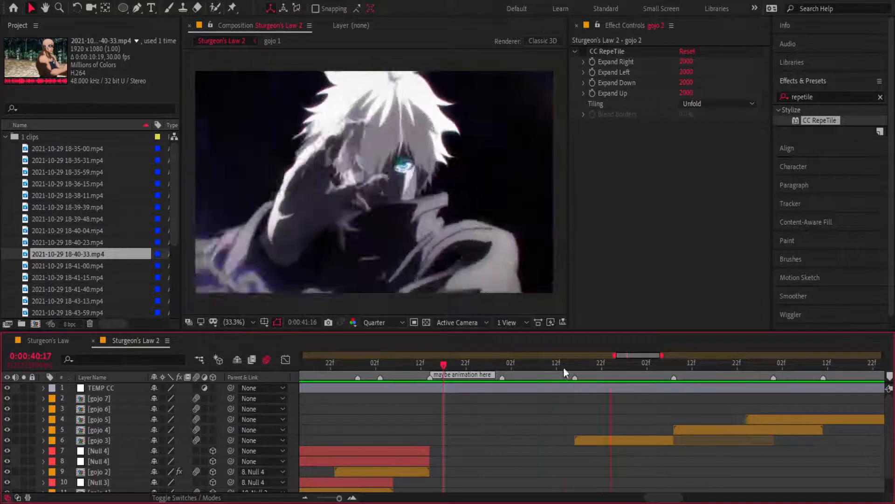
# - Add a null above gojo 3, trim it to span 0:00:41:16 to 0:00:42:08, and duplicate it
pyautogui.click(573, 364)
pyautogui.click(595, 440)
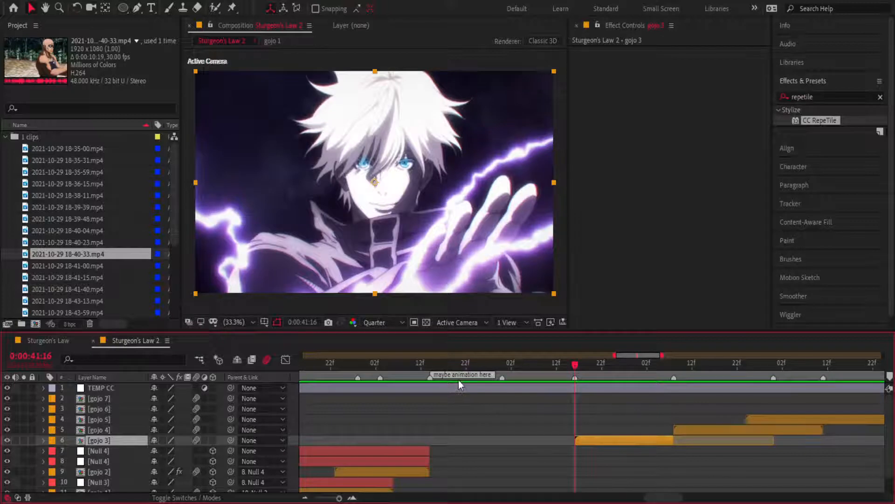
pyautogui.hotkey('ctrl', 'alt', 'shift', 'y')
pyautogui.hotkey('alt', '[')
pyautogui.hotkey('alt', ']')
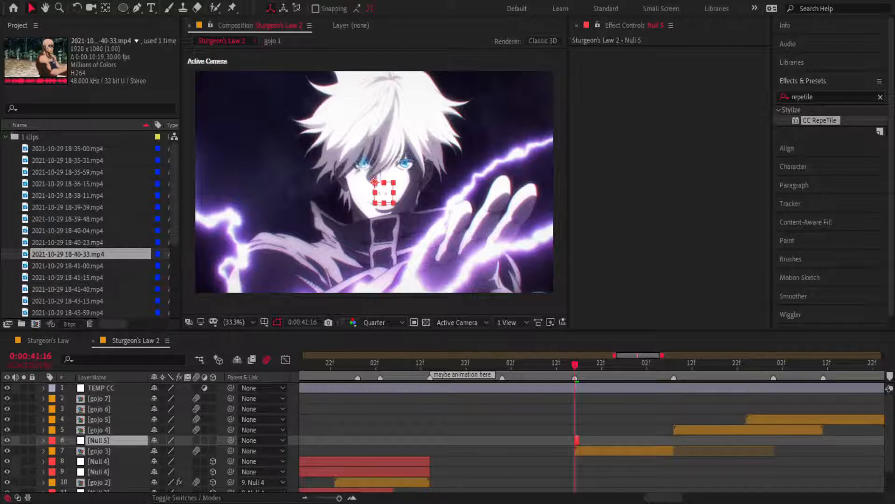
pyautogui.moveTo(578, 440)
pyautogui.mouseDown()
pyautogui.moveTo(688, 445)
pyautogui.moveTo(674, 446)
pyautogui.mouseUp()
pyautogui.hotkey('ctrl', 'd')
# - Parent gojo 3 to the lower Null 5, and the lower Null 5 to the upper Null 5
pyautogui.click(631, 461)
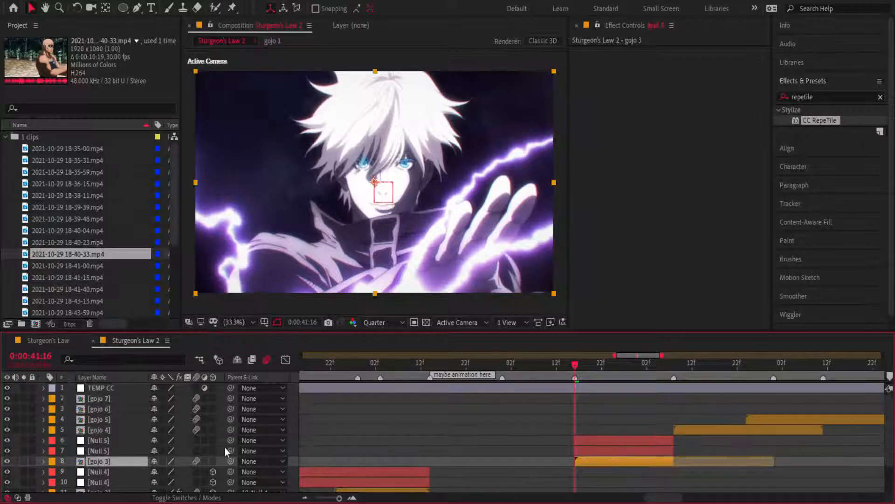
pyautogui.moveTo(230, 460); pyautogui.dragTo(117, 441)
# - Add a Scale keyframe to the upper Null 5 at 0:00:41:25
pyautogui.click(594, 442)
pyautogui.press('space')
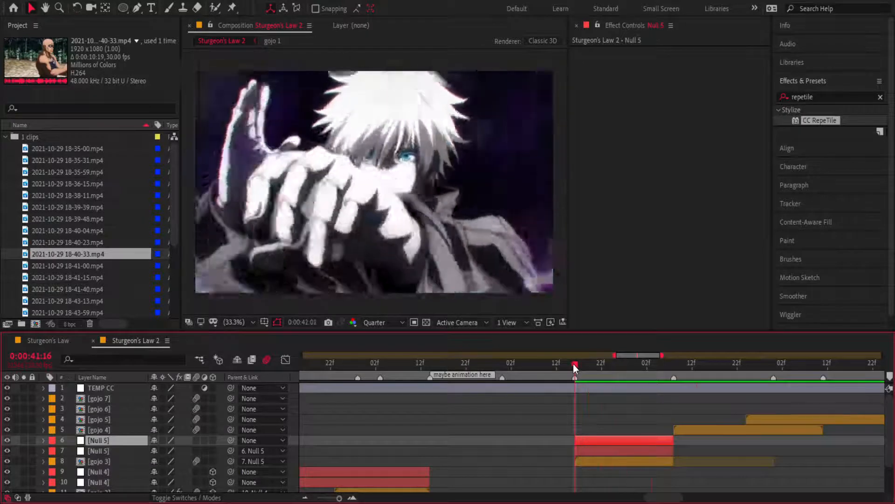
pyautogui.moveTo(573, 366); pyautogui.dragTo(617, 373)
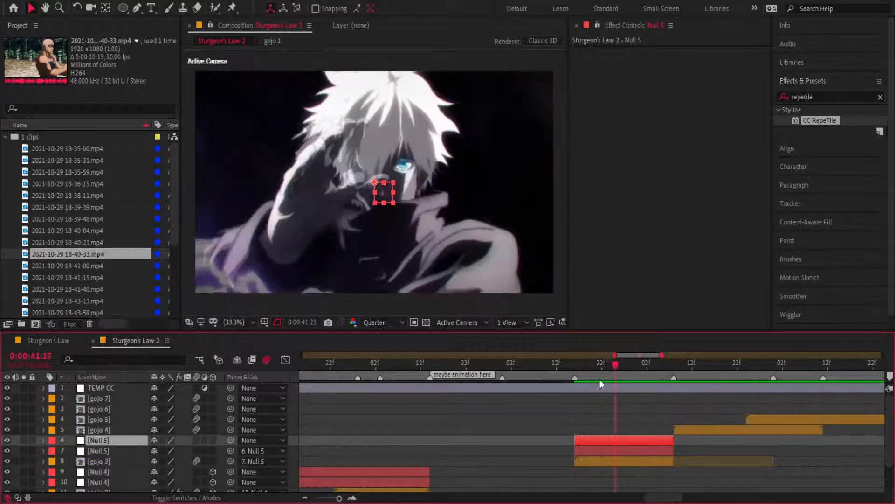
pyautogui.press('s')
pyautogui.click(72, 451)
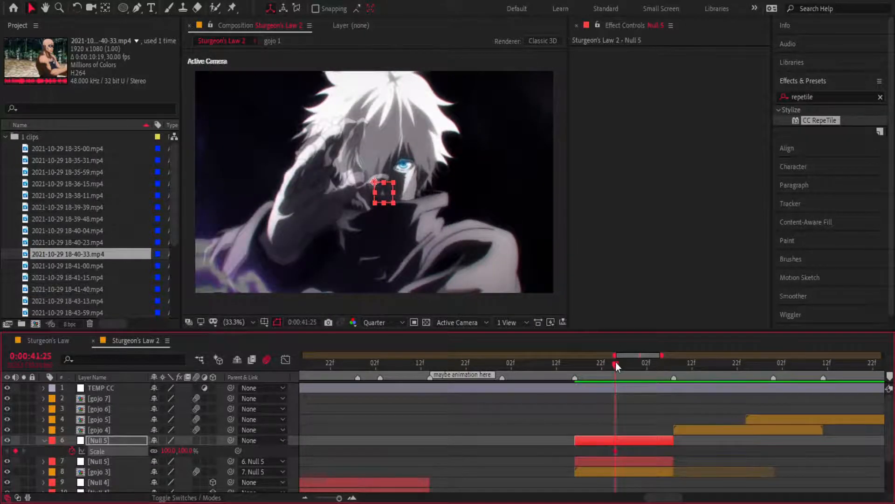
# - Play the sequence from 0:00:37:15 and examine the end of gojo 3 around 0:00:42:05 to 0:00:42:07
pyautogui.moveTo(616, 365); pyautogui.dragTo(670, 371)
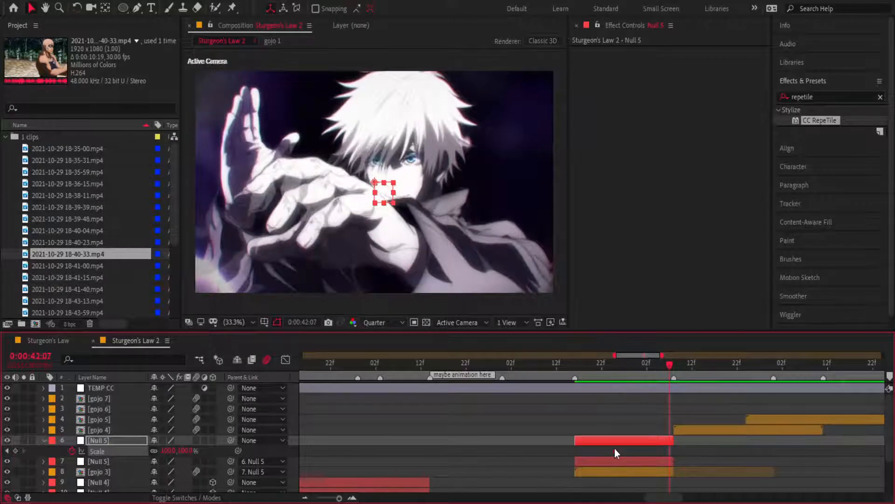
pyautogui.moveTo(669, 371); pyautogui.dragTo(240, 430)
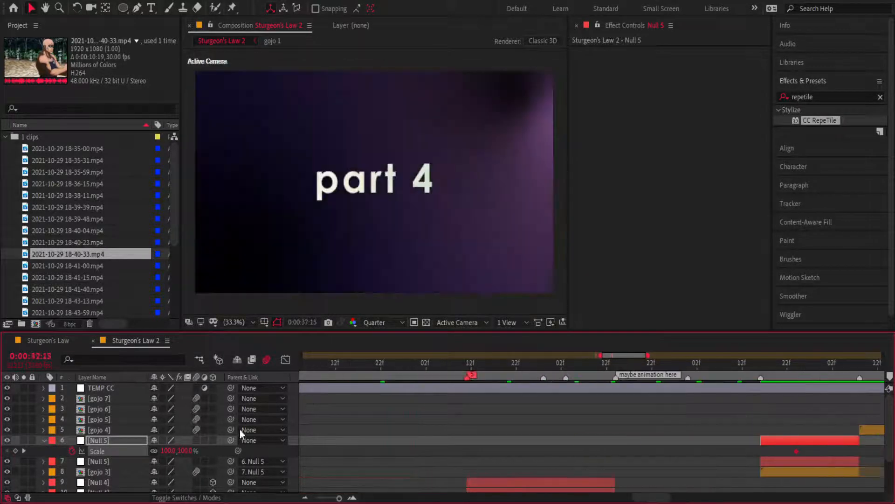
pyautogui.press('space')
pyautogui.moveTo(339, 499); pyautogui.dragTo(330, 501)
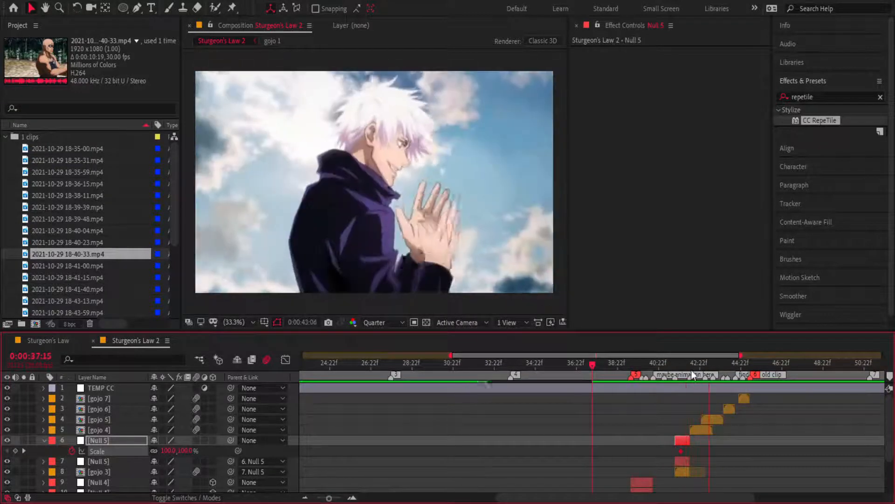
pyautogui.click(689, 370)
pyautogui.click(352, 498)
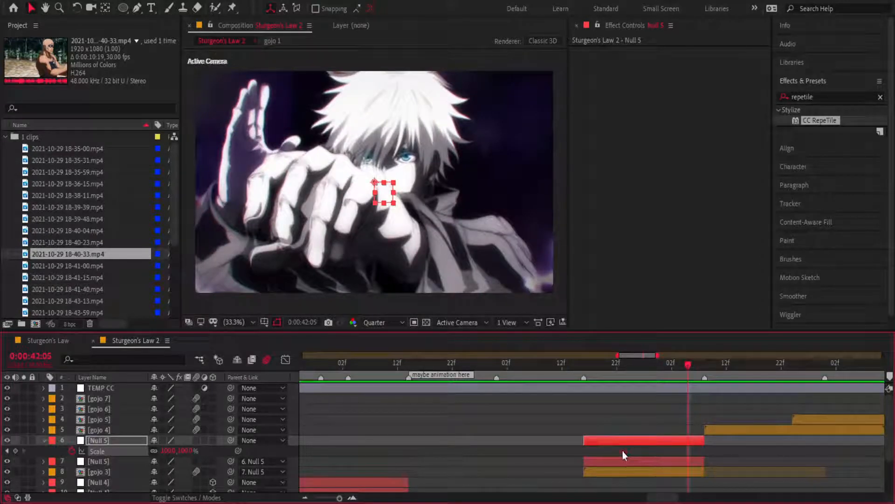
pyautogui.click(700, 366)
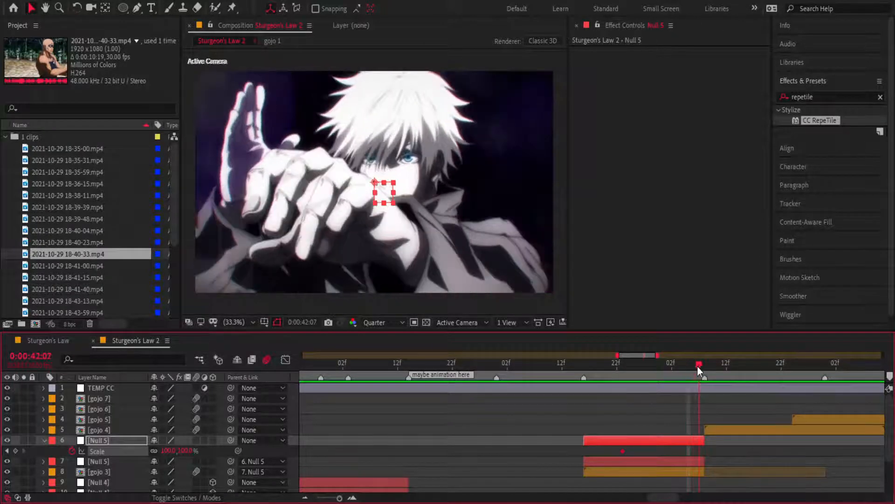
pyautogui.moveTo(702, 368); pyautogui.dragTo(699, 370)
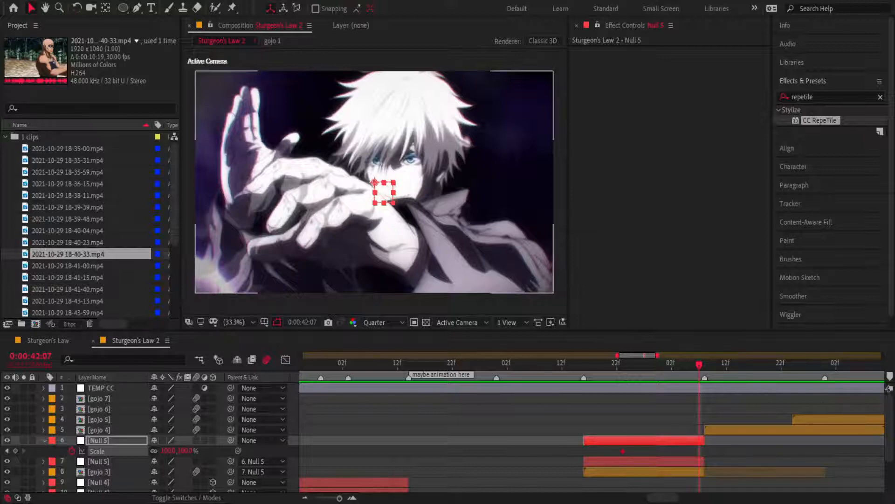
# - Remove the Scale keyframing from the upper Null 5 and collapse its properties, with the playhead at 0:00:42:08
pyautogui.moveTo(636, 371)
pyautogui.mouseDown()
pyautogui.moveTo(552, 366)
pyautogui.moveTo(705, 368)
pyautogui.mouseUp()
pyautogui.click(71, 451)
pyautogui.click(43, 441)
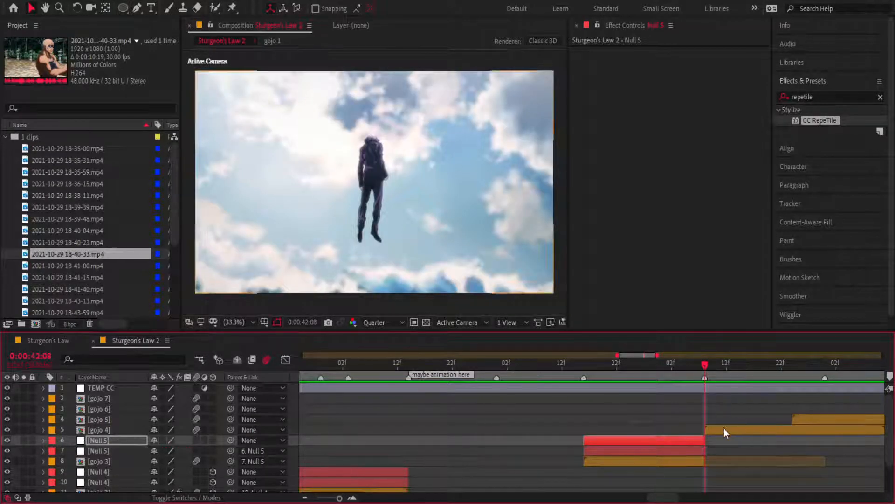
# - Add an adjustment layer directly above gojo 4 and trim it to run from 0:00:42:04 to 0:00:42:13
pyautogui.click(723, 430)
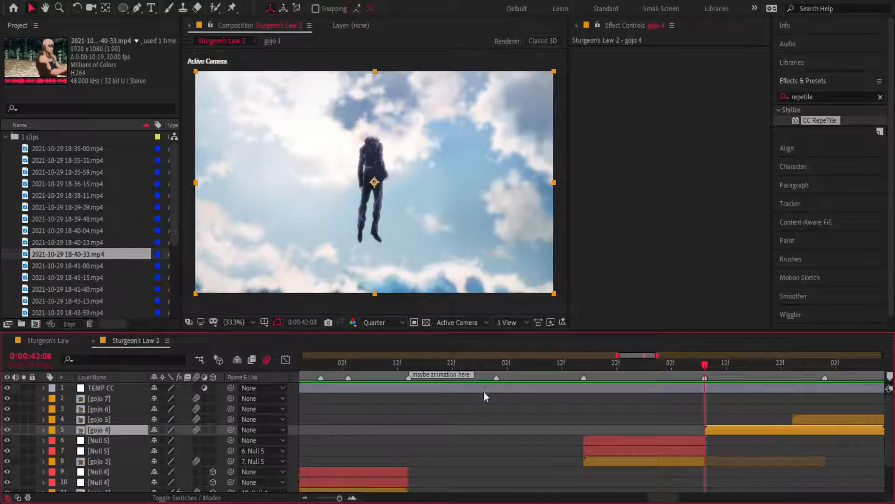
pyautogui.hotkey('ctrl', 'alt', 'y')
pyautogui.moveTo(708, 366)
pyautogui.mouseDown()
pyautogui.moveTo(685, 364)
pyautogui.moveTo(730, 369)
pyautogui.mouseUp()
pyautogui.hotkey('ctrl', 'shift', 'd')
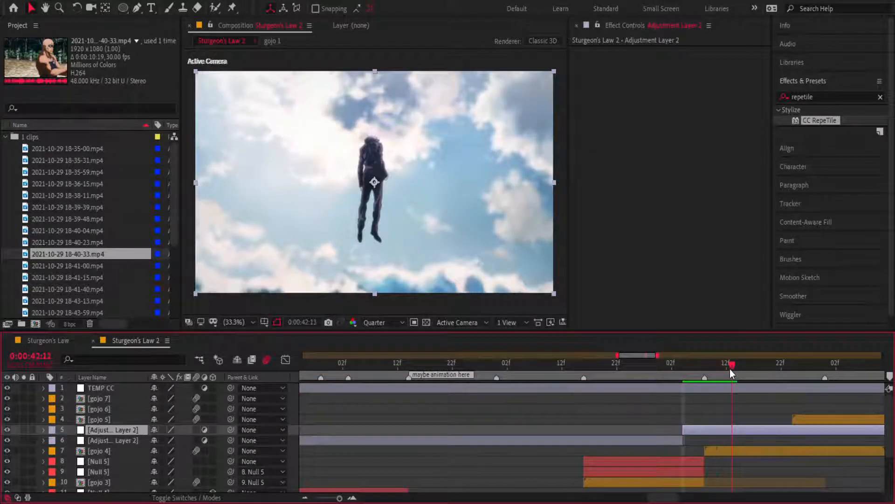
pyautogui.hotkey('ctrl', 'shift', 'd')
pyautogui.click(677, 448)
pyautogui.press('Delete')
pyautogui.click(748, 429)
pyautogui.press('Delete')
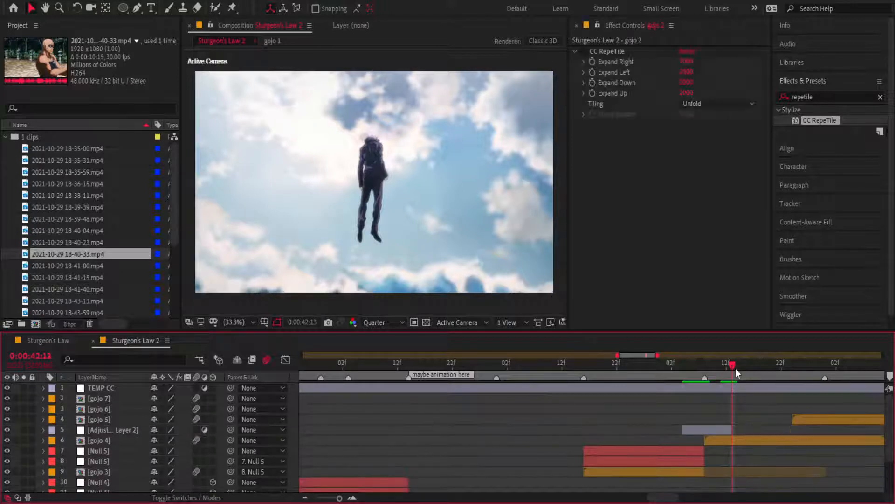
# - Add a composition marker at 0:00:42:13, and trim the start of Adjustment Layer 2 to 0:00:42:05
pyautogui.press('KP_Multiply')
pyautogui.click(747, 442)
pyautogui.press('pageup')
pyautogui.press('pageup')
pyautogui.press('pageup')
pyautogui.press('pageup')
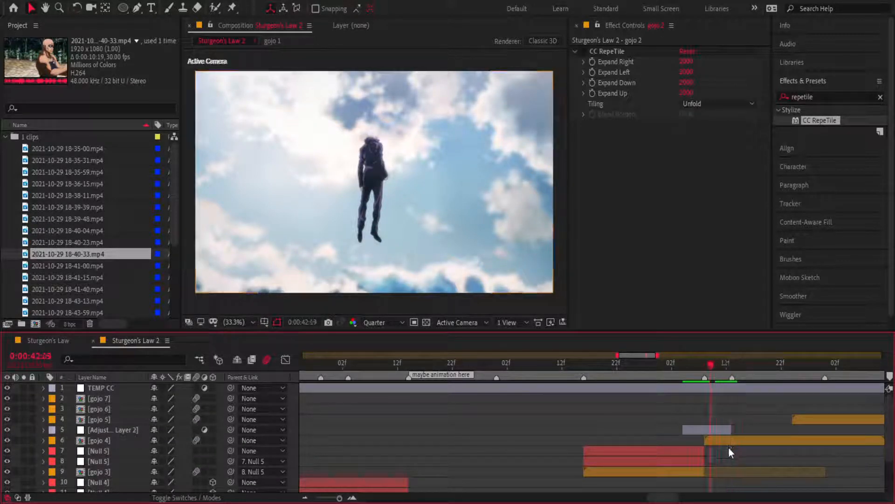
pyautogui.press('pageup')
pyautogui.press('pageup')
pyautogui.press('pageup')
pyautogui.press('pageup')
pyautogui.press('pageup')
pyautogui.press('pageup')
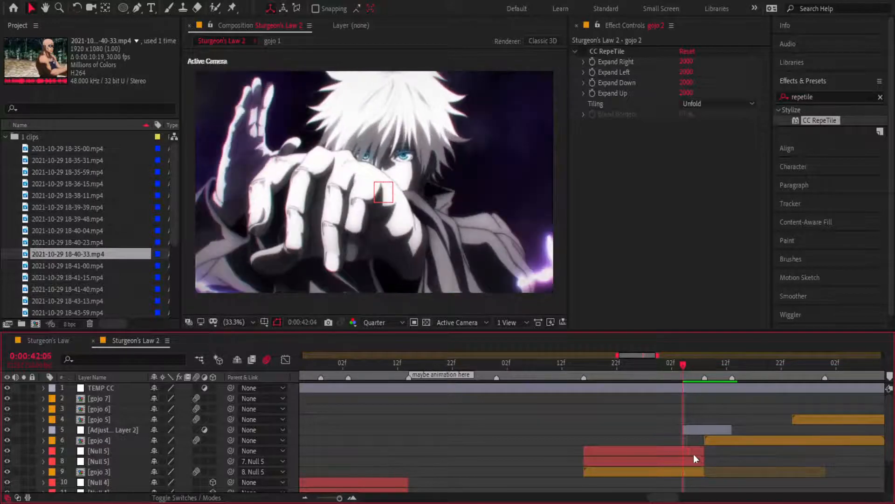
pyautogui.moveTo(683, 429)
pyautogui.mouseDown()
pyautogui.moveTo(695, 429)
pyautogui.moveTo(688, 428)
pyautogui.mouseUp()
pyautogui.press('pagedown')
pyautogui.press('pagedown')
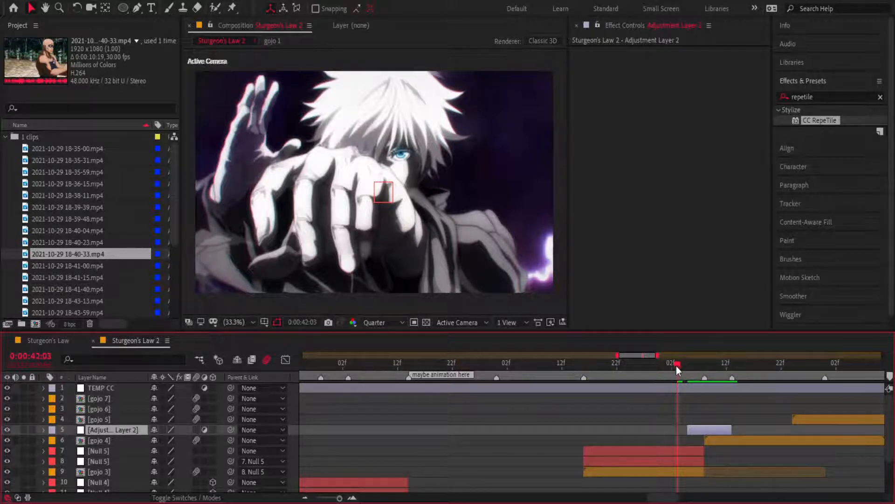
# - Find the Video Copilot Twitch effect and apply it to Adjustment Layer 2
pyautogui.click(812, 96)
pyautogui.write('twitch')
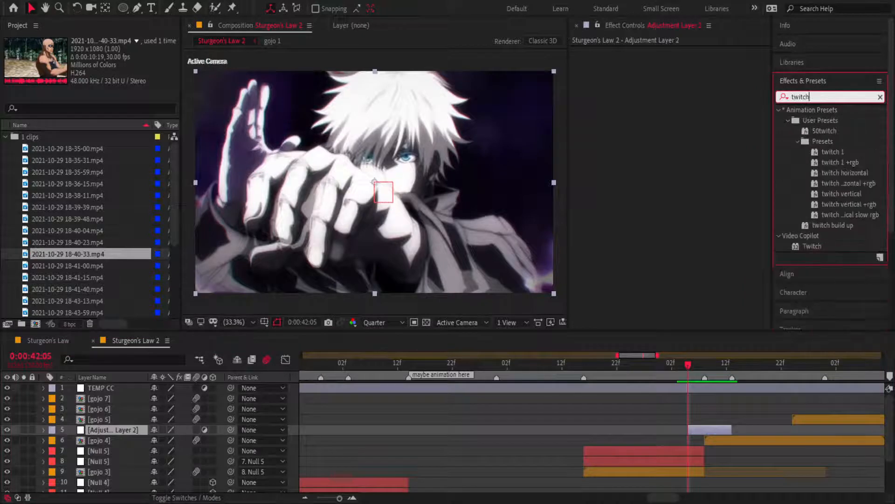
pyautogui.doubleClick(814, 247)
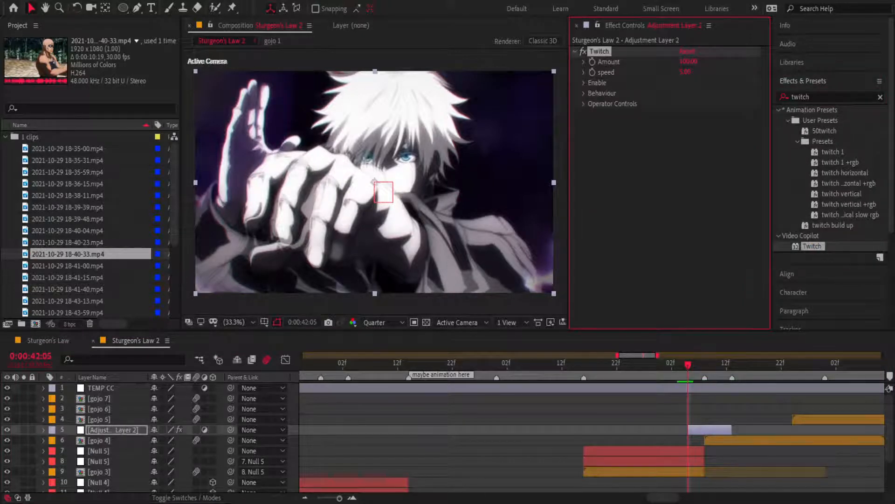
# - Enable the Blur, Light and Slide operators of the Twitch effect
pyautogui.scroll(3, 671, 392)
pyautogui.moveTo(671, 392); pyautogui.dragTo(496, 391)
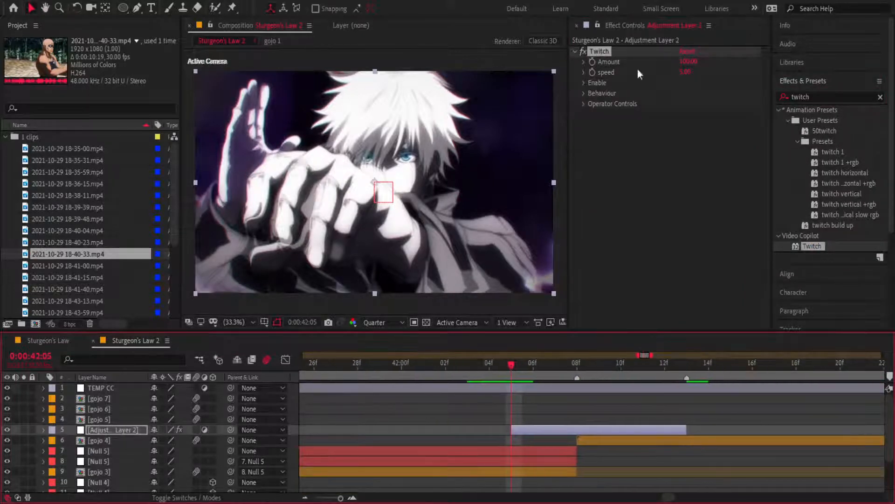
pyautogui.click(582, 82)
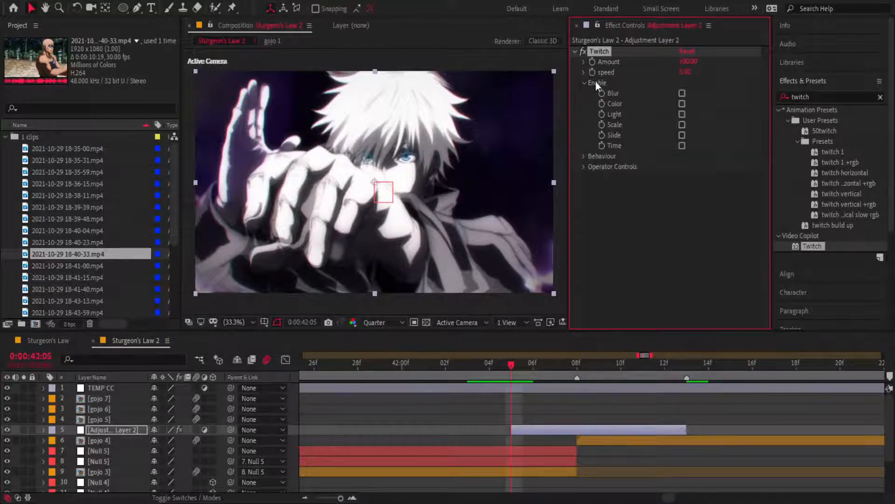
pyautogui.click(682, 113)
pyautogui.click(682, 135)
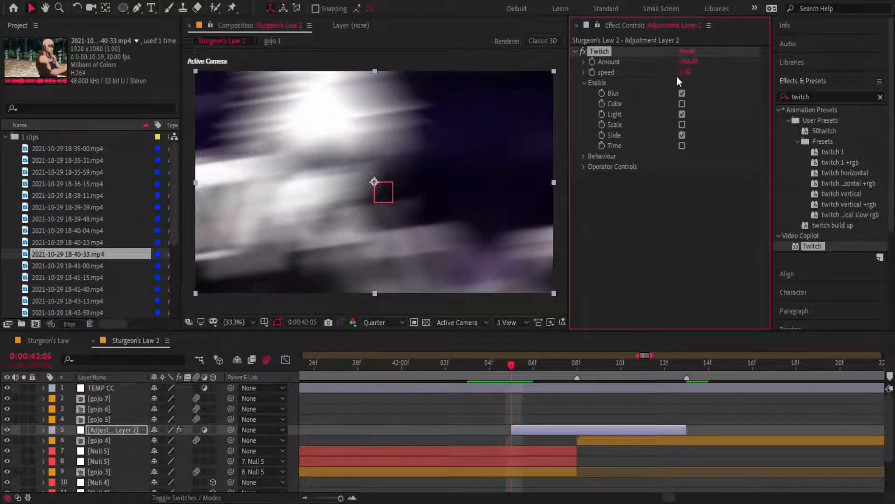
# - Place a Twitch speed keyframe at 0:00:42:08, where gojo 4 starts, and set its value to 50
pyautogui.press('u')
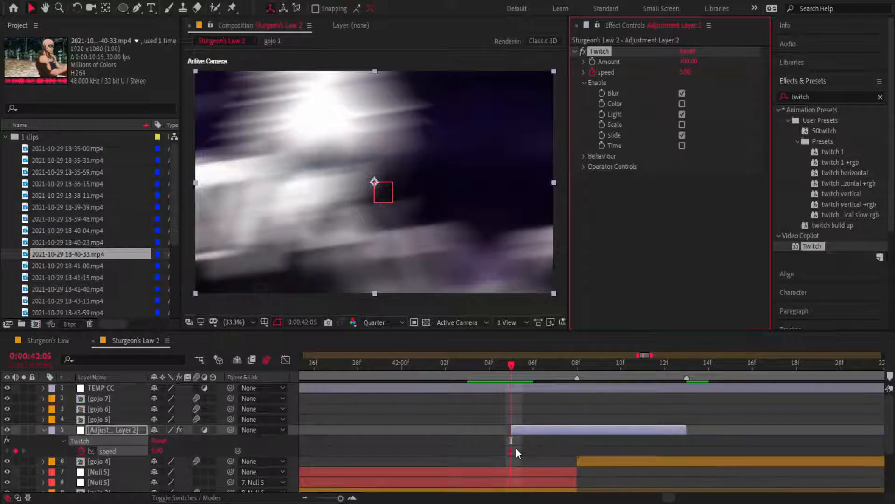
pyautogui.moveTo(512, 451); pyautogui.dragTo(578, 449)
pyautogui.click(578, 364)
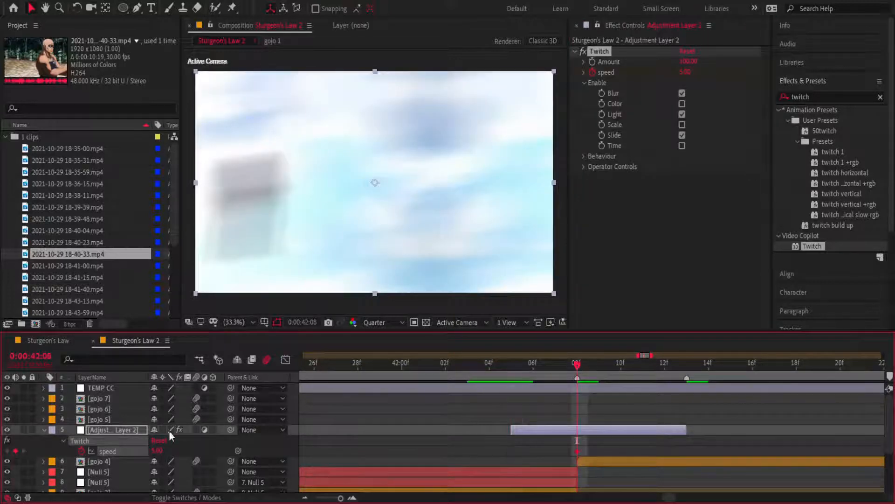
pyautogui.click(157, 450)
pyautogui.write('50')
pyautogui.press('Return')
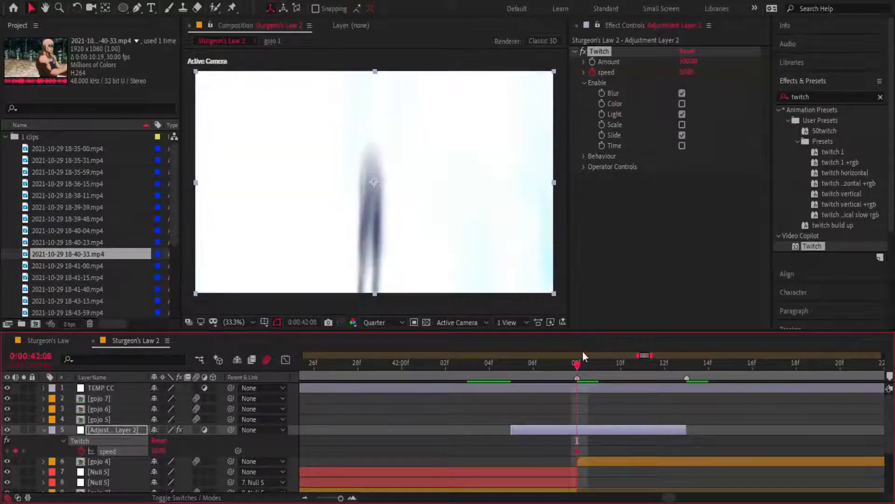
# - Set the Twitch speed to 0 at the adjustment layer's start, 0:00:42:05, and apply Easy Ease to the speed keyframes
pyautogui.press('i')
pyautogui.click(157, 451)
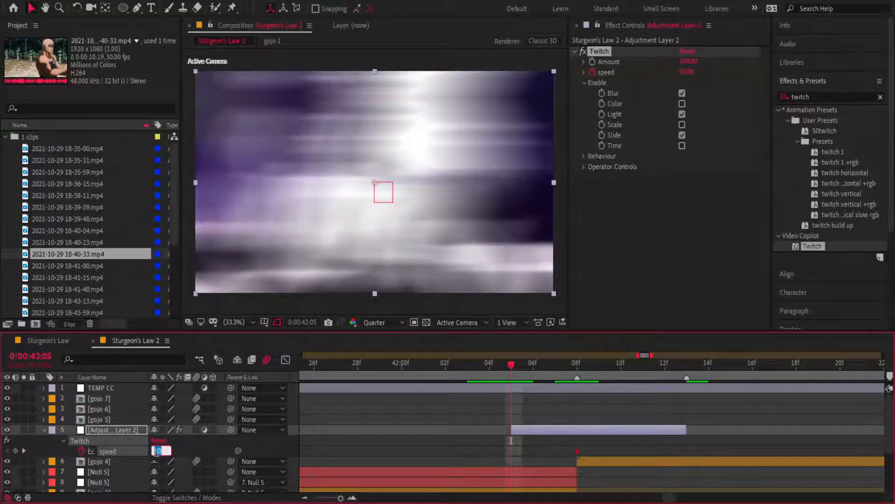
pyautogui.write('0')
pyautogui.press('Return')
pyautogui.moveTo(613, 441); pyautogui.dragTo(481, 458)
pyautogui.press('F9')
# - Add a Twitch speed keyframe of 0 at the adjustment layer's end, 0:00:42:13, and preview the transition
pyautogui.click(621, 447)
pyautogui.moveTo(641, 363); pyautogui.dragTo(625, 378)
pyautogui.click(158, 450)
pyautogui.write('0')
pyautogui.press('Return')
pyautogui.moveTo(619, 453); pyautogui.dragTo(696, 449)
pyautogui.moveTo(625, 359); pyautogui.dragTo(509, 369)
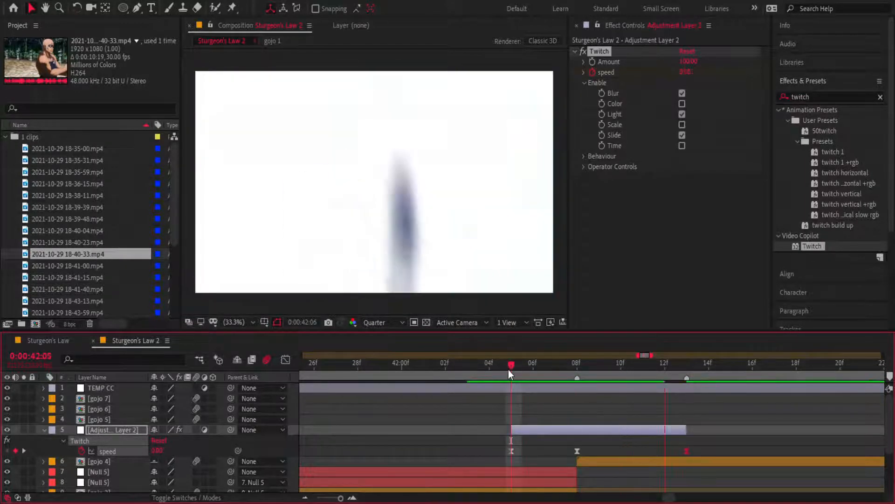
# - Extend the start of Adjustment Layer 2 to 0:00:42:02 and move its first speed keyframe there
pyautogui.click(579, 364)
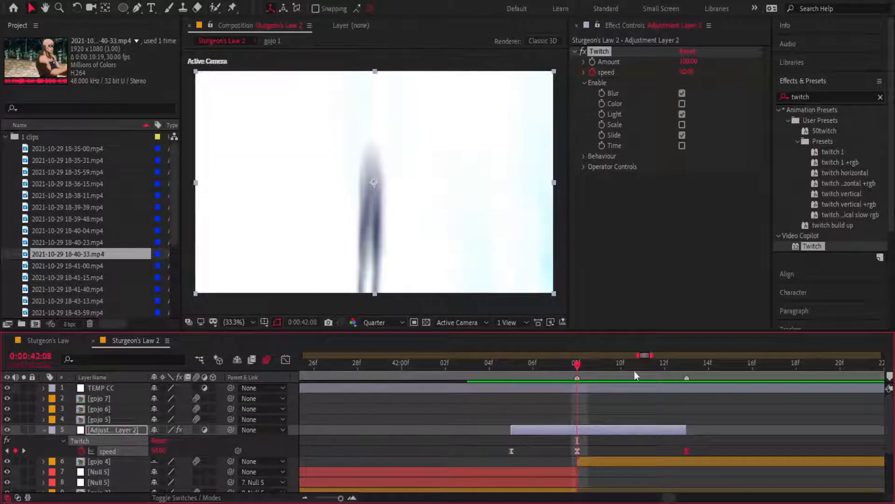
pyautogui.moveTo(512, 430); pyautogui.dragTo(450, 433)
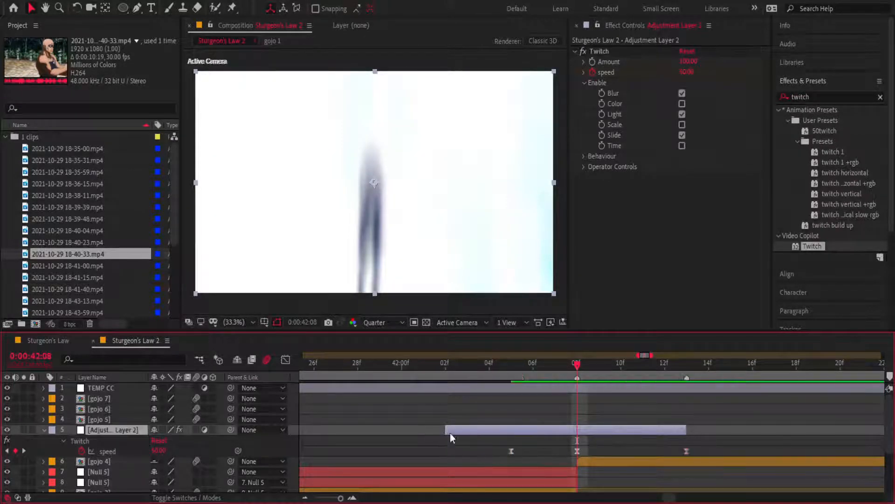
pyautogui.hotkey('shift', 'pageup')
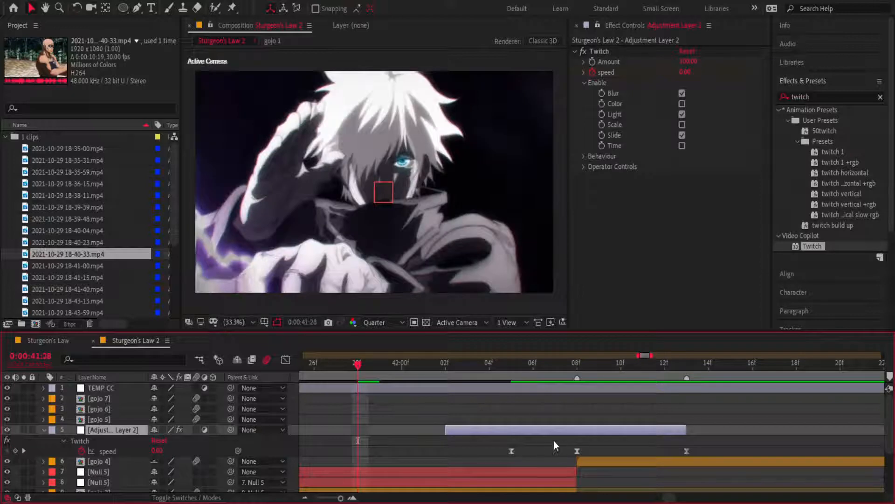
pyautogui.moveTo(512, 451); pyautogui.dragTo(446, 451)
pyautogui.hotkey('shift', 'pagedown')
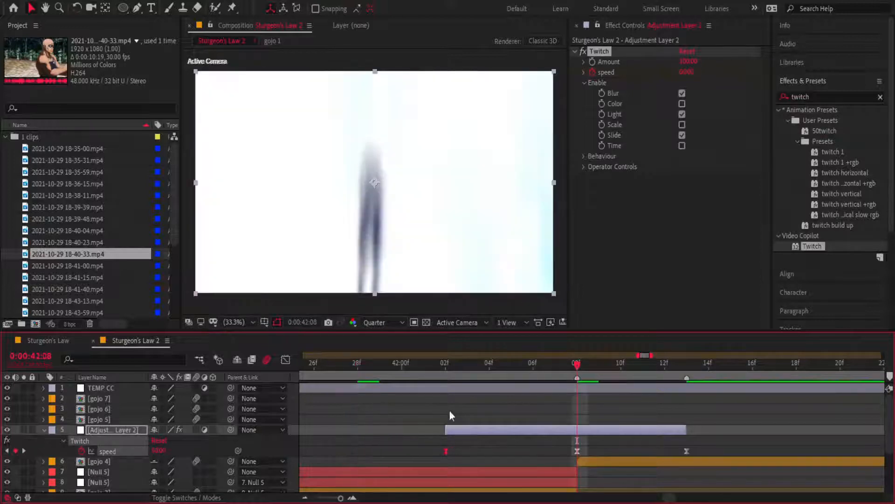
# - Reshape the Twitch speed value graph into a slow start from 0:00:42:02 and a steep rise to the peak at 0:00:42:08
pyautogui.click(285, 360)
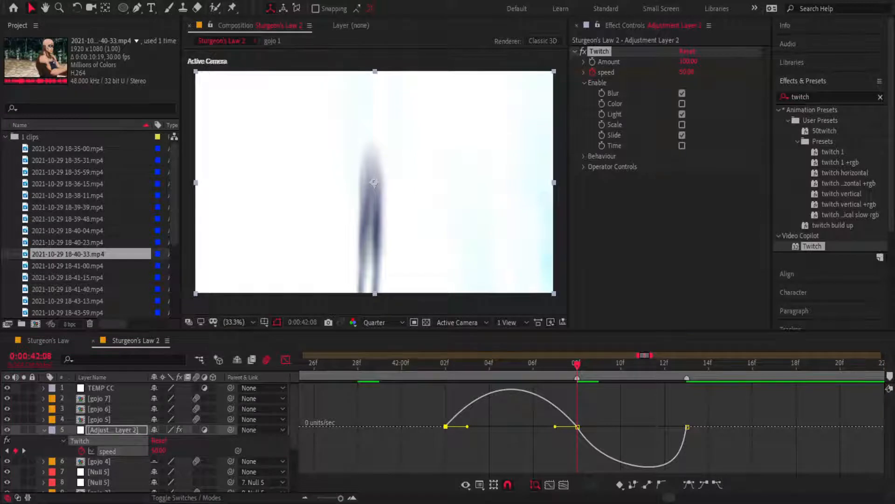
pyautogui.rightClick(520, 443)
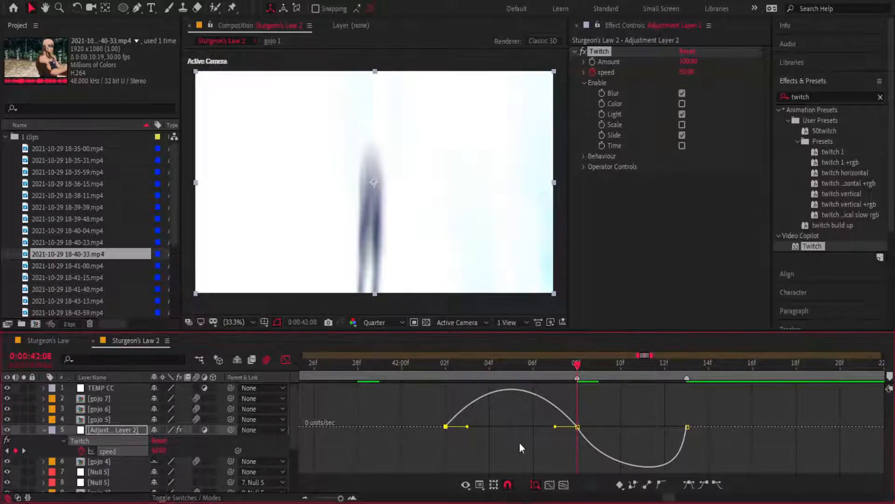
pyautogui.click(562, 339)
pyautogui.moveTo(490, 467); pyautogui.dragTo(536, 469)
pyautogui.moveTo(533, 388); pyautogui.dragTo(624, 452)
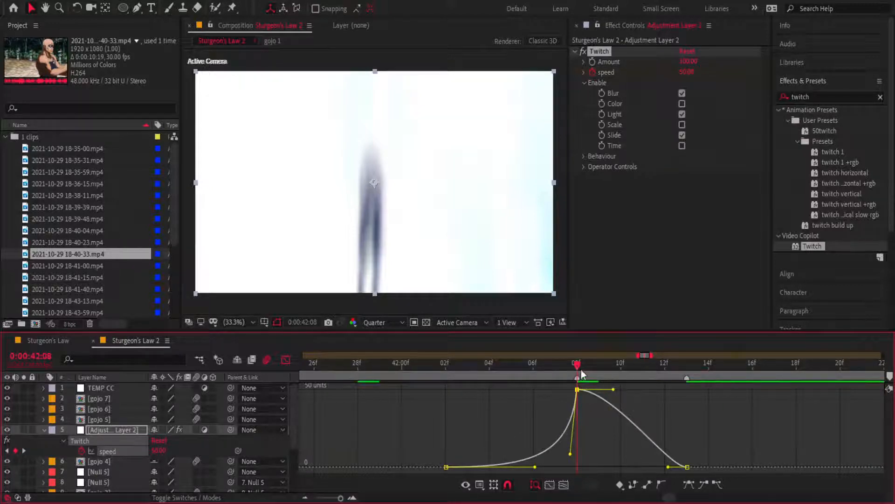
# - Steepen the falloff after the peak keyframe on the adjustment layer's Twitch speed curve, and close the graph editor
pyautogui.moveTo(580, 368); pyautogui.dragTo(418, 384)
pyautogui.press('space')
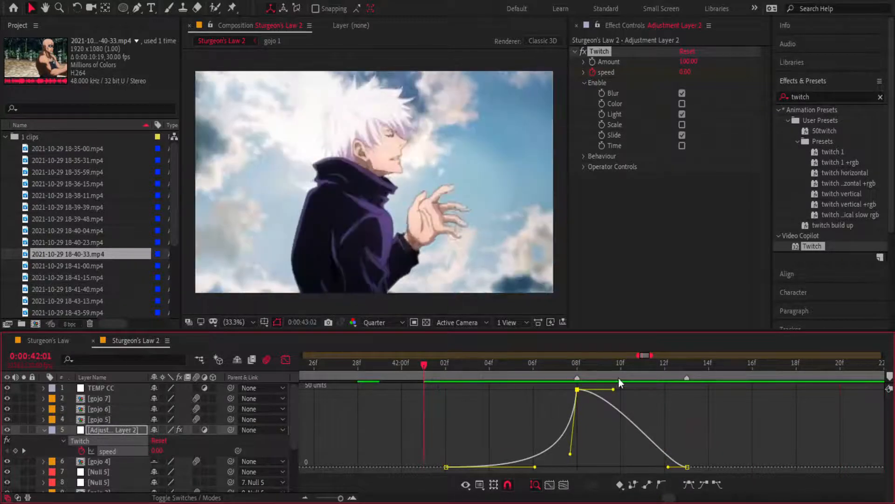
pyautogui.moveTo(603, 390); pyautogui.dragTo(560, 435)
pyautogui.press('space')
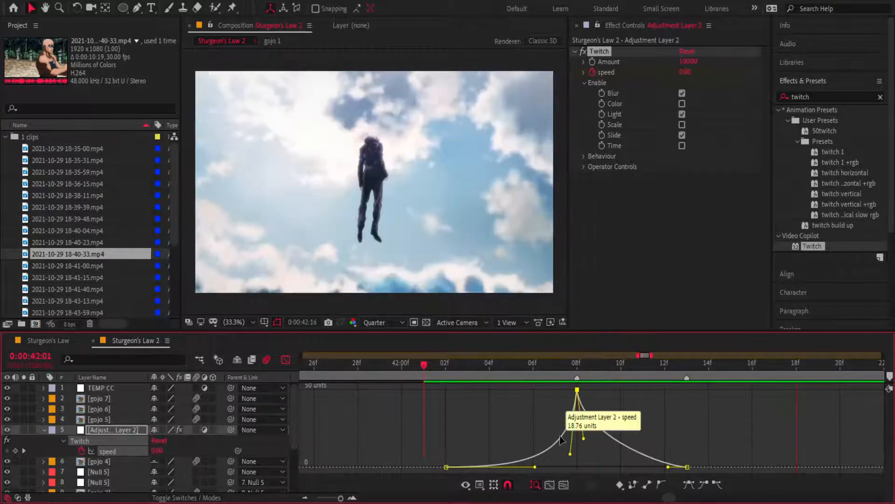
pyautogui.click(286, 359)
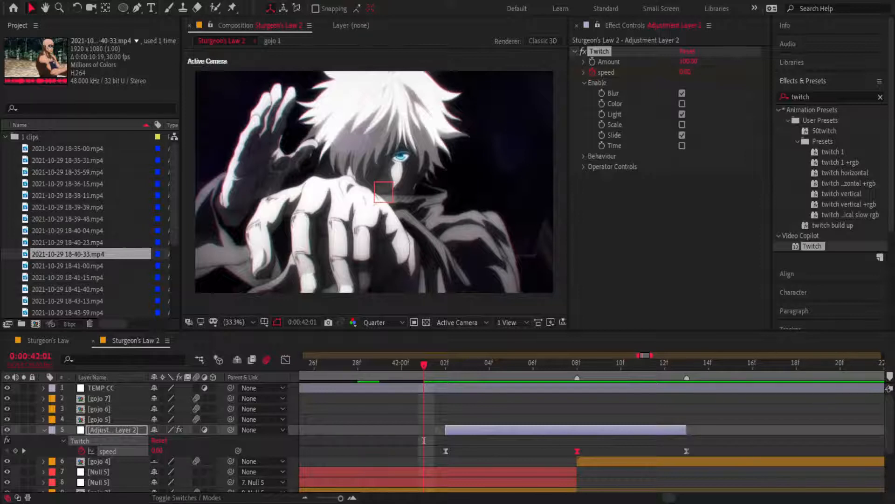
# - Play back the twitch transition into the gojo 4 clip around 0:00:42:08, and collapse the adjustment layer's properties
pyautogui.moveTo(424, 364); pyautogui.dragTo(398, 397)
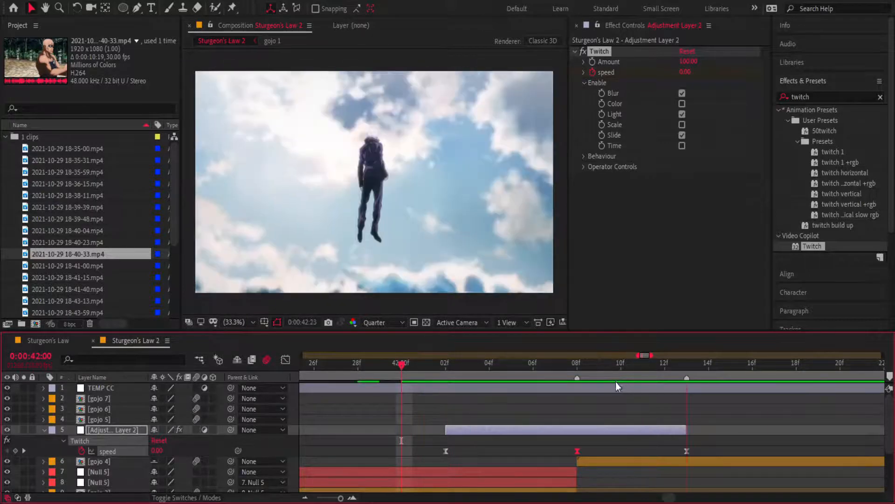
pyautogui.click(579, 365)
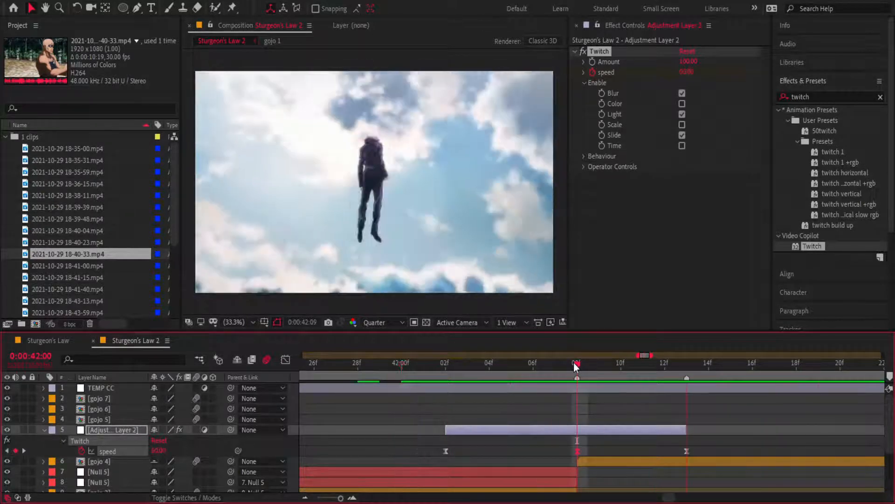
pyautogui.press('space')
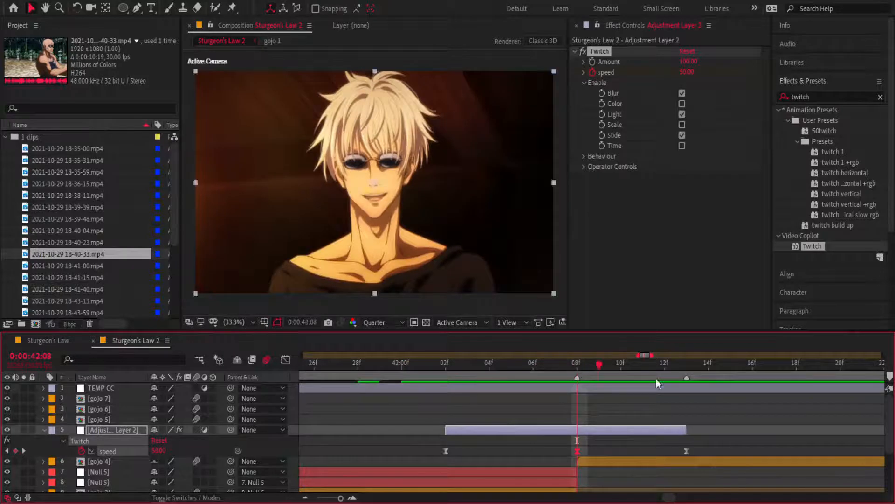
pyautogui.hscroll(6, 700, 425)
pyautogui.press('space')
pyautogui.hscroll(-1, 743, 466)
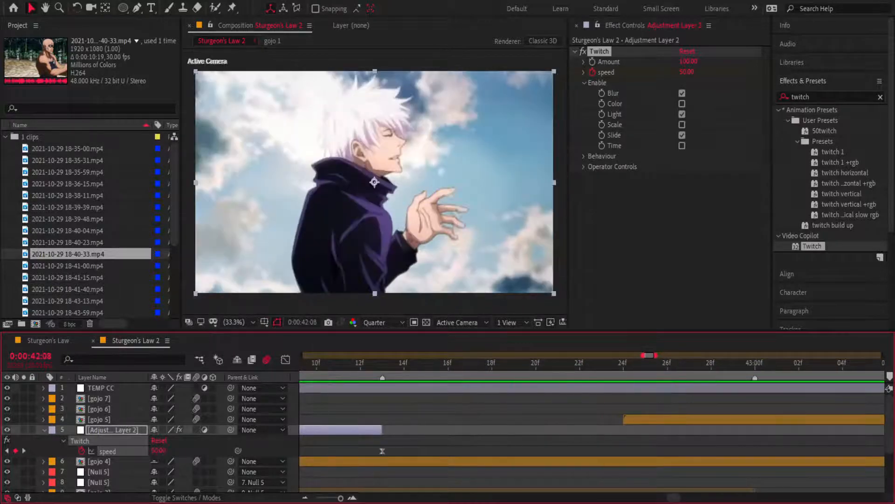
pyautogui.moveTo(341, 498)
pyautogui.mouseDown()
pyautogui.moveTo(330, 499)
pyautogui.moveTo(339, 498)
pyautogui.mouseUp()
pyautogui.click(43, 430)
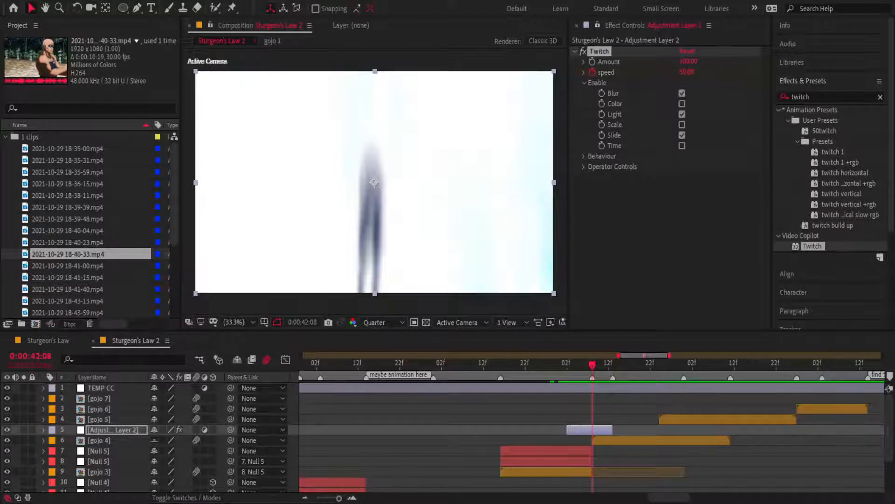
pyautogui.click(592, 372)
pyautogui.press('space')
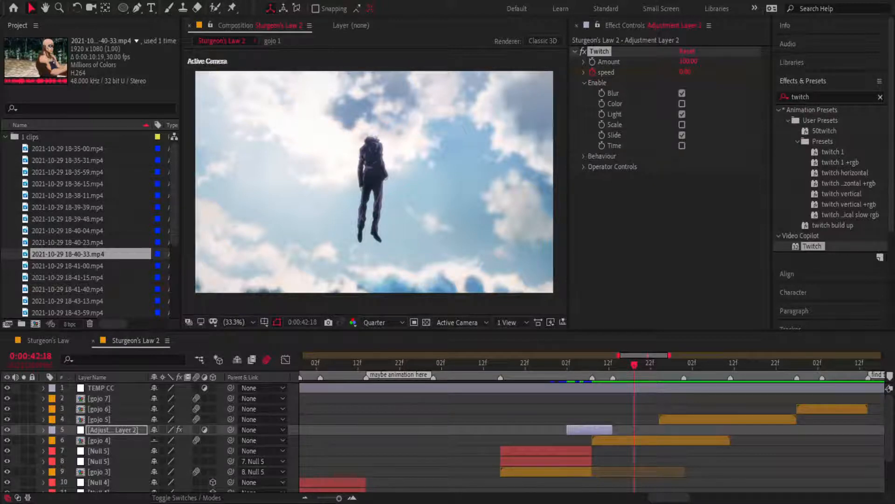
# - At 0:00:43:00, switch the preview to full resolution and scale the gojo 5 layer down to 11%
pyautogui.moveTo(658, 365); pyautogui.dragTo(684, 369)
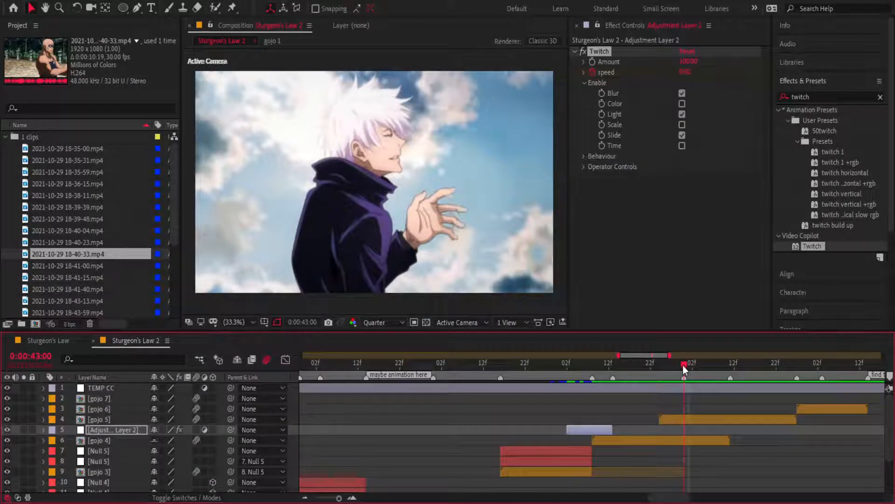
pyautogui.click(694, 419)
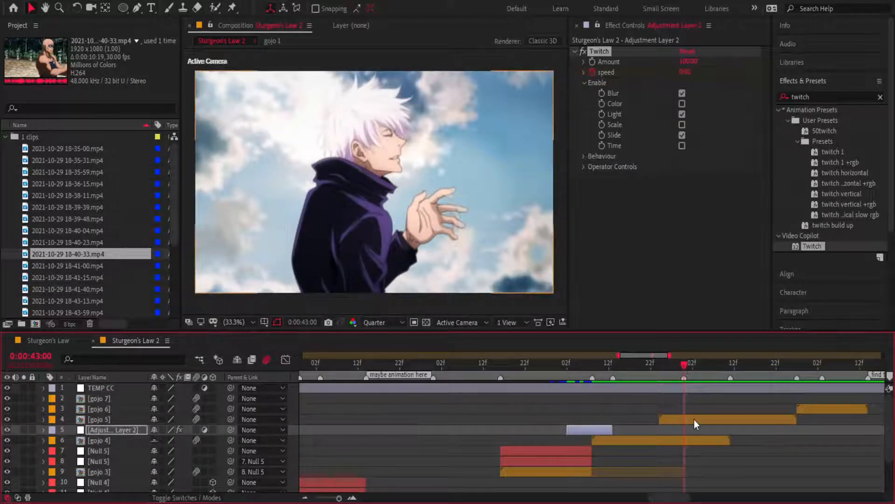
pyautogui.click(693, 418)
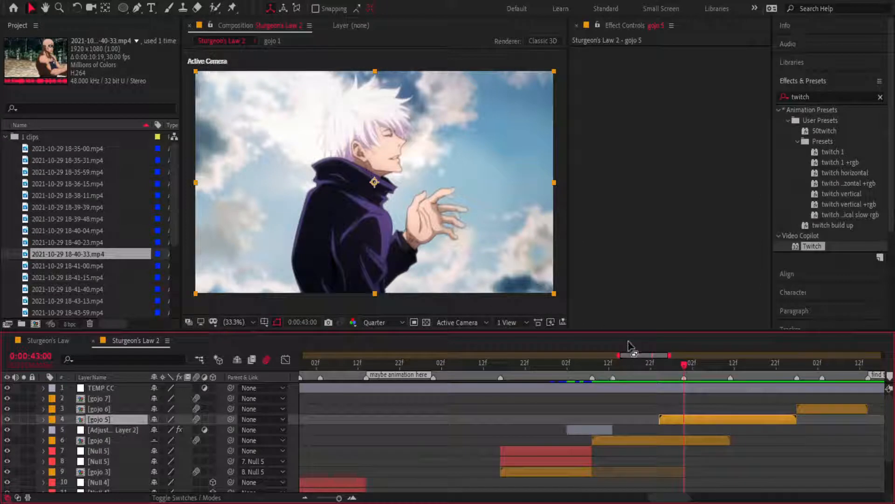
pyautogui.press('s')
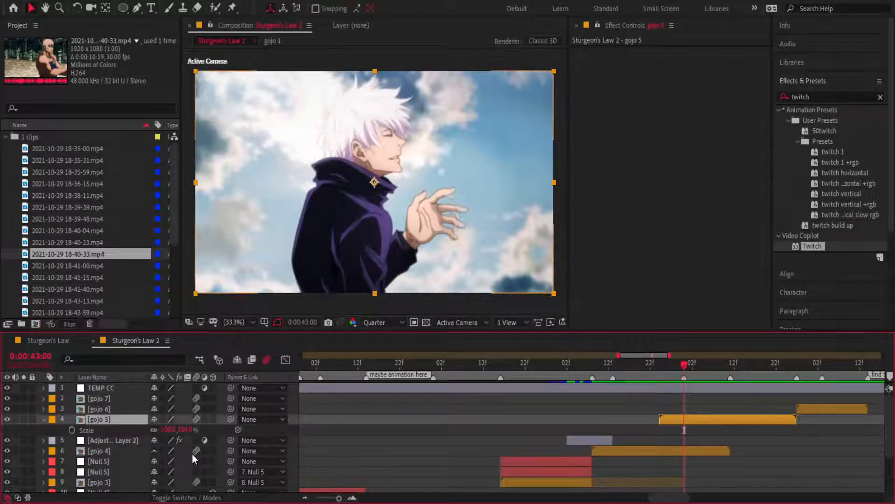
pyautogui.click(357, 325)
pyautogui.hotkey('ctrl', 'j')
pyautogui.hotkey('shift', 't')
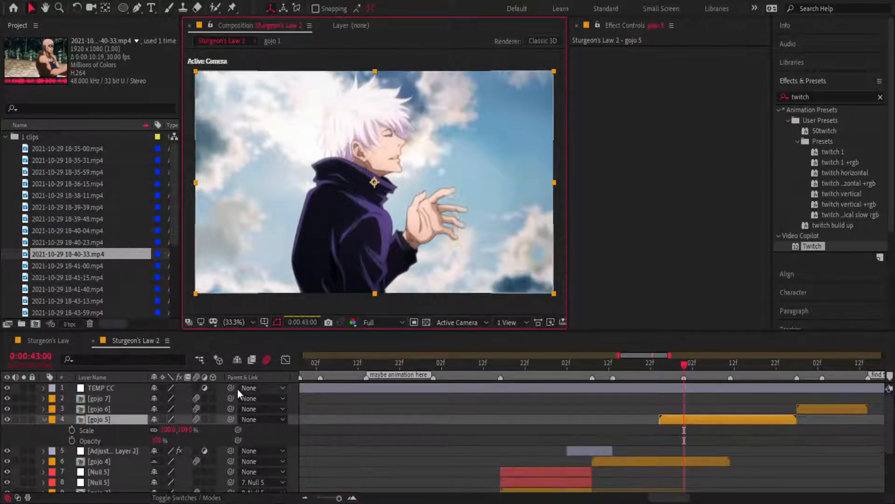
pyautogui.moveTo(185, 430); pyautogui.dragTo(136, 431)
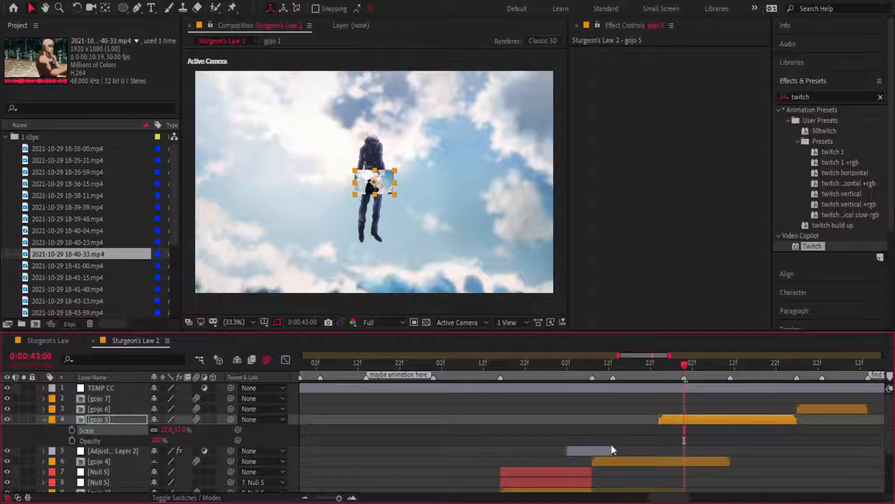
# - Preview the gojo 4 clip from the twitch transition through to the entry of the scaled-down gojo 5 clip
pyautogui.click(606, 461)
pyautogui.moveTo(670, 365); pyautogui.dragTo(601, 365)
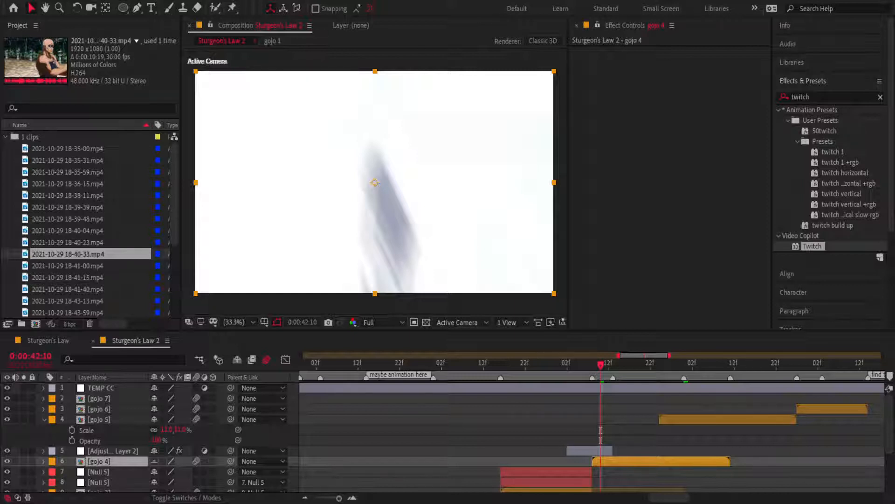
pyautogui.moveTo(601, 365)
pyautogui.mouseDown()
pyautogui.moveTo(593, 365)
pyautogui.moveTo(629, 371)
pyautogui.moveTo(601, 367)
pyautogui.mouseUp()
pyautogui.click(593, 367)
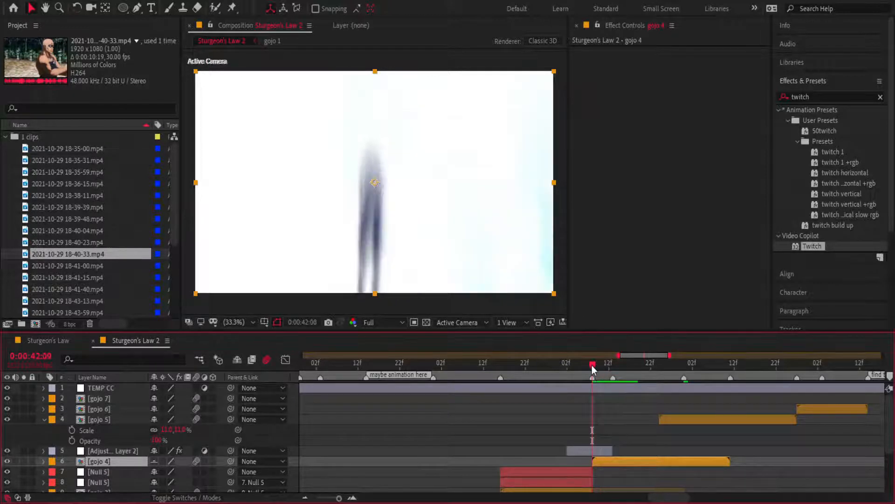
pyautogui.moveTo(596, 365)
pyautogui.mouseDown()
pyautogui.moveTo(658, 368)
pyautogui.moveTo(586, 367)
pyautogui.mouseUp()
pyautogui.press('space')
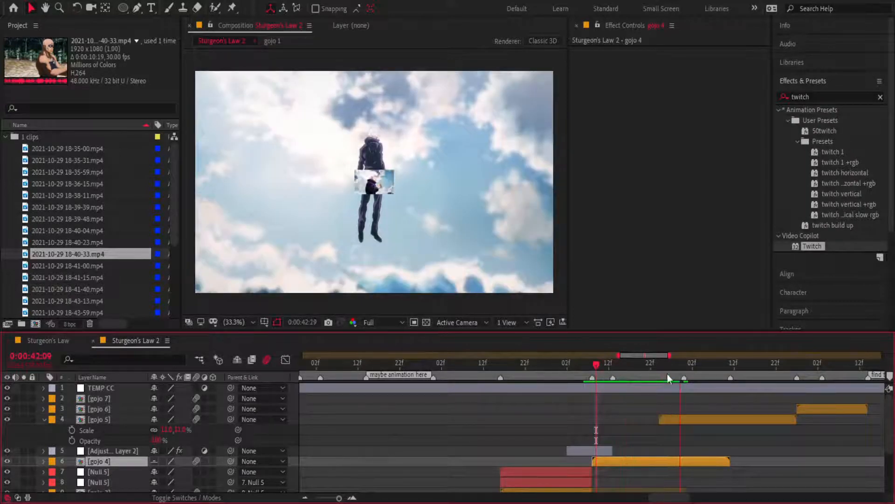
pyautogui.press('space')
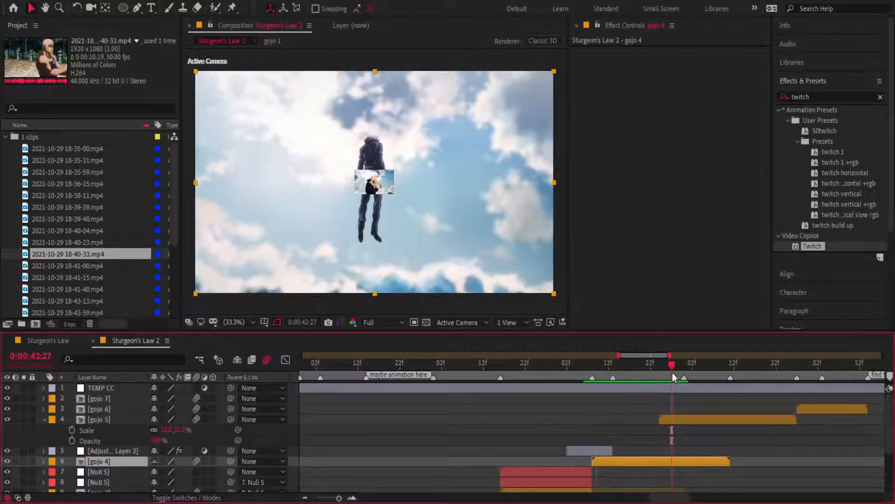
# - Turn the gojo 5 and gojo 4 layers into 3D layers and collapse the gojo 5 properties
pyautogui.click(687, 418)
pyautogui.click(213, 419)
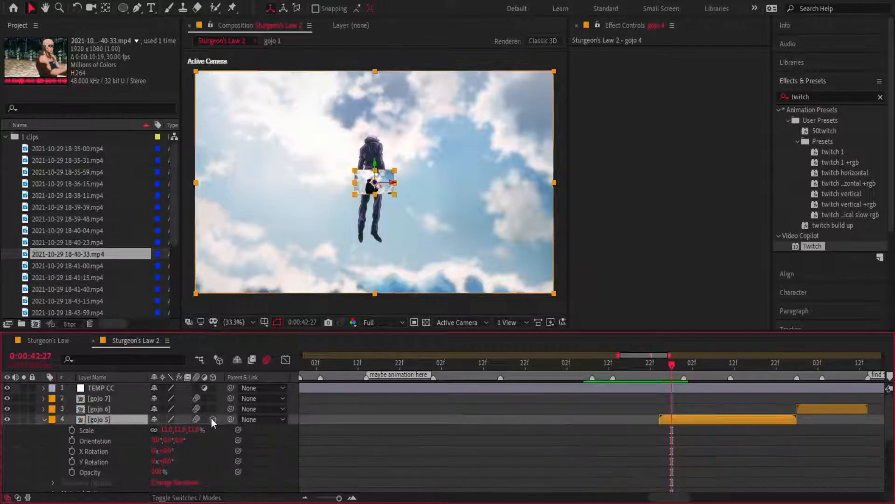
pyautogui.press('F2')
pyautogui.click(45, 419)
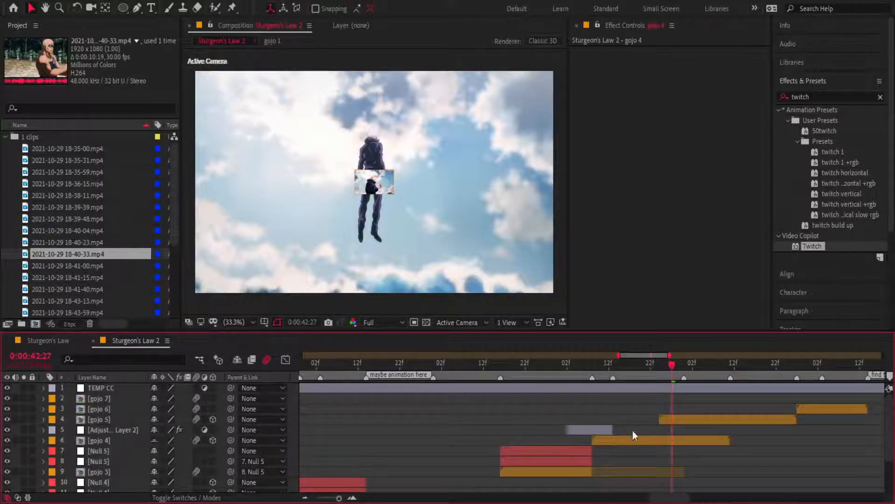
# - Collapse the 1 clips folder in the project and add a null object directly above the gojo 5 layer
pyautogui.click(666, 419)
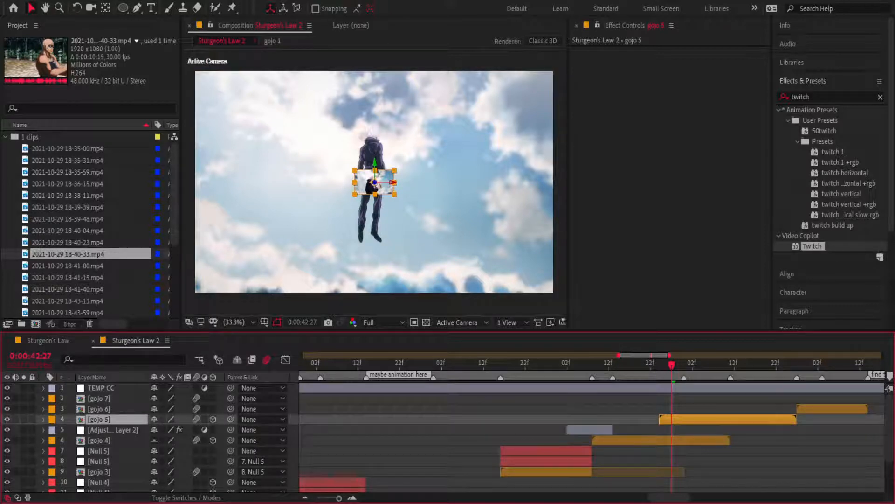
pyautogui.hotkey('ctrl', 'space')
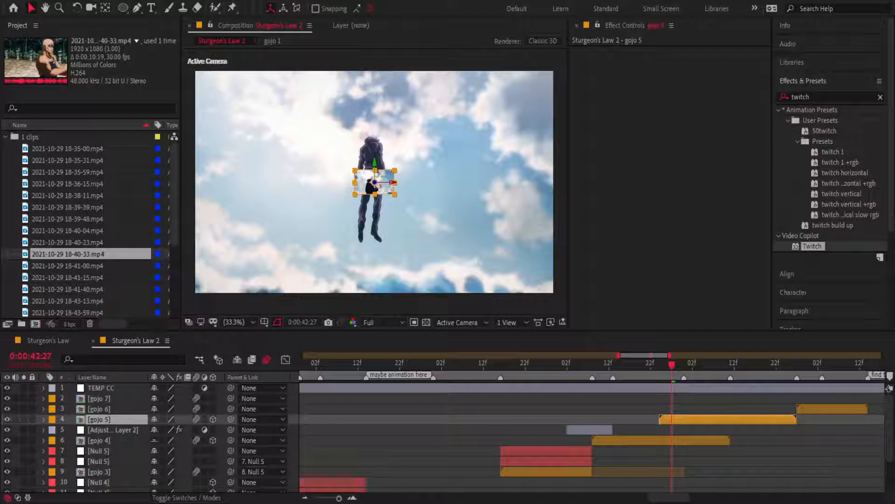
pyautogui.press('Return')
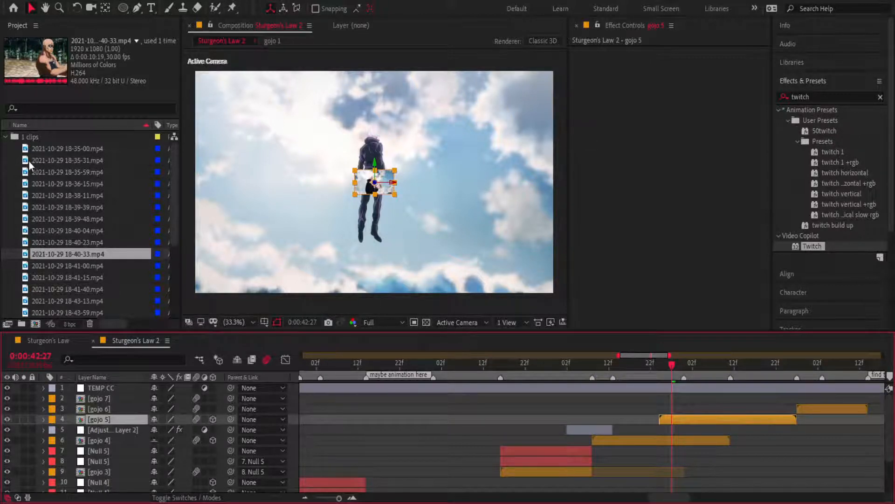
pyautogui.click(7, 140)
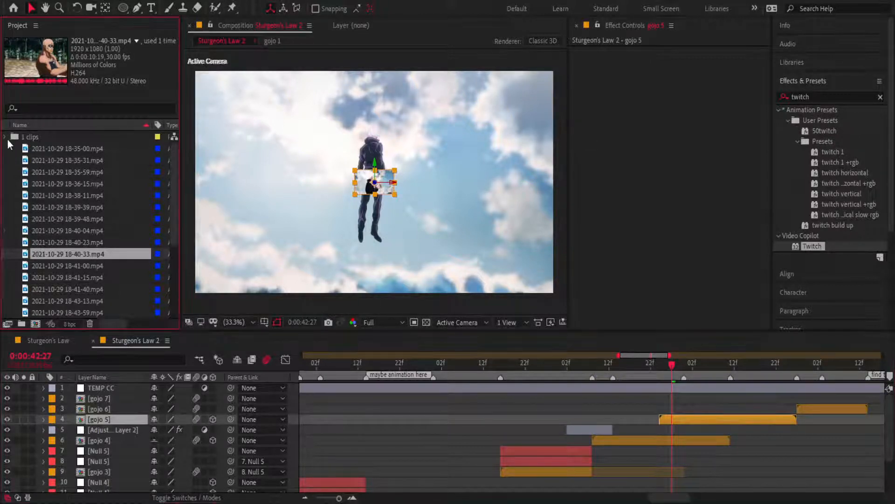
pyautogui.click(293, 419)
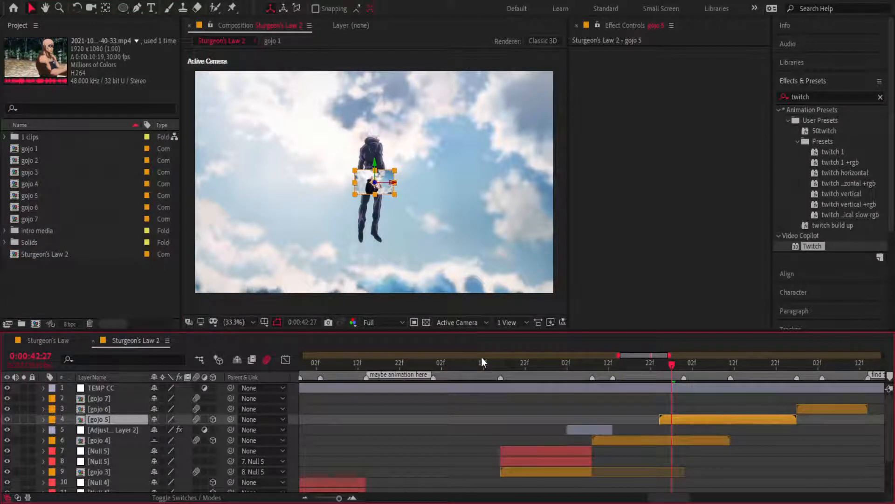
pyautogui.hotkey('ctrl', 'alt', 'shift', 'y')
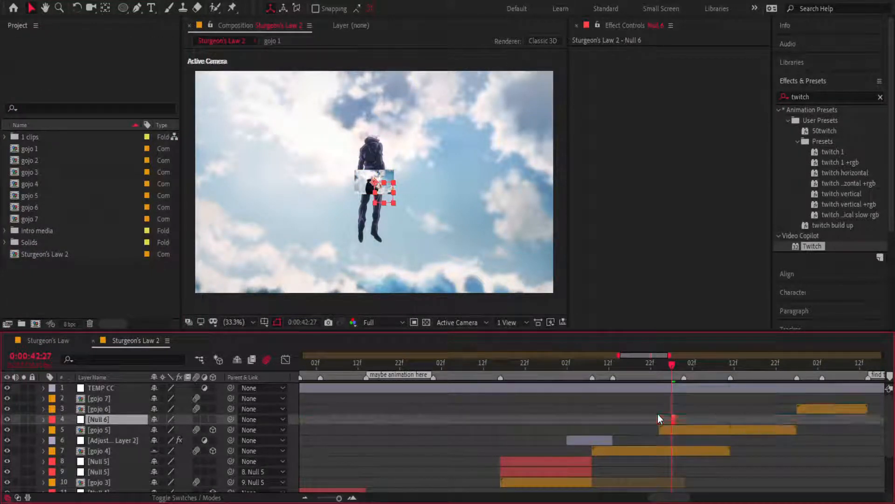
# - Extend the null from the start of gojo 4 to the end of gojo 5, and duplicate it as a 3D layer
pyautogui.moveTo(672, 418); pyautogui.dragTo(796, 419)
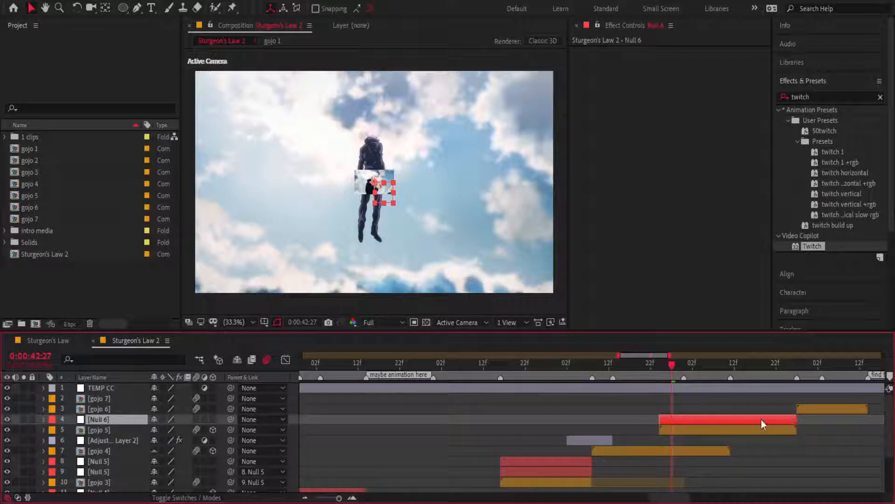
pyautogui.moveTo(660, 418); pyautogui.dragTo(593, 420)
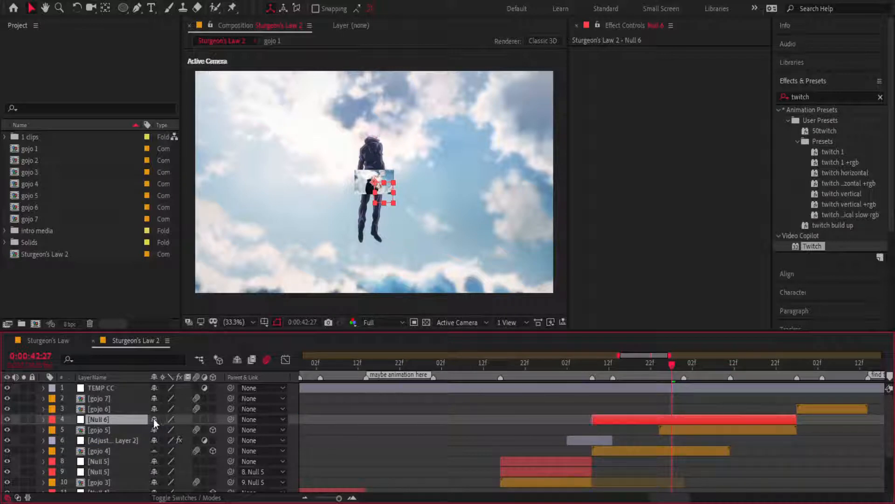
pyautogui.click(213, 420)
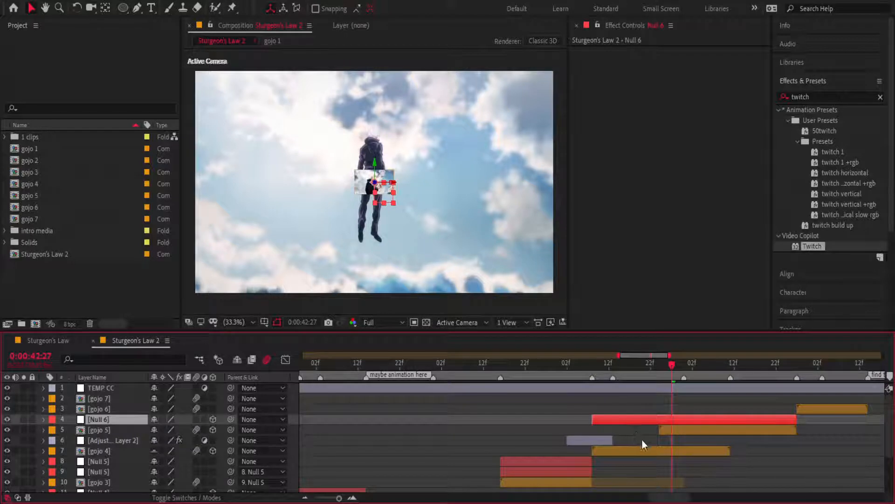
pyautogui.hotkey('ctrl', 'd')
# - Parent the gojo 5 and gojo 4 layers to the lower Null 6, and parent that null to the upper Null 6
pyautogui.click(672, 440)
pyautogui.click(674, 461)
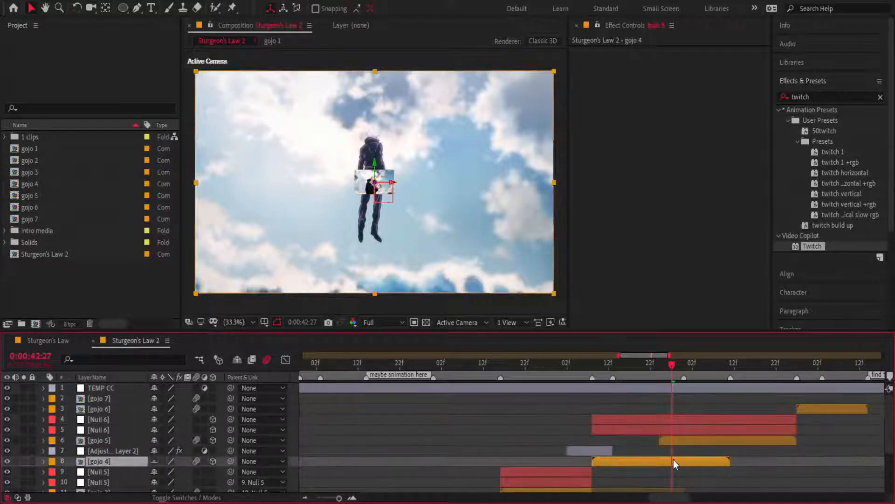
pyautogui.keyDown('ctrl'); pyautogui.click(721, 442); pyautogui.keyUp('ctrl')
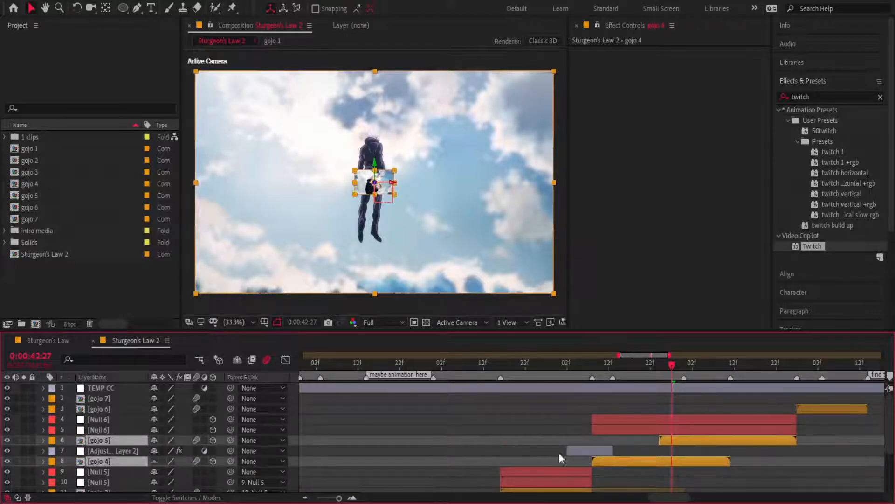
pyautogui.moveTo(232, 440); pyautogui.dragTo(128, 428)
pyautogui.click(636, 431)
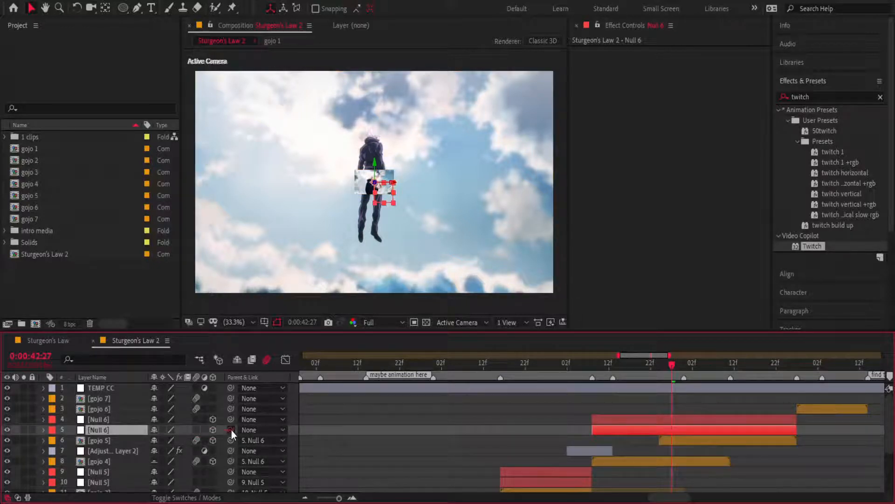
pyautogui.moveTo(231, 430); pyautogui.dragTo(105, 419)
# - Move Adjustment Layer 2 above the two Null 6 layers in the layer stack
pyautogui.moveTo(672, 364); pyautogui.dragTo(609, 369)
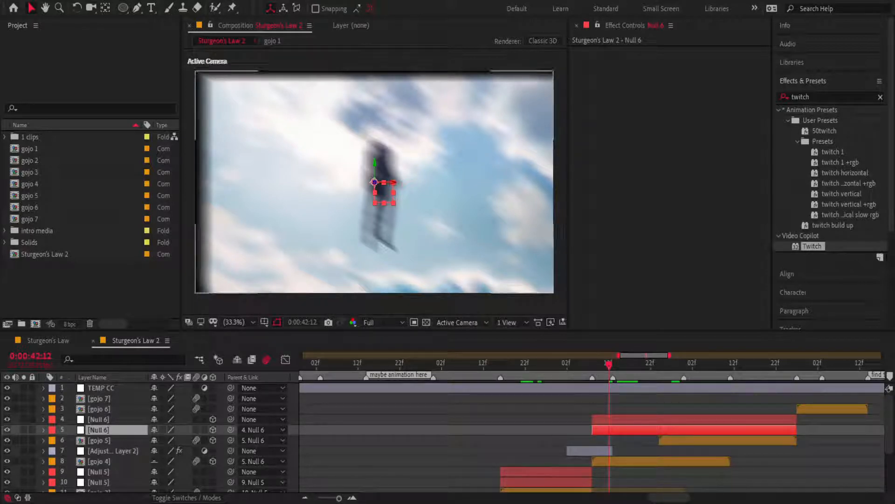
pyautogui.moveTo(617, 366); pyautogui.dragTo(596, 372)
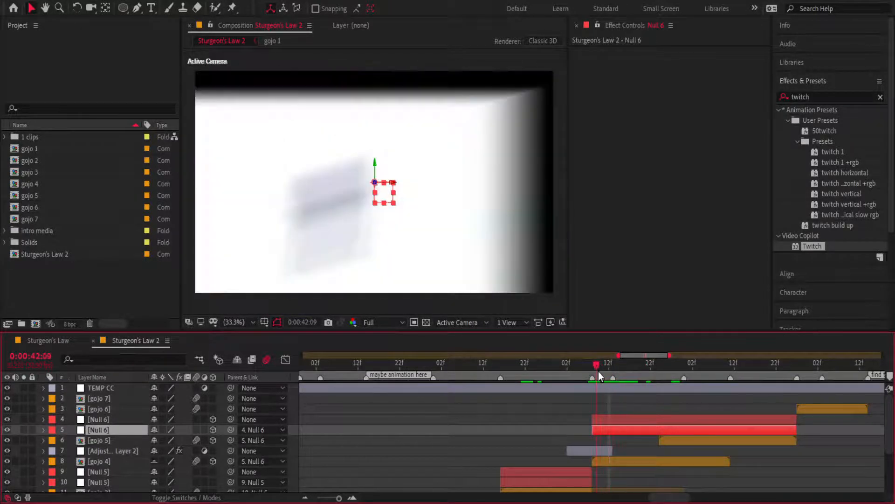
pyautogui.click(125, 440)
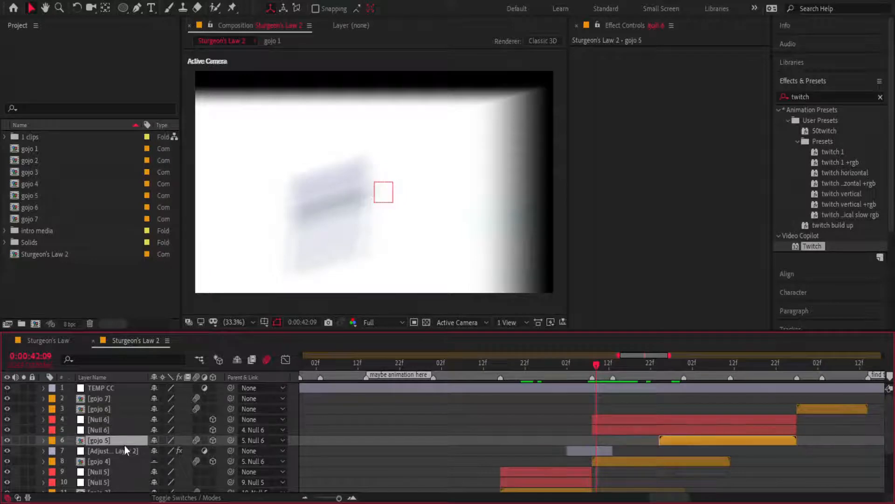
pyautogui.moveTo(120, 451); pyautogui.dragTo(120, 419)
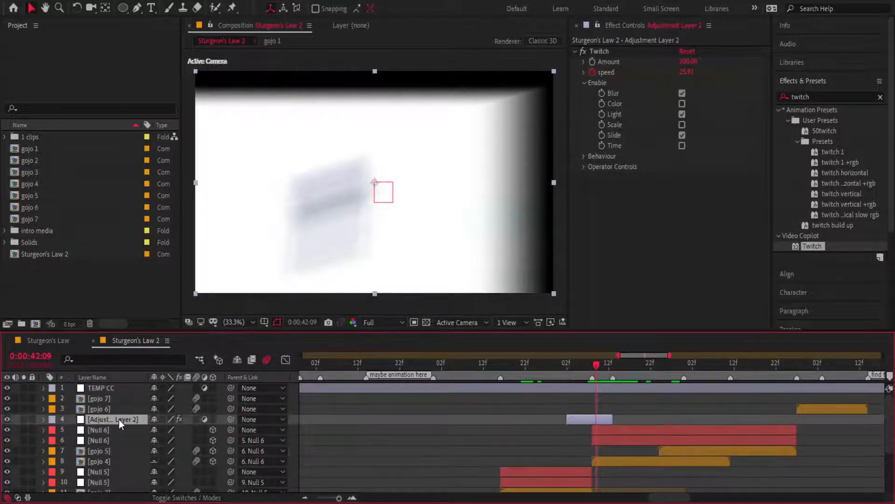
# - Copy the CC RepeTile effect from the gojo 2 layer and paste it onto the gojo 4 layer
pyautogui.click(653, 461)
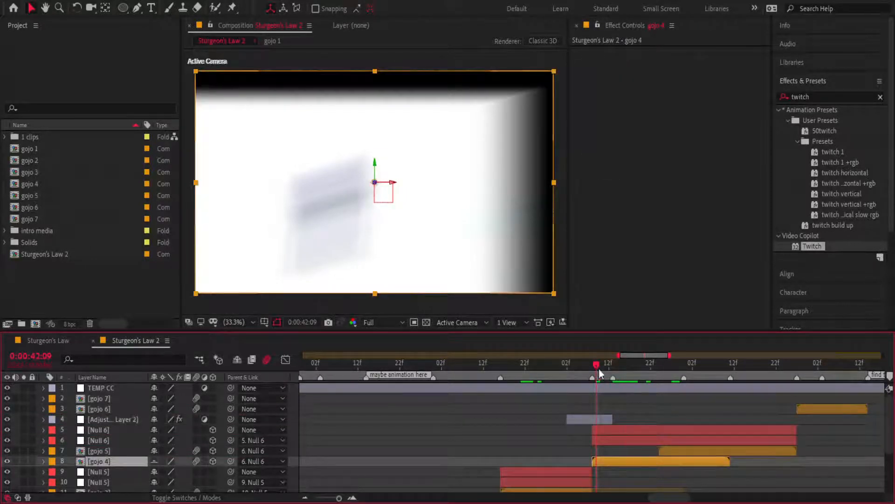
pyautogui.click(628, 368)
pyautogui.scroll(-3, 561, 443)
pyautogui.click(560, 419)
pyautogui.click(536, 429)
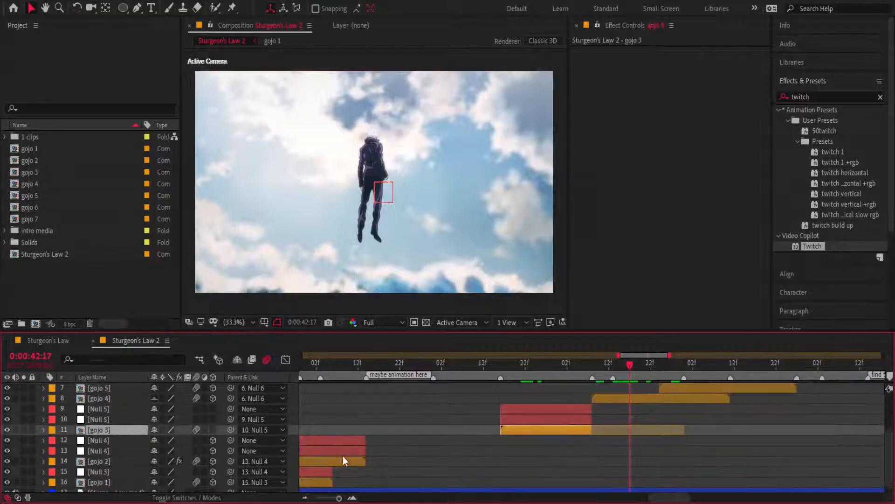
pyautogui.click(326, 460)
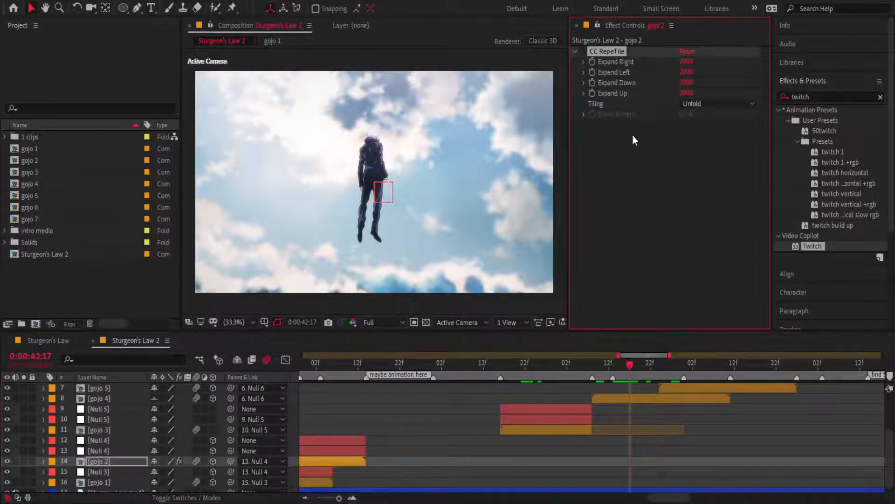
pyautogui.click(652, 400)
pyautogui.hotkey('ctrl', 'v')
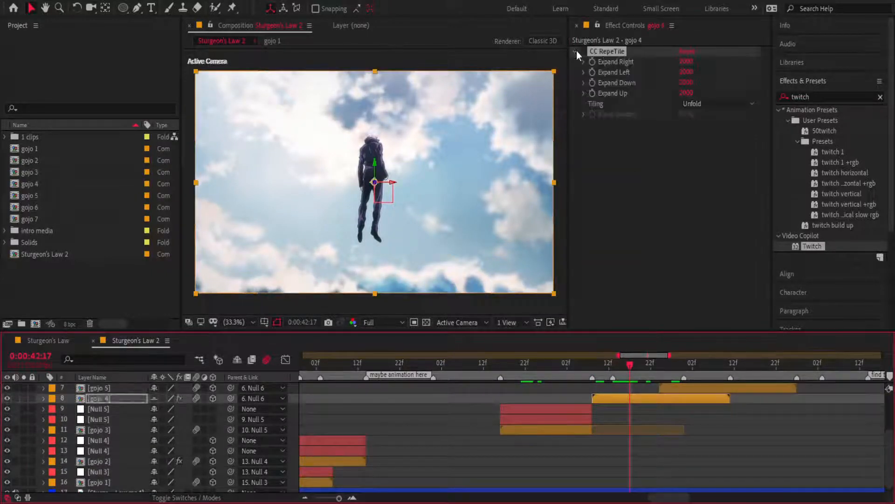
pyautogui.click(589, 58)
pyautogui.click(724, 470)
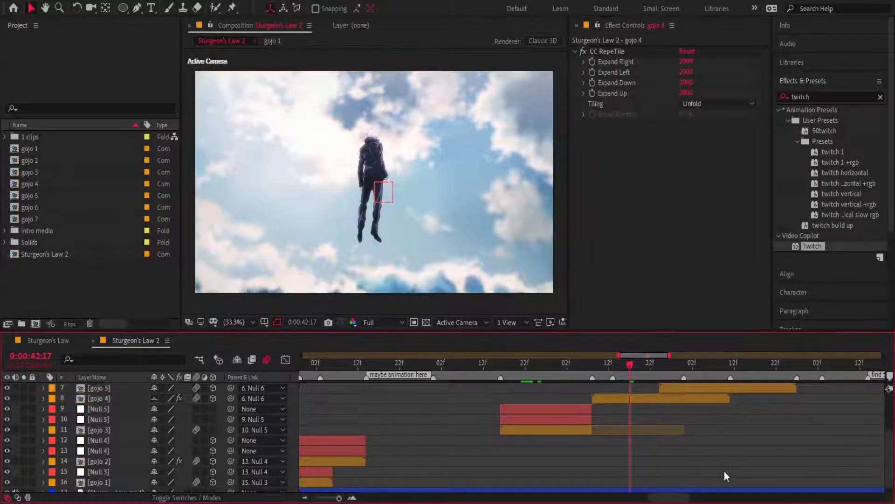
# - At 0:00:43:05, reveal the gojo 5 layer's scale and set it to 21%
pyautogui.scroll(1, 718, 457)
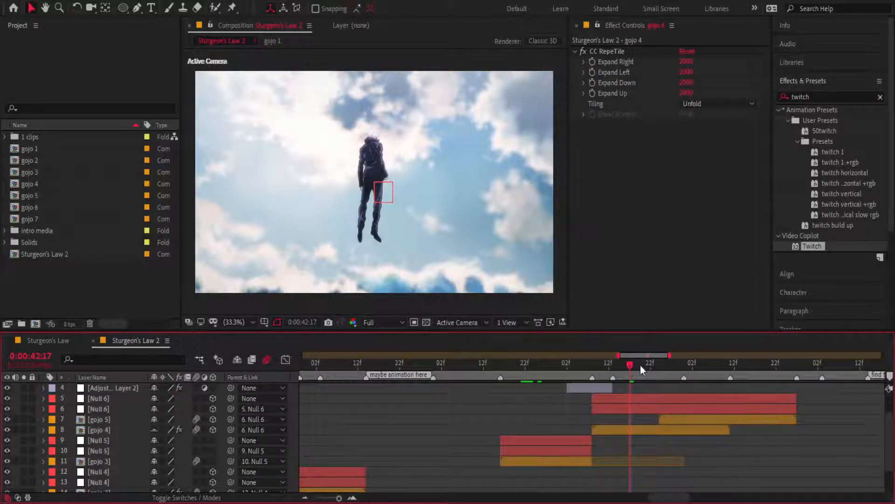
pyautogui.moveTo(640, 365); pyautogui.dragTo(702, 379)
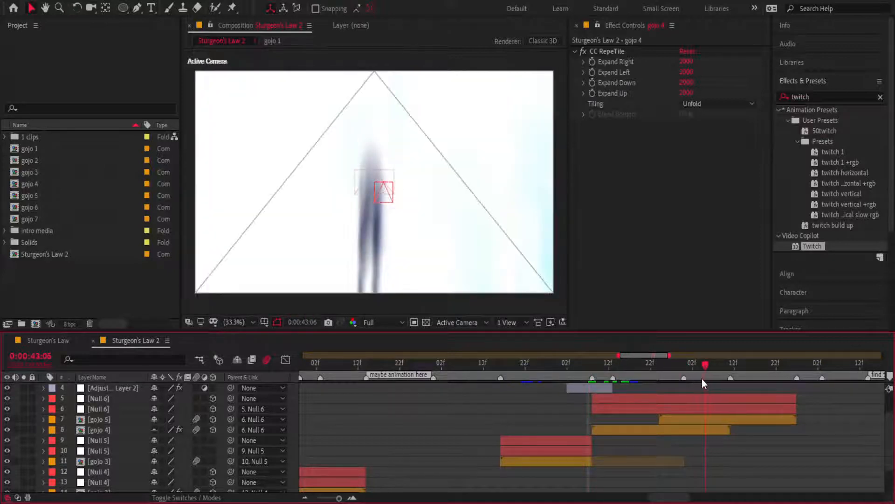
pyautogui.scroll(1, 697, 410)
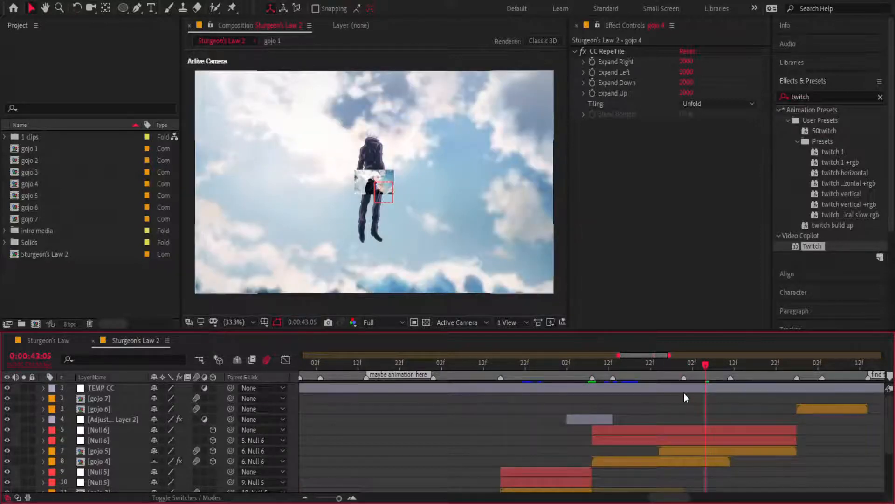
pyautogui.click(696, 450)
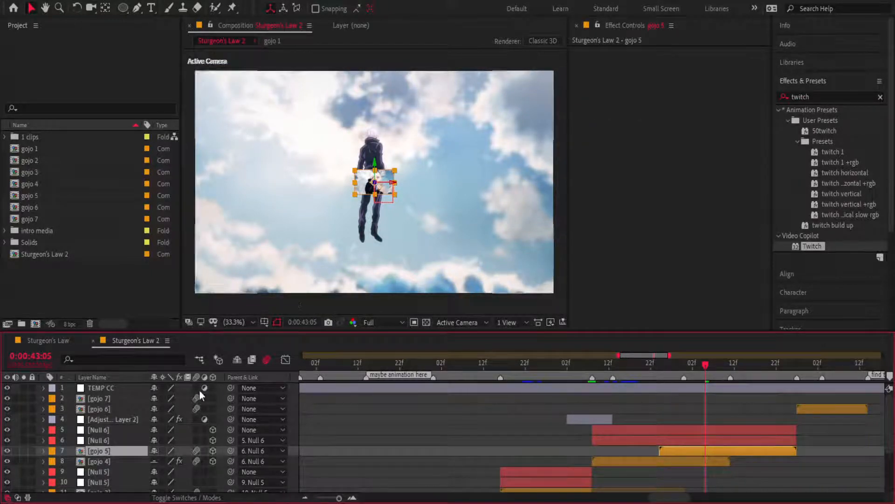
pyautogui.press('s')
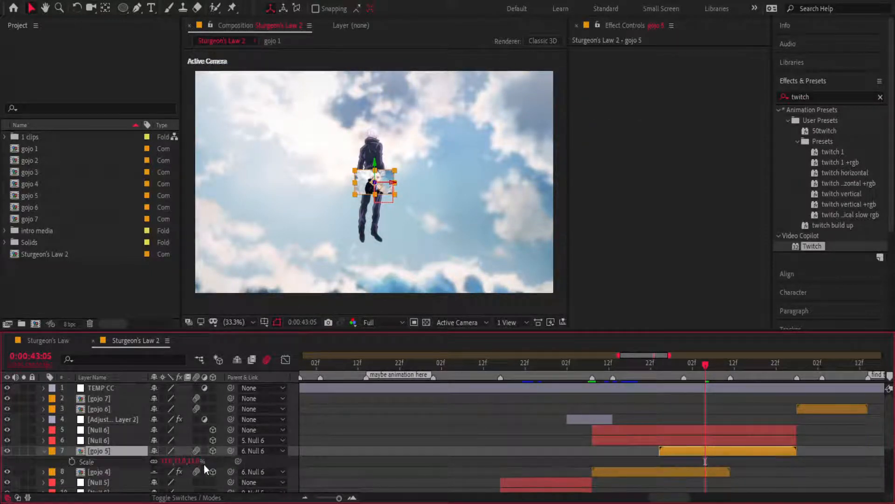
pyautogui.scroll(4, 335, 214)
pyautogui.press('h')
pyautogui.moveTo(352, 143); pyautogui.dragTo(347, 236)
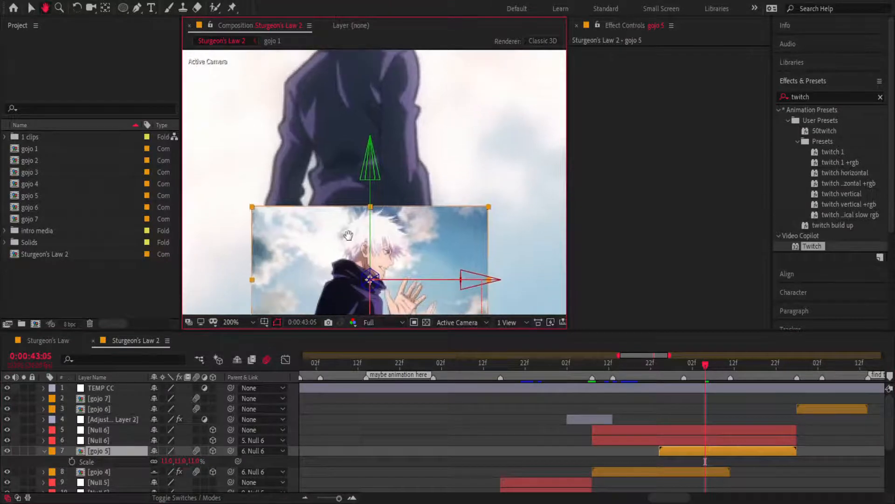
pyautogui.scroll(-1, 348, 237)
pyautogui.press('v')
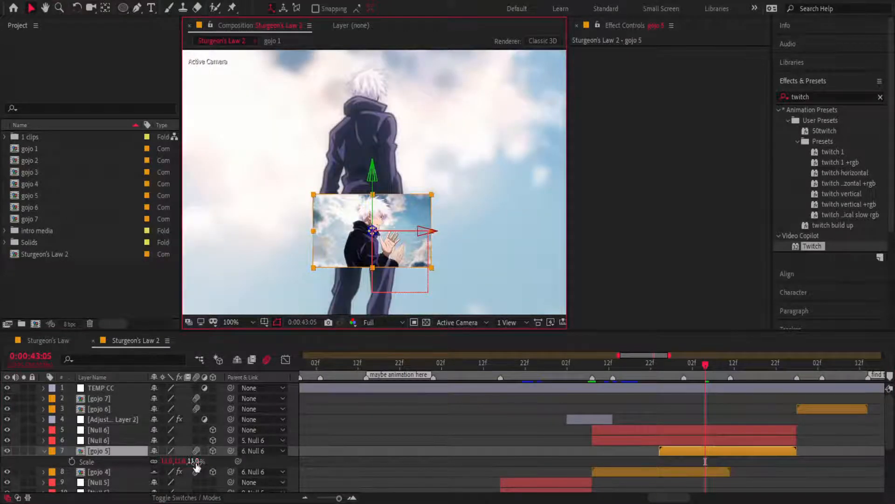
pyautogui.moveTo(196, 465); pyautogui.dragTo(210, 460)
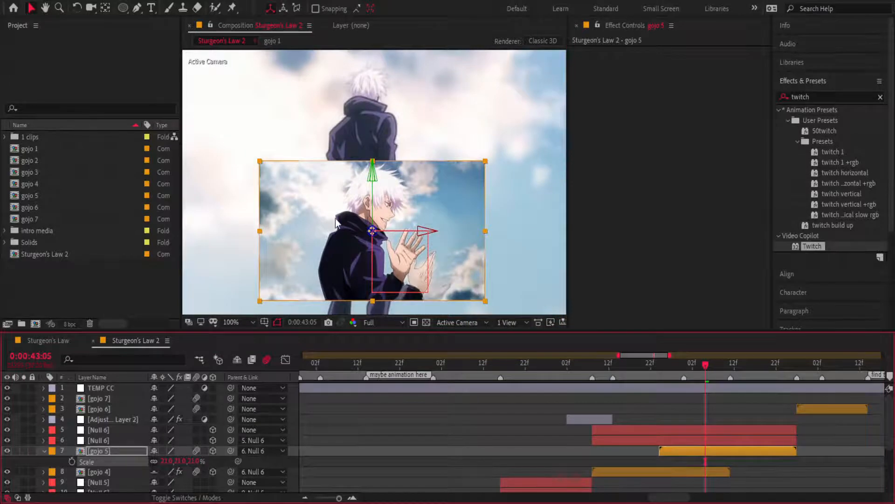
# - Move gojo 5 up over the standing figure's upper body, lower its opacity to 73% and align it with the figure
pyautogui.moveTo(358, 254); pyautogui.dragTo(373, 158)
pyautogui.hotkey('shift', 't')
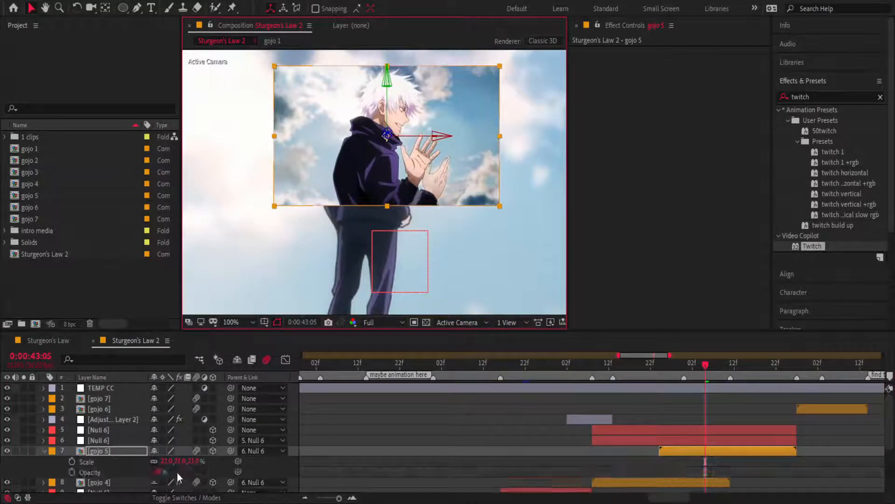
pyautogui.moveTo(156, 472); pyautogui.dragTo(144, 472)
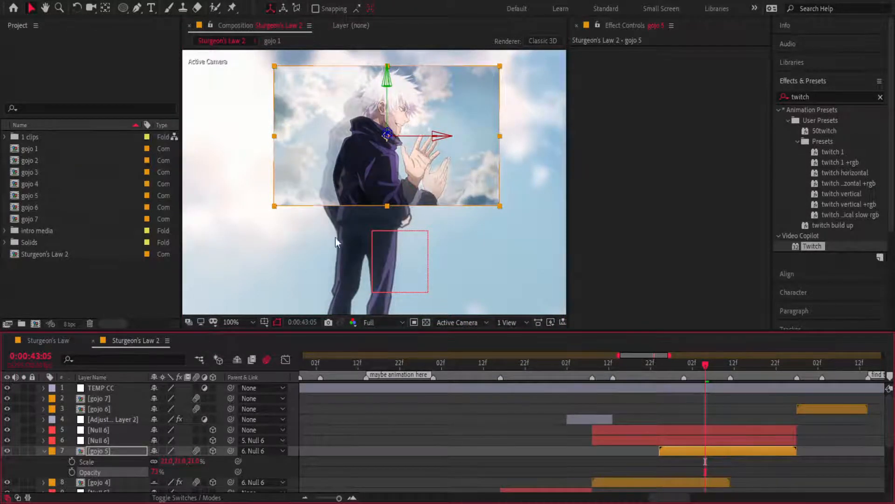
pyautogui.scroll(1, 337, 238)
pyautogui.moveTo(387, 158); pyautogui.dragTo(377, 183)
pyautogui.scroll(-1, 377, 183)
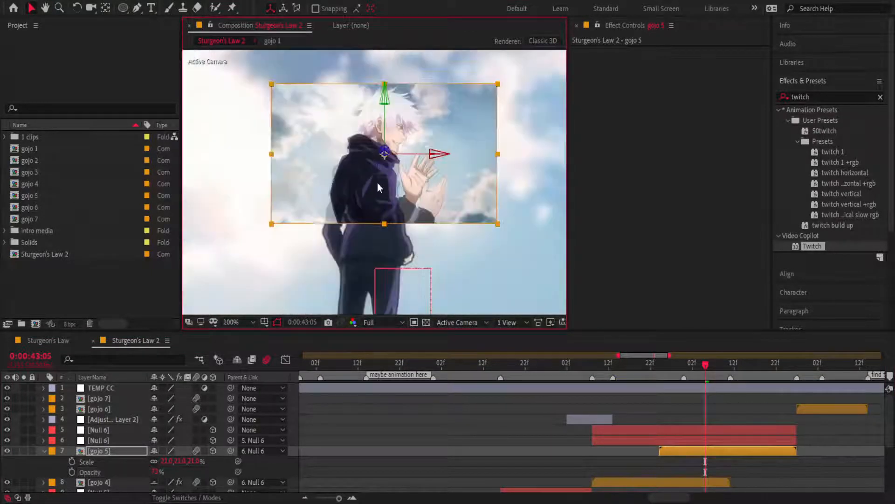
# - Set gojo 5's opacity to 50%, then reduce its scale to 15% and align it with the figure behind
pyautogui.scroll(1, 378, 182)
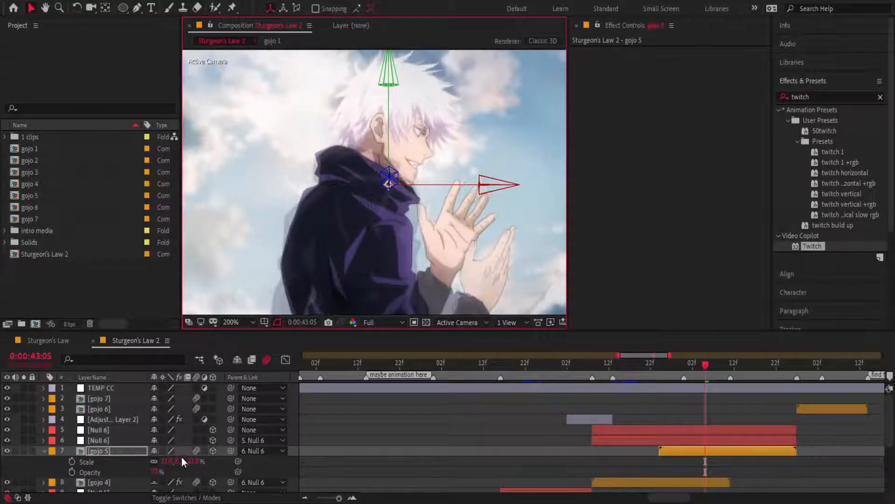
pyautogui.click(155, 472)
pyautogui.write('50')
pyautogui.press('Return')
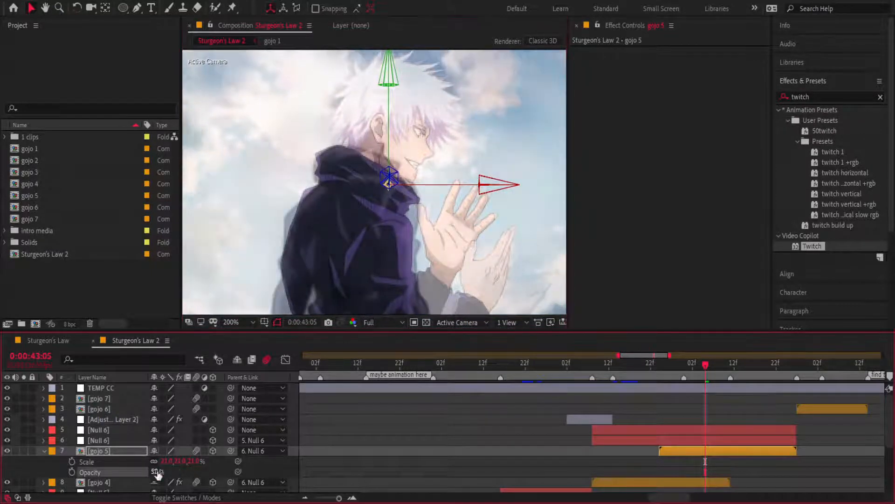
pyautogui.moveTo(189, 460)
pyautogui.mouseDown()
pyautogui.moveTo(201, 461)
pyautogui.moveTo(188, 462)
pyautogui.mouseUp()
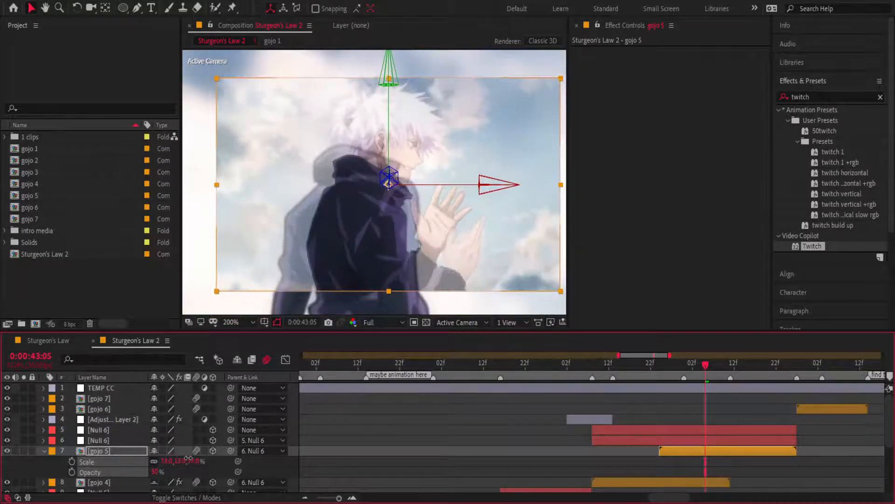
pyautogui.moveTo(363, 225)
pyautogui.mouseDown()
pyautogui.moveTo(344, 213)
pyautogui.moveTo(353, 215)
pyautogui.mouseUp()
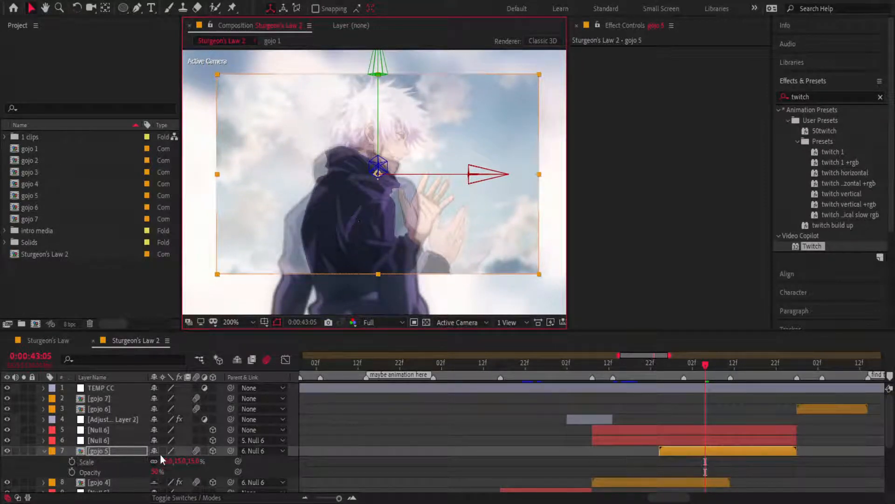
pyautogui.click(195, 460)
pyautogui.write('100')
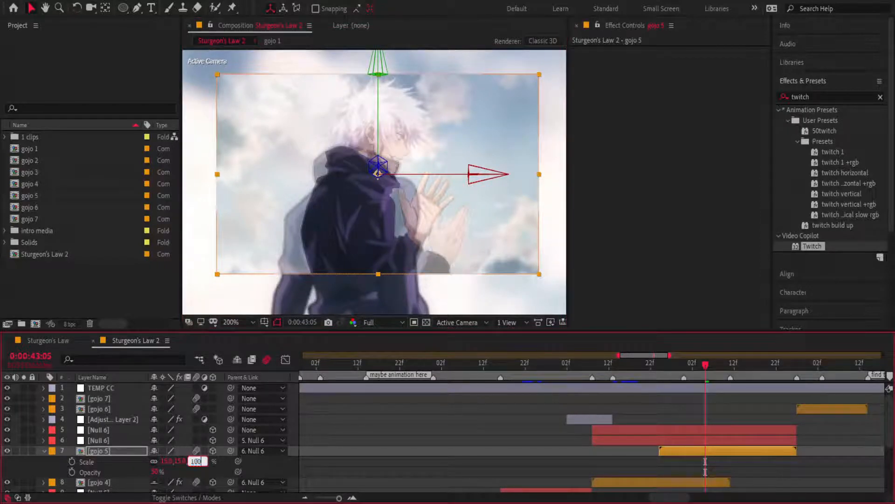
pyautogui.click(329, 465)
pyautogui.hotkey('ctrl', 'z')
# - Restore gojo 5's opacity to 100% and draw a small circular mask around the character's chin and collar
pyautogui.moveTo(156, 472); pyautogui.dragTo(194, 472)
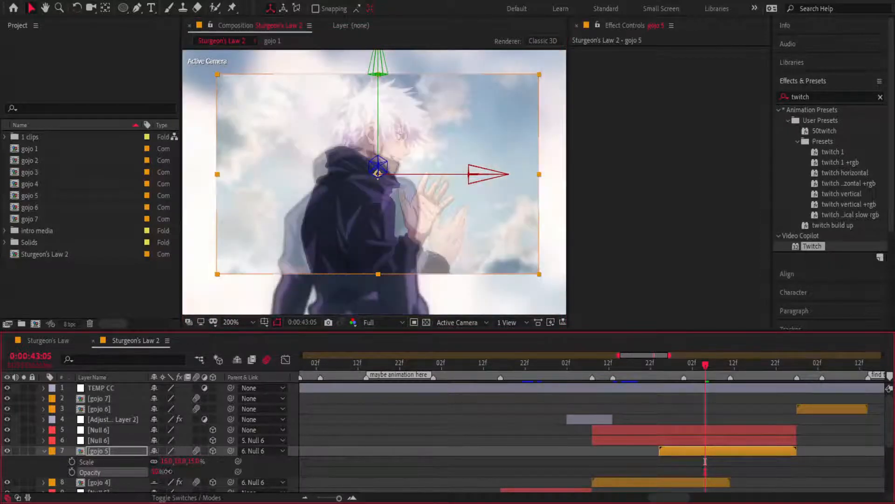
pyautogui.click(43, 450)
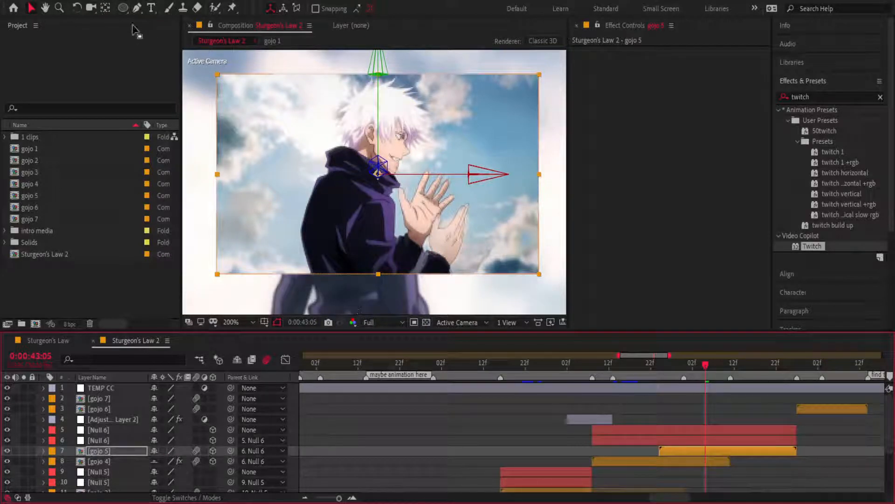
pyautogui.click(122, 8)
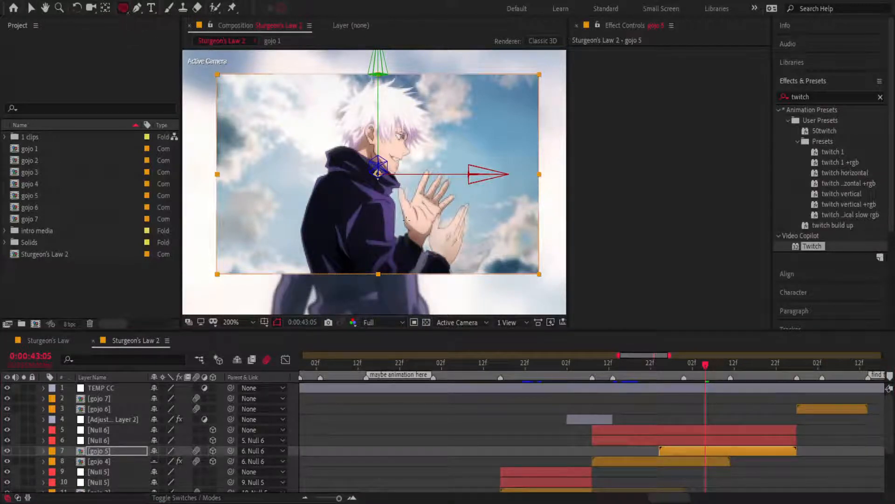
pyautogui.moveTo(359, 149); pyautogui.dragTo(407, 194)
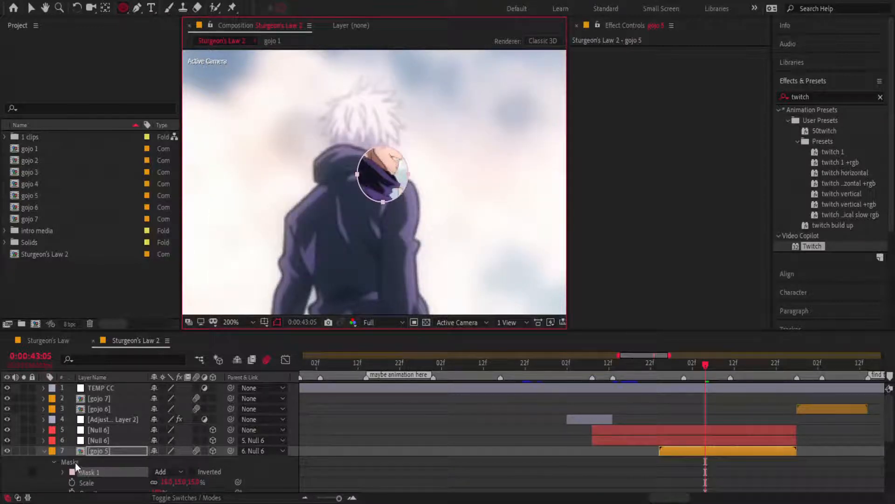
# - Reveal Mask 1's properties on gojo 5 and place a Mask Expansion keyframe of 0 pixels at 0:00:43:00
pyautogui.scroll(-1, 98, 467)
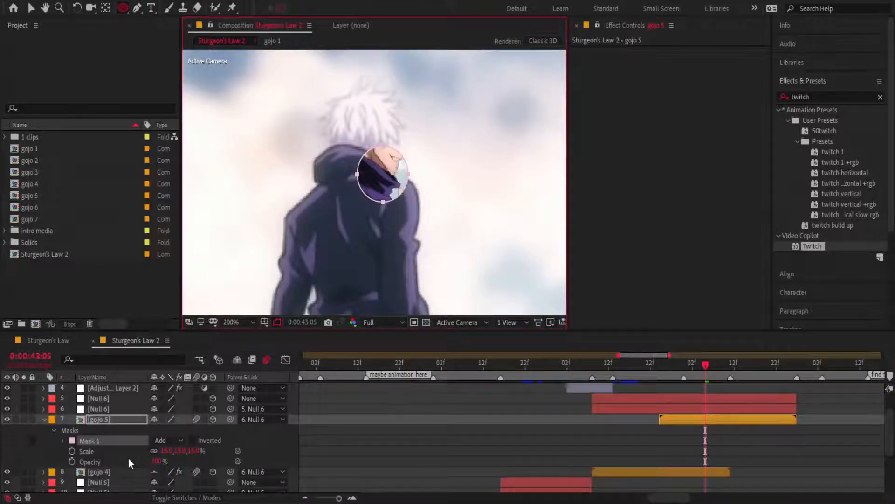
pyautogui.press('m')
pyautogui.click(64, 430)
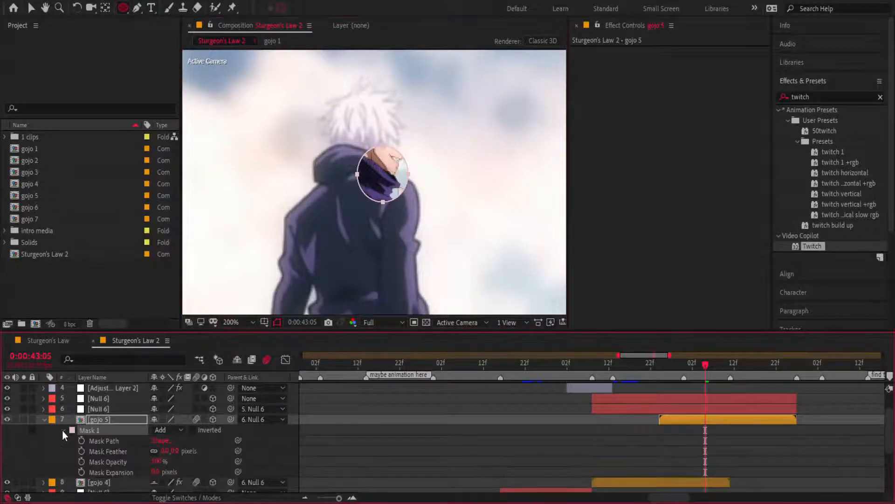
pyautogui.click(82, 473)
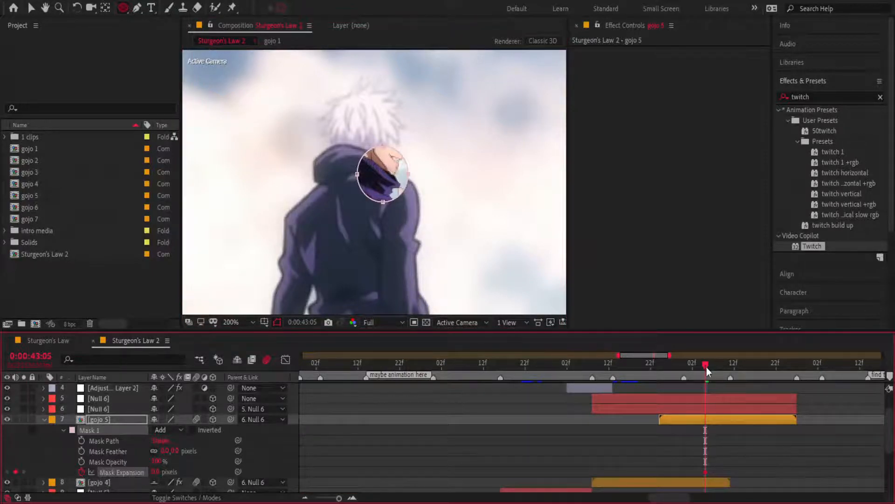
pyautogui.moveTo(707, 364); pyautogui.dragTo(686, 369)
pyautogui.moveTo(706, 472); pyautogui.dragTo(686, 472)
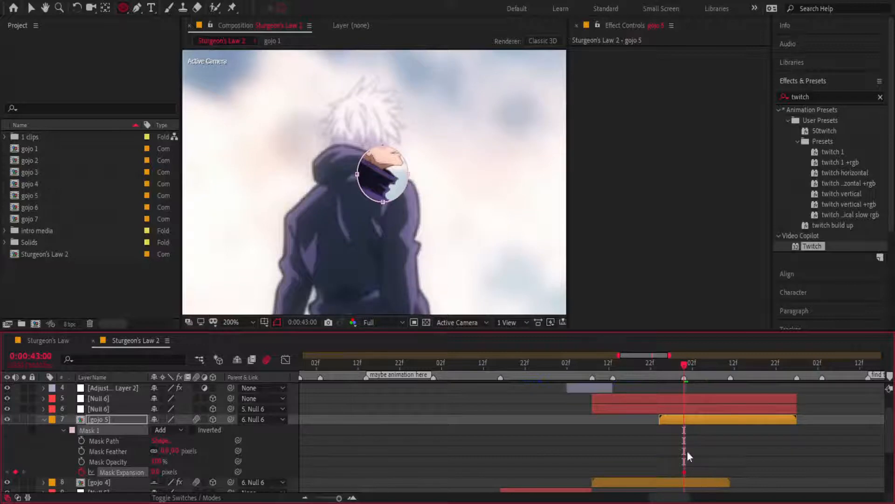
# - Keyframe a negative Mask Expansion at gojo 5's start, 0:00:42:24, and scrub through the mask opening to 0:00:43:08
pyautogui.moveTo(686, 368); pyautogui.dragTo(660, 369)
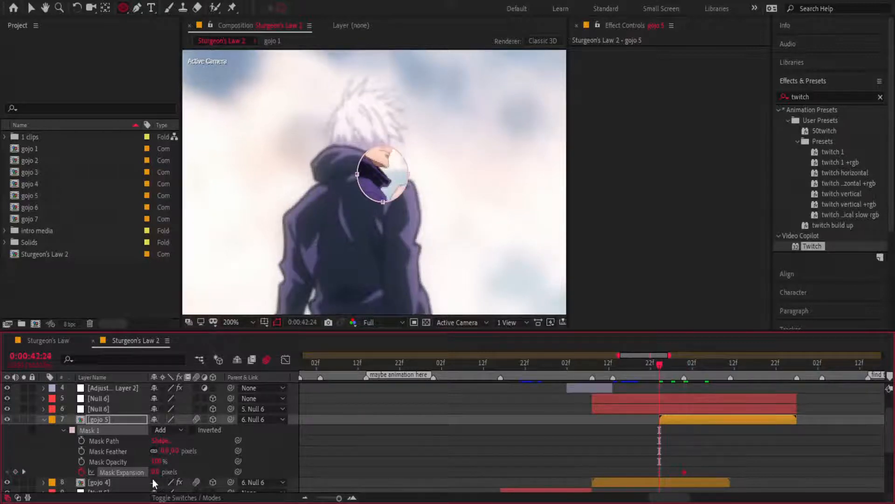
pyautogui.moveTo(157, 473); pyautogui.dragTo(79, 485)
pyautogui.moveTo(660, 368); pyautogui.dragTo(718, 374)
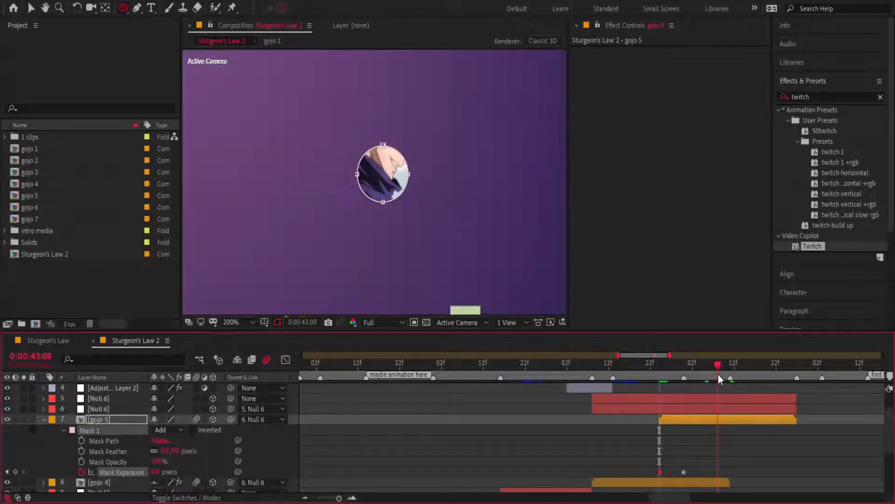
# - Increase gojo 5's Mask Expansion at 0:00:43:08 until the clip is fully revealed, and easy-ease all three expansion keyframes
pyautogui.moveTo(158, 471); pyautogui.dragTo(730, 483)
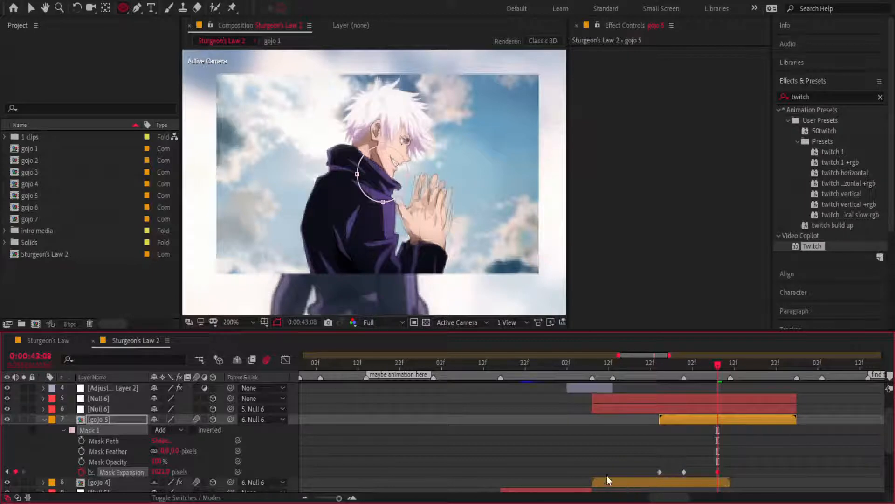
pyautogui.moveTo(629, 460); pyautogui.dragTo(748, 472)
pyautogui.press('F9')
pyautogui.click(749, 474)
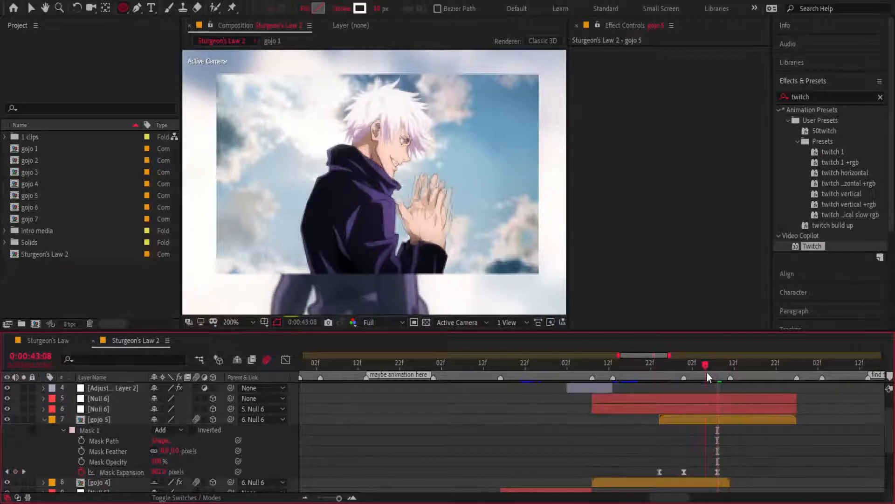
# - Set Mask 1's feather on gojo 5 to 250 pixels and keyframe it at 0:00:43:04
pyautogui.click(704, 374)
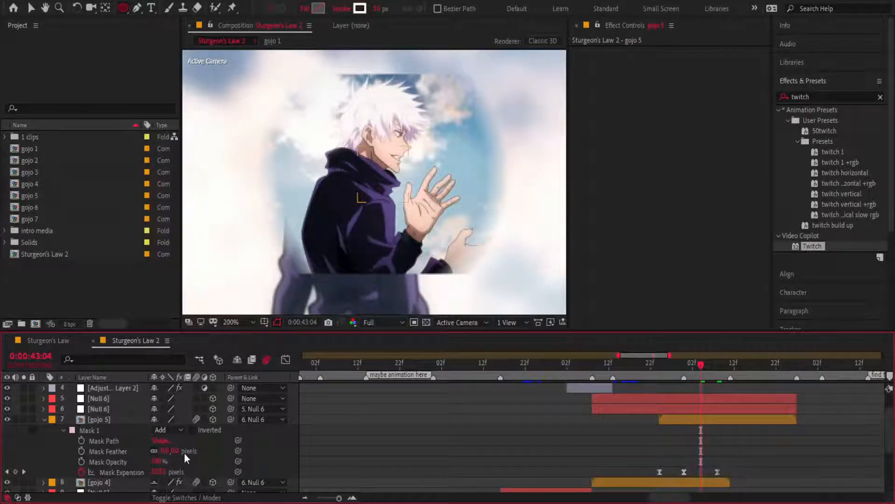
pyautogui.click(180, 451)
pyautogui.write('250')
pyautogui.press('Return')
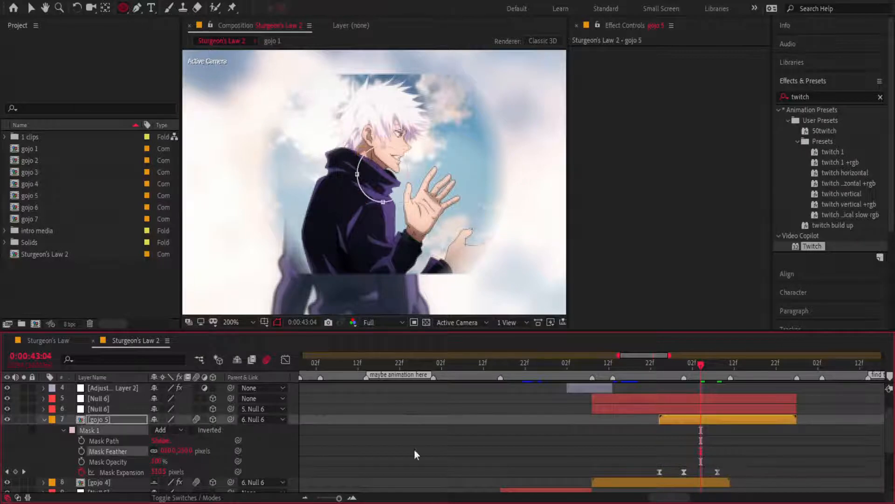
pyautogui.click(81, 451)
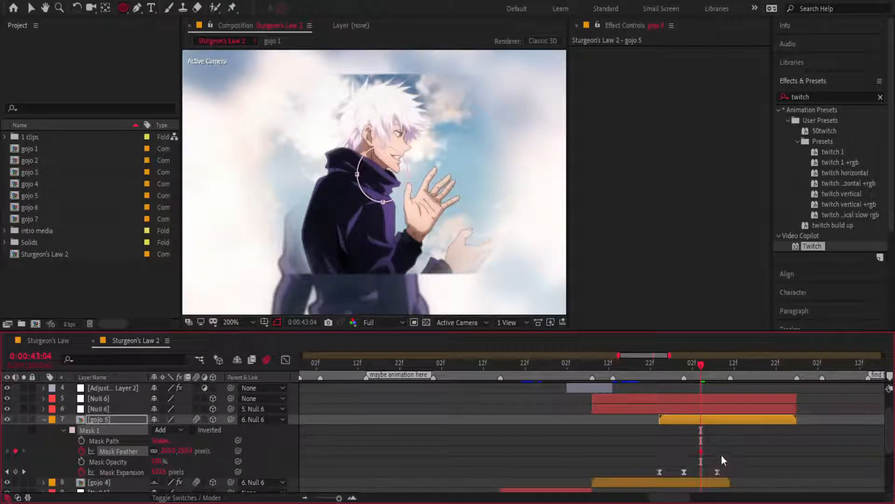
# - Shift the Mask Feather keyframe several frames earlier, add an eased one of 450 pixels at 0:00:43:04, and collapse gojo 5's properties
pyautogui.moveTo(700, 451); pyautogui.dragTo(676, 452)
pyautogui.click(187, 451)
pyautogui.write('800')
pyautogui.press('Return')
pyautogui.moveTo(645, 445); pyautogui.dragTo(731, 460)
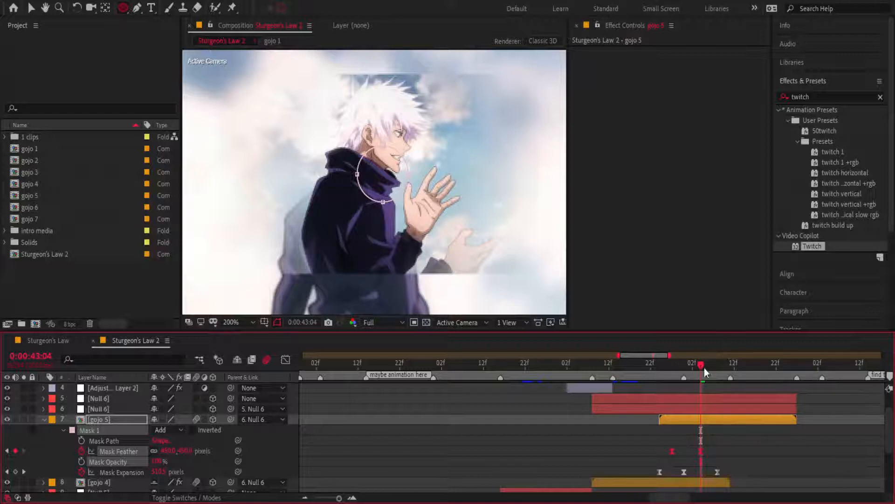
pyautogui.press('t')
pyautogui.press('t')
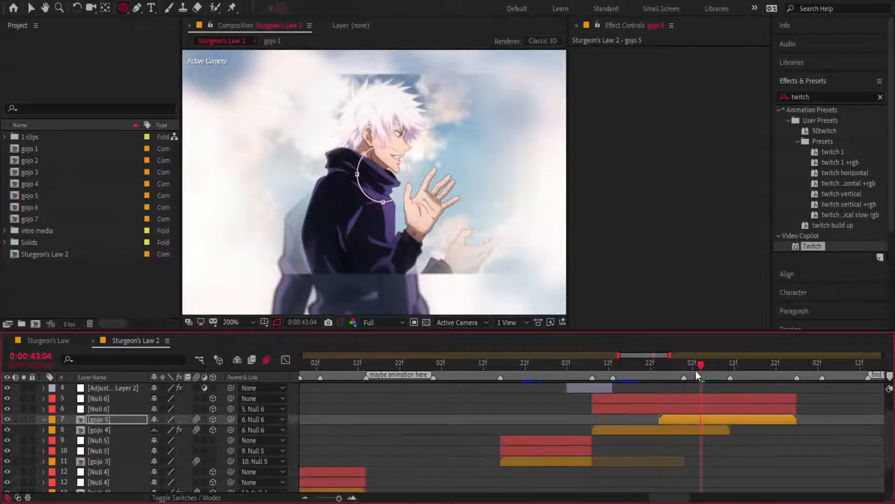
# - Preview the mask reveal from 0:00:42:25 and lower the composition's preview resolution to Quarter
pyautogui.moveTo(699, 369); pyautogui.dragTo(663, 373)
pyautogui.press('space')
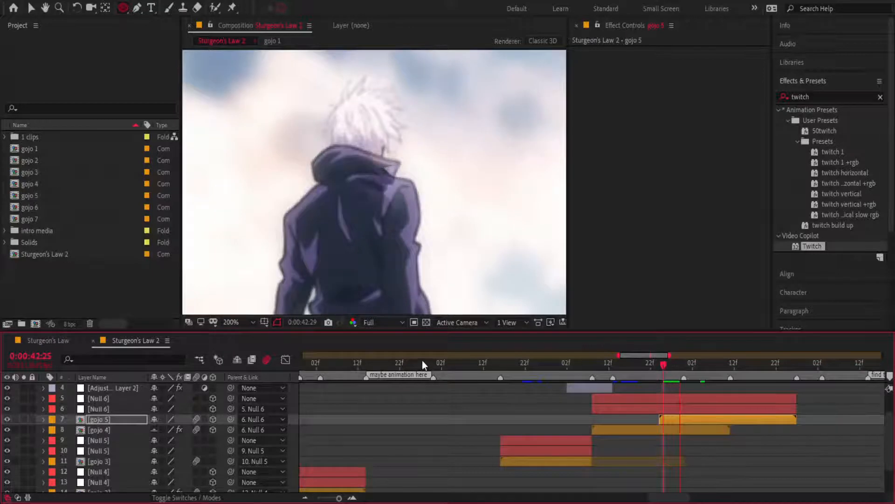
pyautogui.click(727, 362)
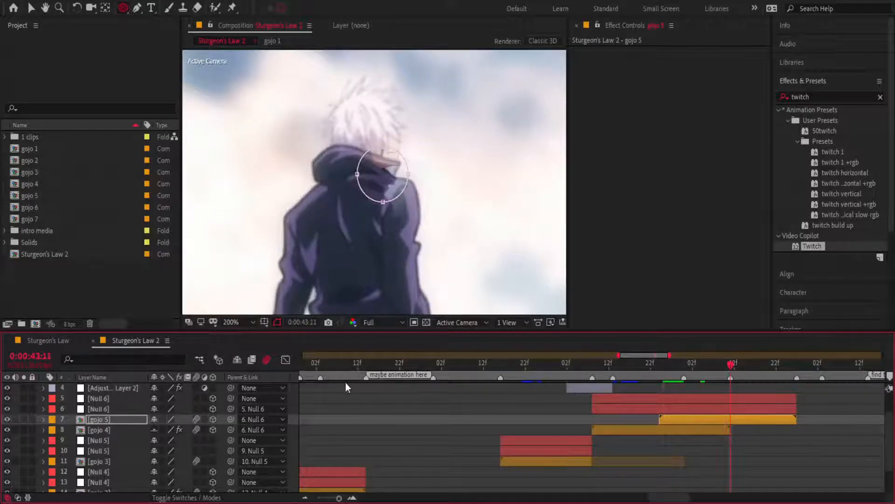
pyautogui.click(382, 322)
pyautogui.click(375, 392)
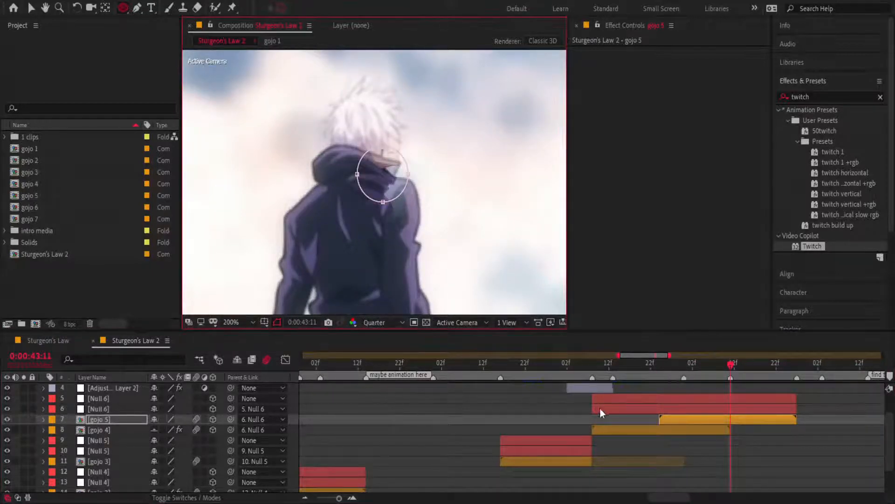
# - Fit the whole composition in the viewer and play the gojo 3 to gojo 5 transitions to check their flow
pyautogui.moveTo(731, 366); pyautogui.dragTo(636, 361)
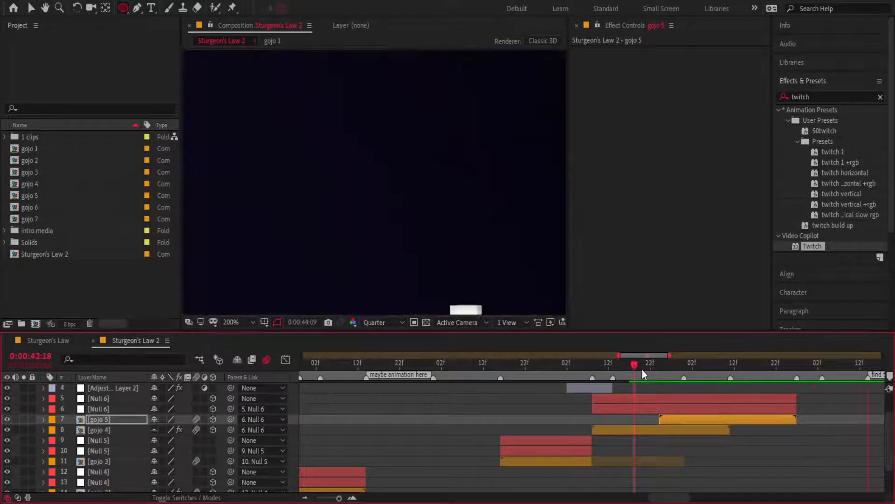
pyautogui.moveTo(634, 368); pyautogui.dragTo(608, 375)
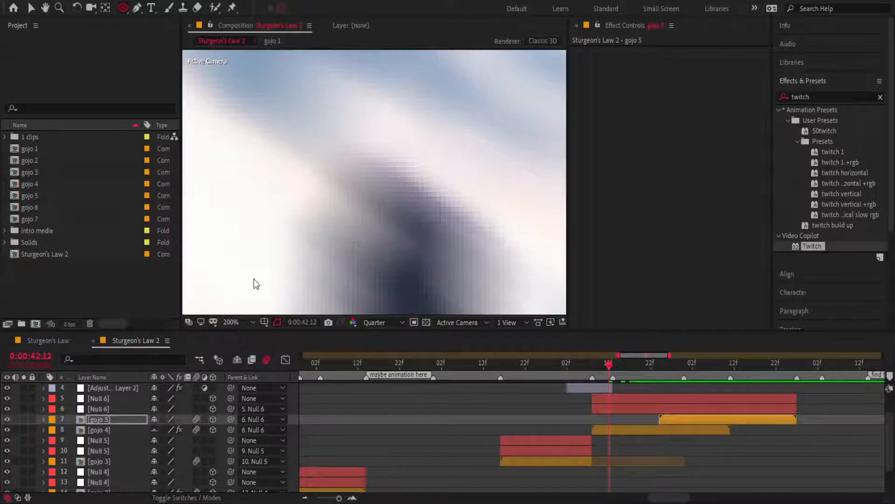
pyautogui.hotkey('shift', '/')
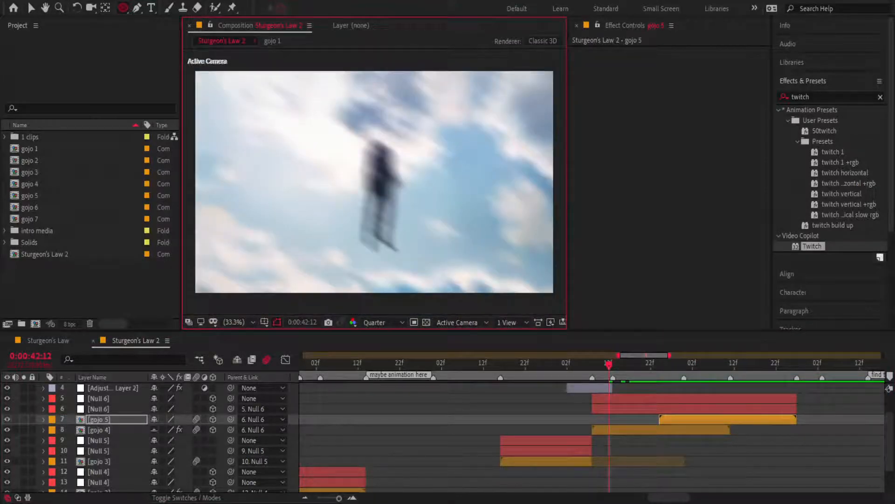
pyautogui.press('space')
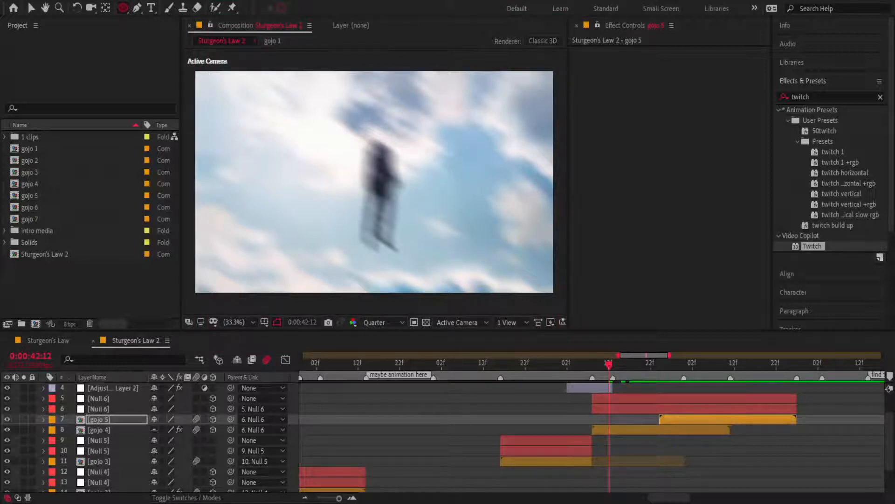
pyautogui.click(286, 360)
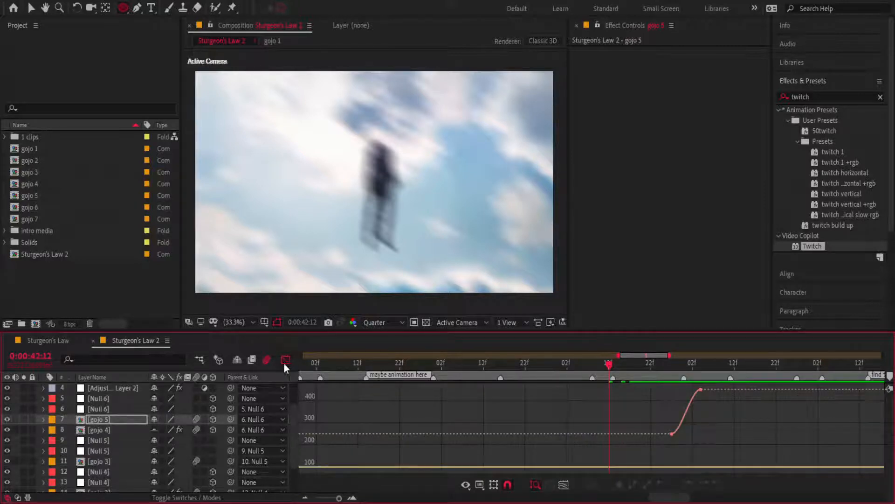
pyautogui.click(284, 360)
pyautogui.moveTo(614, 370)
pyautogui.mouseDown()
pyautogui.moveTo(582, 370)
pyautogui.moveTo(601, 370)
pyautogui.mouseUp()
pyautogui.click(570, 368)
pyautogui.press('space')
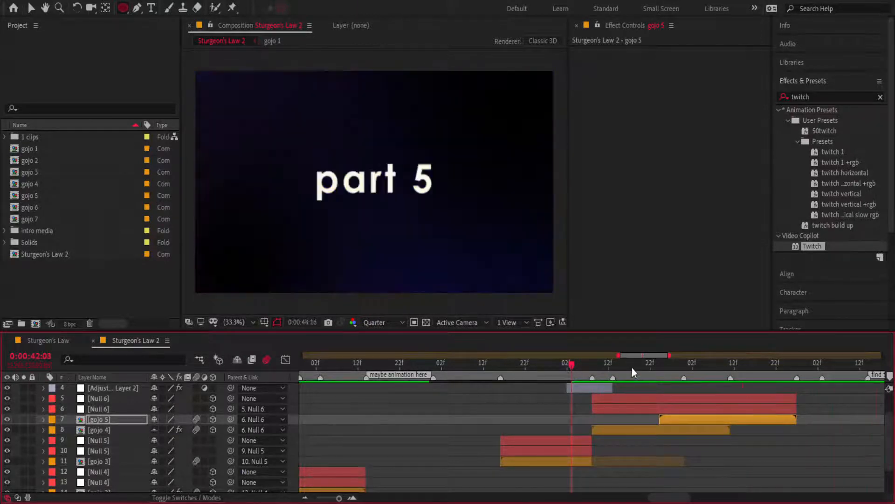
pyautogui.click(654, 368)
pyautogui.moveTo(655, 369)
pyautogui.mouseDown()
pyautogui.moveTo(668, 369)
pyautogui.moveTo(644, 368)
pyautogui.moveTo(681, 379)
pyautogui.moveTo(710, 374)
pyautogui.moveTo(593, 377)
pyautogui.moveTo(590, 362)
pyautogui.moveTo(640, 362)
pyautogui.mouseUp()
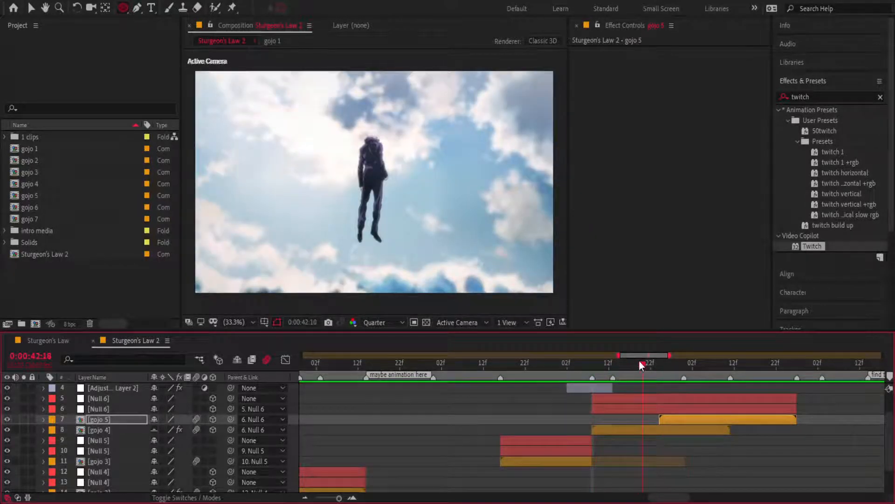
# - Reveal the Position of the lower Null 6 (layer 6) and keyframe it at 0:00:42:18
pyautogui.click(657, 409)
pyautogui.press('p')
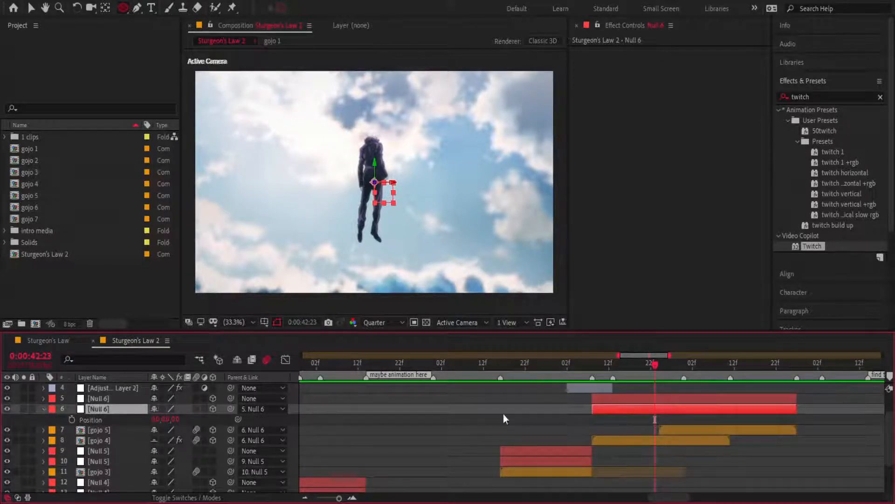
pyautogui.moveTo(654, 370); pyautogui.dragTo(595, 375)
pyautogui.hotkey('shift', 'pagedown')
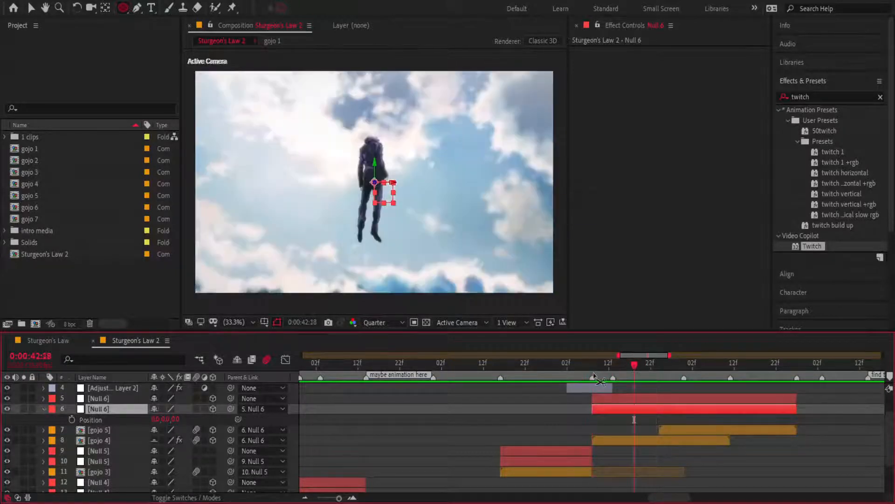
pyautogui.hotkey('alt', 'shift', 'p')
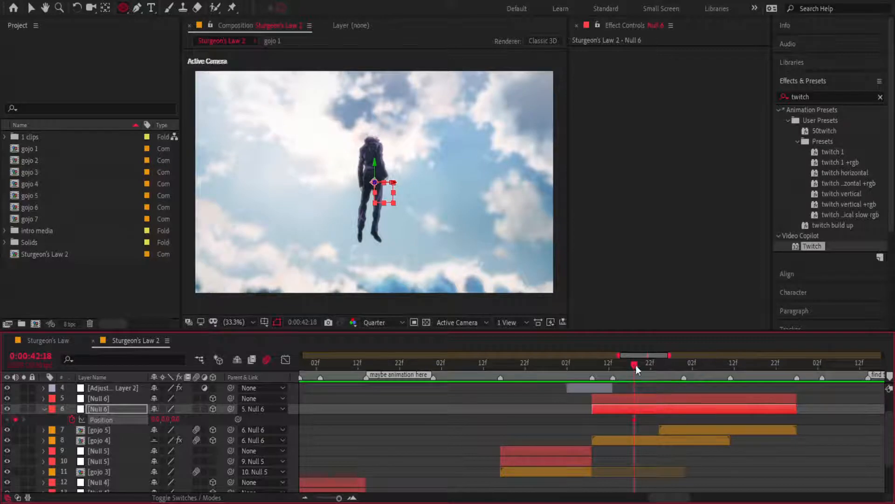
# - Keyframe a large negative Z Position on the lower Null 6 at 0:00:43:05, adjusting X and Y until gojo 5 fills the frame
pyautogui.moveTo(636, 365); pyautogui.dragTo(708, 381)
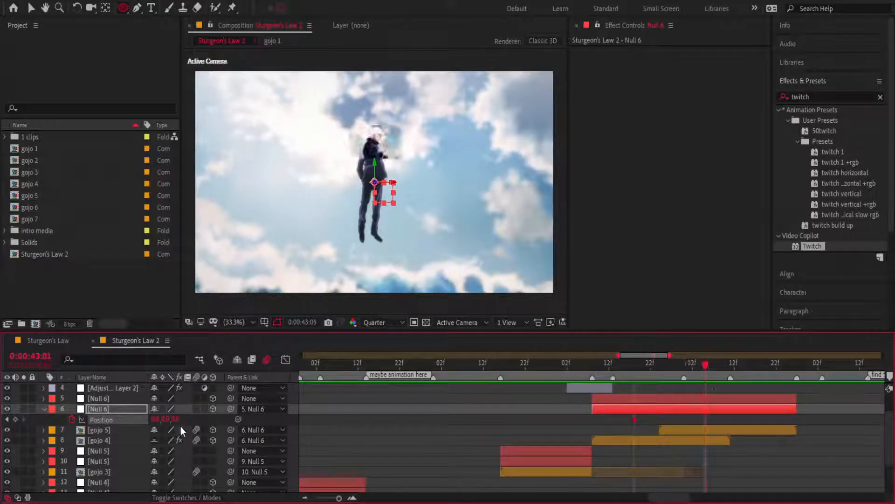
pyautogui.moveTo(180, 420); pyautogui.dragTo(183, 421)
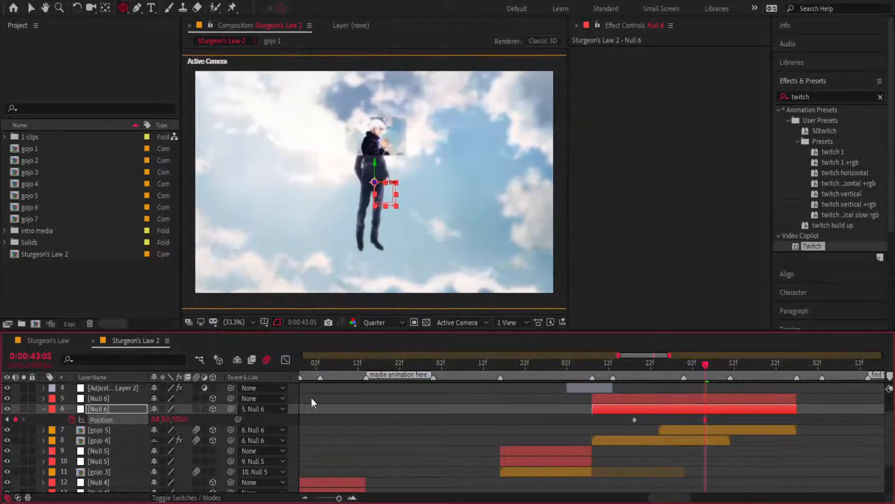
pyautogui.click(182, 420)
pyautogui.write('-2000')
pyautogui.press('Return')
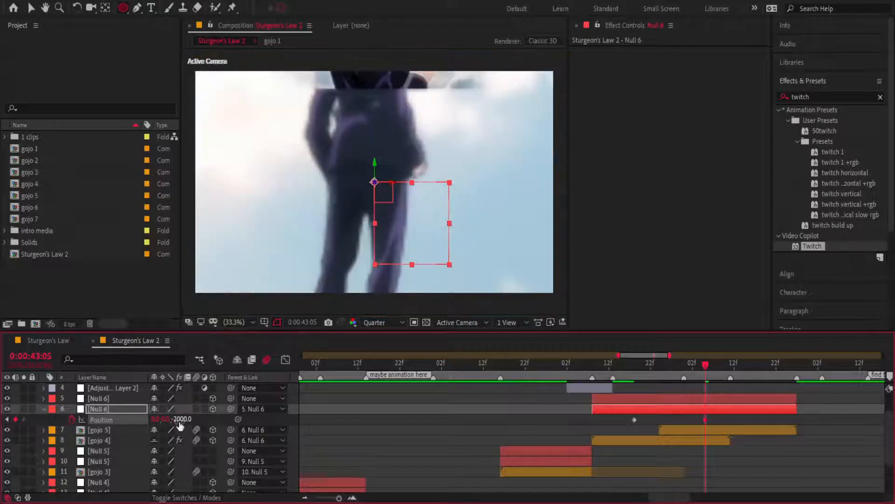
pyautogui.moveTo(166, 419); pyautogui.dragTo(266, 428)
pyautogui.moveTo(157, 420); pyautogui.dragTo(1, 425)
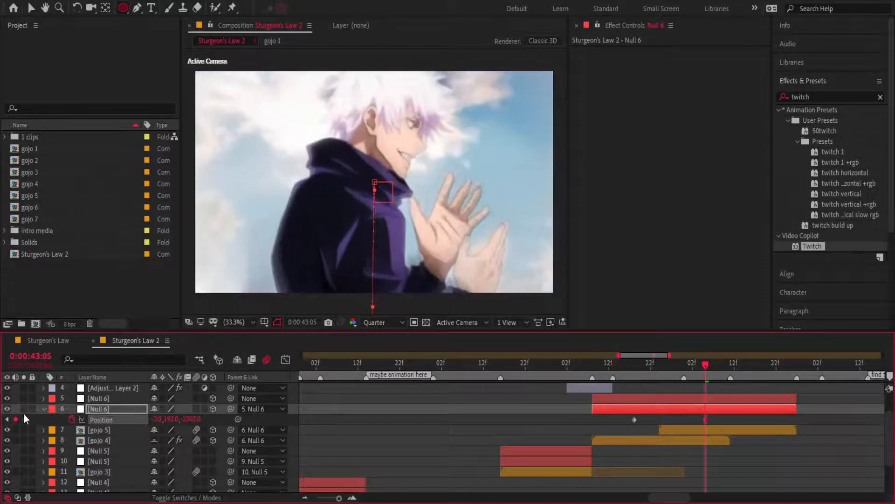
pyautogui.moveTo(190, 419); pyautogui.dragTo(183, 420)
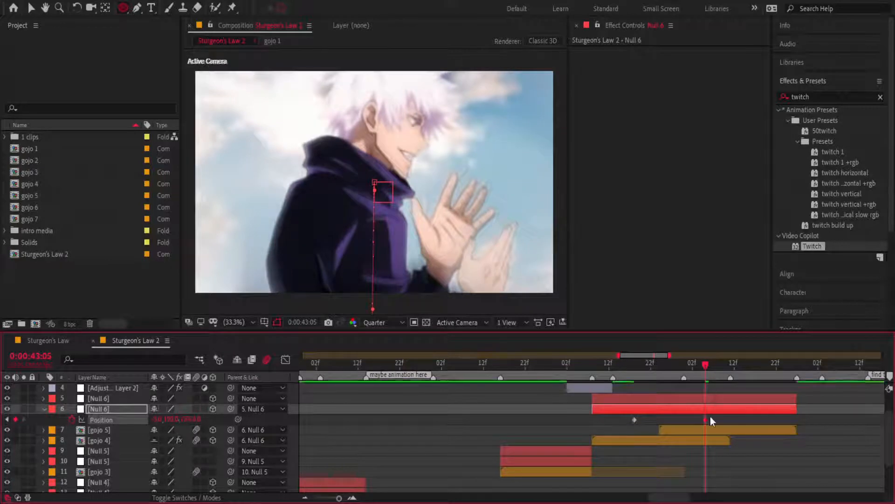
# - Easy-ease both Position keyframes of the lower Null 6 and check the zoom at 0:00:43:00
pyautogui.moveTo(719, 419); pyautogui.dragTo(623, 417)
pyautogui.press('F9')
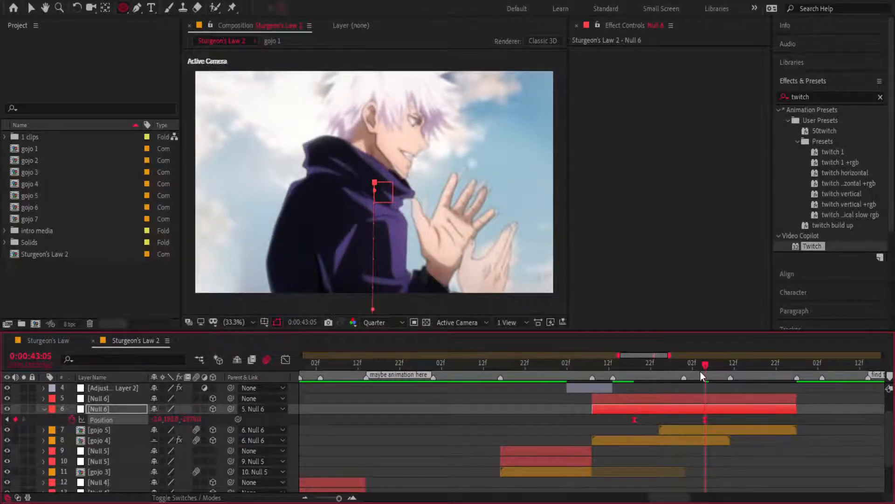
pyautogui.moveTo(704, 369); pyautogui.dragTo(684, 369)
# - Reshape the speed graph of the lower Null 6's Position to peak early and slow down gradually, and preview the zoom
pyautogui.click(286, 363)
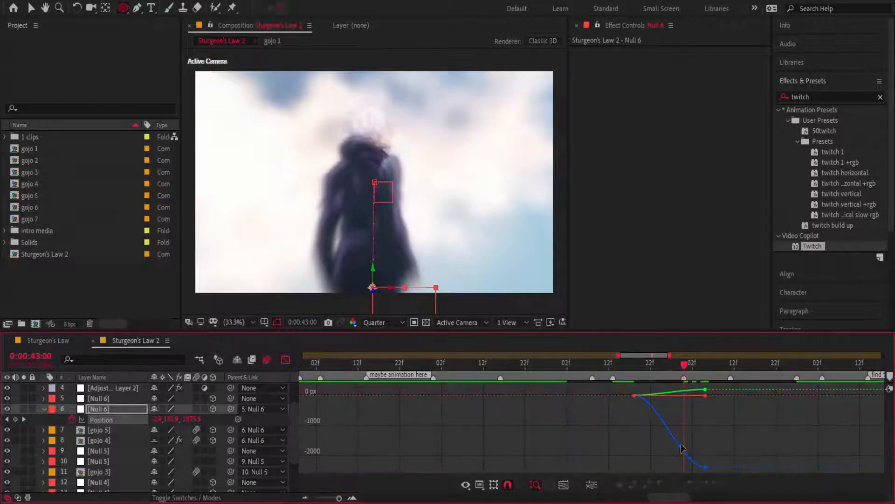
pyautogui.click(670, 340)
pyautogui.moveTo(611, 450); pyautogui.dragTo(668, 475)
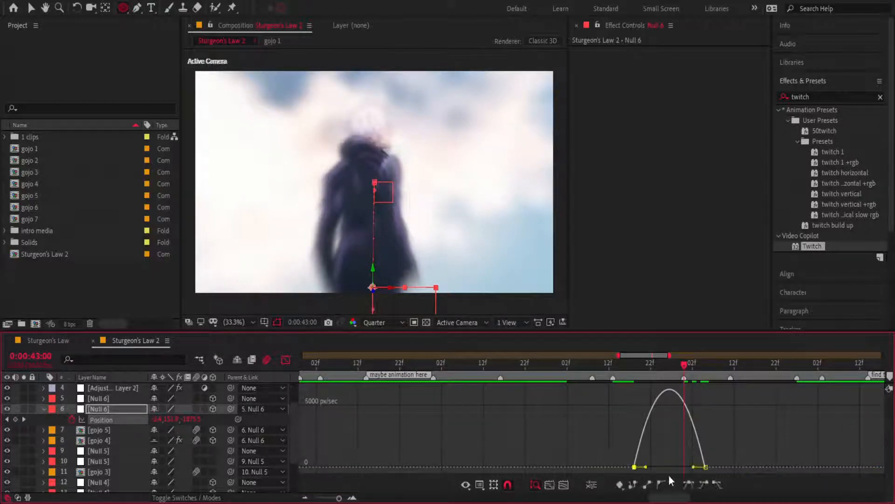
pyautogui.click(646, 467)
pyautogui.moveTo(606, 462); pyautogui.dragTo(680, 466)
pyautogui.moveTo(688, 376); pyautogui.dragTo(583, 373)
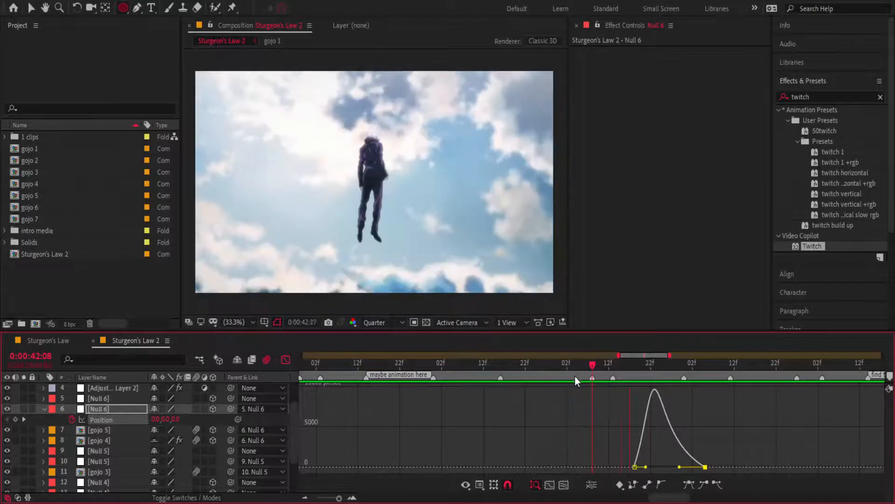
pyautogui.moveTo(606, 363); pyautogui.dragTo(681, 379)
pyautogui.click(285, 360)
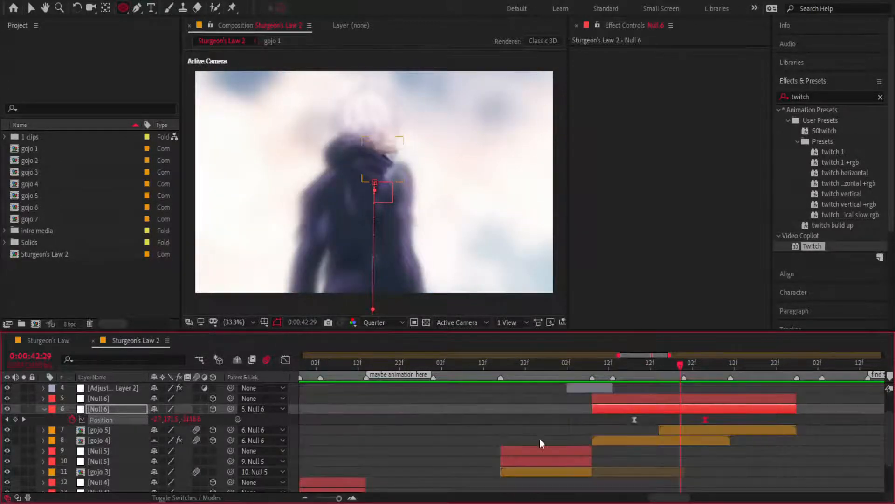
pyautogui.press('pagedown')
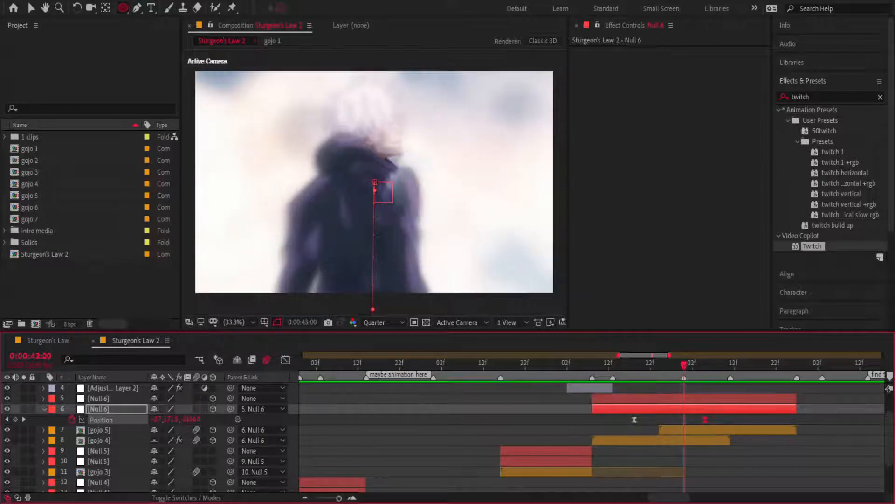
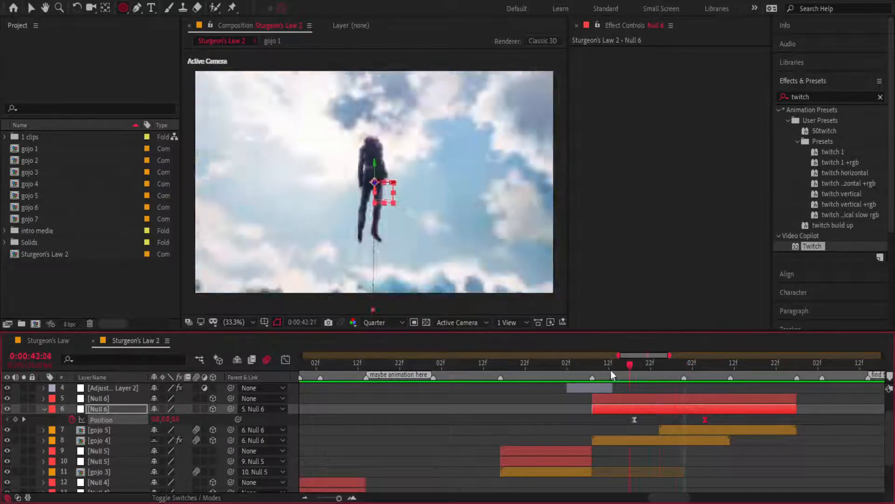
# - Reshape gojo 5's Mask Expansion speed graph to spike just after 0:00:43:00 and taper off, and preview the reveal
pyautogui.moveTo(611, 370); pyautogui.dragTo(684, 371)
pyautogui.click(683, 428)
pyautogui.press('u')
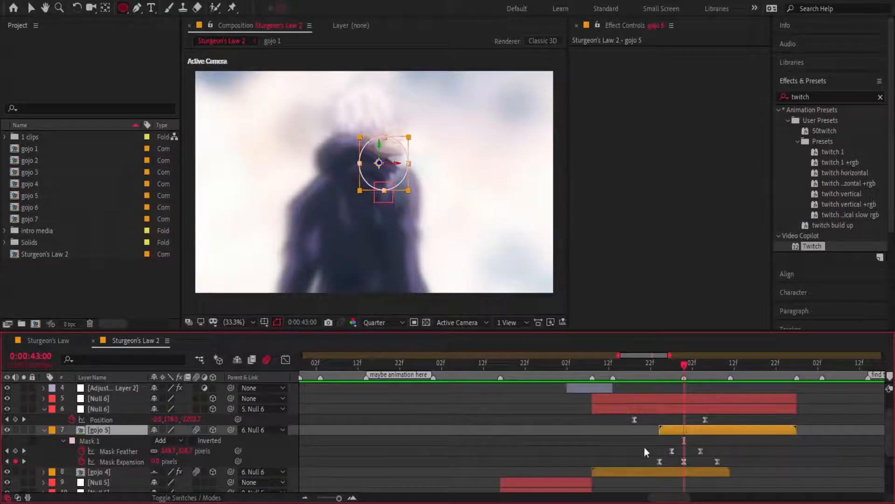
pyautogui.moveTo(644, 460); pyautogui.dragTo(729, 463)
pyautogui.click(285, 360)
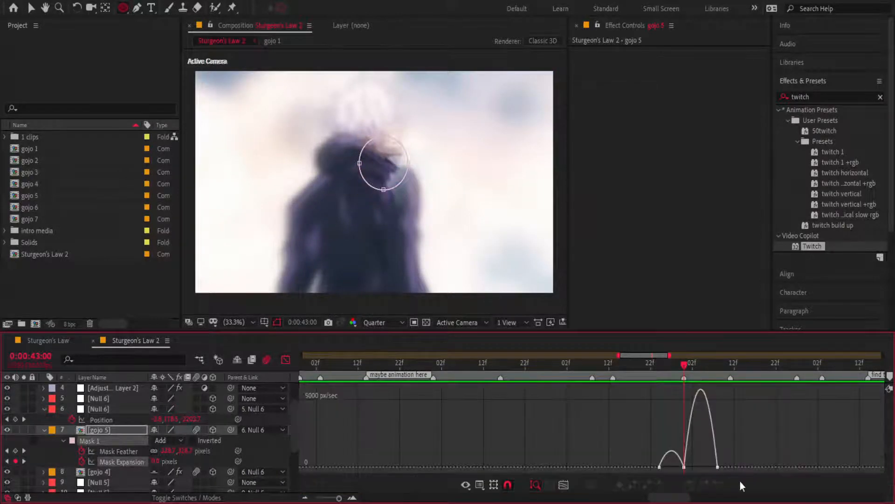
pyautogui.moveTo(665, 467); pyautogui.dragTo(674, 467)
pyautogui.moveTo(688, 375); pyautogui.dragTo(655, 369)
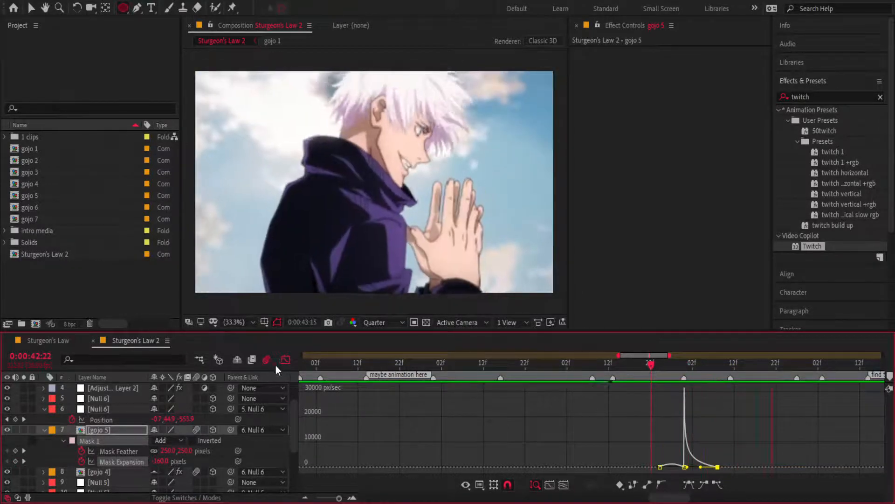
# - Preview the transition from gojo 4 to gojo 5 starting at 0:00:42:02, and collapse the properties of gojo 5 and the lower Null 6
pyautogui.hotkey('shift', 'F3')
pyautogui.press('space')
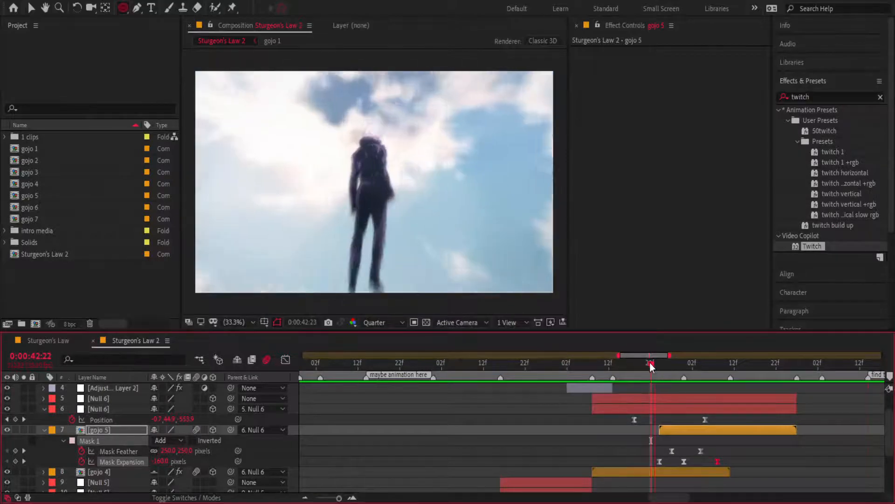
pyautogui.moveTo(651, 368); pyautogui.dragTo(567, 368)
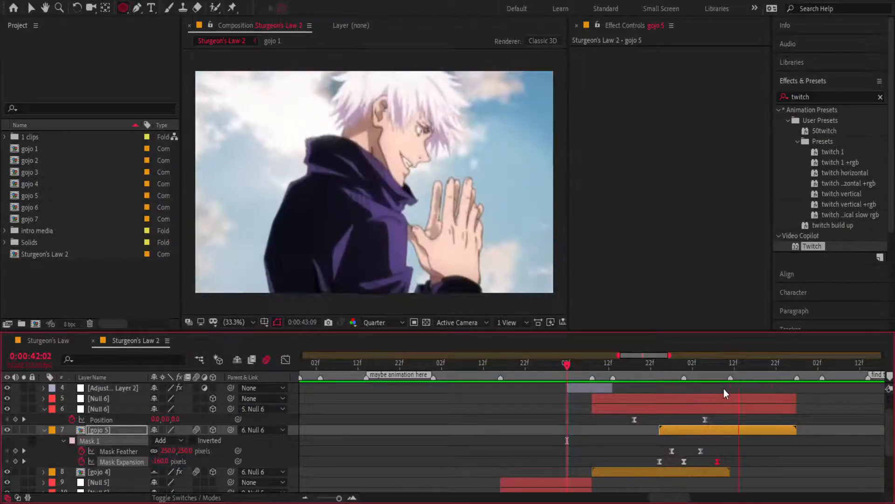
pyautogui.click(660, 365)
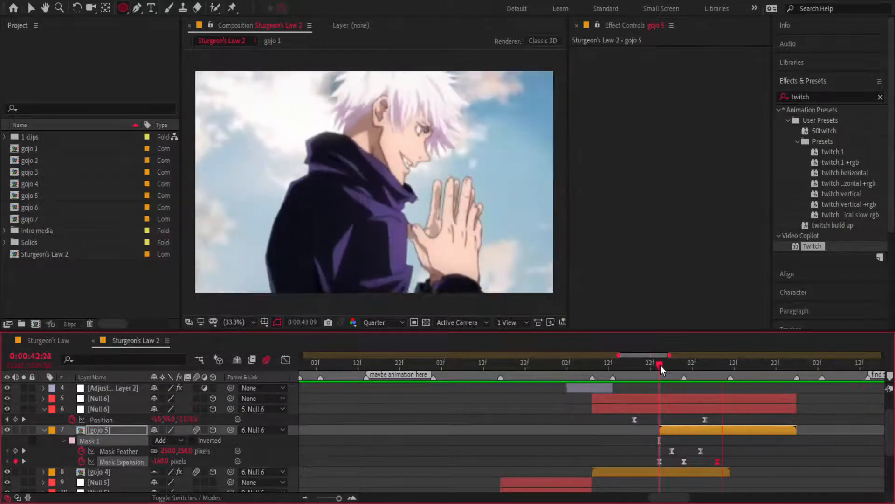
pyautogui.click(43, 430)
pyautogui.click(44, 409)
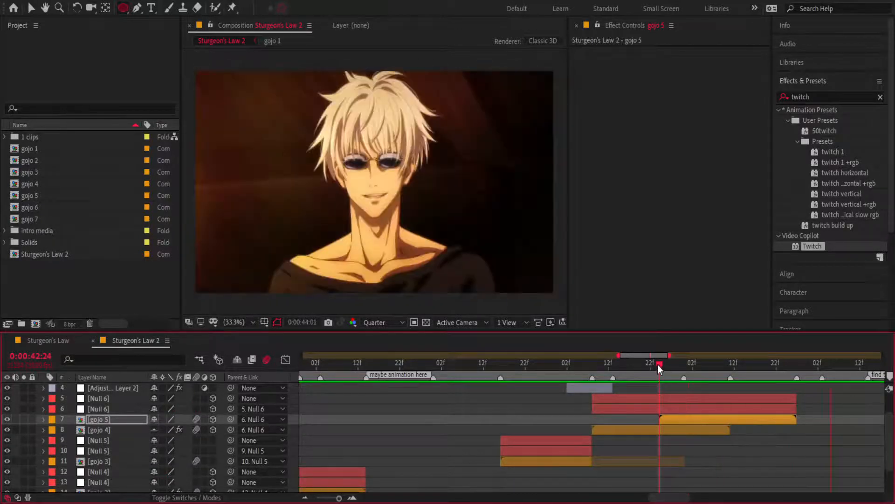
# - Create a new null above the upper Null 6 and trim it to cover roughly the same time span as the Null 6 layers
pyautogui.moveTo(659, 364); pyautogui.dragTo(685, 368)
pyautogui.click(734, 398)
pyautogui.scroll(3, 729, 405)
pyautogui.press('space')
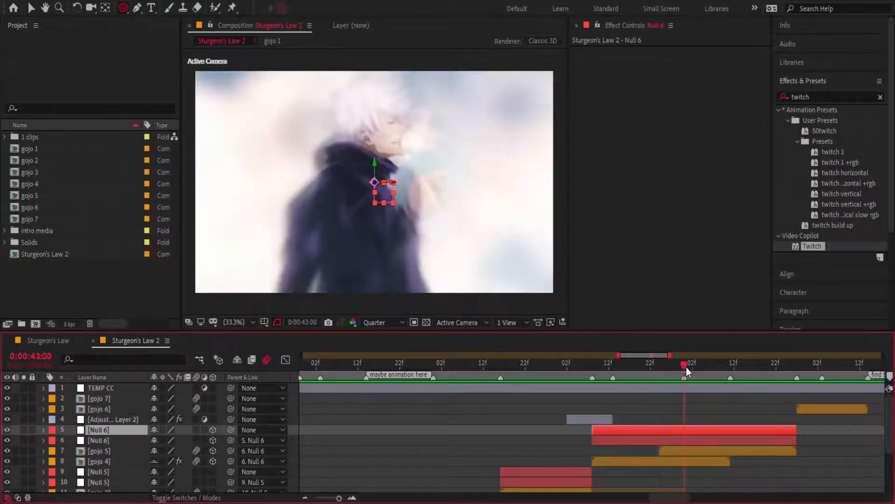
pyautogui.press('s')
pyautogui.press('s')
pyautogui.hotkey('ctrl', 'alt', 'shift', 'y')
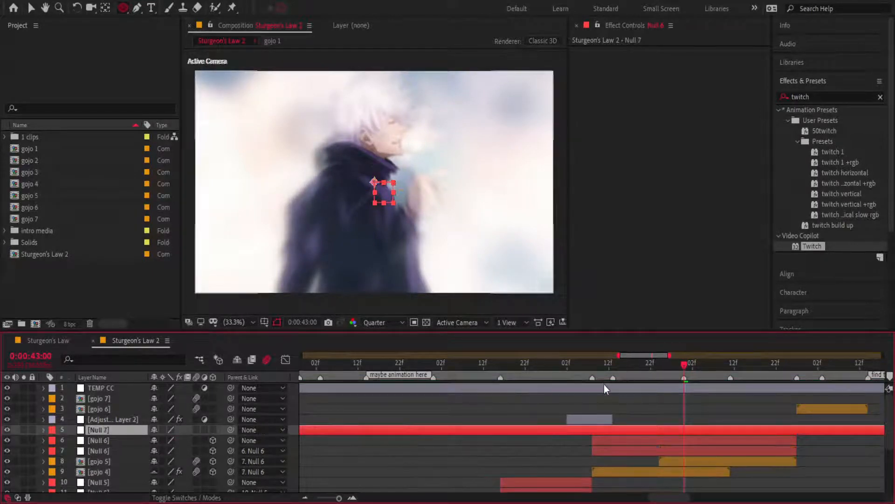
pyautogui.hotkey('alt', '[')
pyautogui.hotkey('alt', ']')
pyautogui.moveTo(686, 429); pyautogui.dragTo(791, 438)
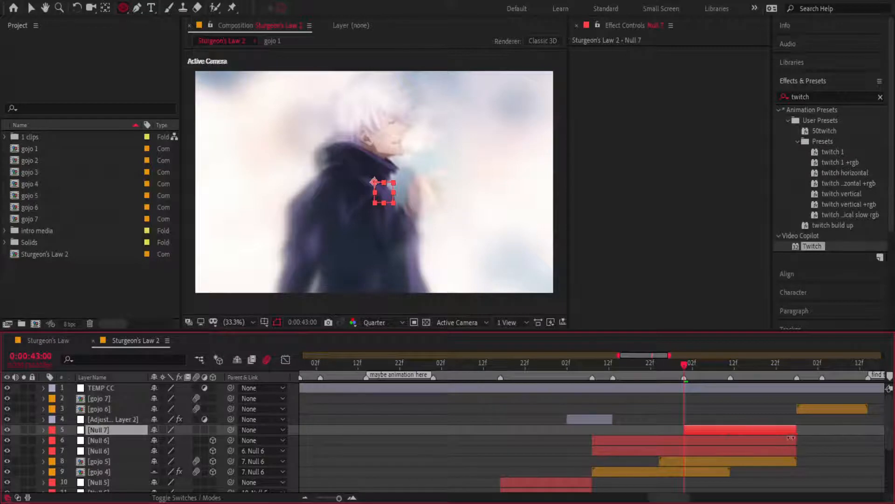
pyautogui.moveTo(683, 427); pyautogui.dragTo(602, 430)
# - Parent the upper Null 6 to Null 7 and align Null 7's start with the start of the Null 6 layers
pyautogui.click(601, 441)
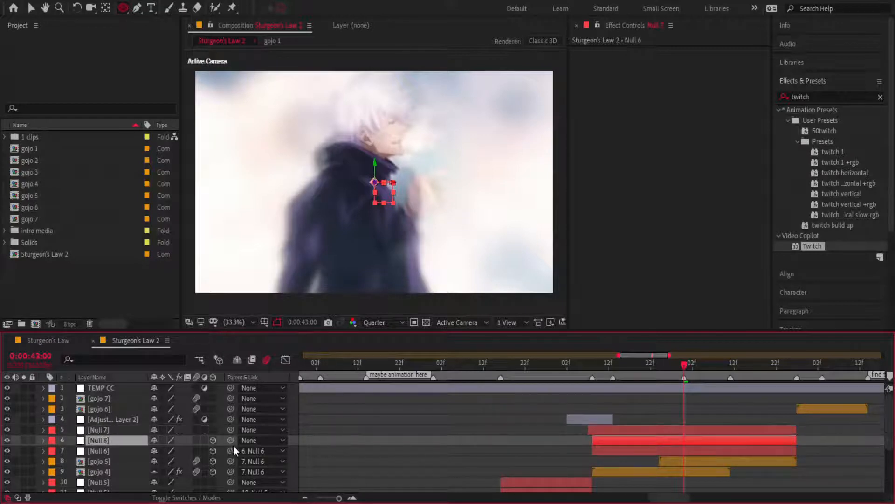
pyautogui.moveTo(213, 444); pyautogui.dragTo(105, 430)
pyautogui.moveTo(589, 429); pyautogui.dragTo(586, 429)
# - Keyframe Null 7's Scale at 0:00:43:00, and at 0:00:43:11 move its anchor point up to the hair above the character's eye
pyautogui.press('s')
pyautogui.click(72, 441)
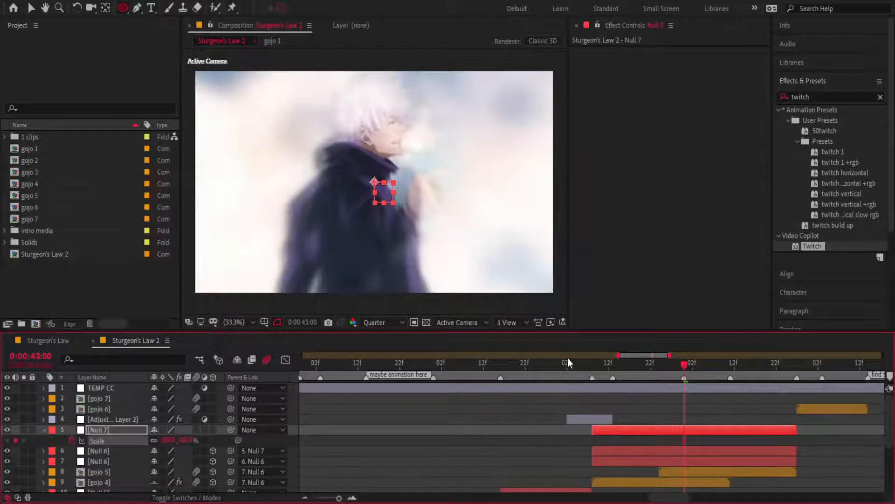
pyautogui.moveTo(685, 365); pyautogui.dragTo(731, 364)
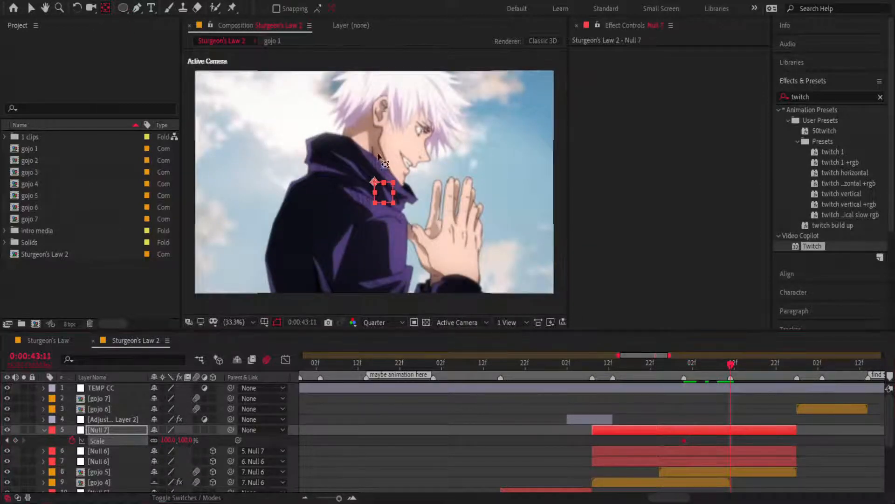
pyautogui.click(381, 173)
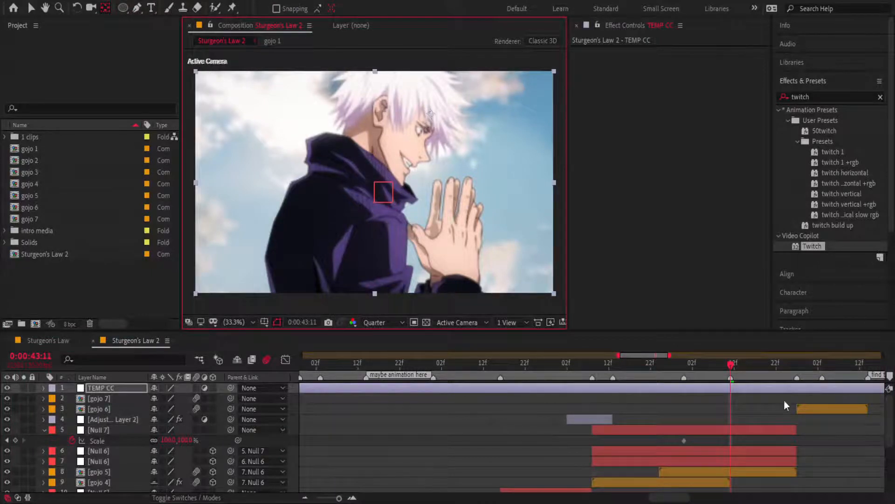
pyautogui.click(374, 183)
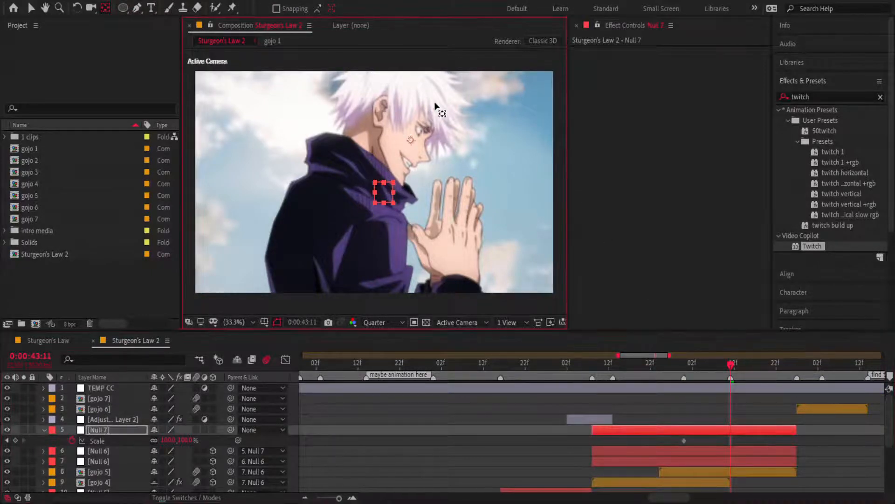
# - Try scaling Null 7 up at 0:00:43:11, and undo the scaling
pyautogui.moveTo(189, 440); pyautogui.dragTo(194, 443)
pyautogui.hotkey('ctrl', 'z')
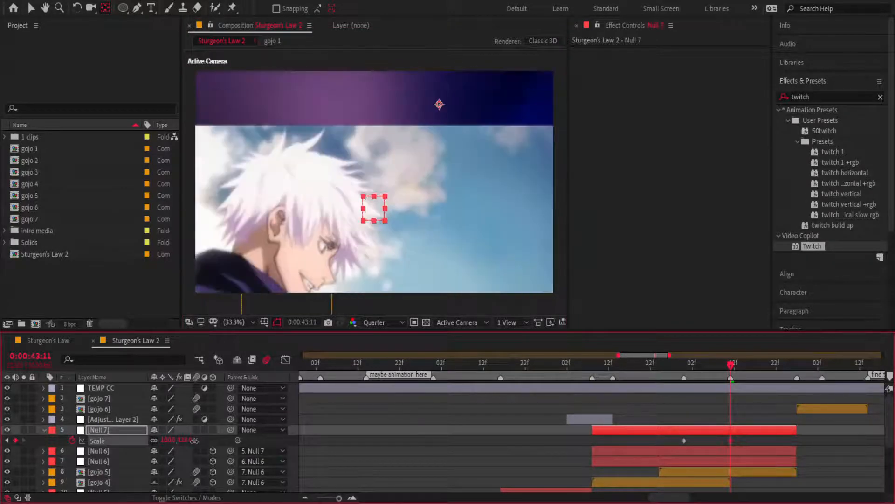
pyautogui.hotkey('ctrl', 'z')
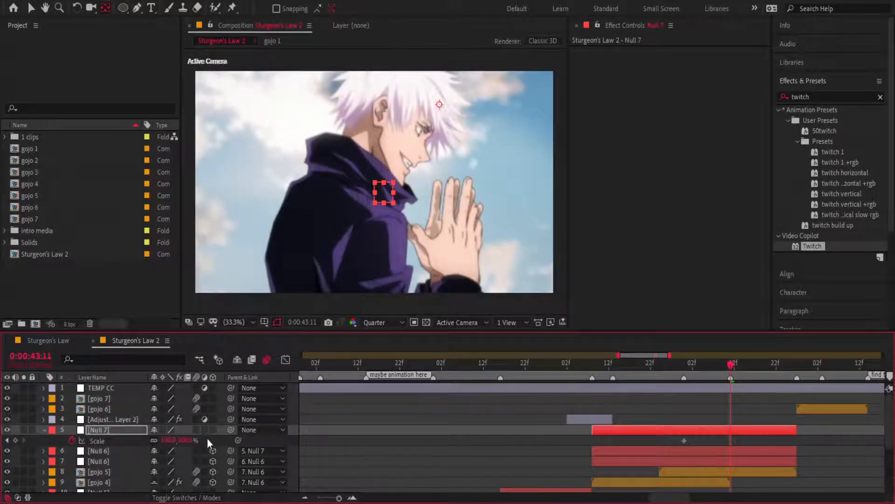
# - Make Null 7 a 3D layer and replace its Scale animation with Position keyframes at 0:00:43:00 and 0:00:43:11, moving Z to -93
pyautogui.click(213, 430)
pyautogui.click(76, 441)
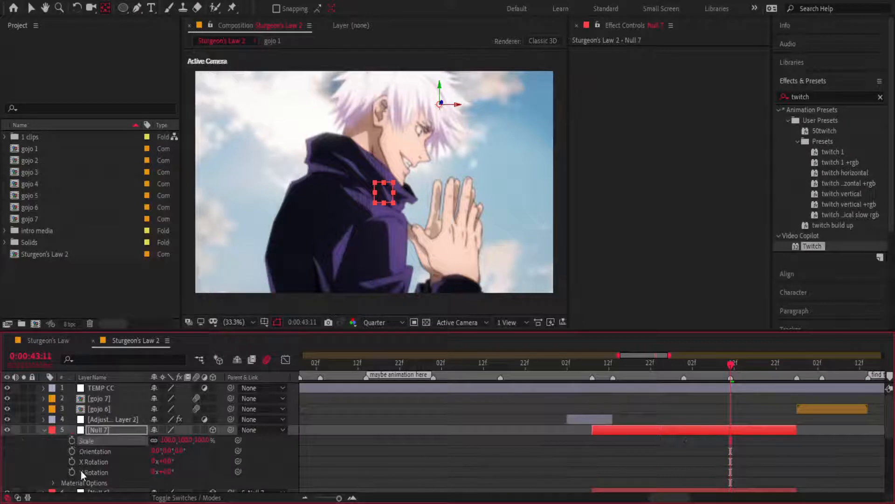
pyautogui.press('p')
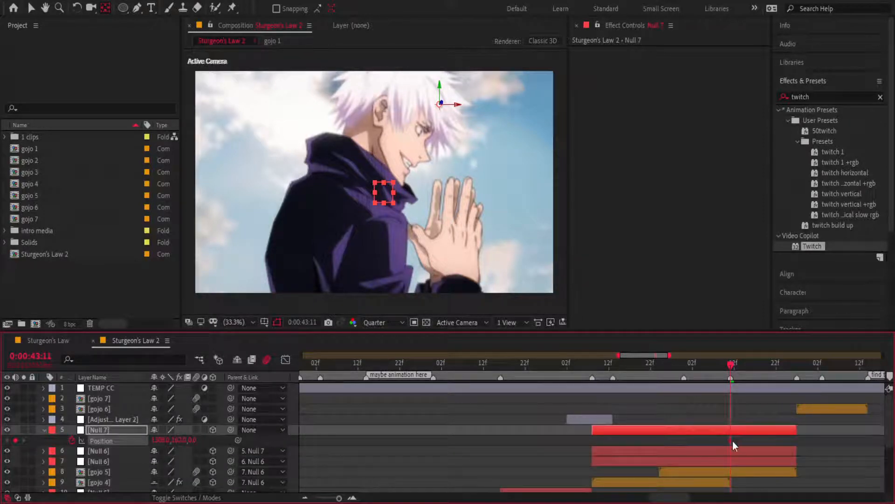
pyautogui.moveTo(677, 447); pyautogui.dragTo(676, 443)
pyautogui.moveTo(192, 440); pyautogui.dragTo(141, 446)
pyautogui.hotkey('ctrl', 'z')
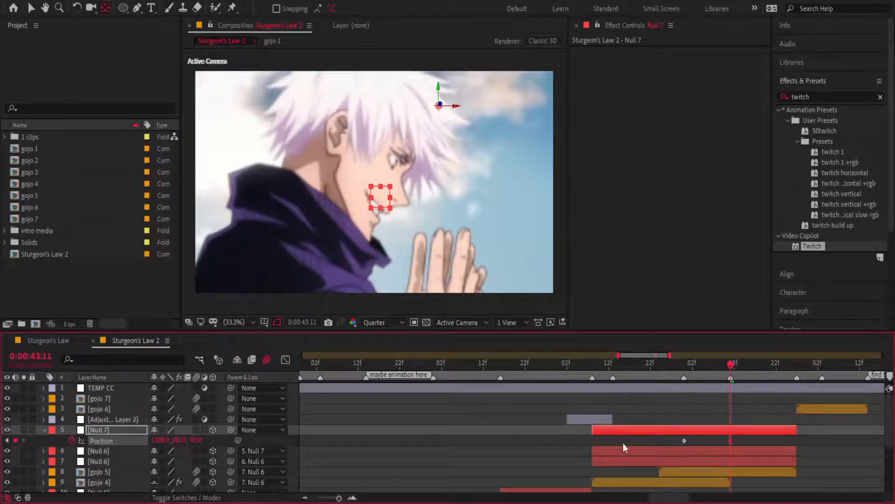
# - Repeat Null 7's starting Position in a keyframe at 0:00:43:20 and easy-ease all three Position keyframes
pyautogui.moveTo(734, 365); pyautogui.dragTo(770, 363)
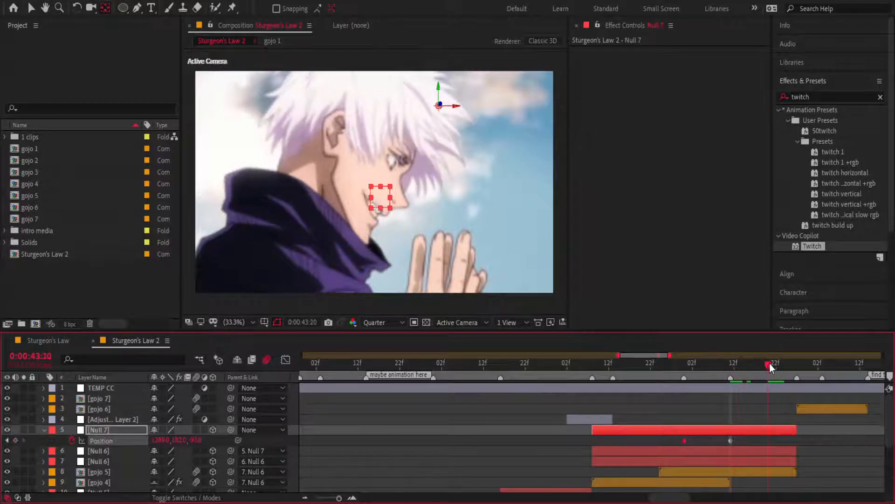
pyautogui.moveTo(781, 436); pyautogui.dragTo(670, 443)
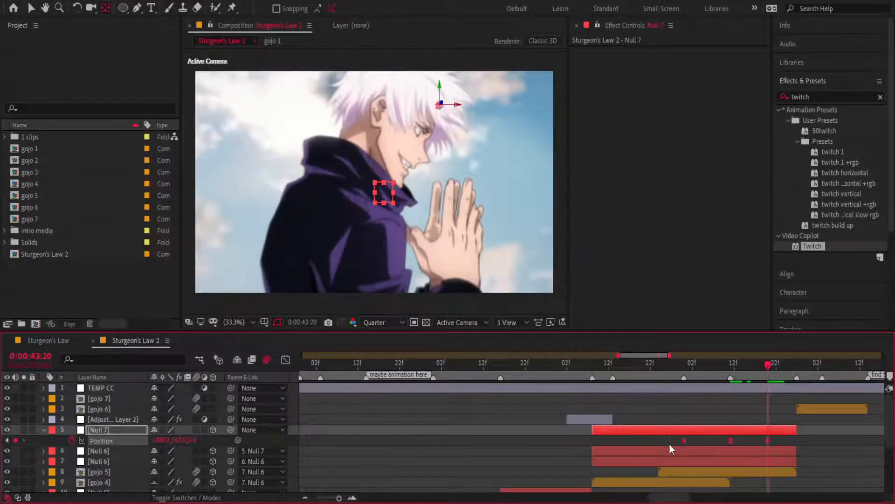
pyautogui.press('F9')
pyautogui.moveTo(776, 371); pyautogui.dragTo(727, 373)
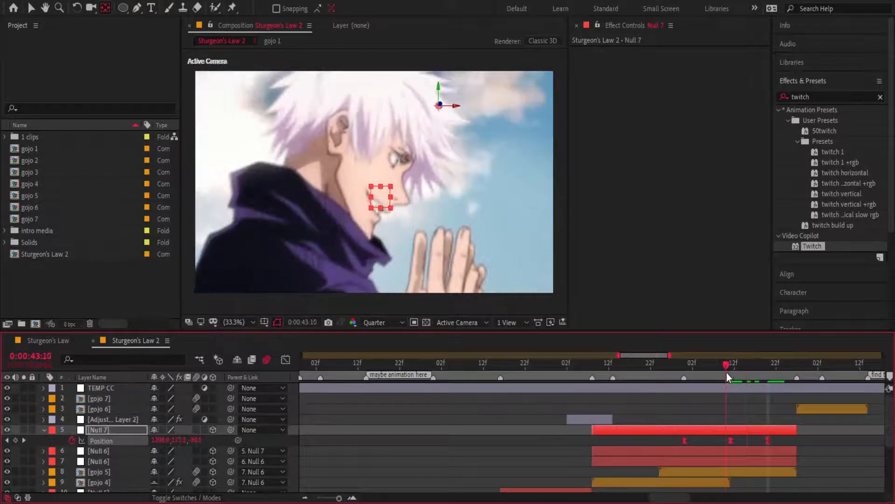
# - Try separating Null 7's Position into individual X, Y and Z dimensions
pyautogui.click(285, 360)
pyautogui.click(703, 337)
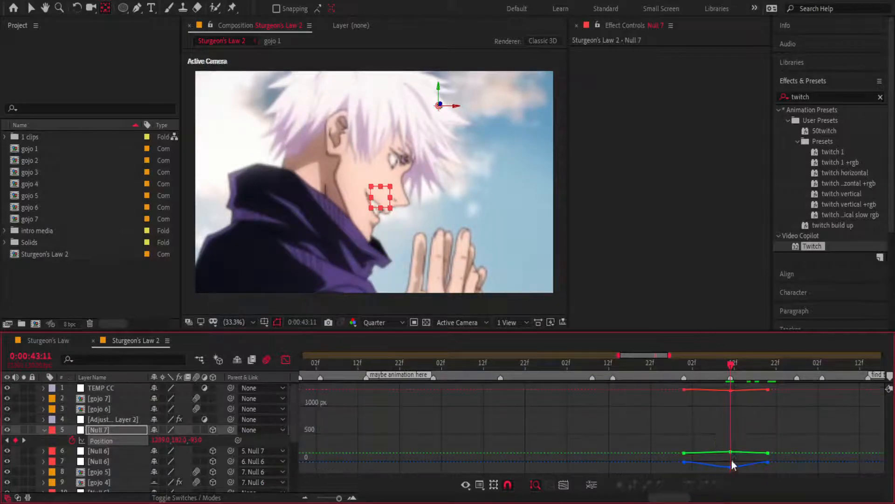
pyautogui.click(140, 431)
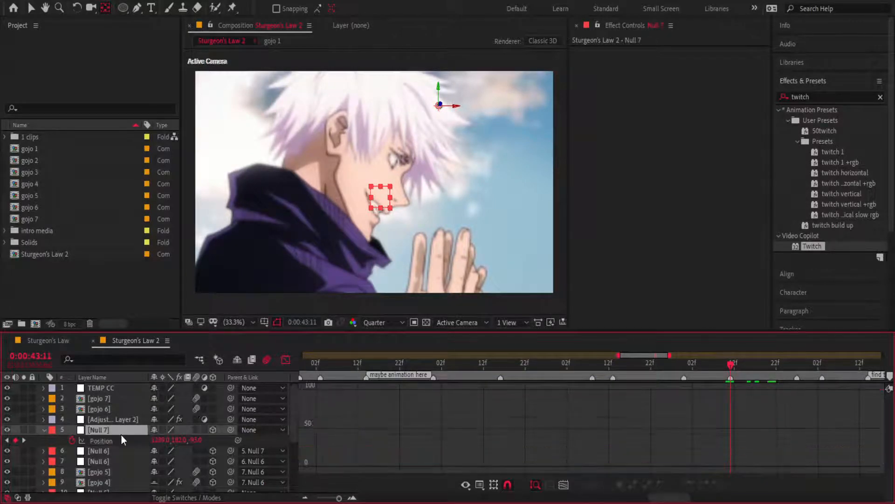
pyautogui.click(121, 439)
pyautogui.click(172, 317)
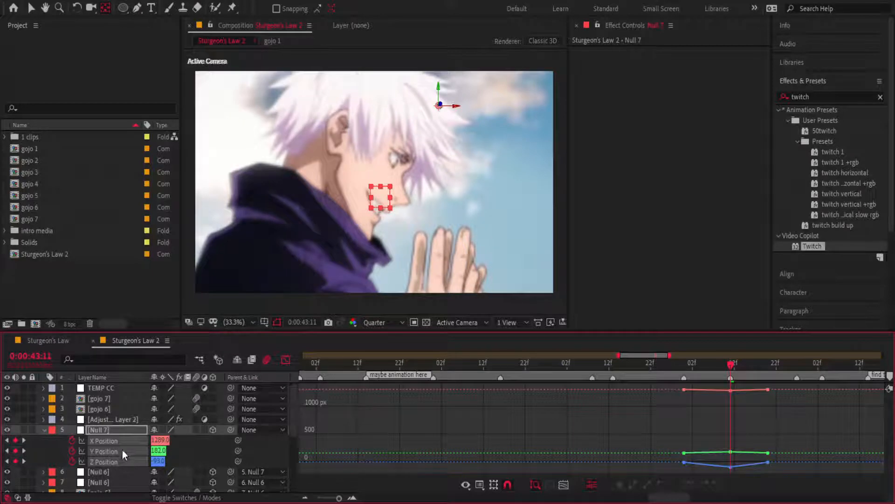
# - Try easy-easing the separated X, Y and Z Position keyframes at 0:00:43:11 and check the X Position's value and speed graphs
pyautogui.click(286, 360)
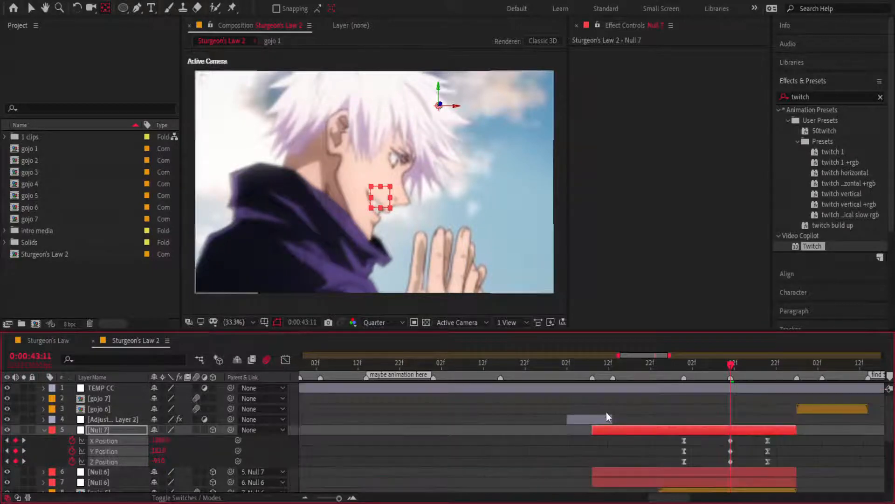
pyautogui.moveTo(716, 438); pyautogui.dragTo(740, 462)
pyautogui.press('F9')
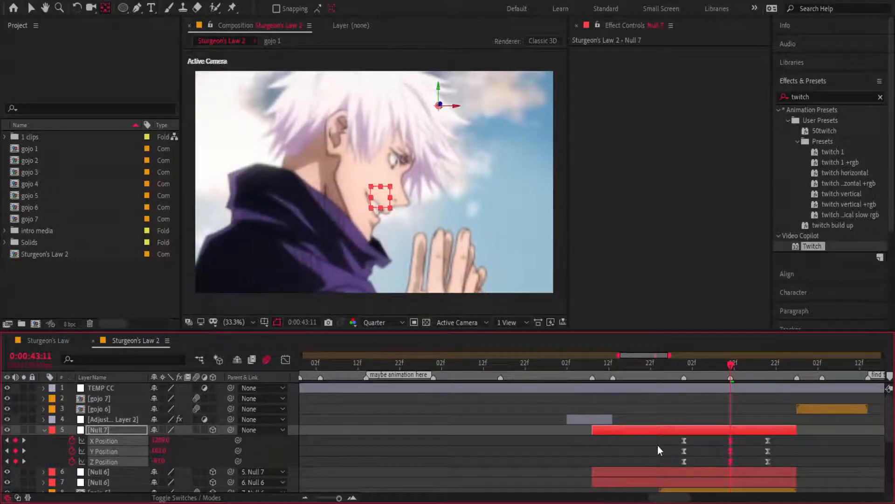
pyautogui.moveTo(671, 437); pyautogui.dragTo(780, 442)
pyautogui.hotkey('shift', 'F3')
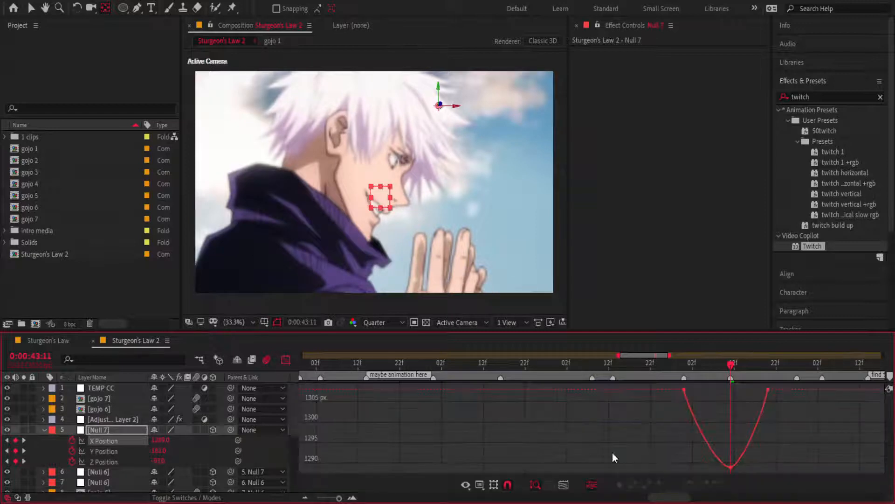
pyautogui.click(712, 351)
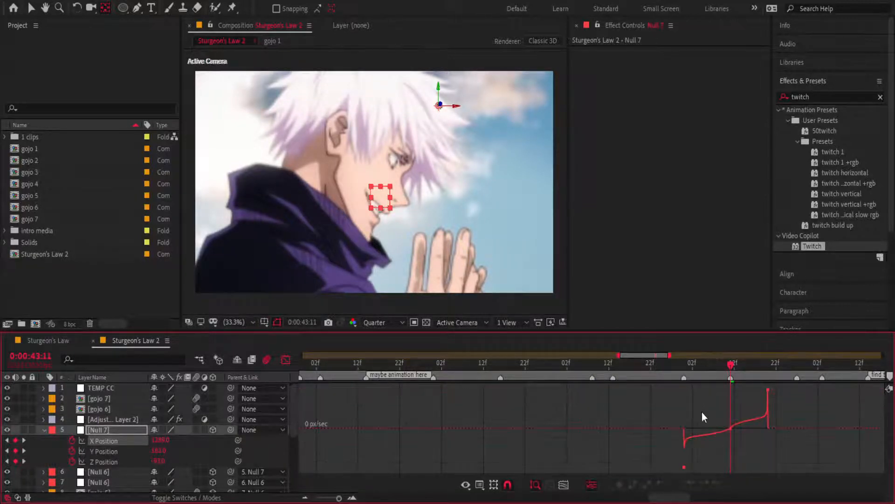
pyautogui.click(286, 361)
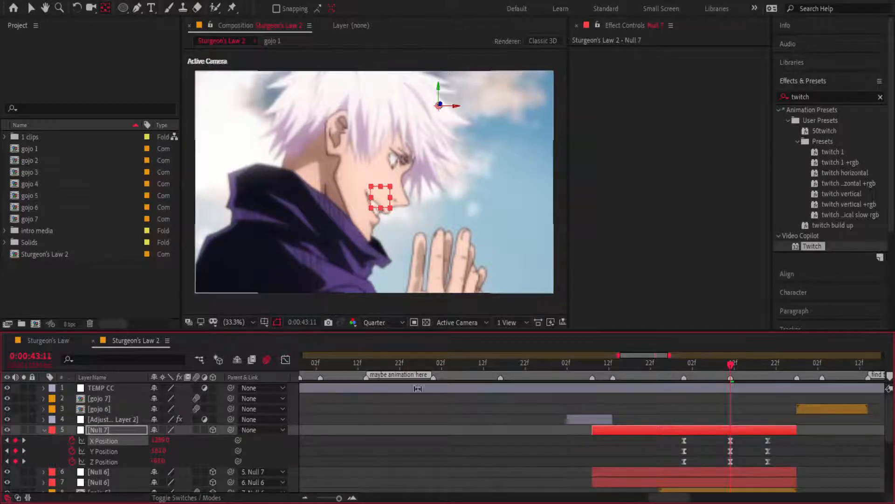
# - Reshape the first half of Null 7's Position speed graph so it builds slowly from 0:00:43:00 to a spike at 0:00:43:11
pyautogui.click(731, 441)
pyautogui.click(285, 360)
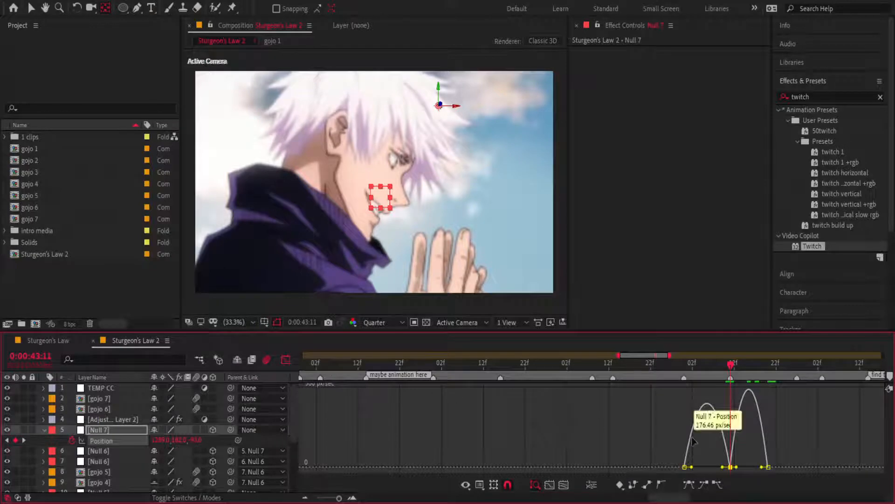
pyautogui.click(351, 498)
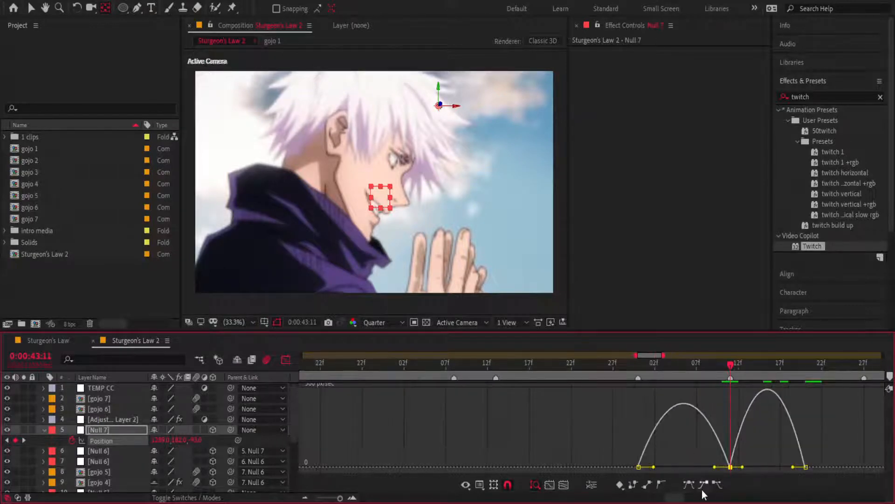
pyautogui.moveTo(715, 468)
pyautogui.mouseDown()
pyautogui.moveTo(736, 471)
pyautogui.moveTo(727, 471)
pyautogui.mouseUp()
pyautogui.press('space')
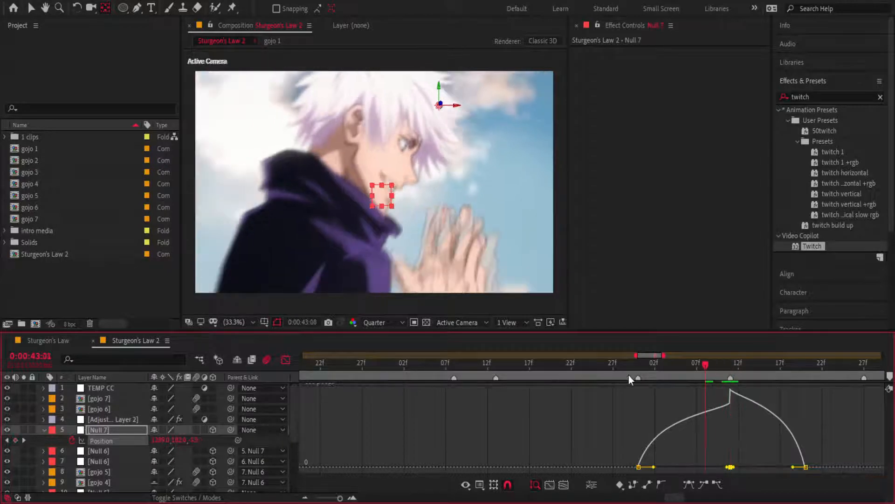
pyautogui.moveTo(656, 467); pyautogui.dragTo(693, 468)
# - Reshape the second half of Null 7's Position speed graph to drop sharply after 0:00:43:11 and taper off, and preview the movement
pyautogui.click(804, 466)
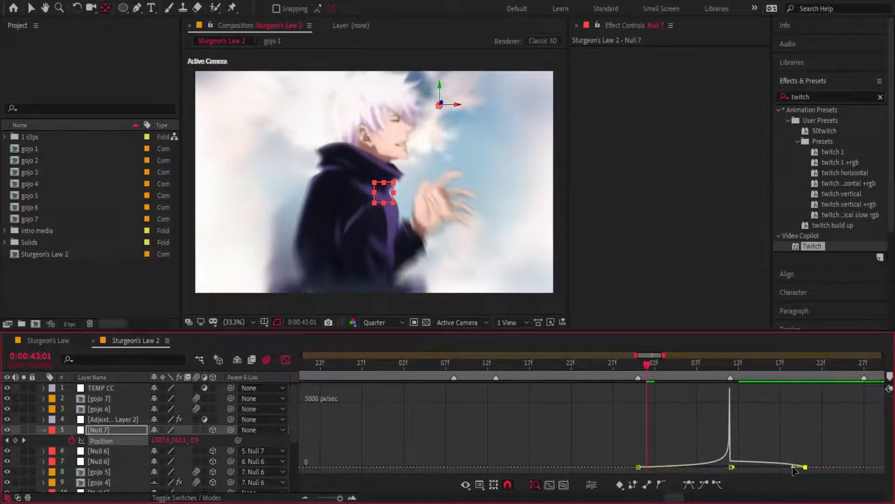
pyautogui.moveTo(791, 470); pyautogui.dragTo(736, 469)
pyautogui.press('space')
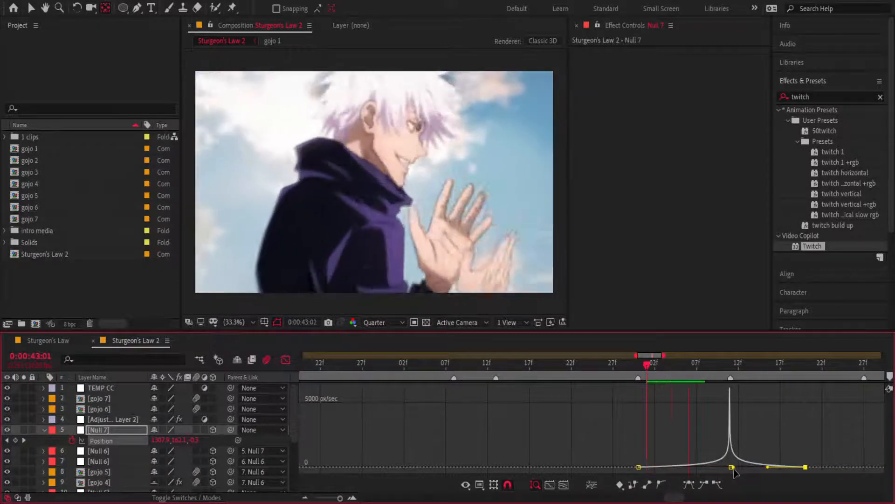
pyautogui.press('space')
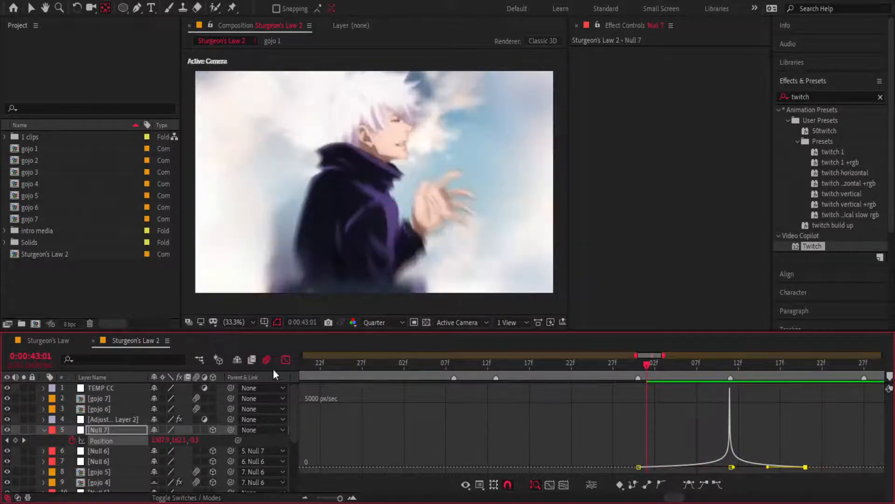
pyautogui.moveTo(767, 467); pyautogui.dragTo(774, 466)
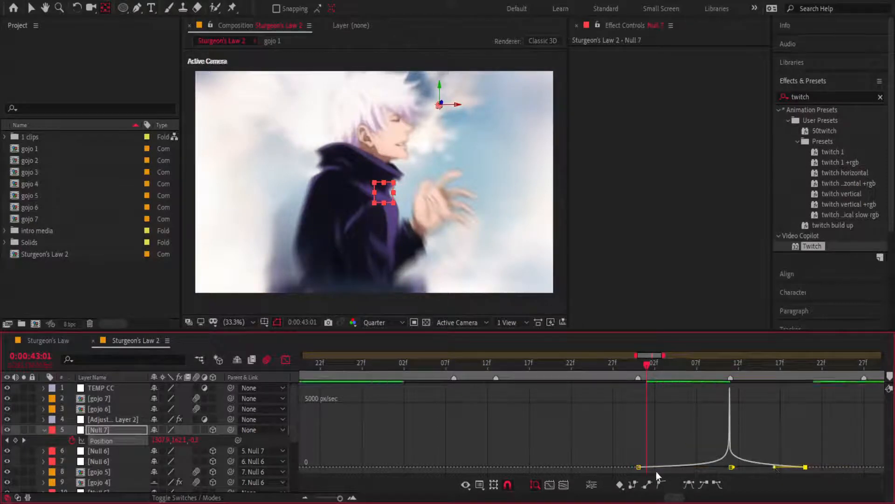
# - Soften Null 7's Position speed graph so the speed rises and falls more gradually around the middle keyframe
pyautogui.click(638, 467)
pyautogui.moveTo(685, 466); pyautogui.dragTo(679, 467)
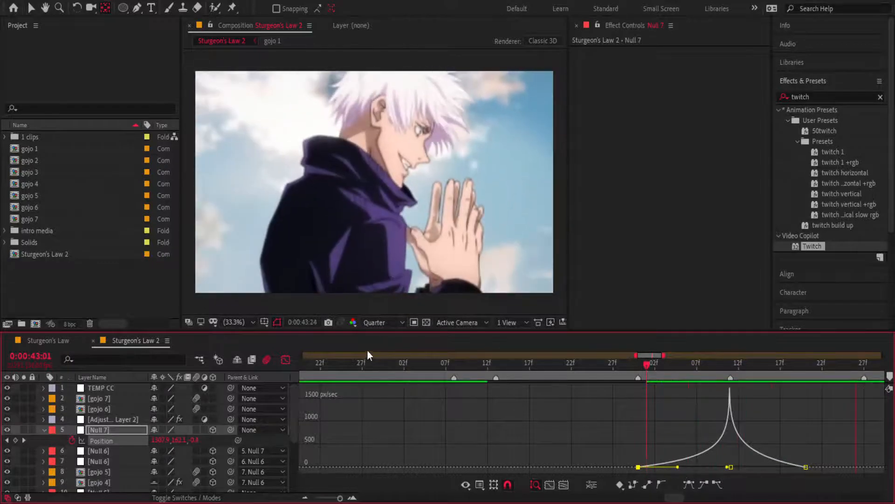
pyautogui.hotkey('shift', 'F3')
# - Strengthen Null 7's zoom by setting its Z Position to about -183 at the 0:00:43:11 keyframe
pyautogui.click(726, 368)
pyautogui.moveTo(726, 367); pyautogui.dragTo(727, 368)
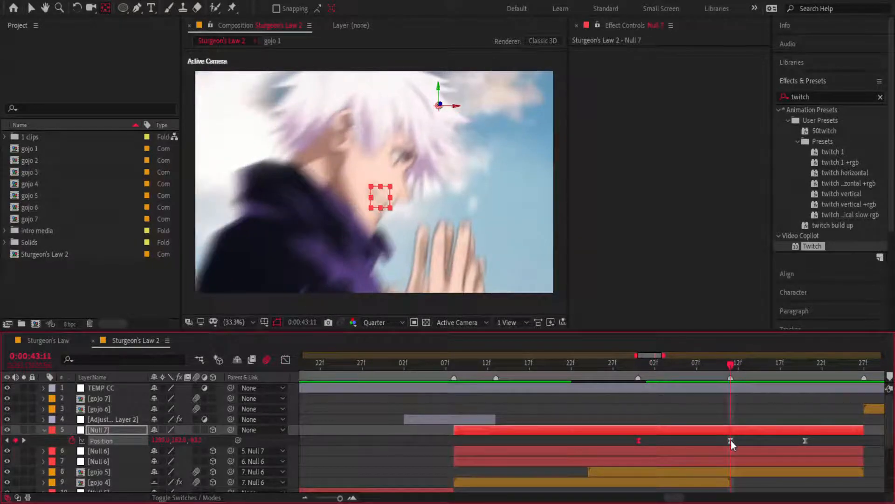
pyautogui.click(730, 440)
pyautogui.moveTo(193, 442); pyautogui.dragTo(349, 401)
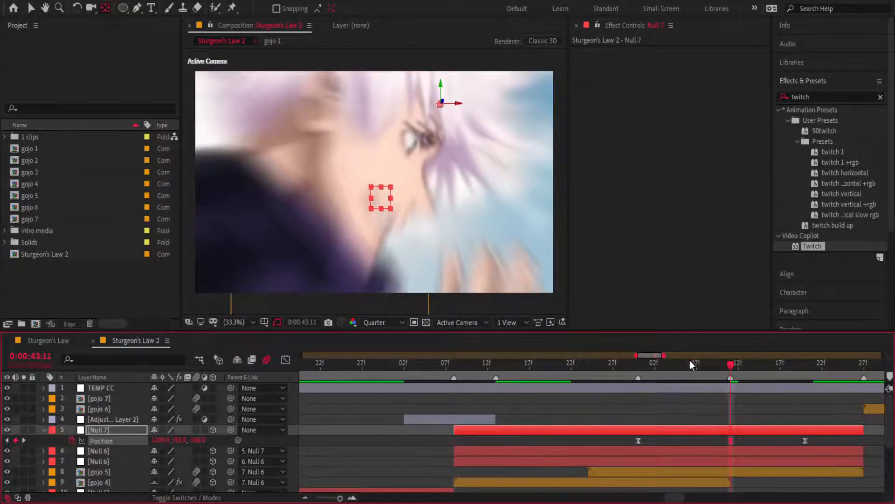
# - Preview Null 7's zoom together with the surrounding clips, starting playback from several earlier points
pyautogui.moveTo(720, 365); pyautogui.dragTo(622, 370)
pyautogui.press('space')
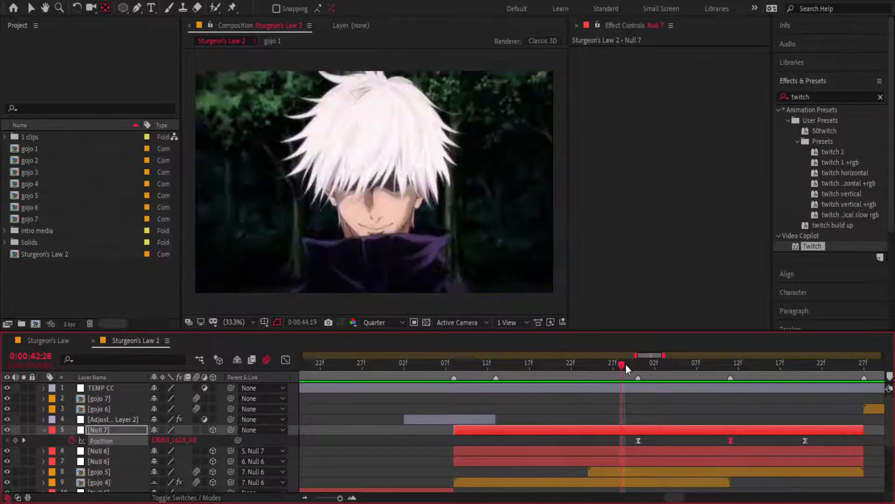
pyautogui.moveTo(626, 365); pyautogui.dragTo(505, 366)
pyautogui.press('space')
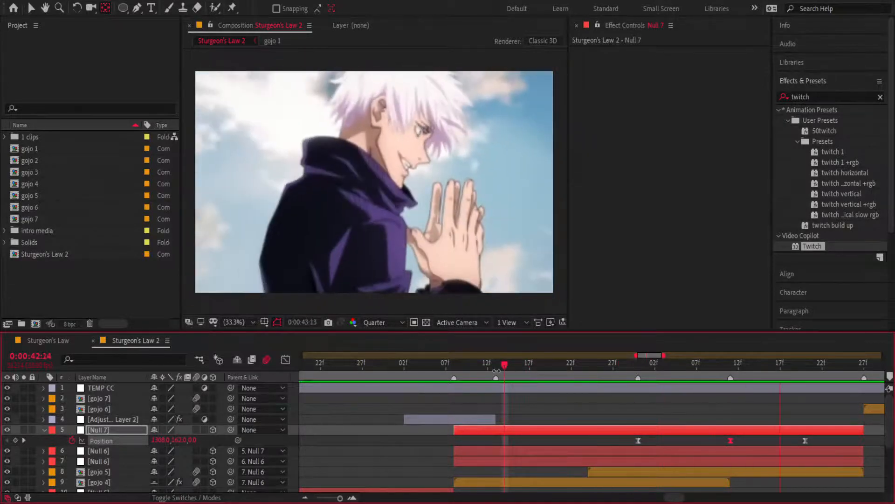
pyautogui.moveTo(340, 497); pyautogui.dragTo(329, 497)
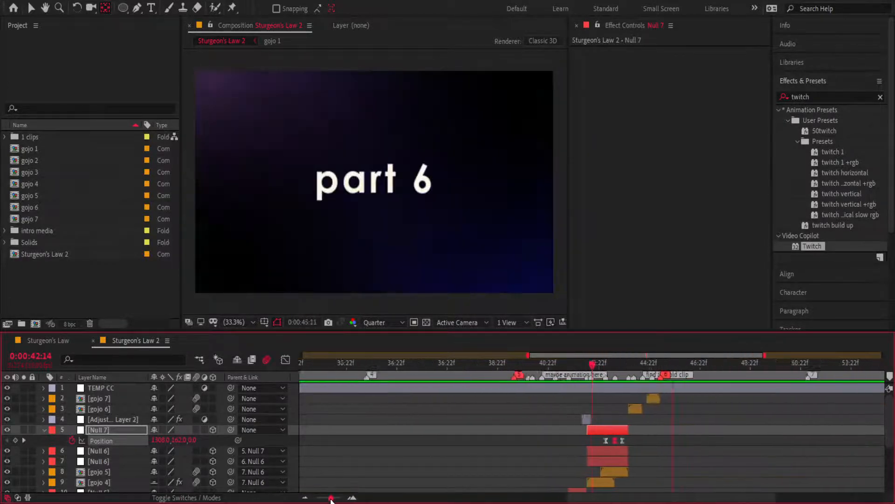
pyautogui.moveTo(591, 366); pyautogui.dragTo(552, 366)
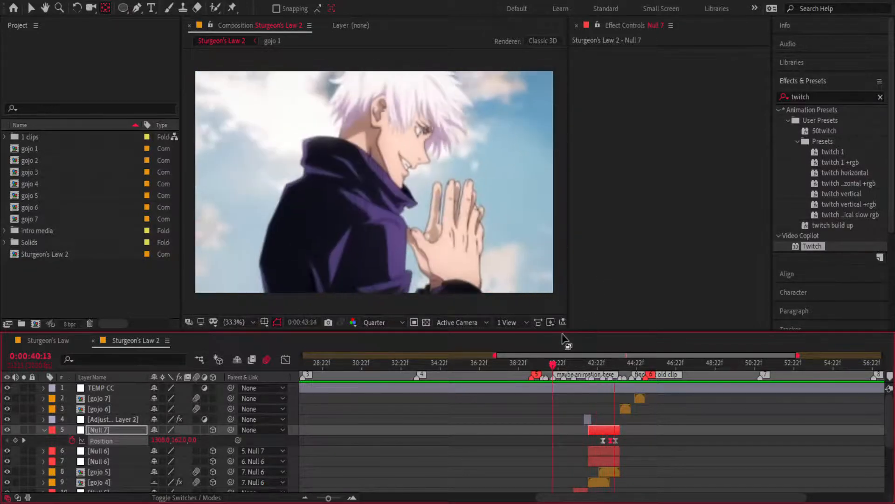
pyautogui.click(605, 369)
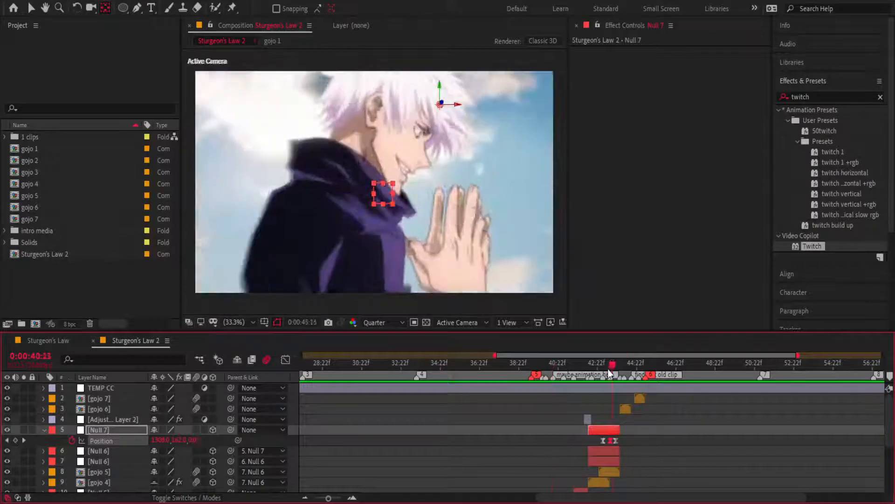
pyautogui.moveTo(603, 369)
pyautogui.mouseDown()
pyautogui.moveTo(590, 363)
pyautogui.moveTo(623, 370)
pyautogui.moveTo(596, 370)
pyautogui.mouseUp()
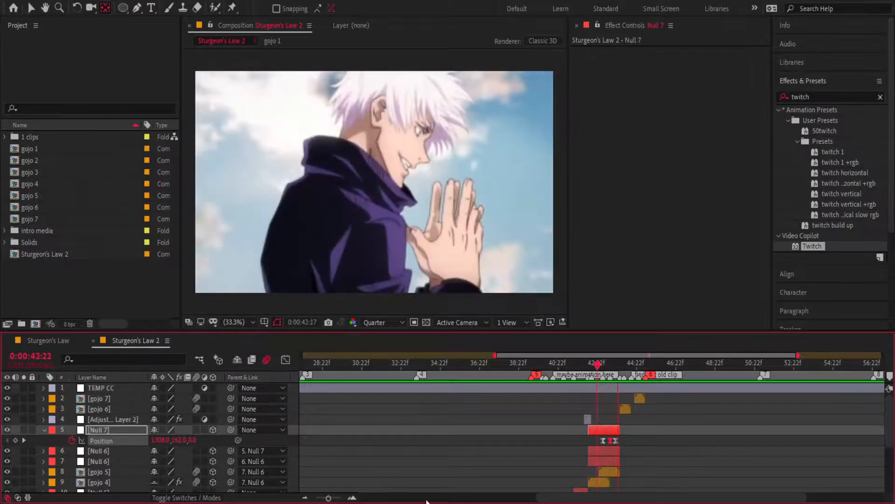
pyautogui.press('space')
# - Apply CC RepeTile to the gojo 5 layer and set its Tiling to Unfold
pyautogui.click(351, 498)
pyautogui.click(629, 470)
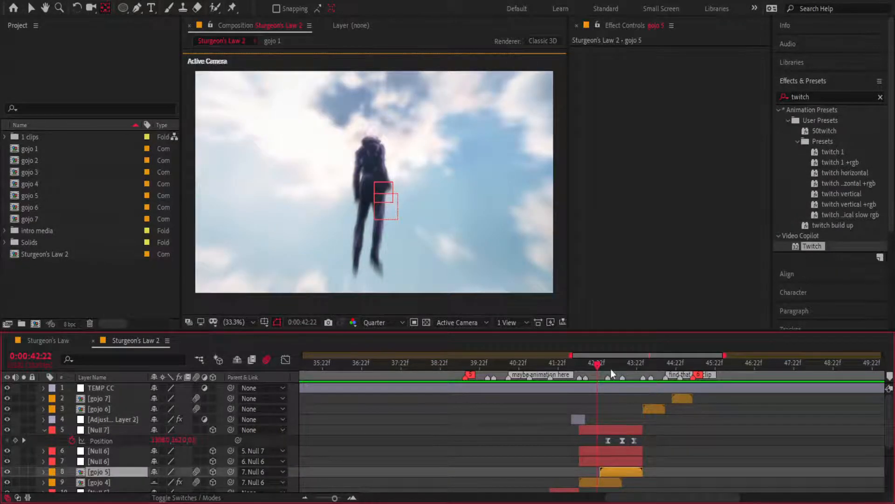
pyautogui.press('v')
pyautogui.moveTo(610, 368)
pyautogui.mouseDown()
pyautogui.moveTo(622, 367)
pyautogui.moveTo(613, 371)
pyautogui.mouseUp()
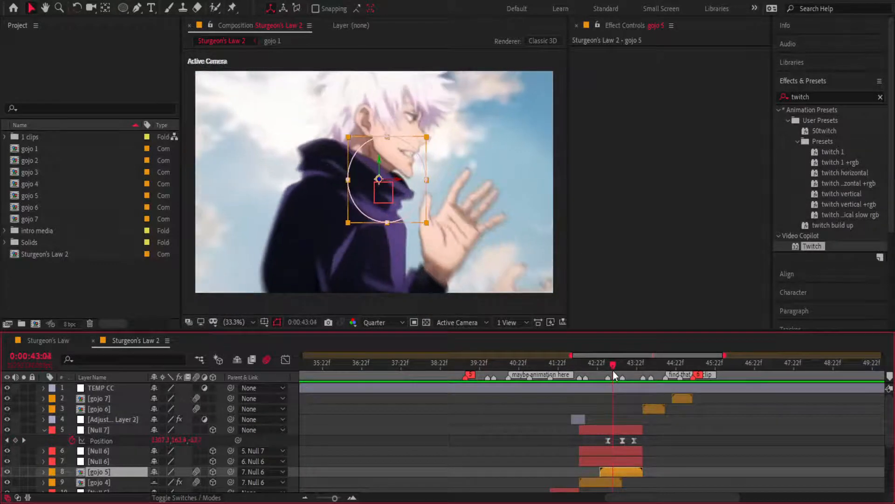
pyautogui.click(823, 96)
pyautogui.write('repe')
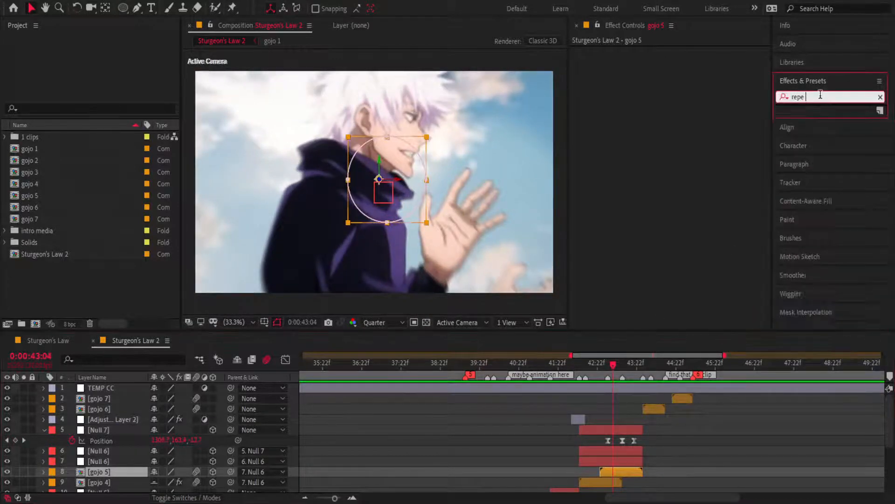
pyautogui.write('tile')
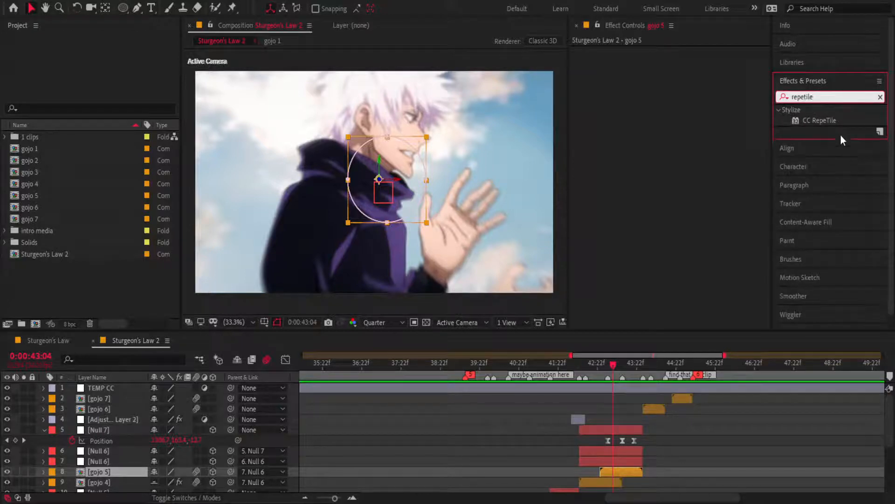
pyautogui.doubleClick(833, 120)
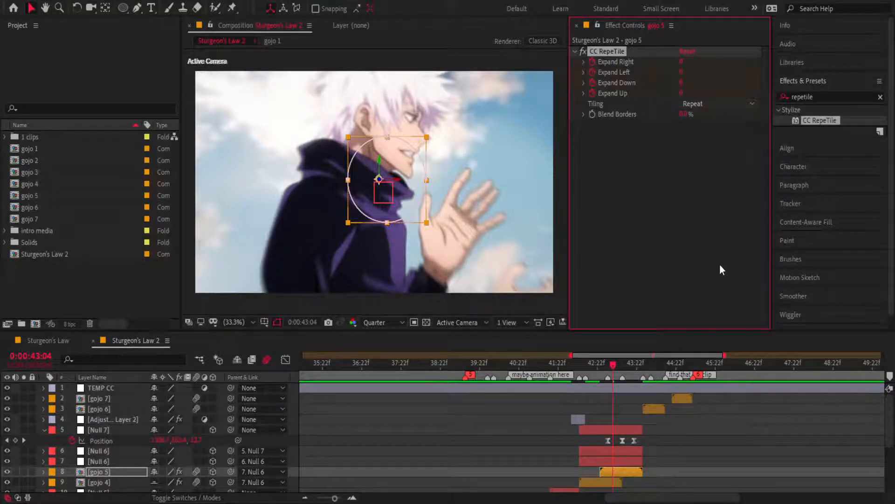
pyautogui.click(721, 159)
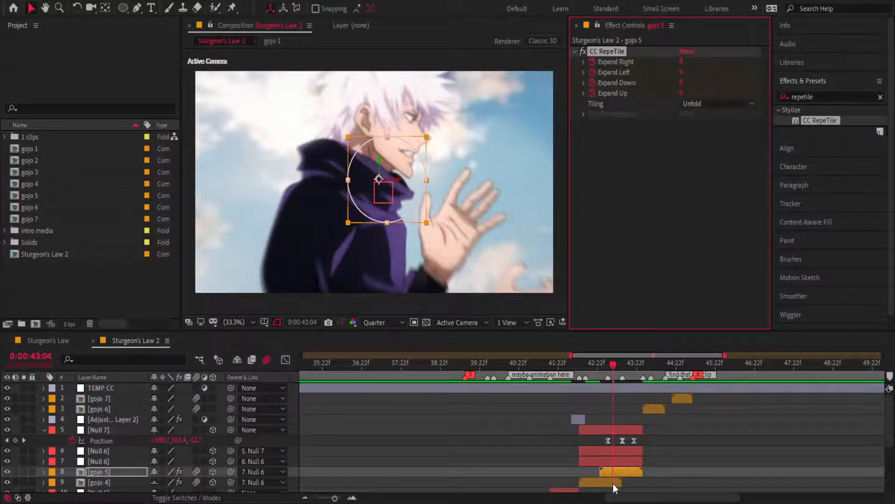
# - Set CC RepeTile's Expand Right, Left, Down and Up to 2000 on gojo 5, and preview the zoom
pyautogui.press('pagedown')
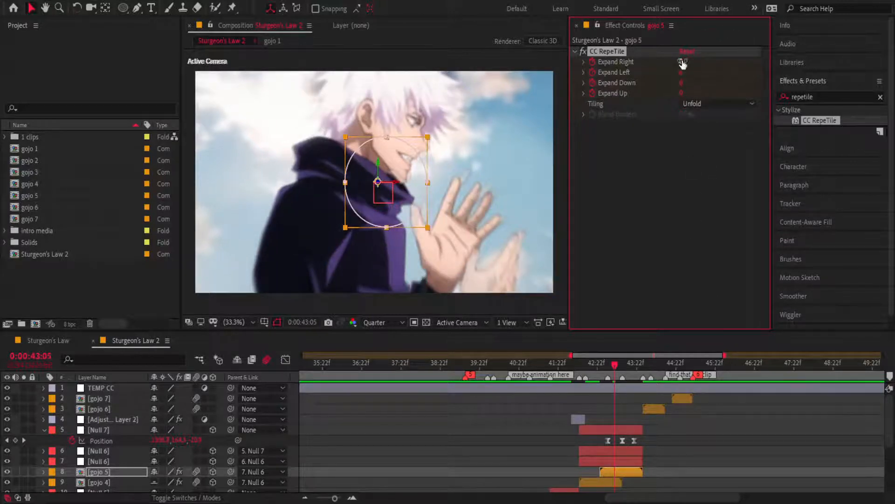
pyautogui.click(684, 62)
pyautogui.click(684, 73)
pyautogui.write('2000')
pyautogui.click(682, 83)
pyautogui.write('2000')
pyautogui.click(682, 94)
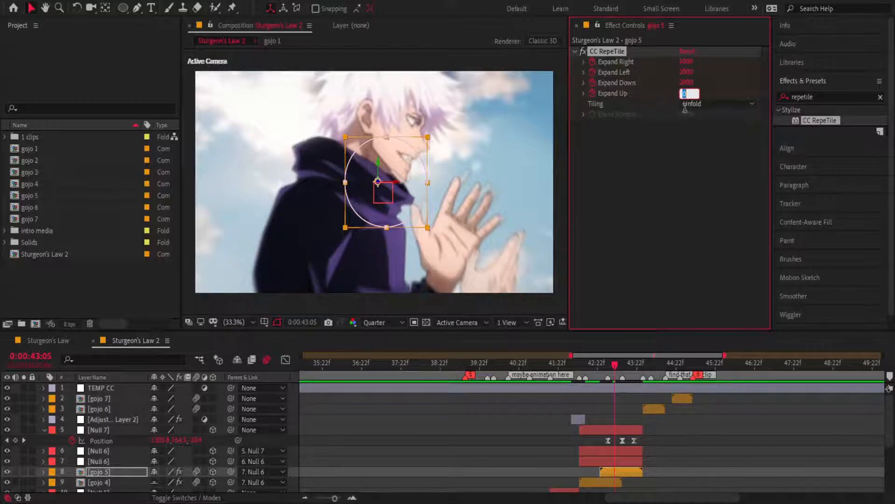
pyautogui.click(731, 400)
pyautogui.press('space')
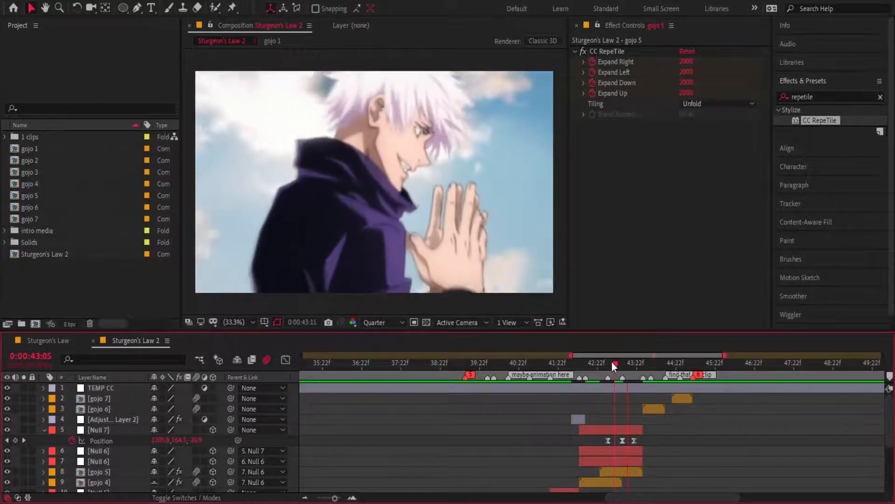
pyautogui.moveTo(613, 362); pyautogui.dragTo(623, 362)
pyautogui.moveTo(630, 370); pyautogui.dragTo(637, 366)
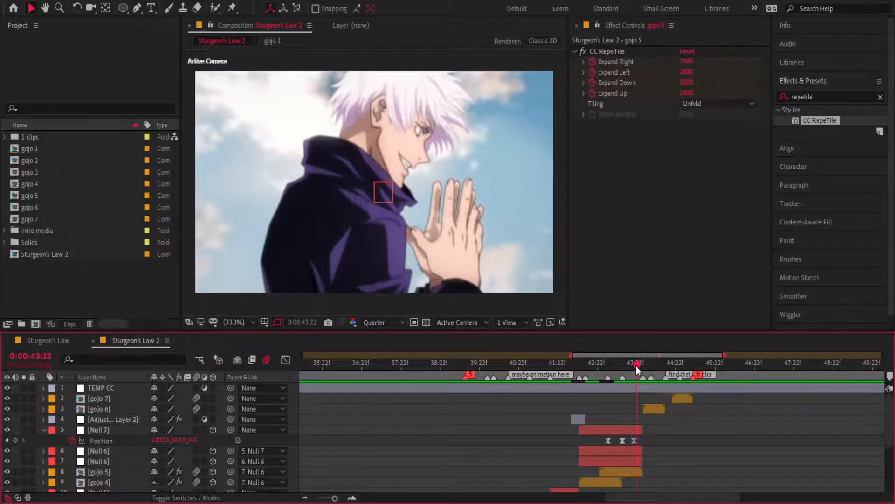
# - Add a new null directly above Null 7 and trim it to span 0:00:43:11 to 0:00:43:27
pyautogui.scroll(3, 460, 447)
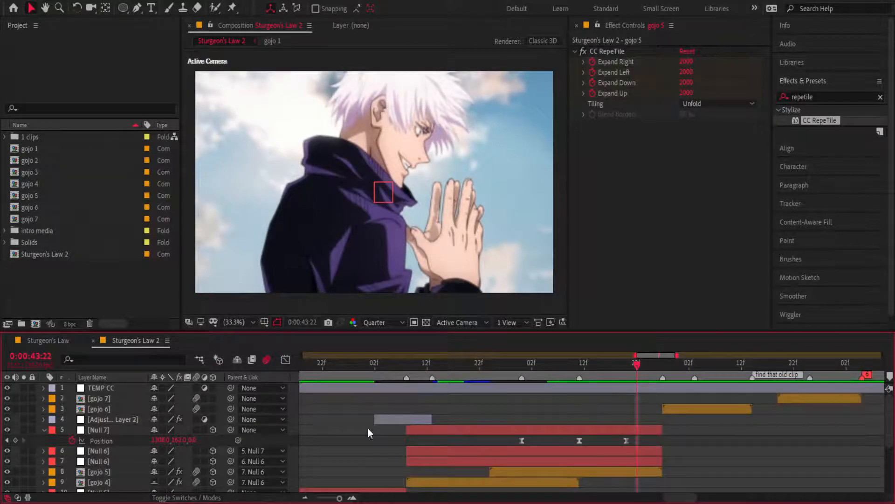
pyautogui.click(299, 428)
pyautogui.click(318, 288)
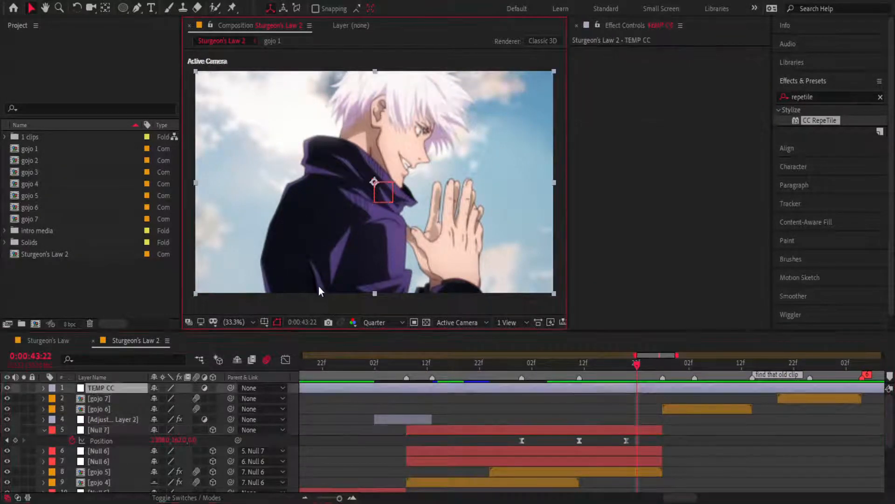
pyautogui.click(410, 430)
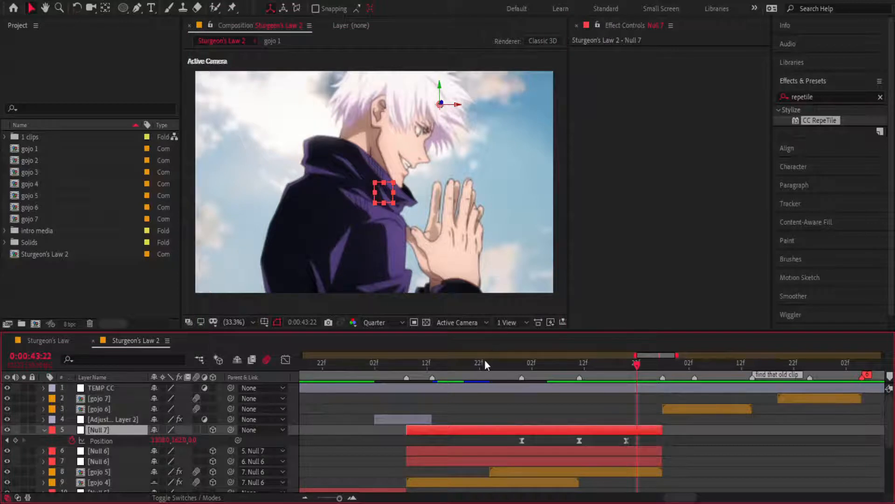
pyautogui.hotkey('ctrl', 'alt', 'shift', 'y')
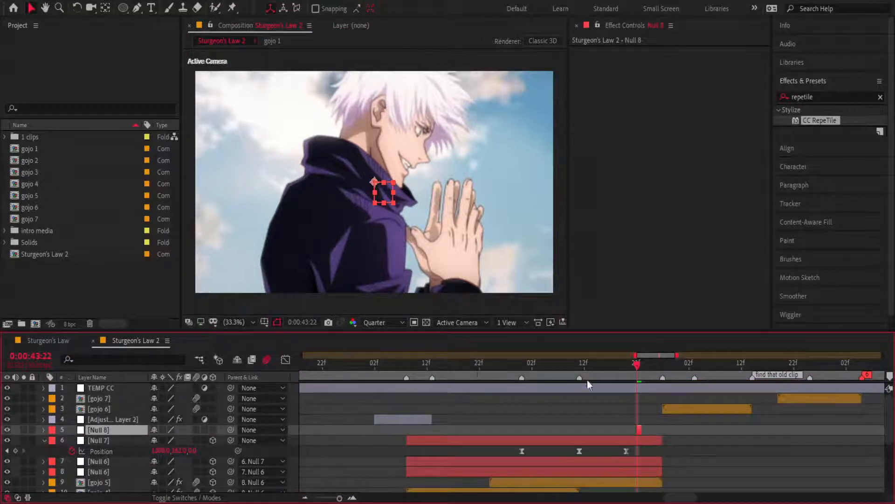
pyautogui.moveTo(643, 428); pyautogui.dragTo(663, 428)
pyautogui.click(663, 365)
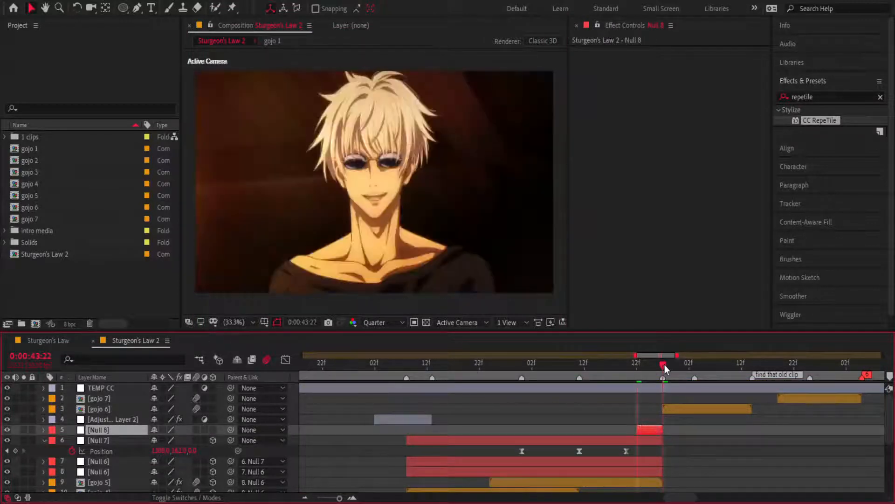
pyautogui.moveTo(650, 366); pyautogui.dragTo(559, 365)
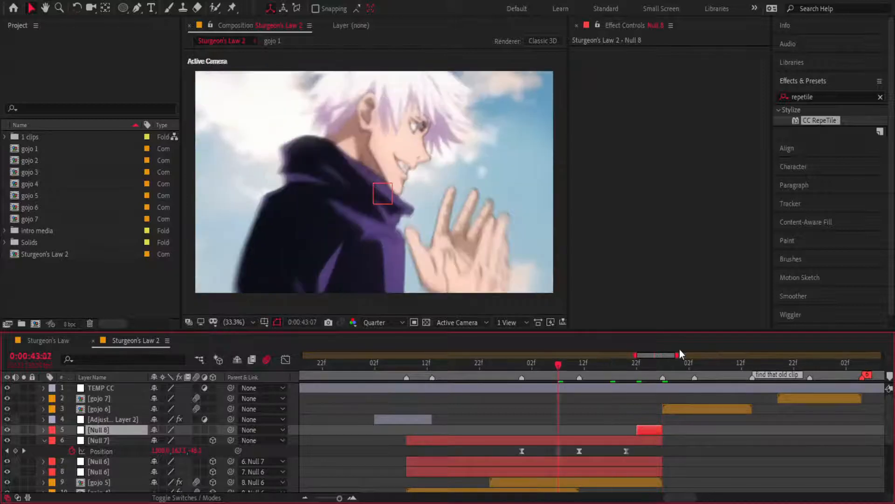
pyautogui.moveTo(637, 430); pyautogui.dragTo(583, 429)
# - Start a Scale animation on Null 8 with a 100% keyframe at 0:00:43:11
pyautogui.click(578, 368)
pyautogui.press('s')
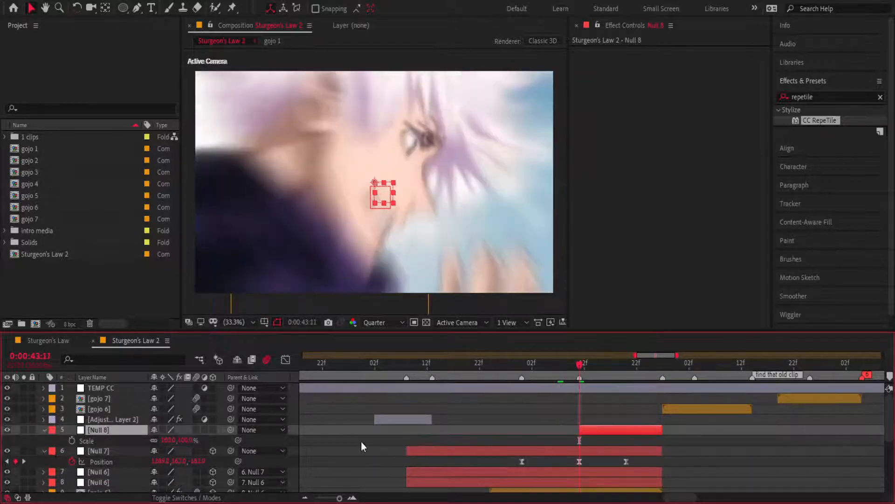
pyautogui.click(72, 441)
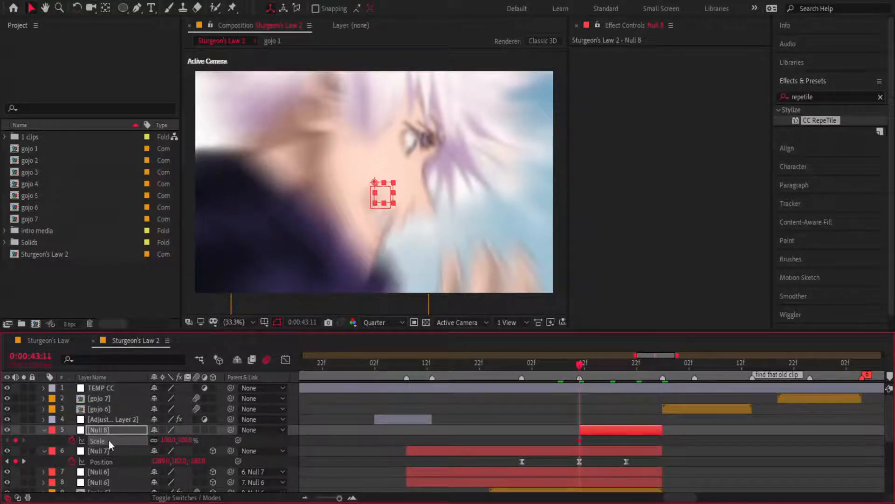
# - Examine Null 7's Position speed graph around the 0:00:43:11 keyframe
pyautogui.click(580, 465)
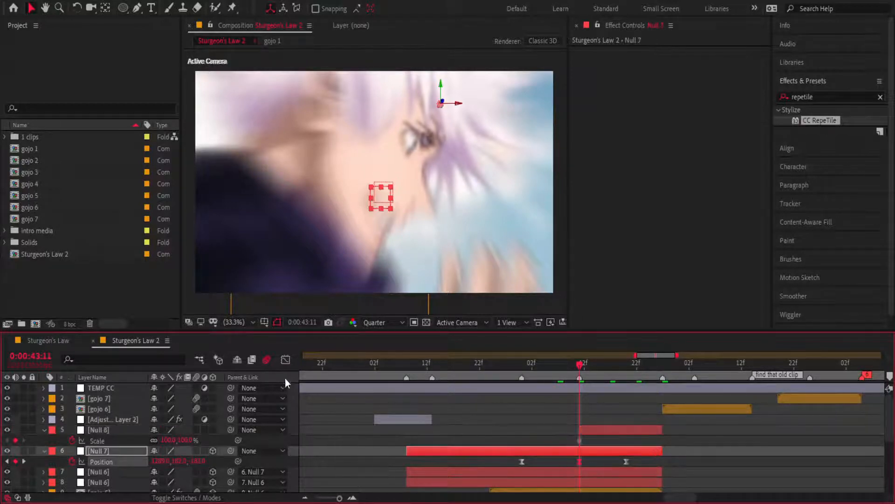
pyautogui.click(285, 360)
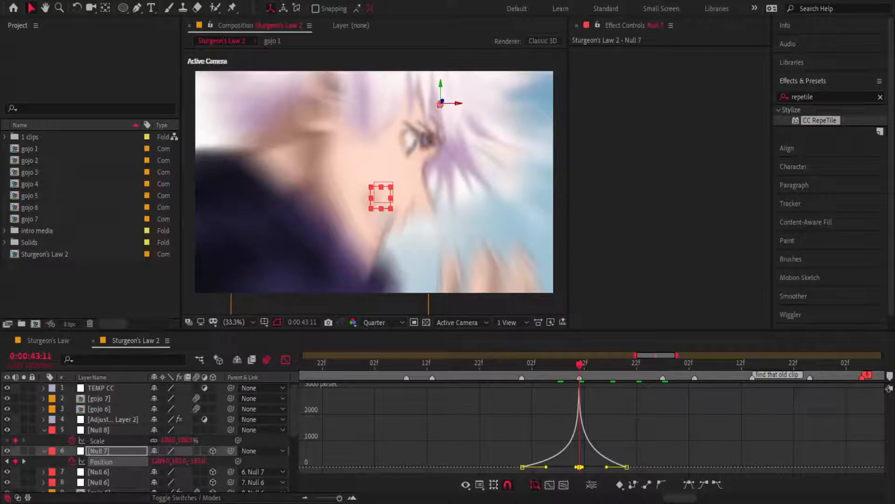
pyautogui.moveTo(468, 404); pyautogui.dragTo(487, 406)
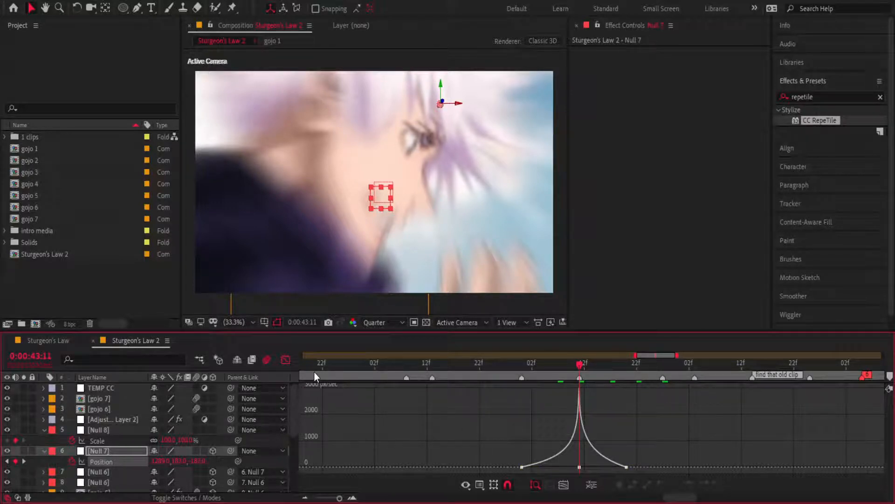
pyautogui.click(285, 362)
# - Try scaling down Null 8 at 0:00:43:25, undo it, and parent Null 7 to Null 8
pyautogui.click(584, 430)
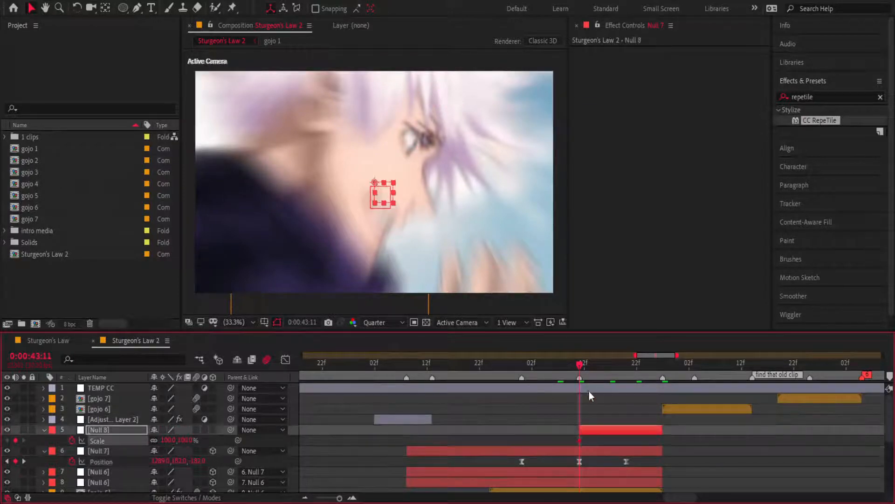
pyautogui.moveTo(587, 365); pyautogui.dragTo(654, 377)
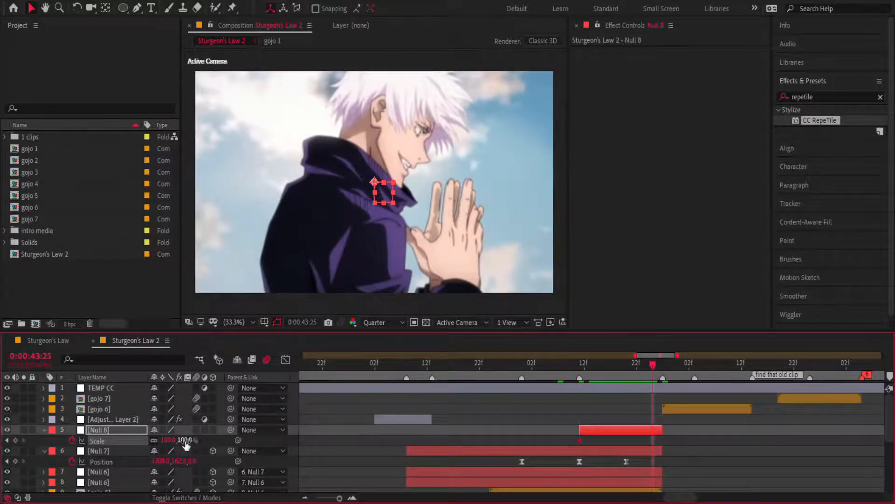
pyautogui.moveTo(186, 441); pyautogui.dragTo(170, 443)
pyautogui.hotkey('ctrl', 'z')
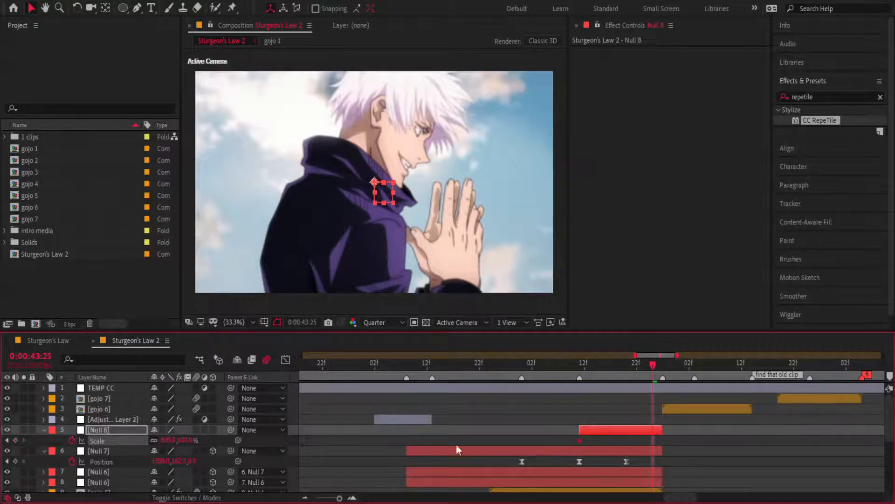
pyautogui.moveTo(231, 451); pyautogui.dragTo(118, 433)
# - Reduce Null 8's Scale to 10% near the end of the layer
pyautogui.moveTo(187, 442); pyautogui.dragTo(140, 443)
pyautogui.click(187, 442)
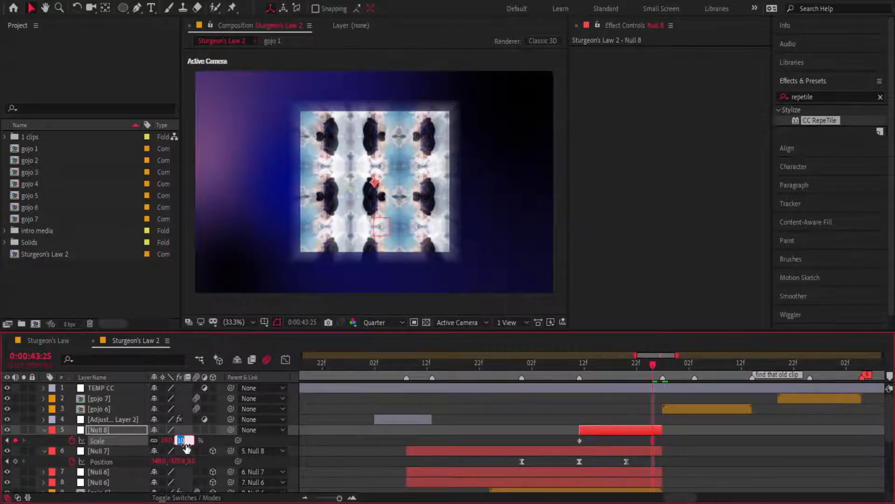
pyautogui.write('10')
pyautogui.press('Return')
# - Place Null 8's 10% Scale keyframe at 0:00:43:27, easy-ease both Scale keyframes, and open their graph
pyautogui.moveTo(653, 441); pyautogui.dragTo(571, 443)
pyautogui.press('F9')
pyautogui.click(287, 360)
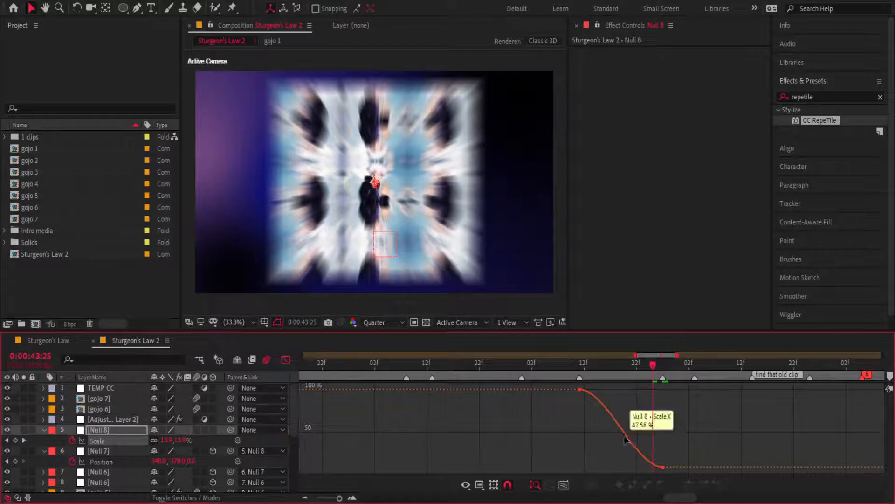
# - Reshape Null 8's Scale curve so it eases out slowly from 100% and drops steeply into the 10% keyframe
pyautogui.click(627, 435)
pyautogui.click(662, 365)
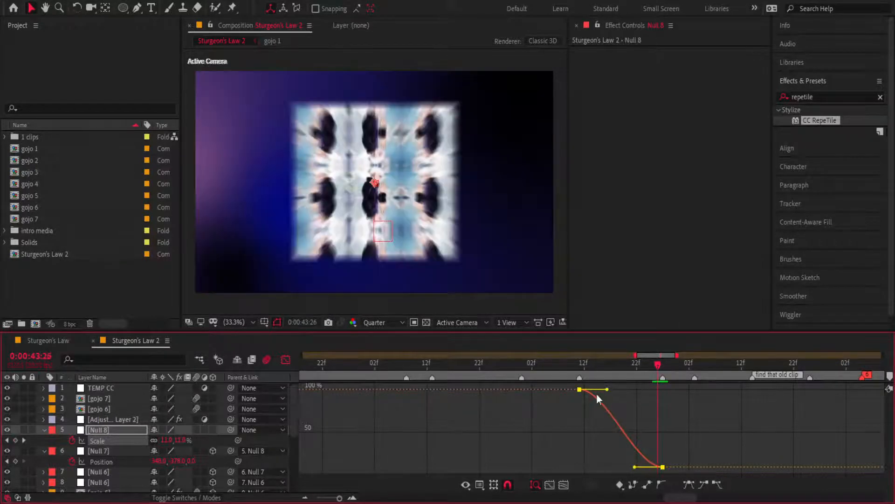
pyautogui.moveTo(607, 389); pyautogui.dragTo(659, 389)
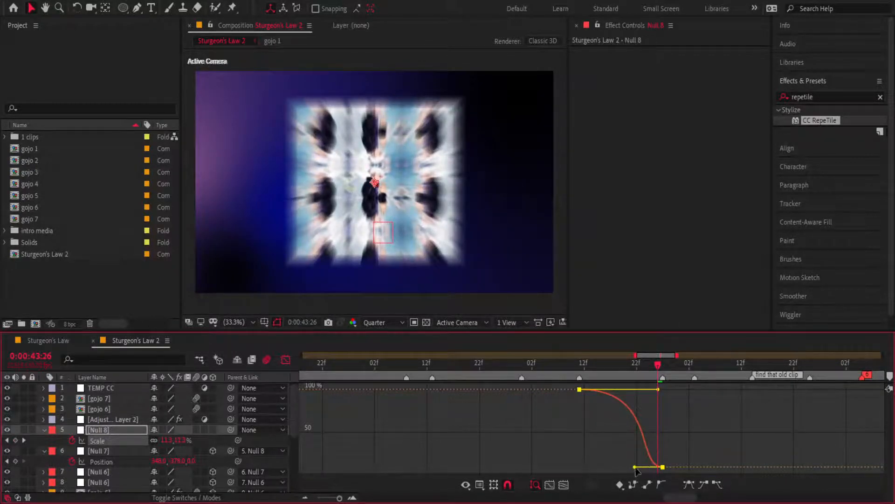
pyautogui.moveTo(635, 467); pyautogui.dragTo(659, 428)
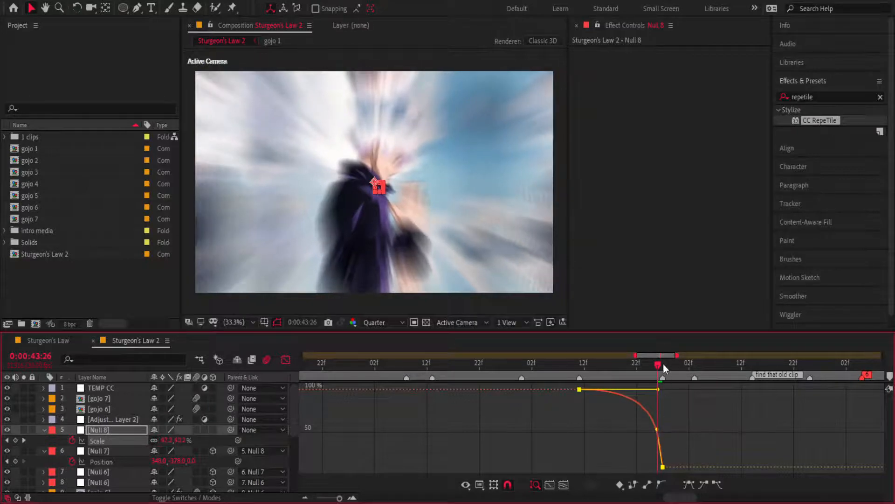
# - Play back the edit from 0:00:42:08 and 0:00:33:16 to examine the Null 8 zoom-out against the earlier parts
pyautogui.moveTo(663, 364); pyautogui.dragTo(538, 363)
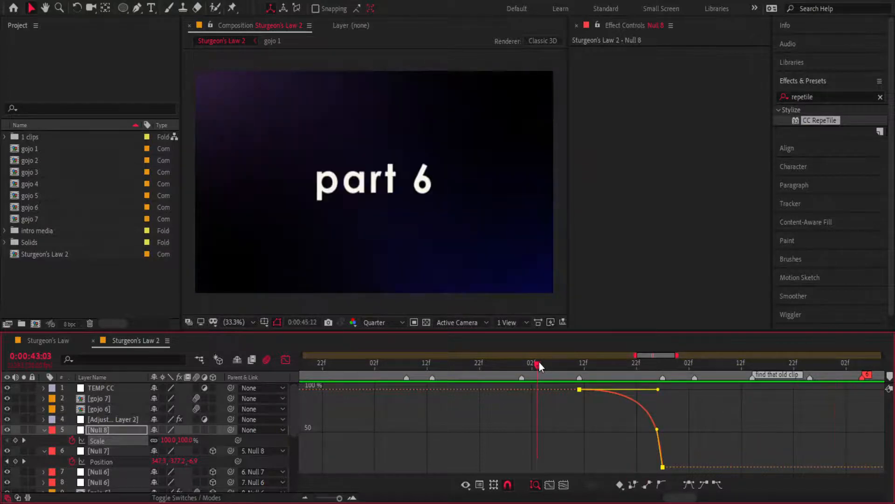
pyautogui.moveTo(539, 362); pyautogui.dragTo(400, 365)
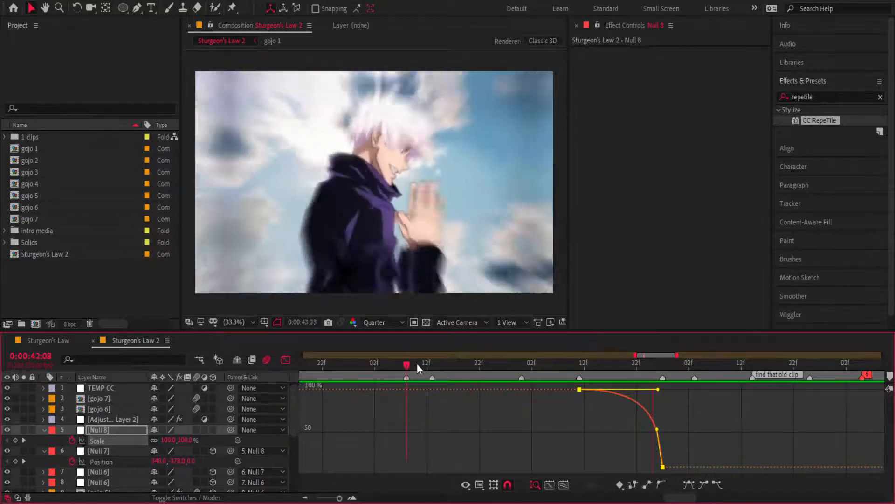
pyautogui.click(285, 359)
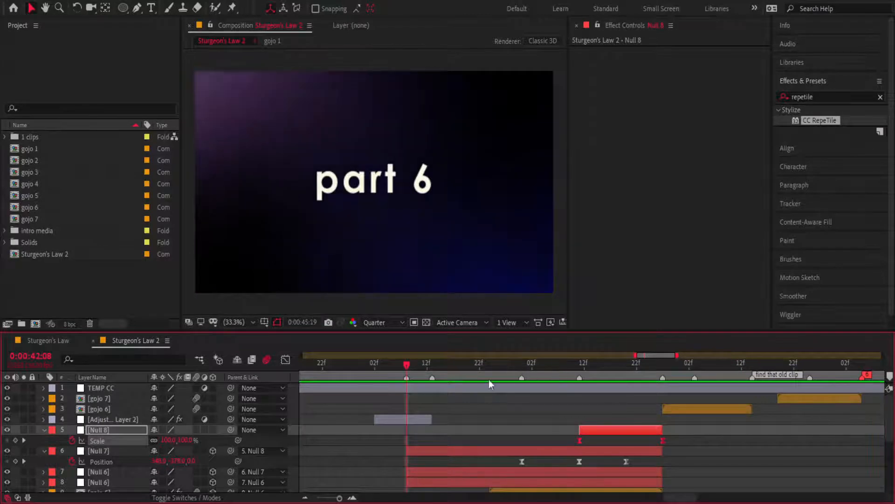
pyautogui.click(339, 498)
pyautogui.moveTo(339, 499); pyautogui.dragTo(328, 498)
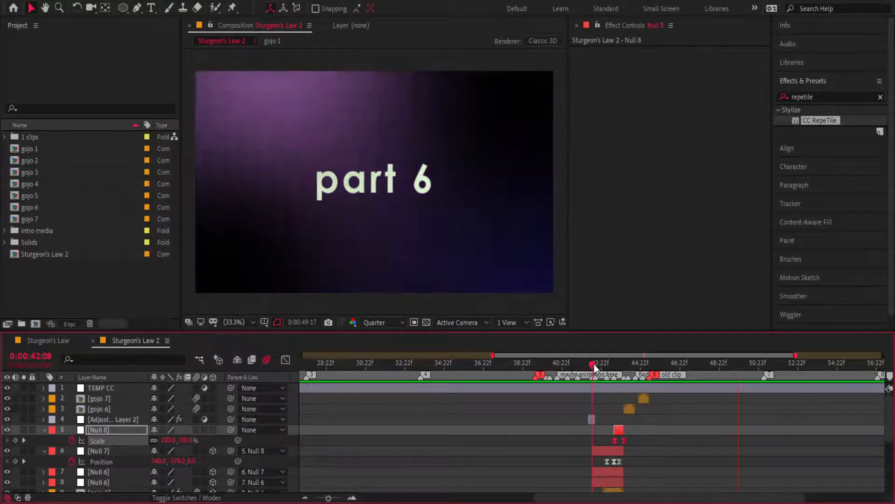
pyautogui.moveTo(595, 363); pyautogui.dragTo(421, 379)
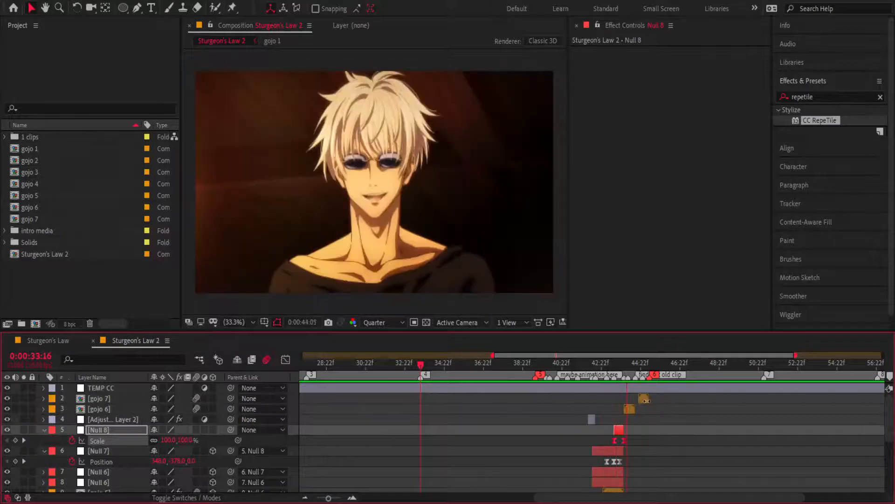
pyautogui.click(620, 365)
pyautogui.press('space')
pyautogui.click(352, 497)
pyautogui.click(352, 498)
pyautogui.press('space')
pyautogui.press('space')
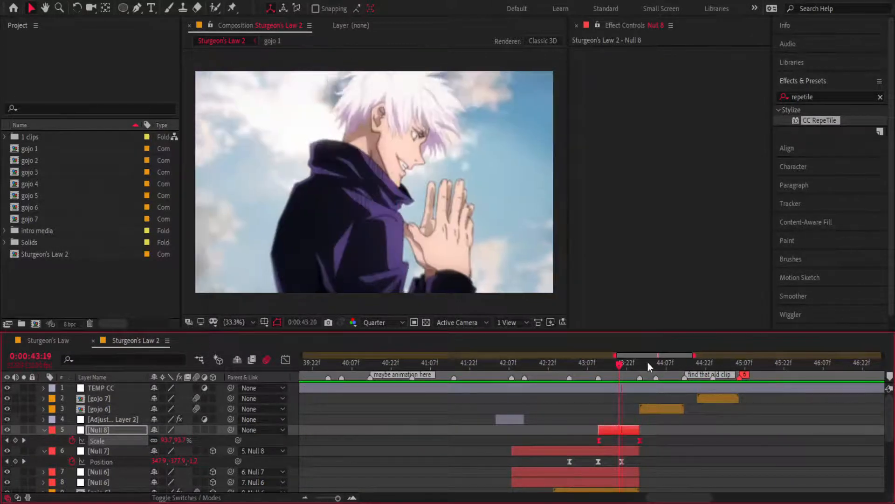
# - Add two stacked nulls over gojo 6 from 0:00:43:27, trimmed to the clip, and parent gojo 6 to the lower and that to the upper
pyautogui.moveTo(621, 365); pyautogui.dragTo(642, 366)
pyautogui.click(652, 408)
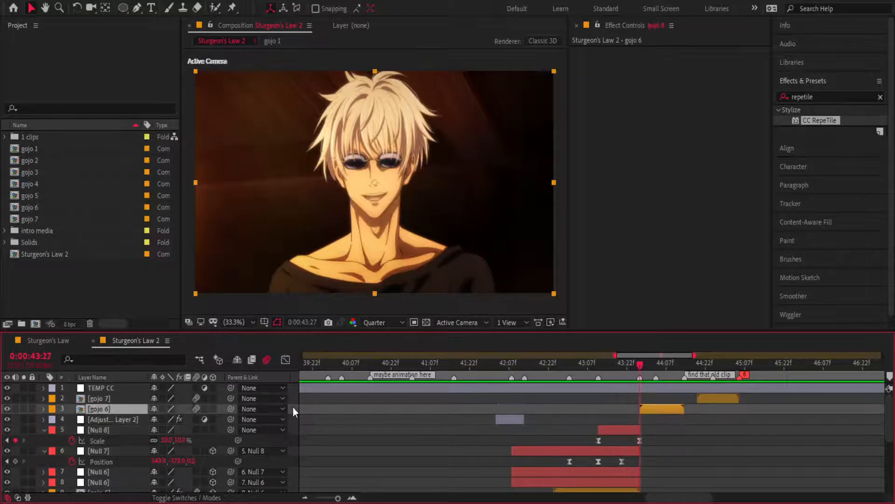
pyautogui.hotkey('ctrl', 'alt', 'shift', 'y')
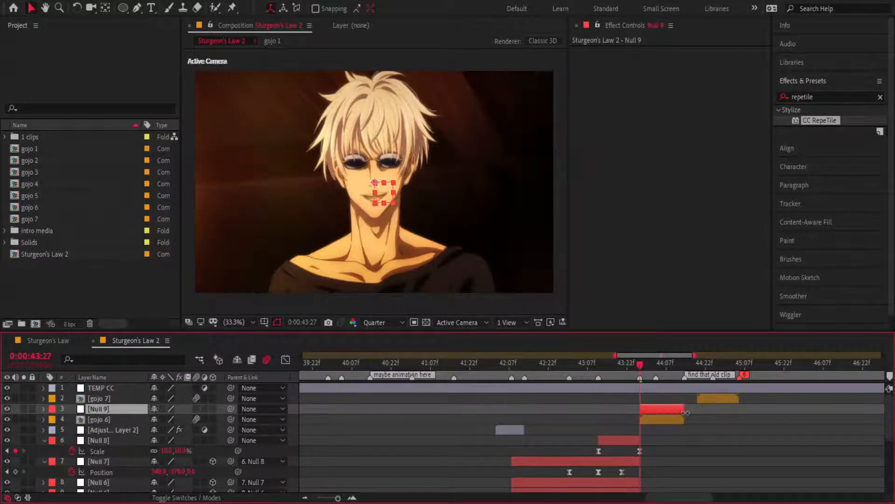
pyautogui.hotkey('ctrl', 'd')
pyautogui.click(664, 428)
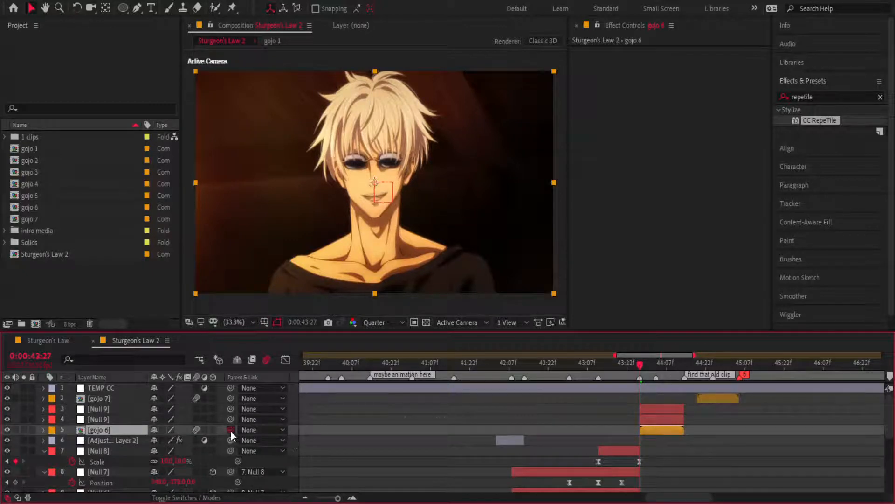
pyautogui.moveTo(230, 430); pyautogui.dragTo(125, 408)
pyautogui.click(123, 407)
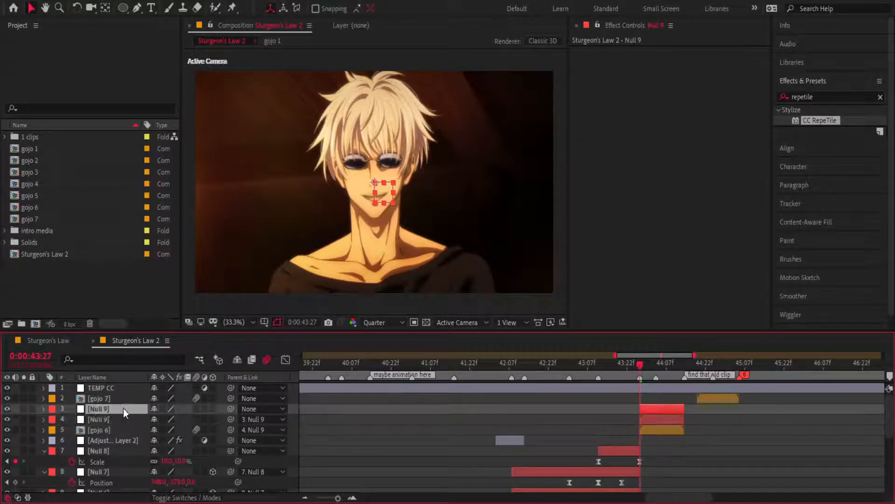
# - Keyframe the lower Null 9's Scale from 650% at 0:00:43:27 down to 100% near the end of the layer
pyautogui.click(646, 420)
pyautogui.press('s')
pyautogui.click(73, 430)
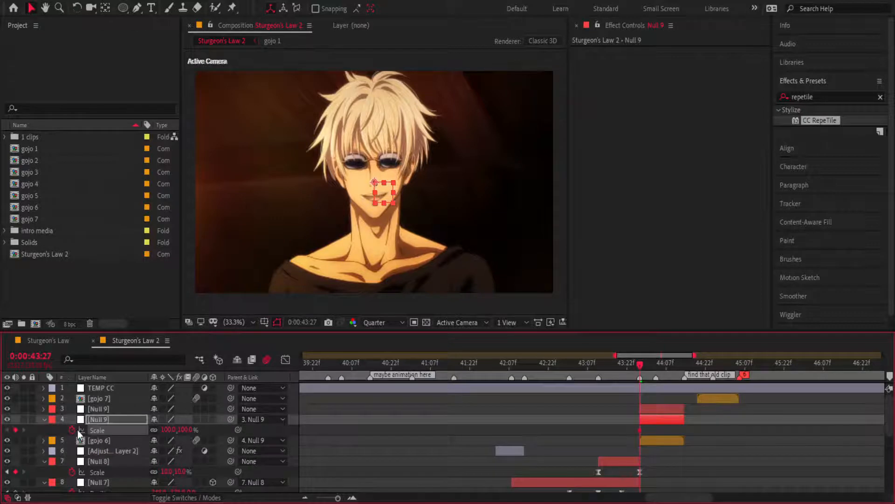
pyautogui.hotkey('shift', 'pagedown')
pyautogui.click(353, 498)
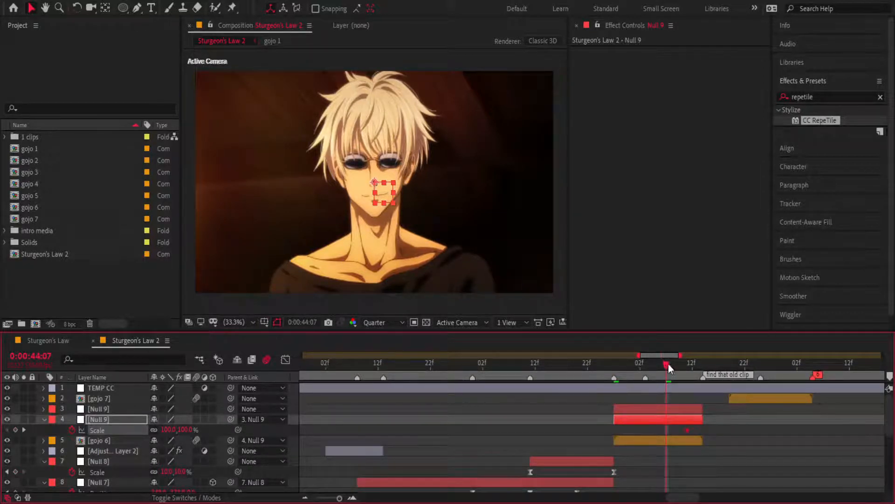
pyautogui.hotkey('shift', 'pageup')
pyautogui.click(185, 430)
pyautogui.write('65')
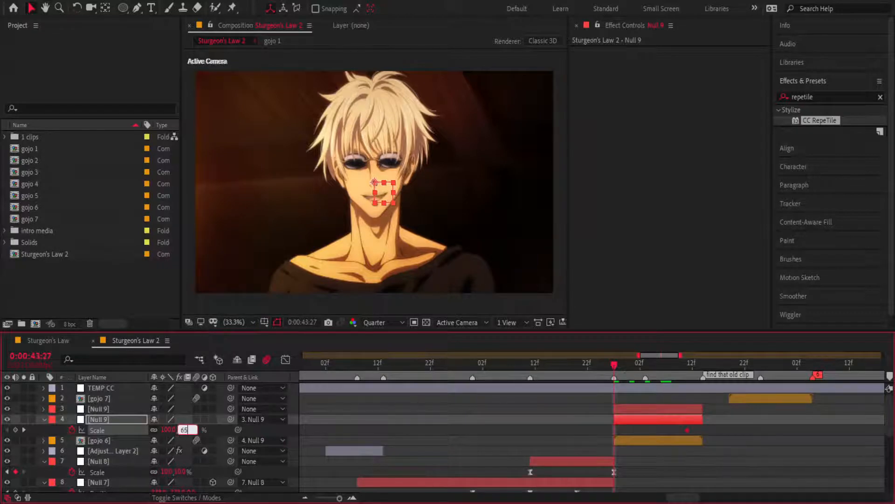
pyautogui.write('0')
pyautogui.press('Return')
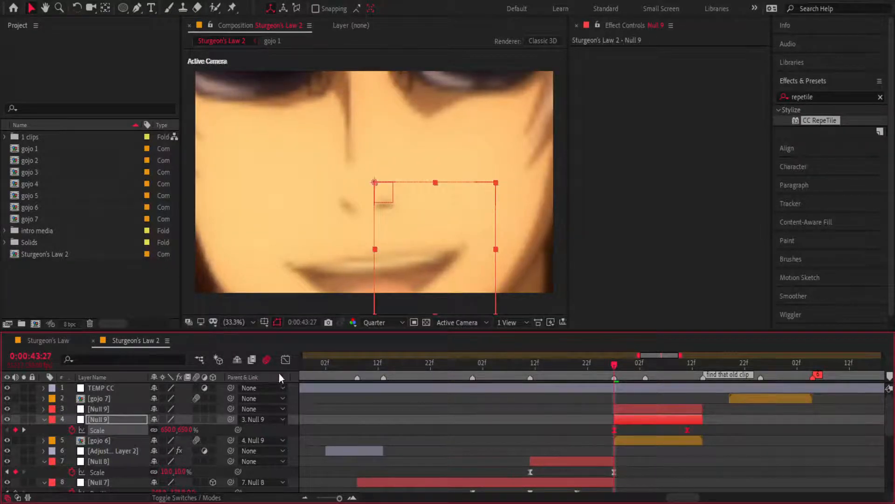
# - Easy-ease the lower Null 9's Scale keyframes and move the 650% keyframe one frame before the layer starts
pyautogui.click(286, 360)
pyautogui.click(644, 422)
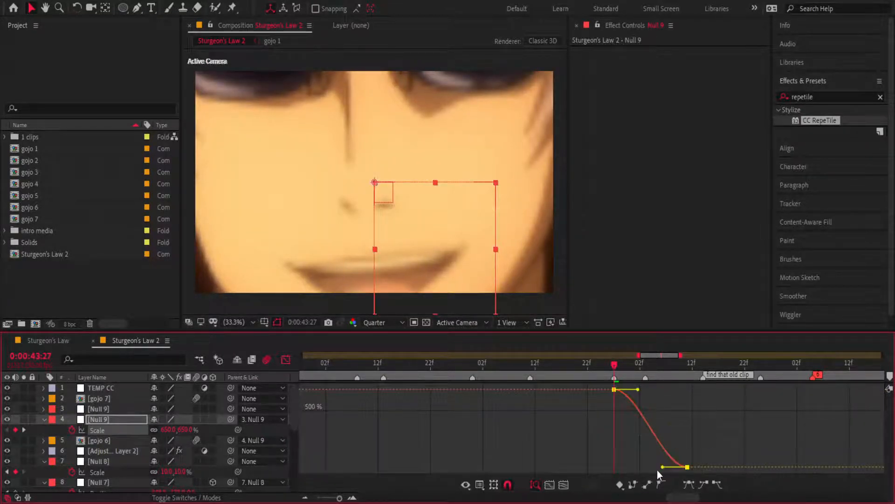
pyautogui.moveTo(615, 368); pyautogui.dragTo(615, 369)
pyautogui.click(286, 360)
pyautogui.click(617, 433)
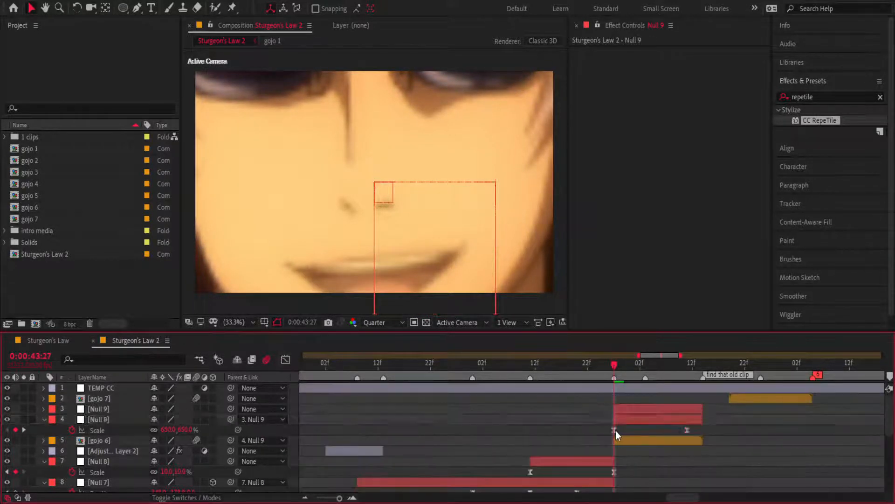
pyautogui.moveTo(615, 430); pyautogui.dragTo(609, 430)
pyautogui.click(288, 361)
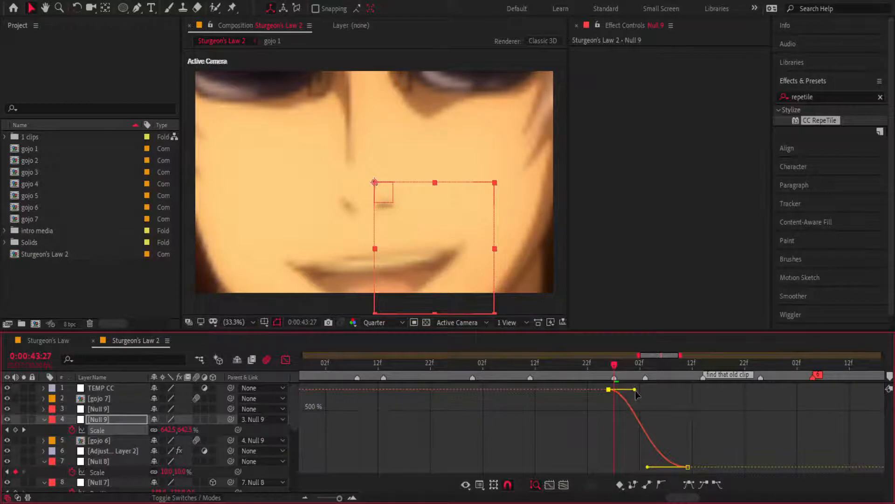
# - Shape the lower Null 9's Scale curve to fall fast and settle gradually at 100%, and preview it from 0:00:43:16
pyautogui.moveTo(635, 390); pyautogui.dragTo(614, 426)
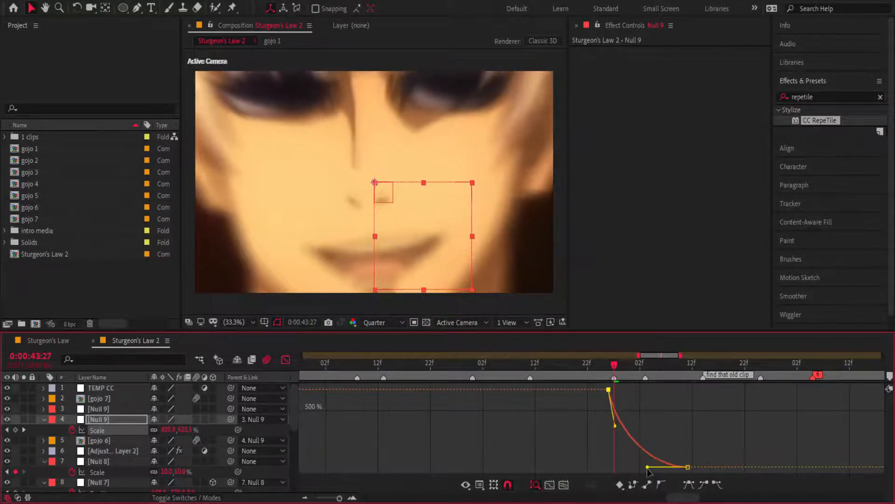
pyautogui.moveTo(648, 467); pyautogui.dragTo(615, 469)
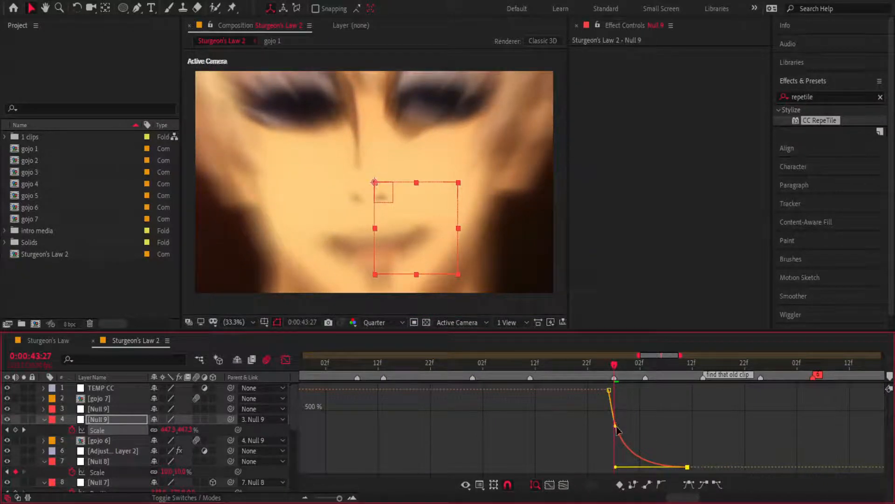
pyautogui.moveTo(616, 426); pyautogui.dragTo(621, 422)
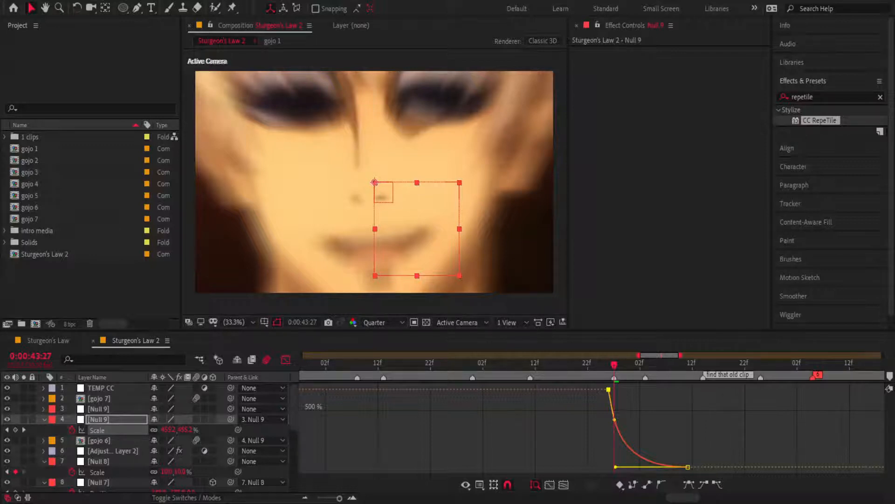
pyautogui.moveTo(615, 364); pyautogui.dragTo(545, 362)
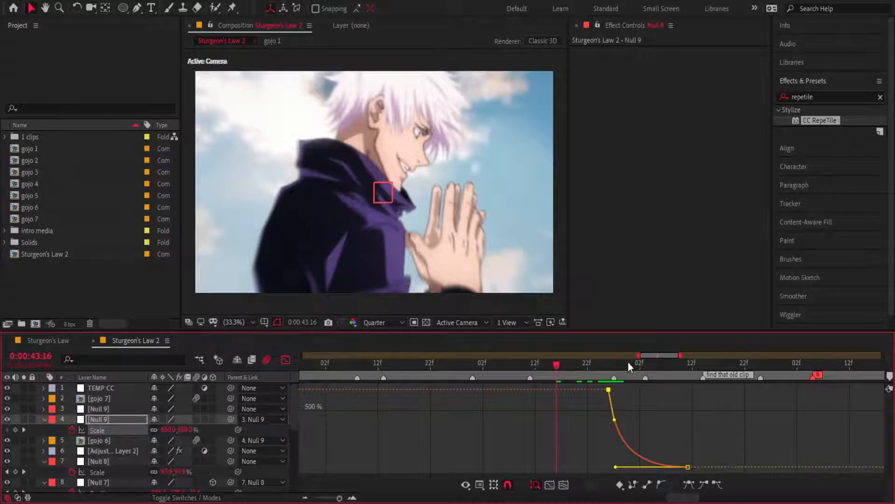
pyautogui.press('space')
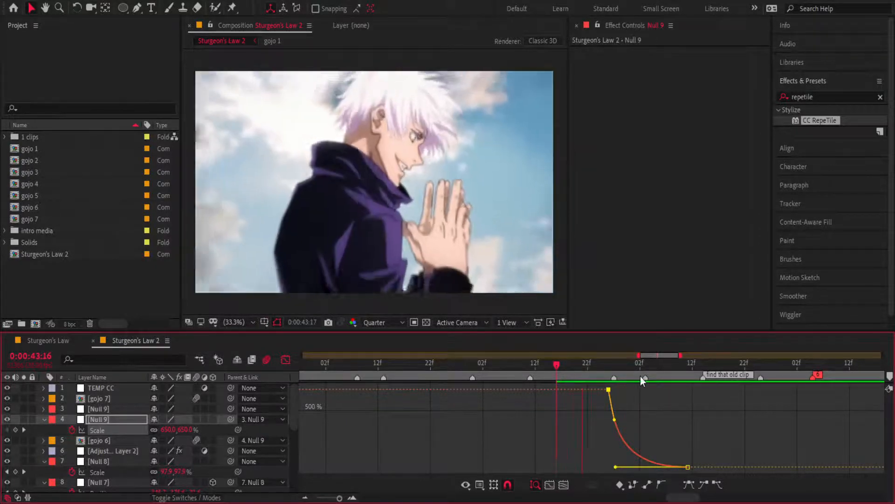
# - Lower the first Scale keyframe's outgoing handle for a sharper drop at 0:00:43:27, and preview from 0:00:43:03
pyautogui.click(615, 365)
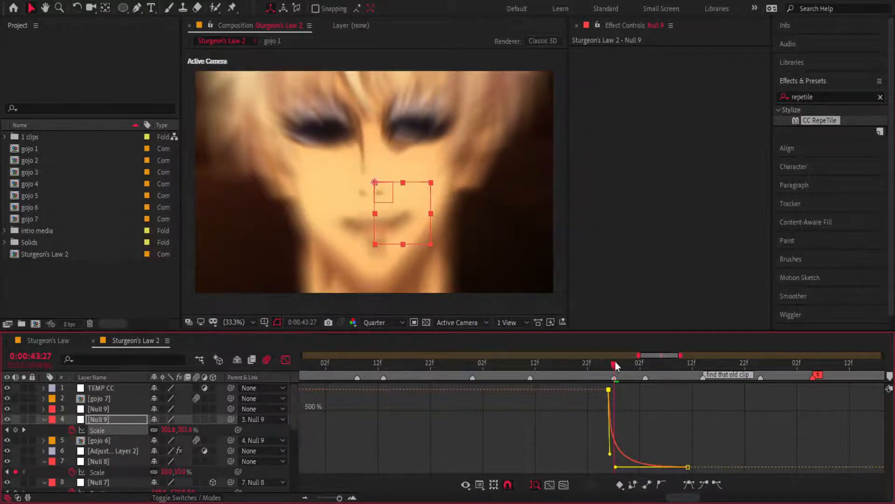
pyautogui.click(486, 365)
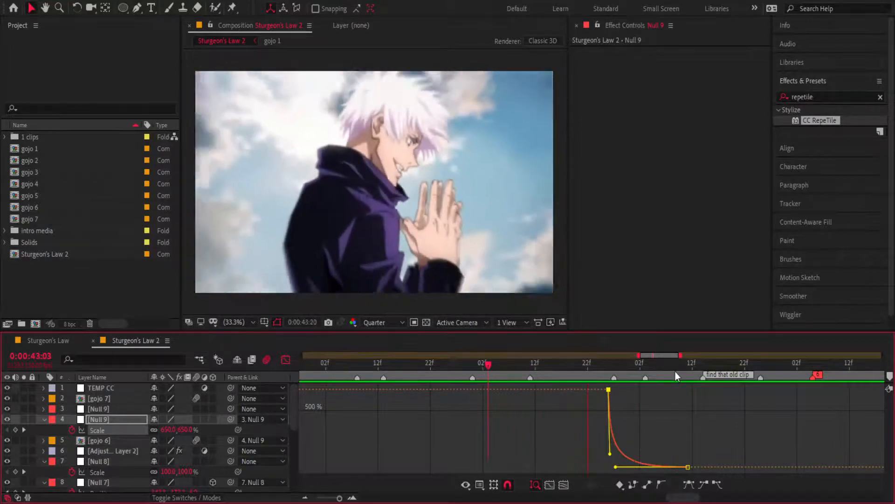
pyautogui.press('space')
# - Pull the first keyframe's outgoing handle straight down to the 100% level on the lower Null 9's Scale curve, and preview from 0:00:43:20
pyautogui.hotkey('shift', 'F3')
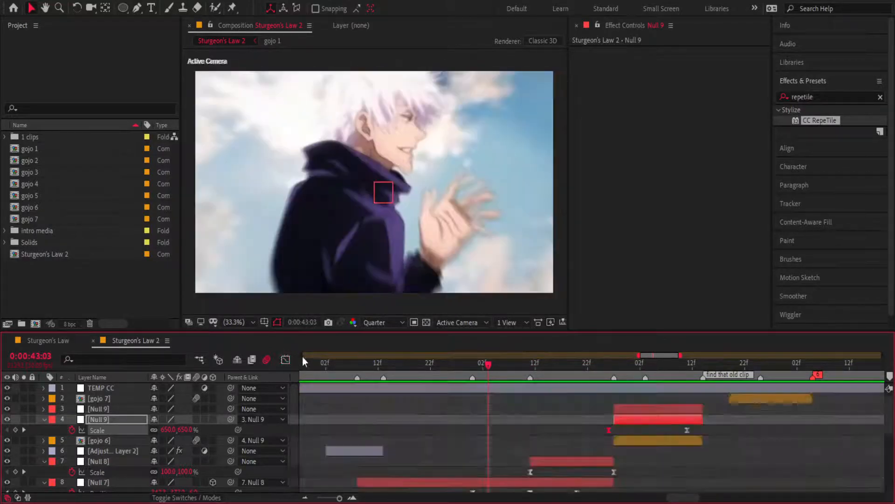
pyautogui.moveTo(633, 363); pyautogui.dragTo(615, 369)
pyautogui.click(634, 368)
pyautogui.hotkey('shift', 'F3')
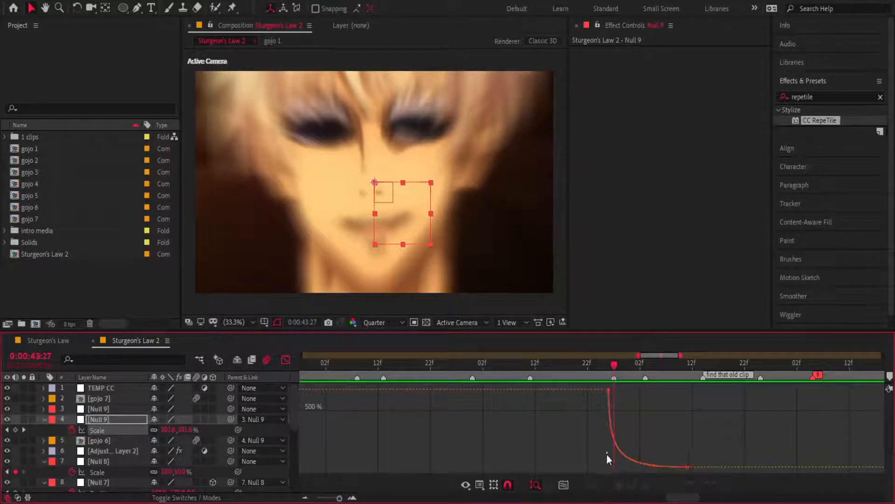
pyautogui.click(619, 449)
pyautogui.moveTo(611, 455)
pyautogui.mouseDown()
pyautogui.moveTo(599, 466)
pyautogui.moveTo(606, 468)
pyautogui.mouseUp()
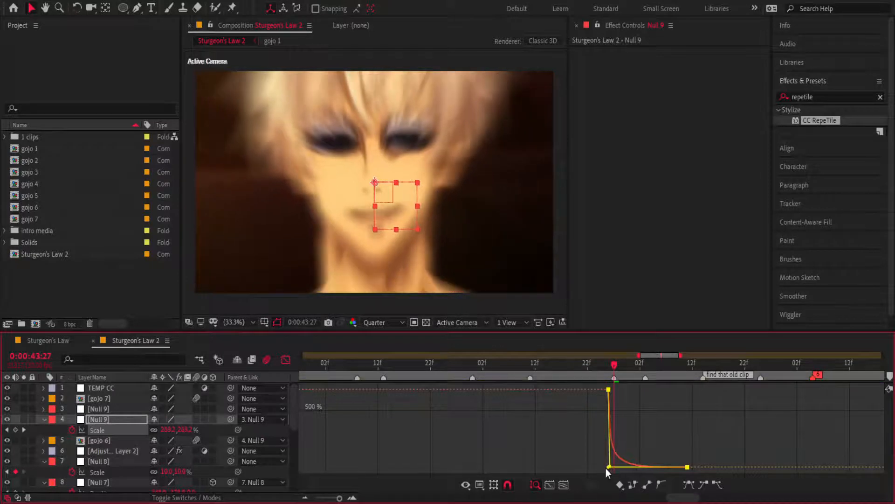
pyautogui.moveTo(623, 370); pyautogui.dragTo(572, 370)
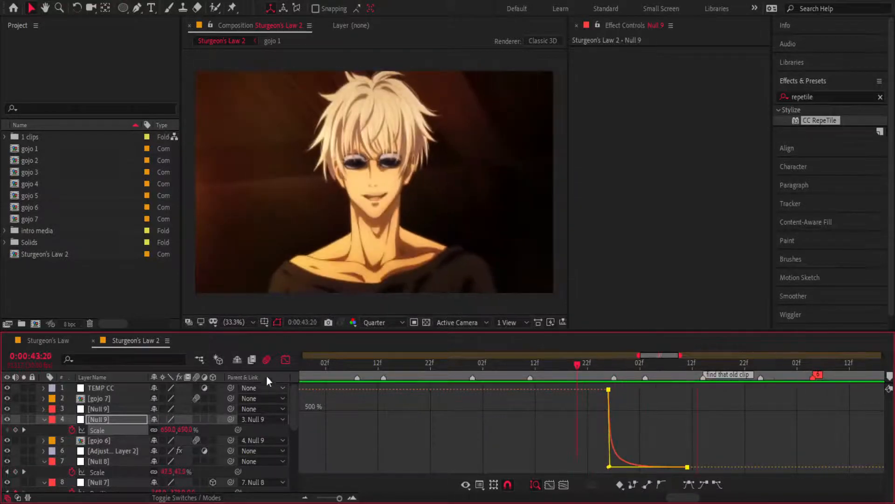
pyautogui.click(284, 361)
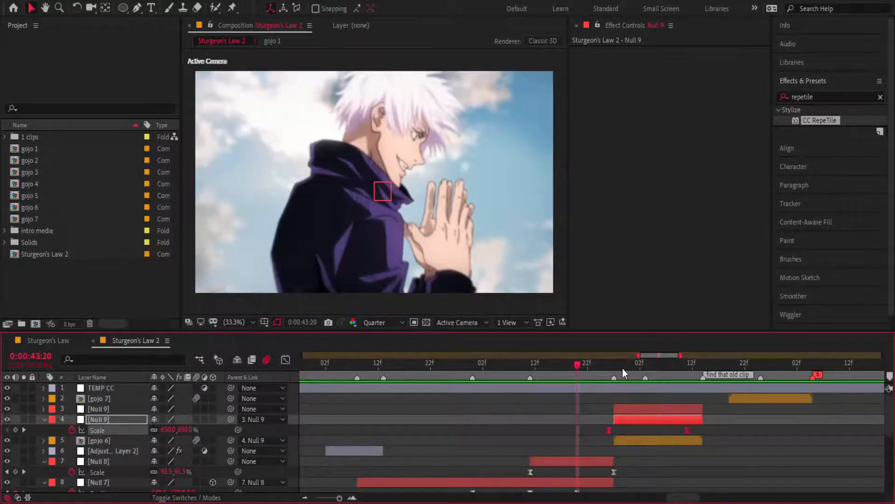
# - Reveal the upper Null 9's Scale and add a 100% keyframe near the start of the layer
pyautogui.moveTo(622, 369); pyautogui.dragTo(614, 371)
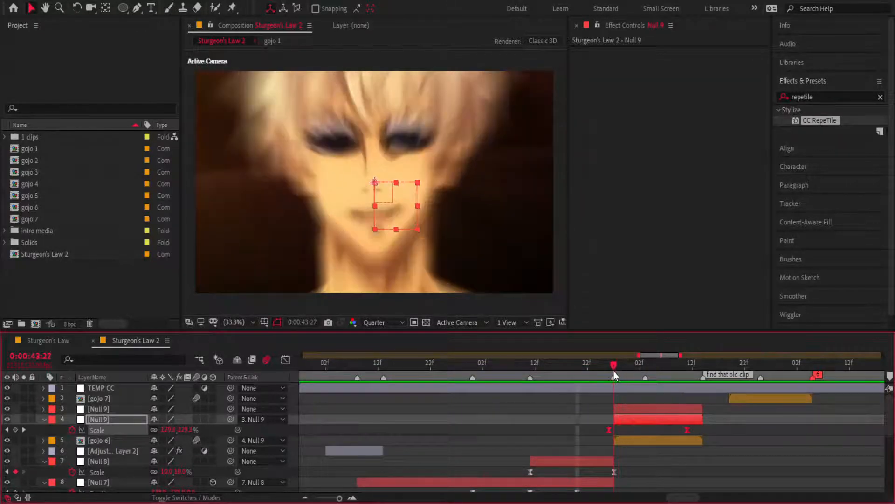
pyautogui.click(629, 410)
pyautogui.press('s')
pyautogui.click(72, 419)
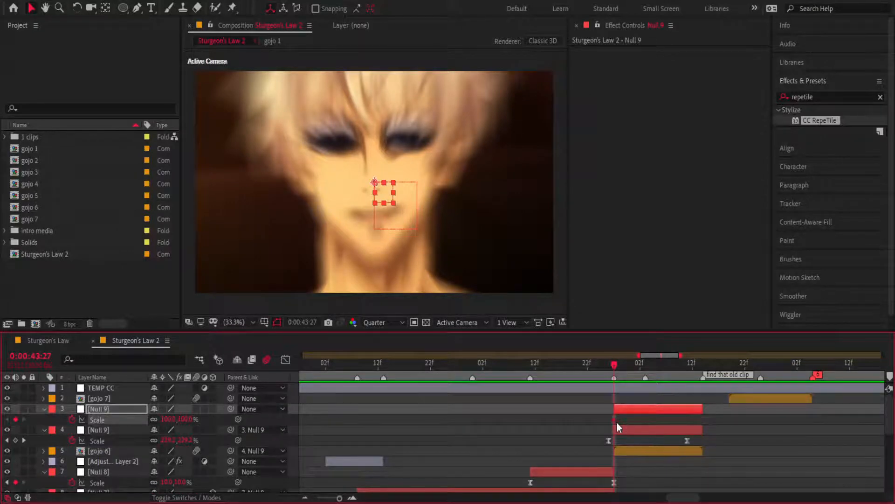
# - Set the upper Null 9's Scale to 10% at 0:00:44:13
pyautogui.click(692, 374)
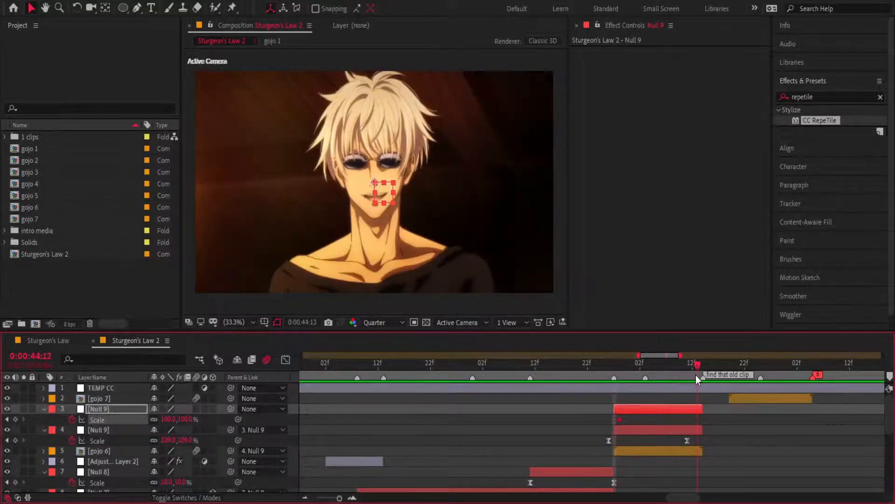
pyautogui.click(696, 375)
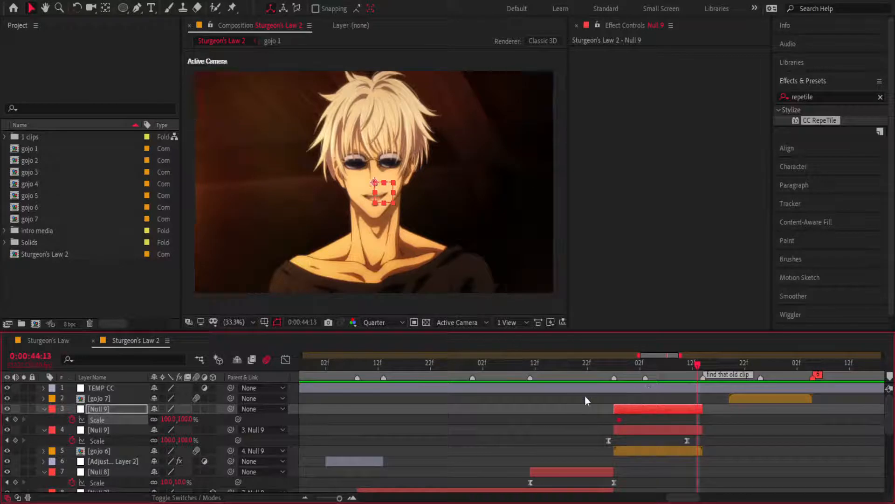
pyautogui.click(186, 419)
pyautogui.write('10')
pyautogui.press('Return')
# - Copy the CC RepeTile effect from gojo 4 and paste it onto gojo 6
pyautogui.scroll(-5, 681, 449)
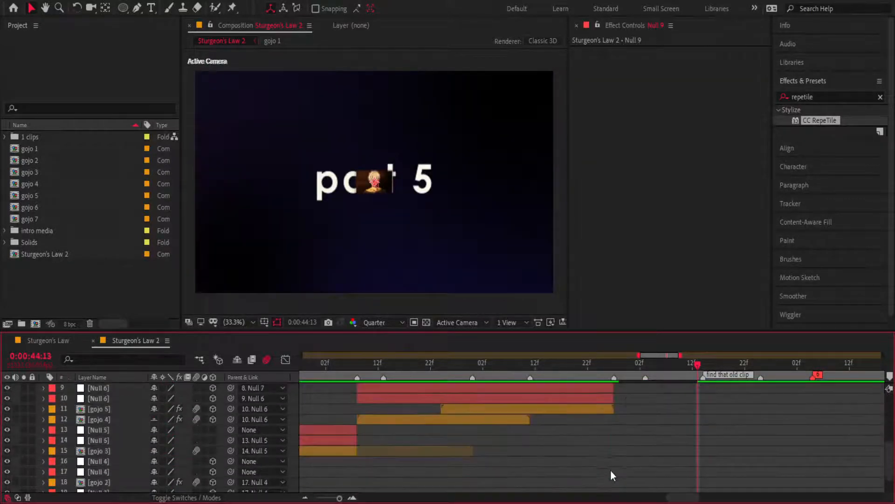
pyautogui.click(540, 414)
pyautogui.click(601, 55)
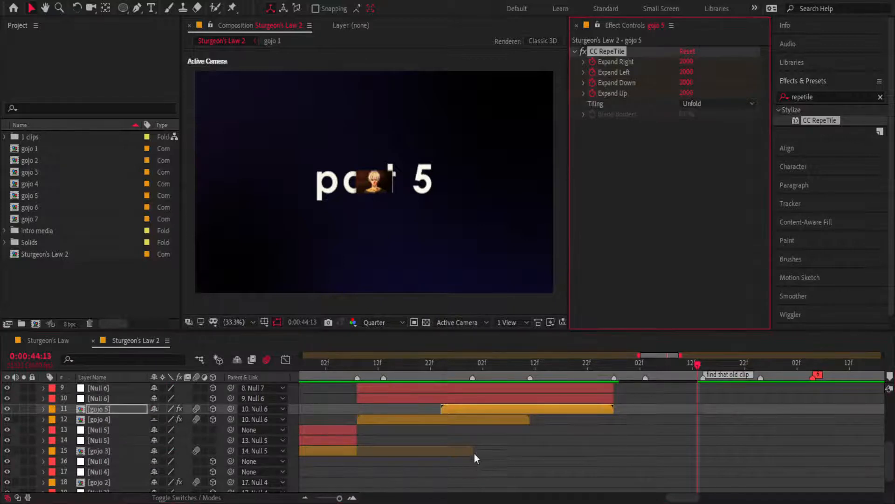
pyautogui.click(464, 419)
pyautogui.scroll(1, 693, 441)
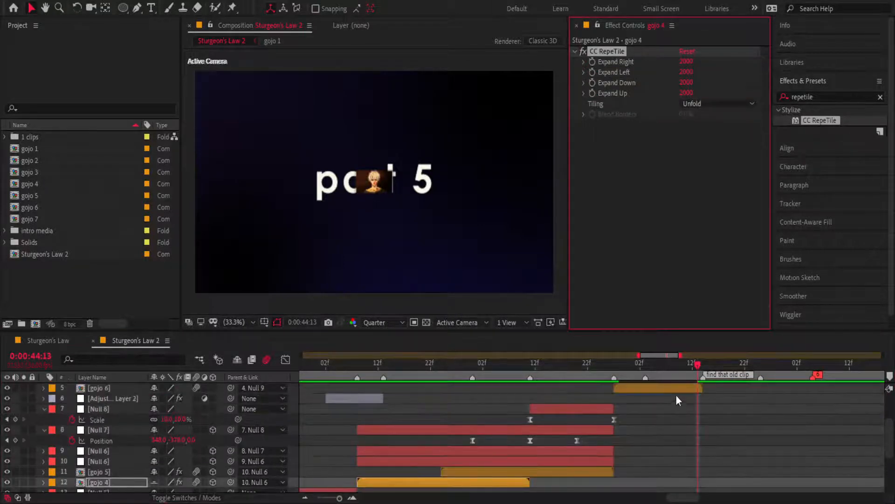
pyautogui.click(678, 392)
pyautogui.hotkey('ctrl', 'v')
pyautogui.scroll(2, 686, 404)
# - Move the upper Null 9's 10% Scale keyframe to the layer's end and easy-ease both of its Scale keyframes
pyautogui.click(698, 420)
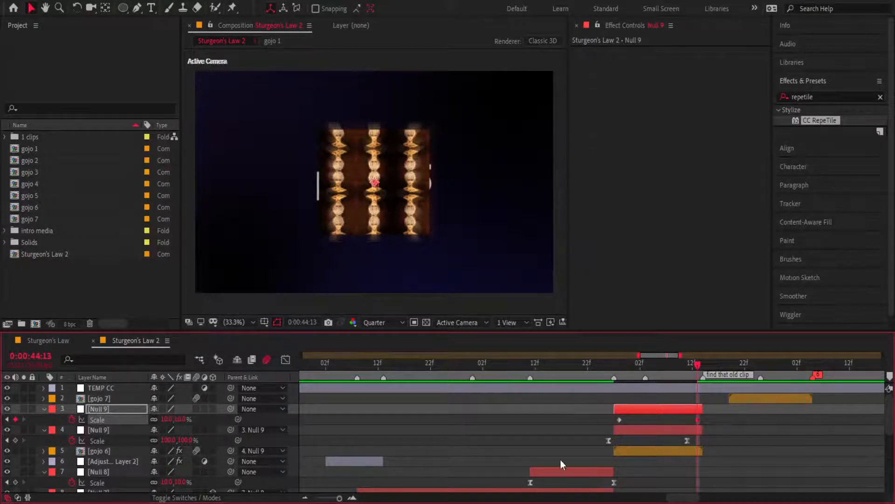
pyautogui.moveTo(698, 420); pyautogui.dragTo(605, 421)
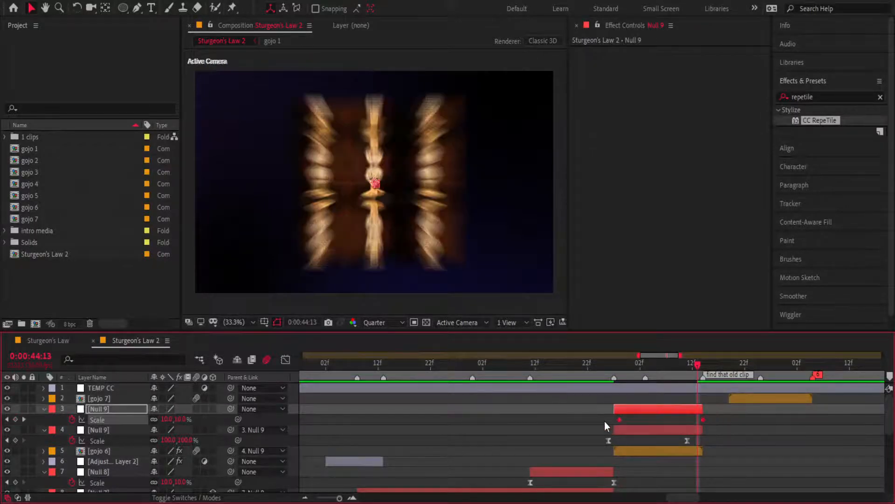
pyautogui.press('F9')
# - Shape the upper Null 9's Scale curve to hold near 100% before plunging to 10%, and preview it
pyautogui.click(286, 360)
pyautogui.click(649, 364)
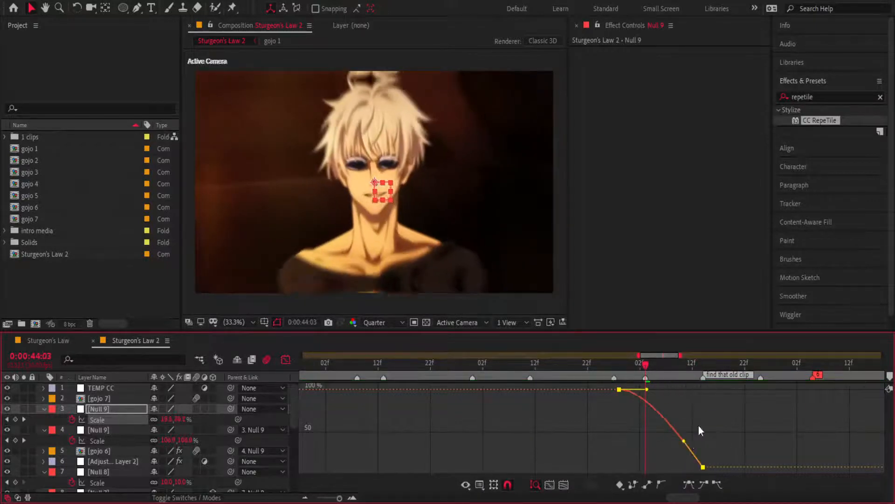
pyautogui.moveTo(676, 466); pyautogui.dragTo(700, 397)
pyautogui.moveTo(647, 389); pyautogui.dragTo(723, 421)
pyautogui.press('space')
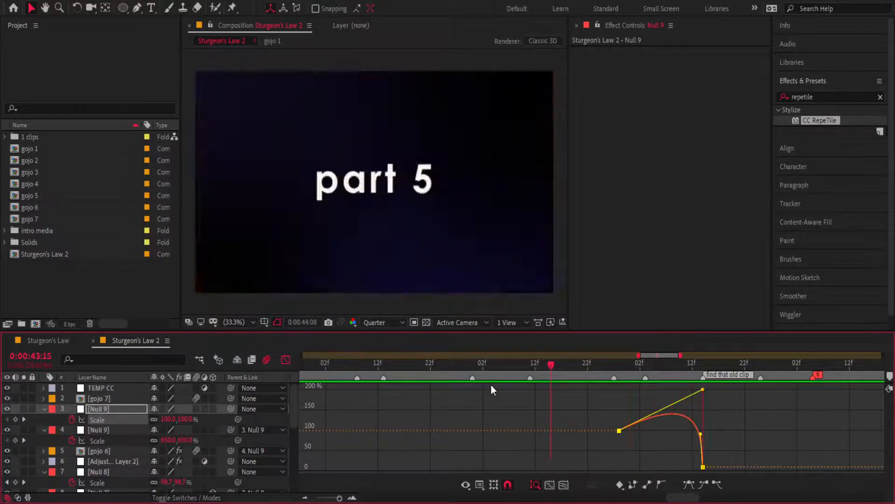
pyautogui.press('space')
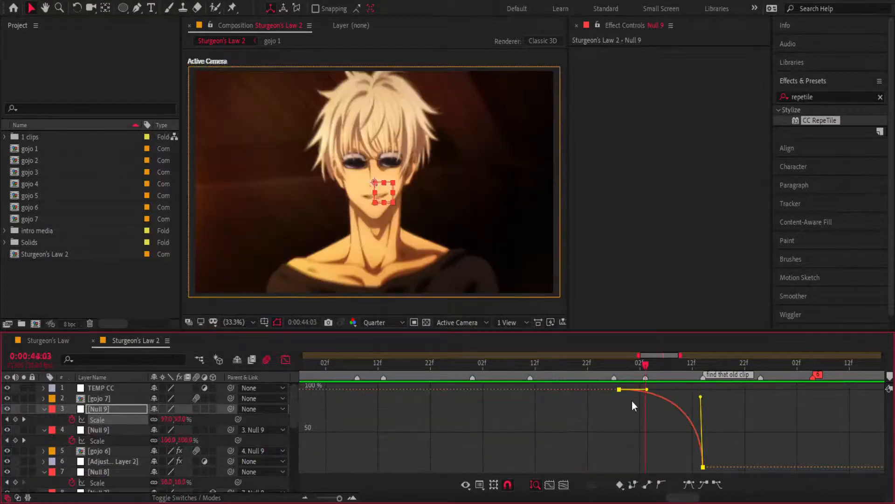
pyautogui.press('space')
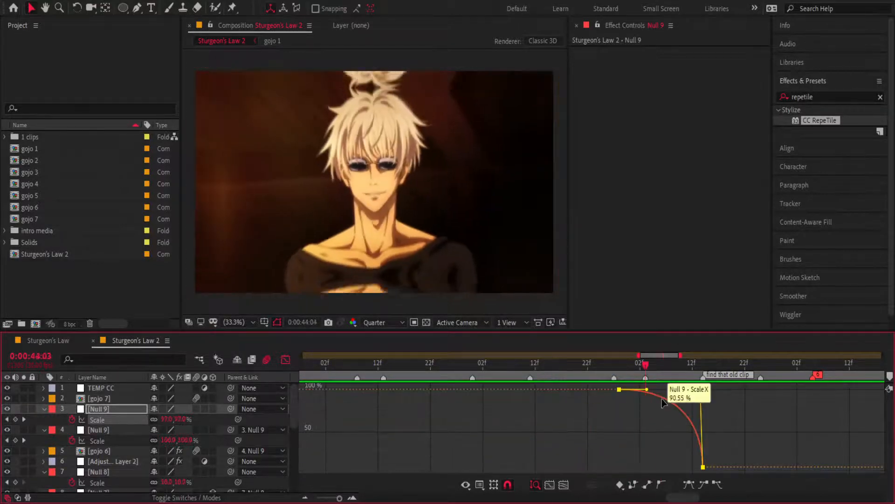
pyautogui.press('space')
pyautogui.press('space')
pyautogui.moveTo(648, 361); pyautogui.dragTo(539, 362)
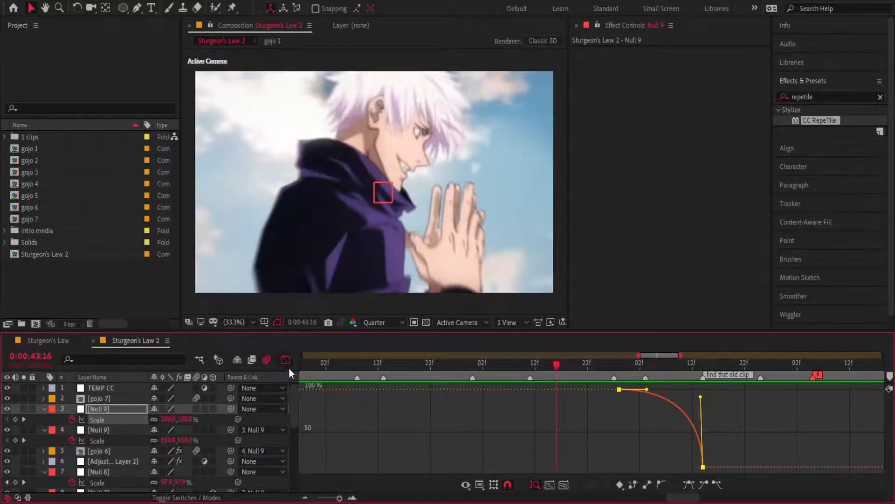
# - Return to the layer bars and delete the upper Null 9's 10% Scale keyframe at the layer's end
pyautogui.hotkey('shift', 'F3')
pyautogui.click(645, 368)
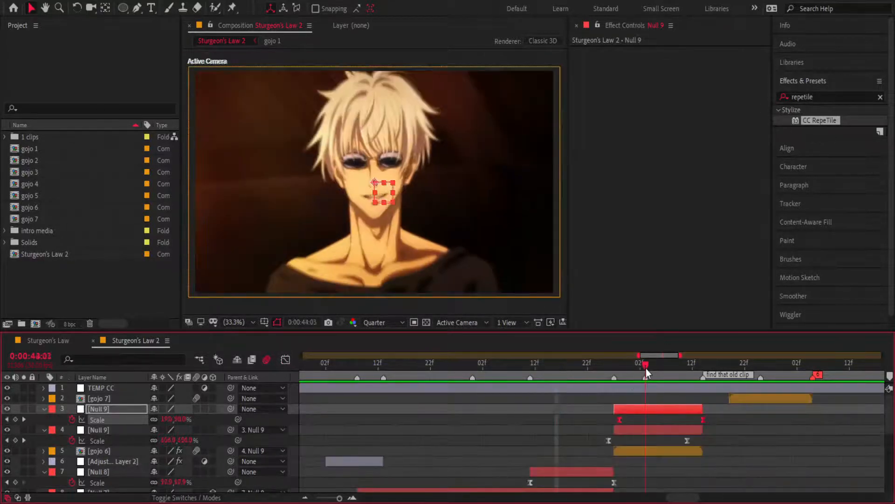
pyautogui.click(742, 418)
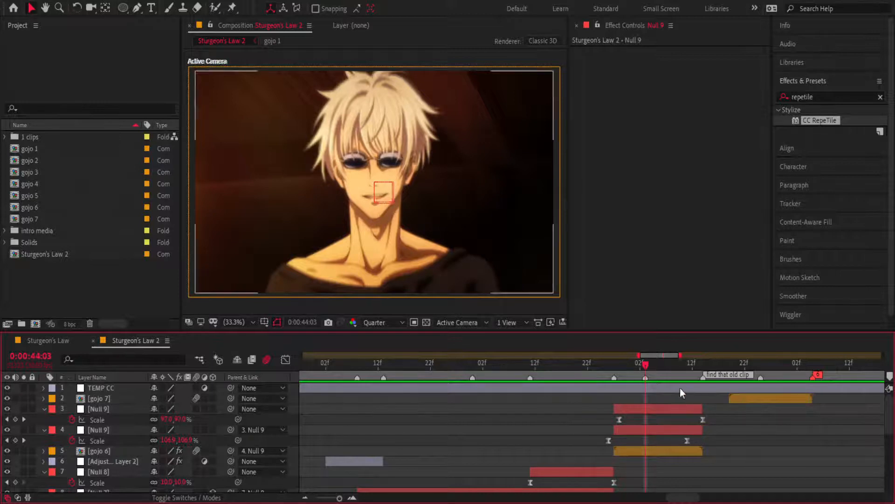
pyautogui.moveTo(647, 365); pyautogui.dragTo(619, 365)
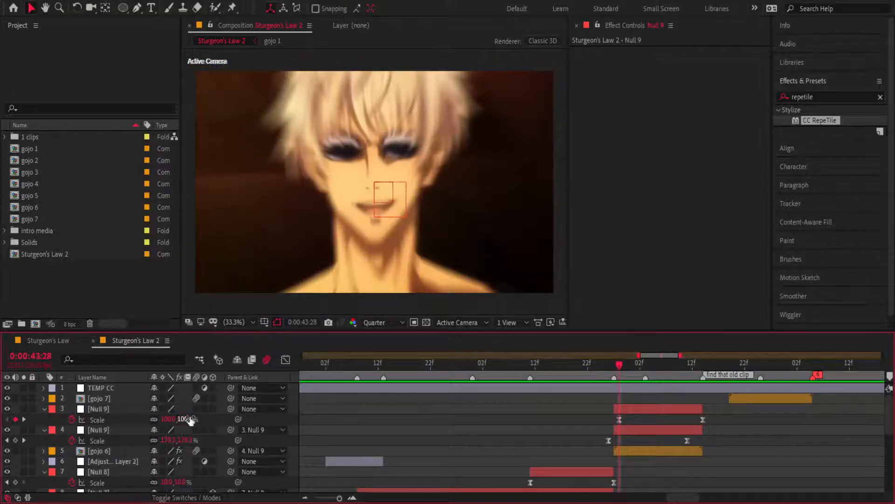
pyautogui.click(644, 363)
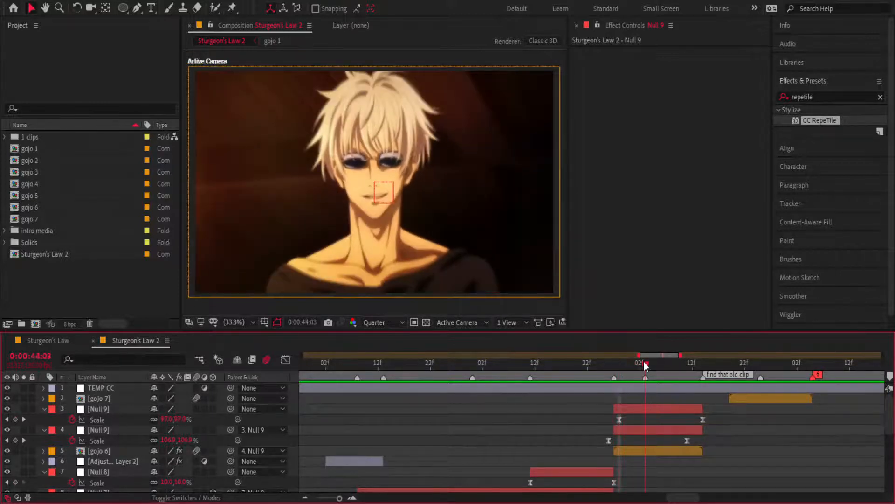
pyautogui.moveTo(643, 362)
pyautogui.mouseDown()
pyautogui.moveTo(696, 365)
pyautogui.moveTo(623, 375)
pyautogui.moveTo(657, 371)
pyautogui.moveTo(645, 375)
pyautogui.mouseUp()
pyautogui.click(701, 419)
pyautogui.press('Delete')
# - Try Scale values of 350% and 200% on the upper Null 9 at 0:00:44:03
pyautogui.click(187, 418)
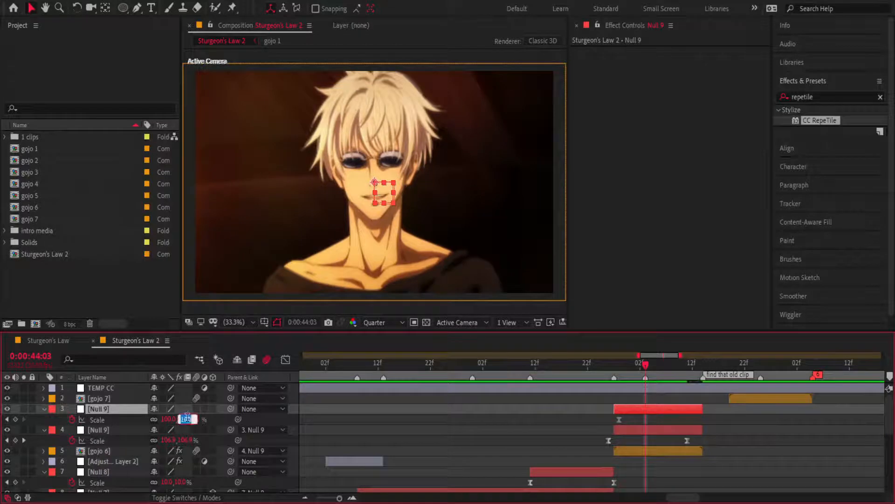
pyautogui.write('350')
pyautogui.press('Return')
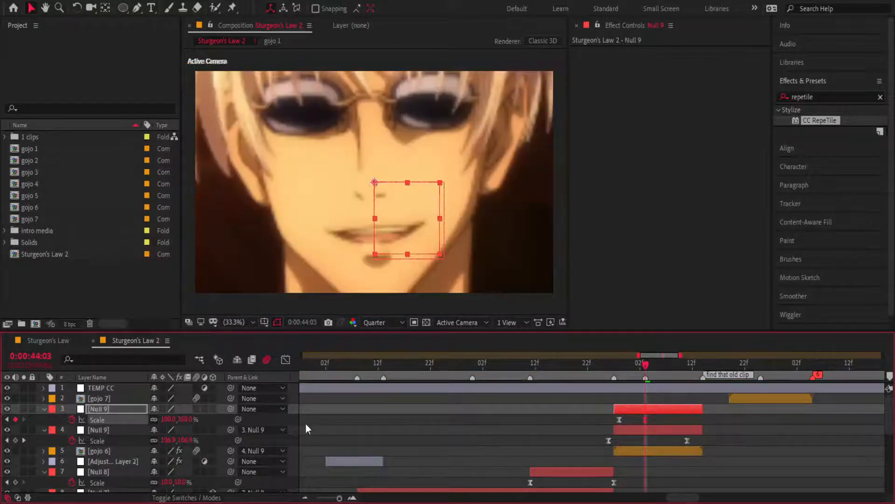
pyautogui.hotkey('ctrl', 'z')
pyautogui.write('20')
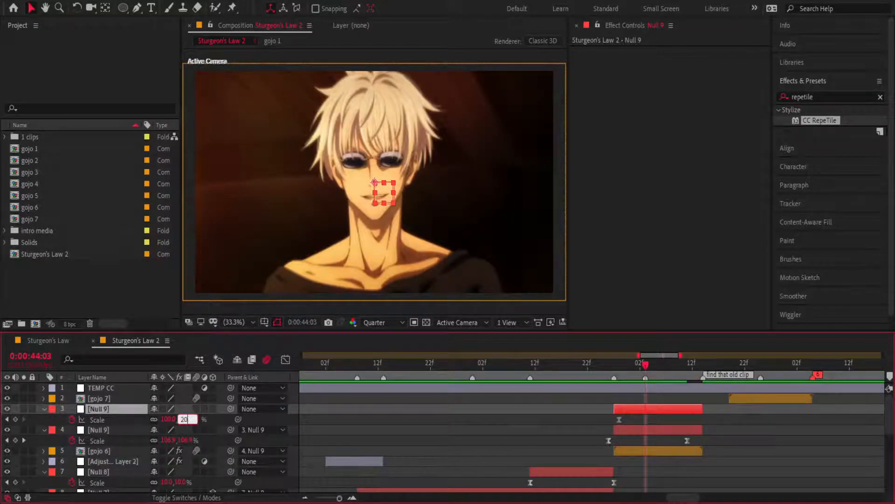
pyautogui.write('0')
pyautogui.press('Return')
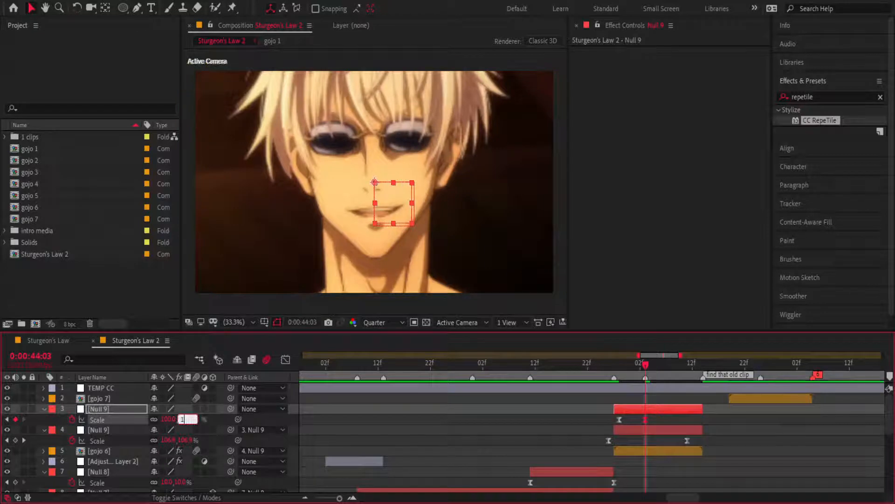
# - Keyframe the upper Null 9's Scale at 150% at 0:00:44:03 and at 100% at 0:00:44:10
pyautogui.click(185, 420)
pyautogui.write('150')
pyautogui.press('Return')
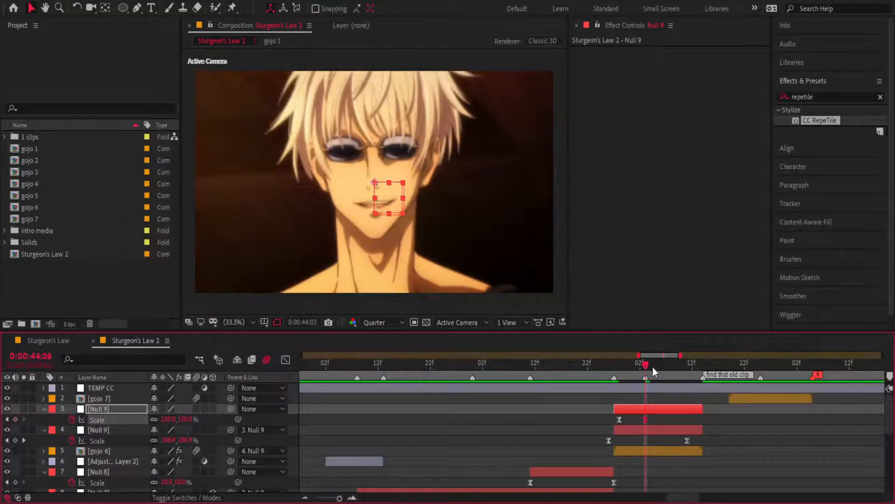
pyautogui.moveTo(653, 367); pyautogui.dragTo(684, 368)
pyautogui.write('1')
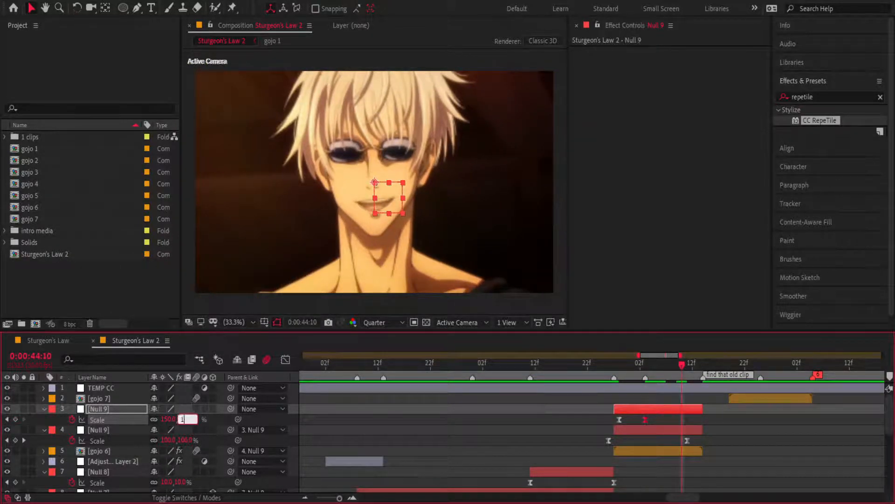
pyautogui.write('00')
pyautogui.press('Return')
# - Shape the upper Null 9's Scale curve to rise slowly from 100% and shoot up sharply into the 150% peak at 0:00:44:03
pyautogui.click(683, 419)
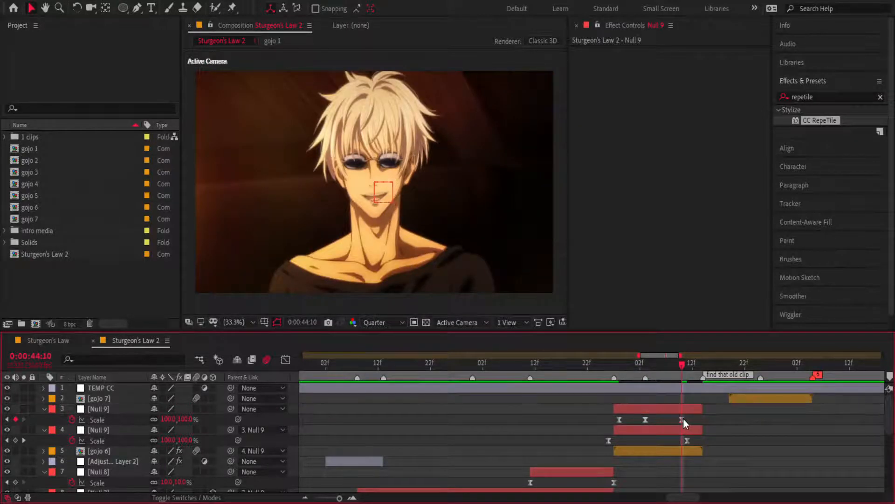
pyautogui.moveTo(695, 417); pyautogui.dragTo(609, 419)
pyautogui.click(287, 359)
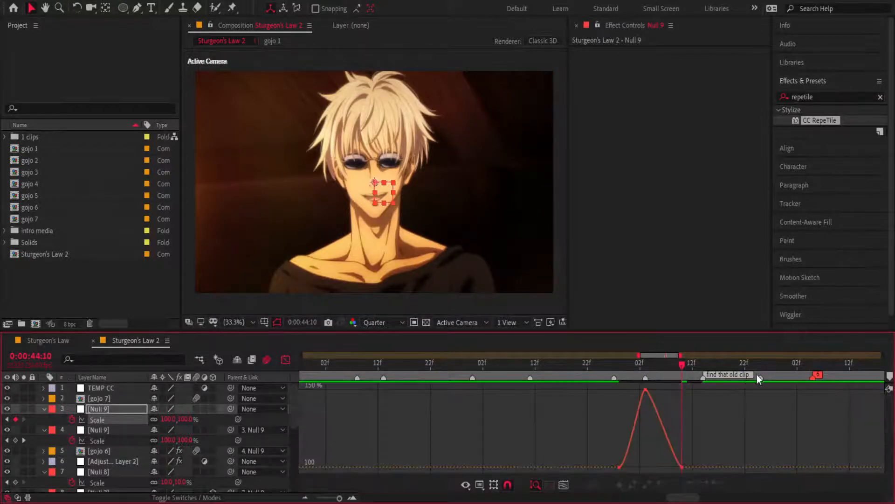
pyautogui.click(651, 366)
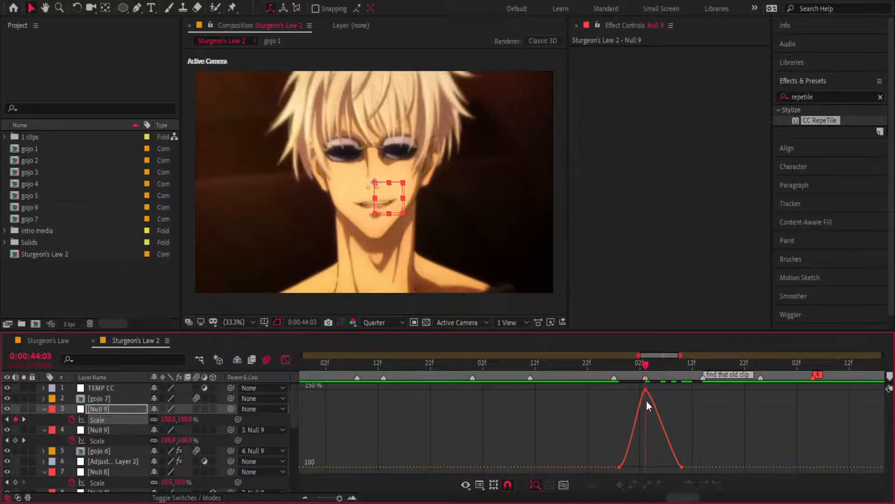
pyautogui.moveTo(680, 381); pyautogui.dragTo(635, 472)
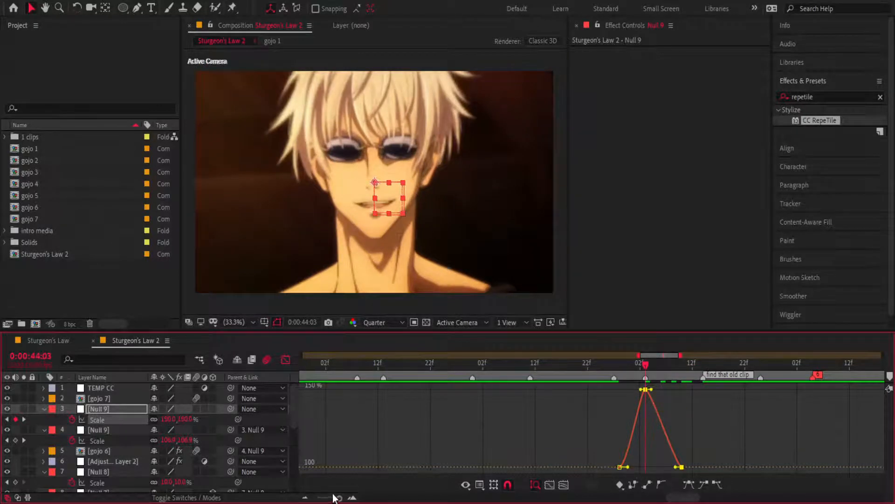
pyautogui.click(352, 497)
pyautogui.click(352, 497)
pyautogui.moveTo(623, 389); pyautogui.dragTo(685, 456)
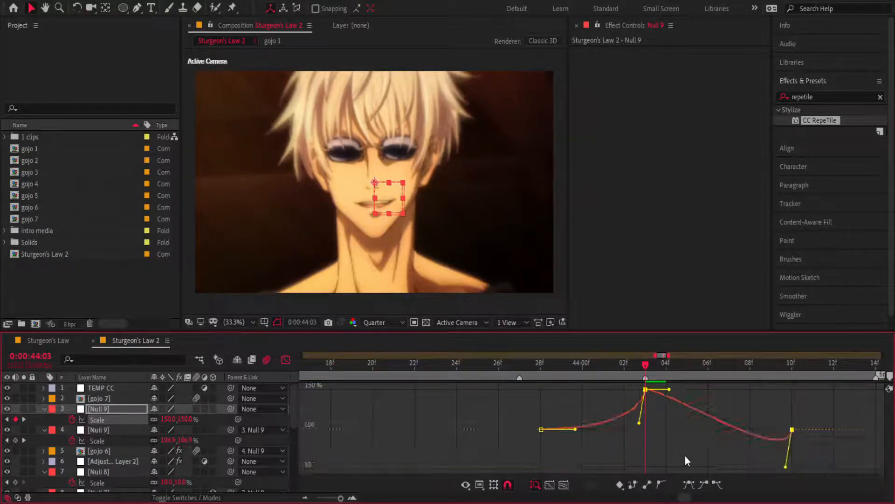
pyautogui.hotkey('ctrl', 'z')
pyautogui.click(730, 402)
pyautogui.click(541, 467)
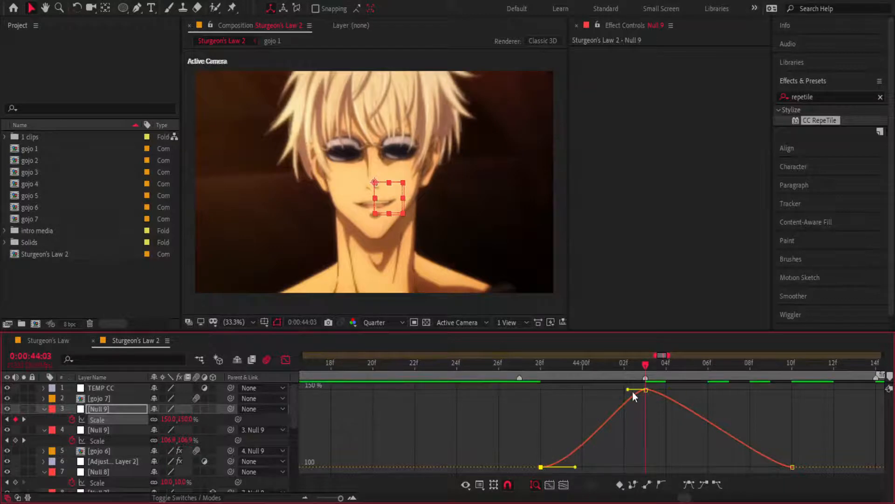
pyautogui.moveTo(629, 389); pyautogui.dragTo(678, 456)
pyautogui.moveTo(575, 466); pyautogui.dragTo(623, 467)
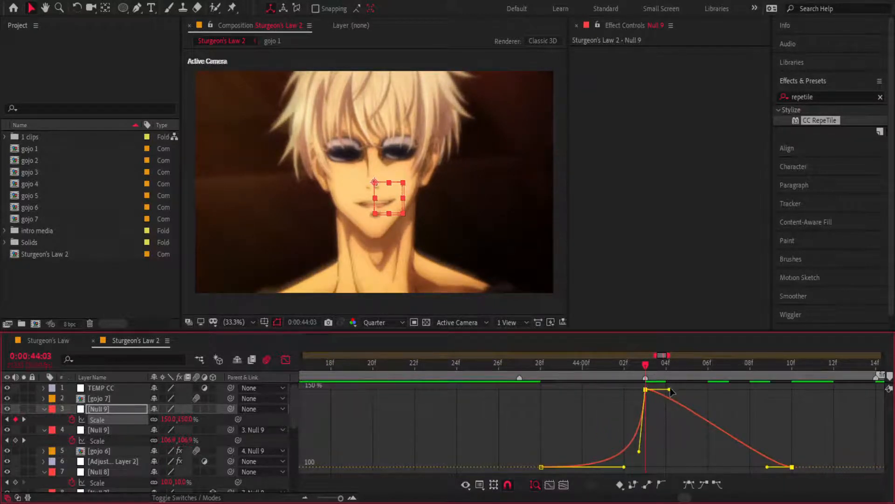
# - Shape the curve after the 150% peak to drop sharply and settle gradually at the 0:00:44:10 keyframe, and preview the zoom
pyautogui.moveTo(671, 389); pyautogui.dragTo(635, 445)
pyautogui.moveTo(768, 467); pyautogui.dragTo(717, 466)
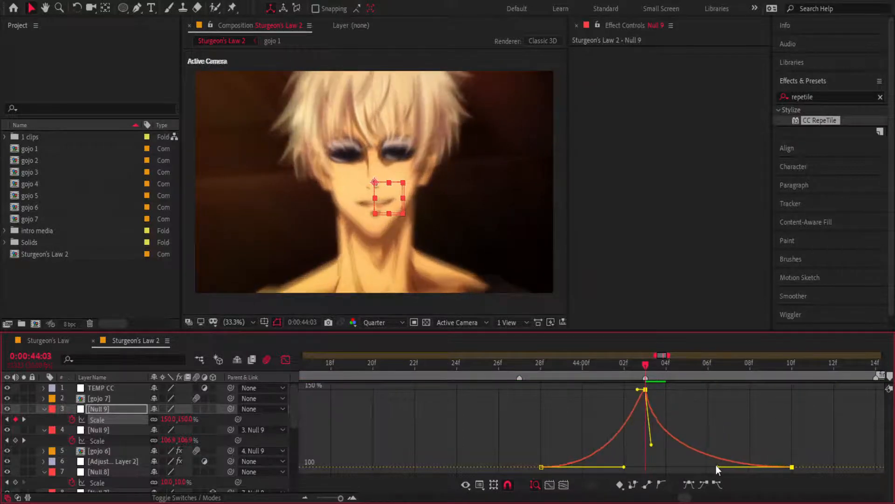
pyautogui.hotkey('ctrl', 'z')
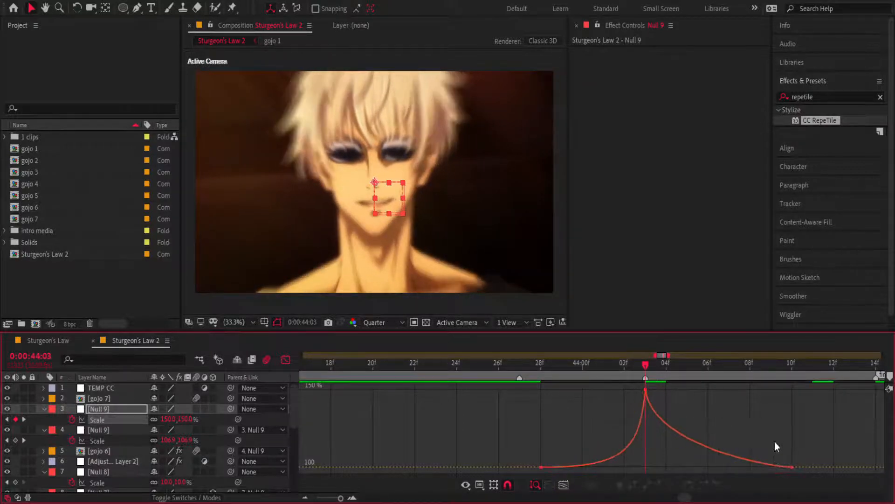
pyautogui.click(792, 467)
pyautogui.moveTo(767, 466); pyautogui.dragTo(711, 467)
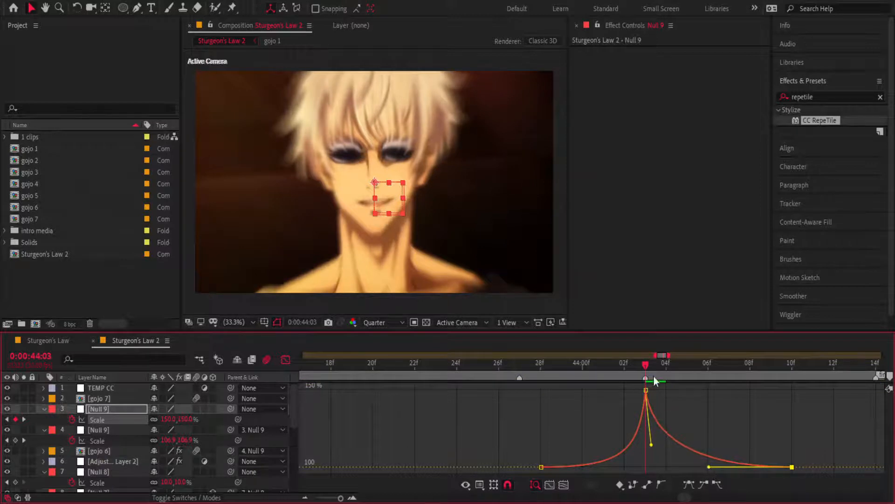
pyautogui.press('space')
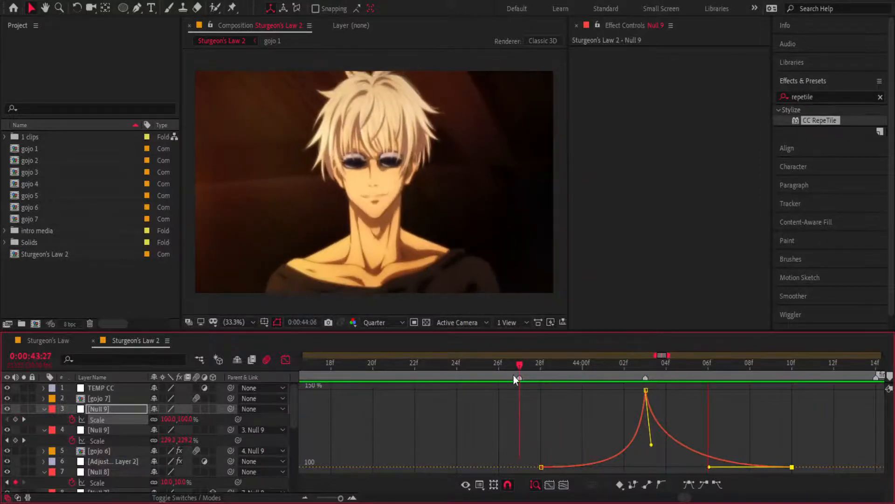
# - Preview the zoom and set the lower Null 9's Scale to 1000% at 0:00:43:26
pyautogui.moveTo(518, 367); pyautogui.dragTo(372, 368)
pyautogui.press('space')
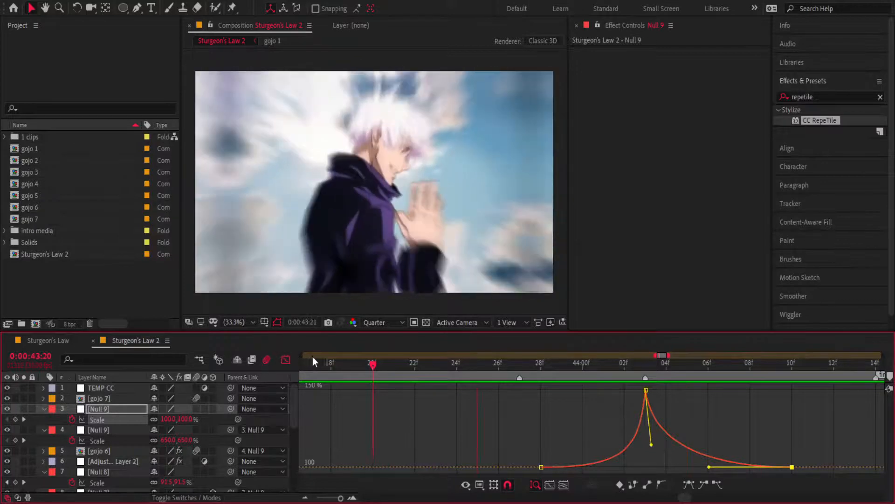
pyautogui.click(286, 359)
pyautogui.moveTo(526, 368); pyautogui.dragTo(502, 370)
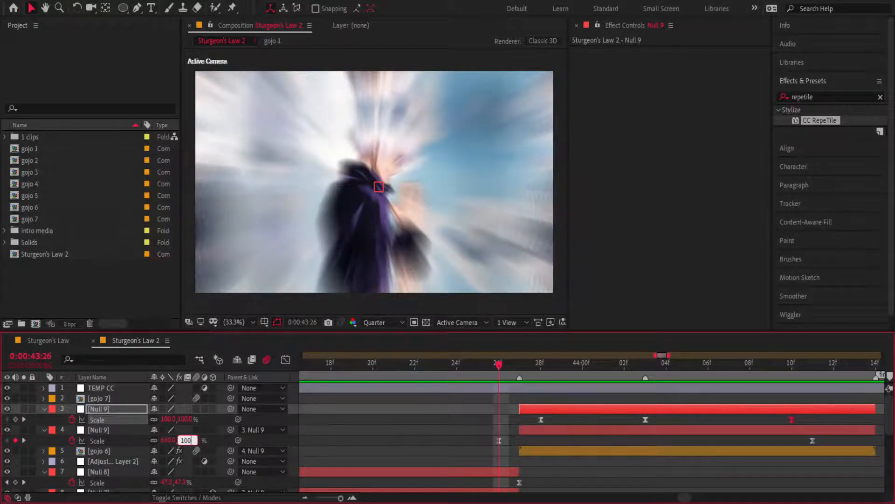
pyautogui.press('Return')
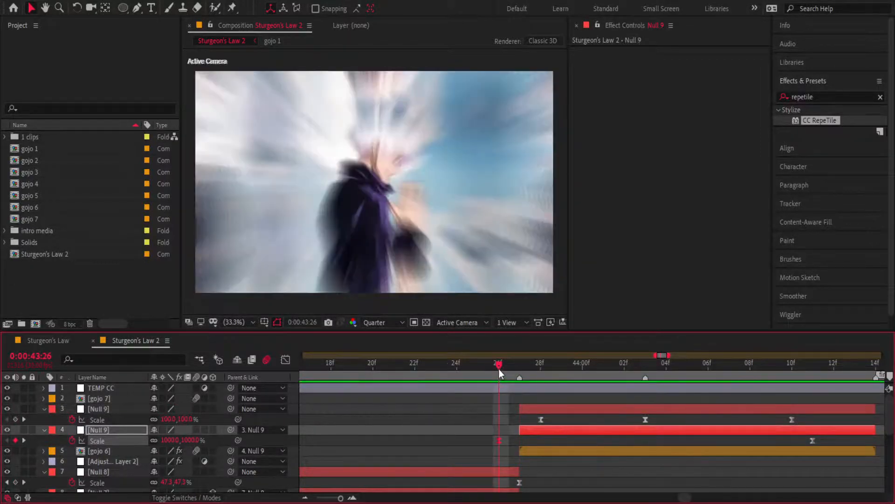
# - Raise the upper Null 9's Scale at the 0:00:44:03 peak keyframe above 150% and preview the stronger zoom
pyautogui.moveTo(497, 368); pyautogui.dragTo(600, 369)
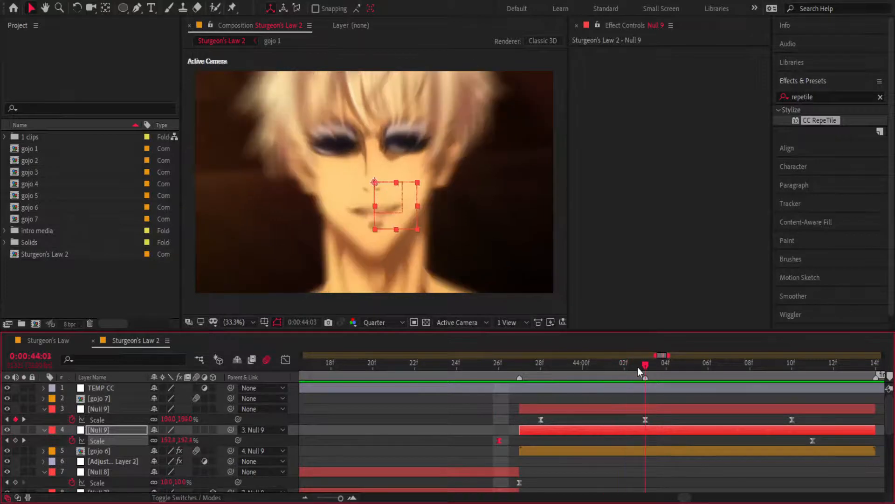
pyautogui.click(645, 419)
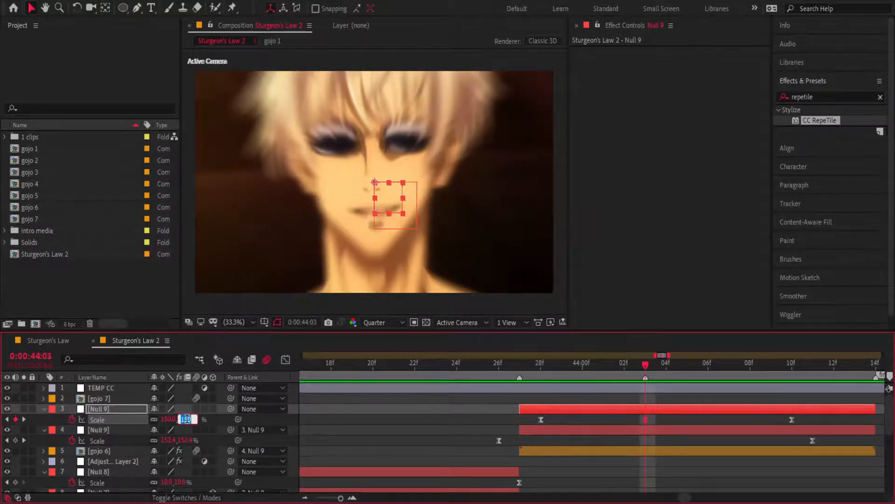
pyautogui.click(520, 366)
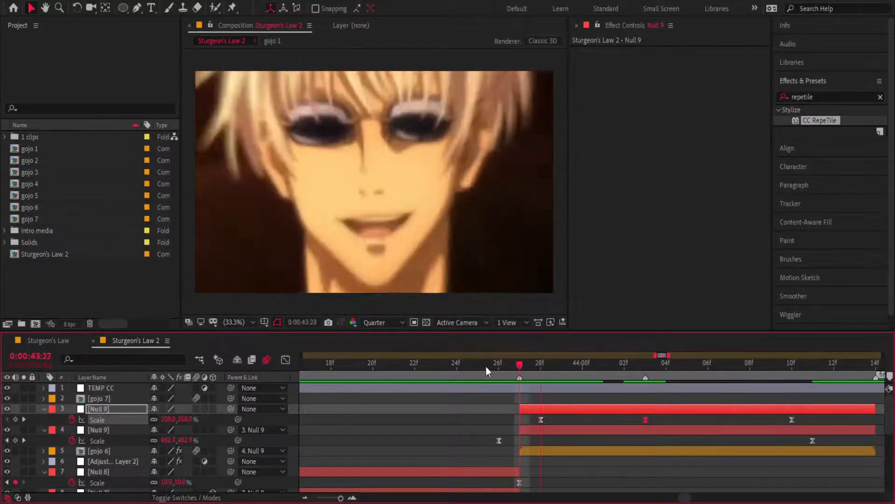
pyautogui.click(437, 368)
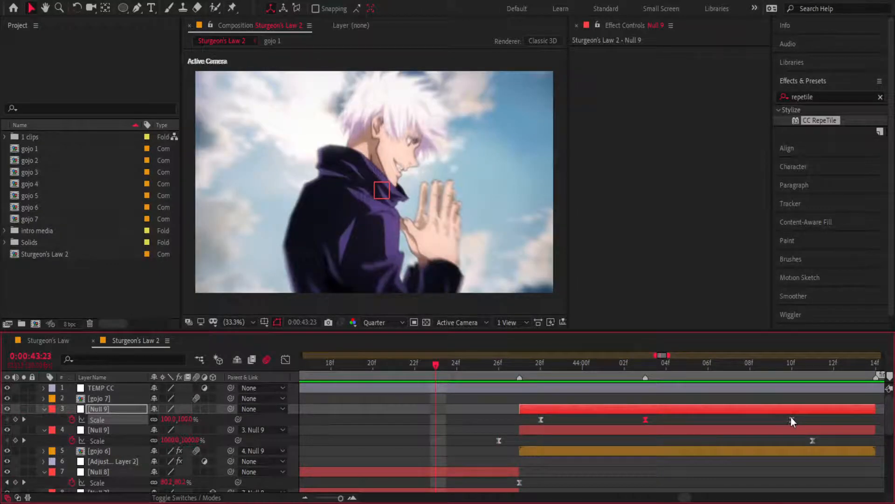
pyautogui.press('space')
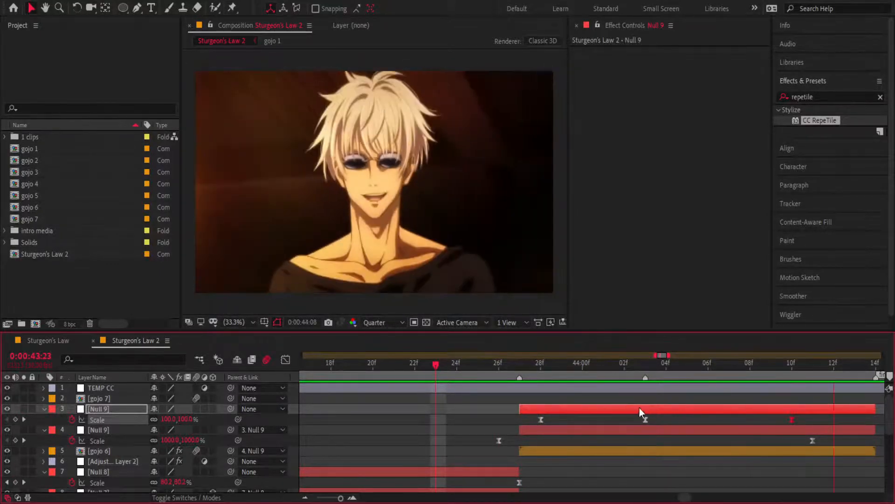
# - Steepen the lower Null 9's Scale curve so it plunges right after the 0:00:43:26 keyframe and settles gradually, and preview it
pyautogui.moveTo(452, 372); pyautogui.dragTo(520, 366)
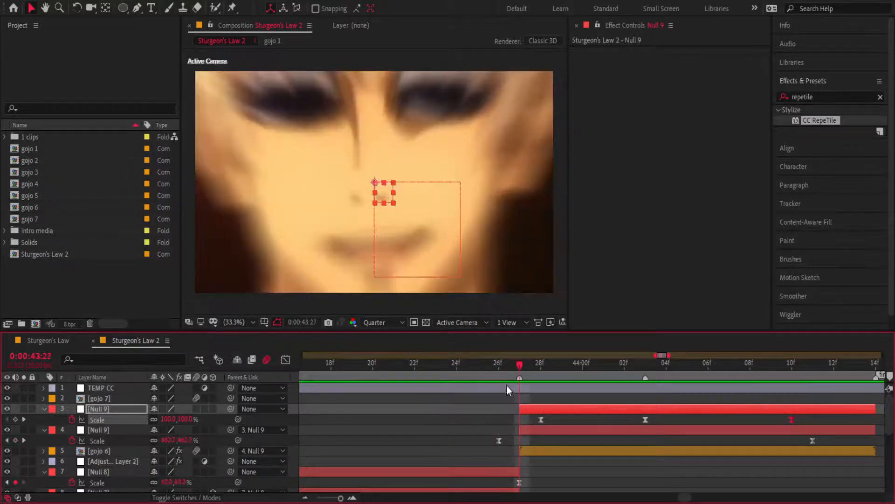
pyautogui.click(499, 440)
pyautogui.click(285, 360)
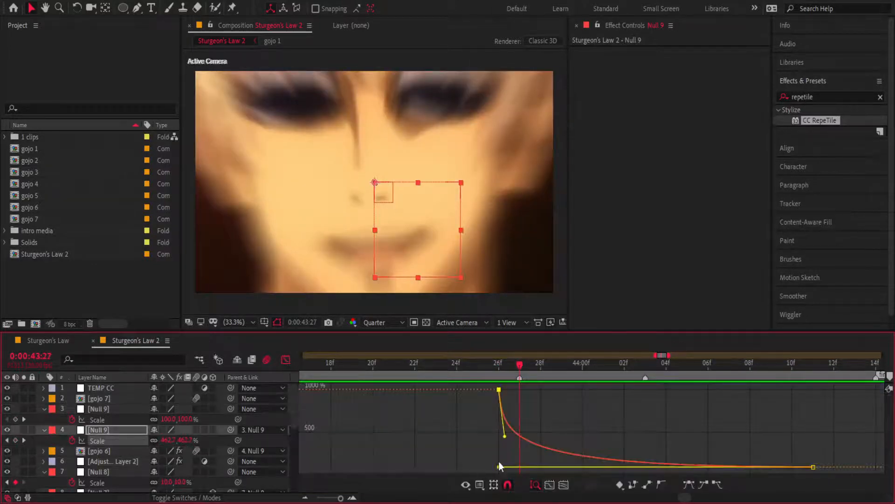
pyautogui.moveTo(504, 439); pyautogui.dragTo(504, 466)
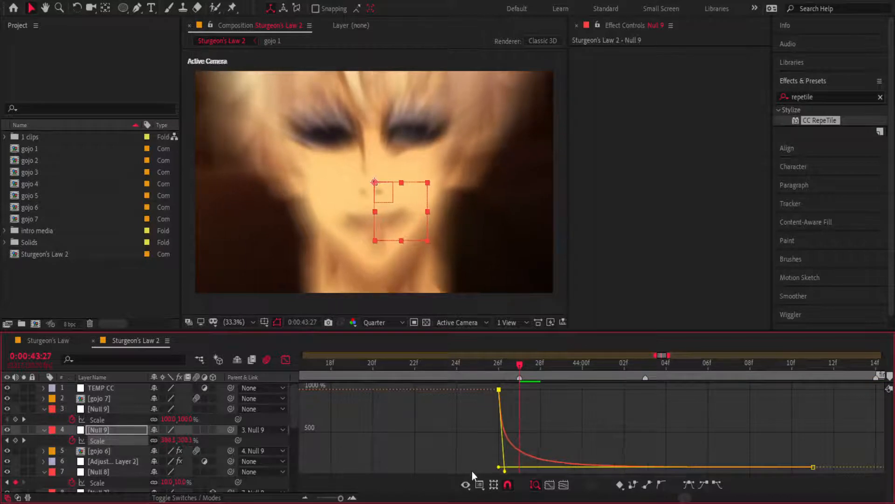
pyautogui.moveTo(520, 366); pyautogui.dragTo(480, 370)
pyautogui.press('space')
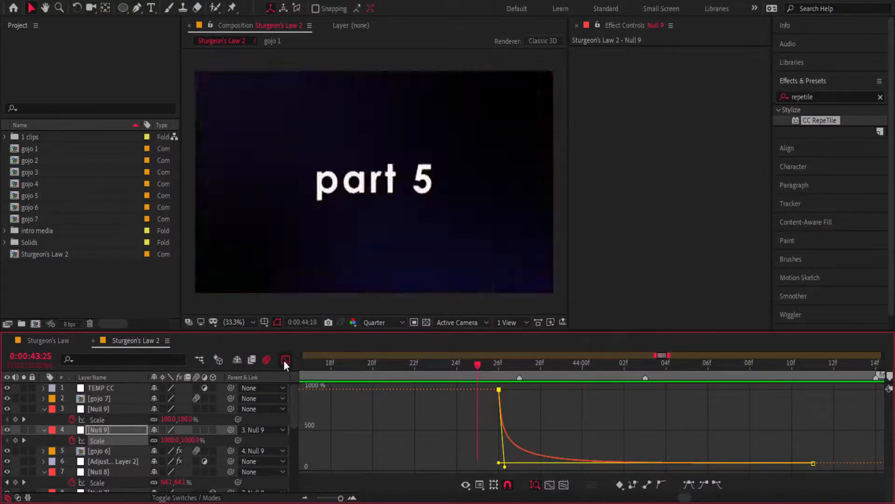
pyautogui.click(284, 360)
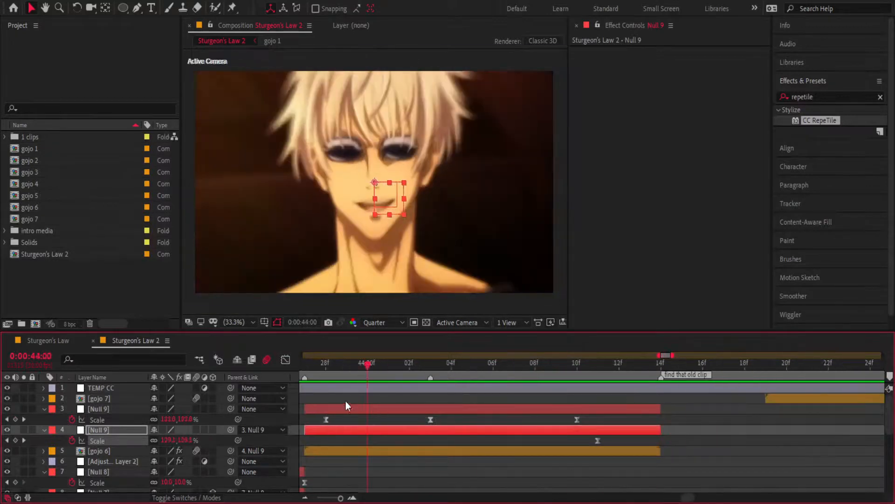
# - Duplicate the upper Null 9 and replace the duplicate's Scale animation with a single 100% keyframe
pyautogui.click(377, 408)
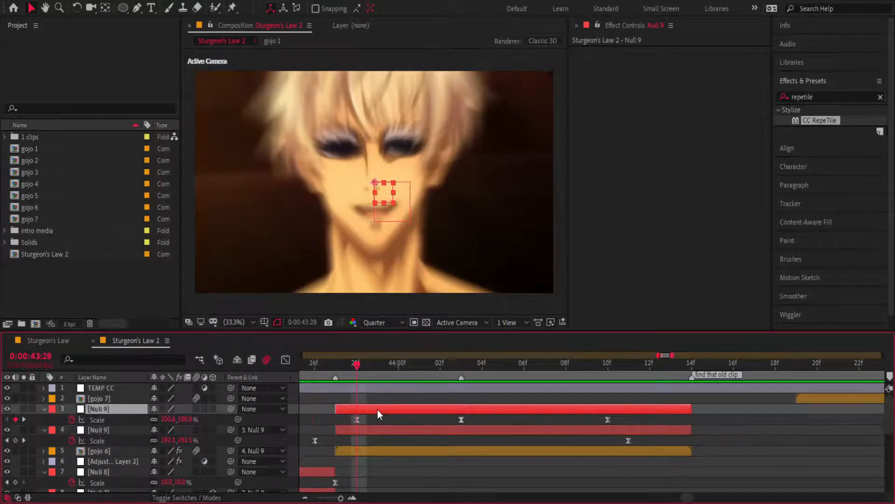
pyautogui.hotkey('ctrl', 'alt', 'shift', 'y')
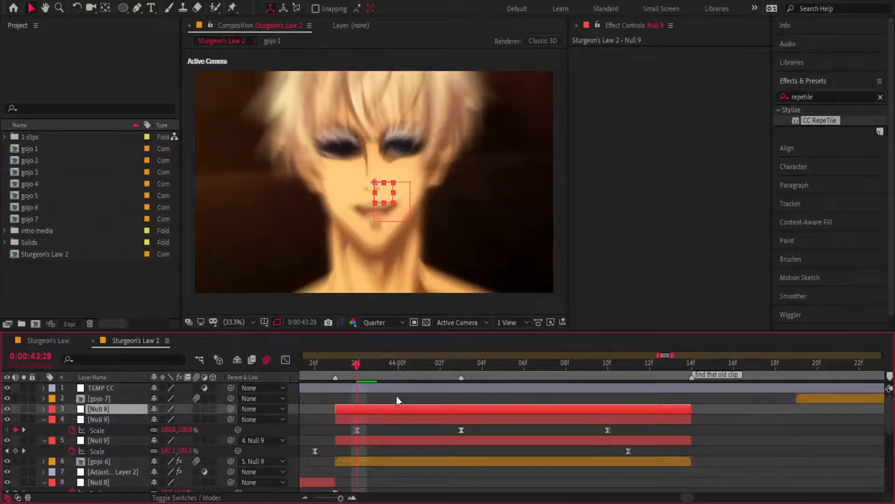
pyautogui.click(390, 417)
pyautogui.click(377, 407)
pyautogui.press('u')
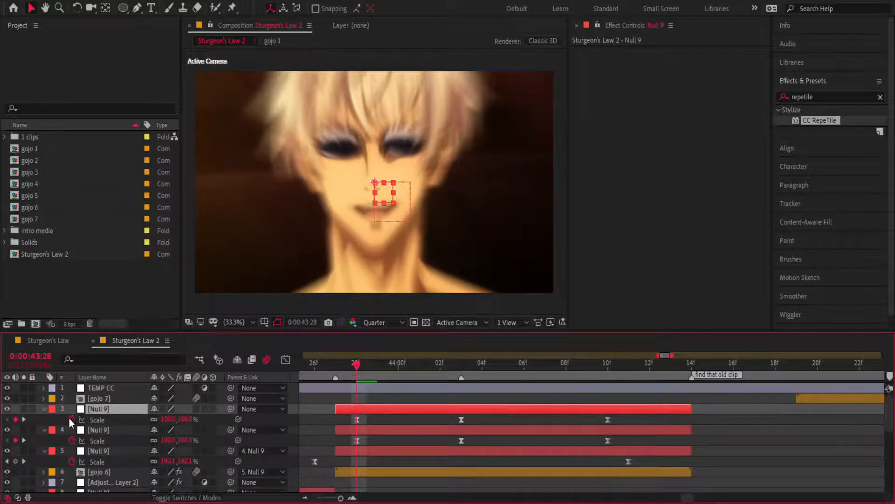
pyautogui.click(72, 419)
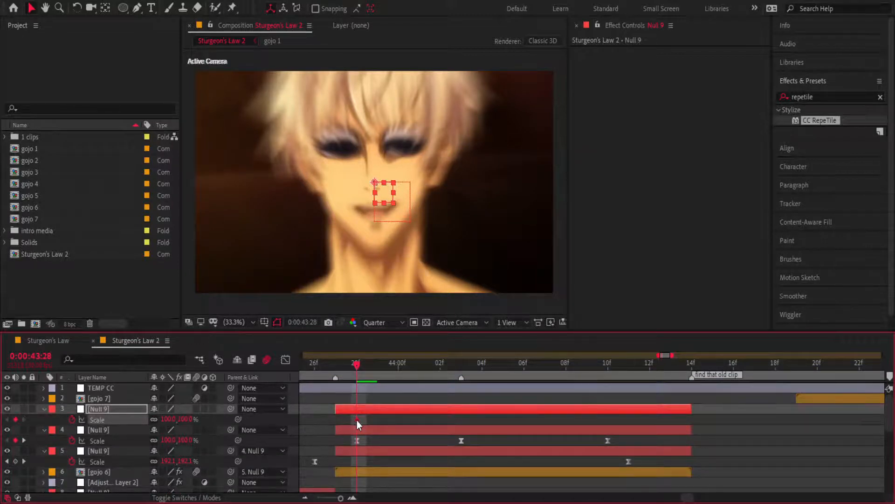
# - Parent the original upper Null 9 to its duplicate and keyframe the duplicate's Scale from 100% at 0:00:44:06 to 10% at 0:00:44:14
pyautogui.click(516, 429)
pyautogui.moveTo(231, 429); pyautogui.dragTo(108, 410)
pyautogui.moveTo(355, 368); pyautogui.dragTo(684, 379)
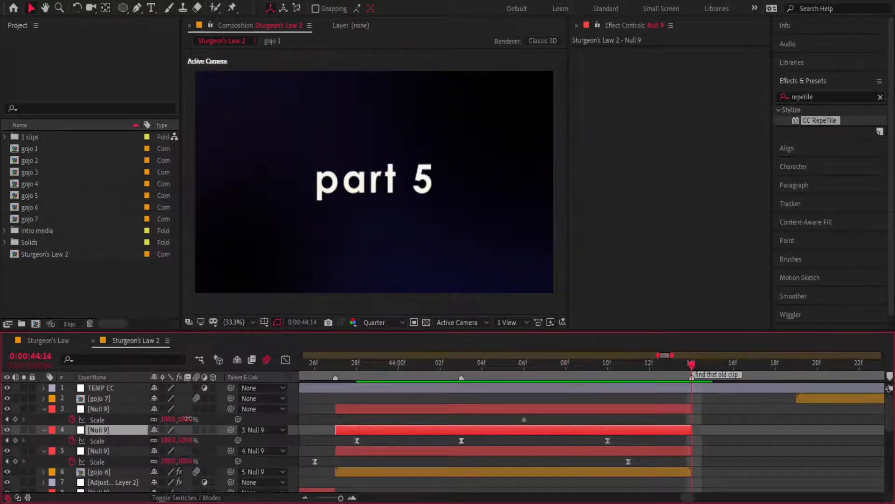
pyautogui.write('0')
pyautogui.press('Return')
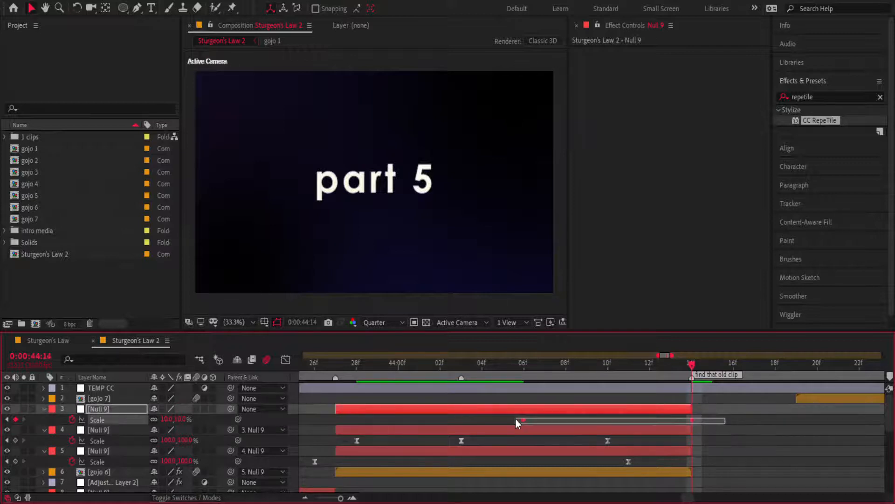
# - Shape the topmost Null 9's eased Scale curve to stay near 100% and drop sharply into the 10% keyframe at 0:00:44:14
pyautogui.hotkey('shift', 'F3')
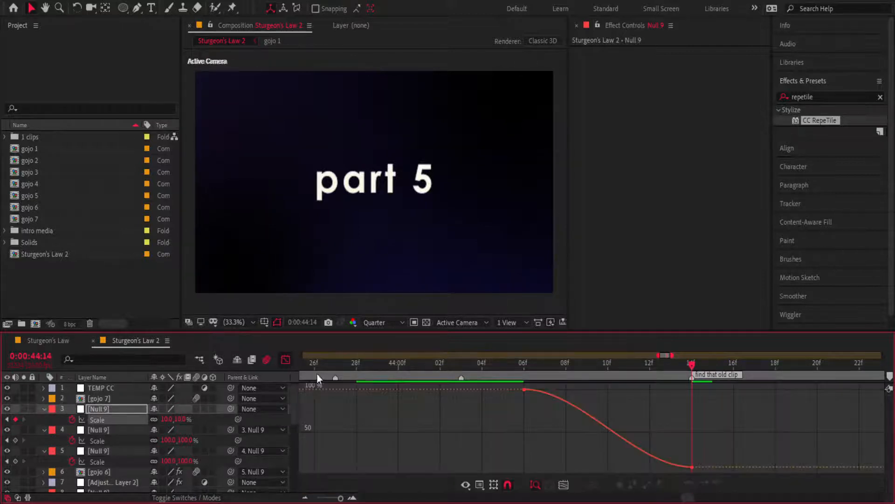
pyautogui.click(650, 455)
pyautogui.moveTo(636, 467); pyautogui.dragTo(685, 402)
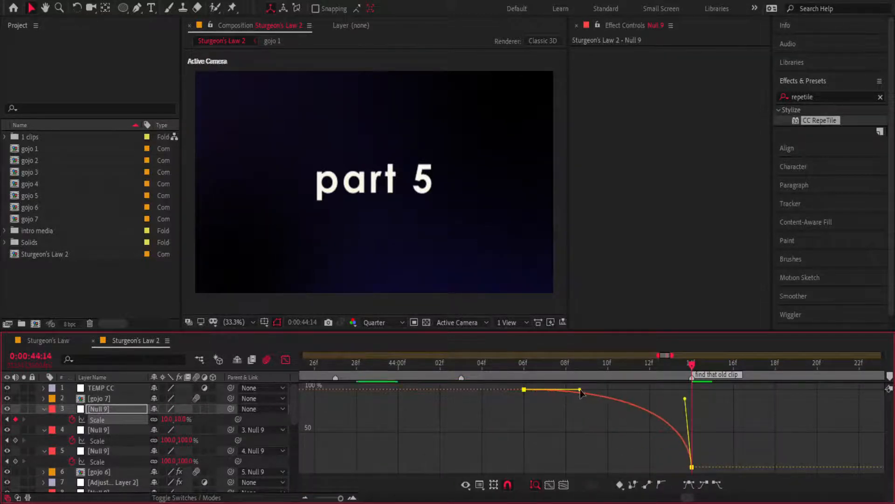
pyautogui.moveTo(581, 390); pyautogui.dragTo(308, 363)
# - Play back the gojo 6 section repeatedly to check how the final scale-down leads into the next clip
pyautogui.press('space')
pyautogui.press('space')
pyautogui.press('space')
pyautogui.press('space')
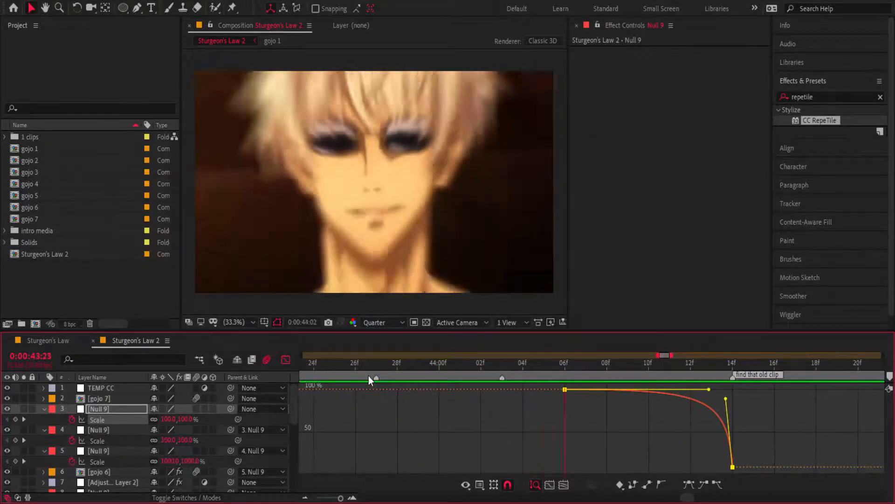
pyautogui.press('space')
pyautogui.press('space')
pyautogui.press('space')
pyautogui.press('space')
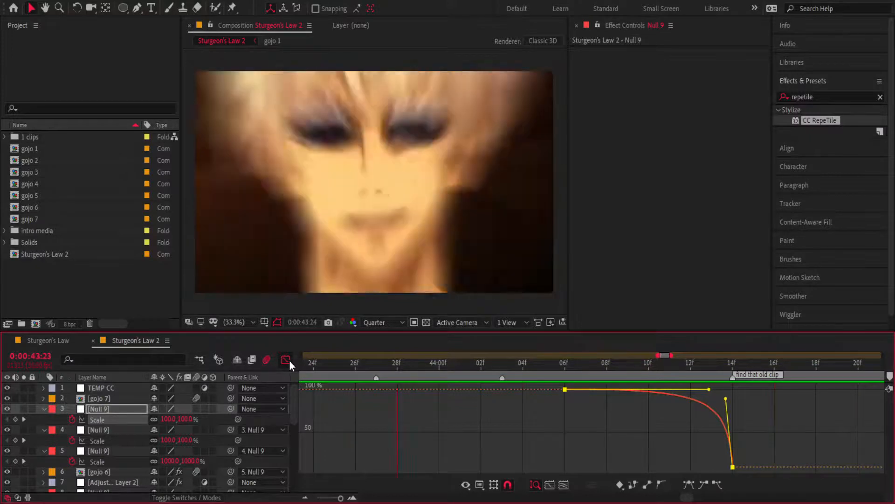
pyautogui.press('space')
pyautogui.press('space')
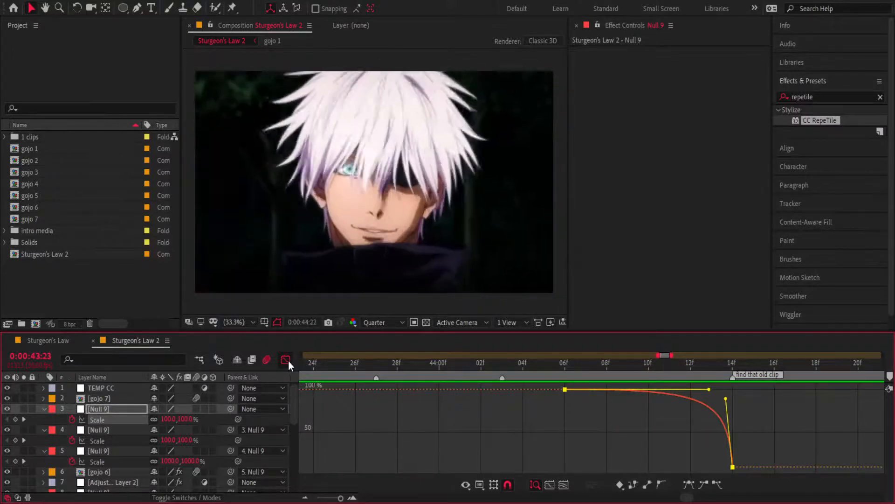
# - Move the topmost Null 9's 100% Scale keyframe earlier to 0:00:44:04
pyautogui.click(286, 360)
pyautogui.click(554, 419)
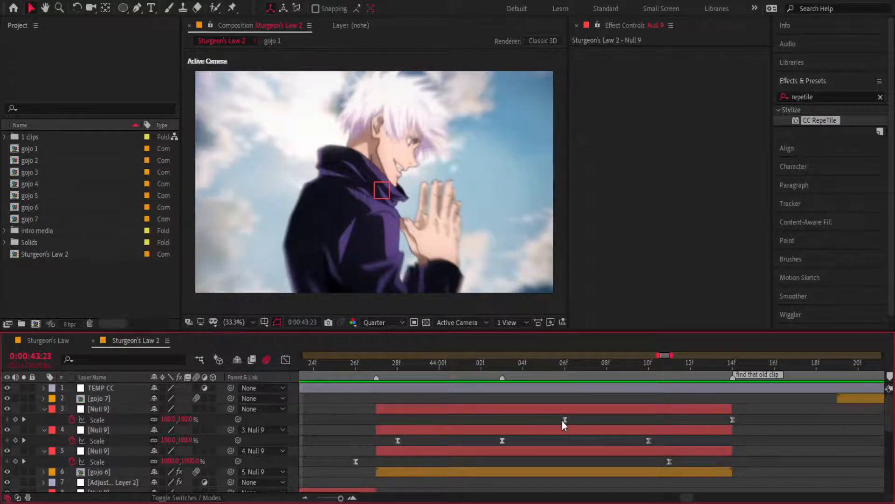
pyautogui.moveTo(564, 419); pyautogui.dragTo(524, 419)
pyautogui.click(731, 369)
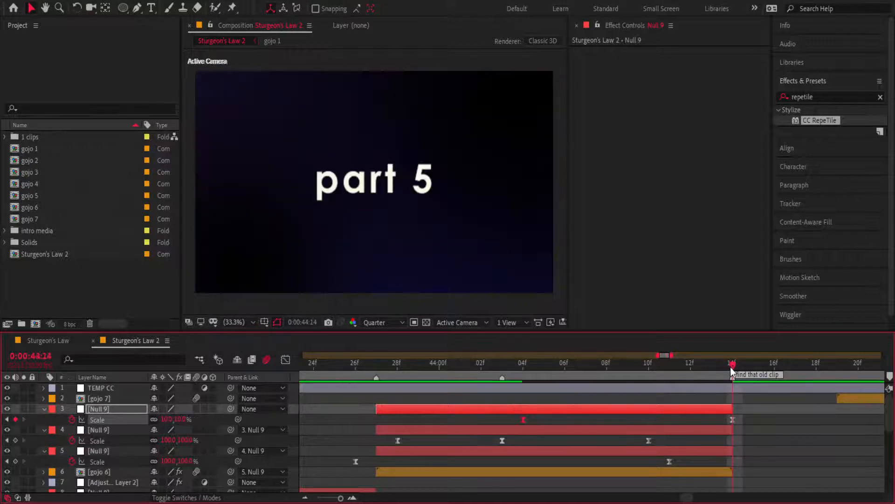
pyautogui.press('j')
pyautogui.press('j')
pyautogui.press('j')
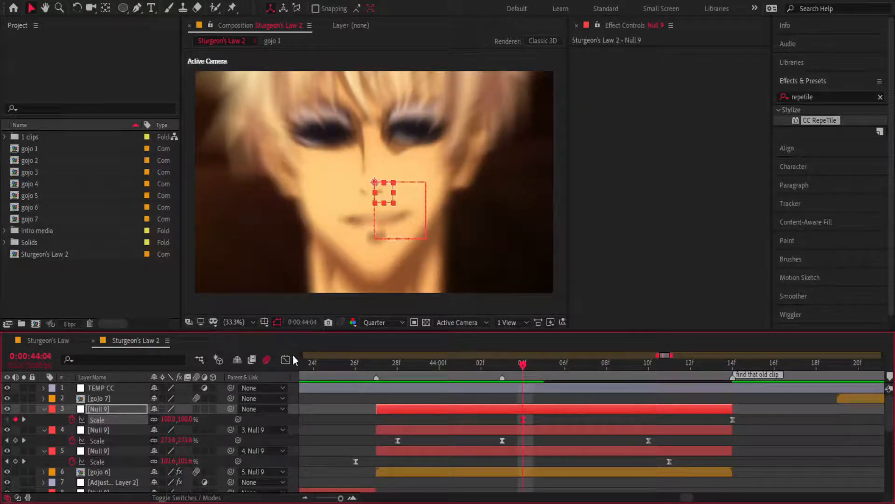
# - Reshape the topmost Null 9's Scale curve to fall more gradually into the 10% keyframe at 0:00:44:14, and preview it
pyautogui.click(286, 360)
pyautogui.click(736, 369)
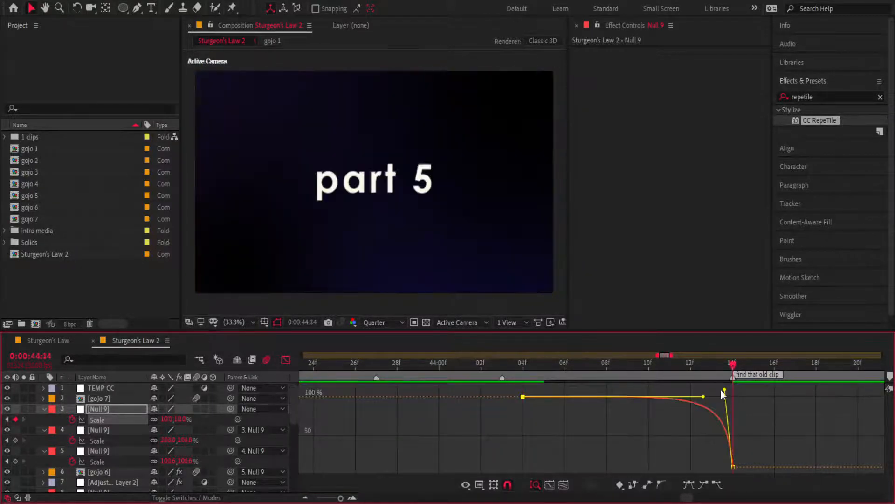
pyautogui.moveTo(734, 360); pyautogui.dragTo(439, 362)
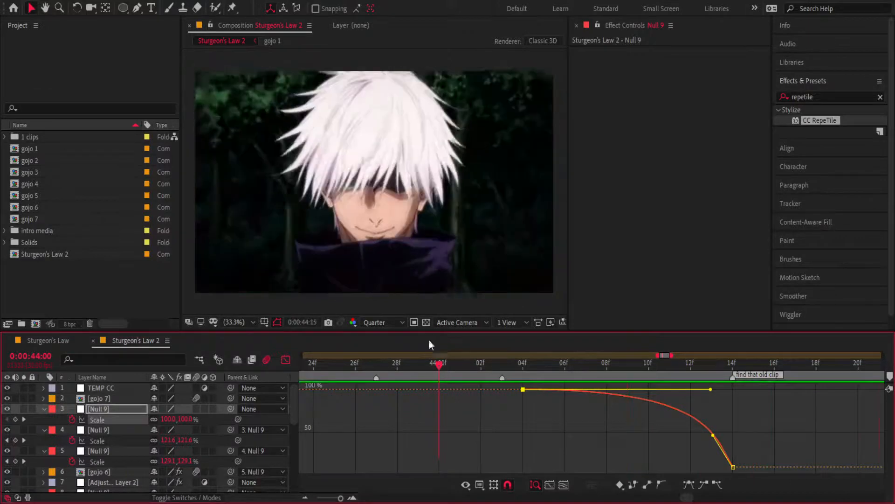
pyautogui.press('space')
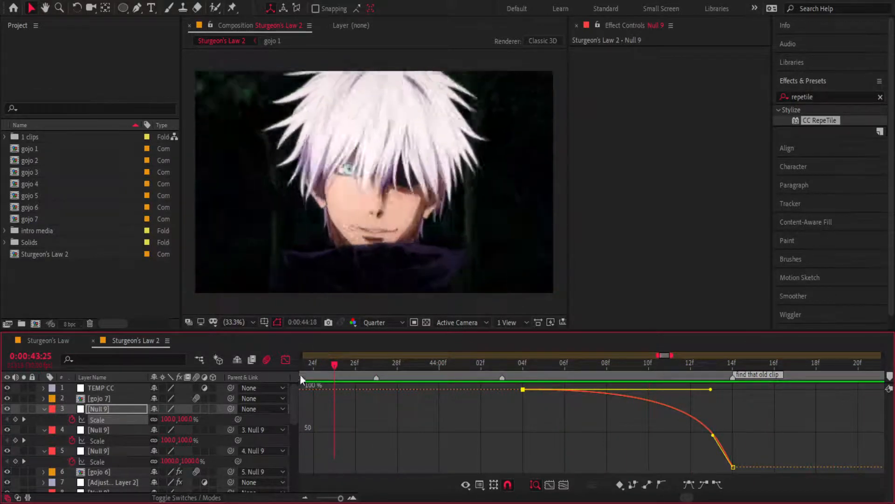
pyautogui.click(286, 360)
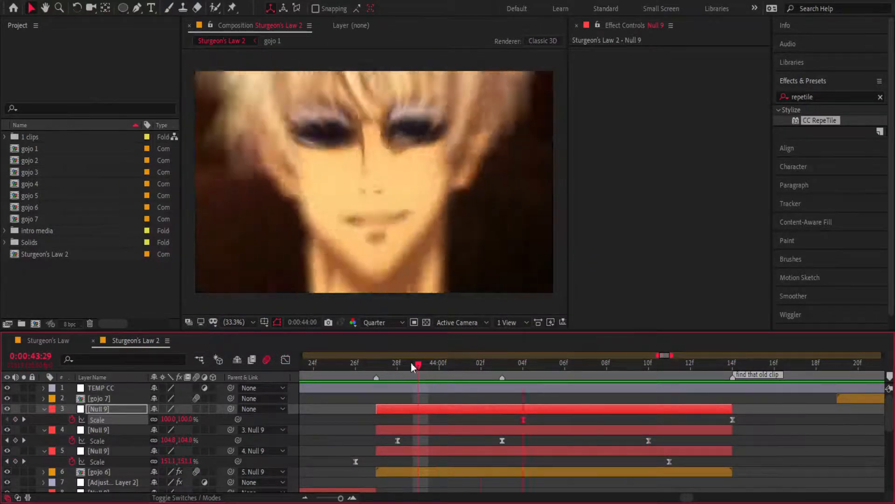
# - Replay the composition from before the gojo 6 clip to review its zoom-in, beat pulse and scale-down together
pyautogui.moveTo(421, 363); pyautogui.dragTo(294, 362)
pyautogui.press('space')
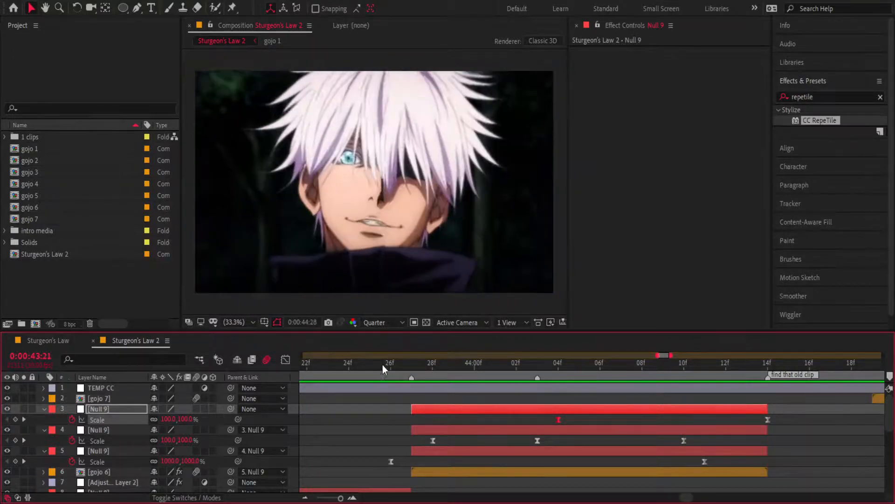
pyautogui.moveTo(382, 365); pyautogui.dragTo(272, 365)
pyautogui.press('space')
pyautogui.press('space')
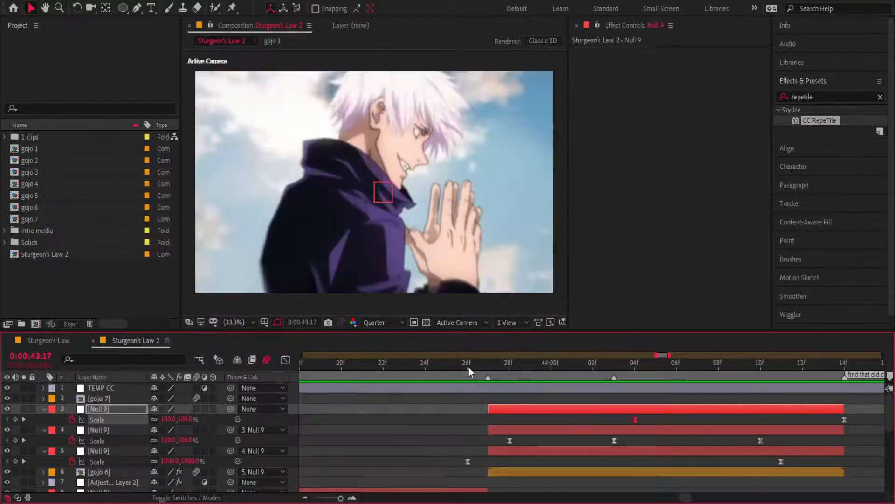
pyautogui.press('space')
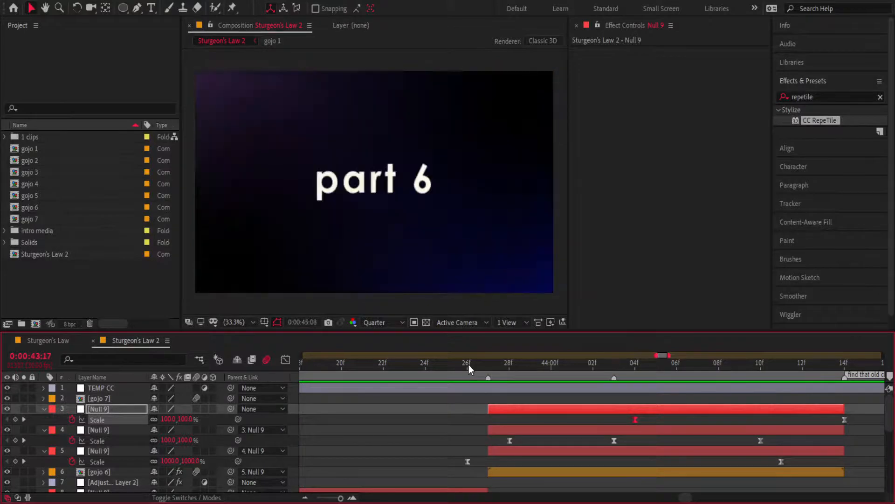
pyautogui.moveTo(469, 365); pyautogui.dragTo(314, 355)
pyautogui.press('space')
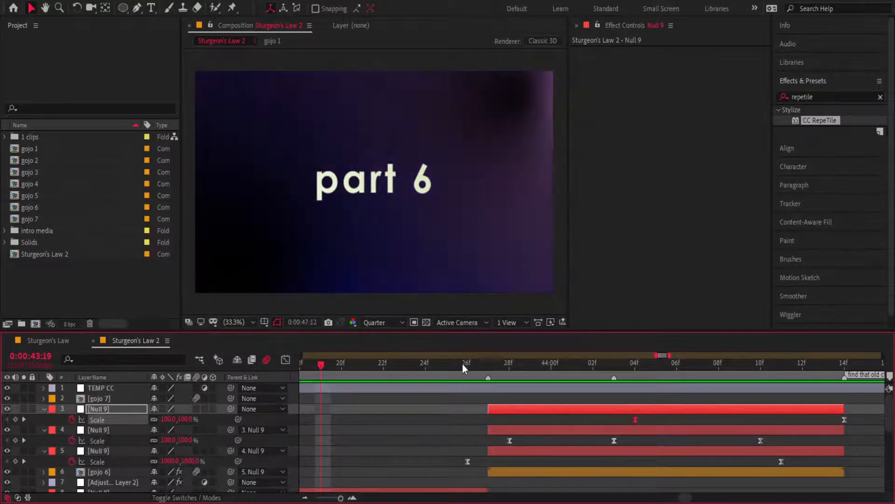
# - Shorten the incoming ease handle of the lowest Null 9's 100% Scale keyframe after previewing the zoom into gojo 6 from 0:00:43:25
pyautogui.moveTo(462, 364)
pyautogui.mouseDown()
pyautogui.moveTo(559, 377)
pyautogui.moveTo(455, 372)
pyautogui.mouseUp()
pyautogui.press('space')
pyautogui.press('space')
pyautogui.press('space')
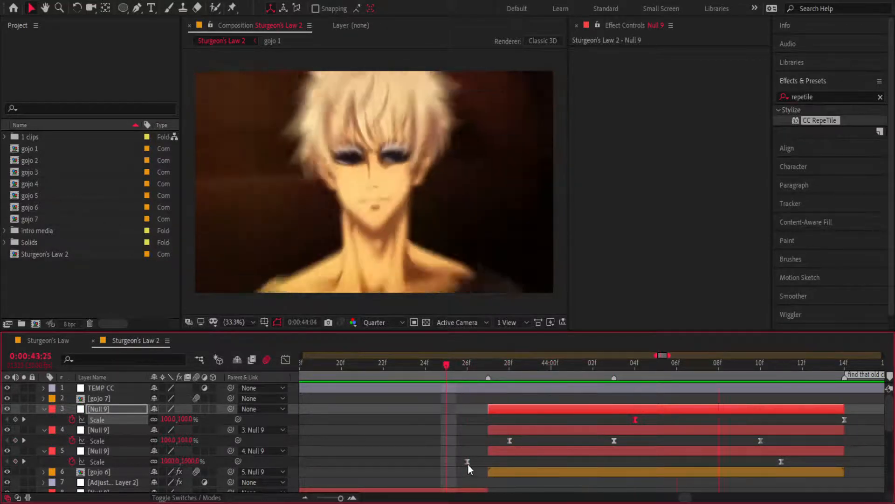
pyautogui.click(467, 462)
pyautogui.click(285, 360)
pyautogui.moveTo(473, 467); pyautogui.dragTo(508, 468)
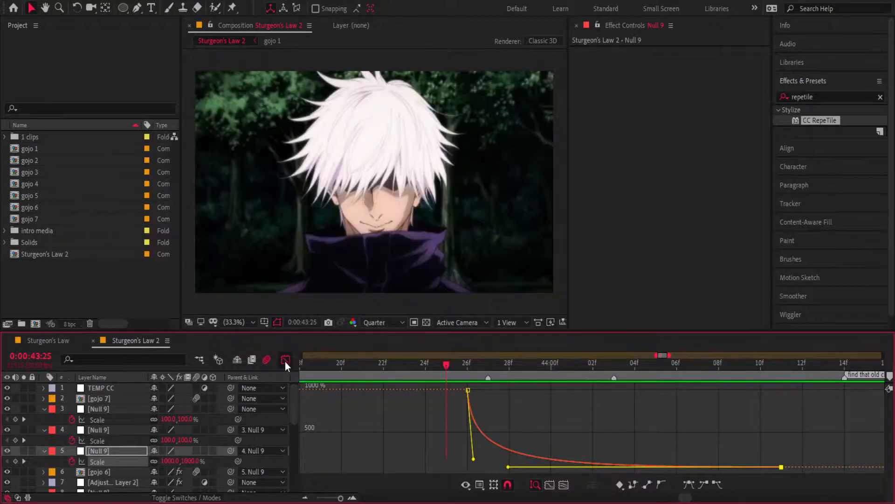
pyautogui.click(286, 360)
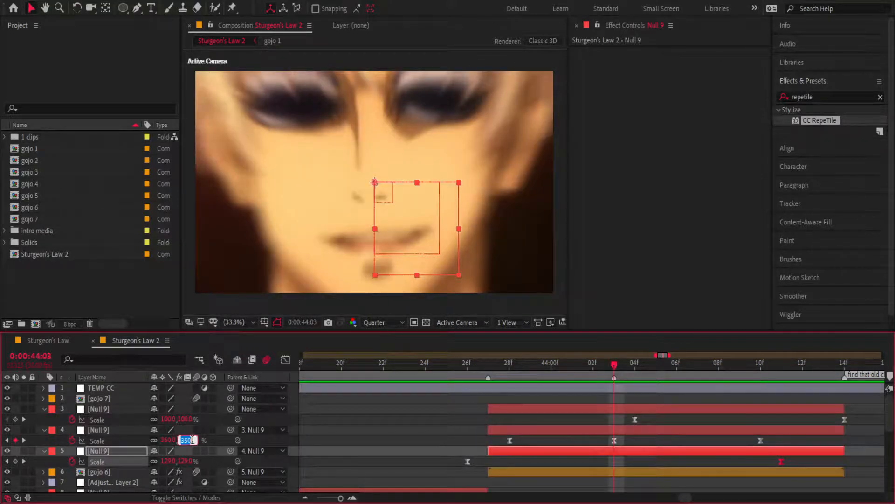
# - Set the middle Null 9's Scale keyframe at 0:00:44:03 to 250% and preview the weaker pulse
pyautogui.press('Return')
pyautogui.press('space')
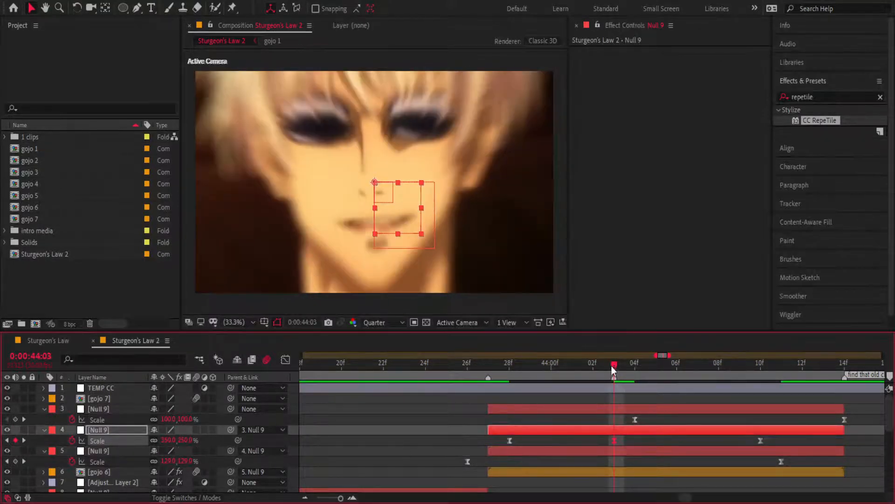
pyautogui.press('space')
# - Steepen the middle Null 9's Scale curve as it rises into the 250% peak at 0:00:44:03
pyautogui.click(286, 360)
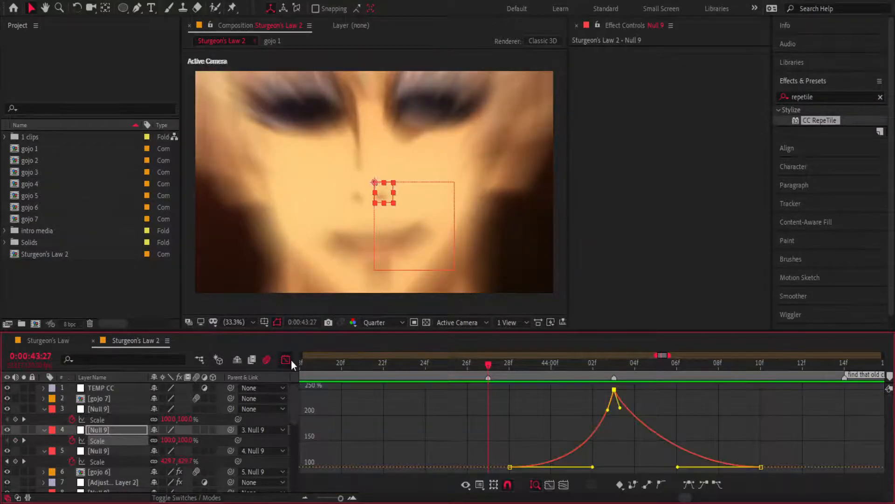
pyautogui.moveTo(619, 404); pyautogui.dragTo(597, 441)
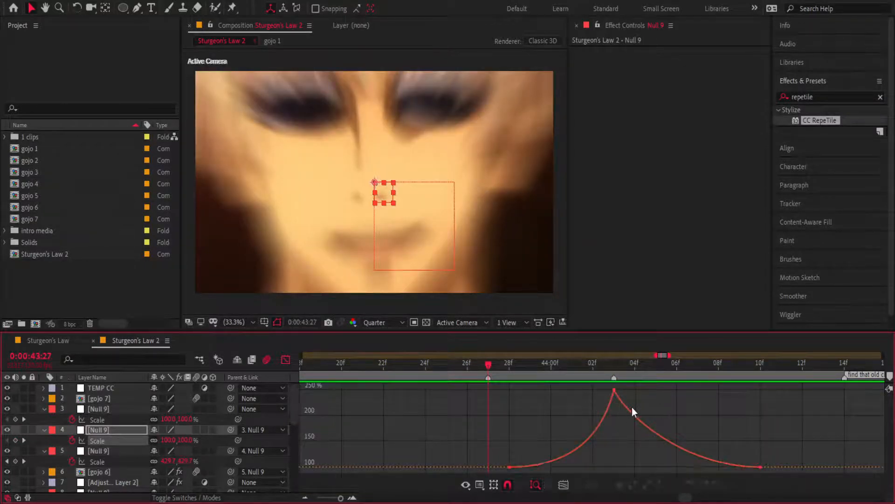
pyautogui.doubleClick(608, 417)
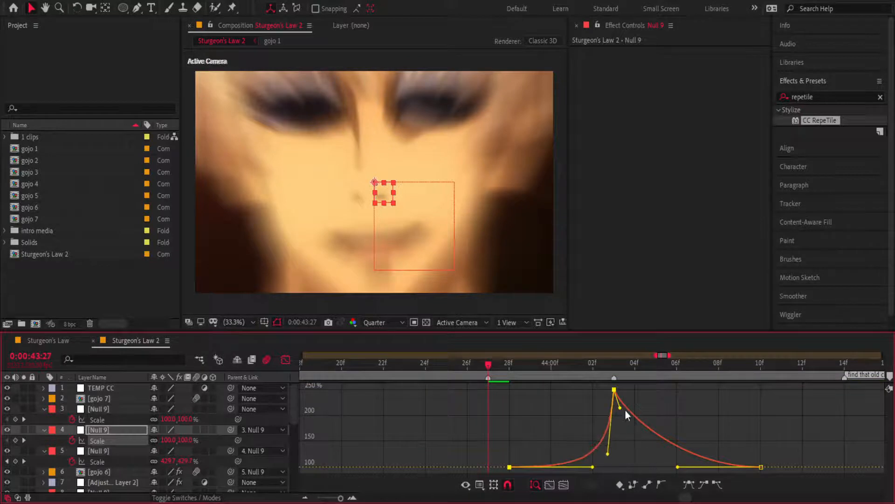
pyautogui.moveTo(620, 408); pyautogui.dragTo(621, 455)
pyautogui.moveTo(593, 466); pyautogui.dragTo(614, 494)
pyautogui.hotkey('ctrl', 'z')
pyautogui.hotkey('ctrl', 'z')
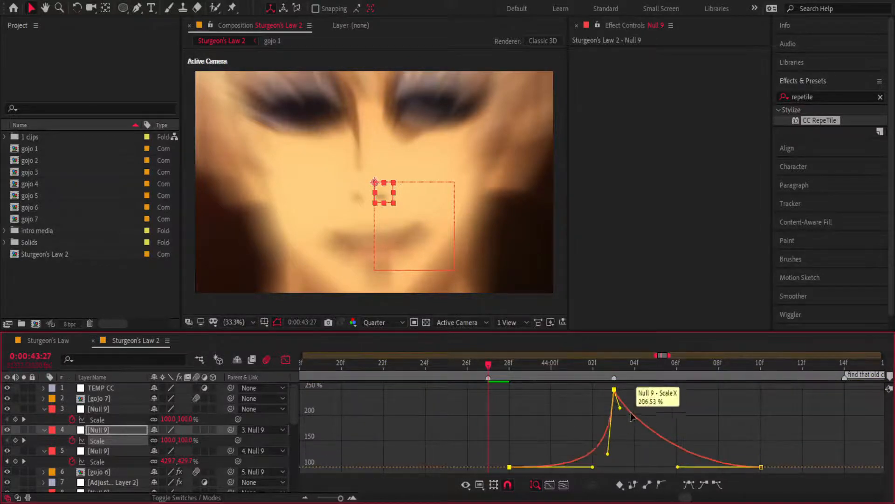
# - Reshape the middle Null 9's Scale curve to fall sharply from the 250% peak and ease out into its last keyframe, and preview it
pyautogui.click(762, 466)
pyautogui.moveTo(620, 408); pyautogui.dragTo(635, 466)
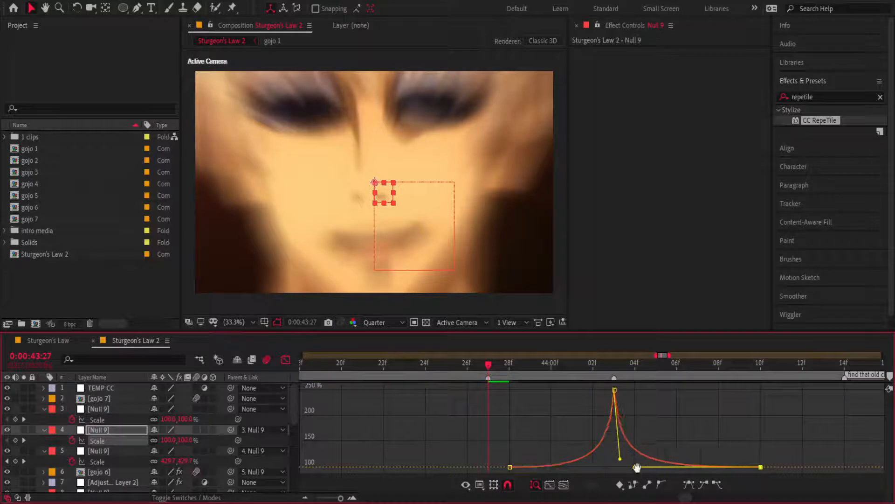
pyautogui.press('space')
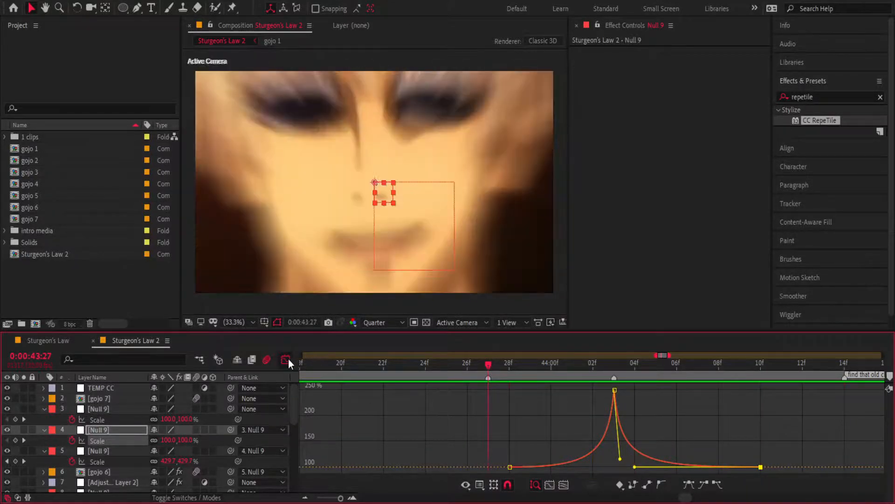
pyautogui.click(285, 359)
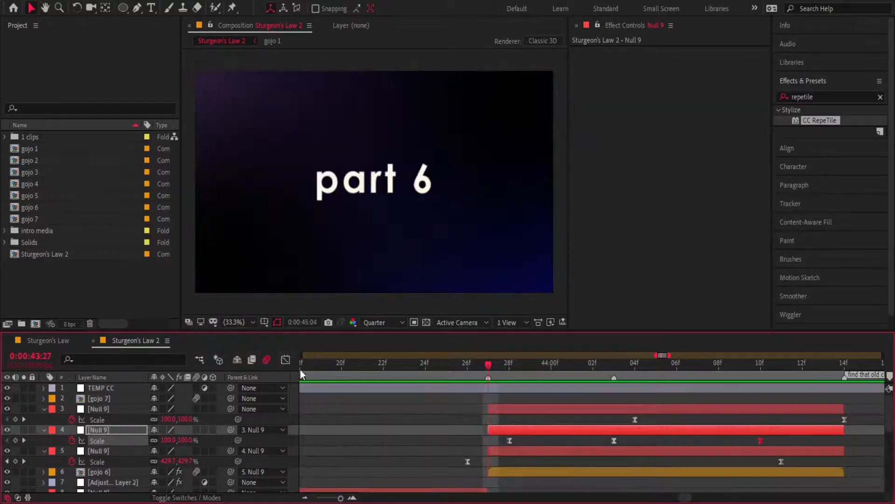
# - Replay the reshaped pulse from the start of gojo 6 and inspect the gojo 7 clip around 0:00:44:25
pyautogui.moveTo(340, 498); pyautogui.dragTo(338, 498)
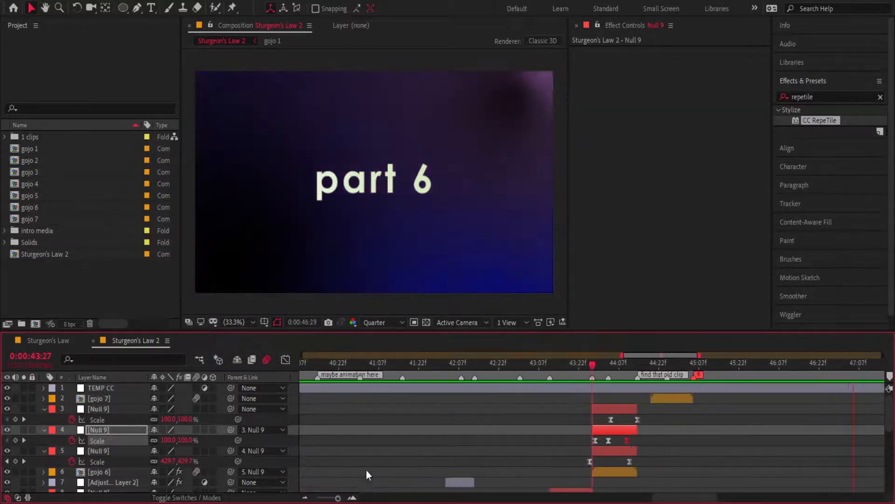
pyautogui.click(592, 364)
pyautogui.press('space')
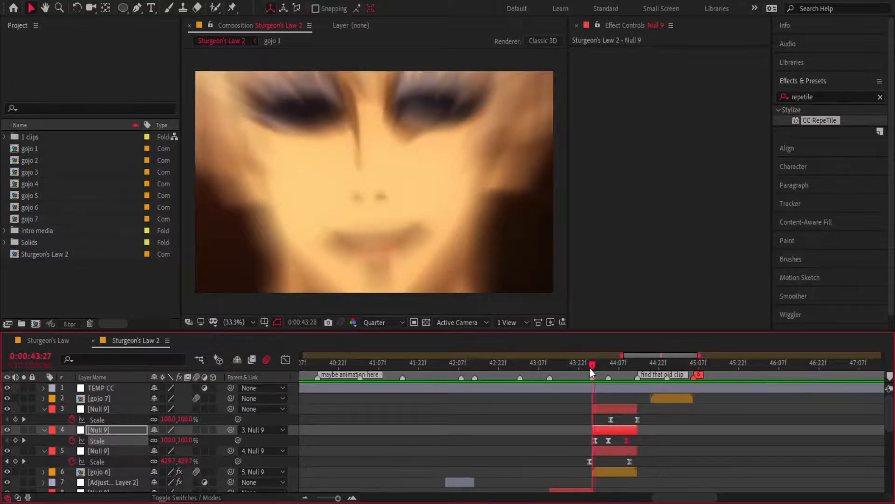
pyautogui.moveTo(585, 363); pyautogui.dragTo(666, 373)
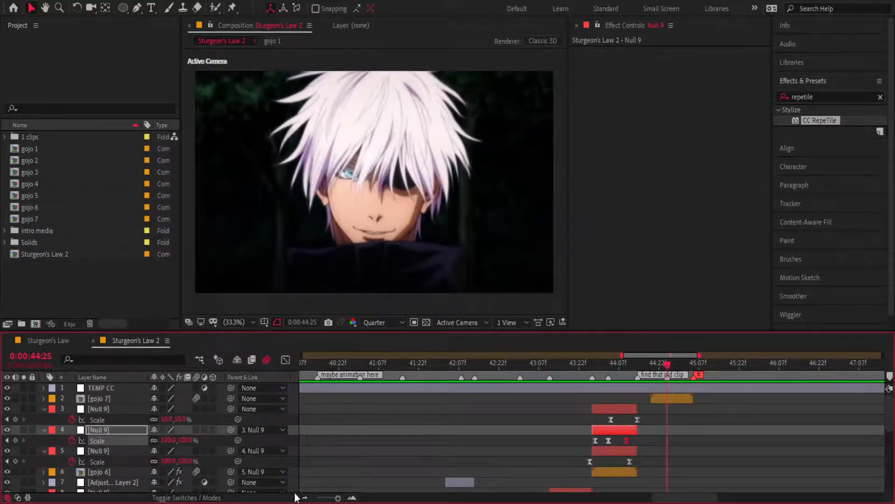
pyautogui.click(353, 498)
pyautogui.click(353, 498)
pyautogui.click(352, 498)
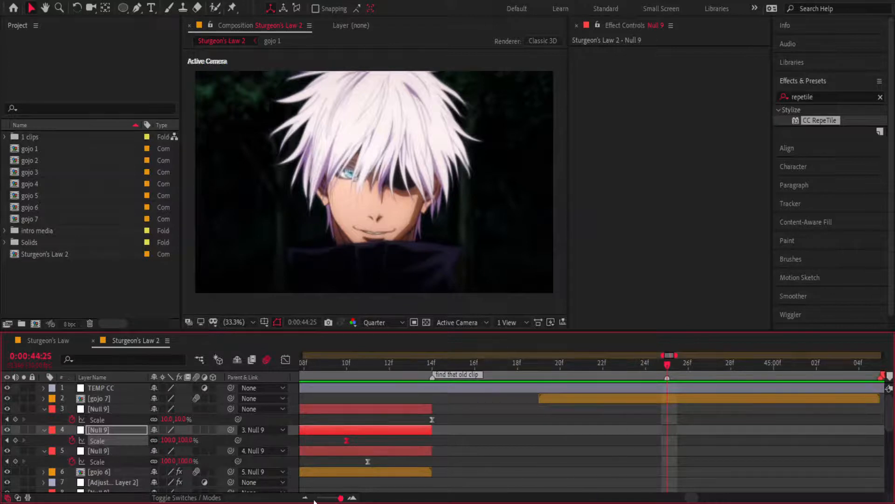
pyautogui.moveTo(541, 452); pyautogui.dragTo(449, 467)
pyautogui.click(576, 399)
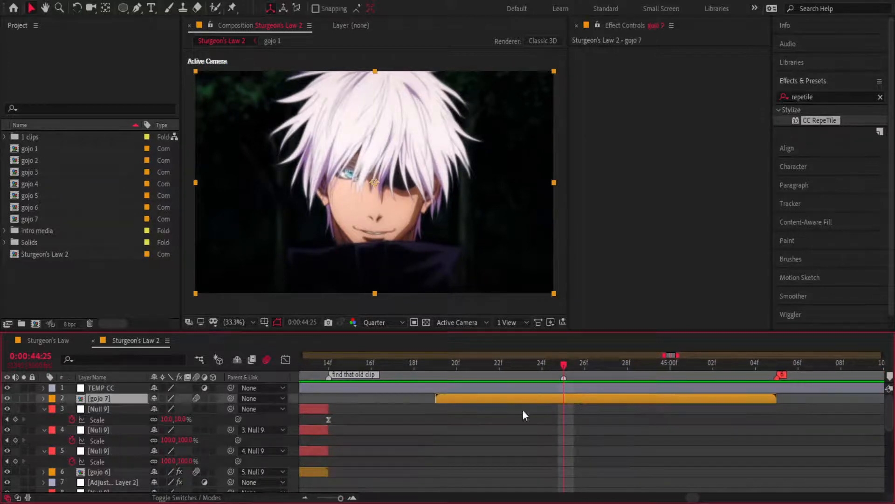
# - Play back repeatedly from around 0:00:43:21 to check how gojo 5 leads into gojo 6 and on to gojo 7
pyautogui.press('space')
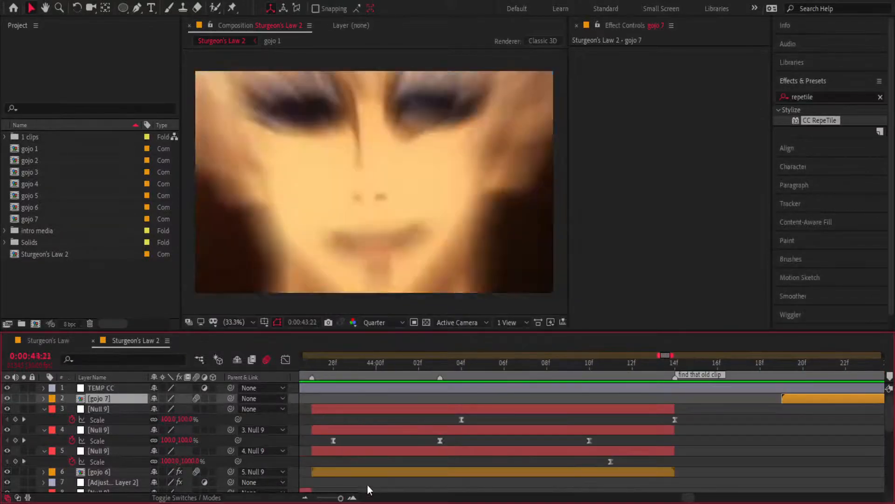
pyautogui.moveTo(340, 497); pyautogui.dragTo(339, 497)
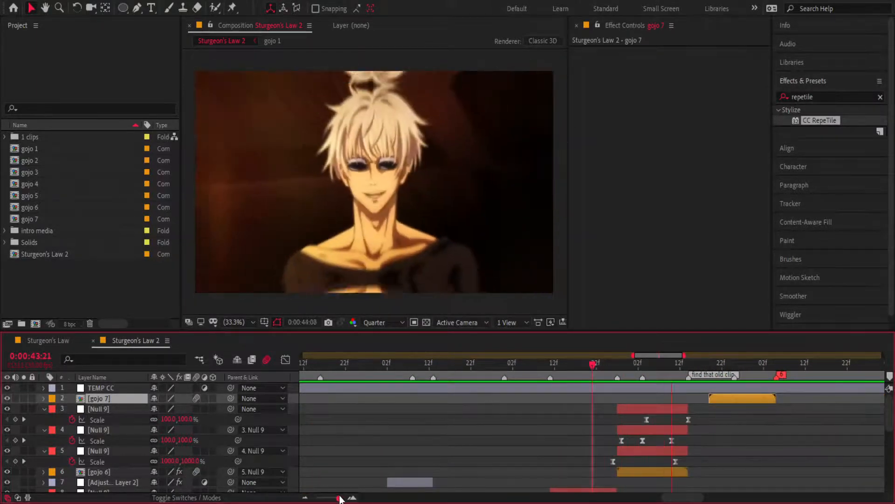
pyautogui.click(483, 364)
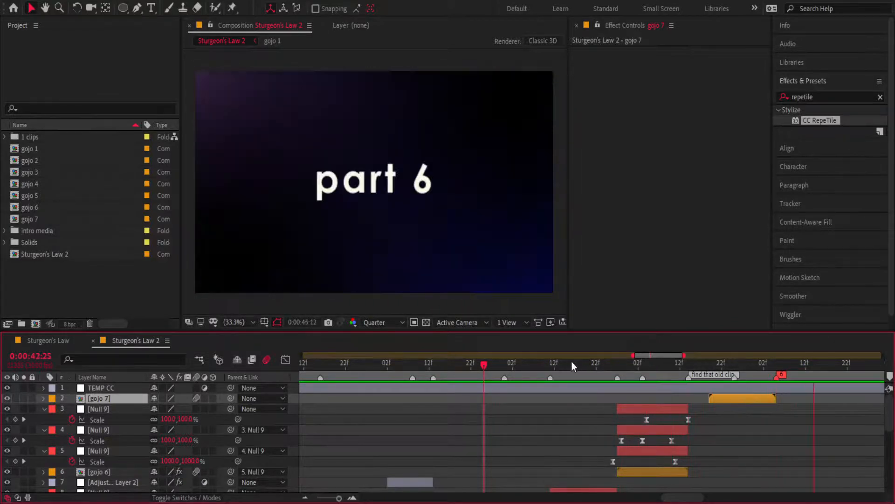
pyautogui.click(598, 367)
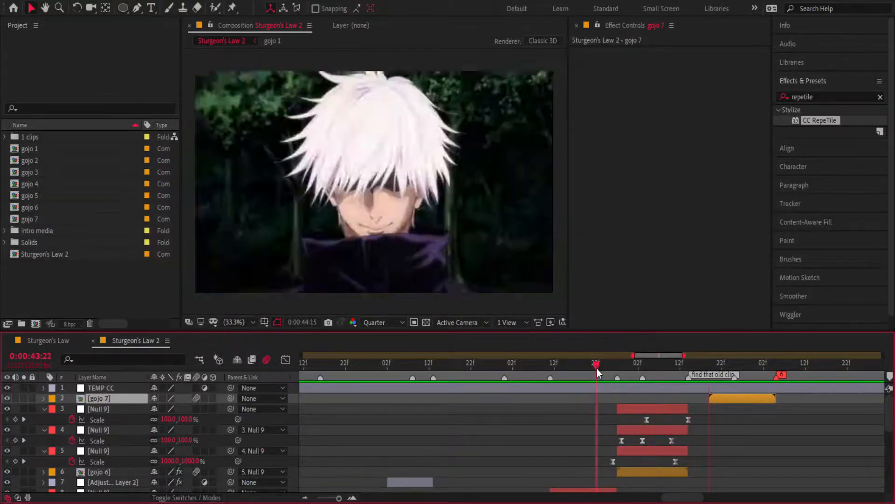
pyautogui.click(623, 368)
pyautogui.moveTo(622, 370); pyautogui.dragTo(593, 368)
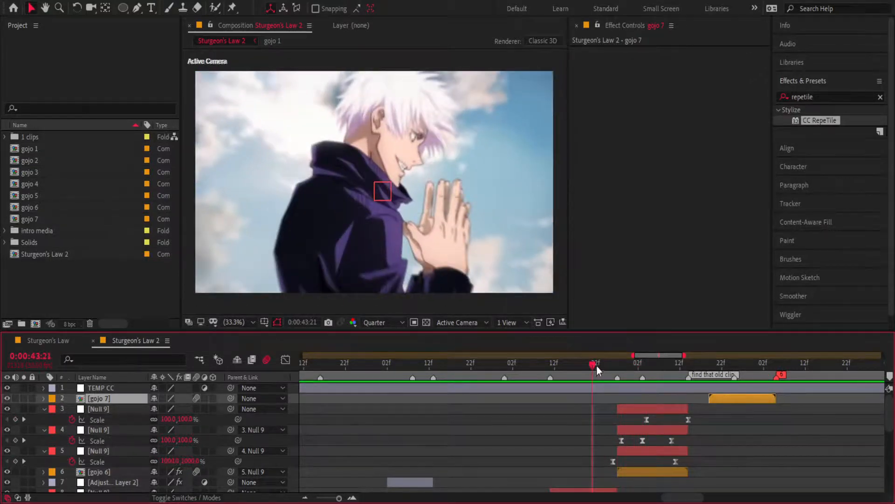
pyautogui.press('space')
pyautogui.press('space')
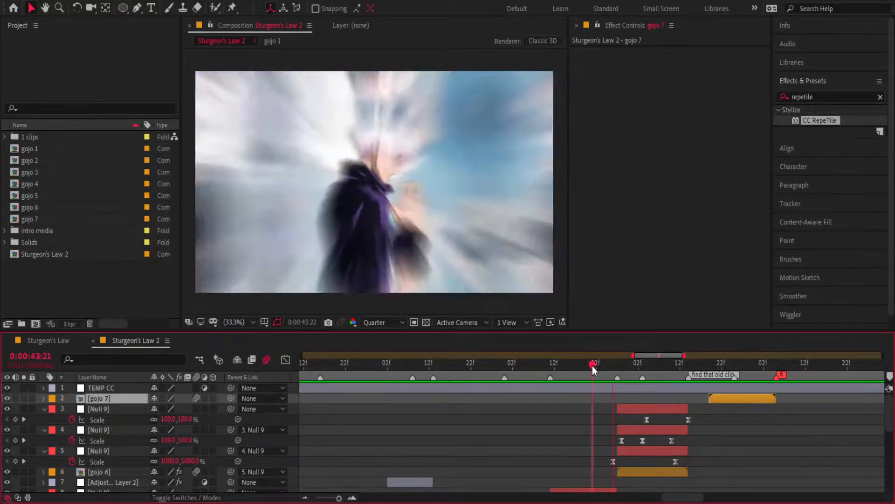
# - Play the composition from 0:00:40:15 and again from gojo 1's start at 0:00:39:11 to review the whole sequence of transitions
pyautogui.moveTo(592, 367); pyautogui.dragTo(306, 398)
pyautogui.press('space')
pyautogui.moveTo(339, 498); pyautogui.dragTo(334, 499)
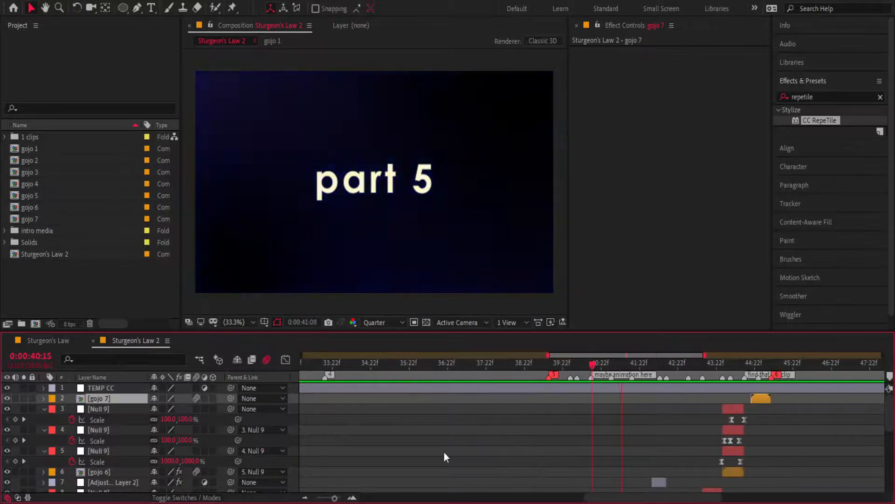
pyautogui.scroll(-5, 476, 445)
pyautogui.scroll(-2, 531, 404)
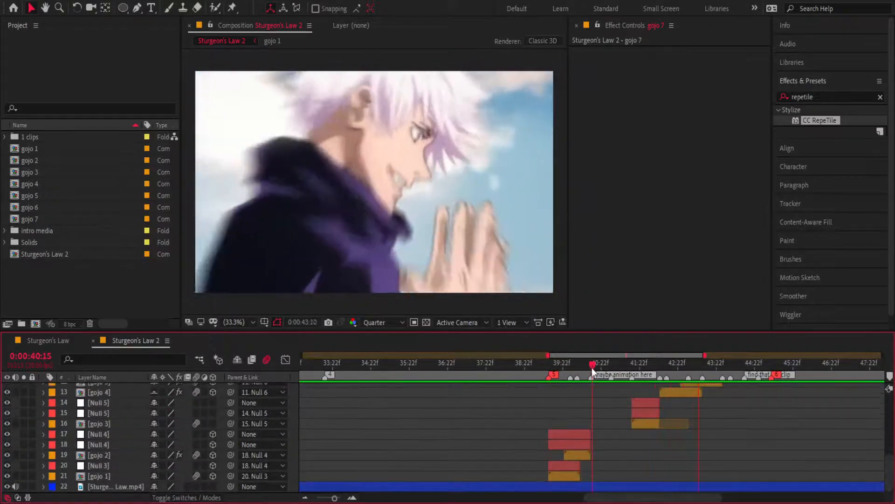
pyautogui.moveTo(592, 364); pyautogui.dragTo(550, 372)
pyautogui.press('space')
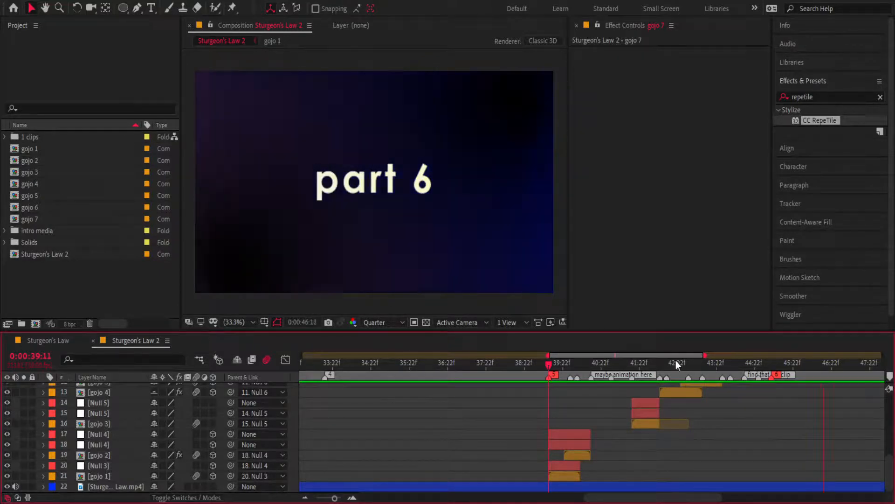
# - Check the gojo 5 section and its nulls at 0:00:43:14, and replay the sequence from 0:00:39:11
pyautogui.click(706, 365)
pyautogui.scroll(2, 728, 391)
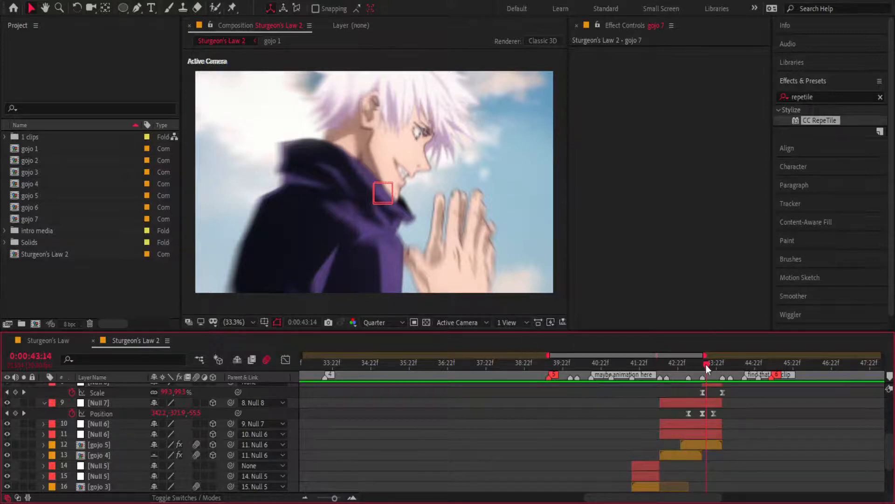
pyautogui.moveTo(706, 364); pyautogui.dragTo(549, 366)
pyautogui.press('space')
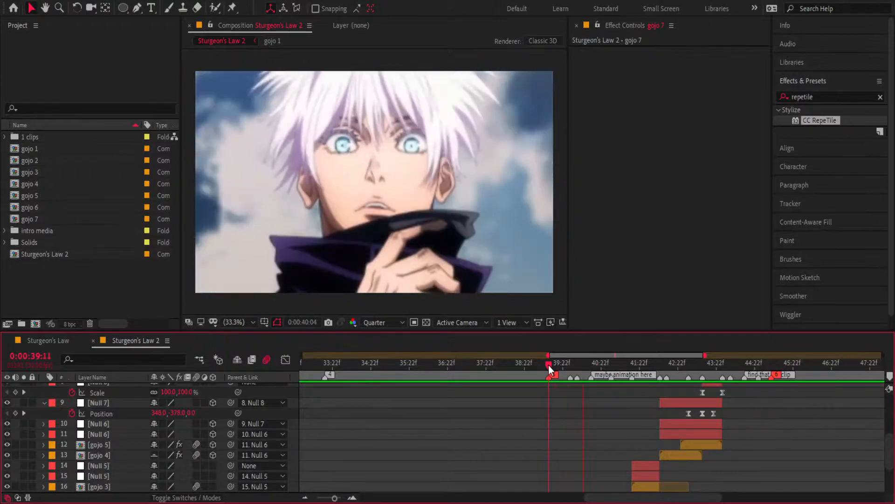
pyautogui.scroll(-3, 598, 392)
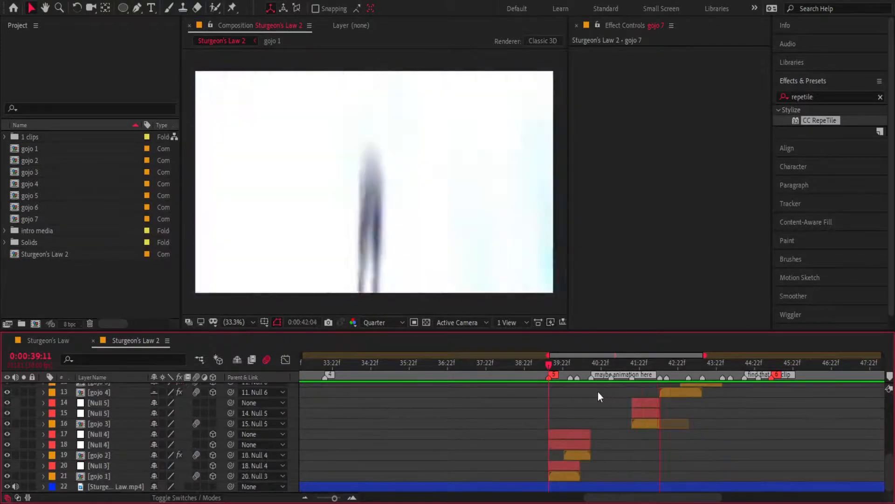
# - Go to the gojo 1 to gojo 2 transition at 0:00:40:05 and examine the Position curve of gojo 2's parent Null 4
pyautogui.click(578, 369)
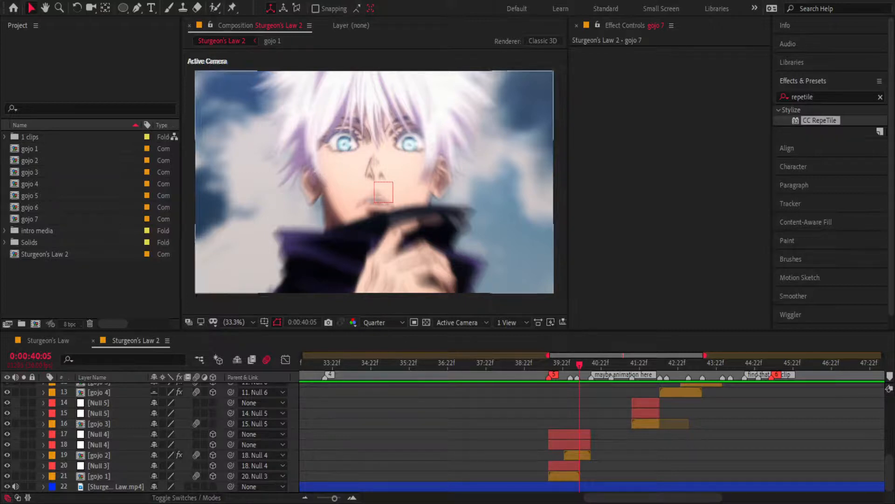
pyautogui.click(403, 209)
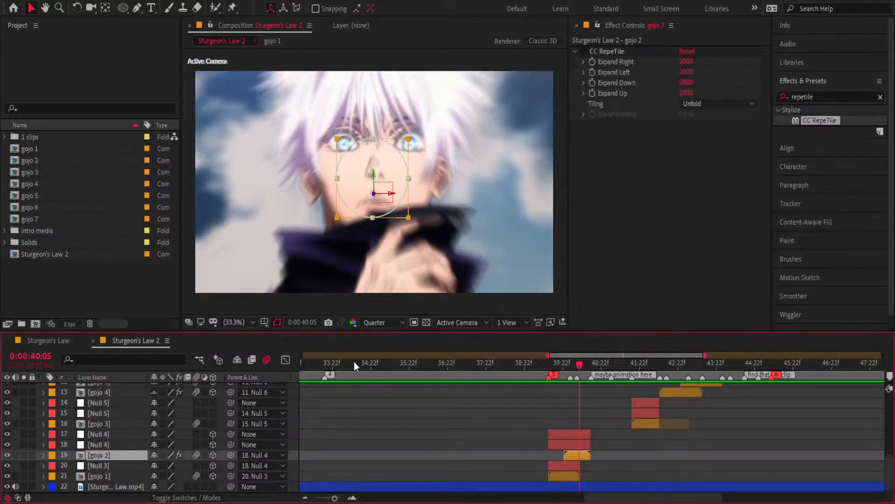
pyautogui.click(574, 435)
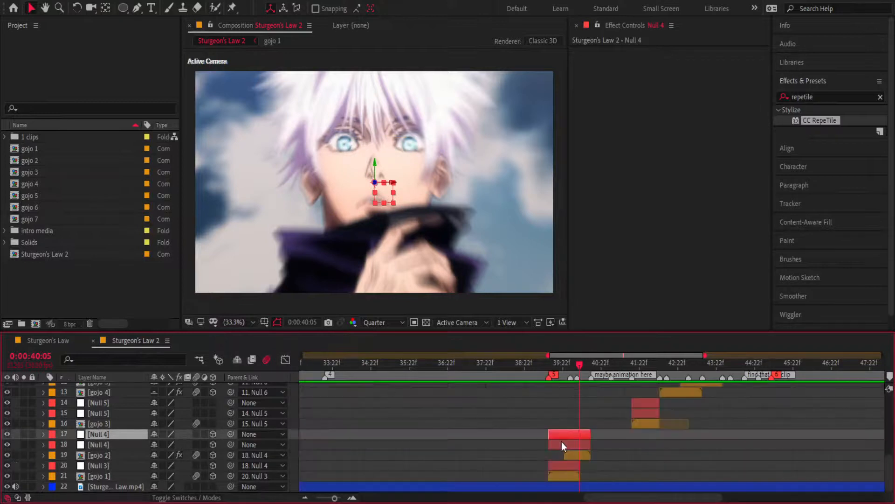
pyautogui.click(579, 455)
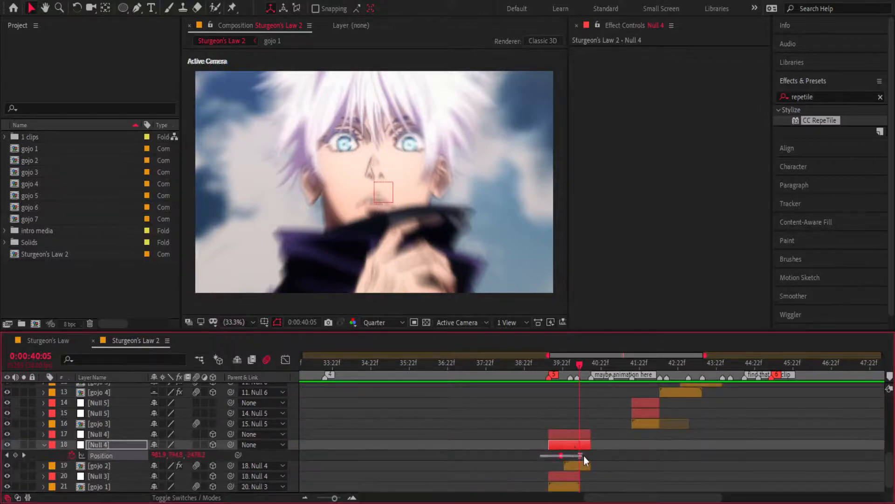
pyautogui.click(285, 360)
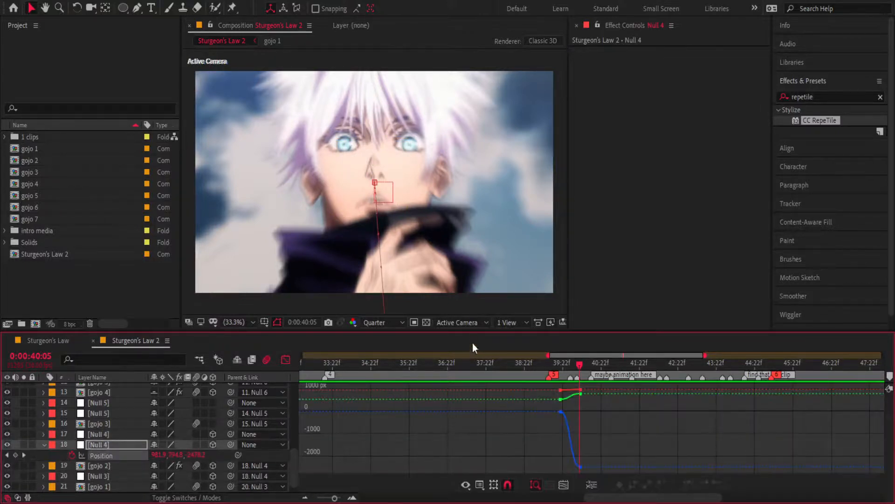
pyautogui.click(285, 360)
# - Go to 0:00:42:01 and check the gojo 3 clip, its Null 5 layers, gojo 5 and the Null 6 above it
pyautogui.click(651, 364)
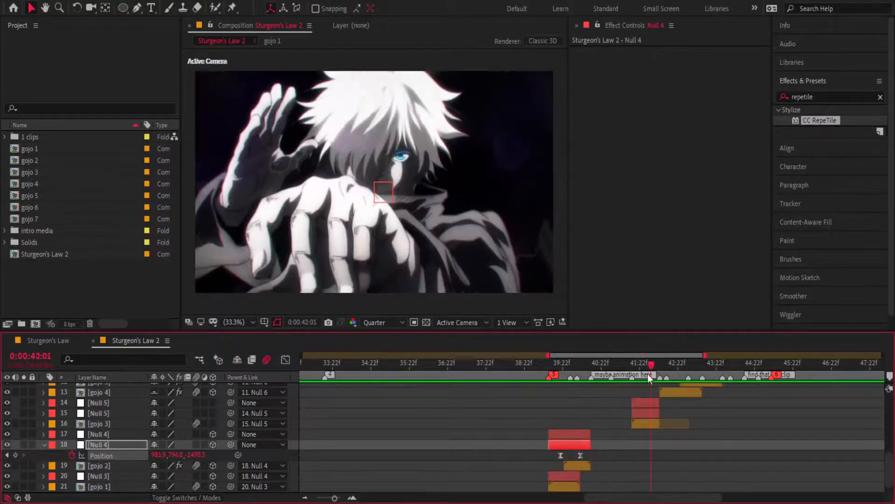
pyautogui.click(646, 423)
pyautogui.click(286, 360)
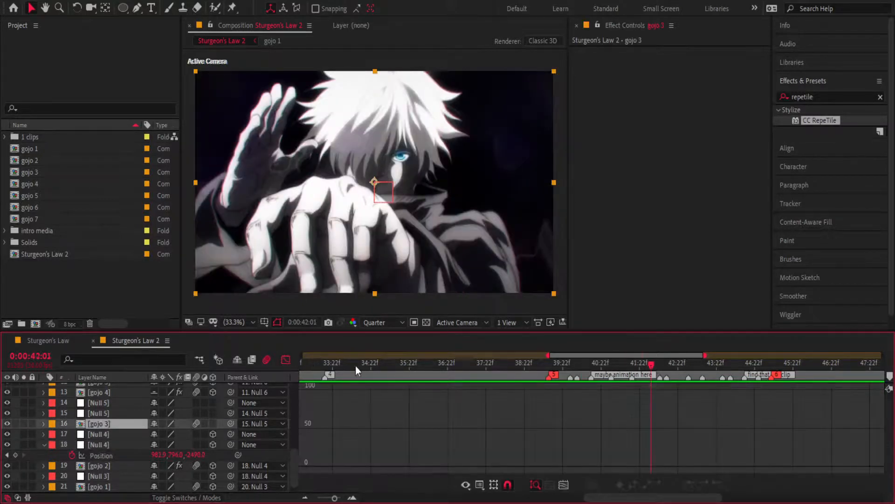
pyautogui.click(285, 363)
pyautogui.click(642, 413)
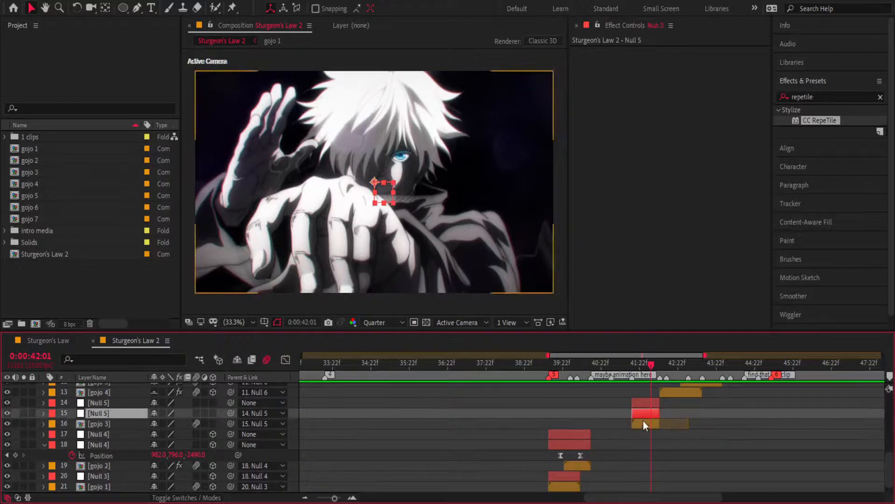
pyautogui.click(641, 405)
pyautogui.scroll(2, 700, 427)
pyautogui.click(688, 445)
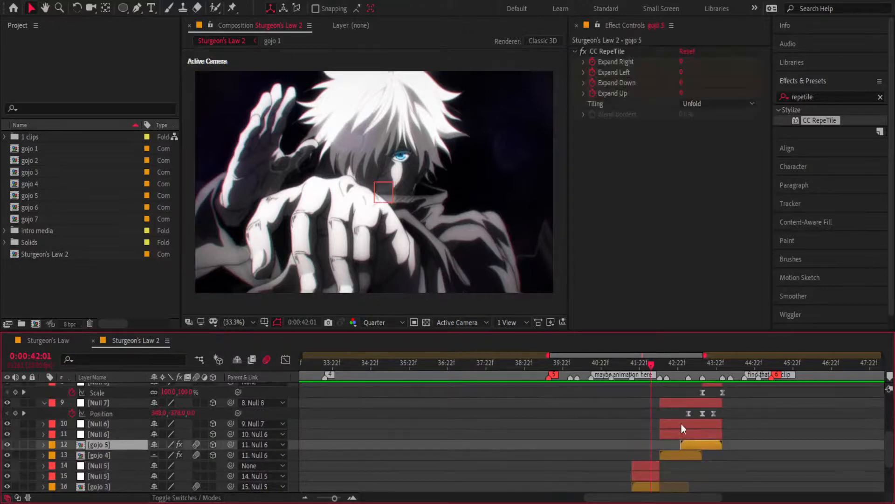
pyautogui.click(681, 422)
pyautogui.scroll(2, 681, 421)
pyautogui.scroll(3, 681, 420)
# - Examine the Scale curve of Null 9, the direct parent of gojo 6, close up in the graph view, and return to the layer bars
pyautogui.click(117, 433)
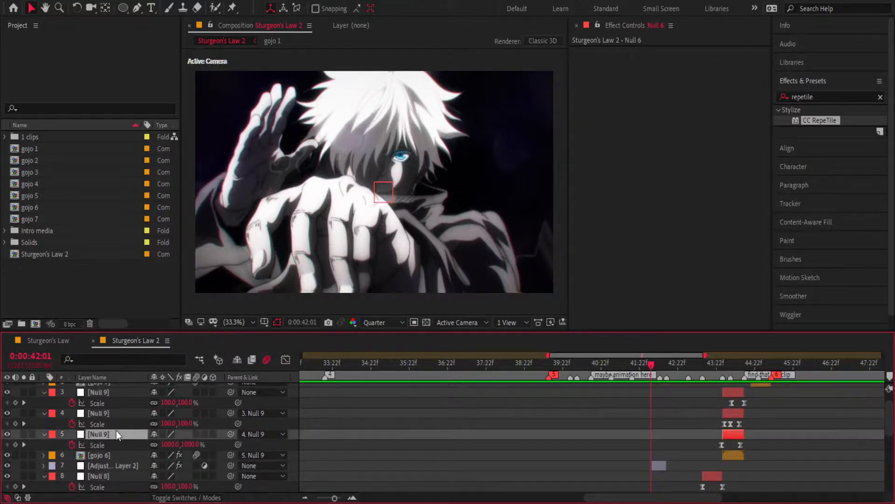
pyautogui.click(722, 444)
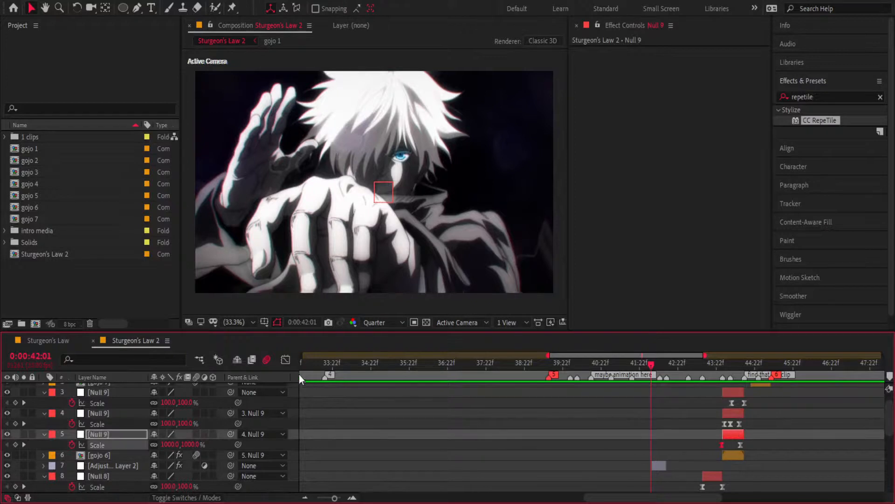
pyautogui.click(285, 359)
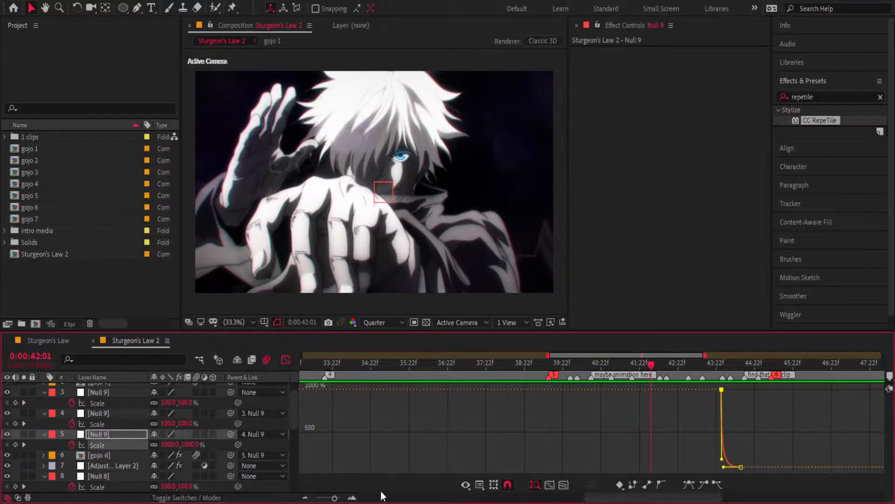
pyautogui.click(353, 498)
pyautogui.click(355, 497)
pyautogui.press('space')
pyautogui.moveTo(738, 436); pyautogui.dragTo(512, 443)
pyautogui.moveTo(680, 448); pyautogui.dragTo(450, 450)
pyautogui.moveTo(565, 448); pyautogui.dragTo(707, 448)
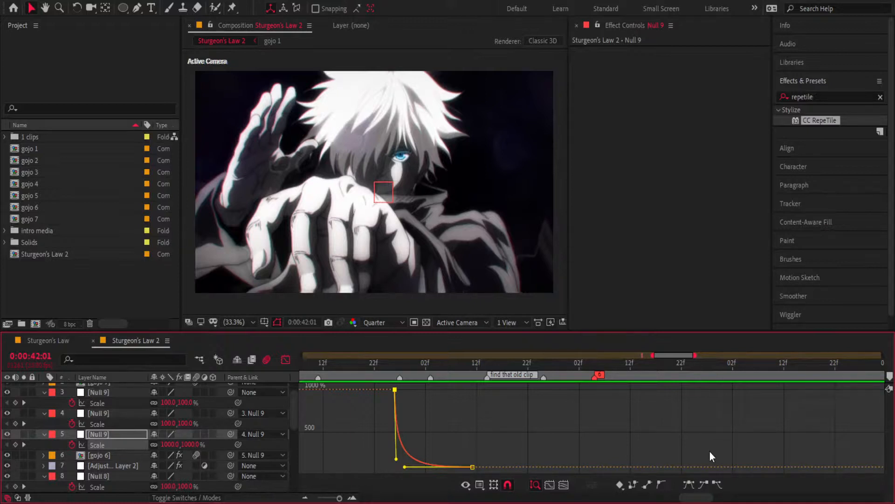
pyautogui.moveTo(338, 414); pyautogui.dragTo(384, 430)
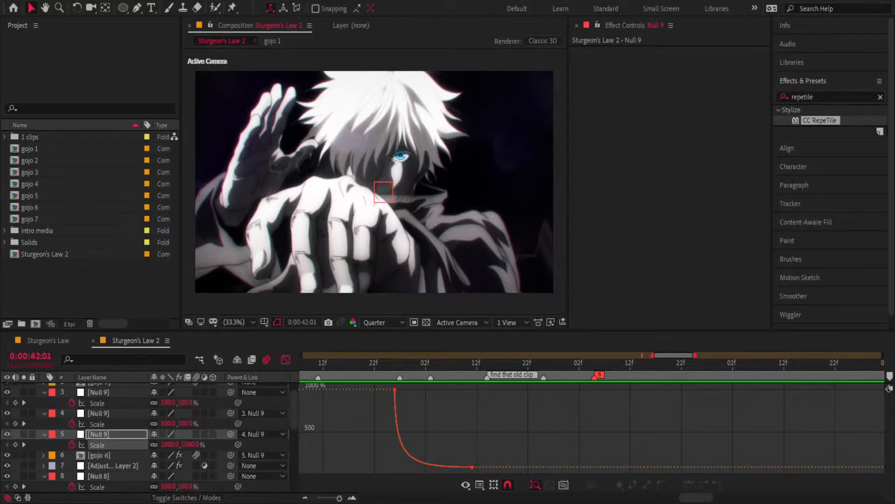
pyautogui.click(286, 359)
# - Return to gojo 1's start at 0:00:39:11 and play the sequence from there
pyautogui.moveTo(400, 365); pyautogui.dragTo(332, 412)
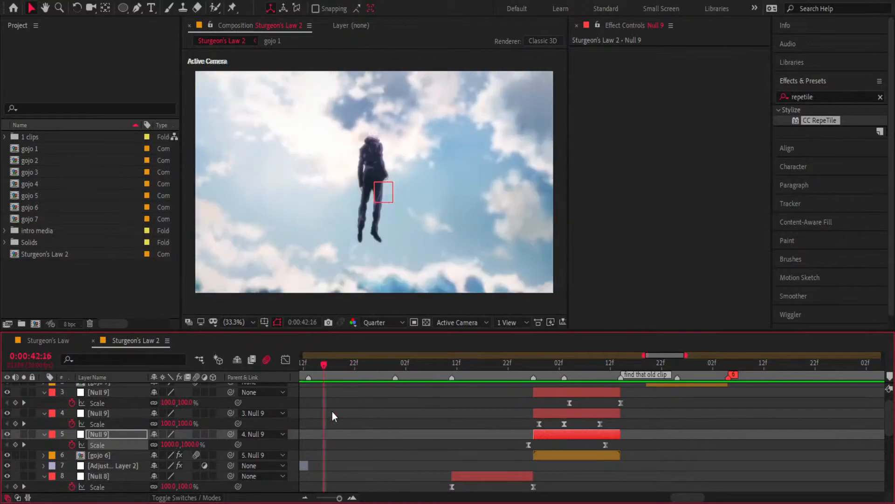
pyautogui.moveTo(340, 498); pyautogui.dragTo(339, 498)
pyautogui.scroll(-6, 606, 392)
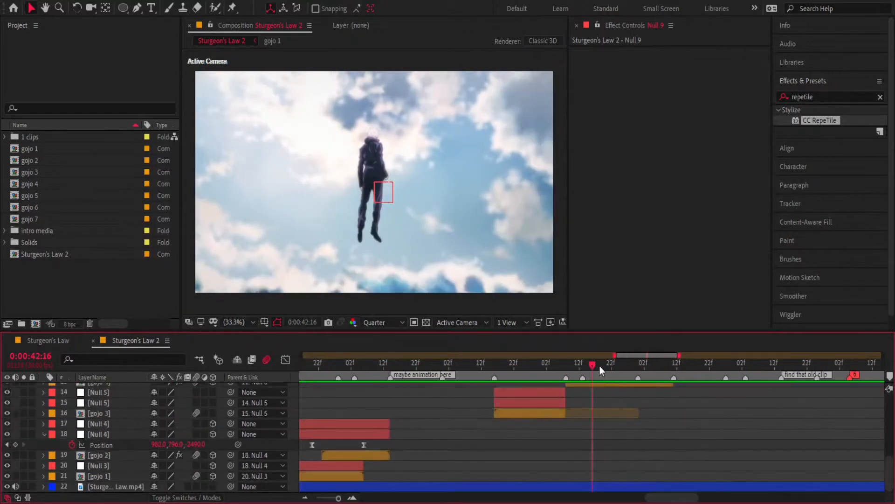
pyautogui.moveTo(600, 367); pyautogui.dragTo(401, 446)
pyautogui.press('space')
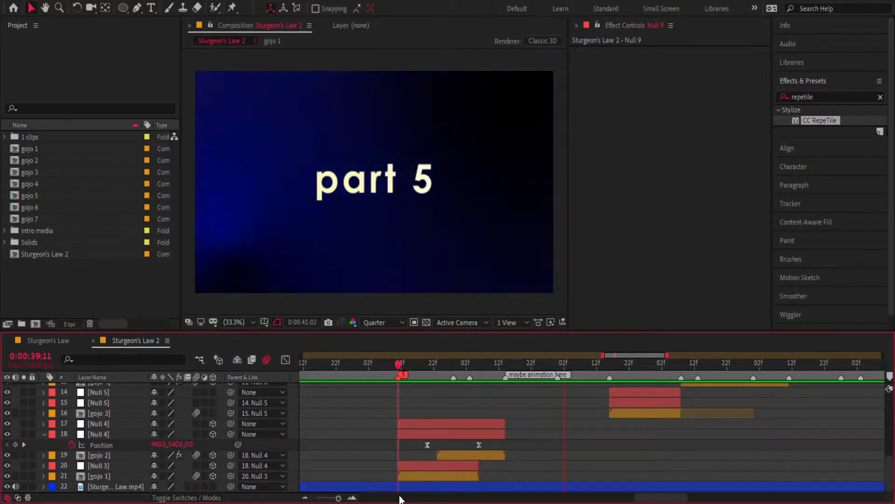
pyautogui.press('space')
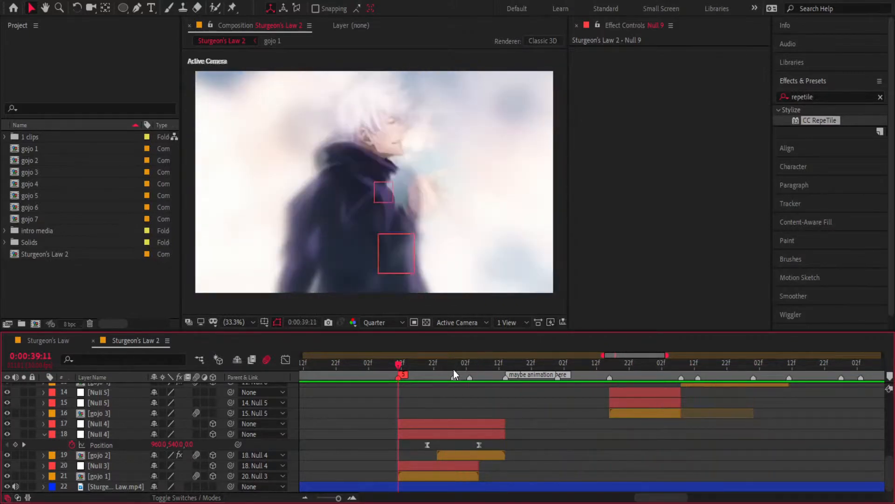
# - Shift the last Position keyframe of gojo 2's parent Null 4 slightly later, just past 0:00:40:07, and play from 0:00:39:23
pyautogui.moveTo(454, 369); pyautogui.dragTo(482, 375)
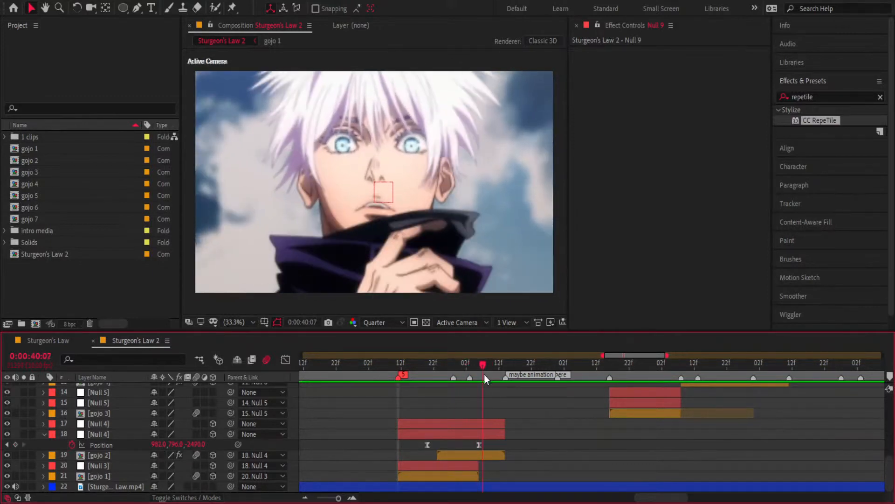
pyautogui.moveTo(478, 444); pyautogui.dragTo(486, 444)
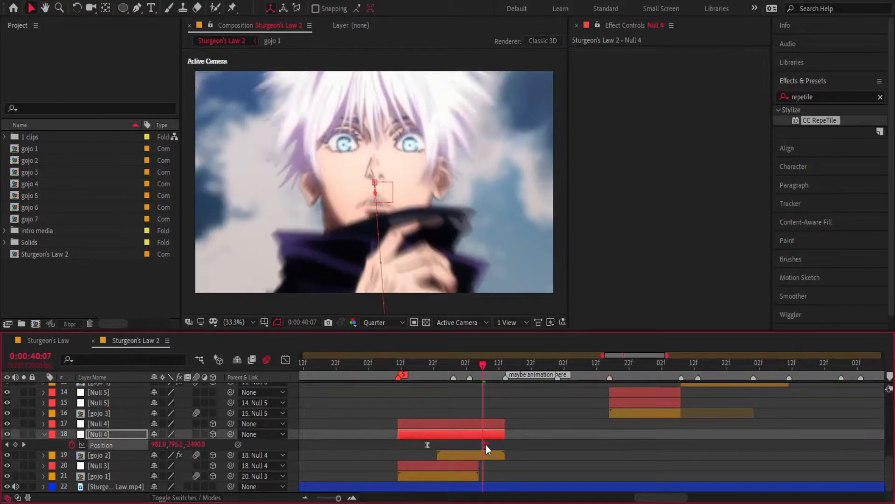
pyautogui.moveTo(484, 364); pyautogui.dragTo(433, 377)
pyautogui.press('space')
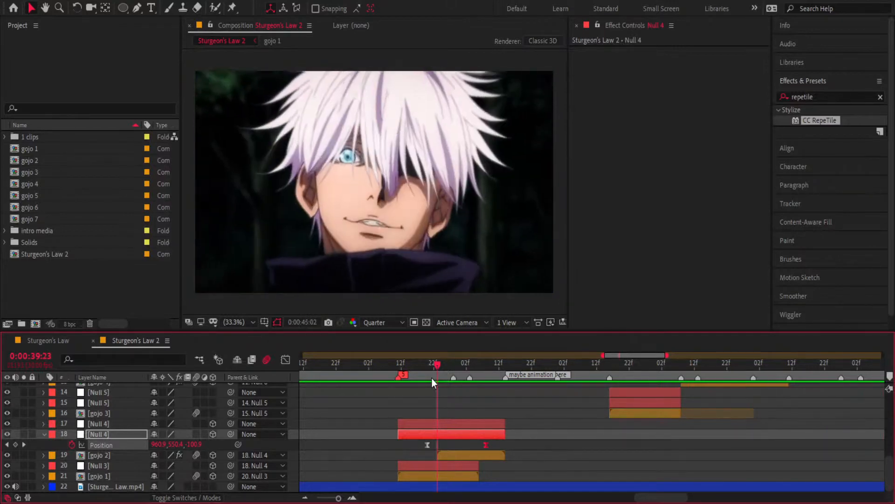
pyautogui.press('space')
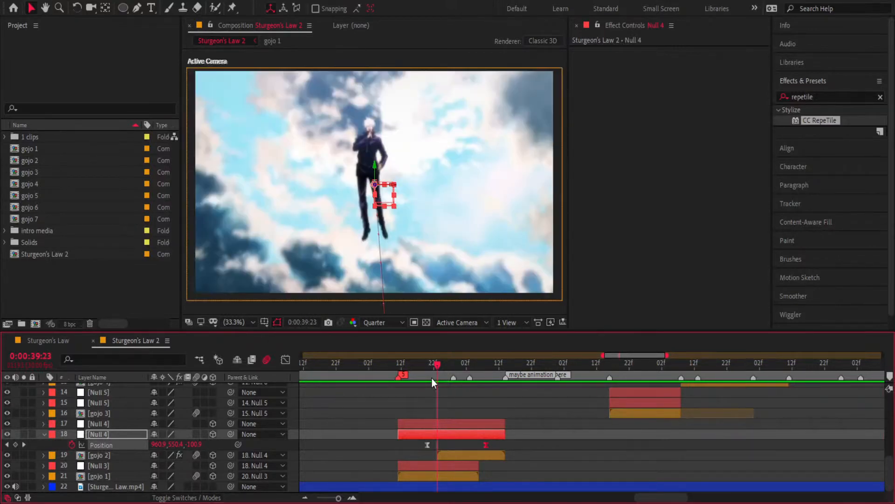